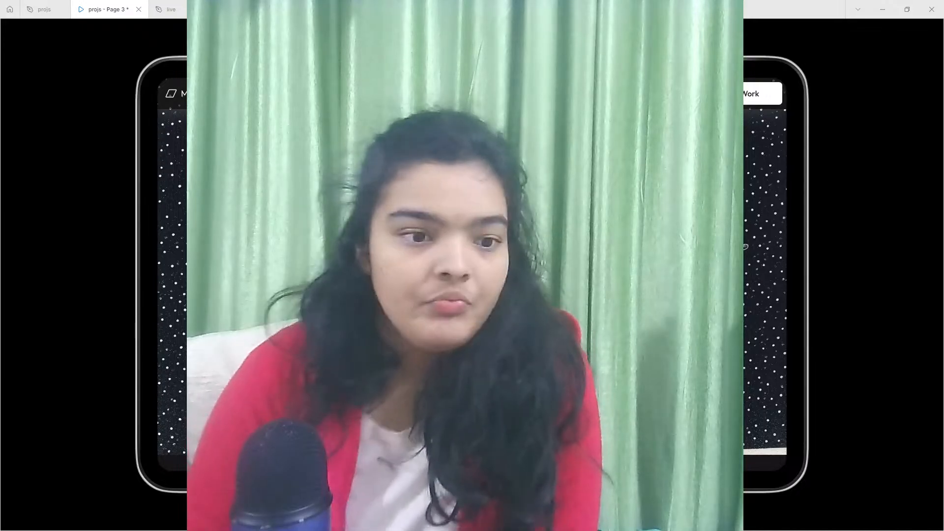
{"action": "left_click", "coordinate": [35, 7]}
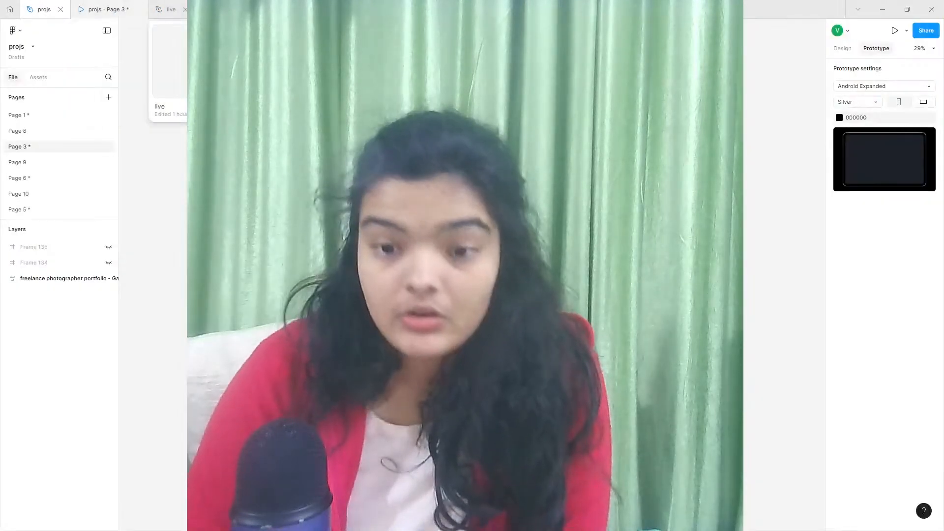
{"action": "left_click", "coordinate": [64, 278]}
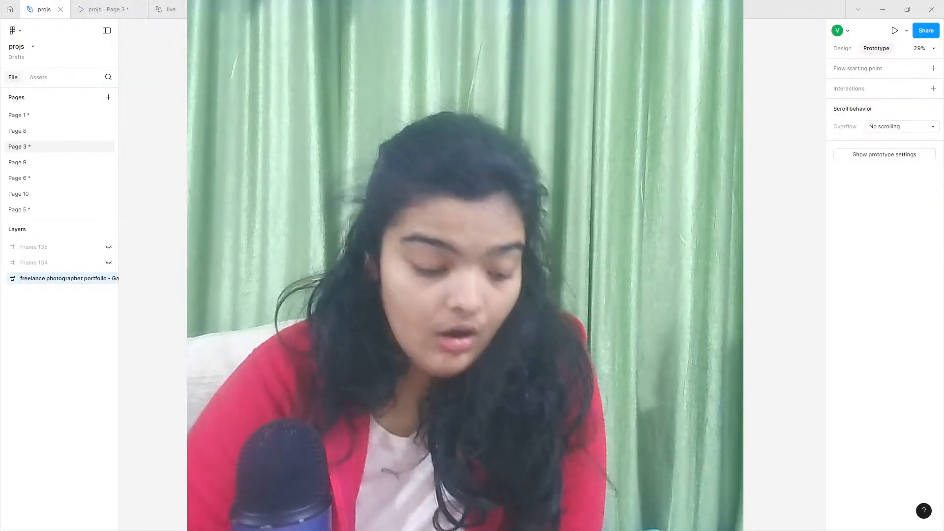
{"action": "scroll", "coordinate": [465, 275], "scroll_direction": "up", "scroll_amount": 4}
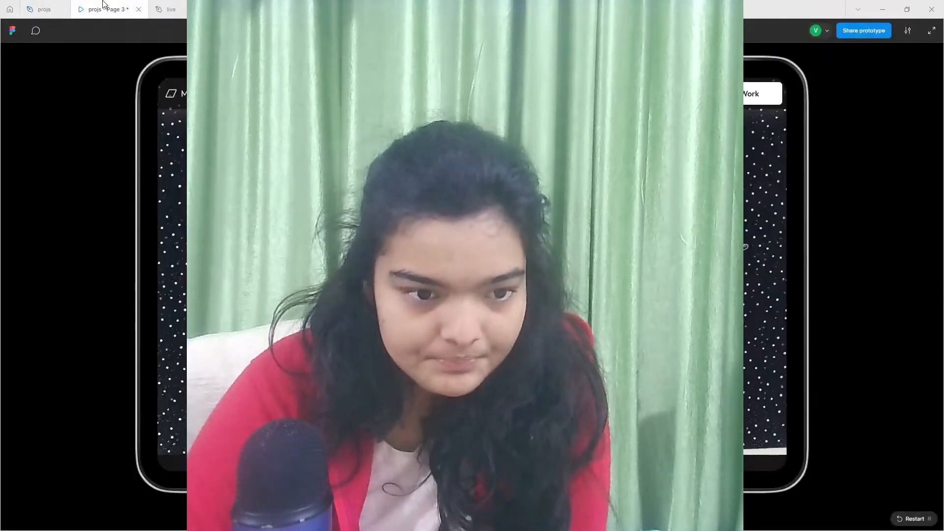
- Review the finished Minimalist Photo Studio prototype from the hero through the showcase, testimonial and contact sections to the footer
{"action": "left_click", "coordinate": [103, 6]}
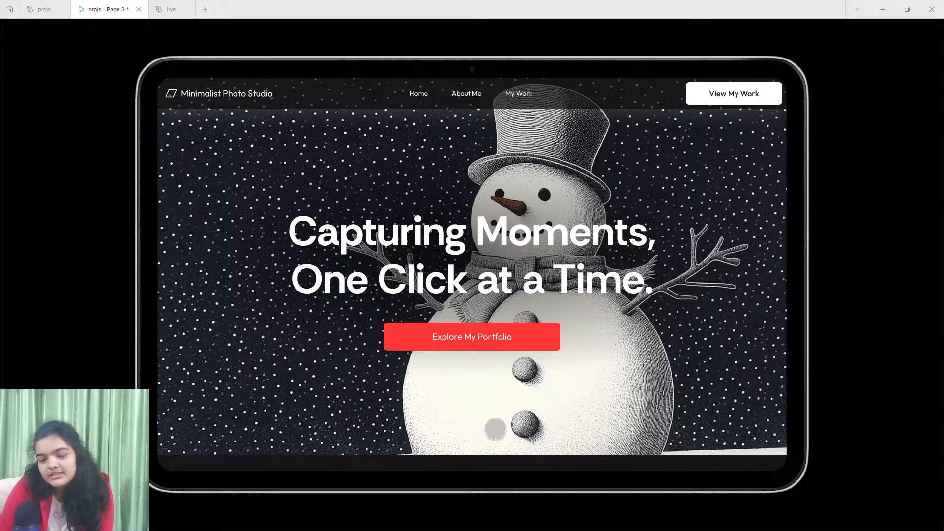
{"action": "scroll", "coordinate": [541, 417], "scroll_direction": "down", "scroll_amount": 1}
{"action": "scroll", "coordinate": [552, 420], "scroll_direction": "up", "scroll_amount": 1}
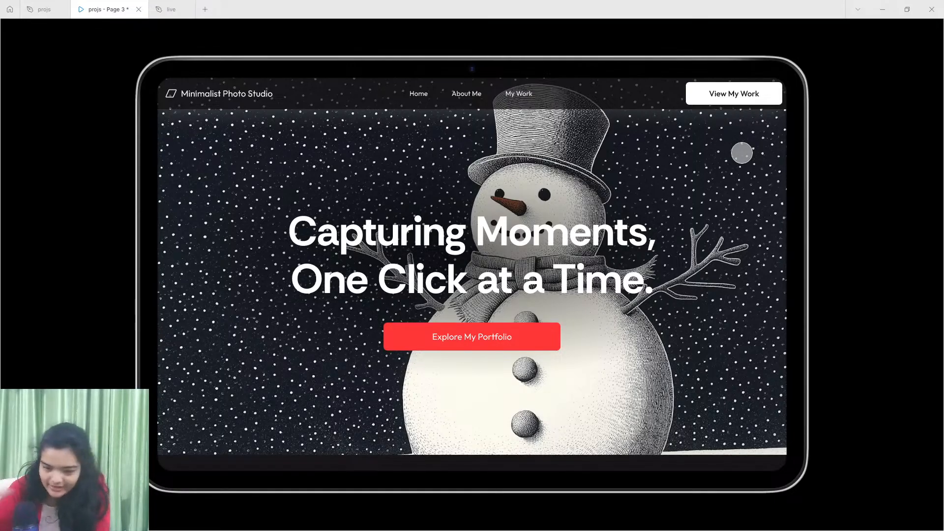
{"action": "scroll", "coordinate": [655, 197], "scroll_direction": "down", "scroll_amount": 10}
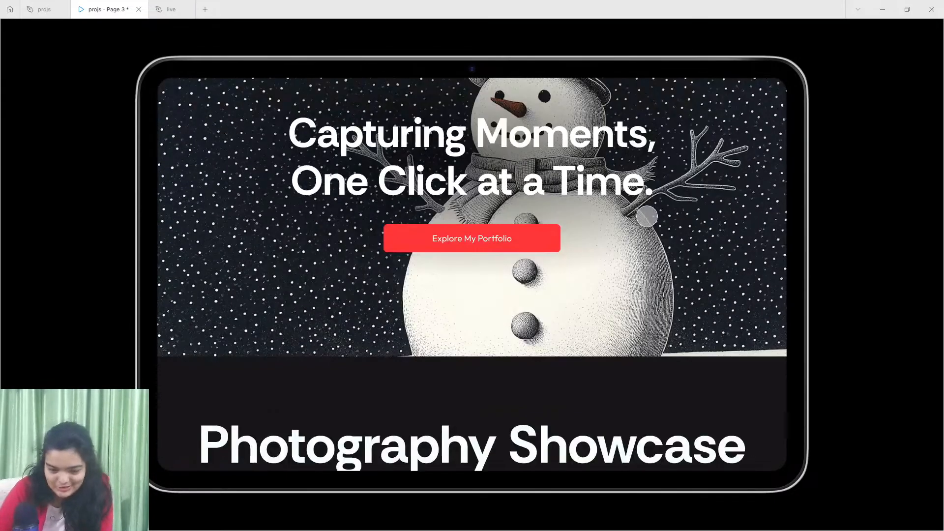
{"action": "scroll", "coordinate": [654, 250], "scroll_direction": "up", "scroll_amount": 1}
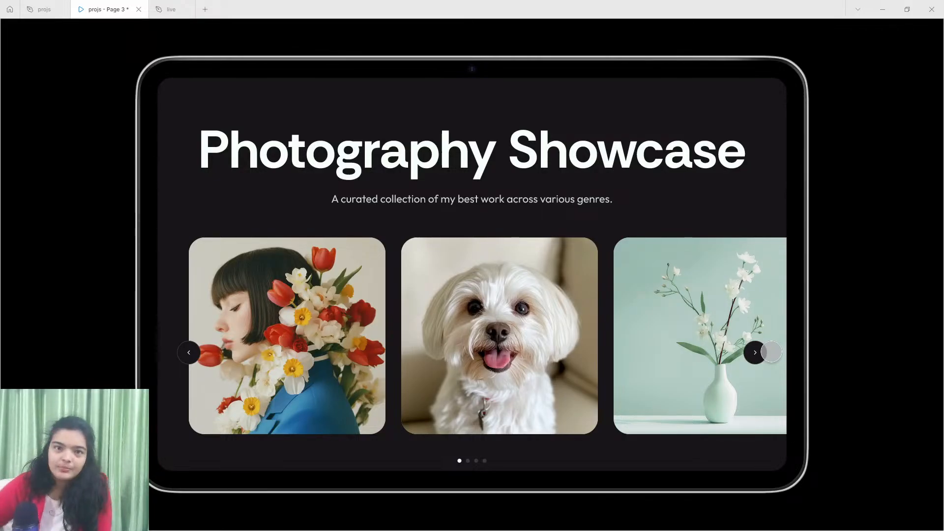
{"action": "scroll", "coordinate": [716, 391], "scroll_direction": "down", "scroll_amount": 7}
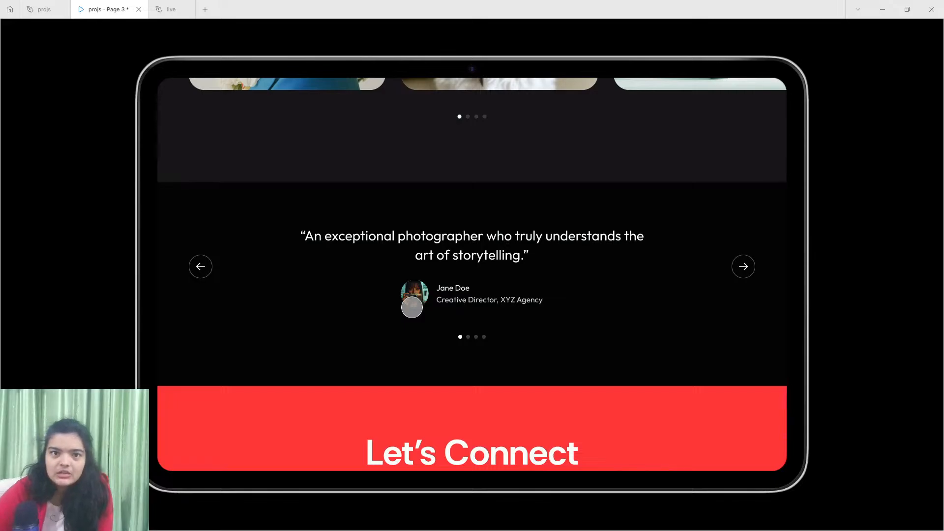
{"action": "scroll", "coordinate": [423, 327], "scroll_direction": "down", "scroll_amount": 5}
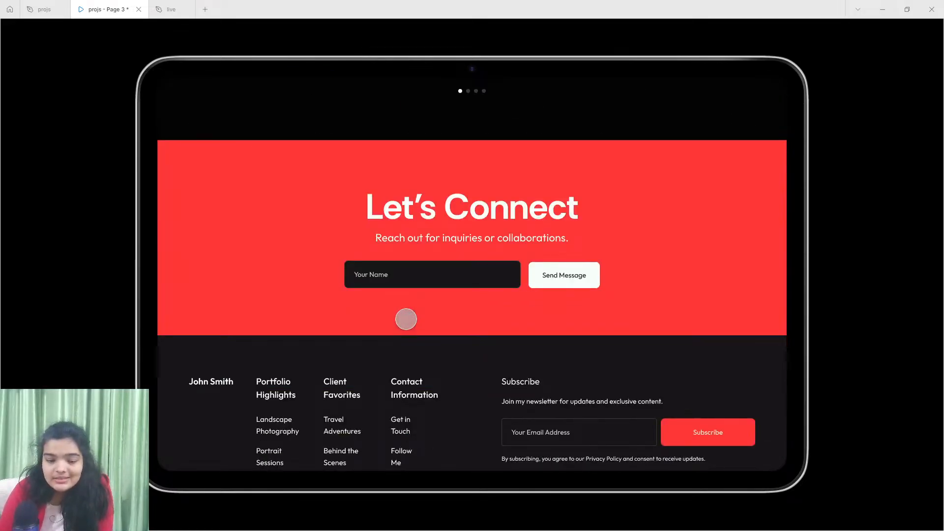
{"action": "scroll", "coordinate": [404, 320], "scroll_direction": "down", "scroll_amount": 2}
{"action": "scroll", "coordinate": [404, 319], "scroll_direction": "up", "scroll_amount": 2}
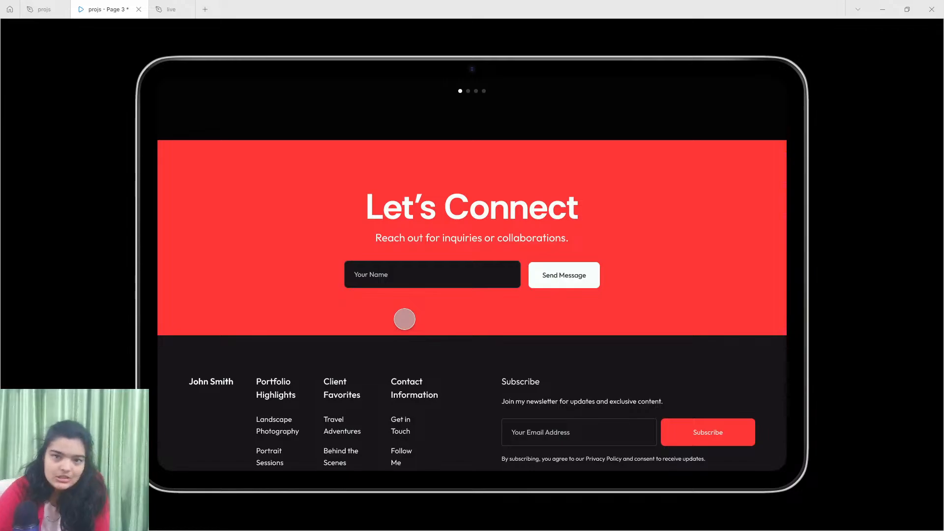
{"action": "scroll", "coordinate": [399, 320], "scroll_direction": "down", "scroll_amount": 3}
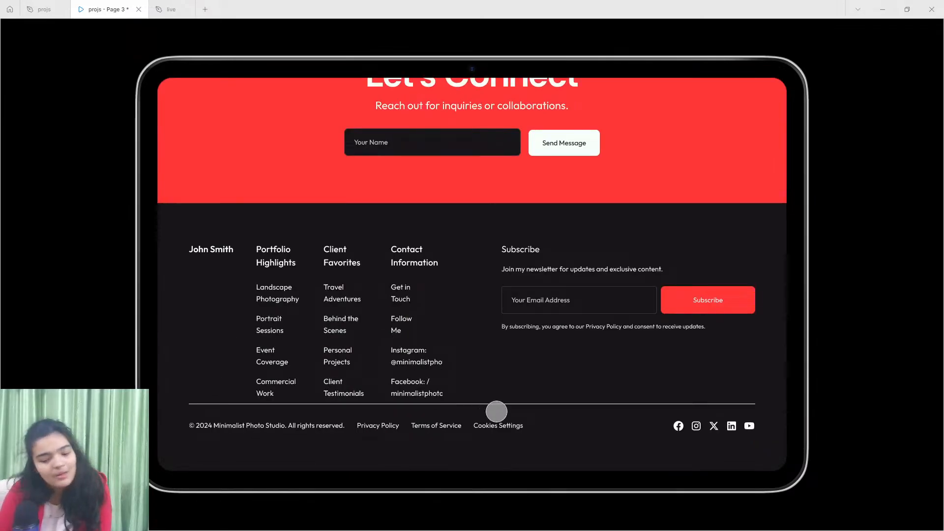
{"action": "left_click_drag", "start_coordinate": [495, 413], "coordinate": [529, 461]}
{"action": "scroll", "coordinate": [529, 461], "scroll_direction": "down", "scroll_amount": 1}
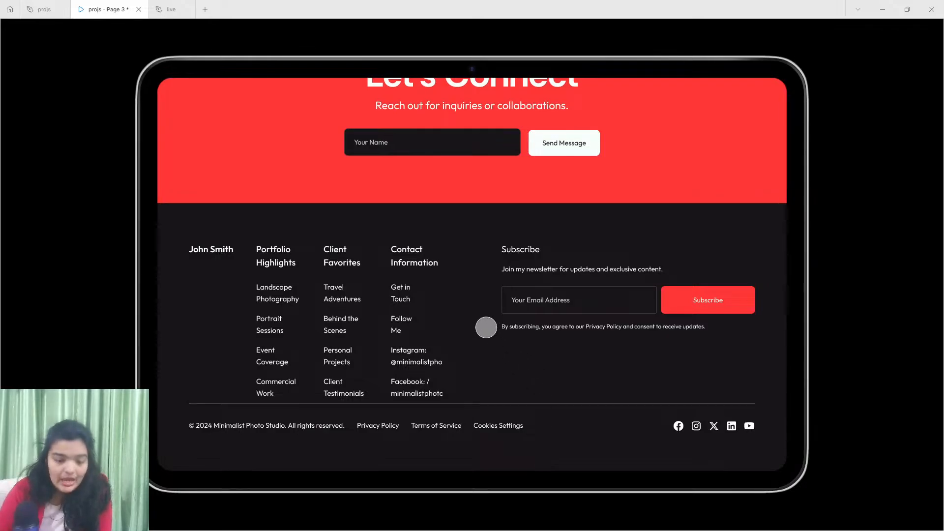
{"action": "scroll", "coordinate": [485, 325], "scroll_direction": "up", "scroll_amount": 10}
{"action": "scroll", "coordinate": [483, 322], "scroll_direction": "up", "scroll_amount": 5}
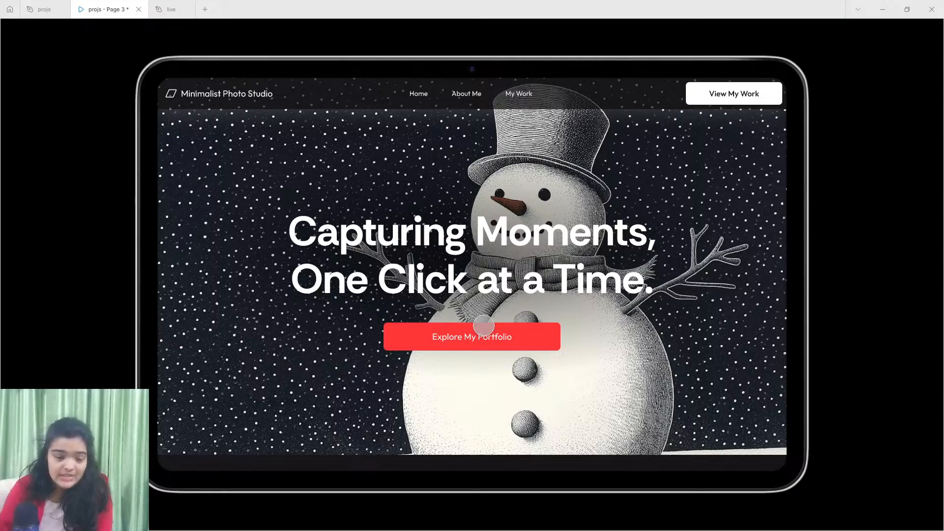
- Close the "live" file and create a new blank design file
{"action": "mouse_move", "coordinate": [65, 4]}
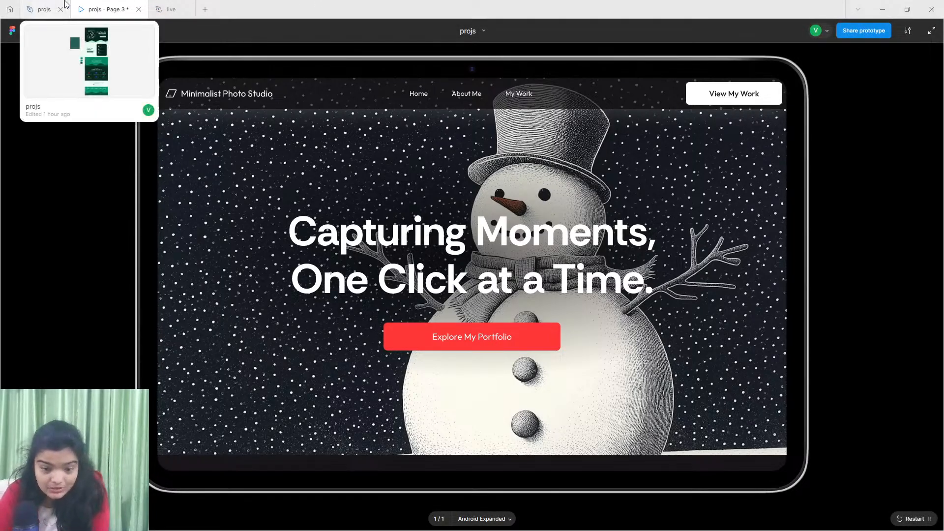
{"action": "mouse_move", "coordinate": [162, 6]}
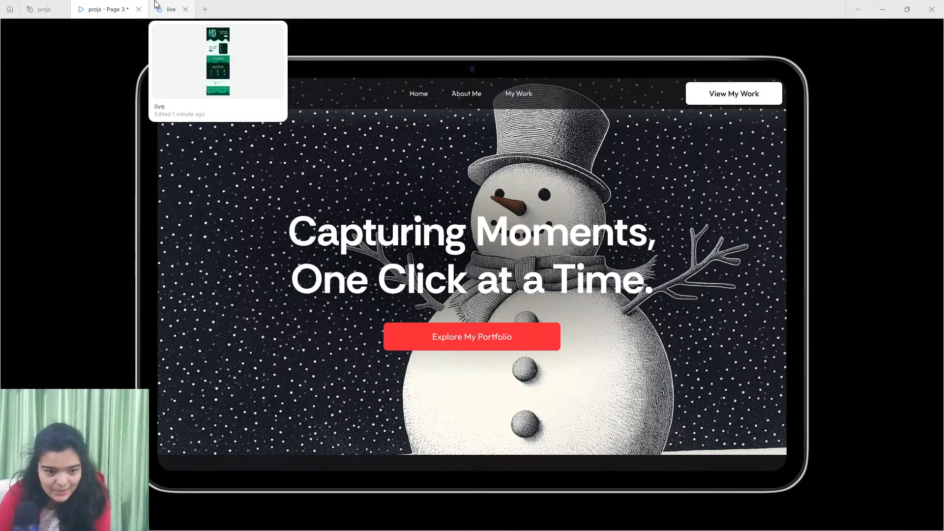
{"action": "left_click", "coordinate": [185, 9]}
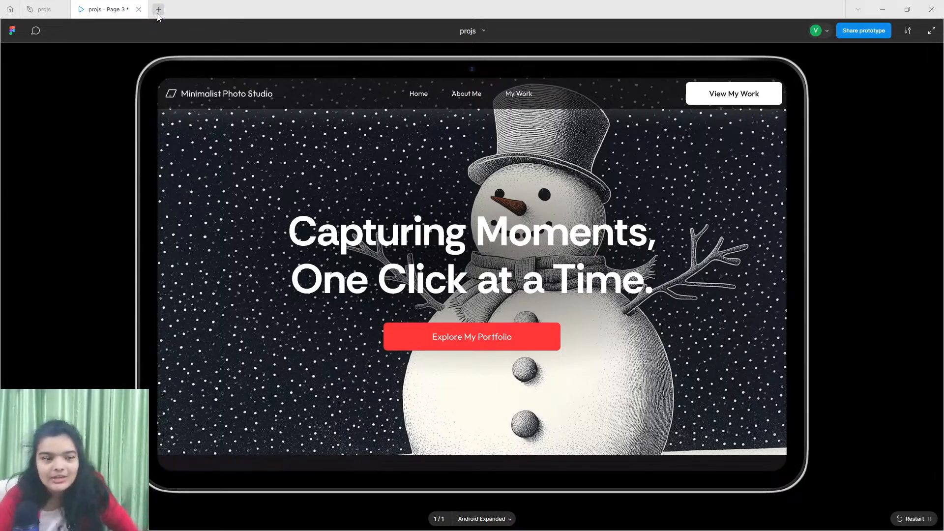
{"action": "left_click", "coordinate": [10, 9]}
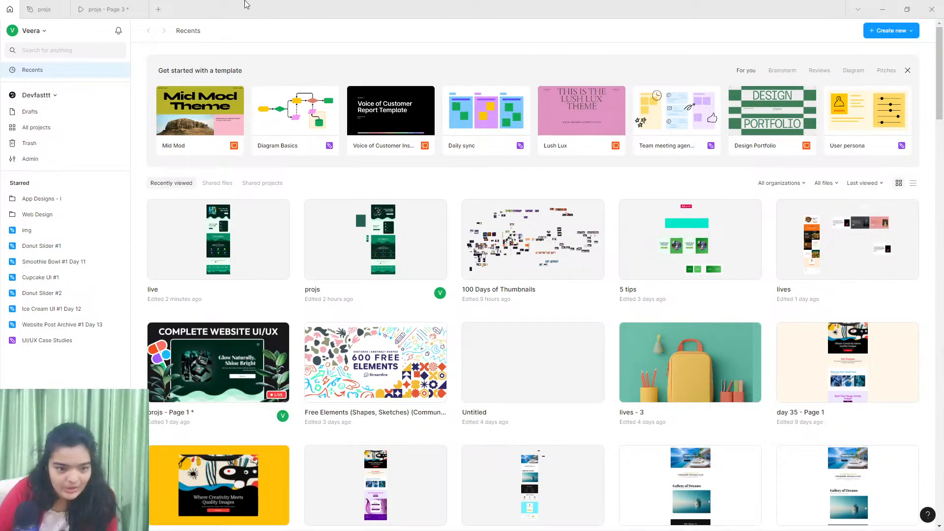
{"action": "left_click", "coordinate": [876, 31]}
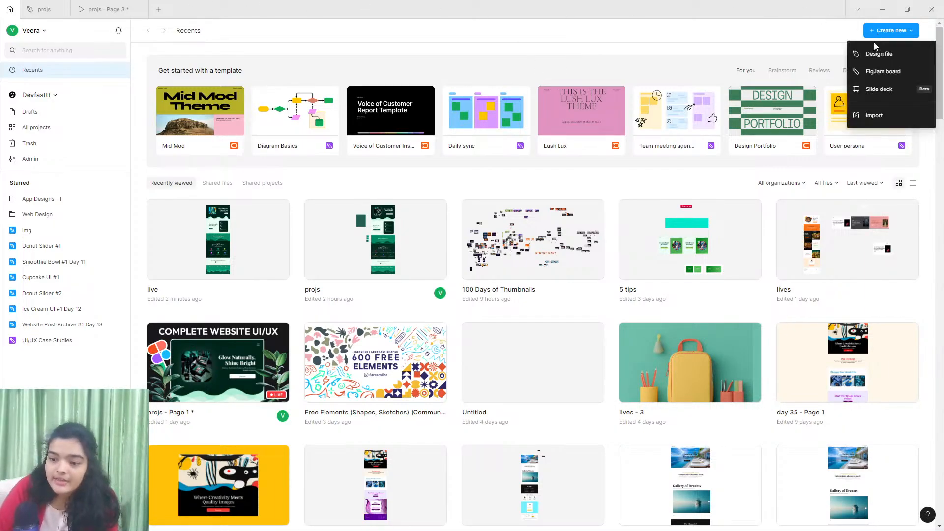
{"action": "left_click", "coordinate": [877, 52]}
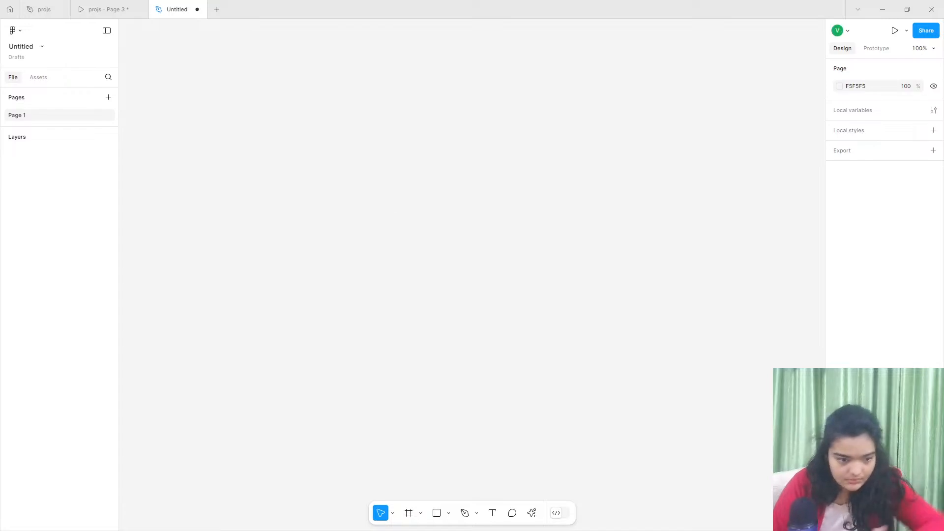
- Add a 1280 × 800 frame using the Android Expanded tablet preset and select it
{"action": "left_click", "coordinate": [409, 514]}
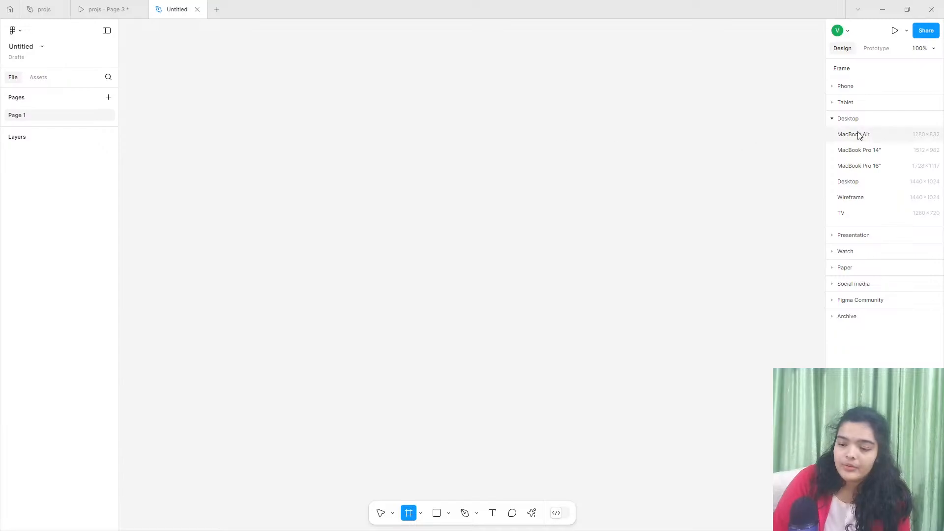
{"action": "left_click", "coordinate": [863, 102]}
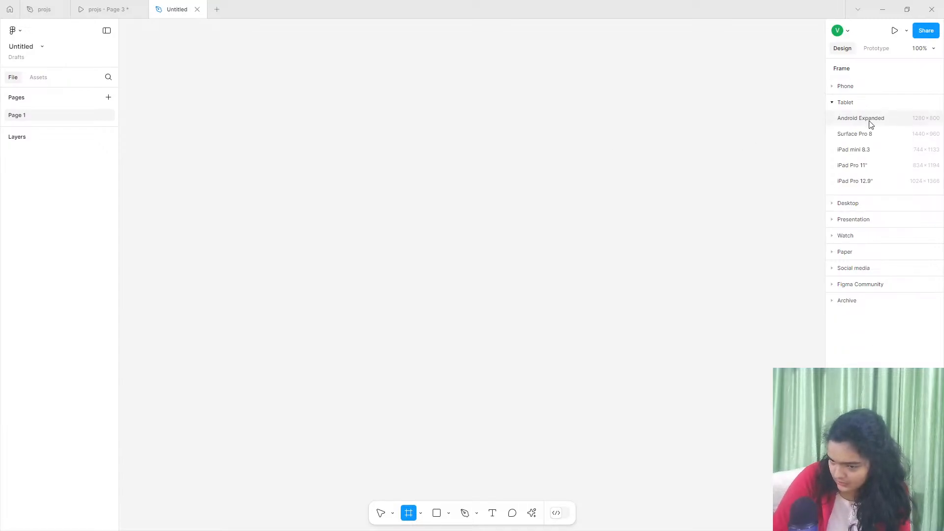
{"action": "left_click", "coordinate": [869, 121]}
{"action": "left_click", "coordinate": [399, 59]}
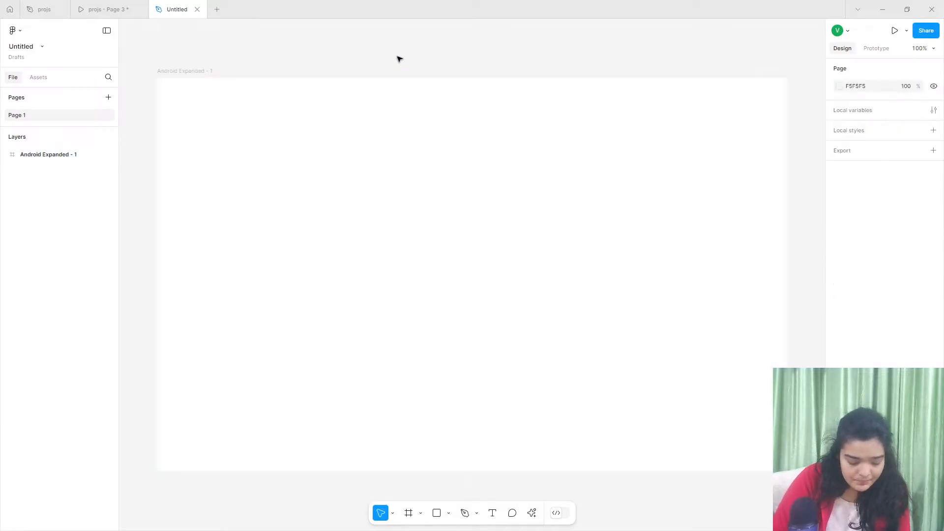
{"action": "left_click", "coordinate": [352, 100]}
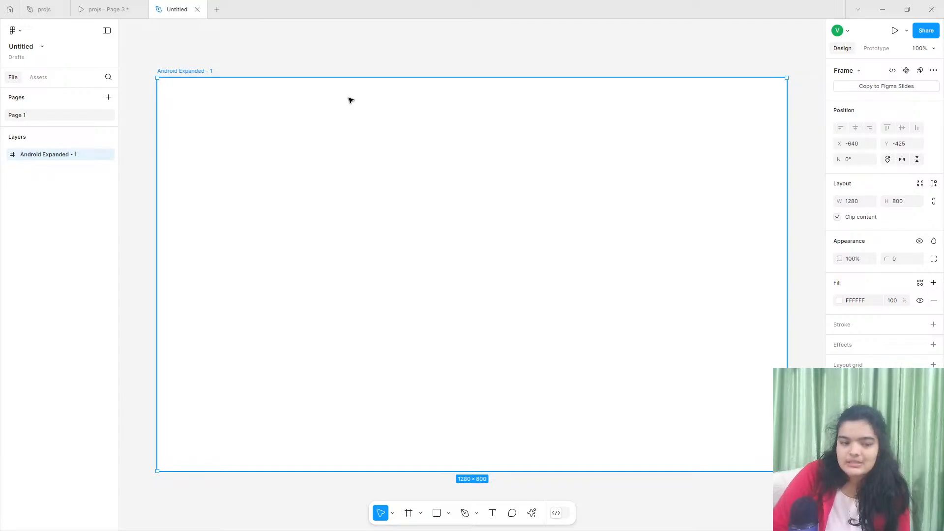
- Check the hero section in the finished prototype, and return to the new untitled design file
{"action": "left_click", "coordinate": [113, 9]}
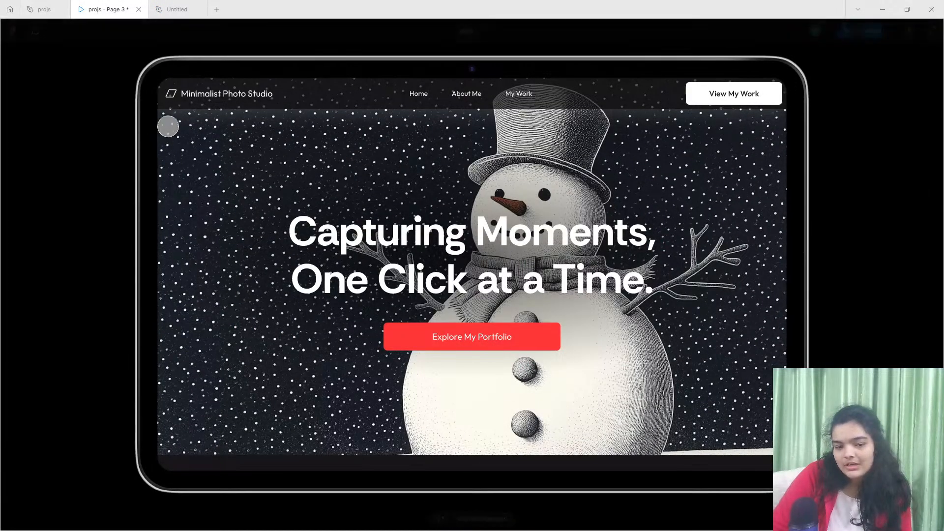
{"action": "scroll", "coordinate": [365, 302], "scroll_direction": "down", "scroll_amount": 6}
{"action": "scroll", "coordinate": [341, 526], "scroll_direction": "up", "scroll_amount": 6}
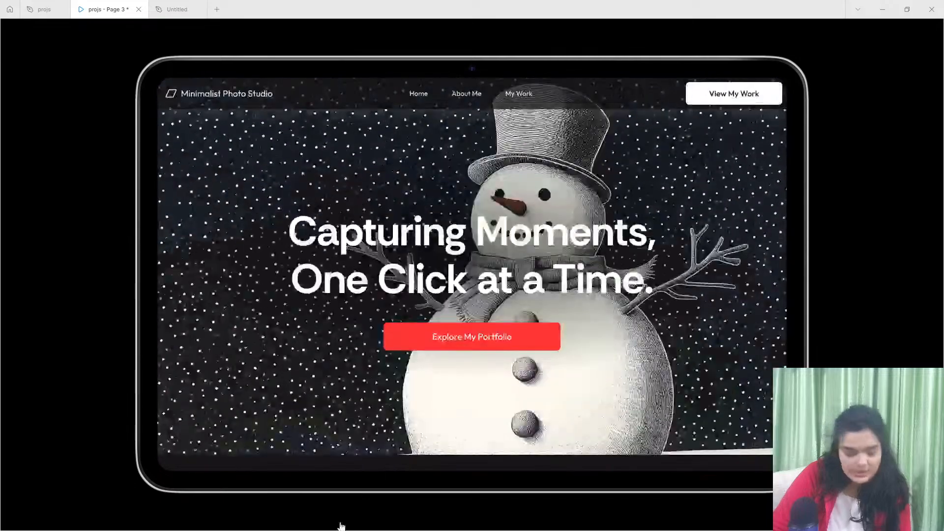
{"action": "left_click", "coordinate": [172, 6]}
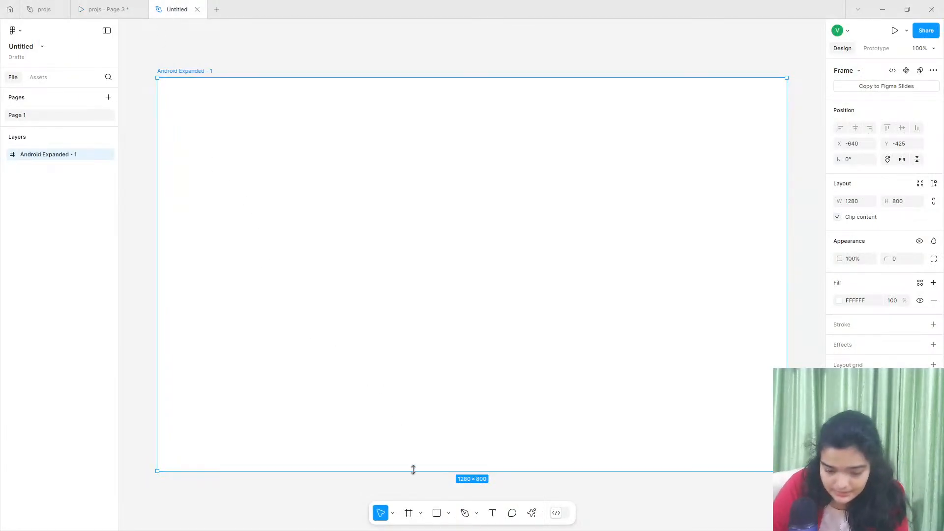
{"action": "left_click_drag", "start_coordinate": [414, 470], "coordinate": [421, 502]}
{"action": "key", "text": "ctrl+z"}
{"action": "scroll", "coordinate": [396, 416], "scroll_direction": "up", "scroll_amount": 2}
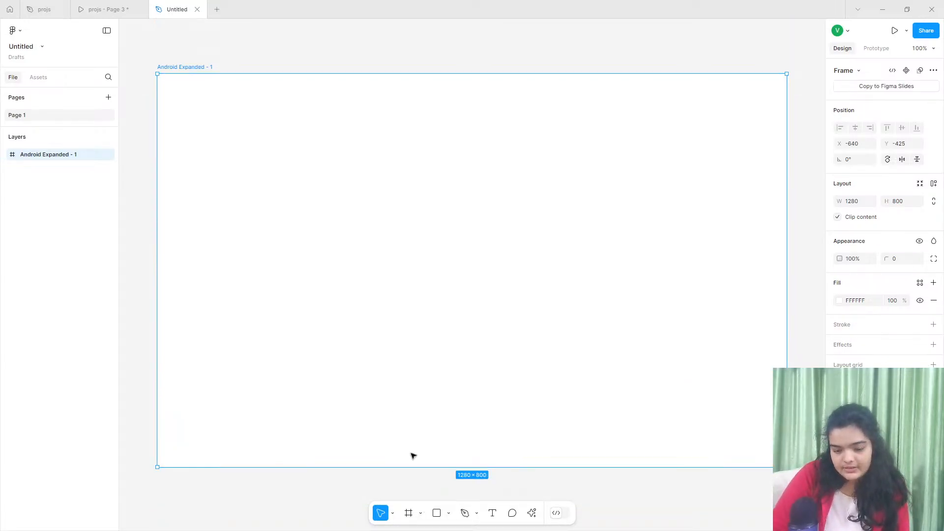
- After another look at the reference hero, draw a 1280 × 800 rectangle covering the whole Android Expanded frame
{"action": "left_click", "coordinate": [106, 9]}
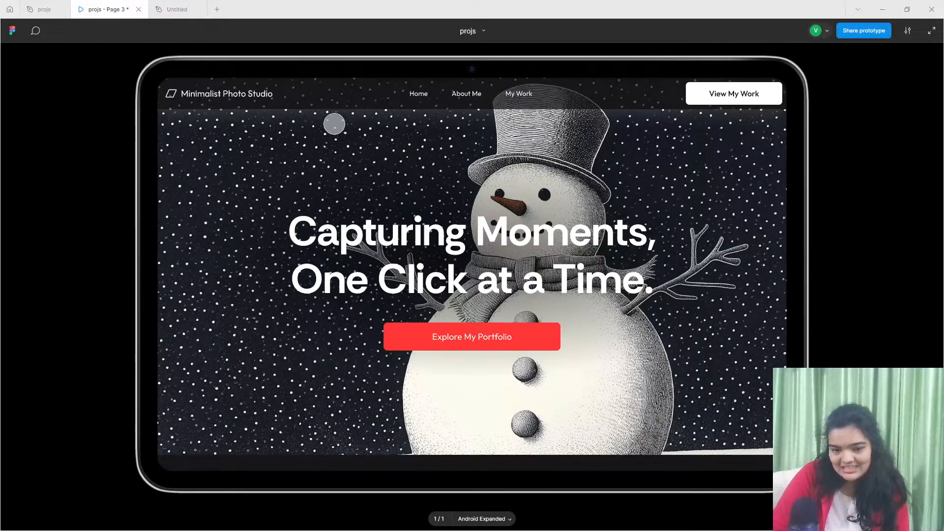
{"action": "left_click", "coordinate": [163, 13]}
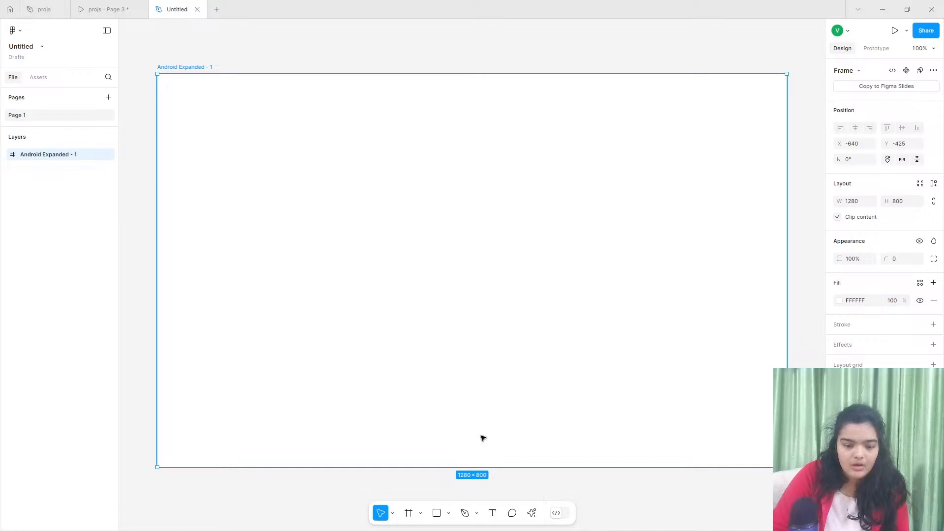
{"action": "left_click", "coordinate": [435, 514]}
{"action": "left_click_drag", "start_coordinate": [157, 74], "coordinate": [786, 467]}
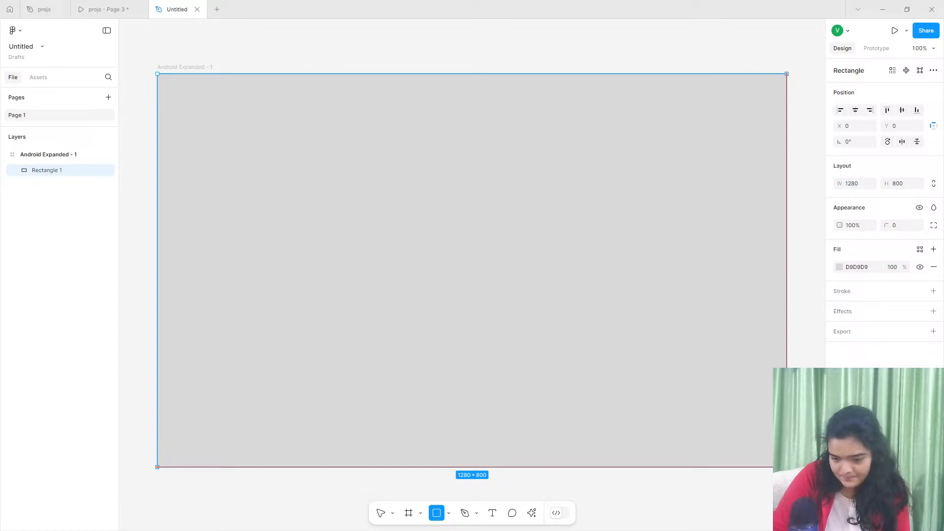
- Find and launch the Lummi image plugin with the full-frame rectangle selected, and dismiss the fill colour picker
{"action": "left_click", "coordinate": [839, 267]}
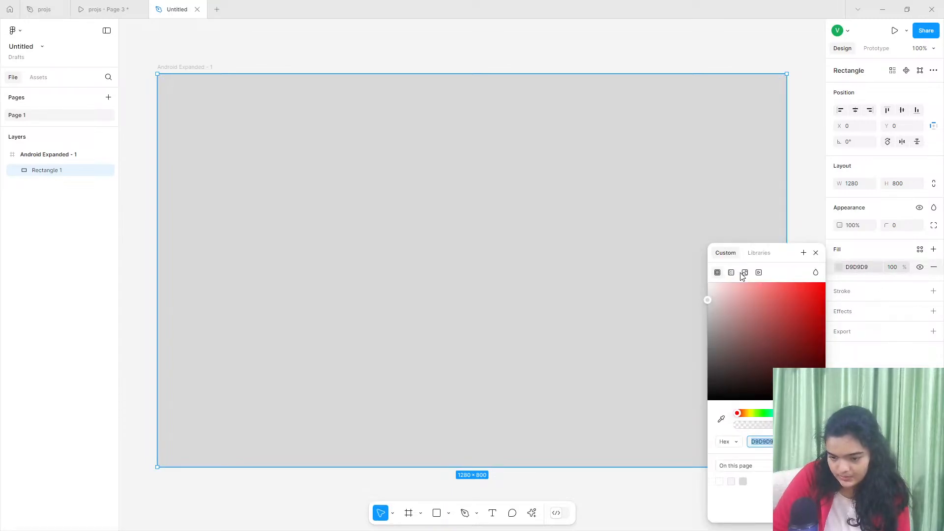
{"action": "left_click", "coordinate": [531, 513]}
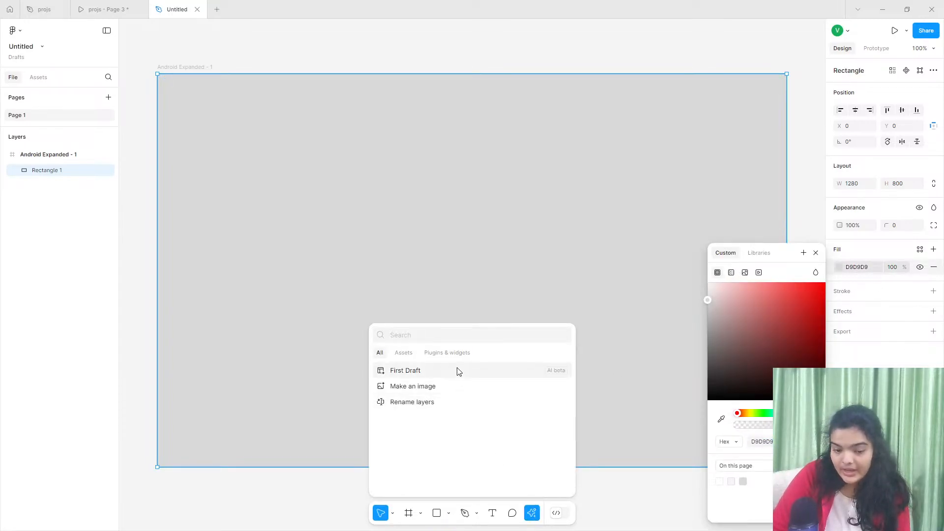
{"action": "type", "text": "lummi"}
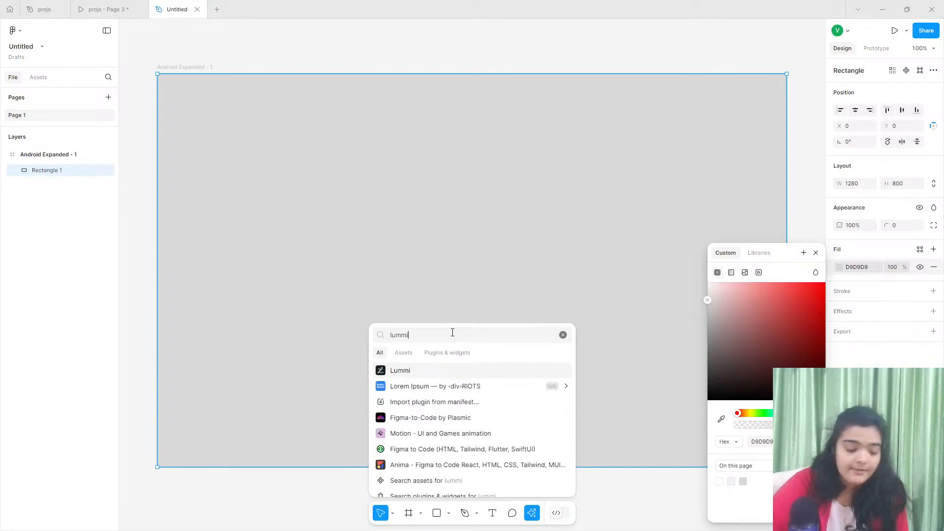
{"action": "key", "text": "Escape"}
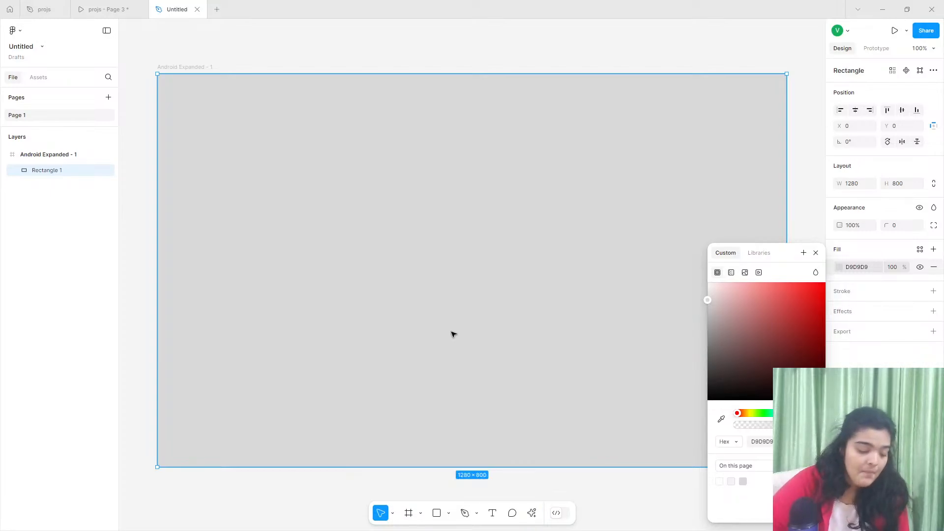
{"action": "left_click", "coordinate": [816, 252]}
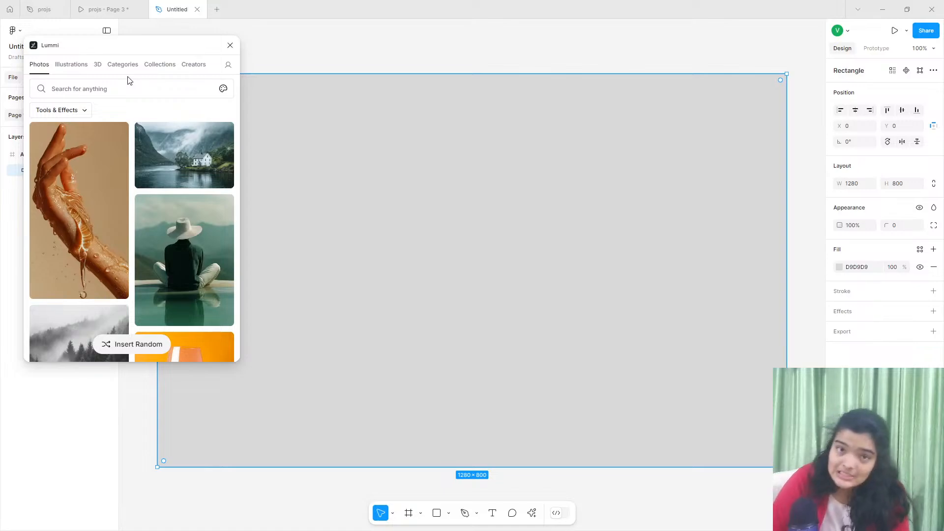
- Search Lummi's photos for "illustration snowman"
{"action": "left_click", "coordinate": [120, 87]}
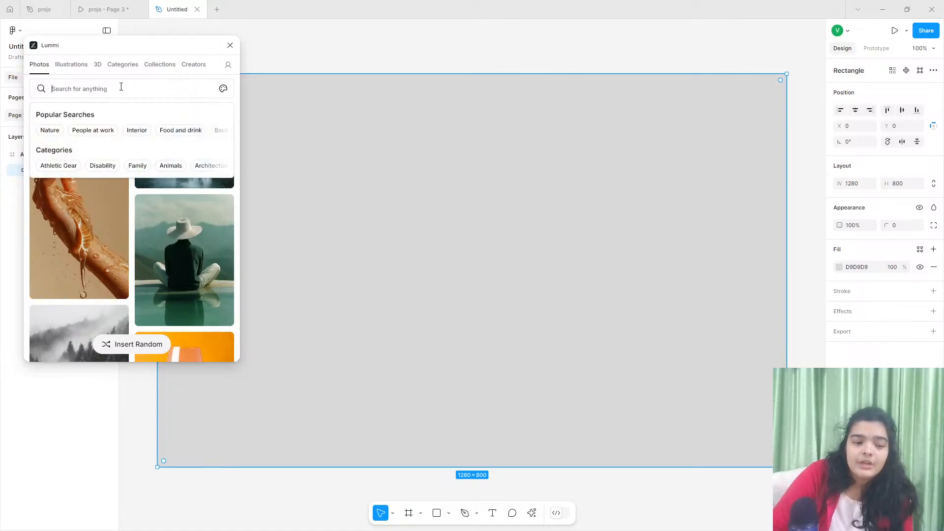
{"action": "type", "text": "illu"}
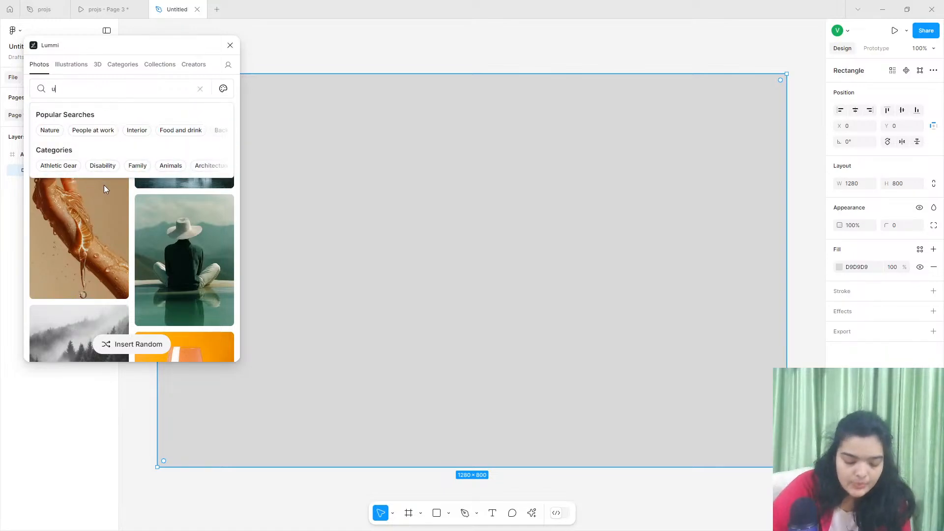
{"action": "type", "text": "st"}
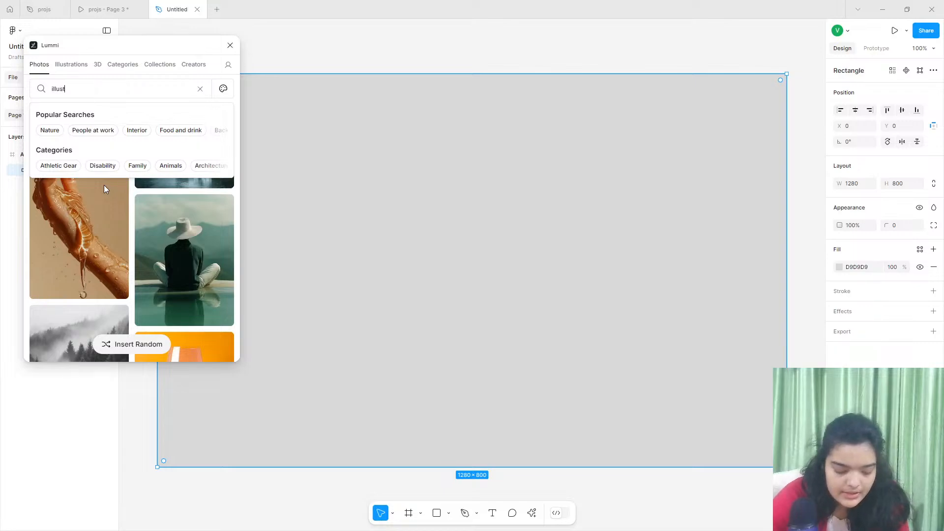
{"action": "type", "text": "ration "}
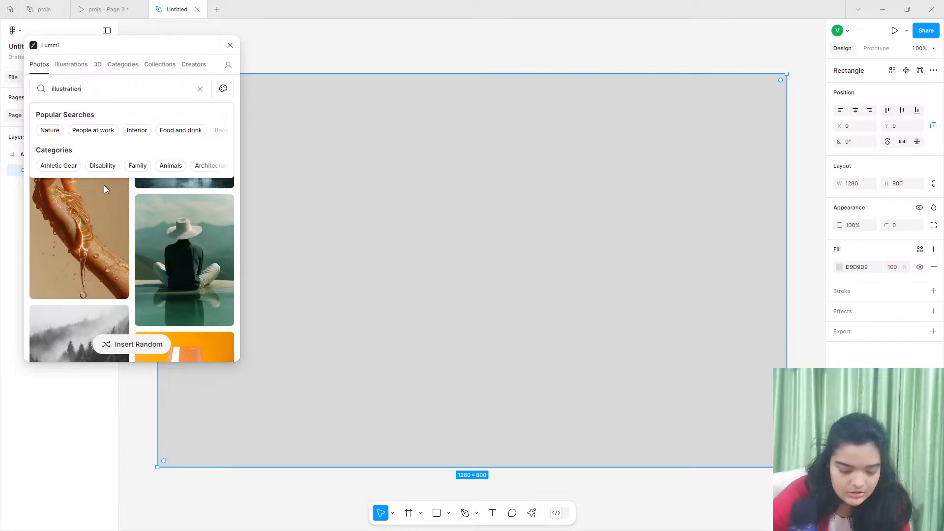
{"action": "type", "text": "snow"}
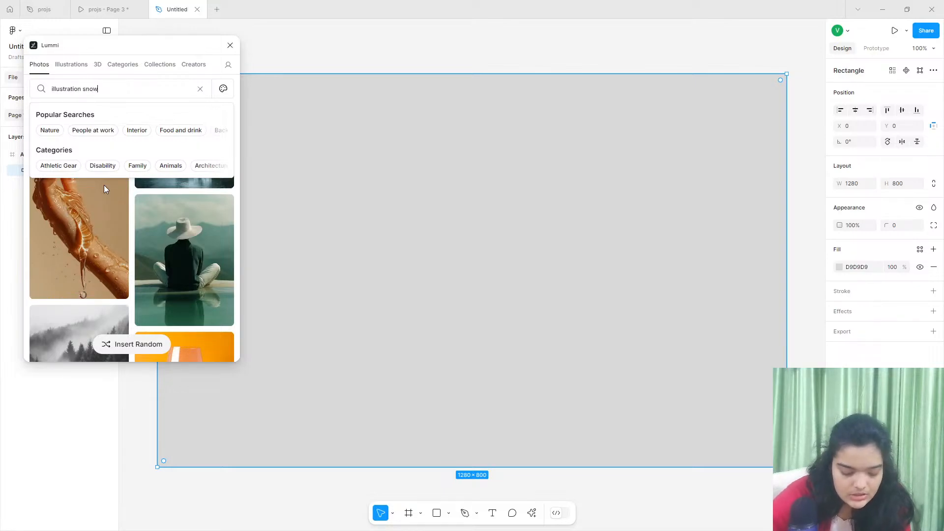
{"action": "type", "text": "man"}
{"action": "key", "text": "Return"}
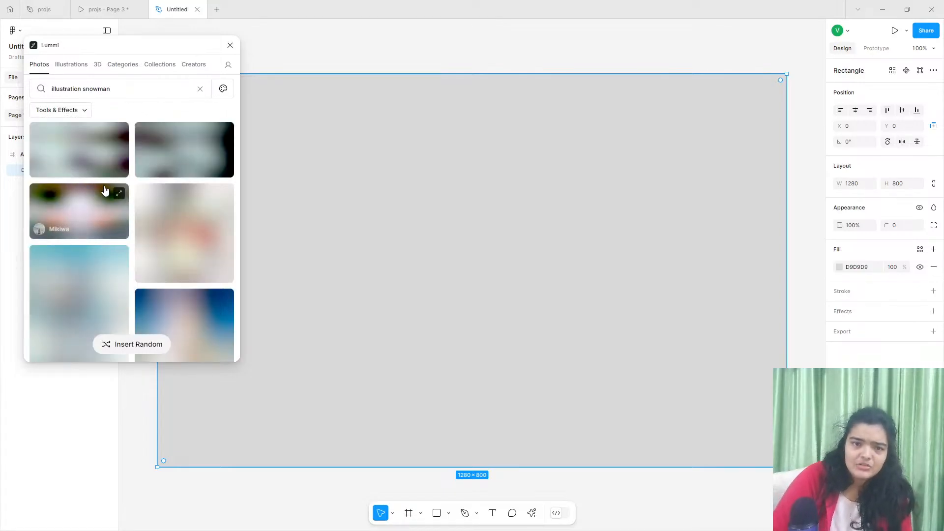
- Look through the snowman search results for an image suited to the hero background
{"action": "scroll", "coordinate": [125, 221], "scroll_direction": "down", "scroll_amount": 10}
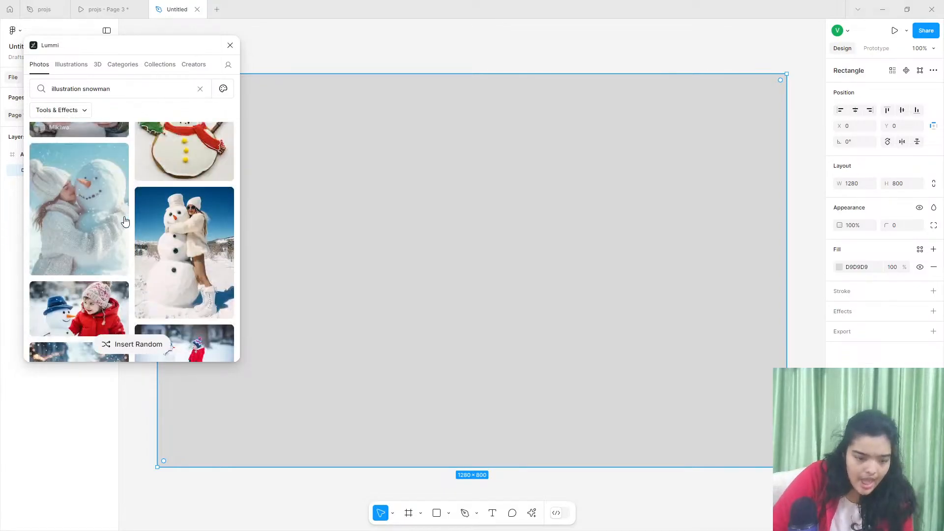
{"action": "scroll", "coordinate": [125, 221], "scroll_direction": "down", "scroll_amount": 10}
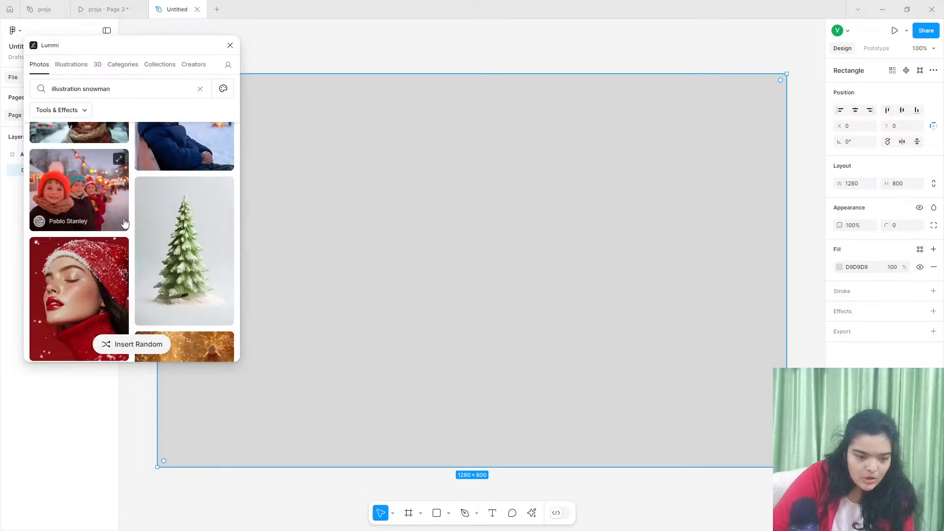
{"action": "scroll", "coordinate": [125, 221], "scroll_direction": "down", "scroll_amount": 3}
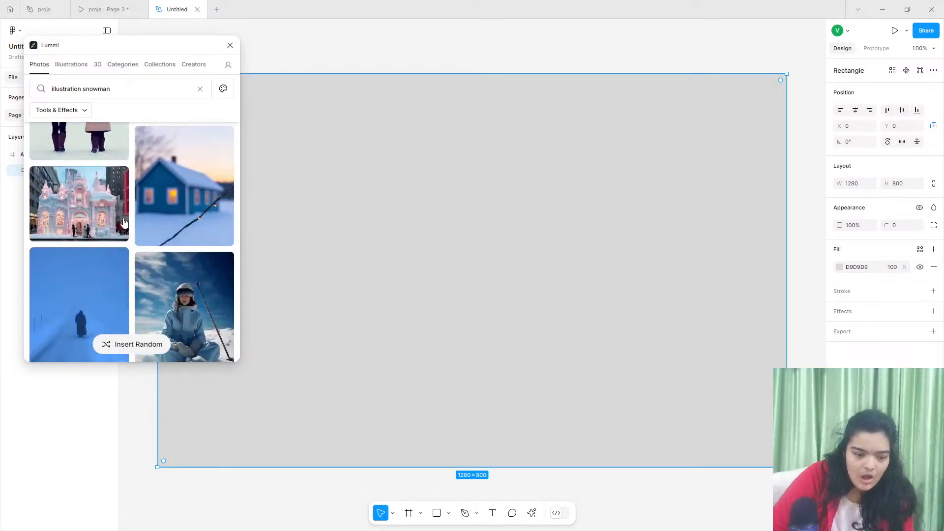
{"action": "scroll", "coordinate": [125, 221], "scroll_direction": "up", "scroll_amount": 3}
{"action": "scroll", "coordinate": [124, 221], "scroll_direction": "down", "scroll_amount": 6}
{"action": "scroll", "coordinate": [124, 223], "scroll_direction": "down", "scroll_amount": 10}
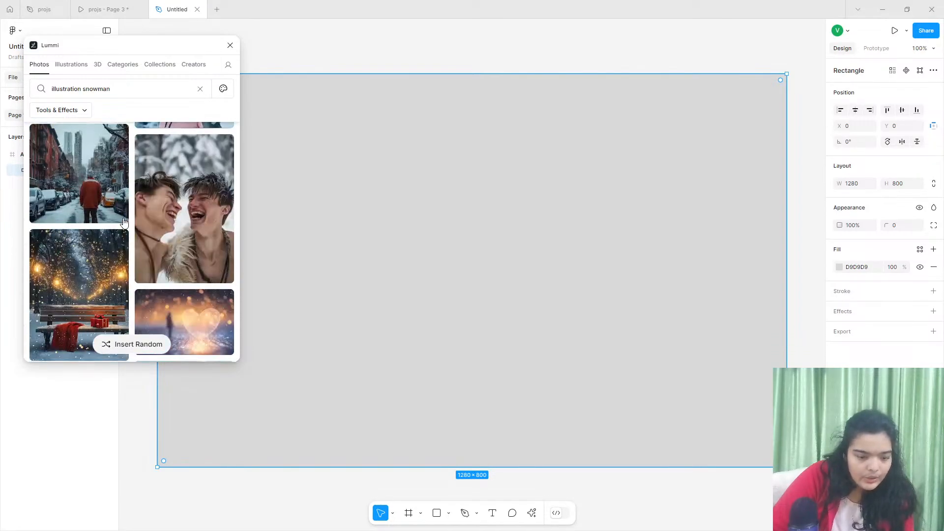
{"action": "scroll", "coordinate": [124, 223], "scroll_direction": "down", "scroll_amount": 10}
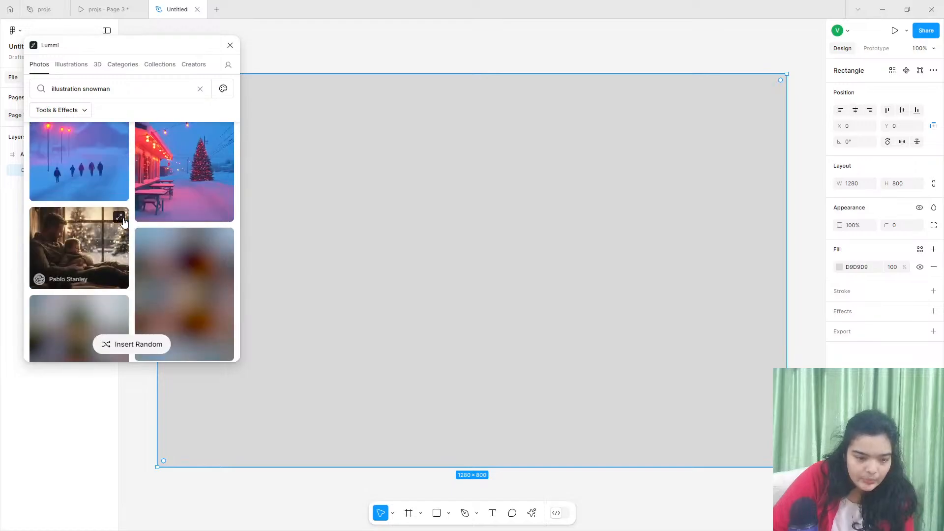
{"action": "scroll", "coordinate": [123, 223], "scroll_direction": "down", "scroll_amount": 10}
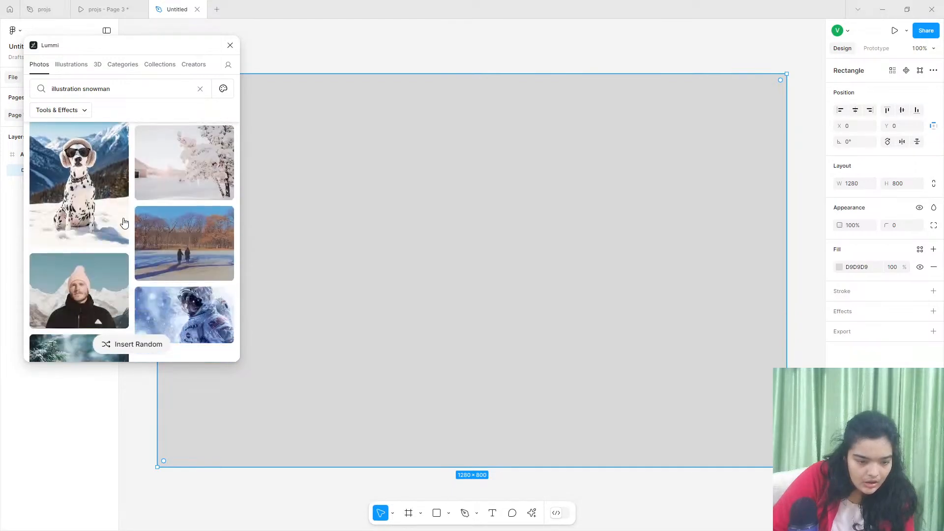
{"action": "scroll", "coordinate": [124, 223], "scroll_direction": "down", "scroll_amount": 10}
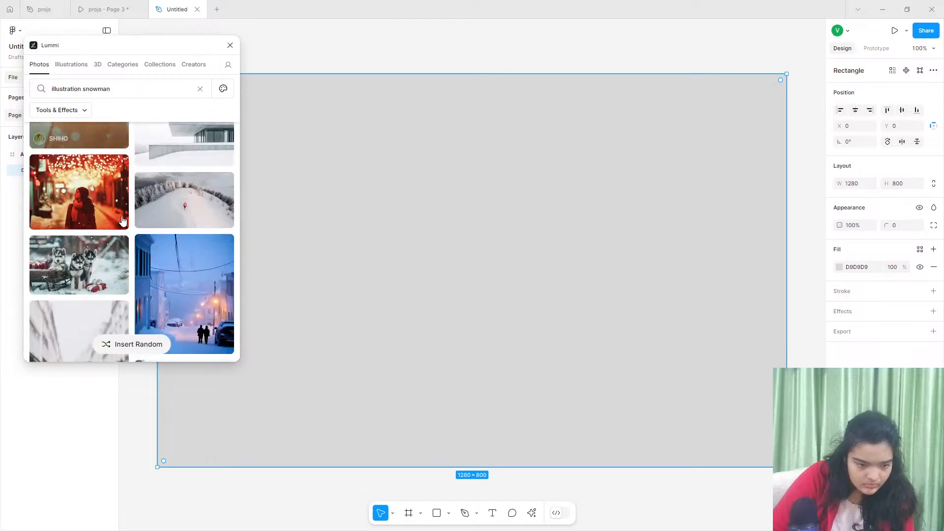
- Clear the search, browse Lummi's illustrations, and fill the rectangle with the dark-blue starry night scene of monsters
{"action": "triple_click", "coordinate": [74, 87]}
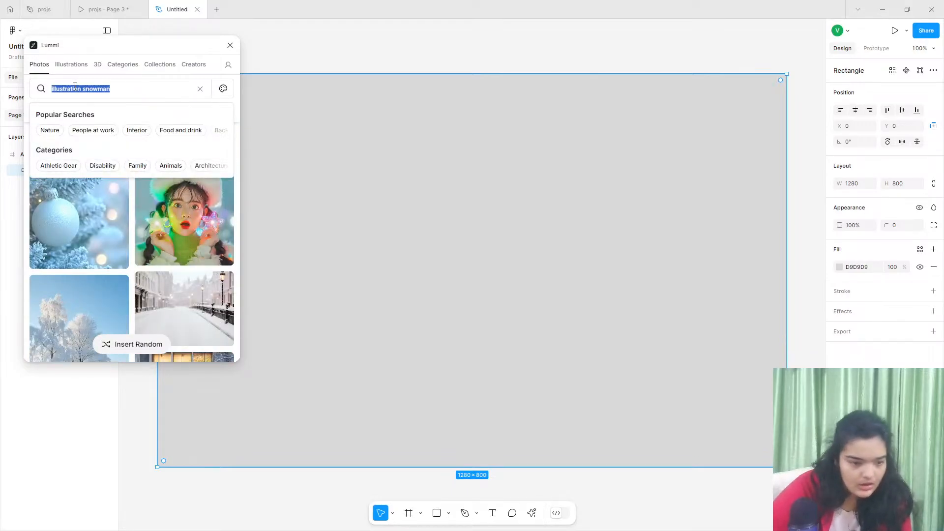
{"action": "key", "text": "BackSpace"}
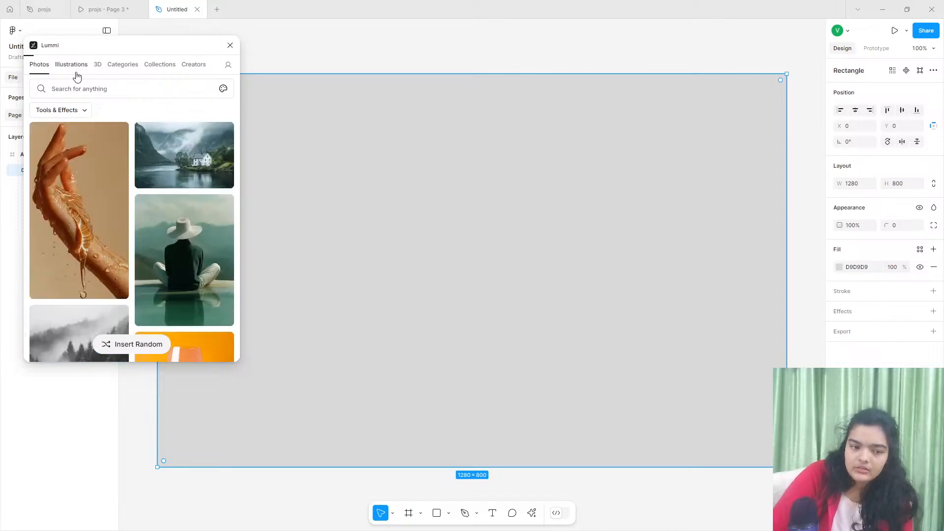
{"action": "left_click", "coordinate": [77, 76]}
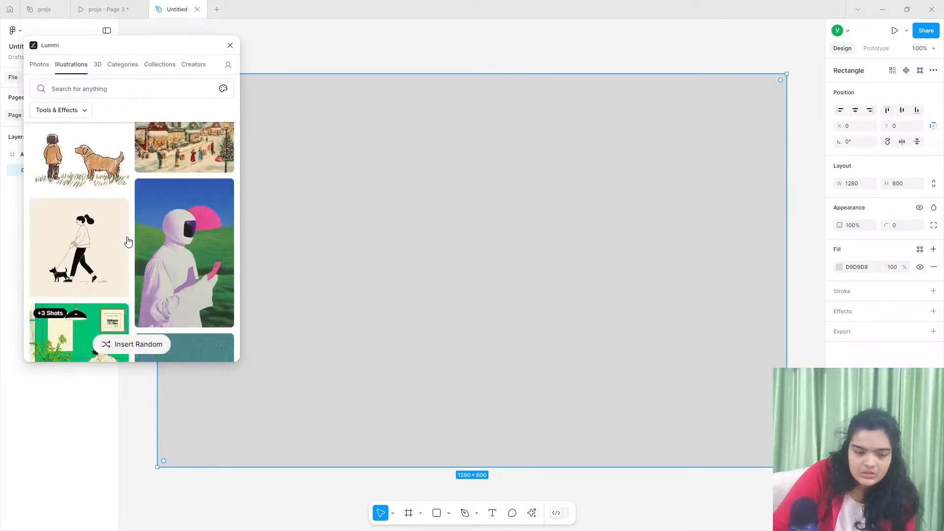
{"action": "scroll", "coordinate": [127, 241], "scroll_direction": "down", "scroll_amount": 15}
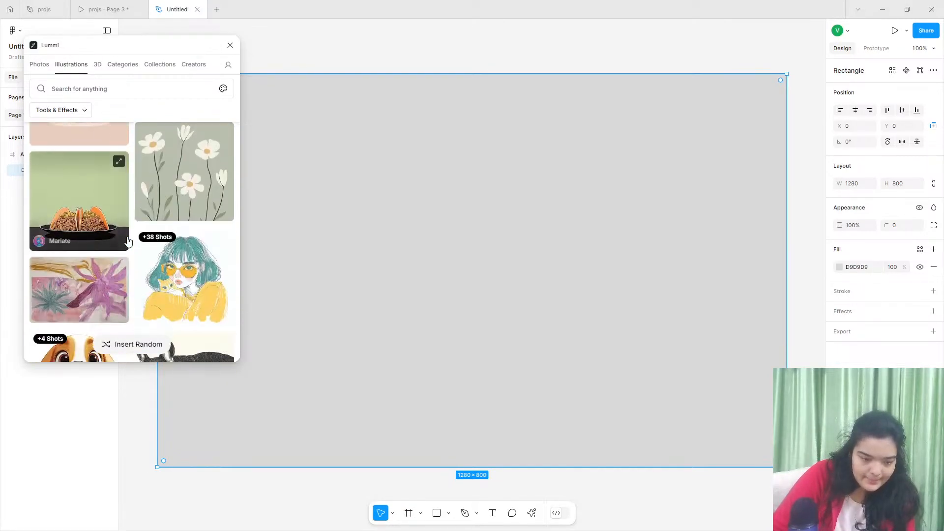
{"action": "scroll", "coordinate": [127, 240], "scroll_direction": "down", "scroll_amount": 10}
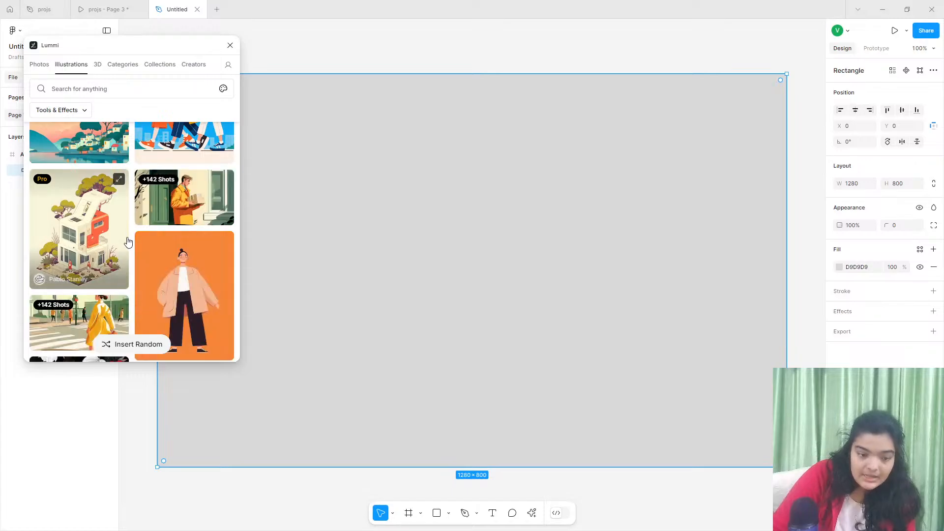
{"action": "scroll", "coordinate": [127, 242], "scroll_direction": "down", "scroll_amount": 15}
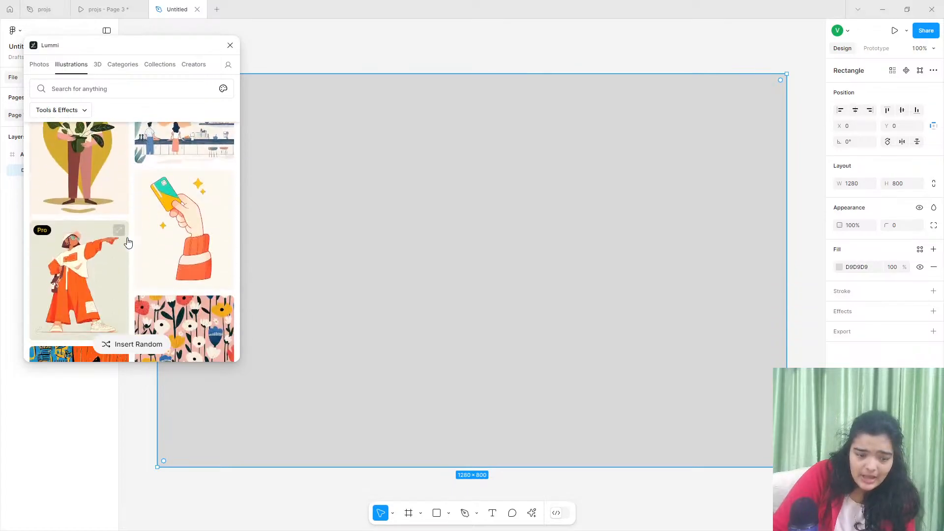
{"action": "scroll", "coordinate": [127, 241], "scroll_direction": "down", "scroll_amount": 15}
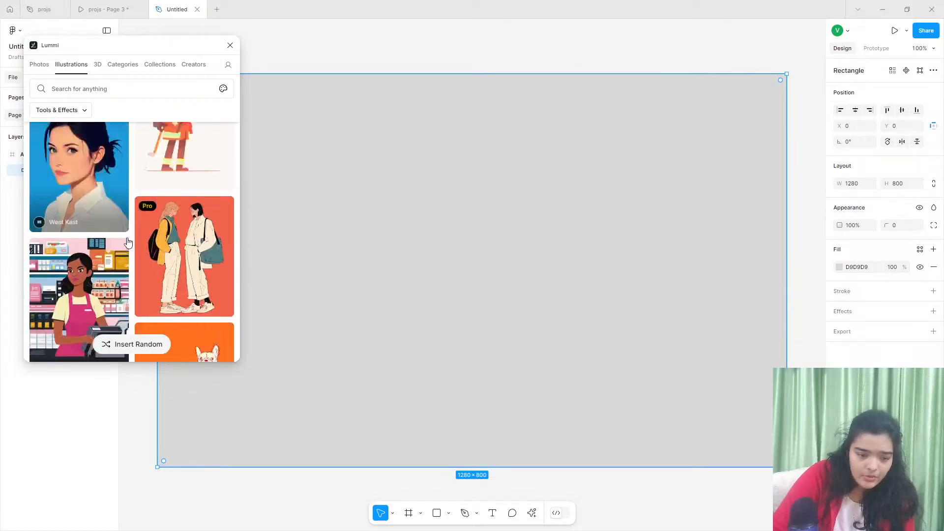
{"action": "scroll", "coordinate": [128, 242], "scroll_direction": "down", "scroll_amount": 15}
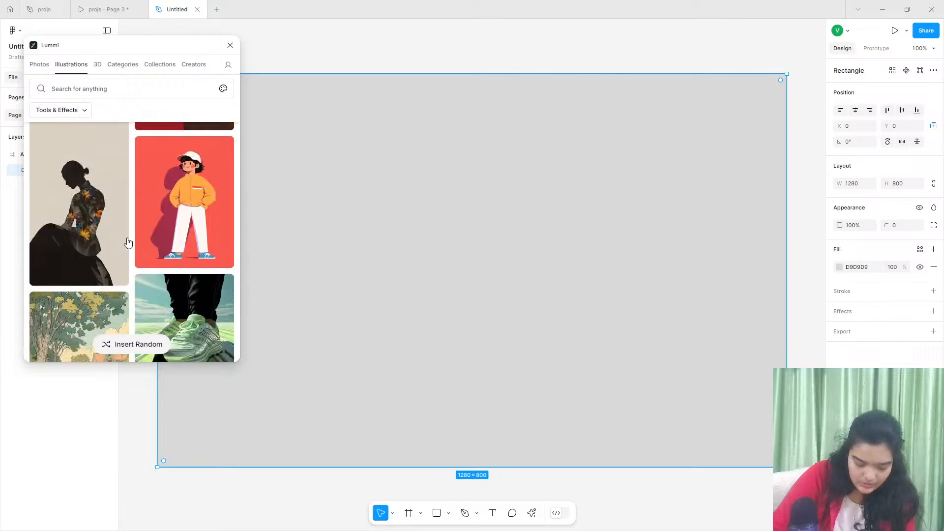
{"action": "scroll", "coordinate": [128, 242], "scroll_direction": "up", "scroll_amount": 2}
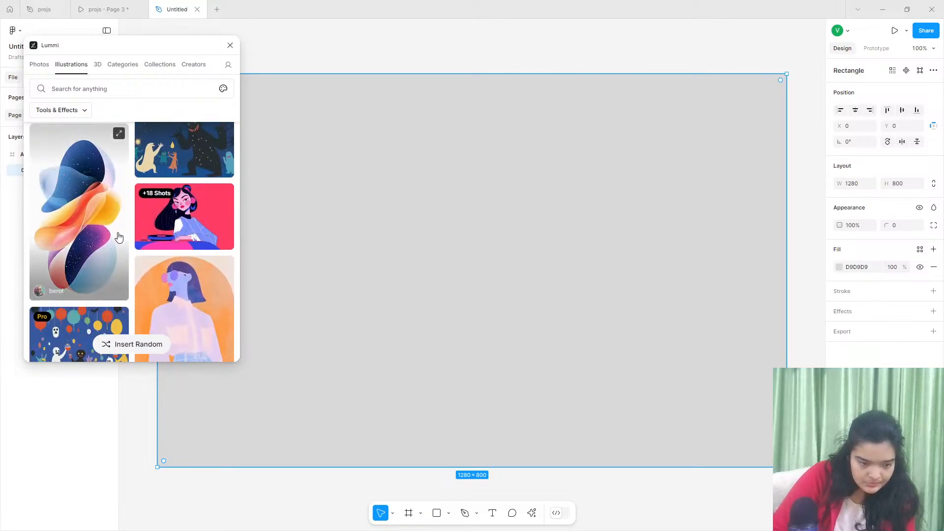
{"action": "left_click", "coordinate": [119, 240]}
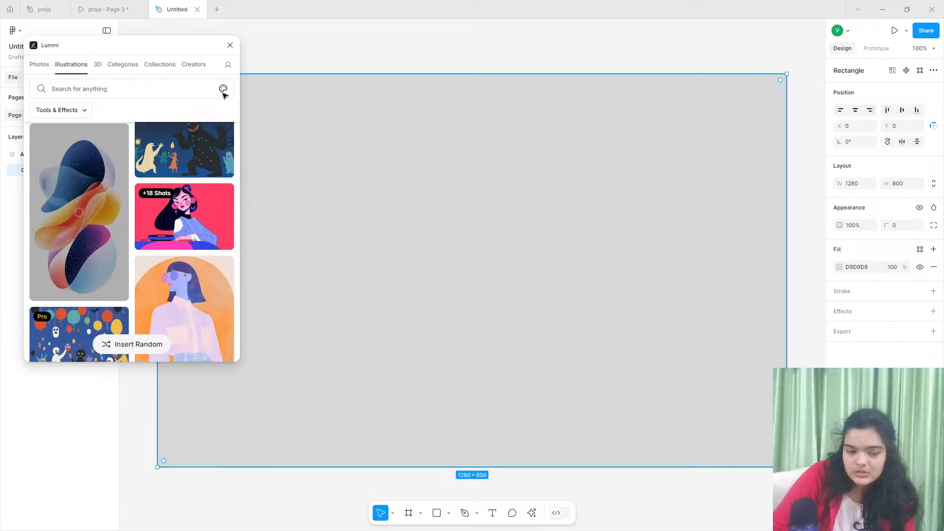
{"action": "scroll", "coordinate": [195, 148], "scroll_direction": "up", "scroll_amount": 1}
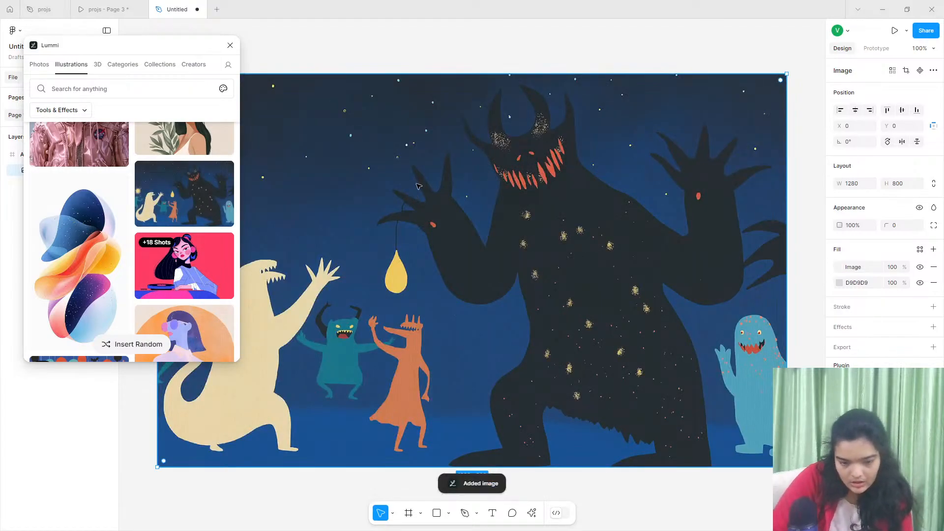
- Browse Lummi's unfiltered photo collection for an alternative hero image
{"action": "left_click", "coordinate": [48, 69]}
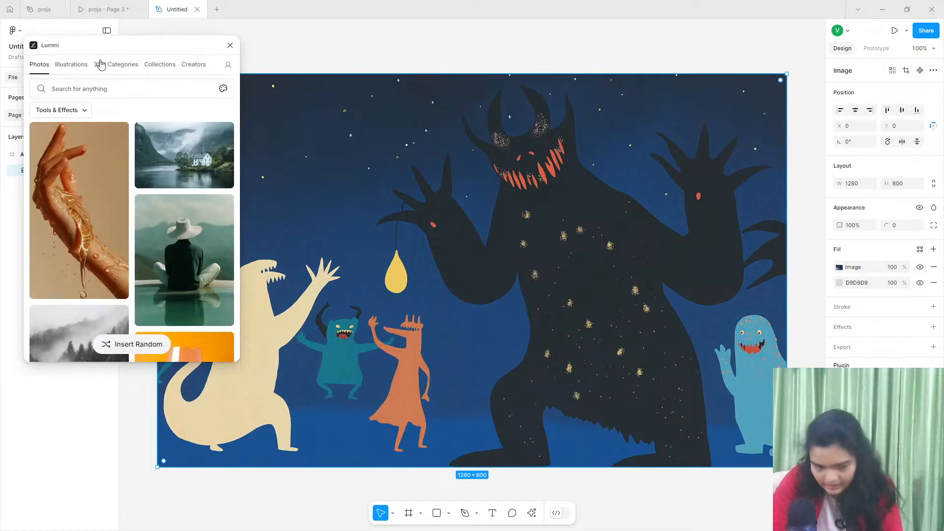
{"action": "scroll", "coordinate": [205, 232], "scroll_direction": "down", "scroll_amount": 4}
{"action": "scroll", "coordinate": [205, 232], "scroll_direction": "down", "scroll_amount": 8}
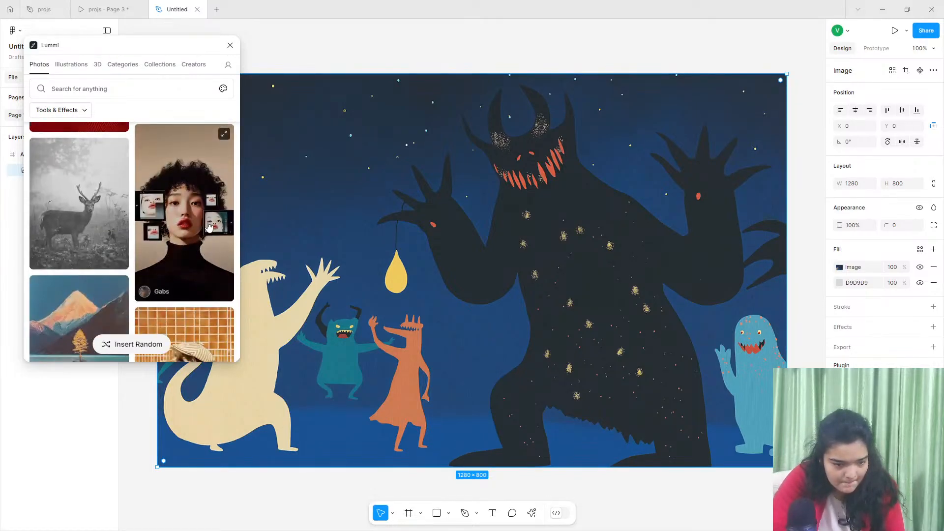
{"action": "scroll", "coordinate": [212, 225], "scroll_direction": "down", "scroll_amount": 8}
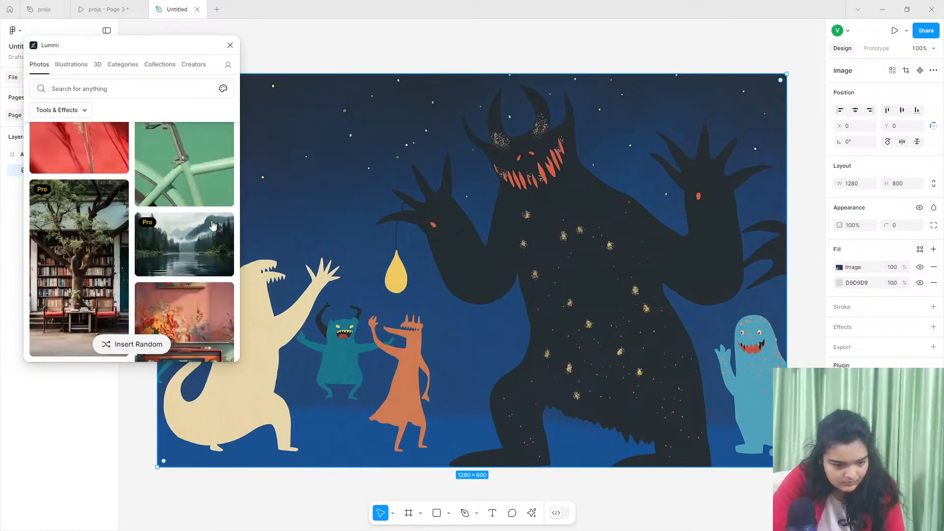
{"action": "scroll", "coordinate": [212, 225], "scroll_direction": "up", "scroll_amount": 4}
{"action": "scroll", "coordinate": [91, 207], "scroll_direction": "down", "scroll_amount": 10}
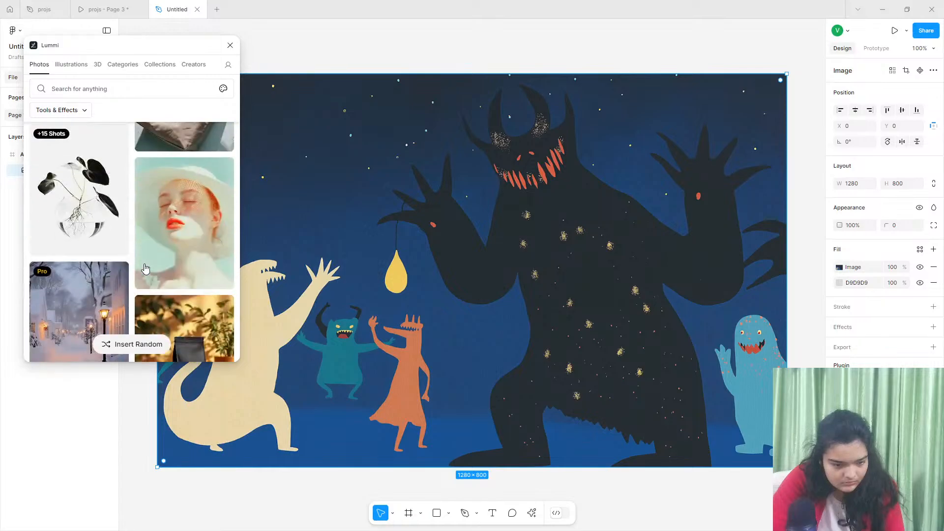
{"action": "scroll", "coordinate": [148, 261], "scroll_direction": "down", "scroll_amount": 10}
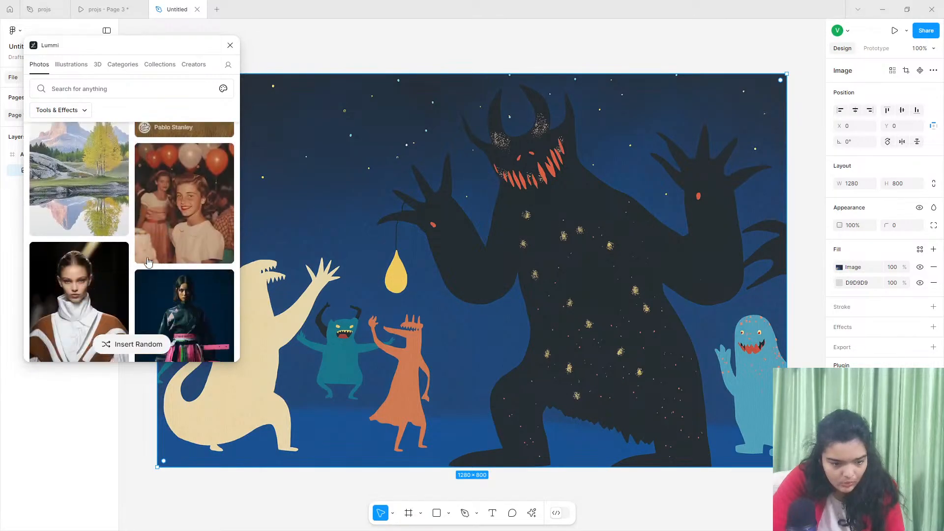
{"action": "scroll", "coordinate": [148, 261], "scroll_direction": "down", "scroll_amount": 4}
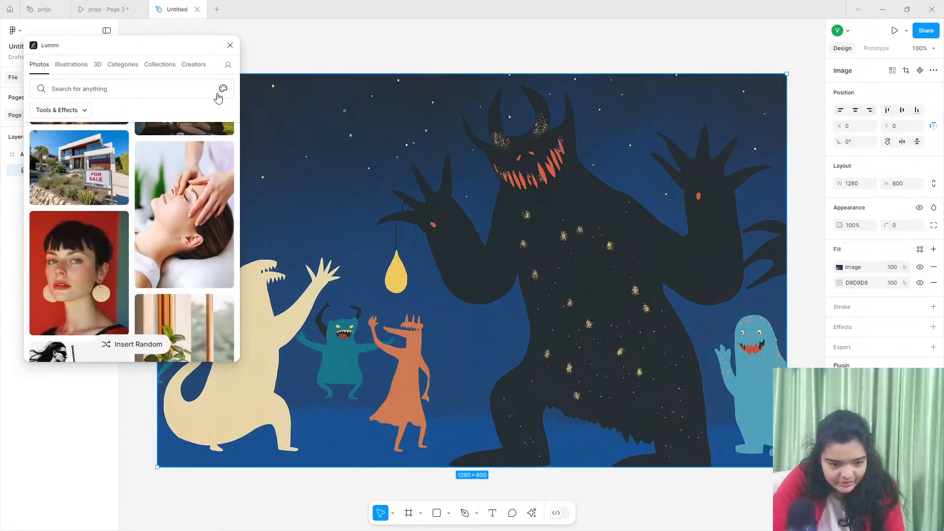
{"action": "left_click", "coordinate": [215, 91]}
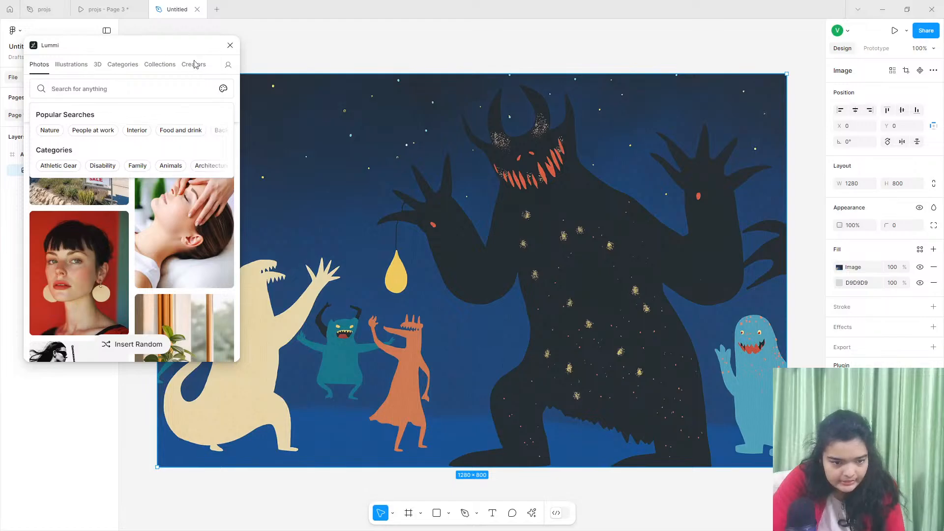
- In the projs reference file, select the hero's Explore My Portfolio button and inspect its fill colour in the design properties
{"action": "left_click", "coordinate": [110, 9]}
{"action": "left_click", "coordinate": [43, 9]}
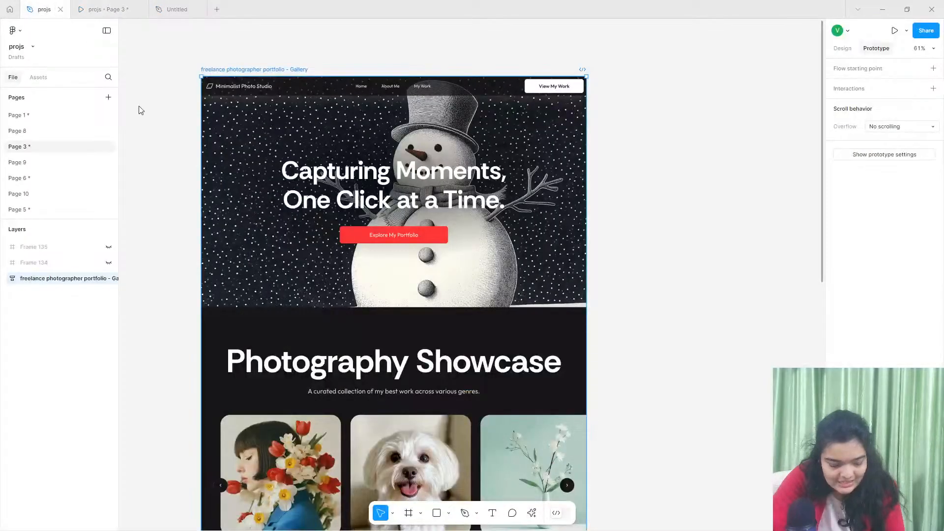
{"action": "double_click", "coordinate": [358, 235]}
{"action": "left_click", "coordinate": [359, 235]}
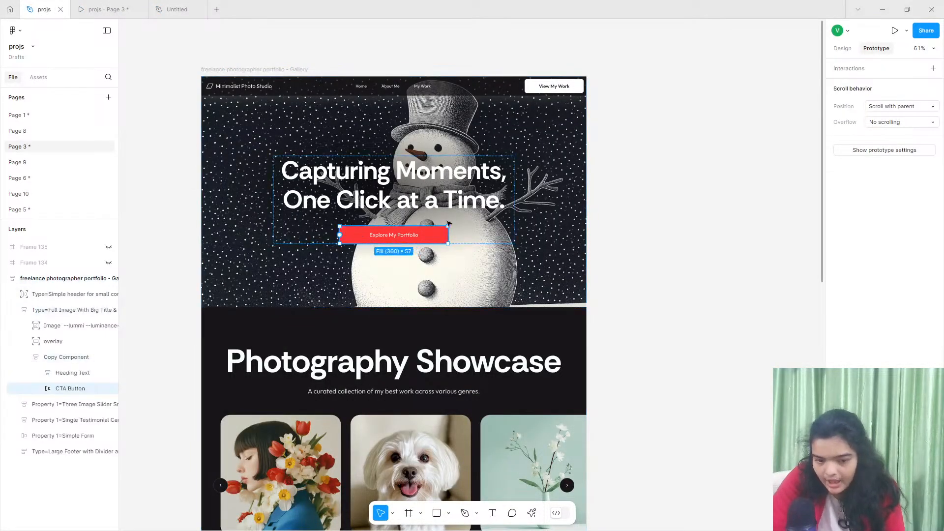
{"action": "left_click", "coordinate": [842, 49]}
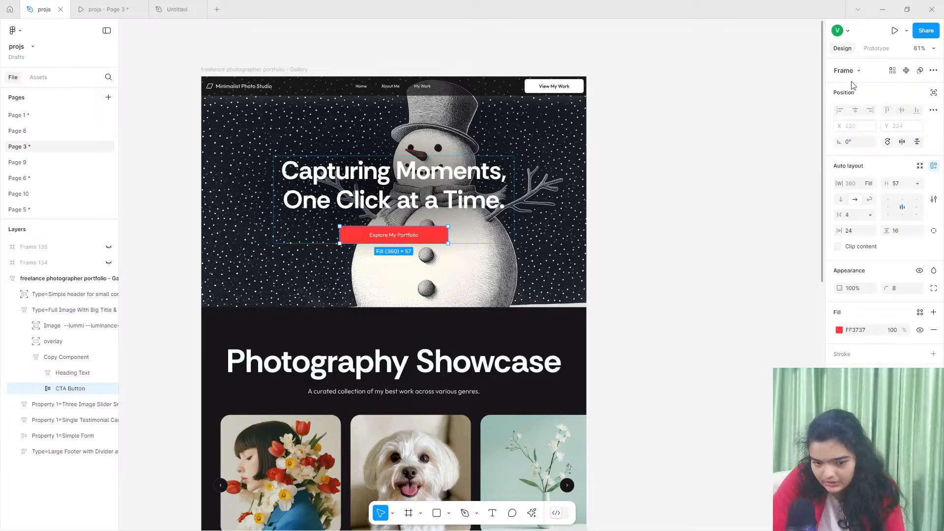
{"action": "left_click", "coordinate": [866, 334]}
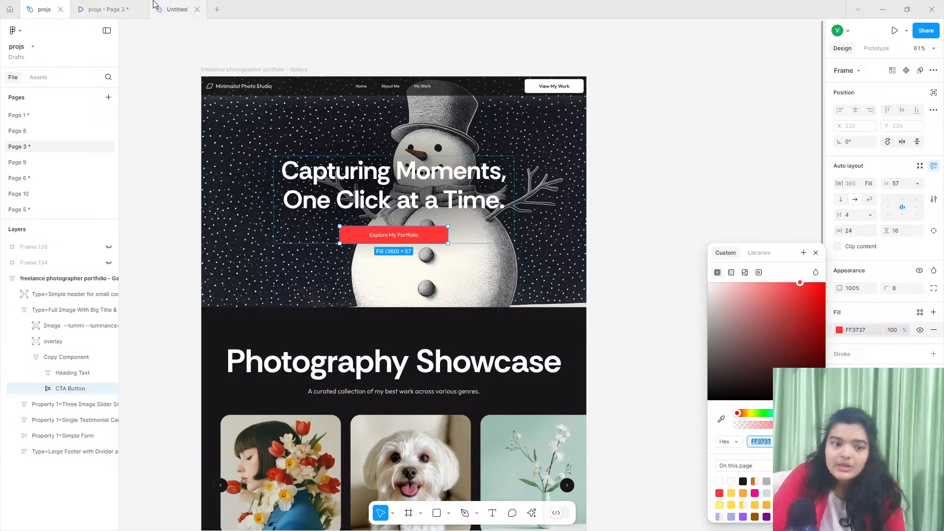
- Return to the Untitled file and filter Lummi's photos by the copied button colour FF3737
{"action": "left_click", "coordinate": [174, 8]}
{"action": "left_click", "coordinate": [223, 89]}
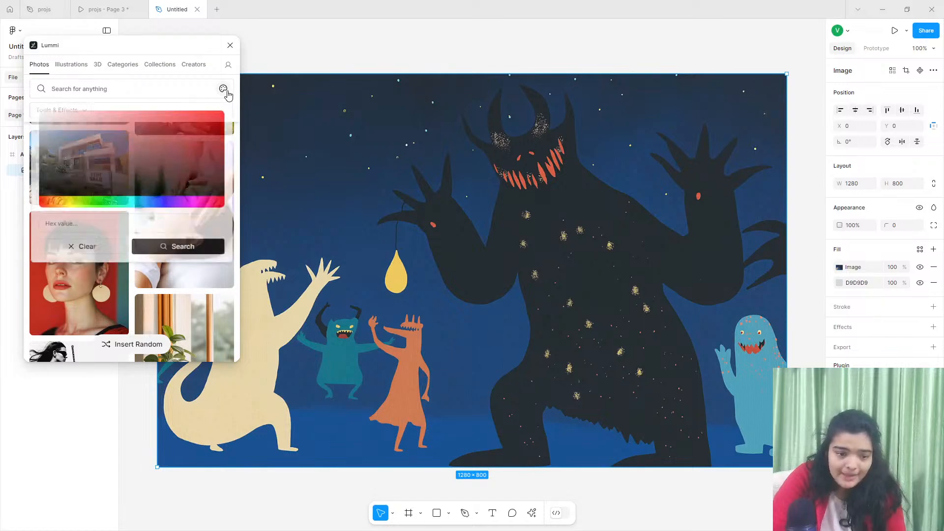
{"action": "left_click", "coordinate": [96, 225]}
{"action": "right_click", "coordinate": [92, 231]}
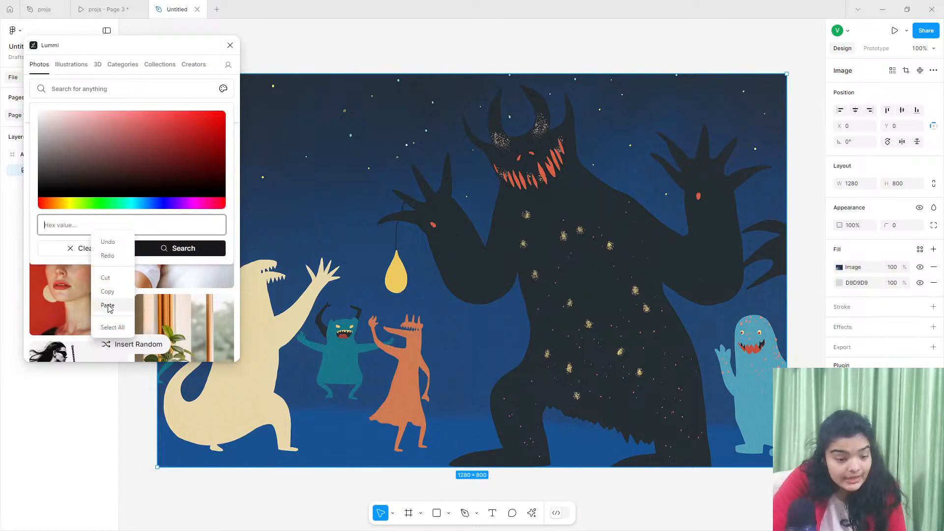
{"action": "left_click", "coordinate": [107, 305]}
{"action": "left_click", "coordinate": [143, 249]}
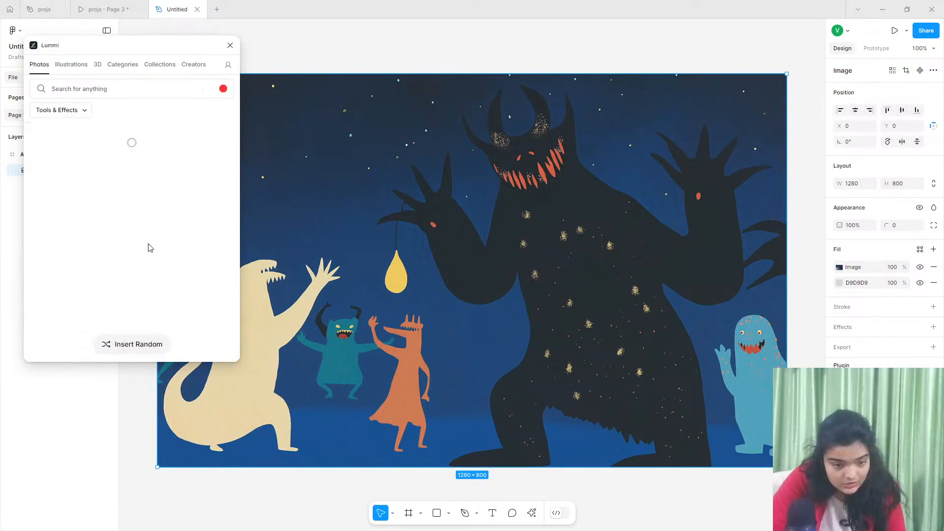
- Browse the red-toned photos and fill the rectangle with the black and white puppies sleeping on a red background
{"action": "scroll", "coordinate": [161, 271], "scroll_direction": "down", "scroll_amount": 3}
{"action": "scroll", "coordinate": [161, 272], "scroll_direction": "down", "scroll_amount": 10}
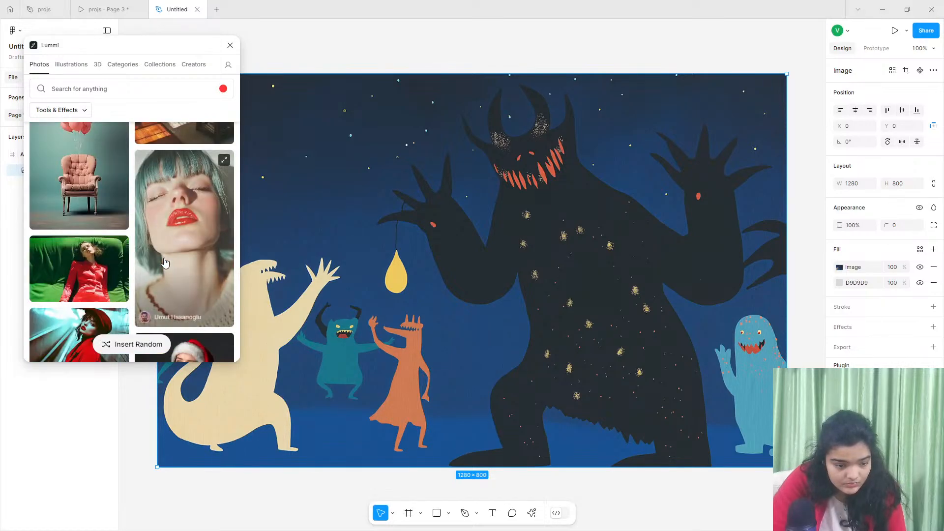
{"action": "scroll", "coordinate": [164, 263], "scroll_direction": "down", "scroll_amount": 10}
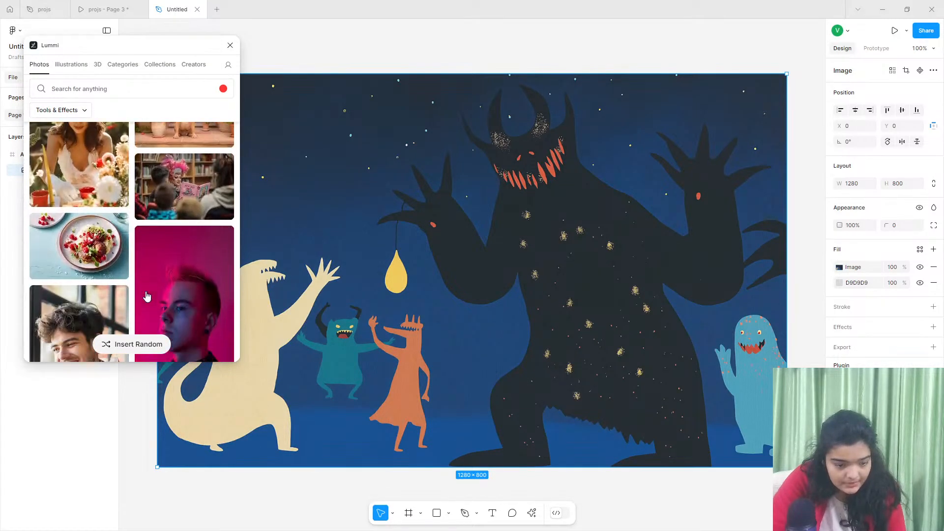
{"action": "scroll", "coordinate": [146, 297], "scroll_direction": "down", "scroll_amount": 10}
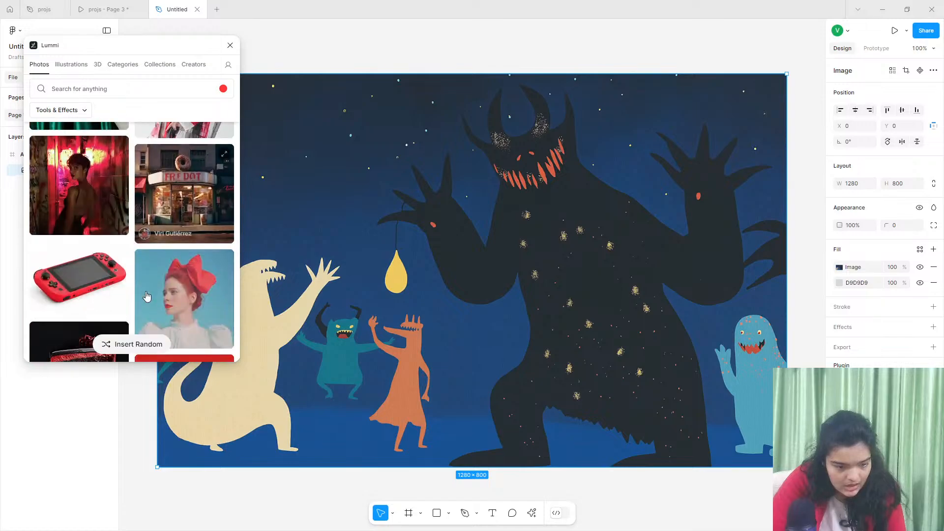
{"action": "scroll", "coordinate": [147, 297], "scroll_direction": "down", "scroll_amount": 5}
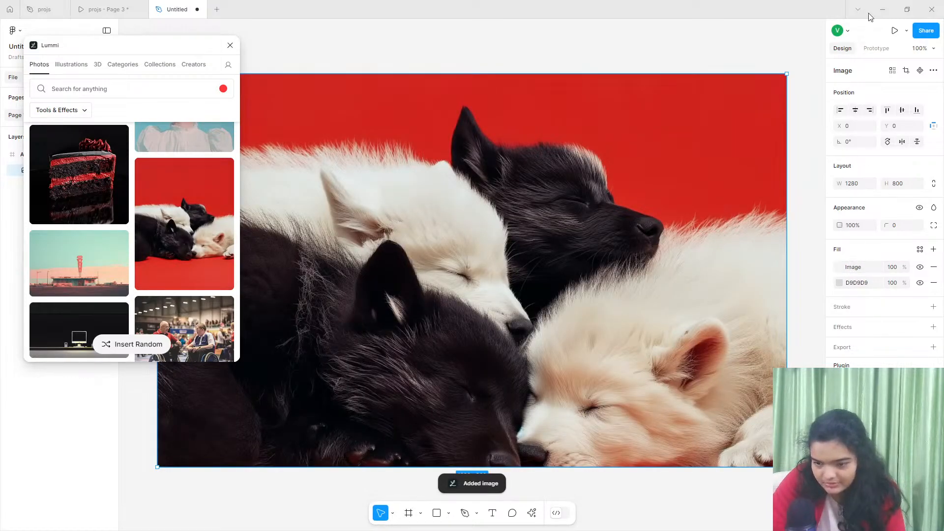
- Shift the puppy photo upward within the rectangle's crop so the paws show above a red strip, and close Lummi
{"action": "left_click", "coordinate": [892, 71]}
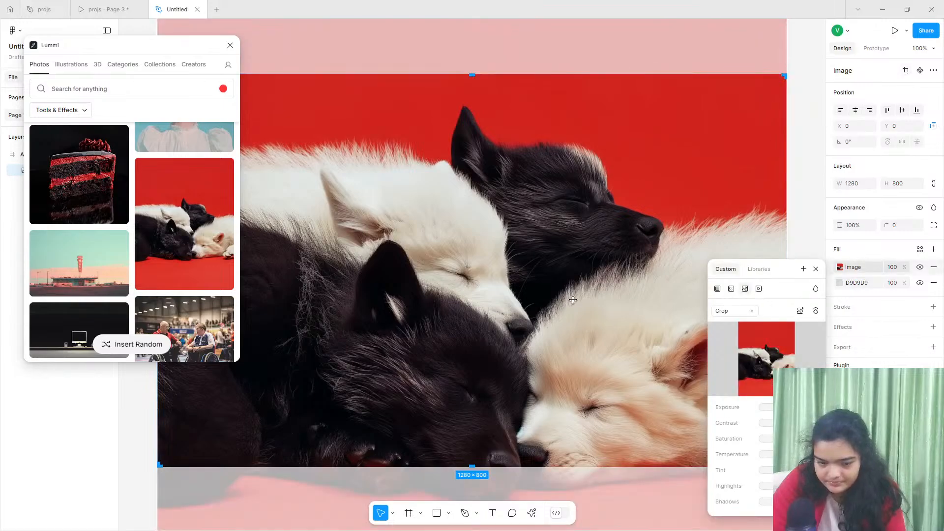
{"action": "key", "text": "Down"}
{"action": "key", "text": "Down"}
{"action": "key", "text": "Down"}
{"action": "key", "text": "Down"}
{"action": "key", "text": "Down"}
{"action": "key", "text": "Down"}
{"action": "key", "text": "Down"}
{"action": "key", "text": "Down"}
{"action": "key", "text": "Down"}
{"action": "key", "text": "Down"}
{"action": "key", "text": "Down"}
{"action": "key", "text": "Down"}
{"action": "key", "text": "Down"}
{"action": "key", "text": "Down"}
{"action": "key", "text": "Down"}
{"action": "key", "text": "Down"}
{"action": "key", "text": "Down"}
{"action": "key", "text": "Down"}
{"action": "key", "text": "Down"}
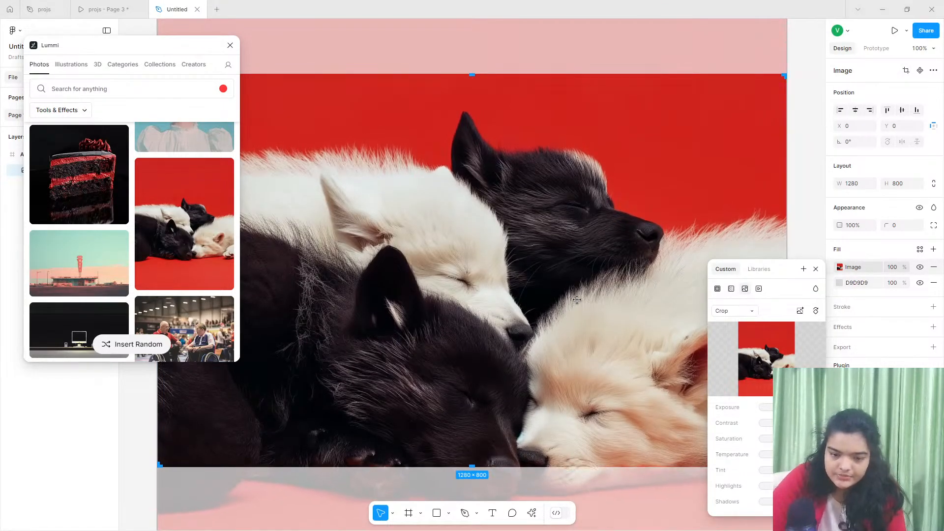
{"action": "key", "text": "Up"}
{"action": "key", "text": "Up"}
{"action": "key", "text": "Up"}
{"action": "key", "text": "Up"}
{"action": "key", "text": "Up"}
{"action": "key", "text": "Up"}
{"action": "key", "text": "Up"}
{"action": "key", "text": "Up"}
{"action": "key", "text": "Up"}
{"action": "key", "text": "Up"}
{"action": "key", "text": "Up"}
{"action": "key", "text": "Up"}
{"action": "key", "text": "Up"}
{"action": "key", "text": "Up"}
{"action": "key", "text": "Up"}
{"action": "key", "text": "Up"}
{"action": "key", "text": "Up"}
{"action": "key", "text": "Up"}
{"action": "key", "text": "Up"}
{"action": "key", "text": "Up"}
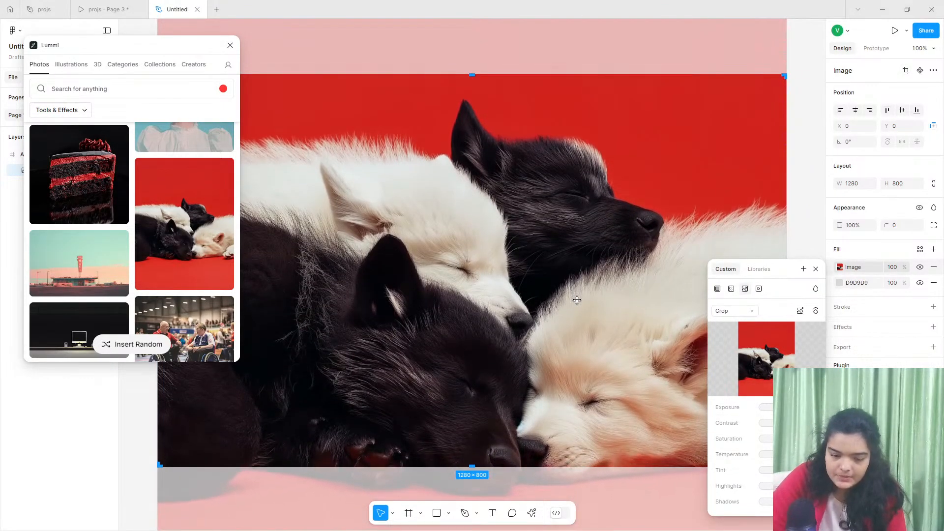
{"action": "key", "text": "Up"}
{"action": "key", "text": "Up"}
{"action": "key", "text": "Up"}
{"action": "key", "text": "Up"}
{"action": "key", "text": "Up"}
{"action": "key", "text": "Up"}
{"action": "key", "text": "Up"}
{"action": "key", "text": "Up"}
{"action": "key", "text": "Up"}
{"action": "key", "text": "Up"}
{"action": "key", "text": "Up"}
{"action": "key", "text": "Up"}
{"action": "key", "text": "Up"}
{"action": "key", "text": "Up"}
{"action": "key", "text": "Up"}
{"action": "key", "text": "Up"}
{"action": "key", "text": "Up"}
{"action": "key", "text": "Up"}
{"action": "key", "text": "Up"}
{"action": "key", "text": "Up"}
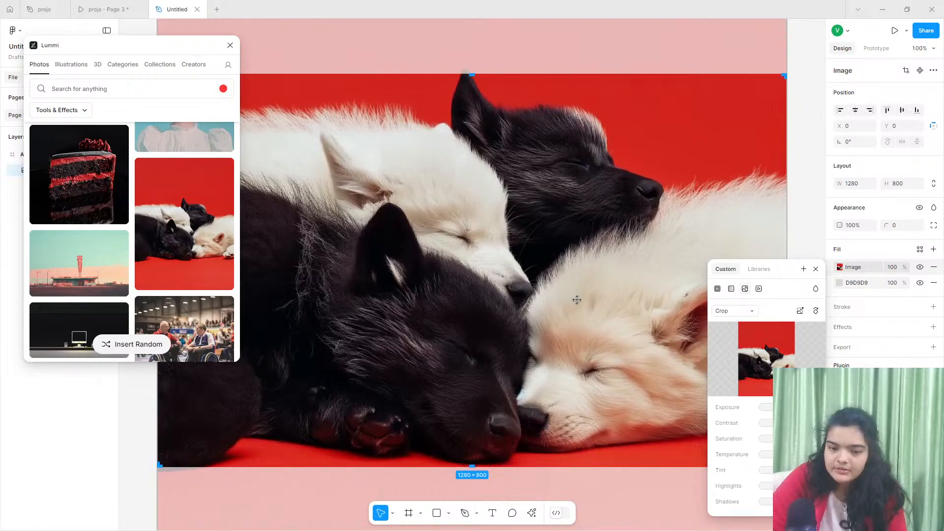
{"action": "key", "text": "Down"}
{"action": "key", "text": "Down"}
{"action": "key", "text": "Down"}
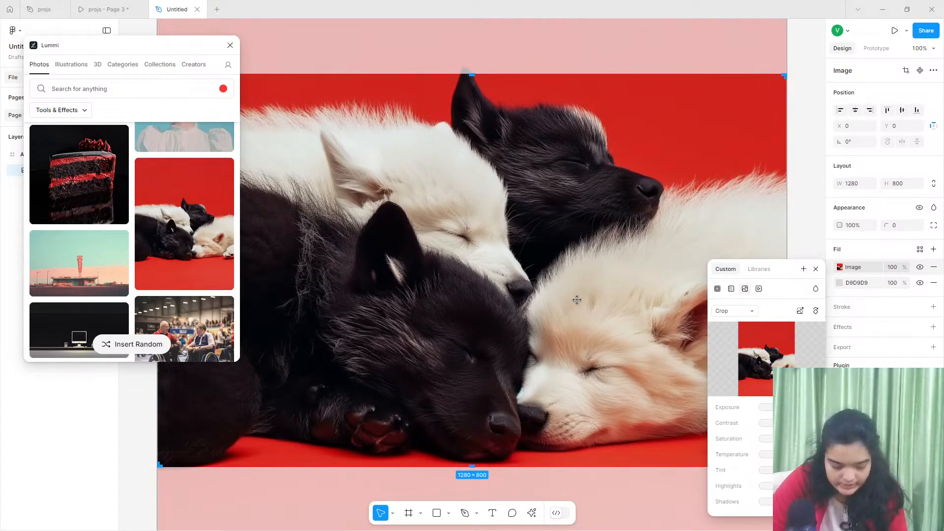
{"action": "left_click", "coordinate": [118, 426]}
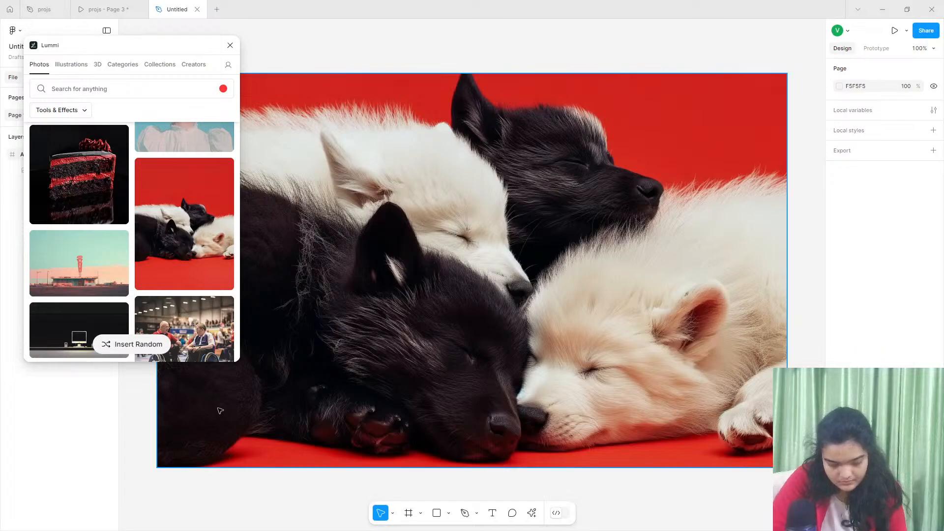
{"action": "left_click", "coordinate": [230, 45]}
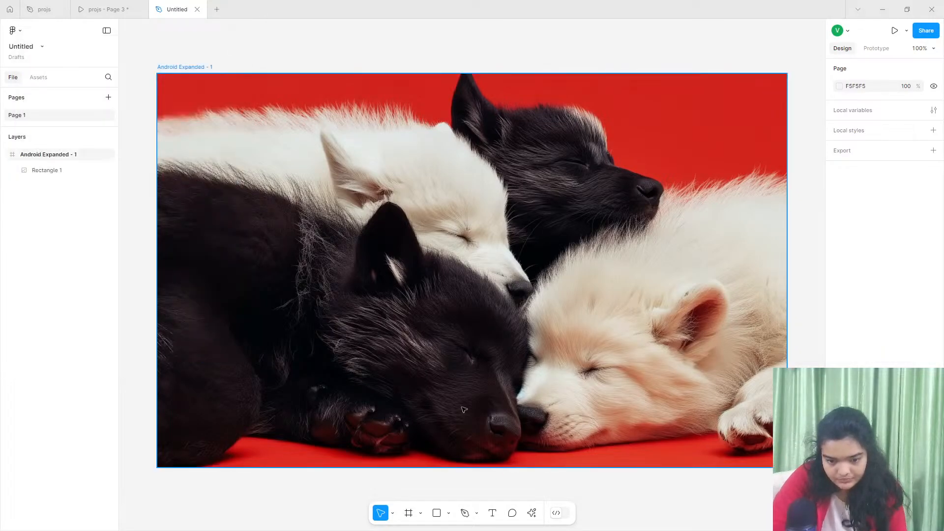
- Draw a full-width 1280 × 58 navigation bar frame along the hero's upper edge and give it a white FFFFFF fill
{"action": "left_click", "coordinate": [431, 343]}
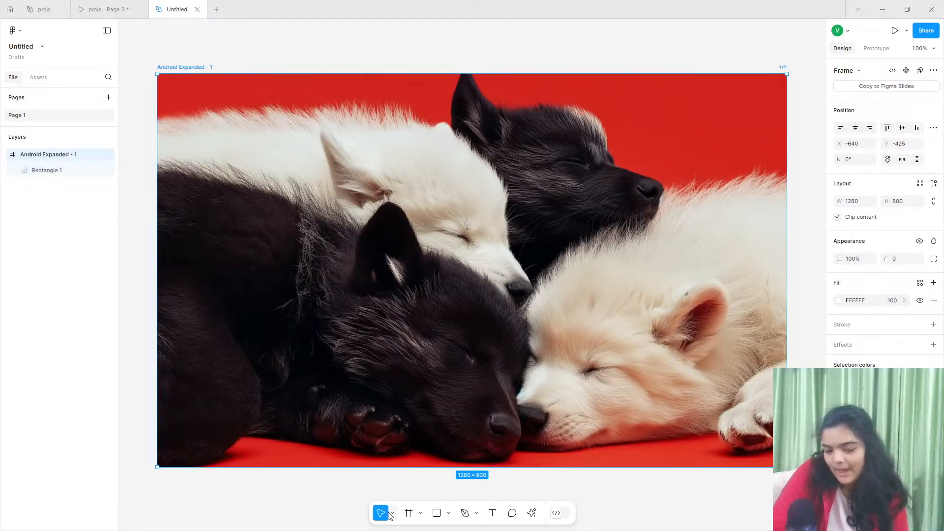
{"action": "left_click", "coordinate": [406, 515]}
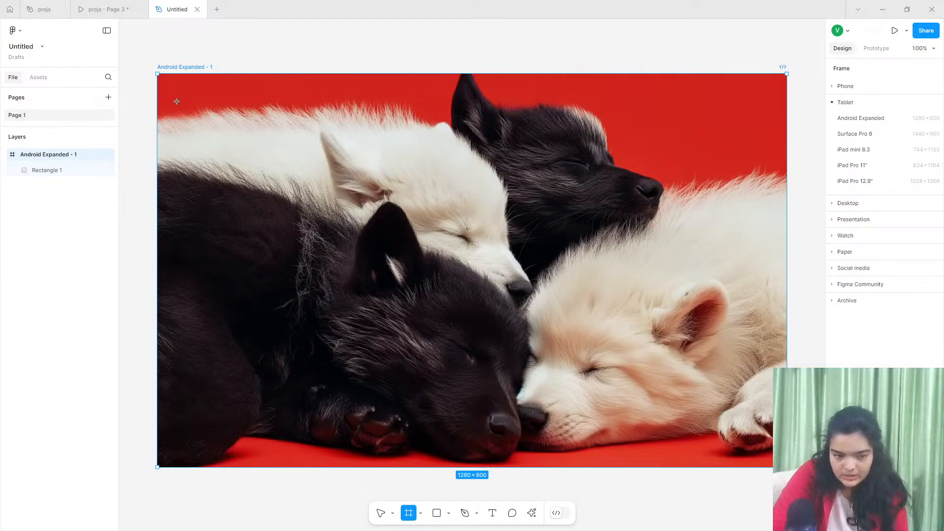
{"action": "left_click_drag", "start_coordinate": [158, 75], "coordinate": [785, 102]}
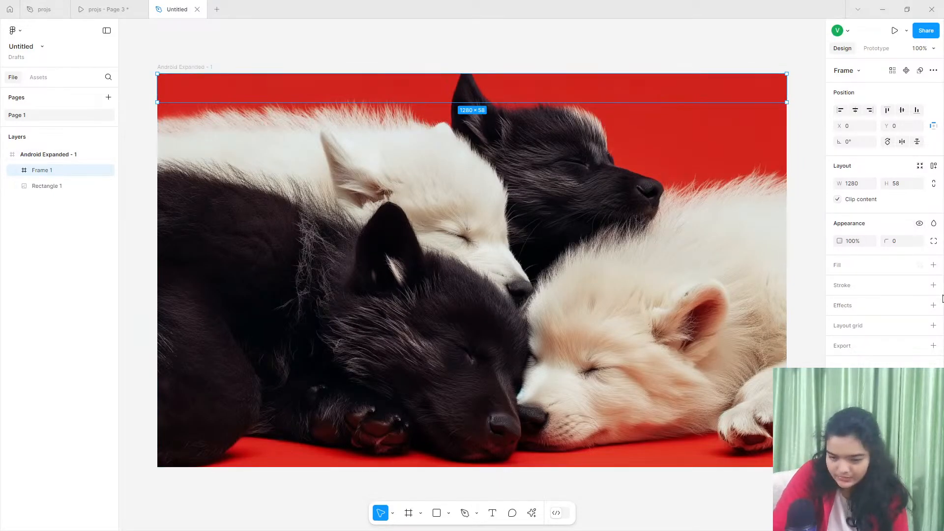
{"action": "left_click", "coordinate": [934, 265]}
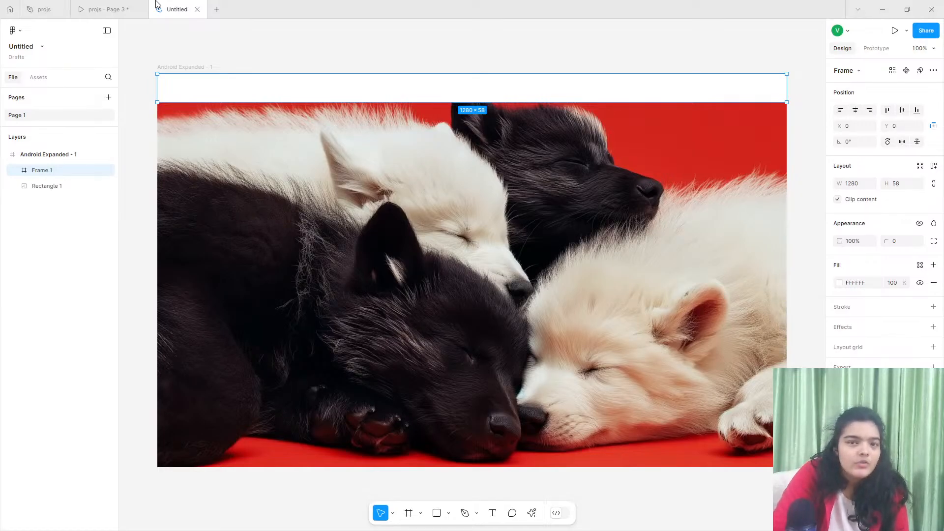
- Check the navigation bar in the reference prototype and lower the new bar's white fill opacity to 21%
{"action": "mouse_move", "coordinate": [126, 6]}
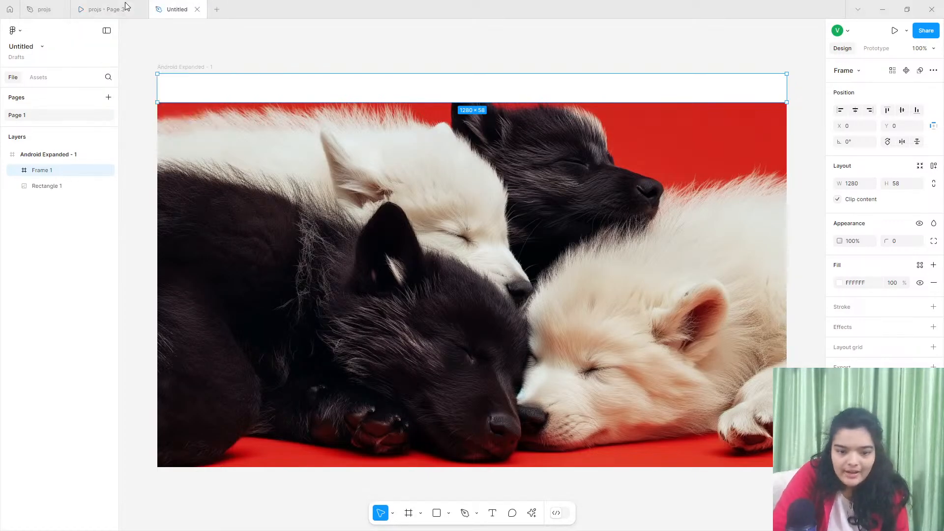
{"action": "left_click", "coordinate": [126, 7]}
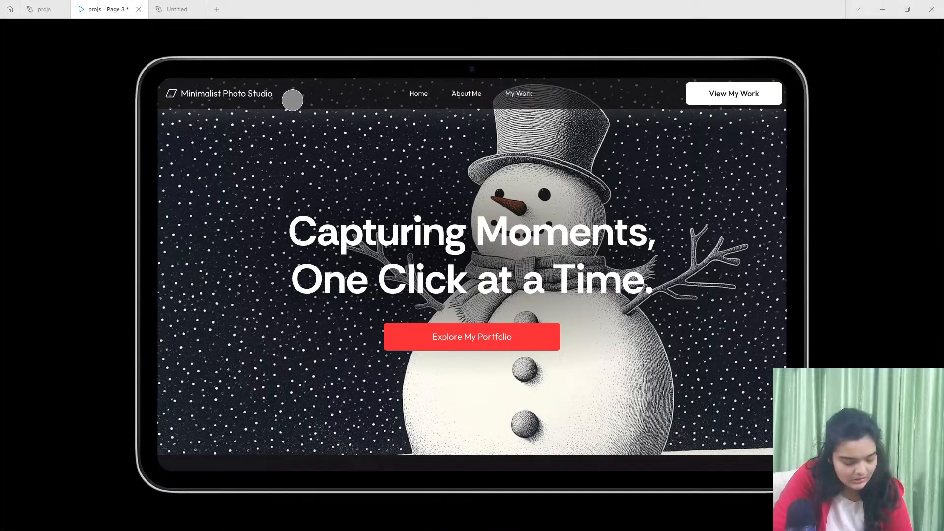
{"action": "left_click", "coordinate": [177, 9]}
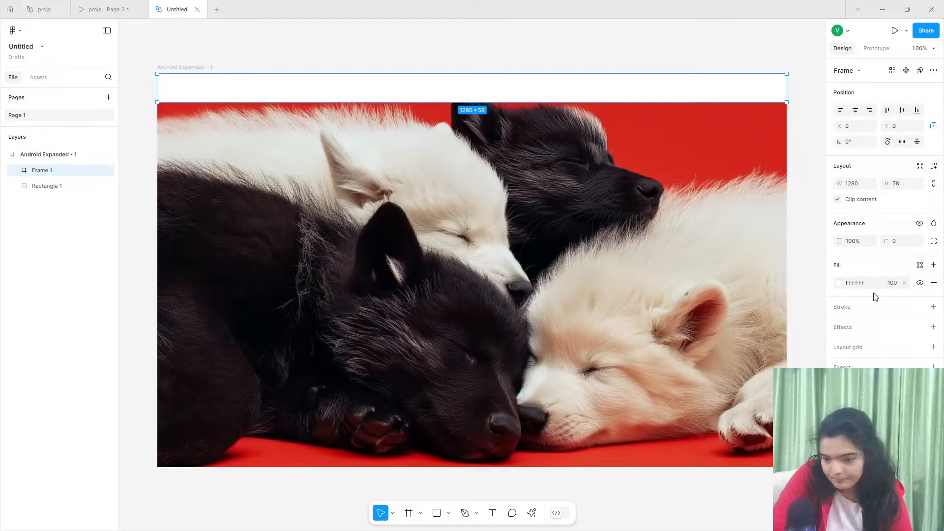
{"action": "left_click", "coordinate": [839, 283]}
{"action": "left_click_drag", "start_coordinate": [765, 427], "coordinate": [752, 426]}
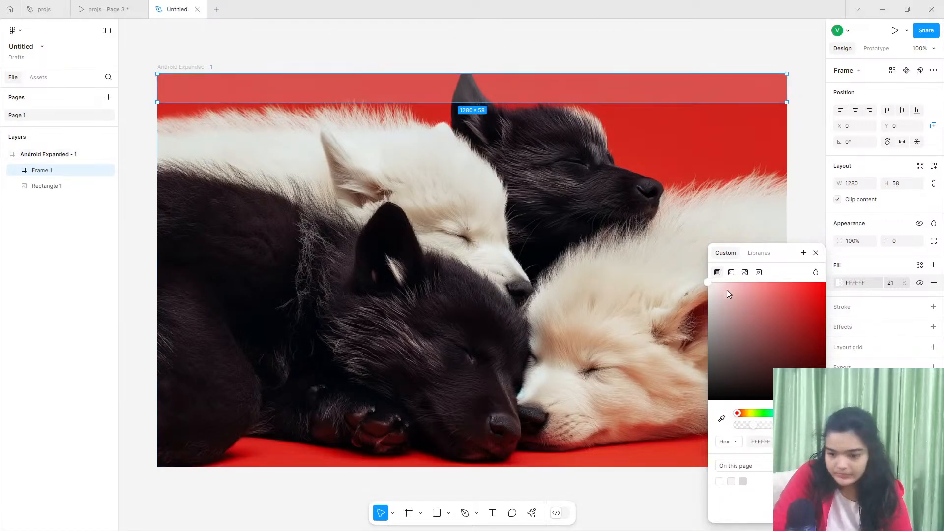
- Add a drop shadow to the navigation bar and set its vertical offset to -2
{"action": "left_click", "coordinate": [934, 328]}
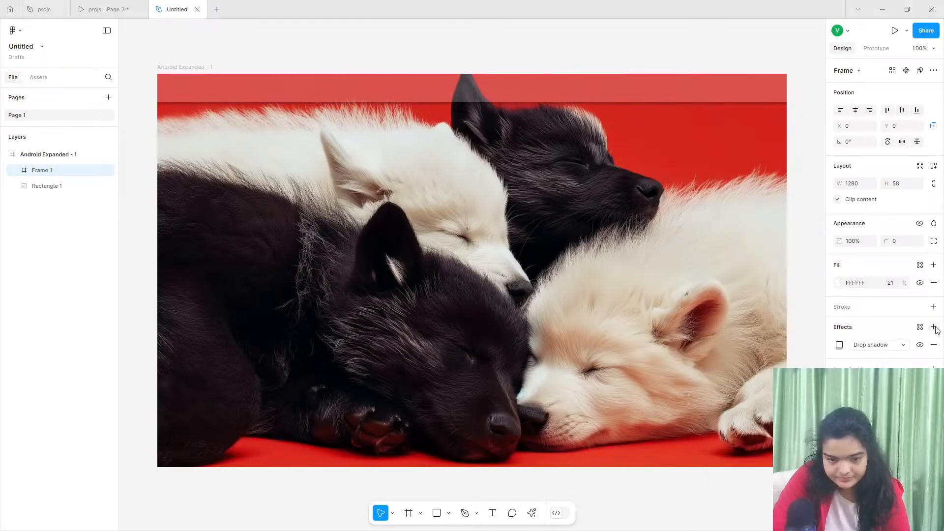
{"action": "left_click", "coordinate": [839, 344]}
{"action": "left_click_drag", "start_coordinate": [757, 387], "coordinate": [735, 386]}
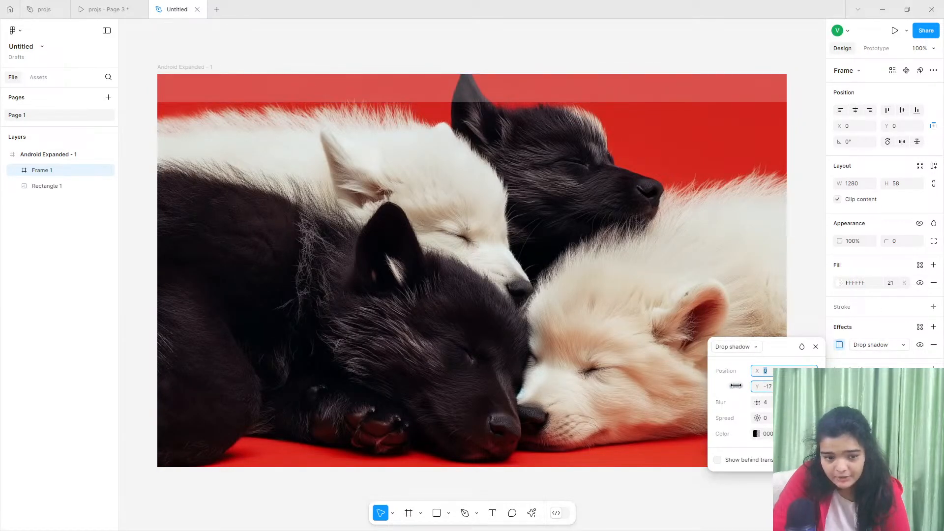
{"action": "left_click", "coordinate": [764, 388]}
{"action": "type", "text": "4"}
{"action": "key", "text": "Return"}
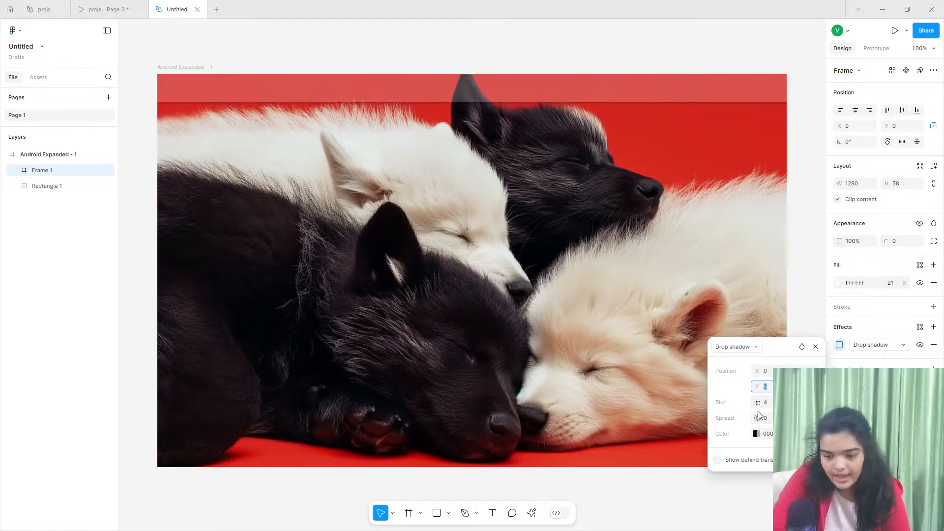
{"action": "type", "text": "2"}
{"action": "key", "text": "Return"}
- Raise the navigation bar shadow's blur to about 26 and lower its black colour's opacity to 13%
{"action": "mouse_move", "coordinate": [758, 404]}
{"action": "left_mouse_down"}
{"action": "mouse_move", "coordinate": [176, 365]}
{"action": "mouse_move", "coordinate": [204, 364]}
{"action": "mouse_move", "coordinate": [227, 368]}
{"action": "mouse_move", "coordinate": [15, 397]}
{"action": "mouse_move", "coordinate": [707, 386]}
{"action": "mouse_move", "coordinate": [756, 385]}
{"action": "mouse_move", "coordinate": [760, 402]}
{"action": "left_mouse_up"}
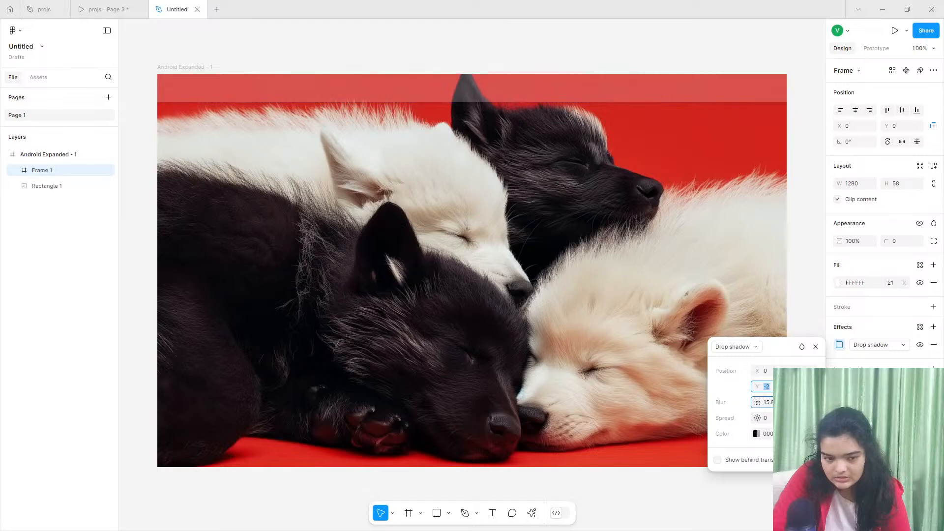
{"action": "left_click_drag", "start_coordinate": [826, 402], "coordinate": [846, 402]}
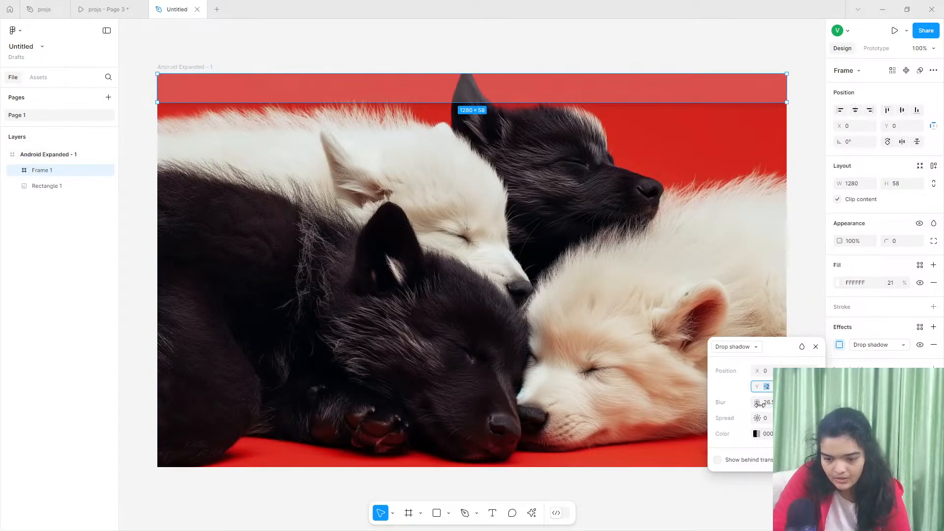
{"action": "left_click", "coordinate": [756, 433]}
{"action": "mouse_move", "coordinate": [638, 431]}
{"action": "left_mouse_down"}
{"action": "mouse_move", "coordinate": [619, 431]}
{"action": "mouse_move", "coordinate": [635, 429]}
{"action": "left_mouse_up"}
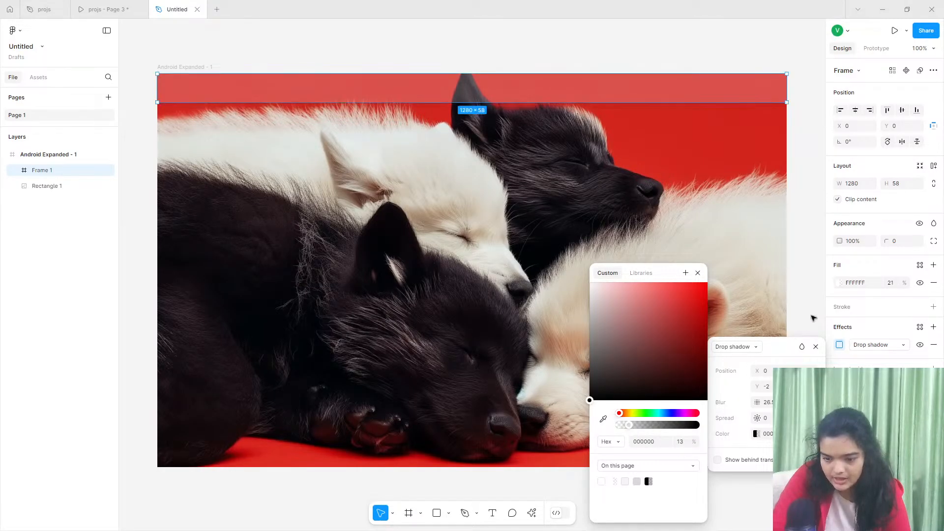
{"action": "left_click", "coordinate": [796, 278]}
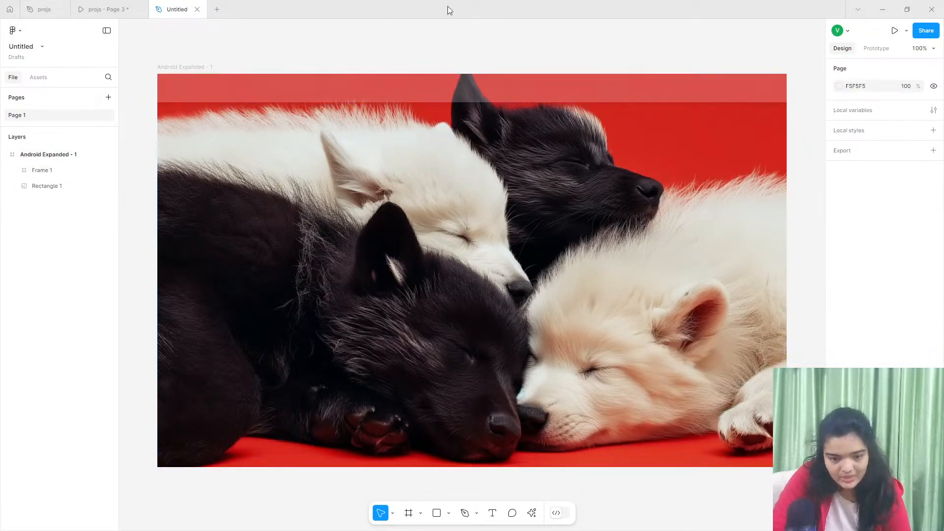
- Select the navigation bar frame and compare it with the header in the reference prototype
{"action": "left_click", "coordinate": [513, 81]}
{"action": "left_click", "coordinate": [101, 9]}
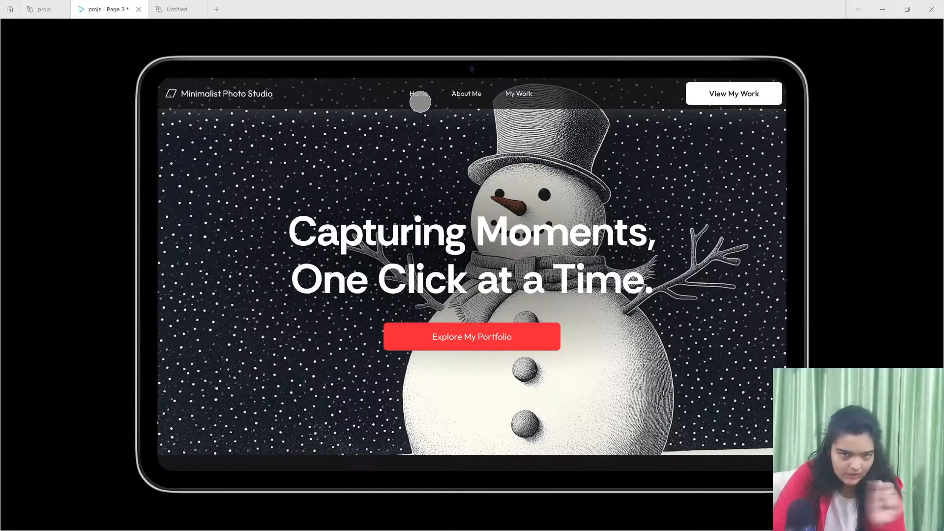
{"action": "left_click", "coordinate": [166, 9]}
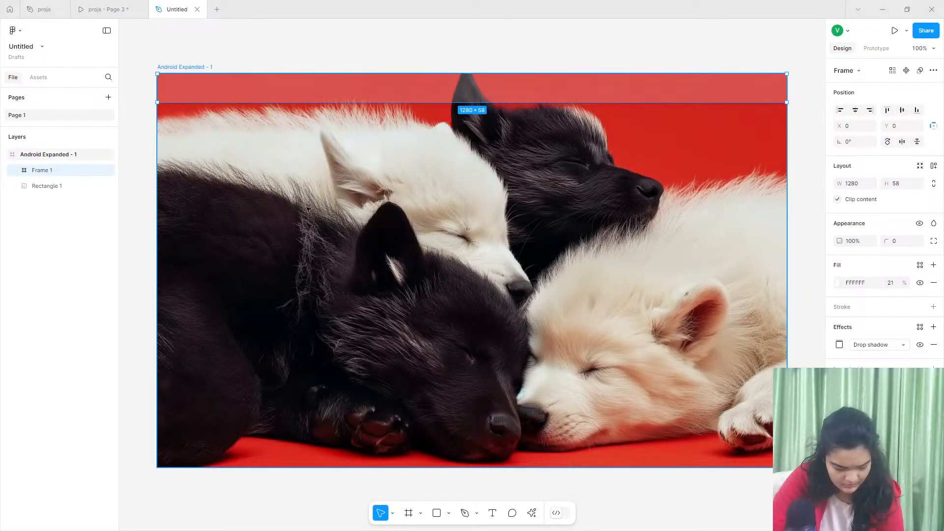
{"action": "scroll", "coordinate": [298, 203], "scroll_direction": "up", "scroll_amount": 5}
{"action": "scroll", "coordinate": [298, 203], "scroll_direction": "left", "scroll_amount": 5}
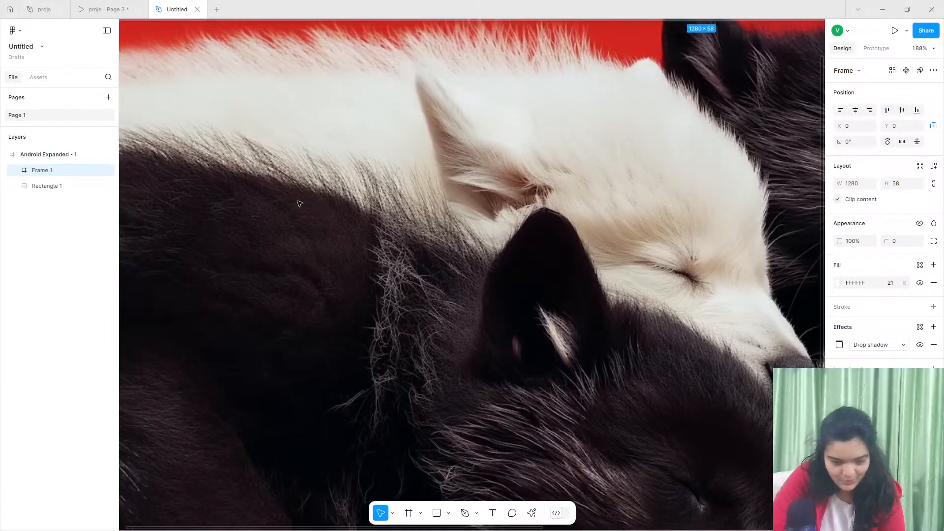
{"action": "scroll", "coordinate": [299, 156], "scroll_direction": "up", "scroll_amount": 3}
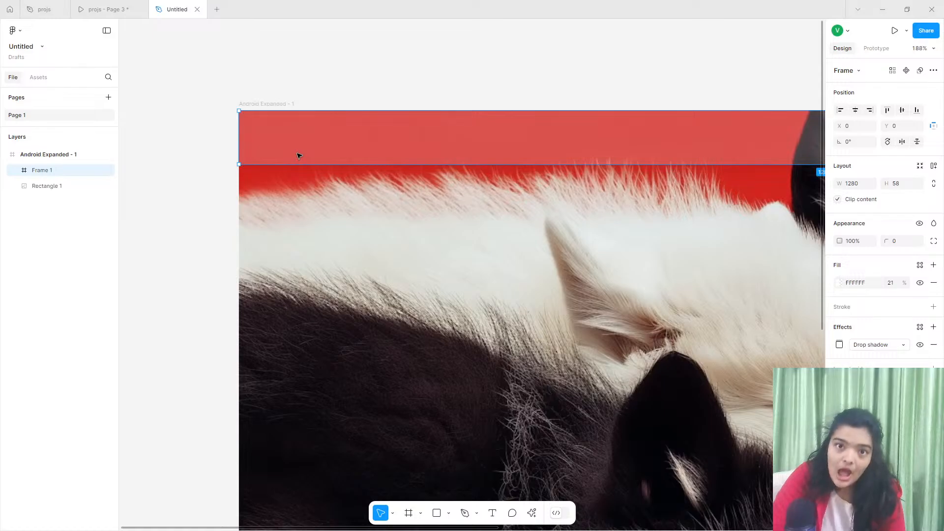
{"action": "right_click", "coordinate": [297, 153]}
{"action": "left_click", "coordinate": [250, 70]}
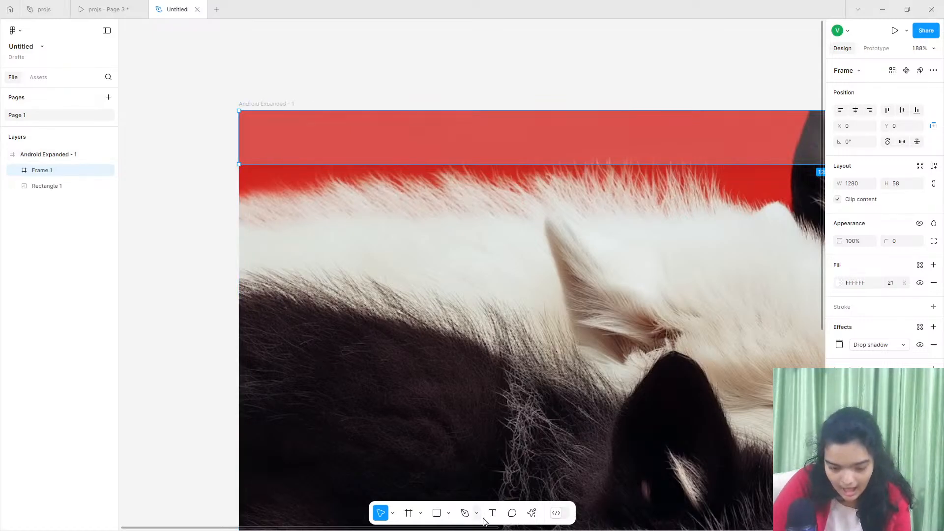
{"action": "left_click", "coordinate": [450, 514]}
{"action": "left_click", "coordinate": [437, 514]}
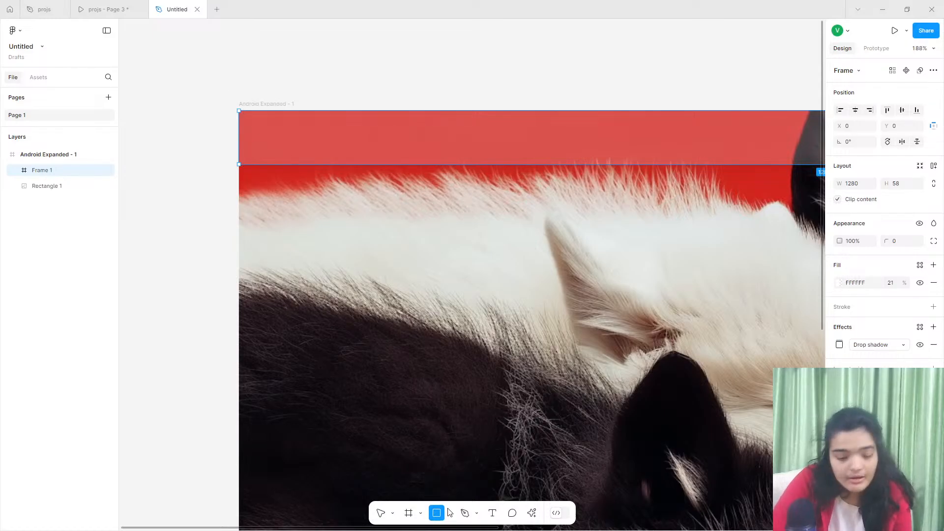
- Search the available plugins for iconify and launch the Iconify plugin
{"action": "left_click", "coordinate": [531, 513]}
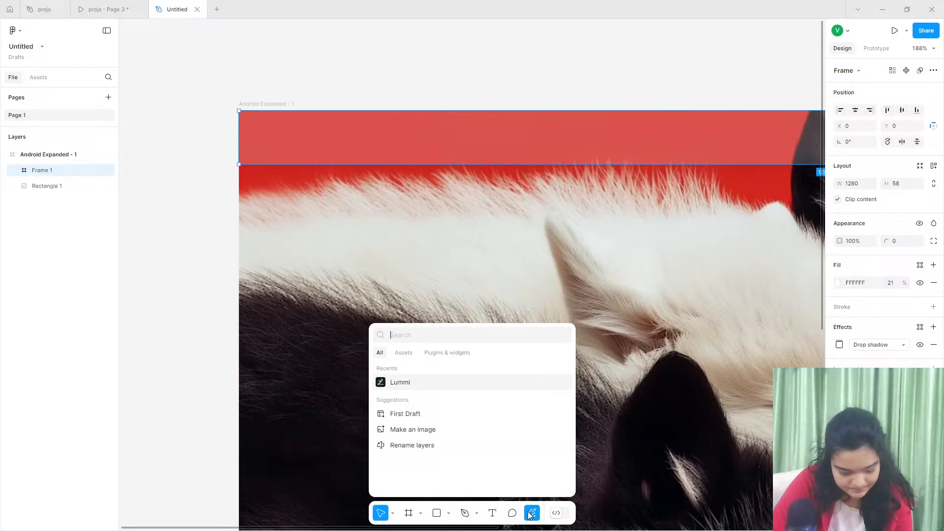
{"action": "left_click", "coordinate": [409, 354]}
{"action": "type", "text": "ico"}
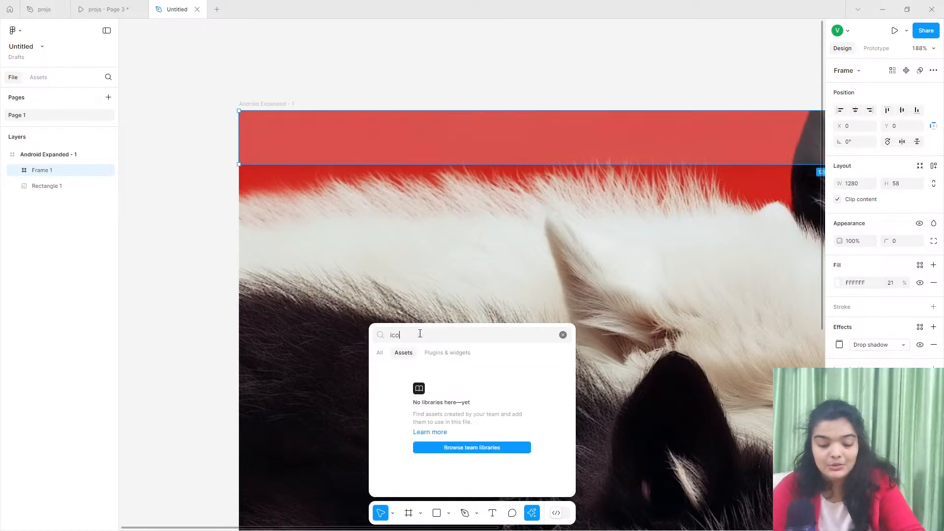
{"action": "type", "text": "nify"}
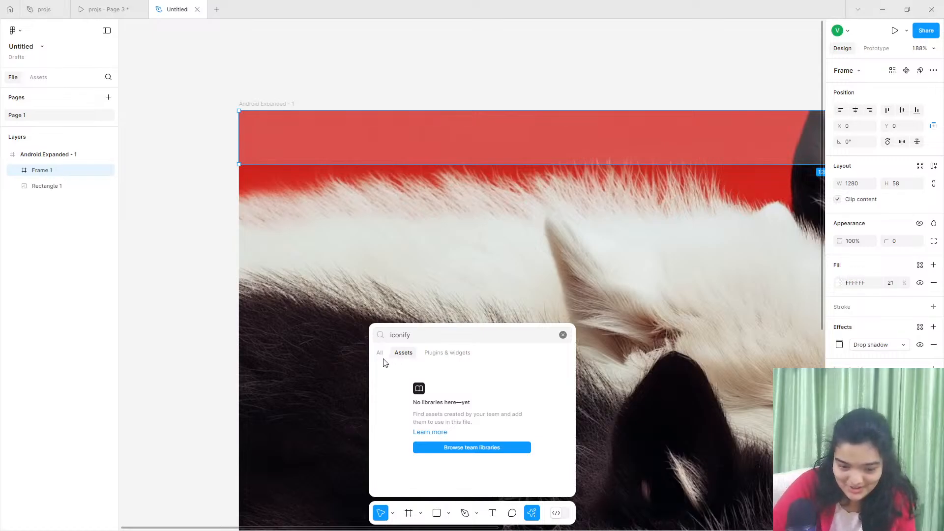
{"action": "left_click", "coordinate": [381, 354]}
{"action": "left_click", "coordinate": [400, 371]}
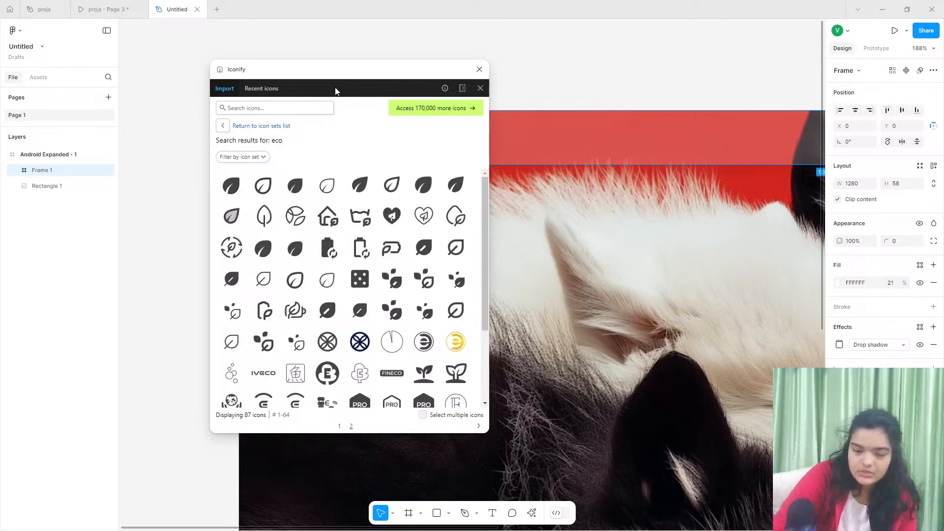
- Search Iconify for image, import the mynaui:image-solid icon into the file and close the plugin
{"action": "left_click", "coordinate": [320, 107]}
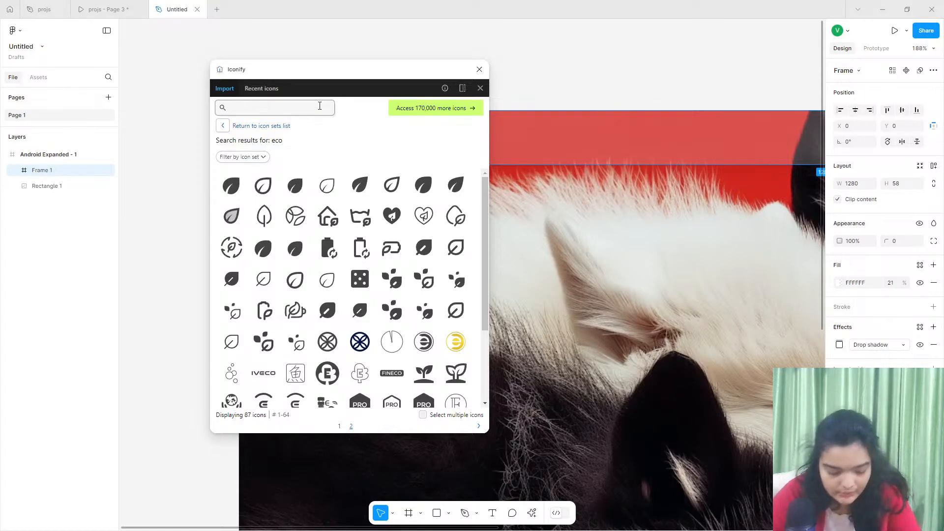
{"action": "type", "text": "imahe"}
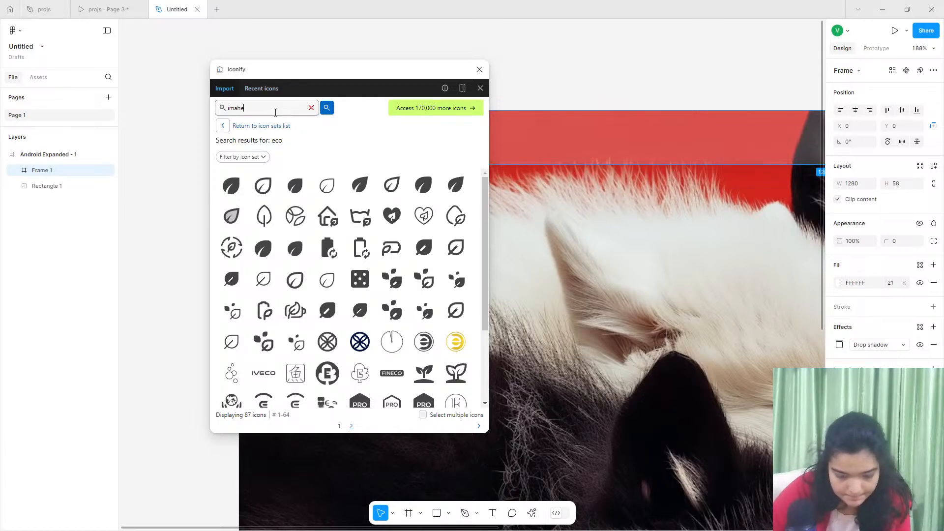
{"action": "key", "text": "BackSpace"}
{"action": "key", "text": "BackSpace"}
{"action": "type", "text": "ge"}
{"action": "key", "text": "Return"}
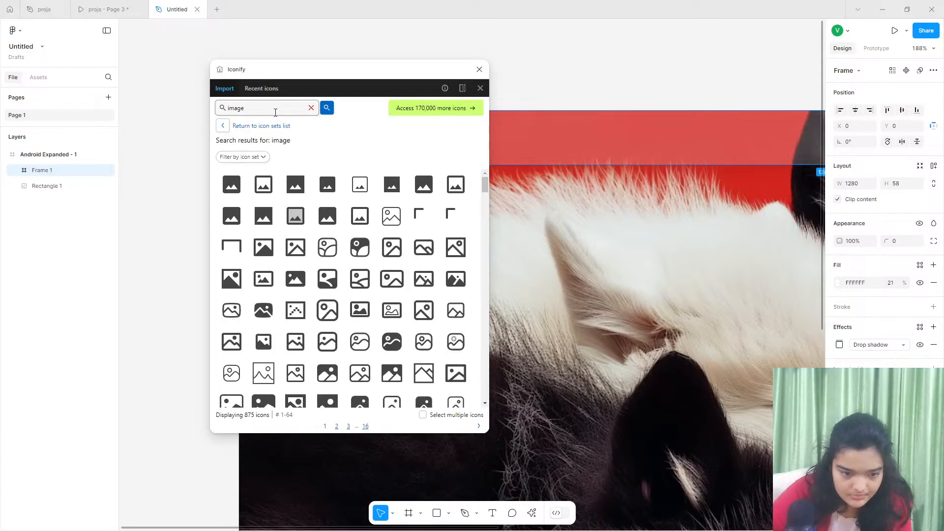
{"action": "left_click_drag", "start_coordinate": [359, 64], "coordinate": [269, 58]}
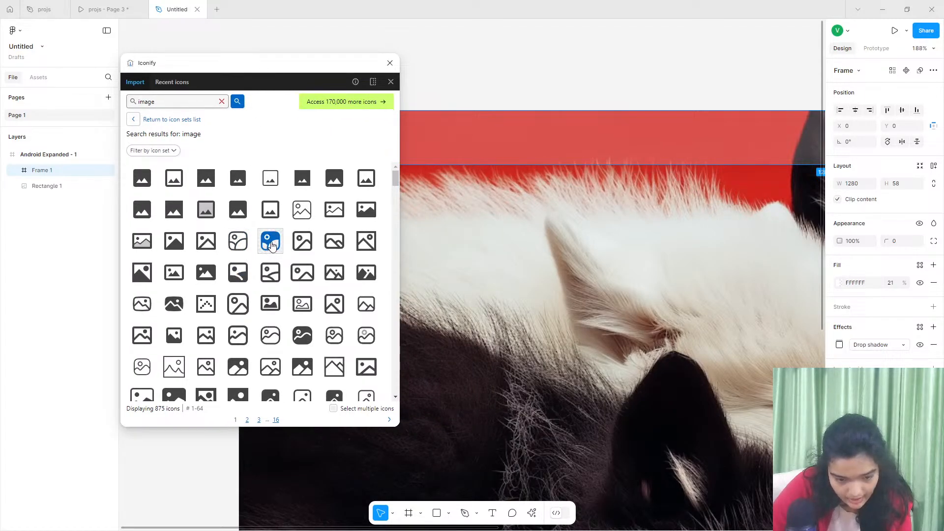
{"action": "left_click_drag", "start_coordinate": [271, 246], "coordinate": [480, 73]}
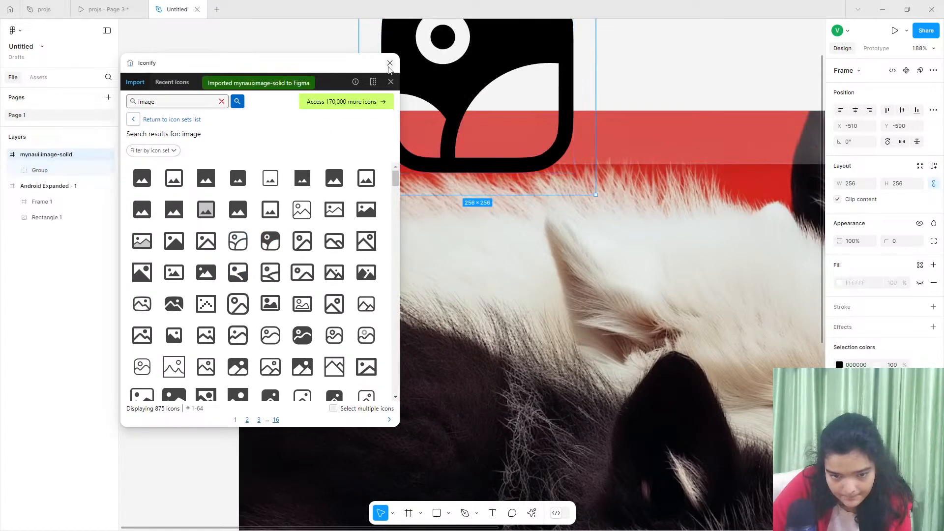
{"action": "left_click", "coordinate": [390, 63]}
- Shrink the imported icon to 42 × 42 at X 13, Y 8 over the navigation bar and recolour it white (FFFFFF)
{"action": "left_click_drag", "start_coordinate": [359, 195], "coordinate": [279, 145]}
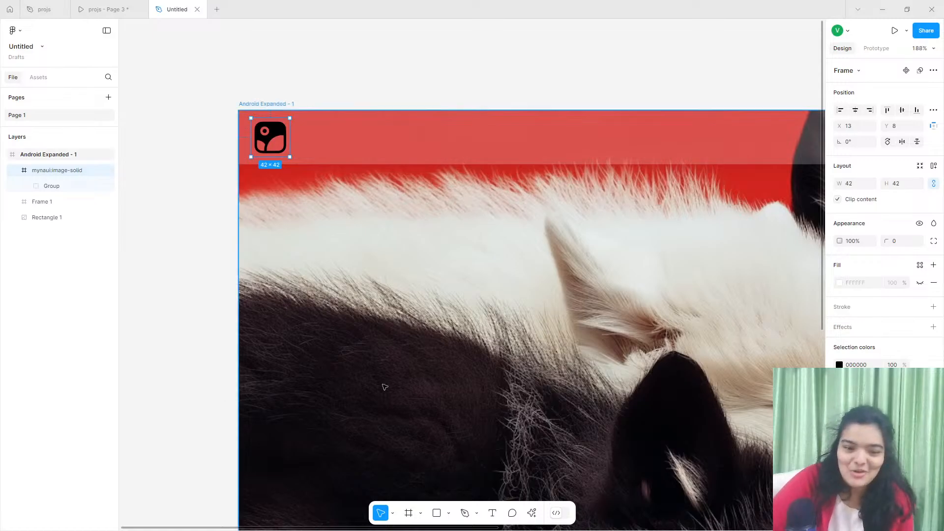
{"action": "scroll", "coordinate": [384, 386], "scroll_direction": "up", "scroll_amount": 1}
{"action": "left_click", "coordinate": [841, 364]}
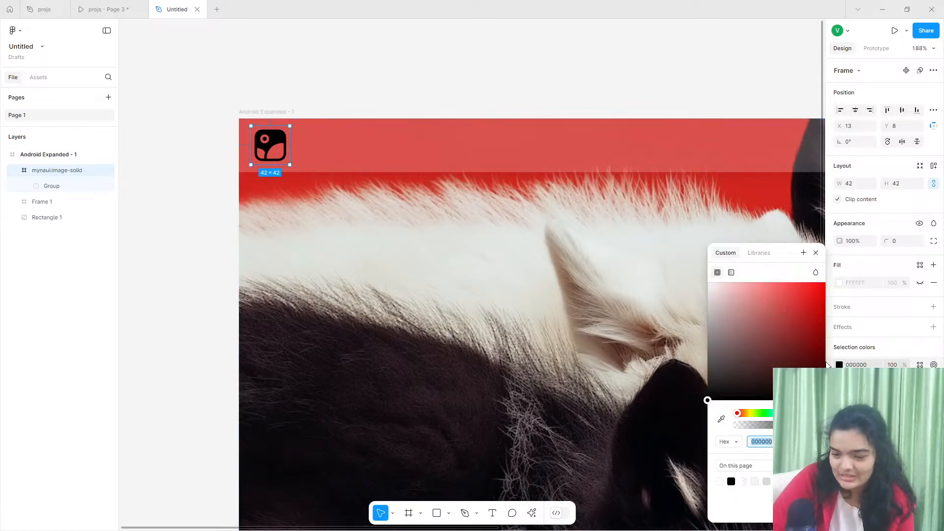
{"action": "left_click_drag", "start_coordinate": [789, 344], "coordinate": [629, 274]}
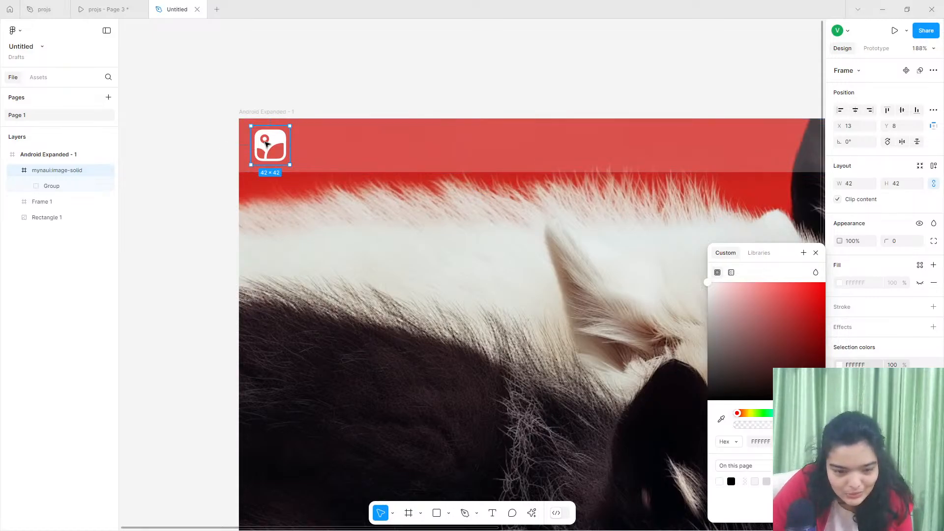
{"action": "double_click", "coordinate": [265, 143]}
{"action": "scroll", "coordinate": [265, 143], "scroll_direction": "up", "scroll_amount": 10}
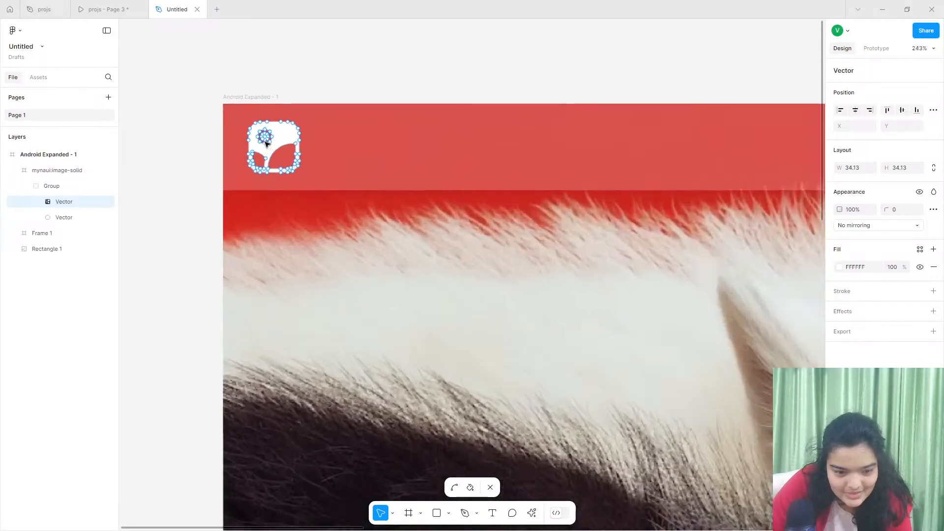
{"action": "scroll", "coordinate": [266, 143], "scroll_direction": "down", "scroll_amount": 3}
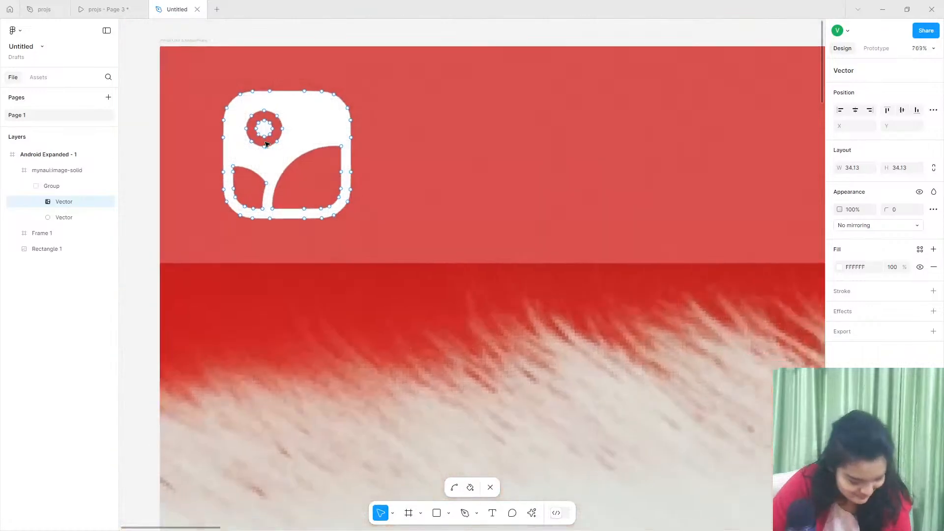
{"action": "scroll", "coordinate": [269, 120], "scroll_direction": "up", "scroll_amount": 3}
{"action": "left_click", "coordinate": [270, 119]}
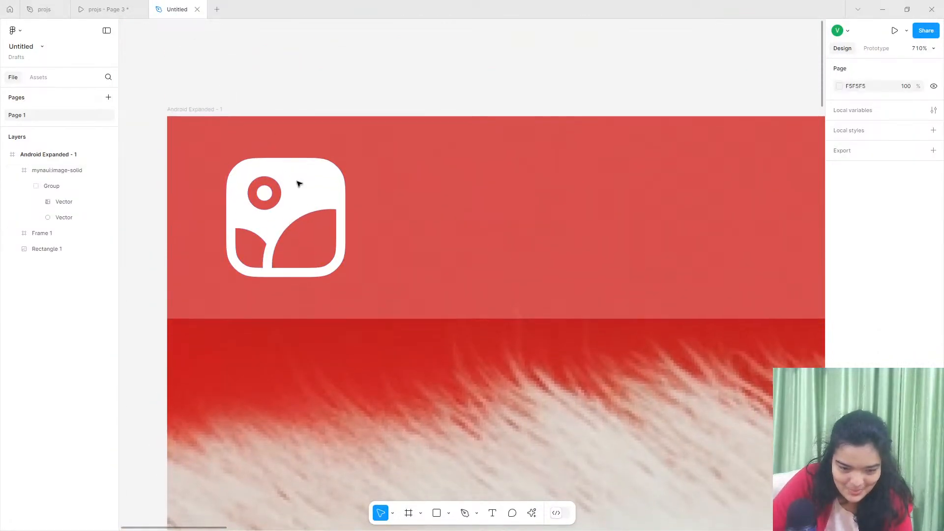
{"action": "scroll", "coordinate": [297, 183], "scroll_direction": "down", "scroll_amount": 3}
{"action": "left_click", "coordinate": [302, 186]}
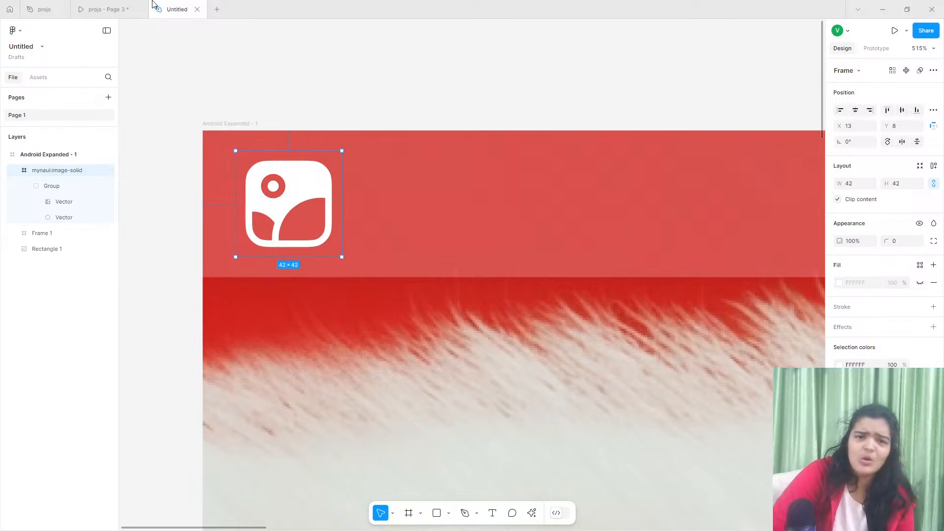
- Check the reference prototype's header and add the text "Minimalist Photo Studio" beside the icon in the navigation bar
{"action": "left_click", "coordinate": [127, 8]}
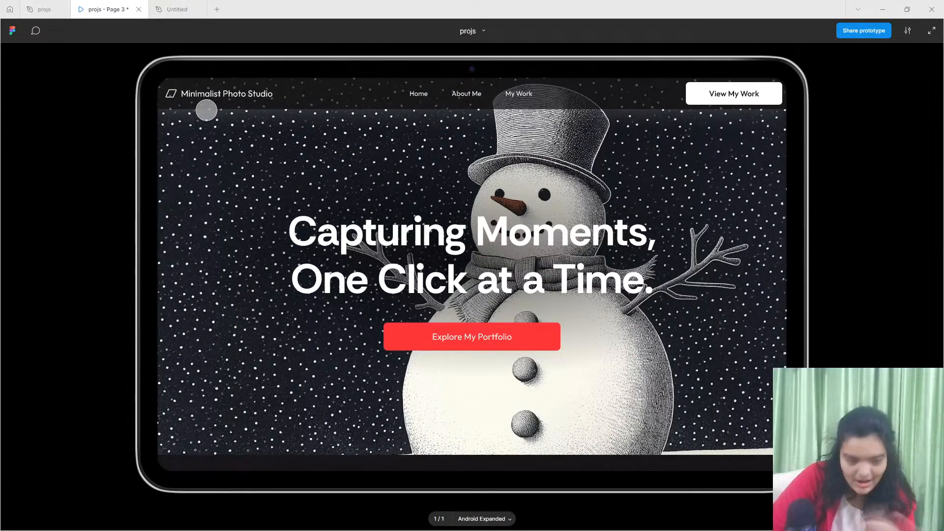
{"action": "left_click", "coordinate": [188, 6]}
{"action": "left_click", "coordinate": [122, 5]}
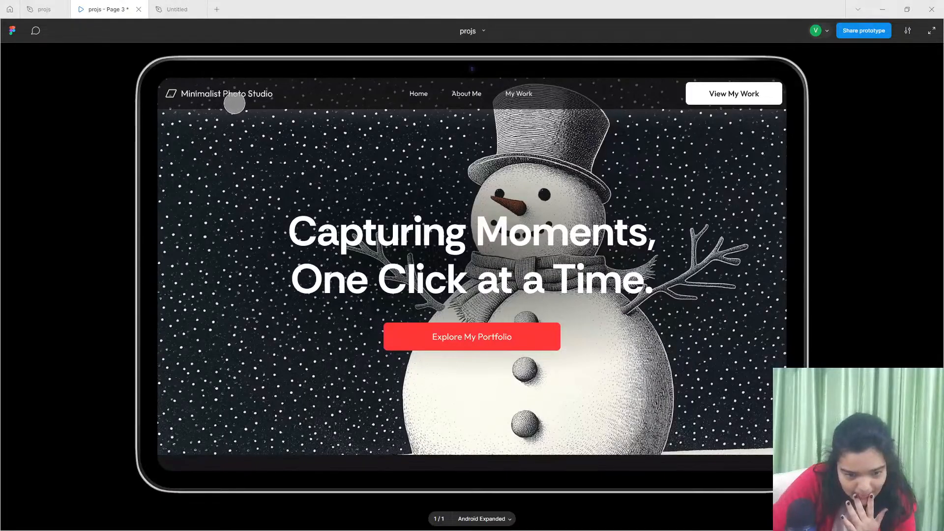
{"action": "left_click", "coordinate": [180, 6]}
{"action": "left_click", "coordinate": [492, 512]}
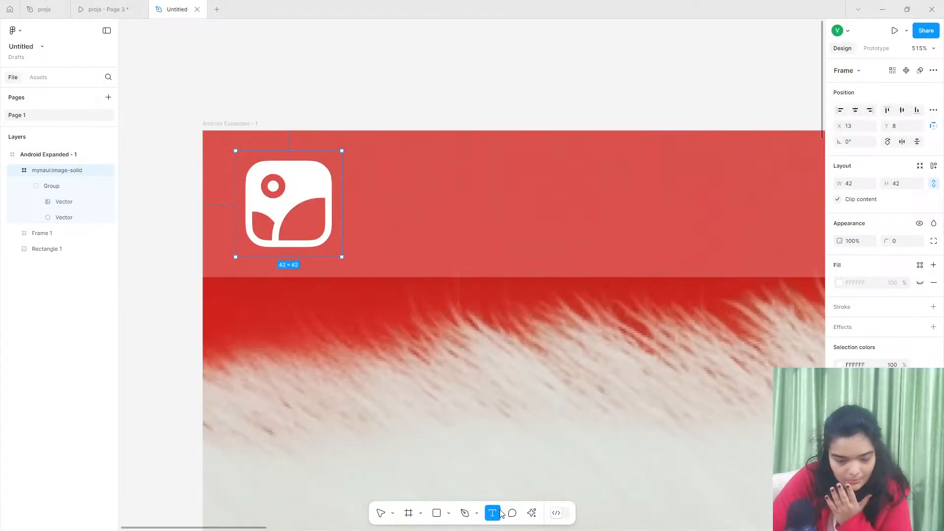
{"action": "left_click", "coordinate": [383, 182]}
{"action": "type", "text": "Mi"}
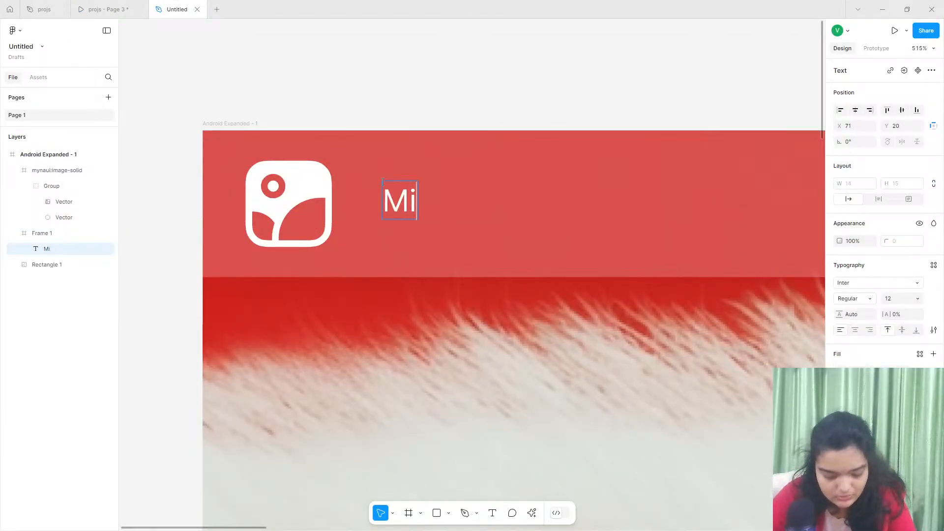
{"action": "type", "text": "nimali"}
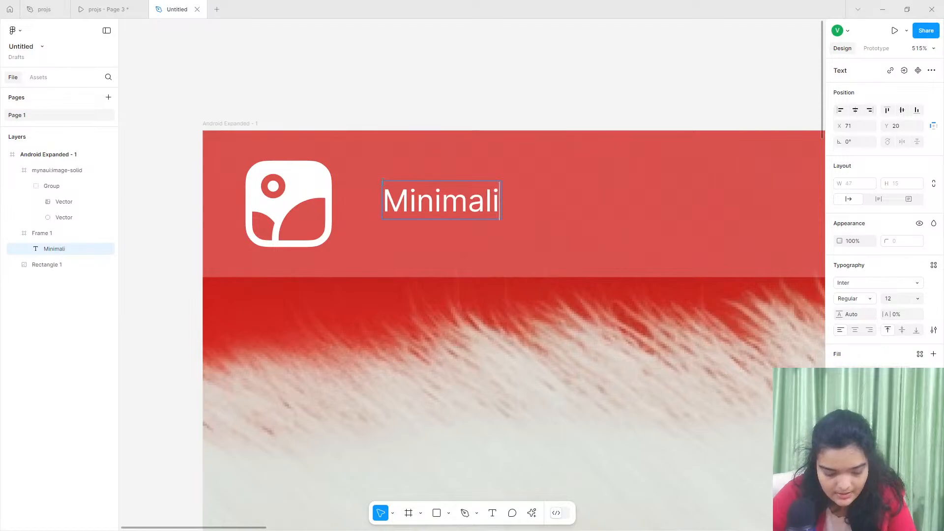
{"action": "type", "text": "st Photo"}
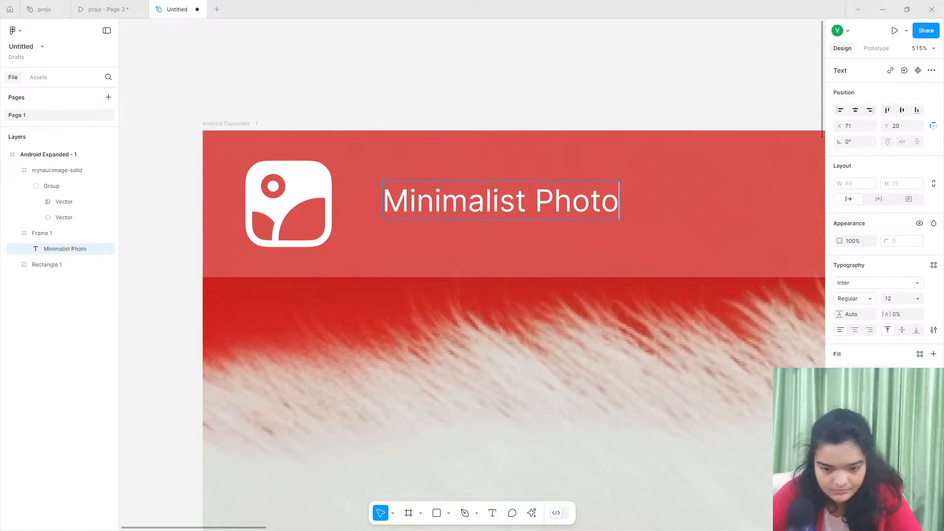
{"action": "type", "text": " Studio"}
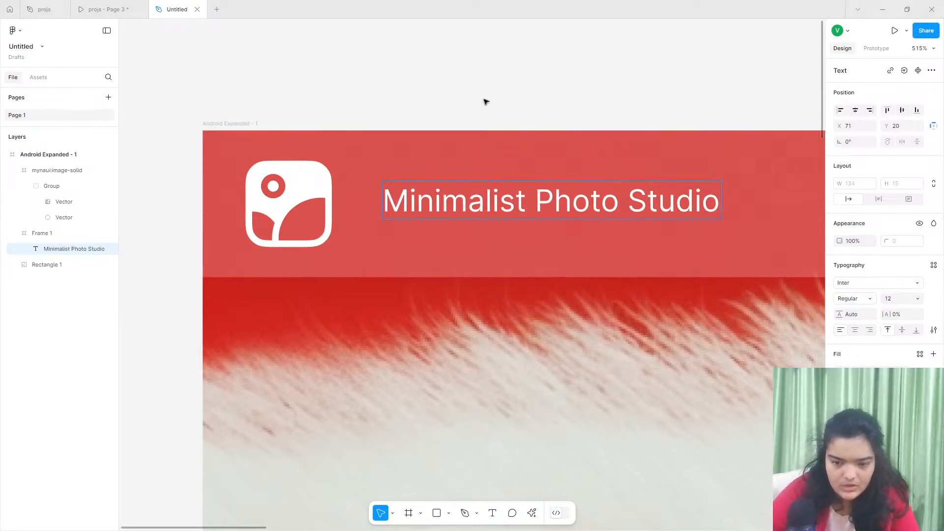
{"action": "key", "text": "Escape"}
- Set the Minimalist Photo Studio text to the Rethink Sans font in SemiBold weight
{"action": "left_click", "coordinate": [873, 285]}
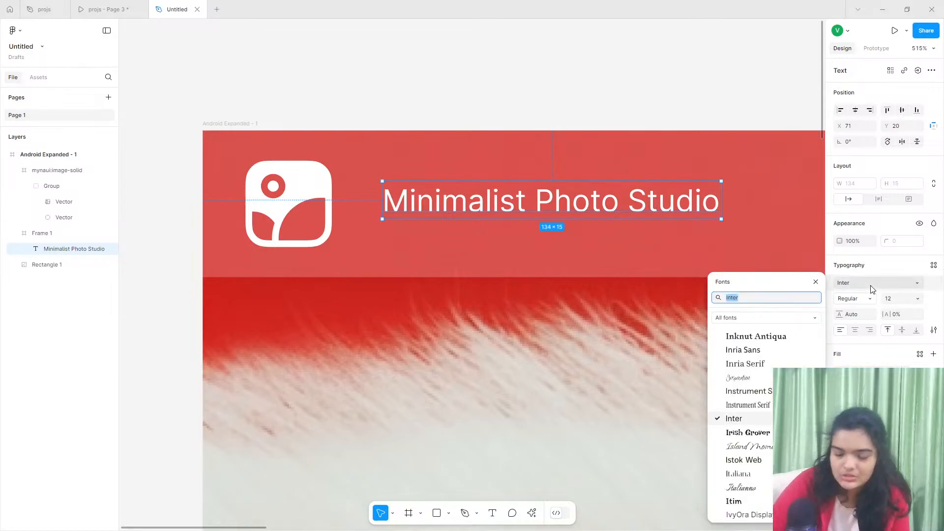
{"action": "left_click", "coordinate": [642, 131]}
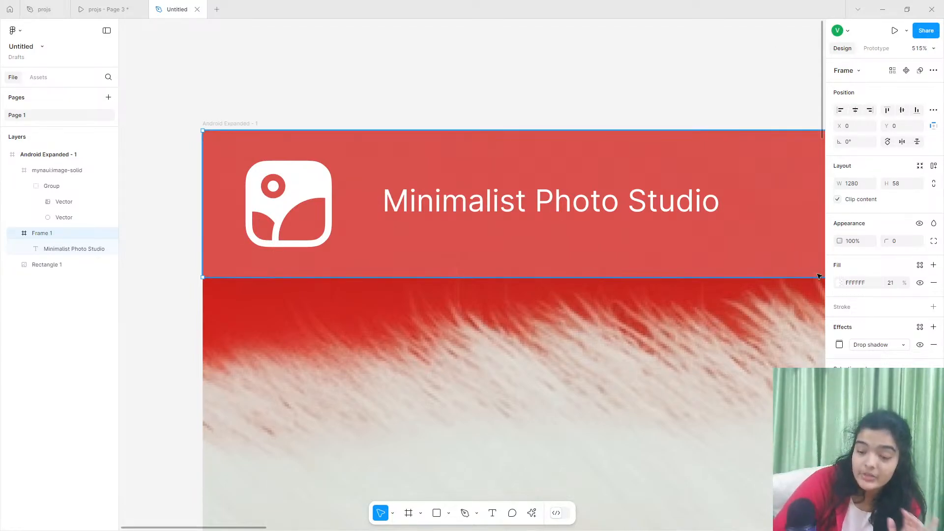
{"action": "key", "text": "Return"}
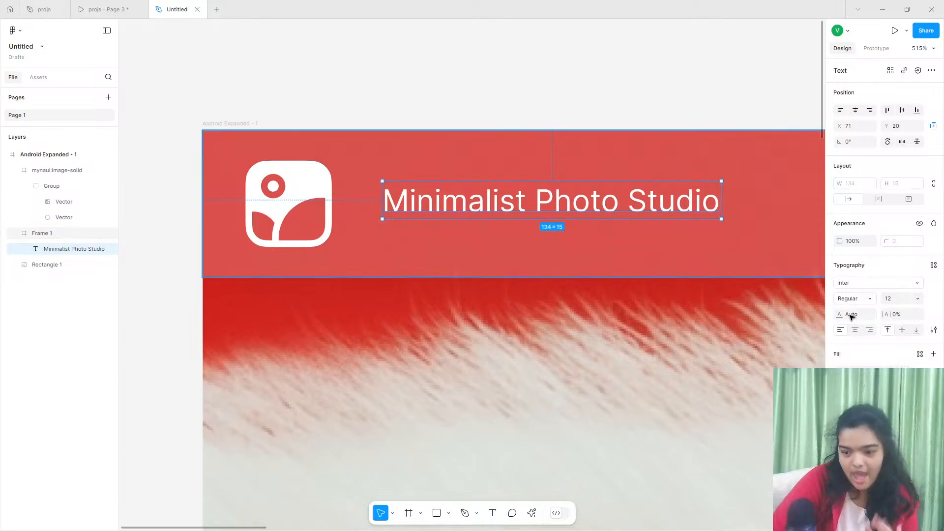
{"action": "left_click", "coordinate": [865, 282]}
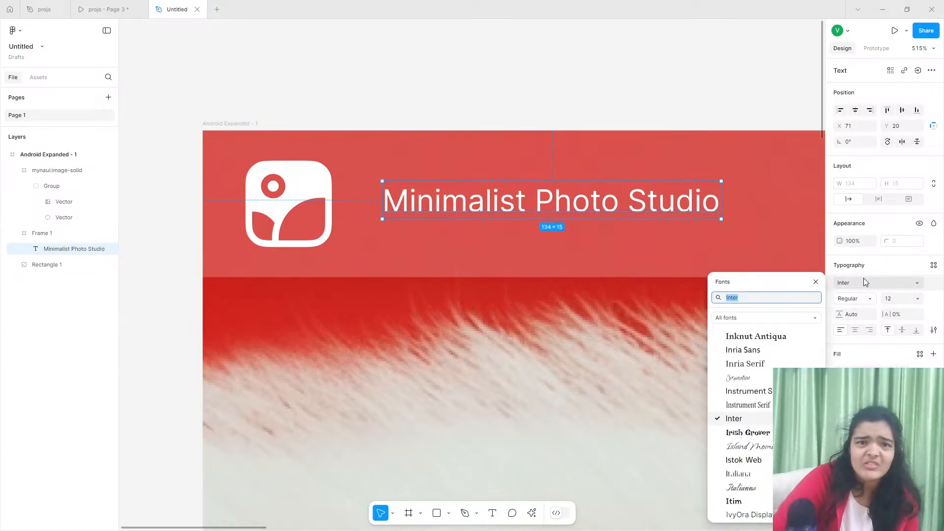
{"action": "type", "text": "reth"}
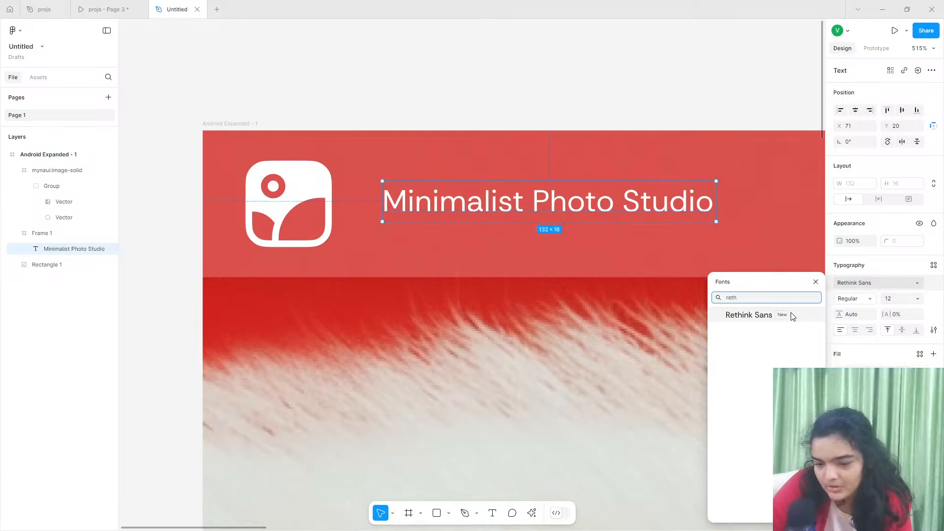
{"action": "left_click", "coordinate": [790, 314]}
{"action": "left_click", "coordinate": [858, 301]}
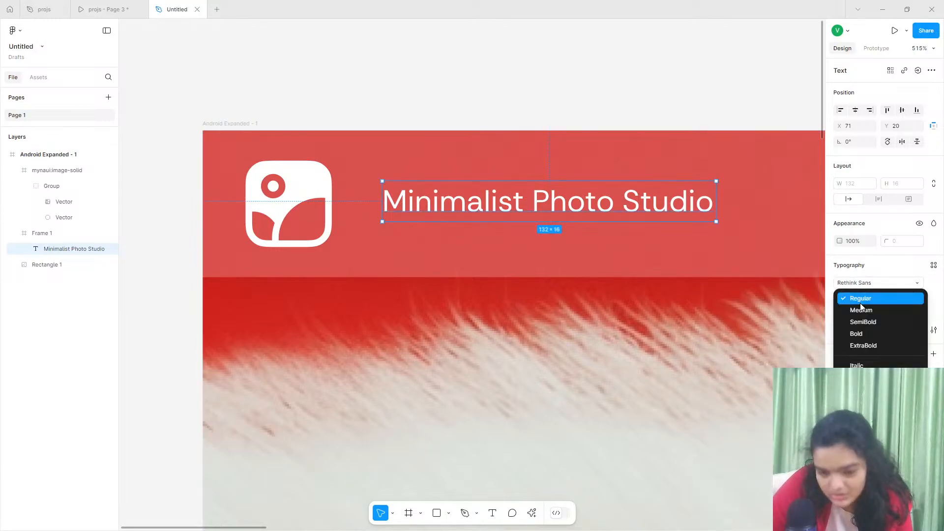
{"action": "left_click", "coordinate": [868, 322]}
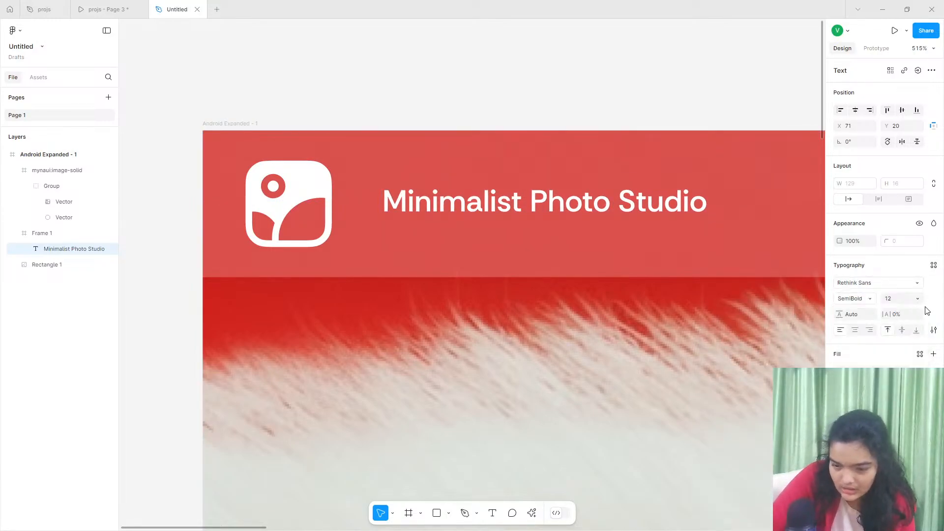
- Set the Minimalist Photo Studio text to font size 17 and move it closer to the icon at X 61, Y 19
{"action": "left_click", "coordinate": [918, 300]}
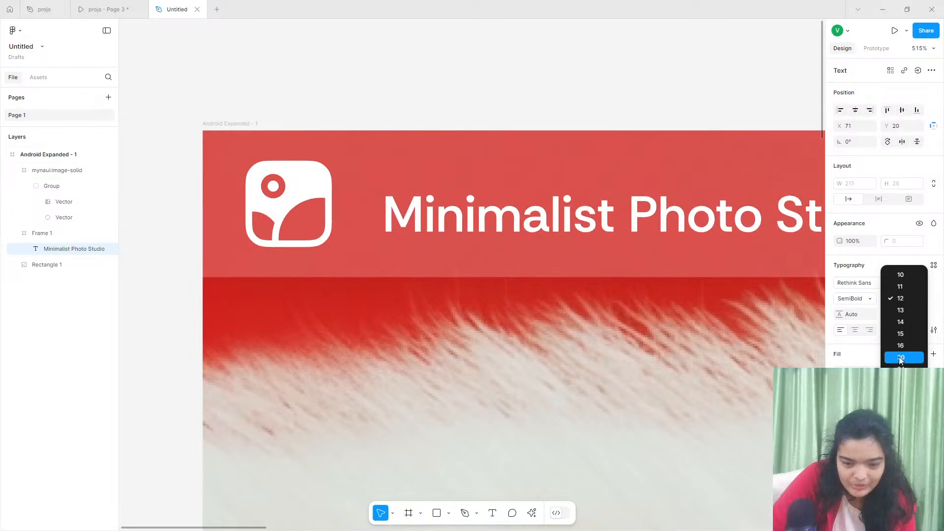
{"action": "left_click", "coordinate": [899, 355]}
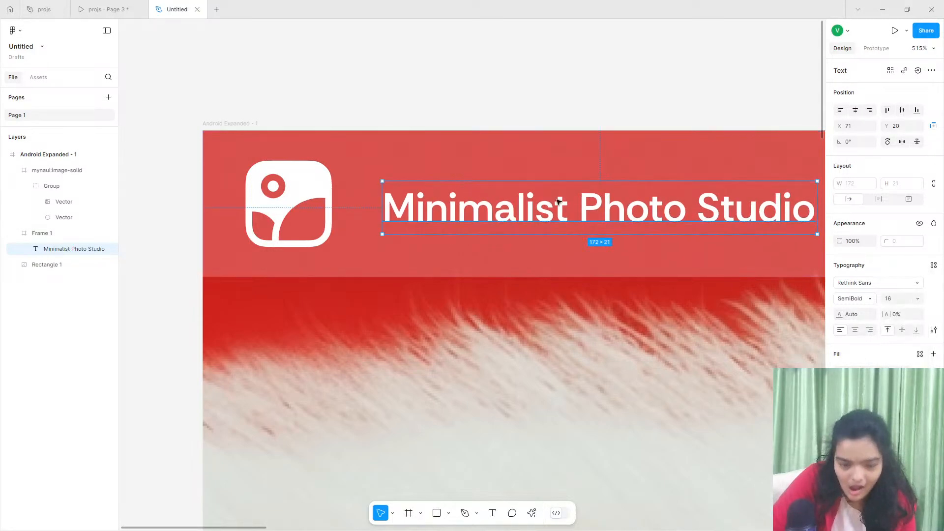
{"action": "left_click", "coordinate": [888, 296]}
{"action": "type", "text": "17"}
{"action": "key", "text": "Return"}
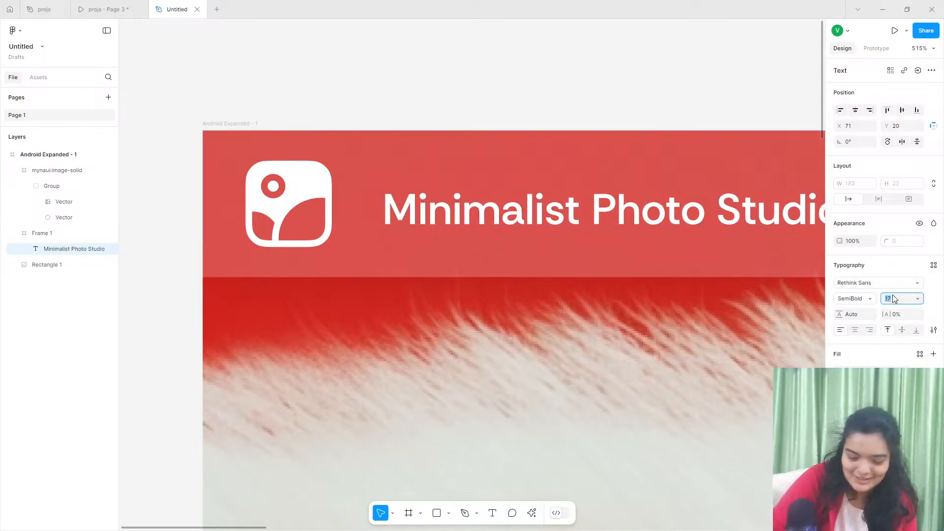
{"action": "left_click_drag", "start_coordinate": [514, 220], "coordinate": [492, 218]}
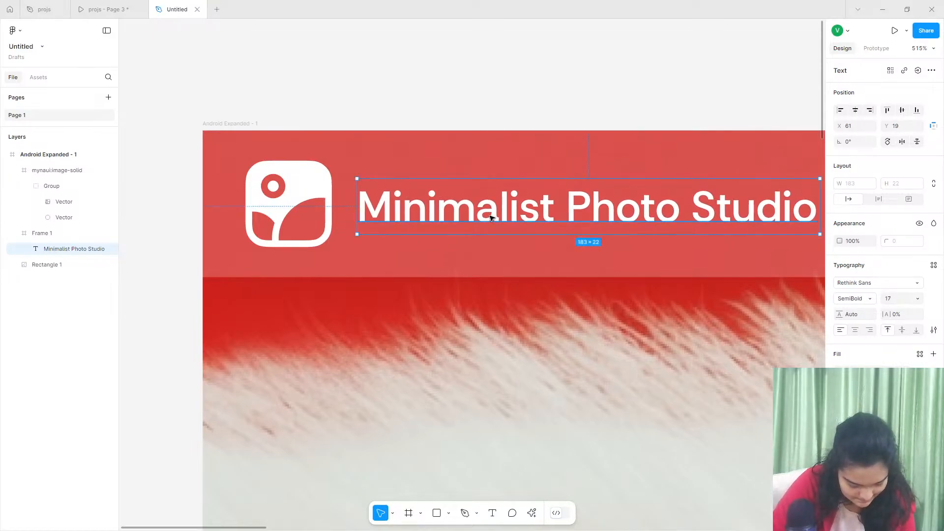
- Inspect the size and spacing of the logo icon and brand name in the navigation bar
{"action": "scroll", "coordinate": [491, 218], "scroll_direction": "down", "scroll_amount": 5}
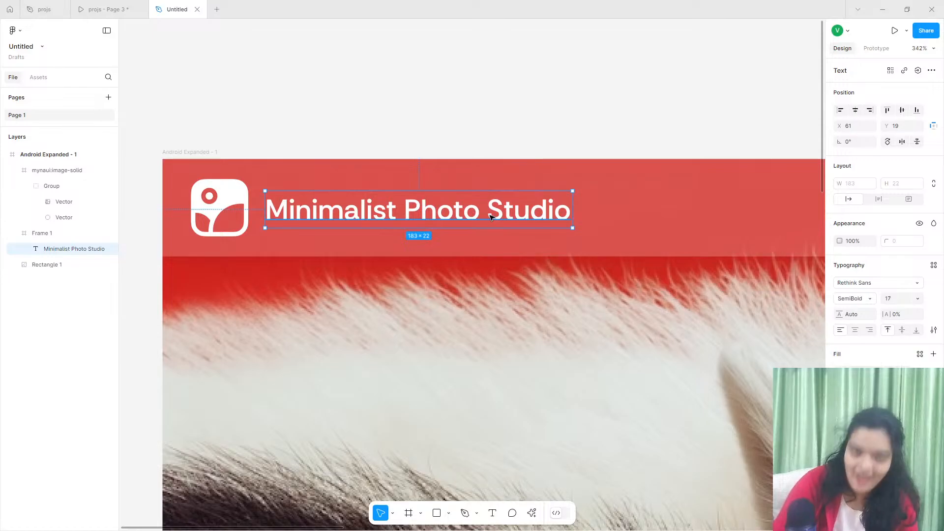
{"action": "scroll", "coordinate": [473, 226], "scroll_direction": "down", "scroll_amount": 5}
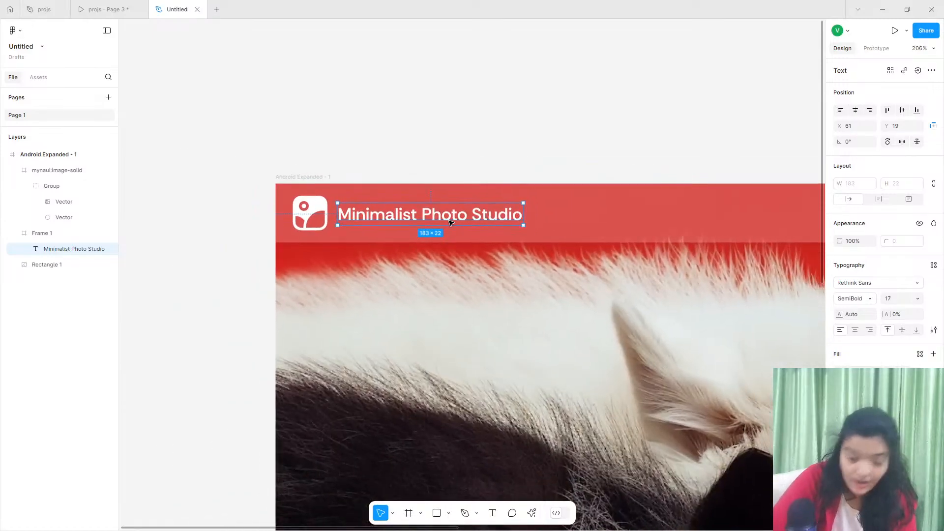
{"action": "scroll", "coordinate": [450, 223], "scroll_direction": "down", "scroll_amount": 1}
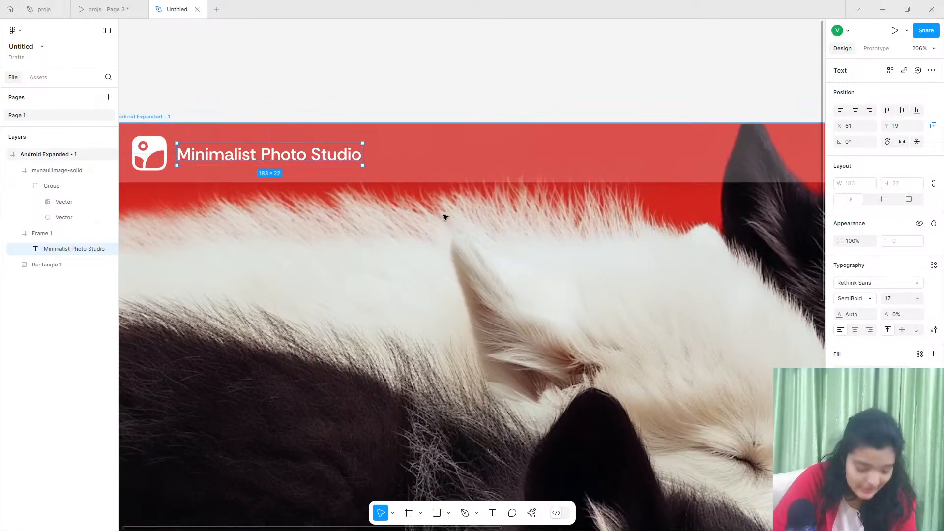
{"action": "scroll", "coordinate": [320, 152], "scroll_direction": "down", "scroll_amount": 1}
{"action": "scroll", "coordinate": [298, 147], "scroll_direction": "left", "scroll_amount": 1}
{"action": "scroll", "coordinate": [297, 146], "scroll_direction": "up", "scroll_amount": 3}
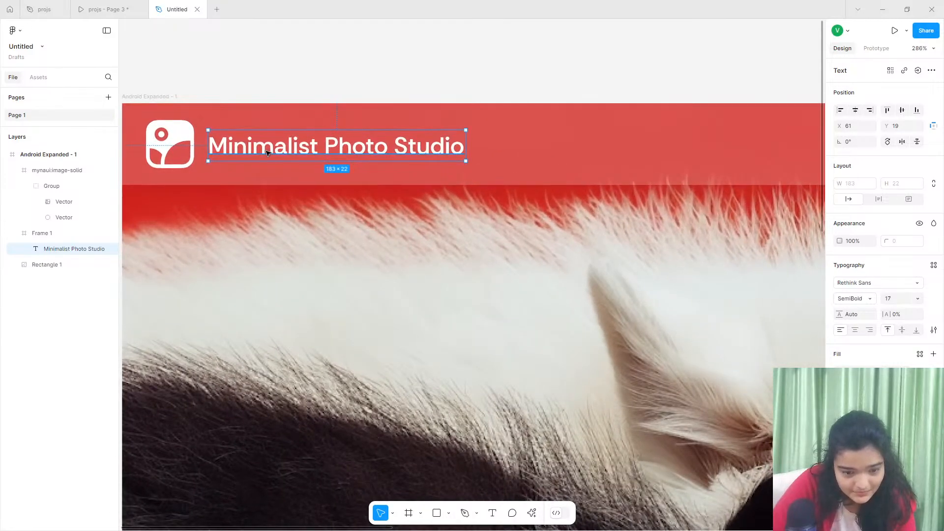
{"action": "left_click", "coordinate": [291, 74]}
{"action": "scroll", "coordinate": [290, 73], "scroll_direction": "right", "scroll_amount": 2}
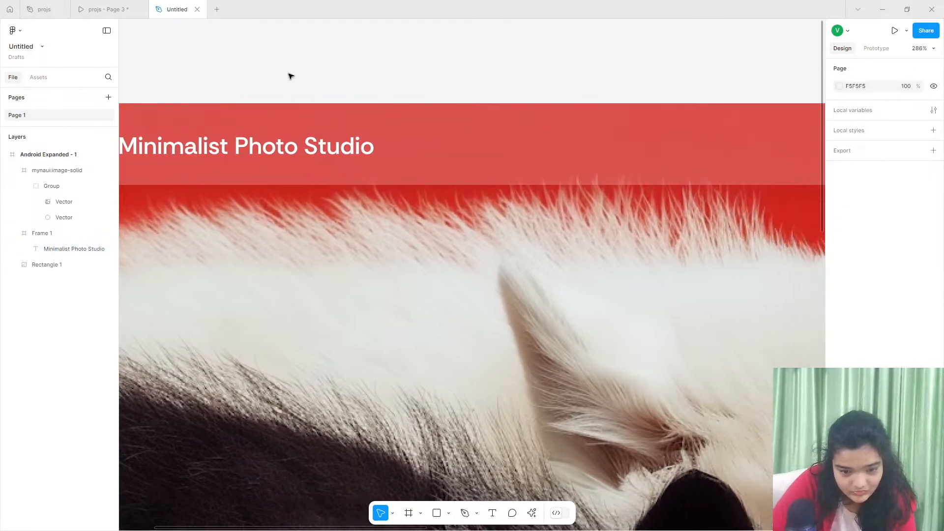
{"action": "scroll", "coordinate": [290, 76], "scroll_direction": "down", "scroll_amount": 3}
{"action": "scroll", "coordinate": [288, 81], "scroll_direction": "down", "scroll_amount": 1}
{"action": "left_click", "coordinate": [290, 83]}
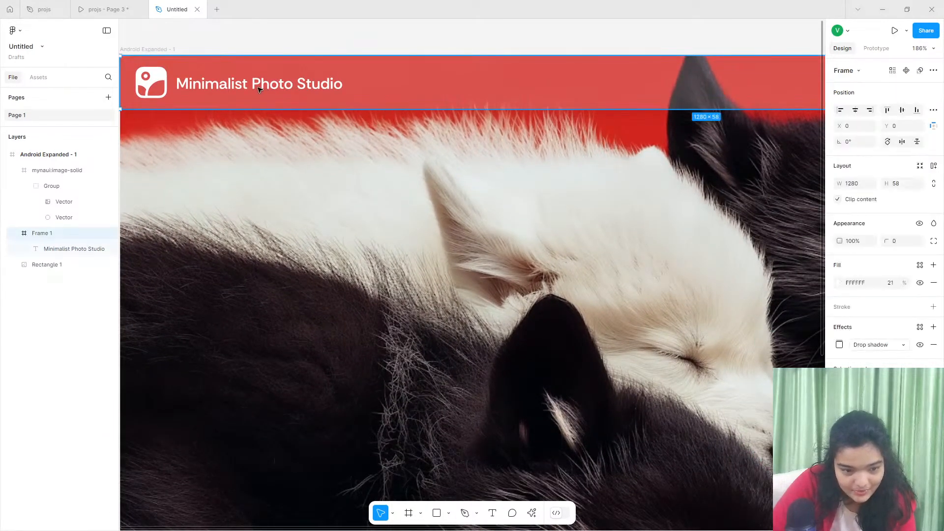
{"action": "left_click", "coordinate": [289, 82]}
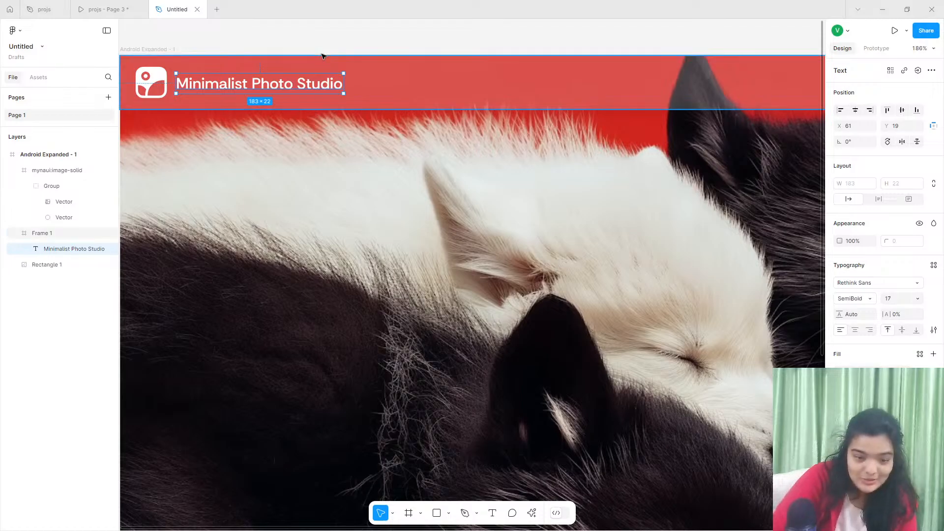
- Compare the new hero's navigation bar with the header of the reference prototype
{"action": "key", "text": "shift+1"}
{"action": "left_click", "coordinate": [131, 7]}
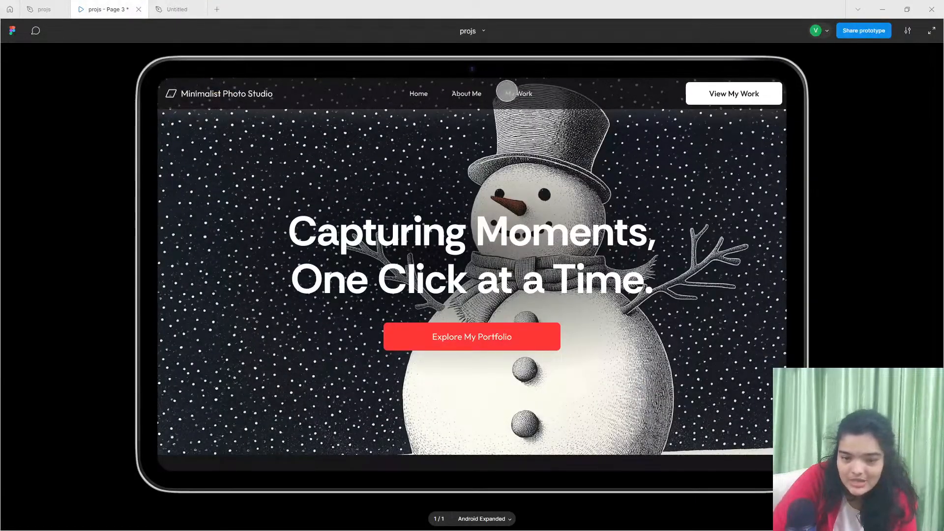
{"action": "left_click", "coordinate": [160, 9]}
{"action": "key", "text": "Escape"}
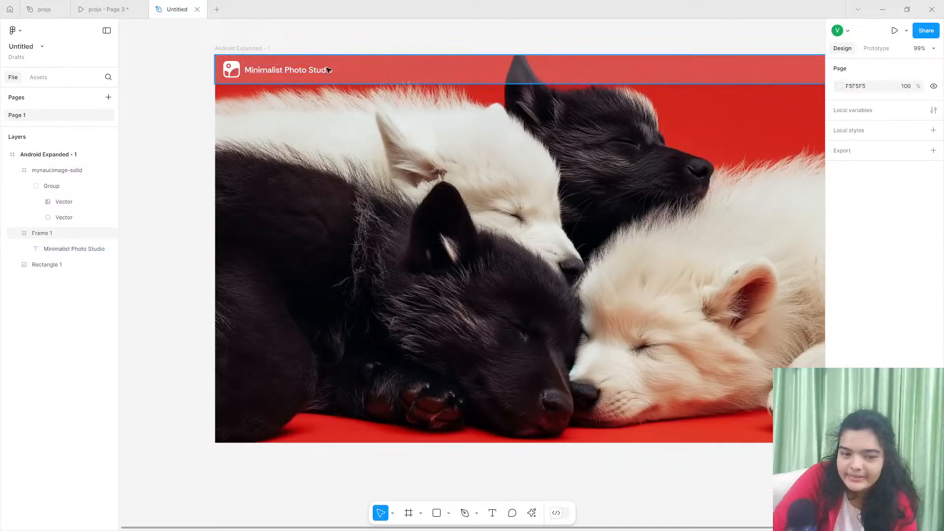
{"action": "key", "text": "shift+1"}
{"action": "left_click", "coordinate": [103, 9]}
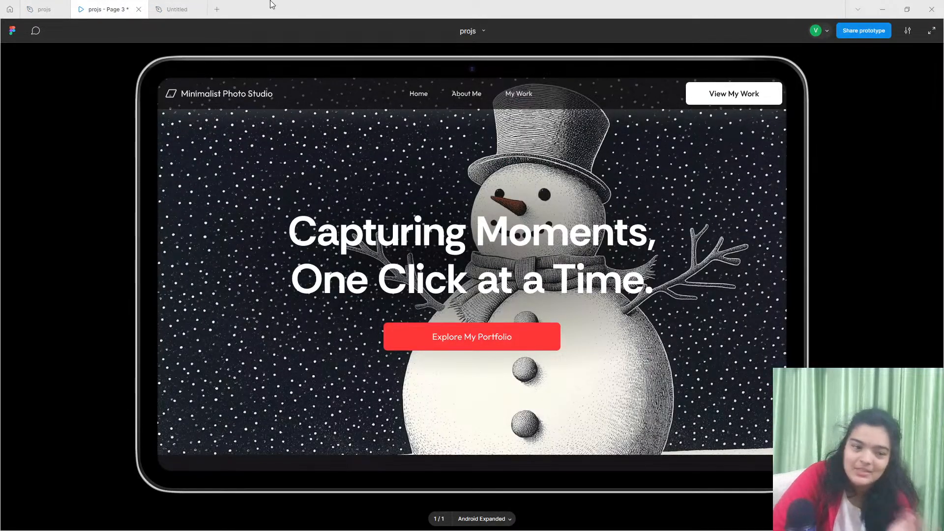
{"action": "left_click", "coordinate": [164, 4]}
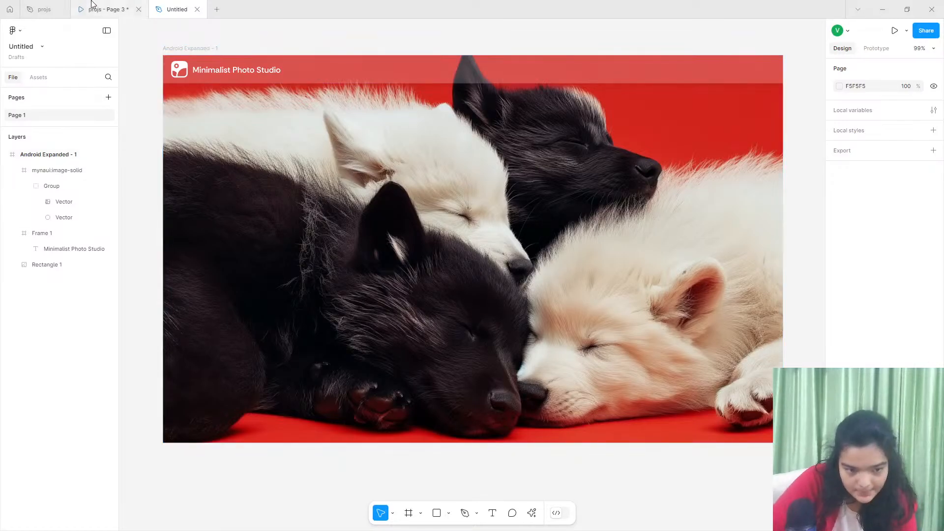
{"action": "left_click", "coordinate": [103, 9]}
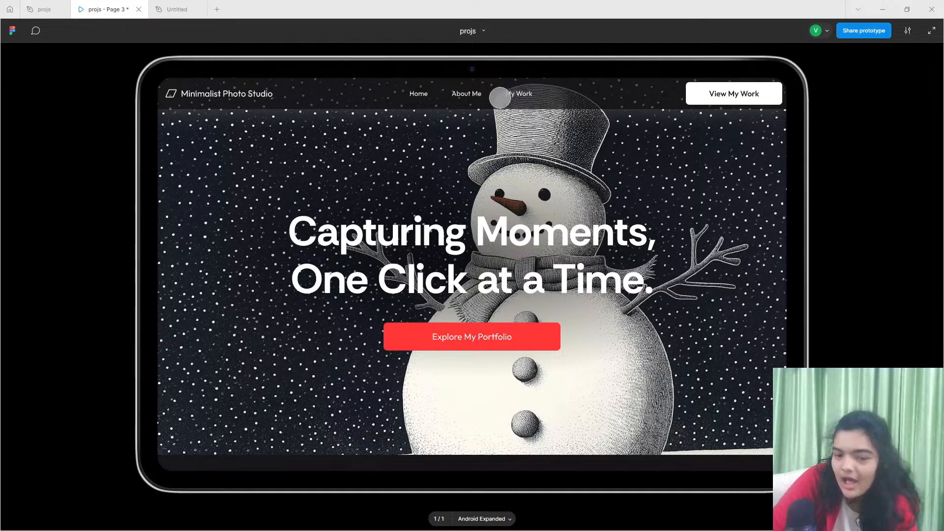
{"action": "left_click", "coordinate": [187, 7]}
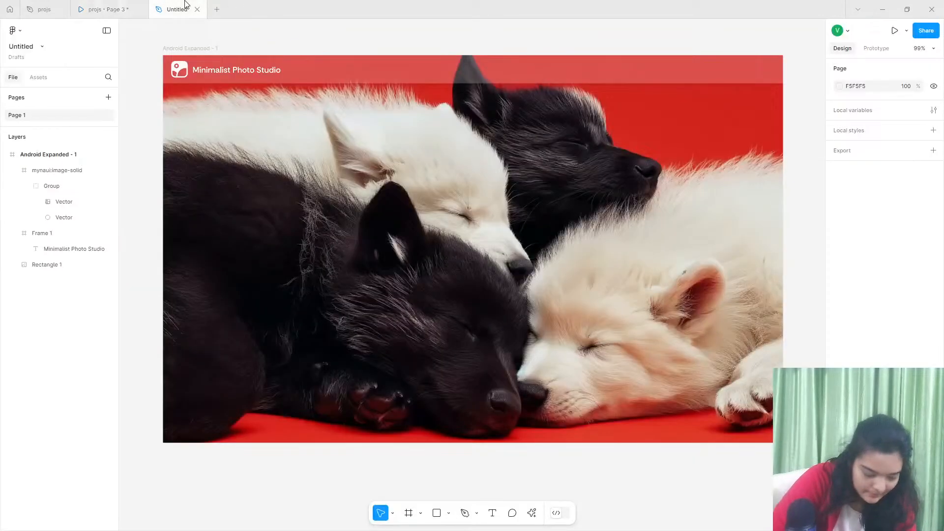
- Add the text "Home" near the middle of the navigation bar at about X 486
{"action": "left_click", "coordinate": [492, 513]}
{"action": "left_click", "coordinate": [398, 65]}
{"action": "type", "text": "Ho"}
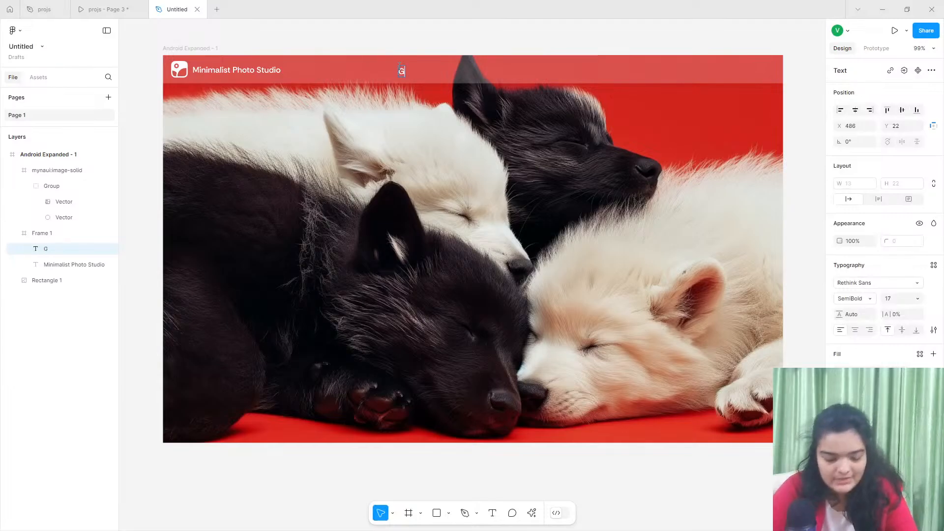
{"action": "type", "text": "me"}
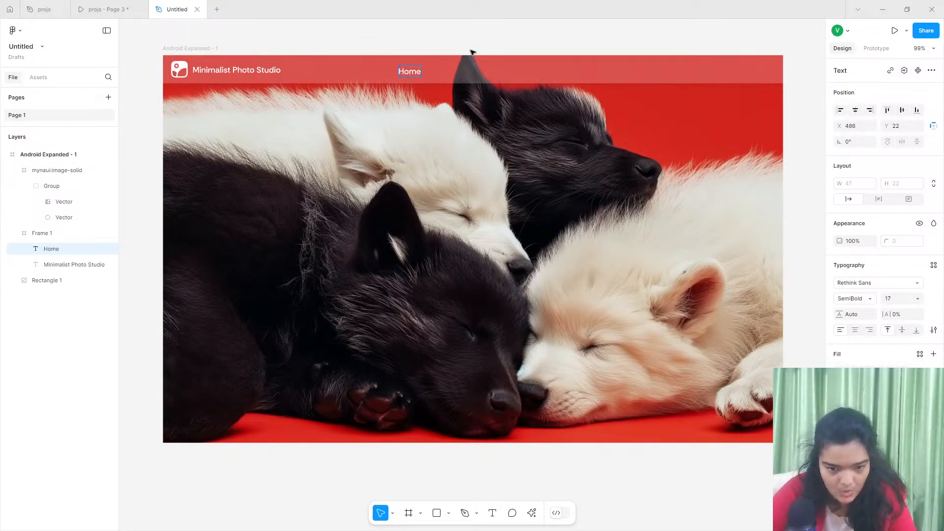
{"action": "key", "text": "Escape"}
- Duplicate the Home link beside the original at X 554, Y 20 and change its text to "About"
{"action": "scroll", "coordinate": [442, 50], "scroll_direction": "up", "scroll_amount": 5}
{"action": "left_click_drag", "start_coordinate": [328, 127], "coordinate": [452, 141]}
{"action": "key", "text": "ctrl+d"}
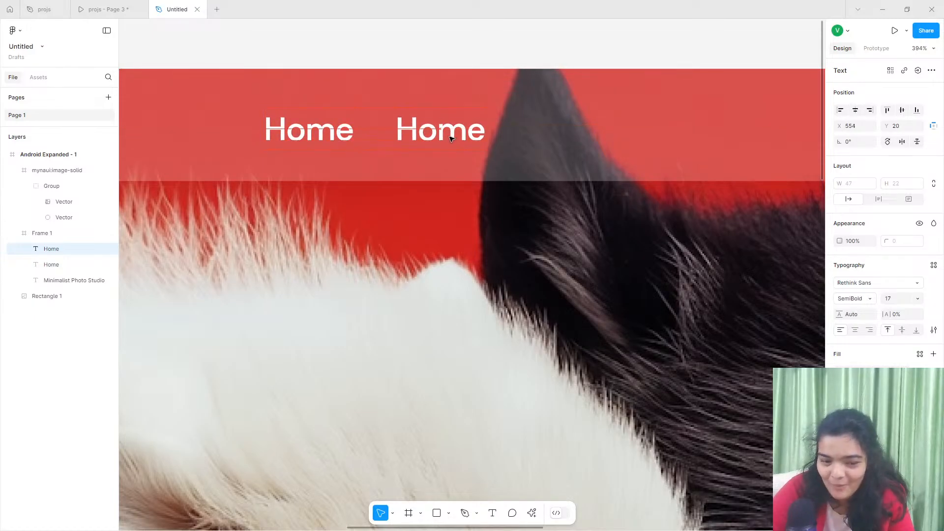
{"action": "double_click", "coordinate": [452, 137]}
{"action": "type", "text": "About"}
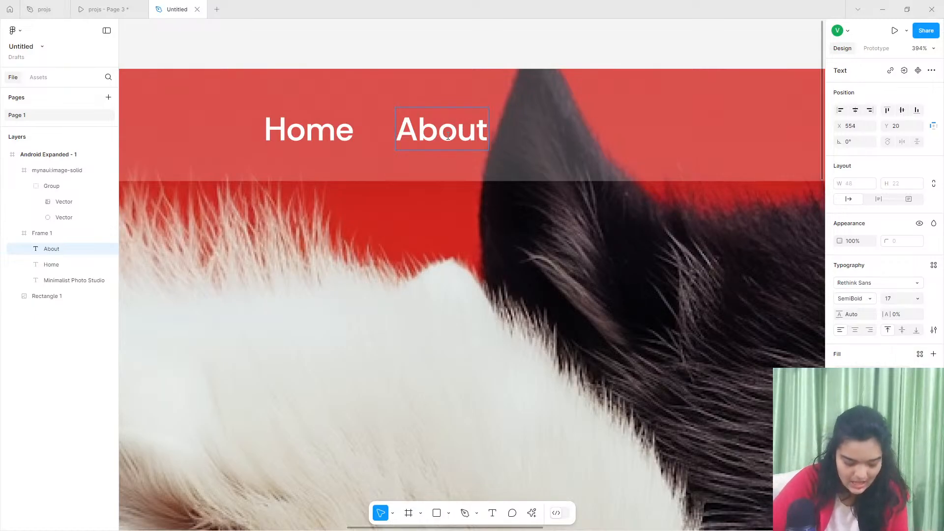
{"action": "key", "text": "Escape"}
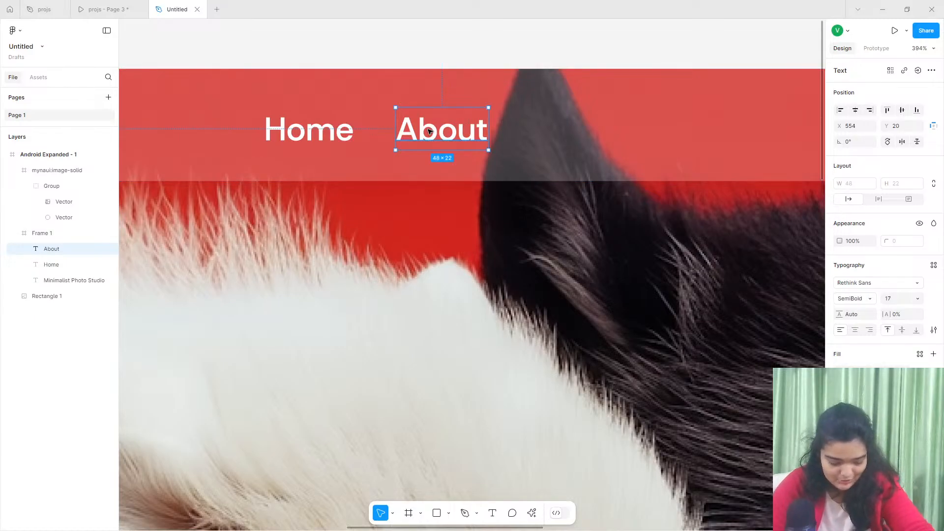
- Duplicate the About link further along the navigation bar to X 632, Y 20 and change its text to "Services"
{"action": "key", "text": "ctrl+d"}
{"action": "left_click_drag", "start_coordinate": [427, 130], "coordinate": [582, 130]}
{"action": "double_click", "coordinate": [581, 130]}
{"action": "type", "text": "Ser"}
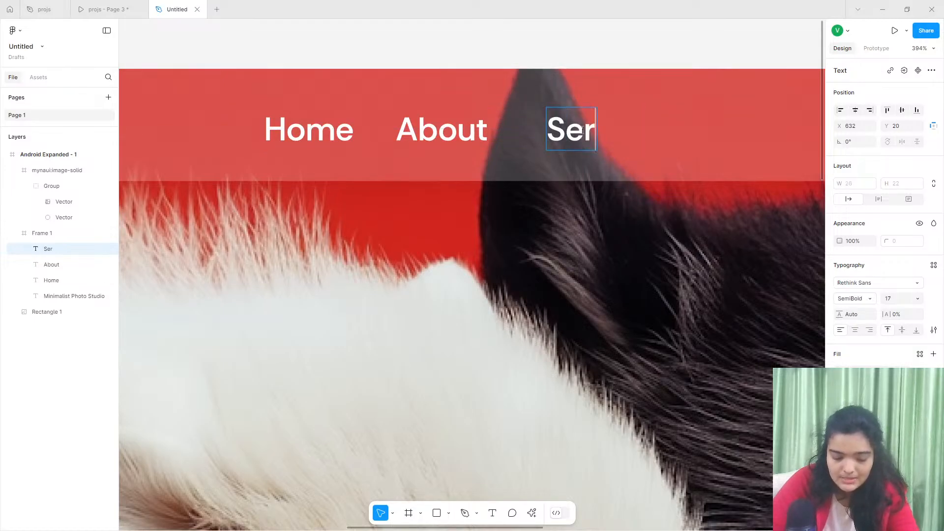
{"action": "type", "text": "vices"}
{"action": "key", "text": "Escape"}
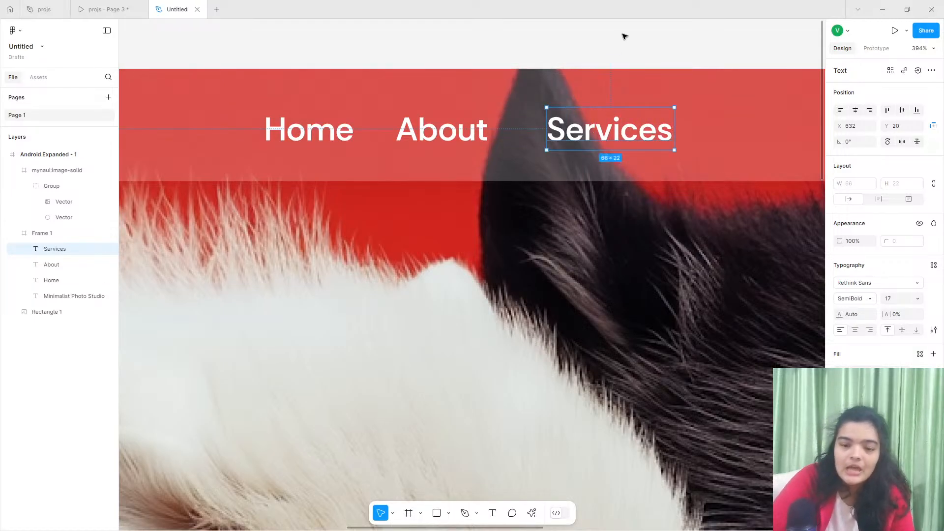
- Select the Home, About and Services links together and tidy them up to equal horizontal spacing
{"action": "left_click", "coordinate": [429, 128], "text": "shift"}
{"action": "left_click", "coordinate": [310, 131], "text": "shift"}
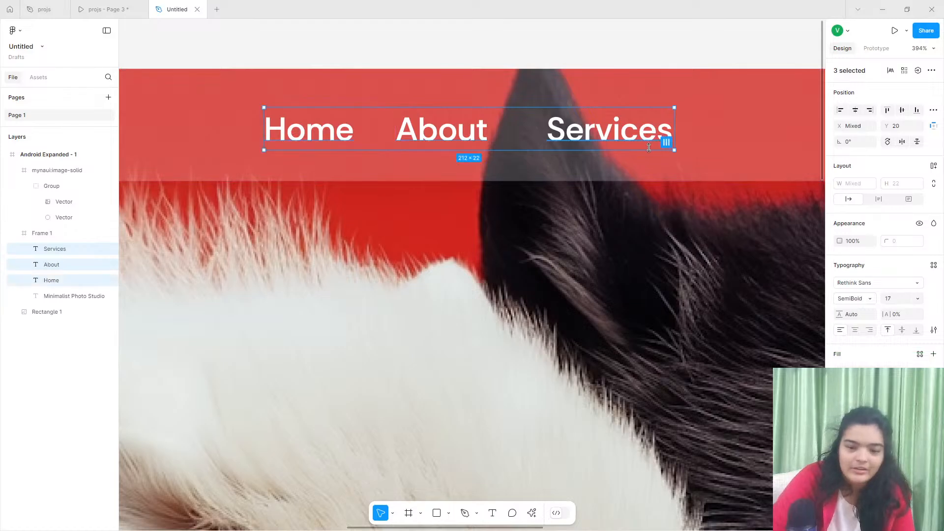
{"action": "left_click", "coordinate": [666, 142]}
- Set the font size of the Home, About and Services links to 14
{"action": "scroll", "coordinate": [514, 138], "scroll_direction": "down", "scroll_amount": 3}
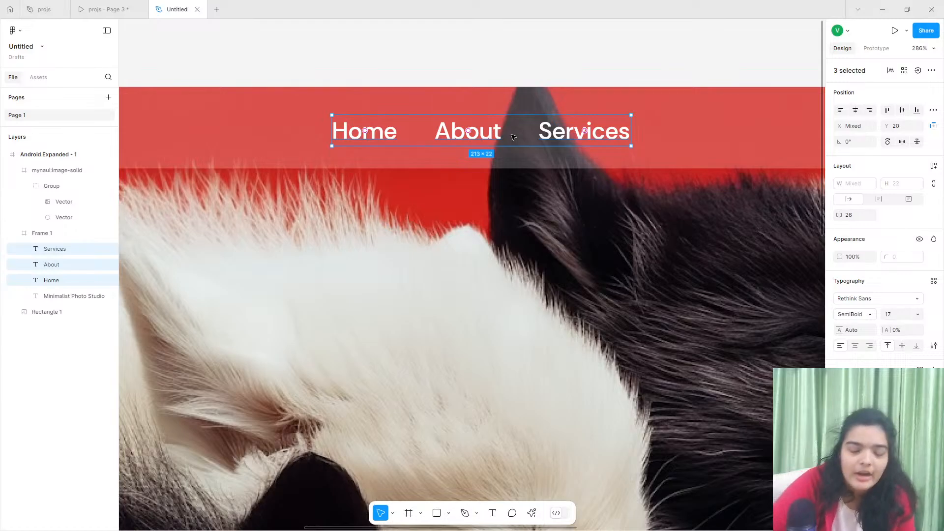
{"action": "scroll", "coordinate": [513, 138], "scroll_direction": "down", "scroll_amount": 2}
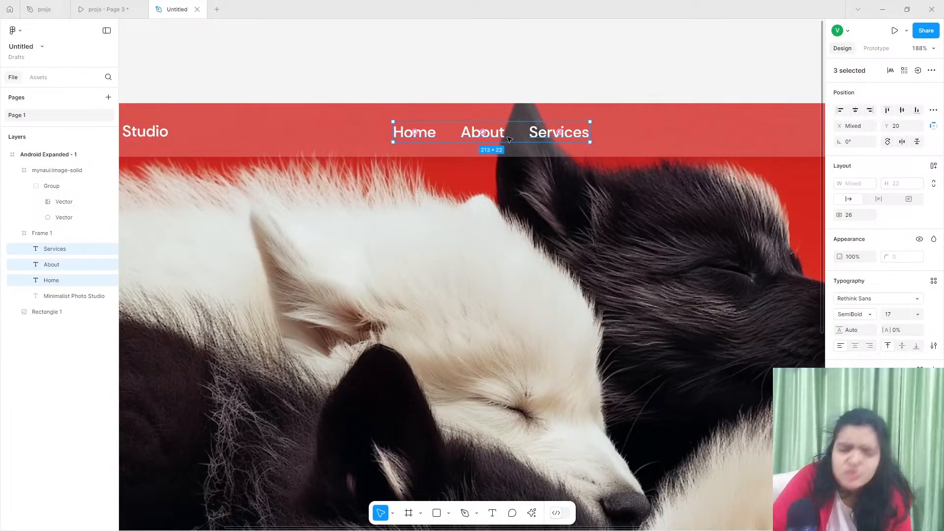
{"action": "scroll", "coordinate": [509, 139], "scroll_direction": "down", "scroll_amount": 1}
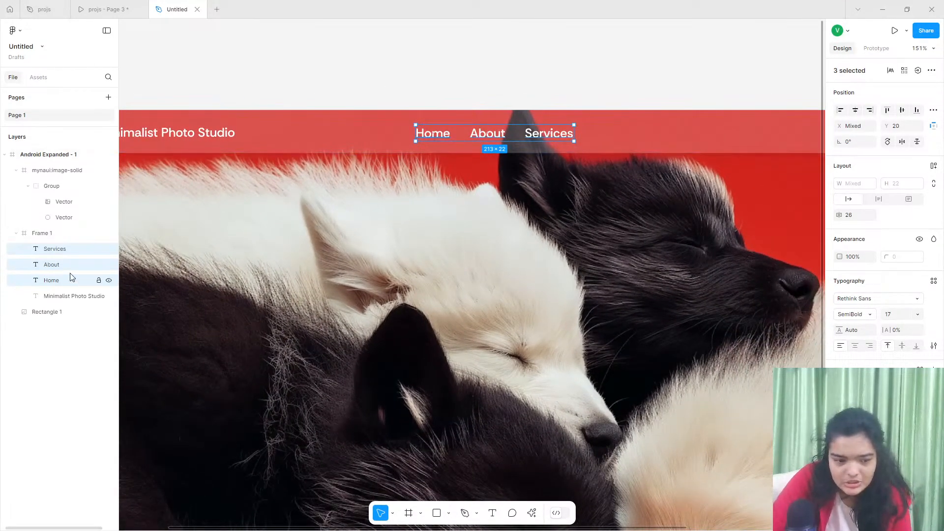
{"action": "left_click", "coordinate": [896, 317]}
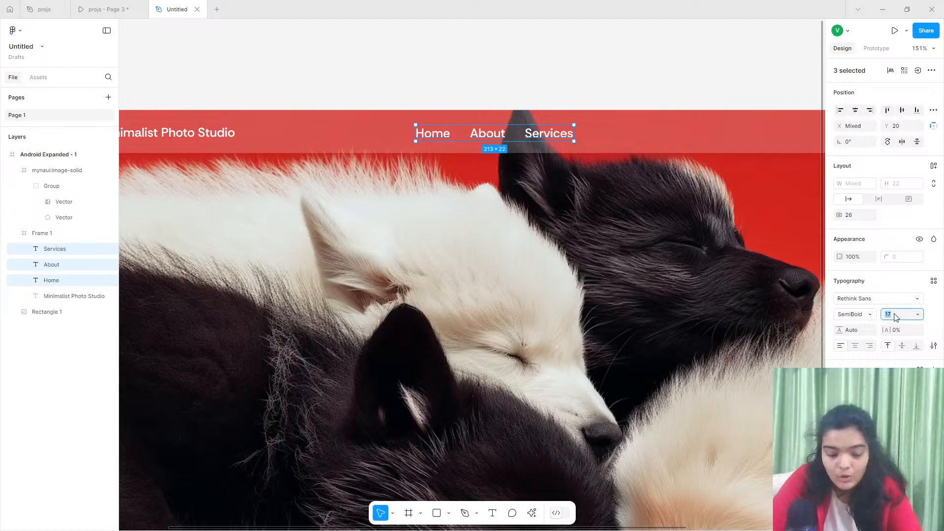
{"action": "type", "text": "1"}
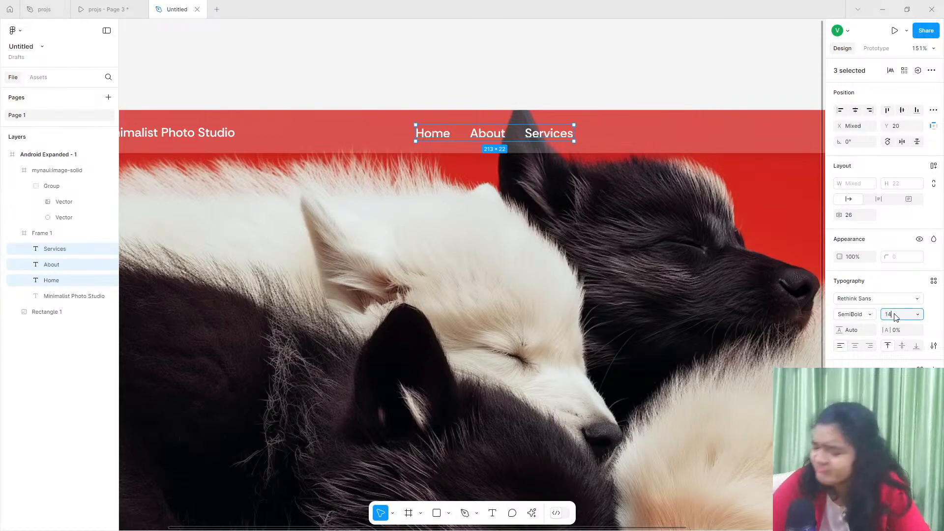
{"action": "key", "text": "Return"}
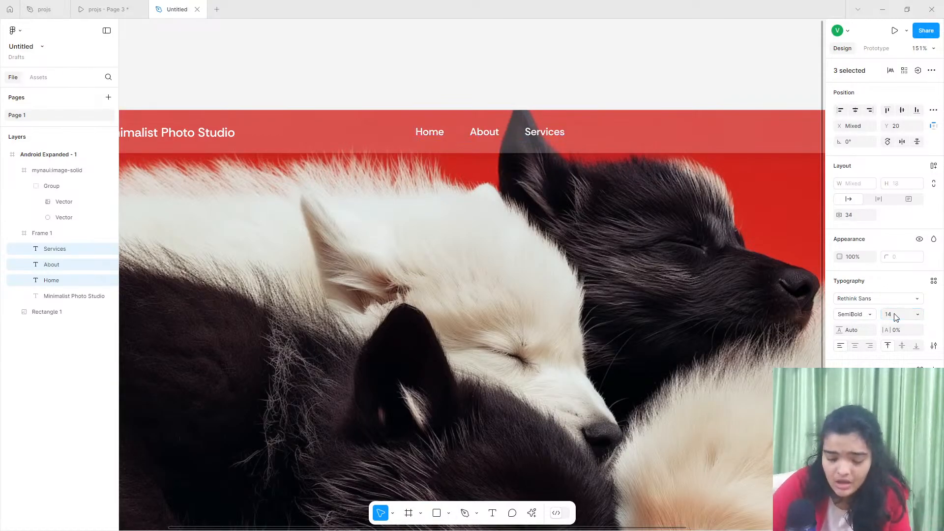
- Try to align the three selected navigation links by their horizontal centers, then undo the alignment
{"action": "scroll", "coordinate": [540, 123], "scroll_direction": "up", "scroll_amount": 2}
{"action": "scroll", "coordinate": [539, 123], "scroll_direction": "up", "scroll_amount": 2}
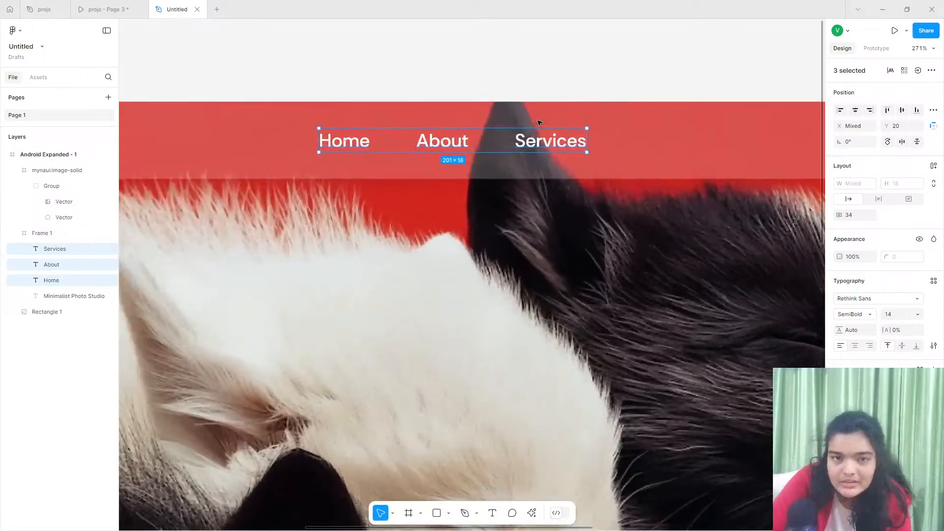
{"action": "key", "text": "shift+1"}
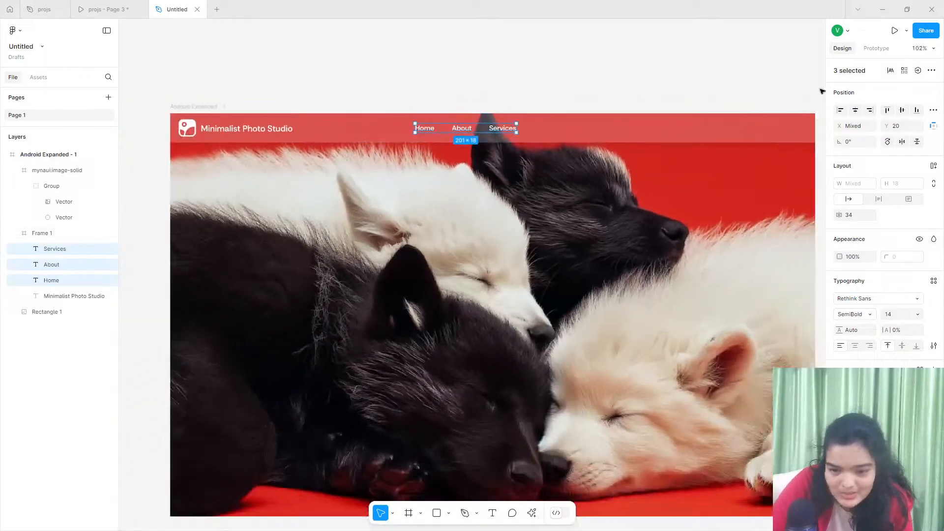
{"action": "left_click", "coordinate": [858, 109]}
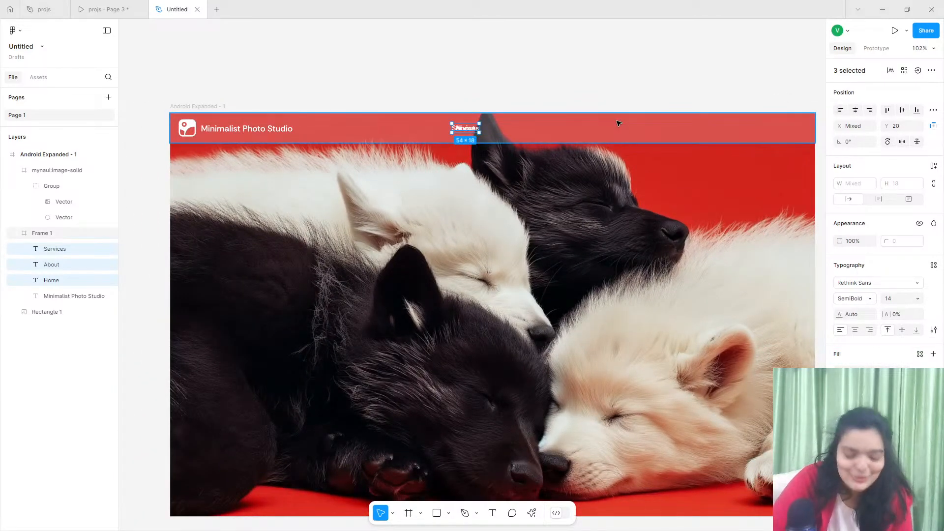
{"action": "key", "text": "ctrl+z"}
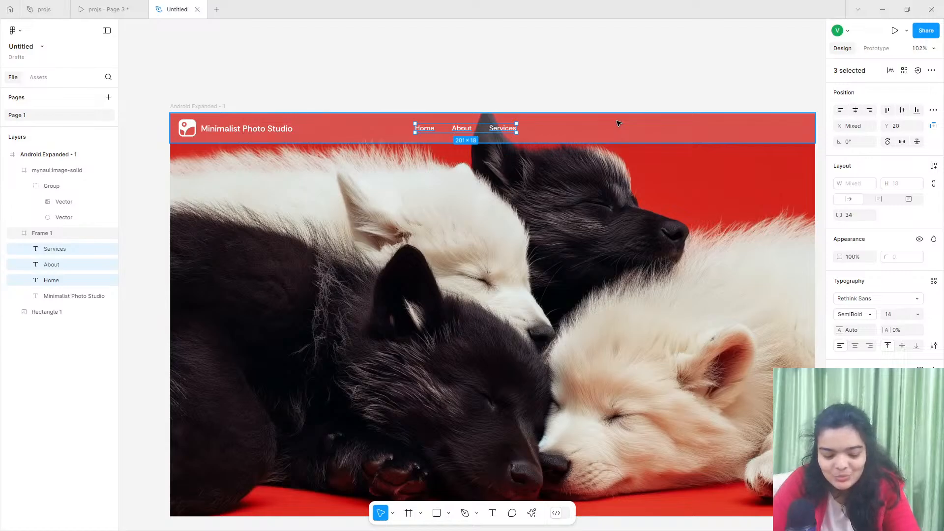
- Group the Home, About and Services links and align the group to the horizontal center of the navigation bar
{"action": "key", "text": "ctrl+g"}
{"action": "left_click", "coordinate": [855, 110]}
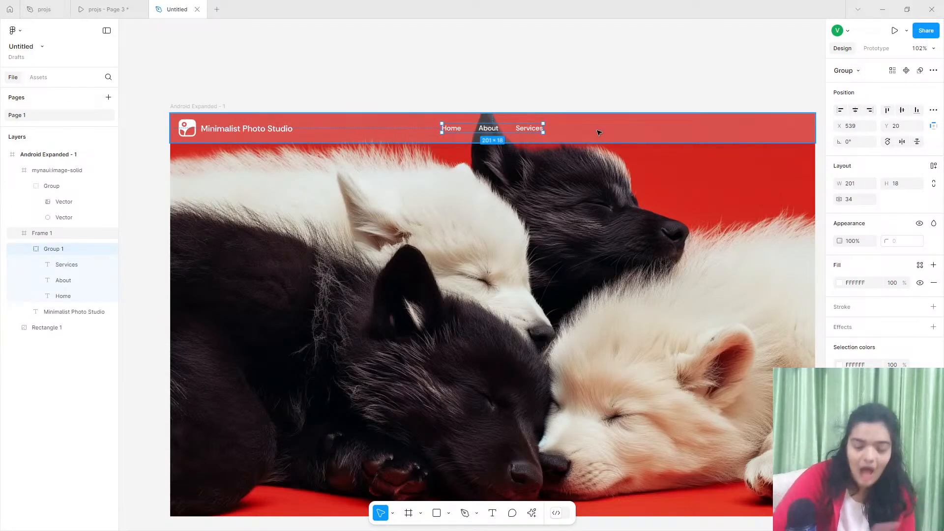
- Duplicate the Services link to the far end of the navigation bar at X 1178, Y 21
{"action": "scroll", "coordinate": [541, 132], "scroll_direction": "right", "scroll_amount": 4}
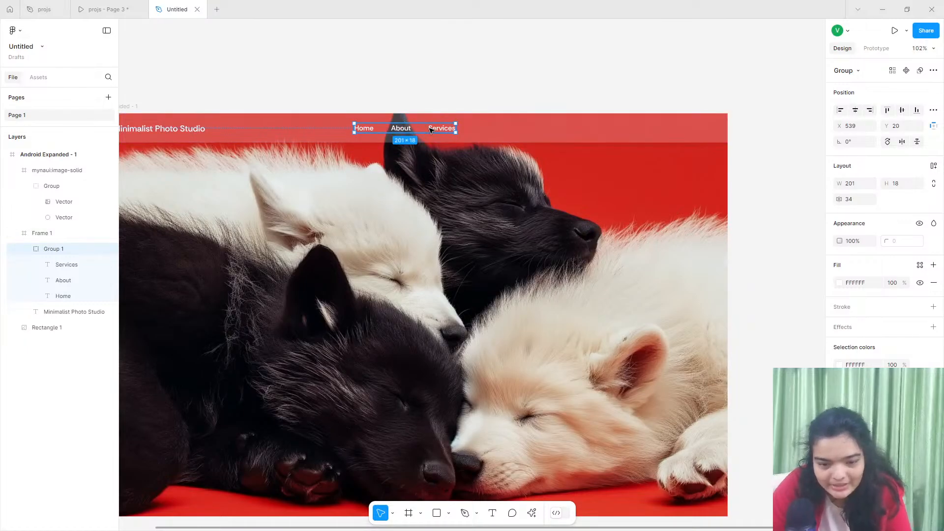
{"action": "double_click", "coordinate": [430, 129]}
{"action": "left_click_drag", "start_coordinate": [431, 129], "coordinate": [689, 132]}
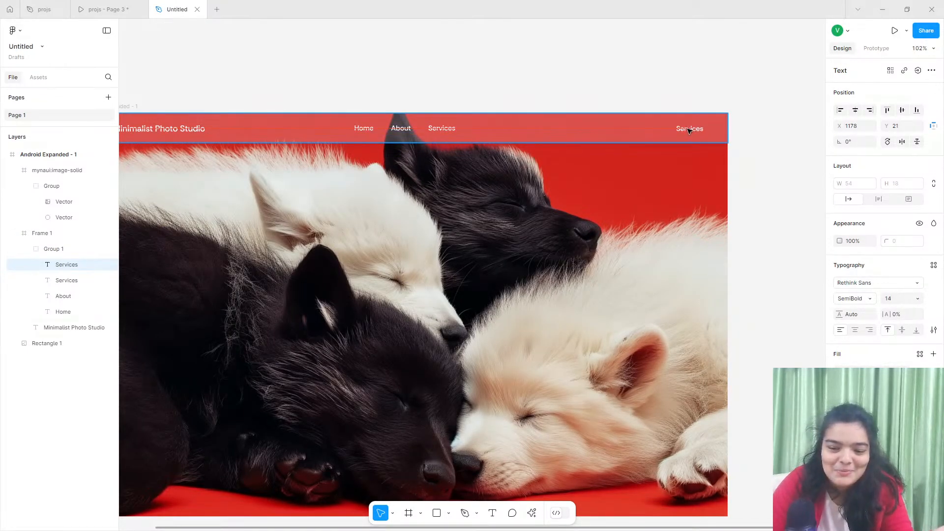
- Check the button label in the reference prototype and change the duplicated Services link's text to "View My Photo"
{"action": "double_click", "coordinate": [688, 129]}
{"action": "key", "text": "Escape"}
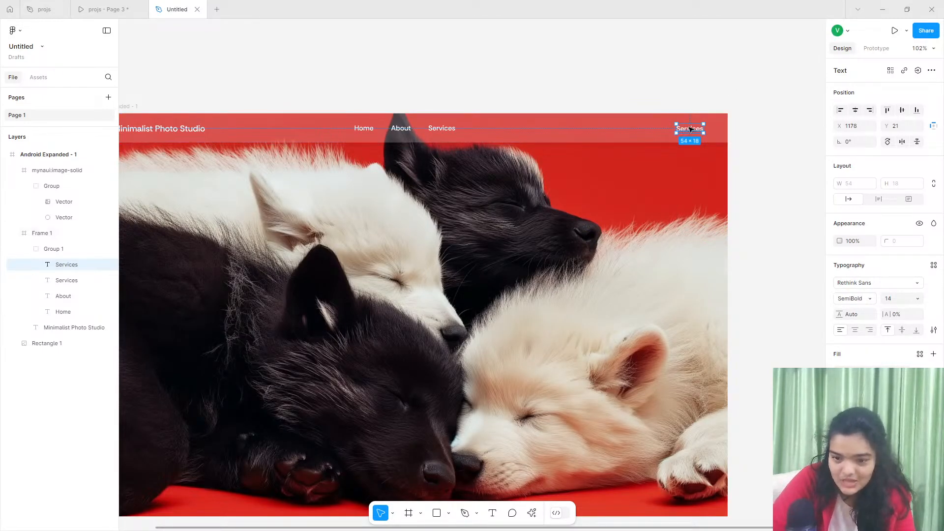
{"action": "right_click", "coordinate": [690, 129]}
{"action": "key", "text": "Escape"}
{"action": "left_click", "coordinate": [127, 8]}
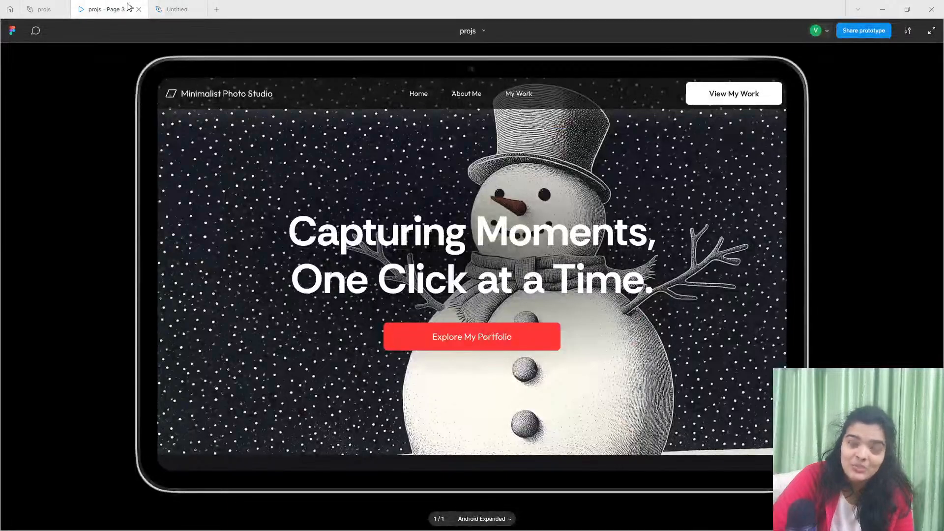
{"action": "left_click", "coordinate": [176, 9]}
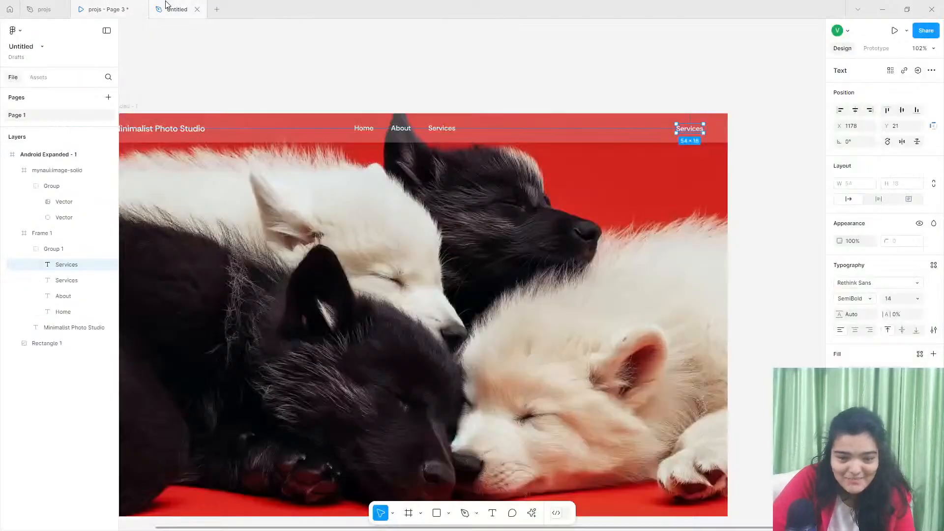
{"action": "double_click", "coordinate": [690, 129]}
{"action": "type", "text": "View"}
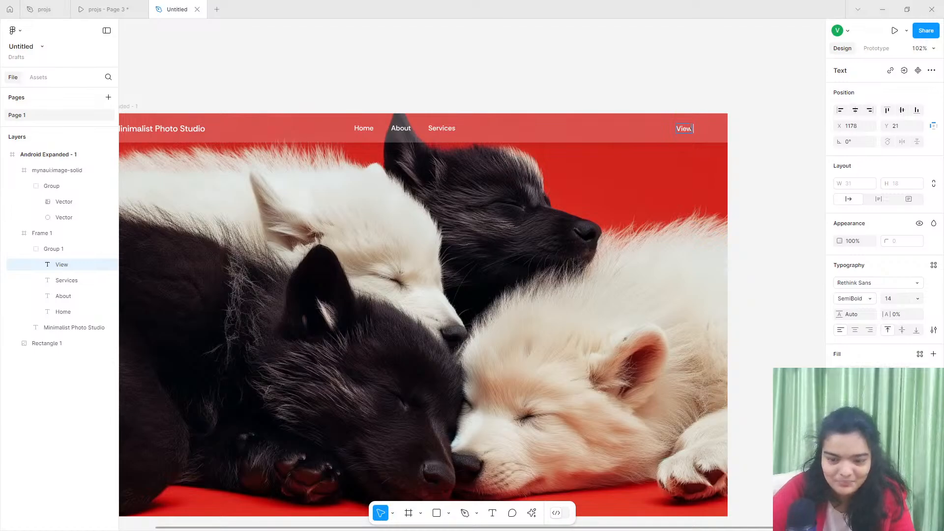
{"action": "type", "text": " M"}
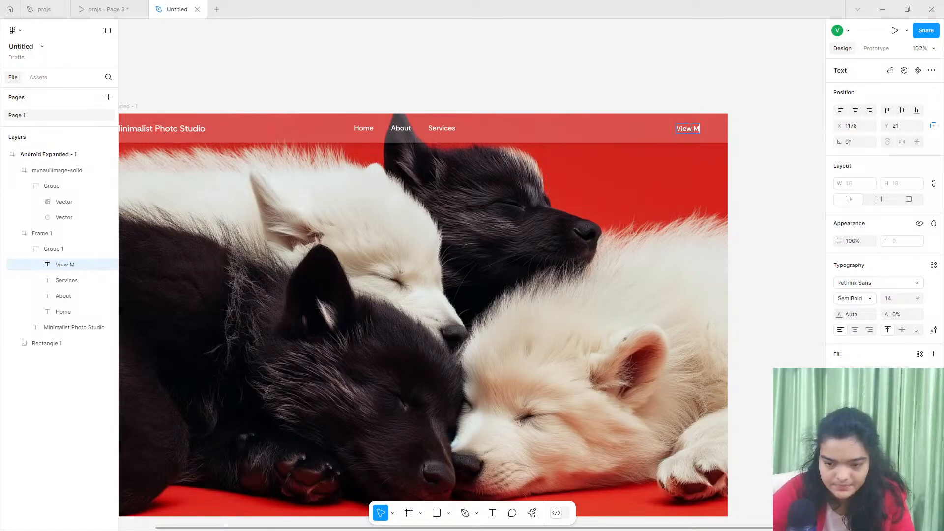
{"action": "type", "text": "y Photo"}
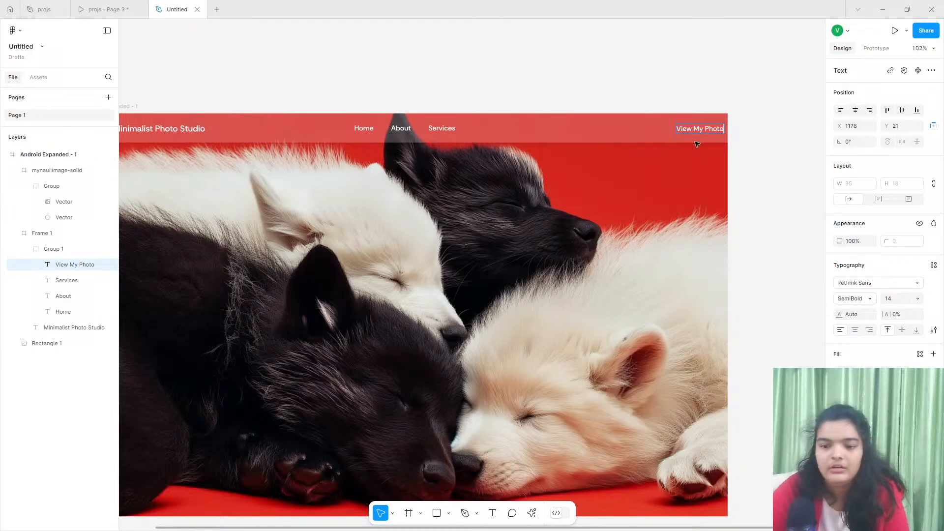
- Move the View My Photo text to X 1145, Y 20 and wrap it in two nested frames
{"action": "scroll", "coordinate": [697, 144], "scroll_direction": "up", "scroll_amount": 5}
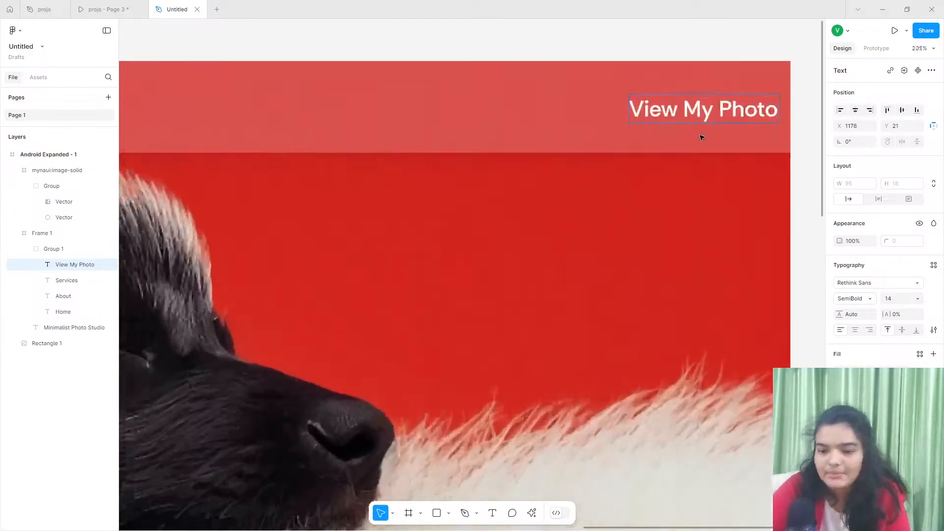
{"action": "key", "text": "Escape"}
{"action": "left_click_drag", "start_coordinate": [673, 113], "coordinate": [603, 108]}
{"action": "right_click", "coordinate": [656, 104]}
{"action": "left_click", "coordinate": [689, 229]}
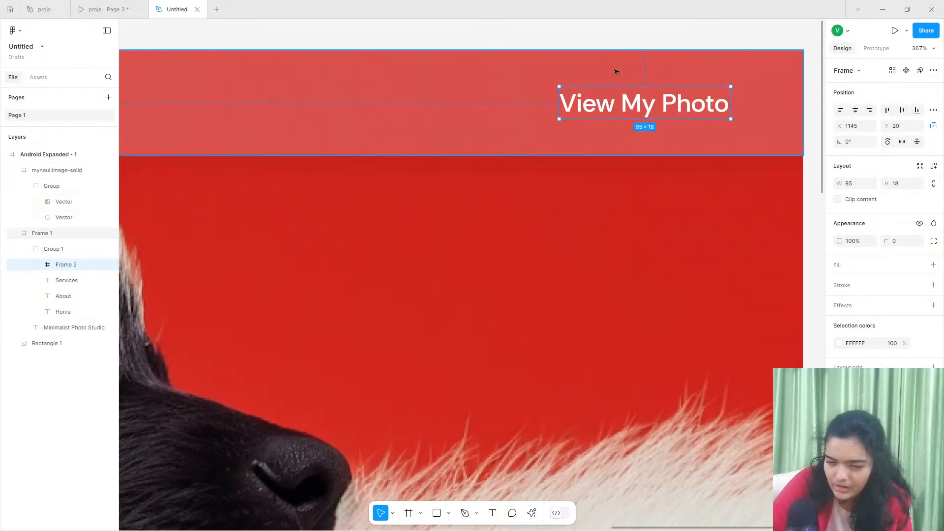
{"action": "right_click", "coordinate": [694, 117]}
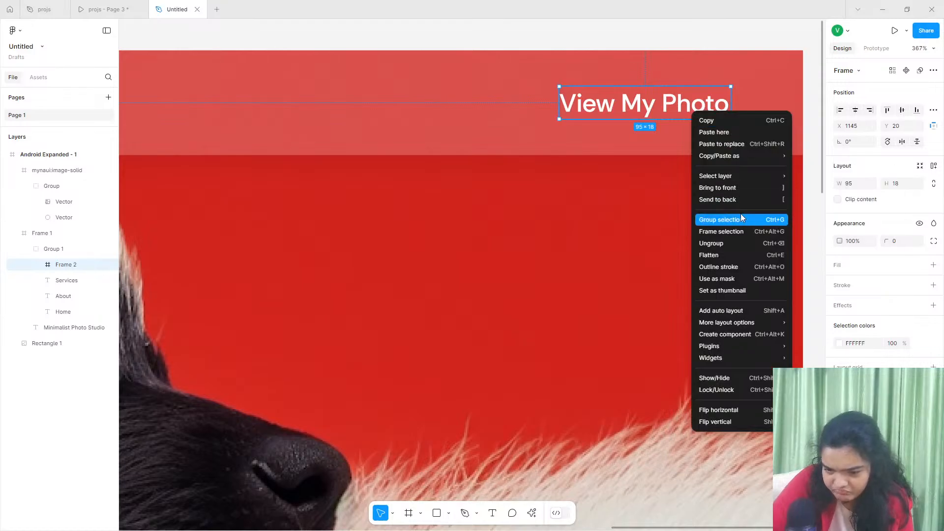
{"action": "left_click", "coordinate": [738, 231]}
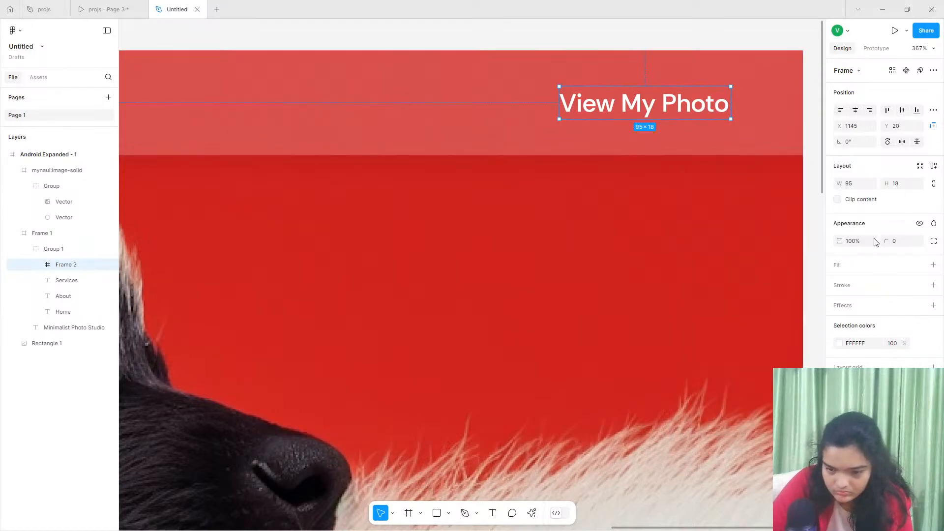
- Add auto layout to the outer View My Photo frame with centered alignment, horizontal padding 27 and vertical padding 4
{"action": "left_click", "coordinate": [934, 165]}
{"action": "left_click", "coordinate": [902, 207]}
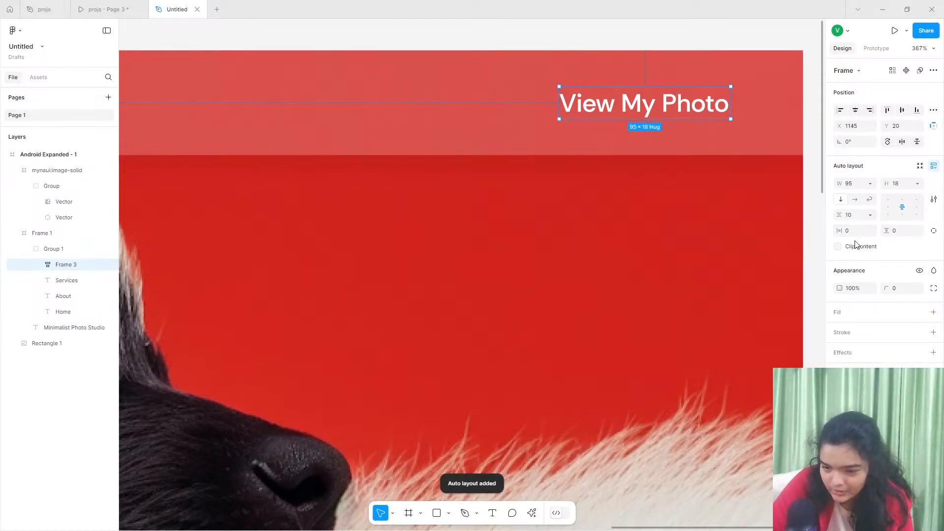
{"action": "left_click_drag", "start_coordinate": [839, 231], "coordinate": [886, 230]}
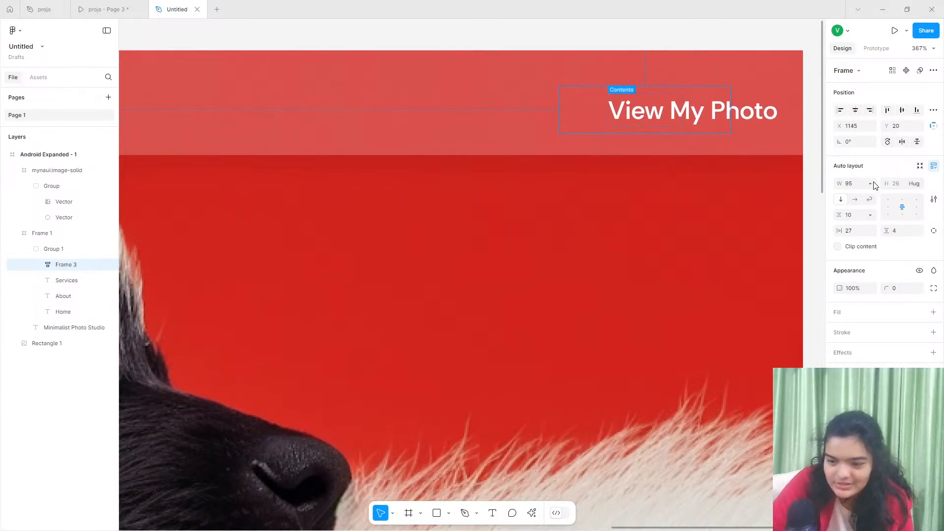
- Try hug width on the outer View My Photo frame, then make it 126 wide and place it at X 1111, Y 16
{"action": "left_click", "coordinate": [871, 184]}
{"action": "left_click", "coordinate": [869, 194]}
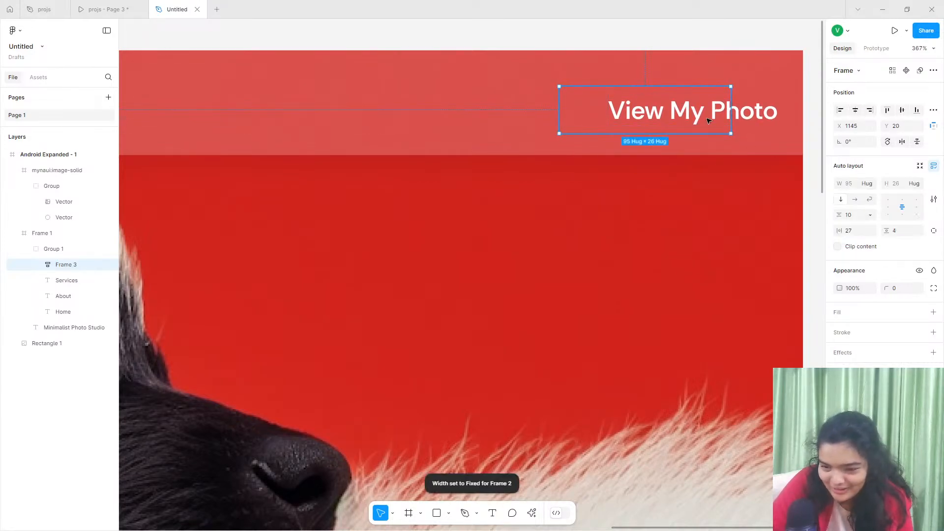
{"action": "left_click_drag", "start_coordinate": [707, 119], "coordinate": [725, 104]}
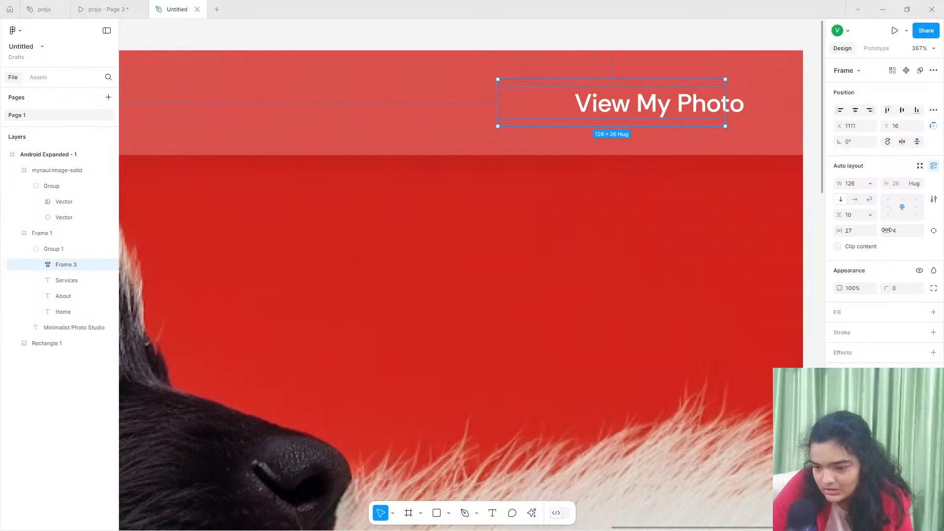
- Widen the inner frame to about 96 so that it encloses the whole View My Photo text
{"action": "double_click", "coordinate": [617, 109]}
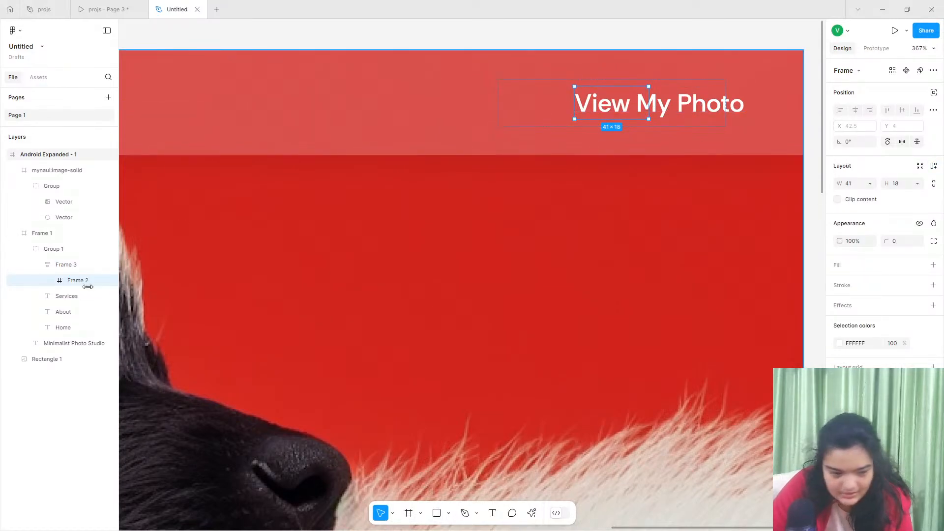
{"action": "left_click", "coordinate": [52, 280]}
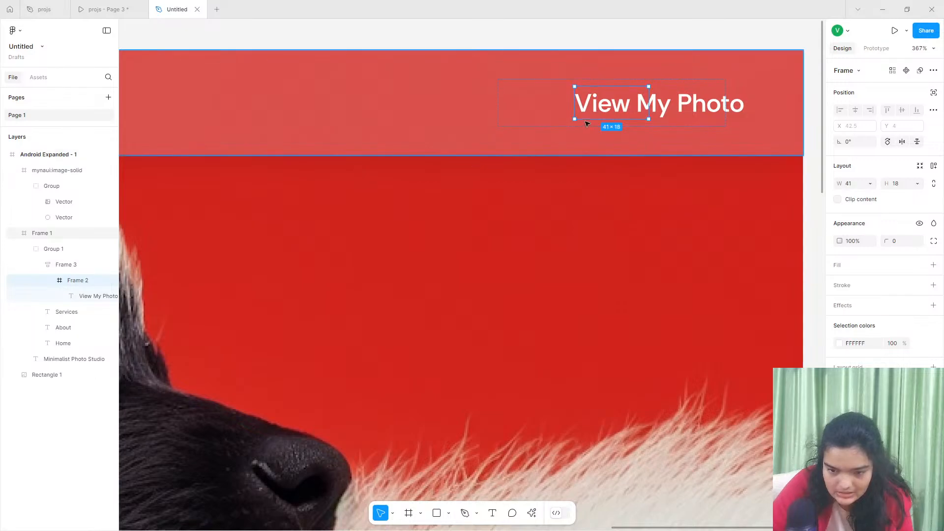
{"action": "left_click", "coordinate": [93, 296]}
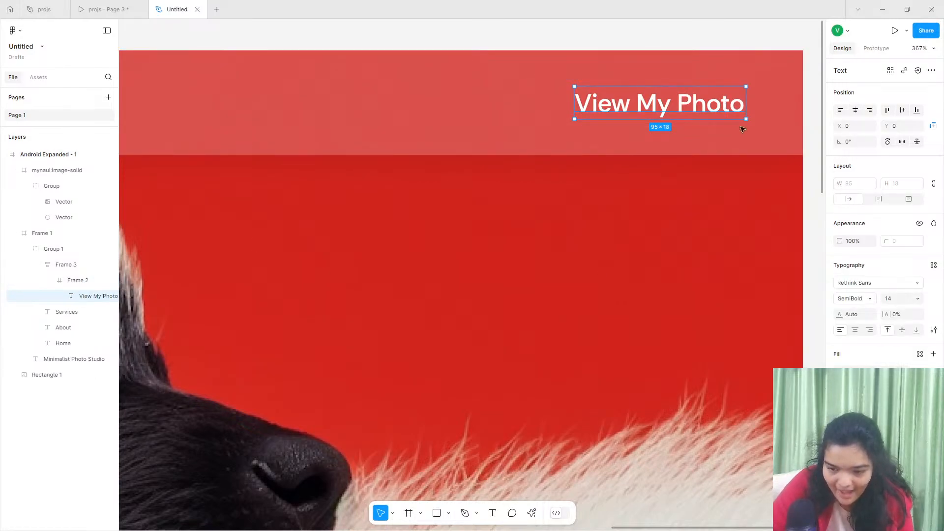
{"action": "left_click", "coordinate": [74, 280]}
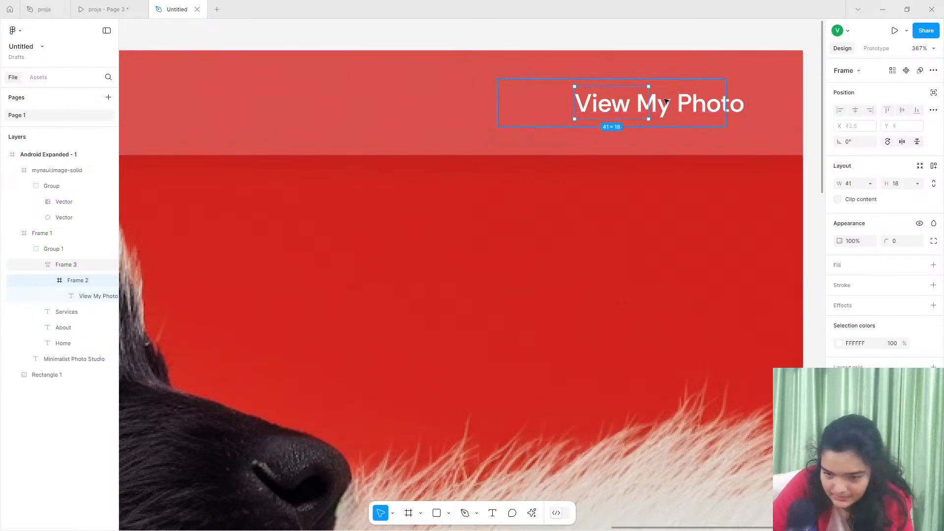
{"action": "left_click_drag", "start_coordinate": [648, 101], "coordinate": [697, 100]}
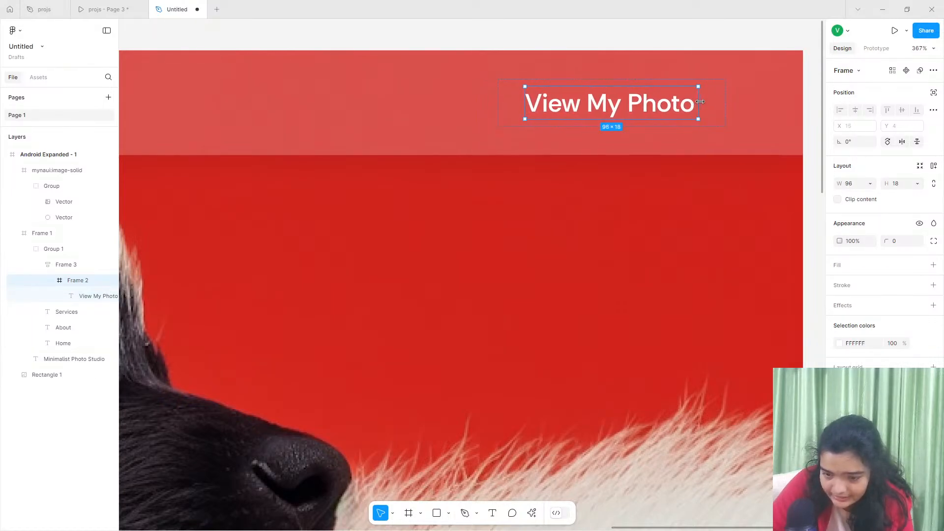
{"action": "left_click", "coordinate": [523, 102]}
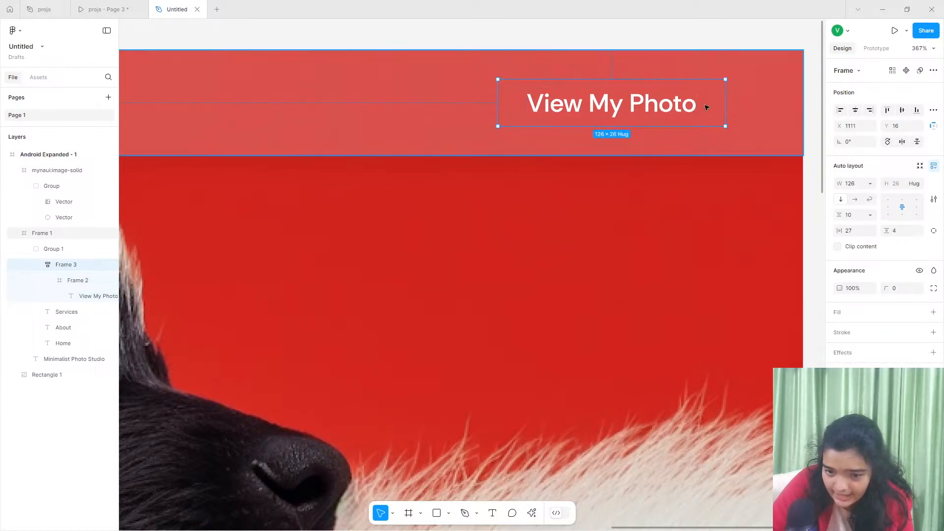
- Try font size 12 for the View My Photo text and a 116 wide outer frame, then undo both changes
{"action": "left_click", "coordinate": [646, 107]}
{"action": "left_click", "coordinate": [646, 107]}
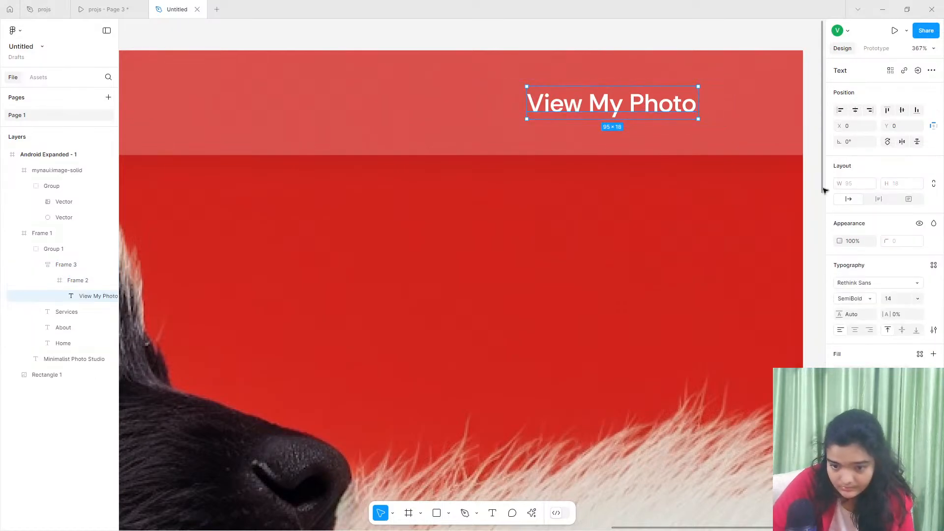
{"action": "left_click", "coordinate": [891, 300]}
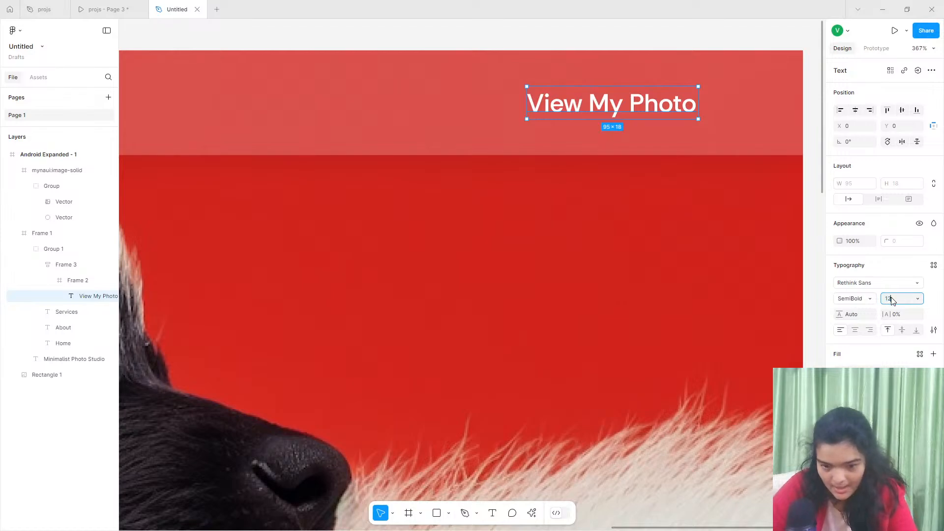
{"action": "type", "text": "12"}
{"action": "key", "text": "Return"}
{"action": "left_click", "coordinate": [548, 122]}
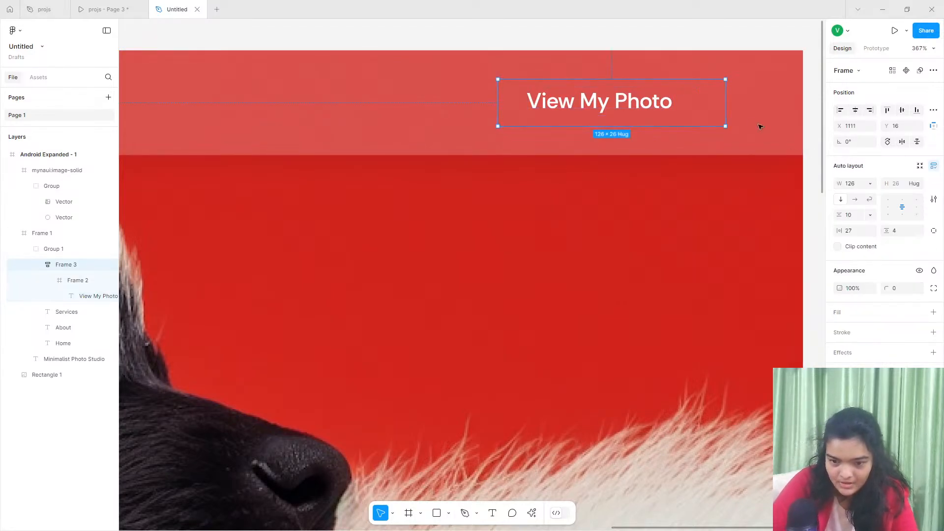
{"action": "left_click", "coordinate": [701, 104]}
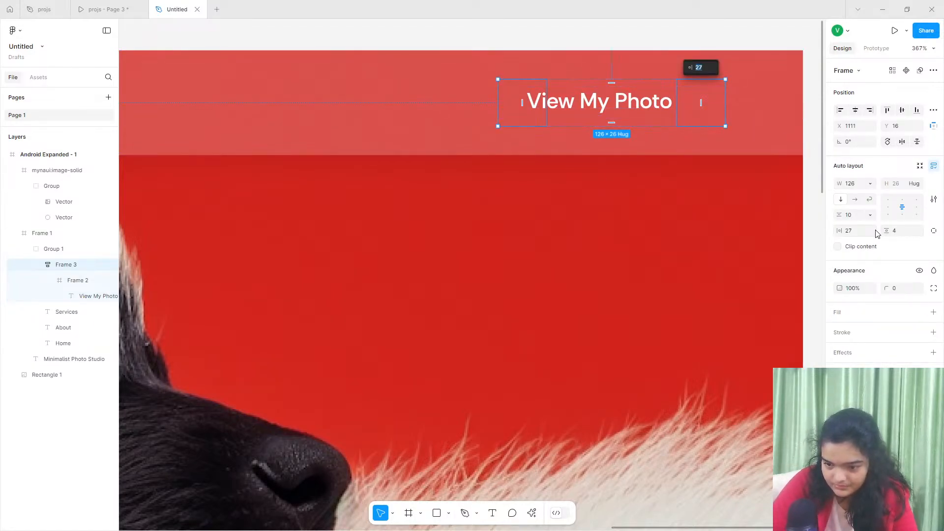
{"action": "left_click_drag", "start_coordinate": [726, 90], "coordinate": [707, 90]}
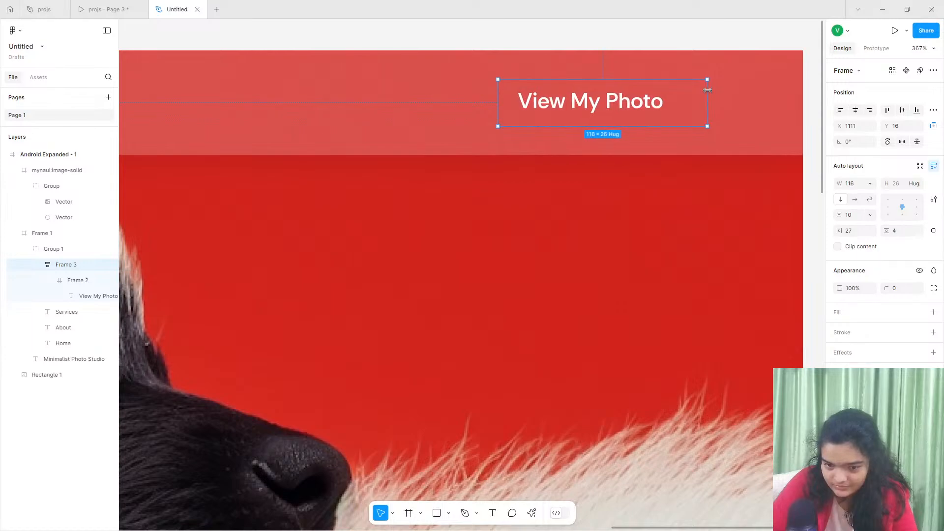
{"action": "key", "text": "ctrl+z"}
{"action": "key", "text": "ctrl+z"}
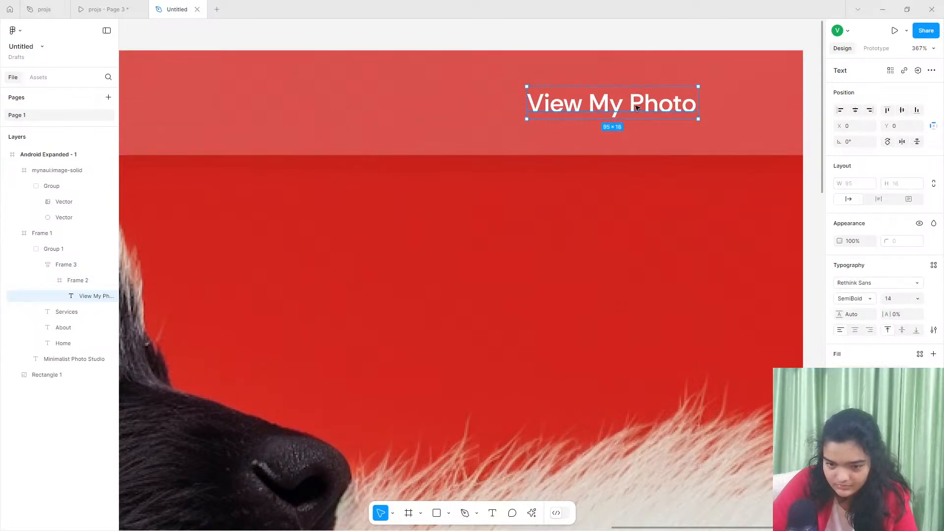
- Fill the outer View My Photo frame with white FFFFFF and set its text color to black 000000
{"action": "left_click", "coordinate": [509, 91]}
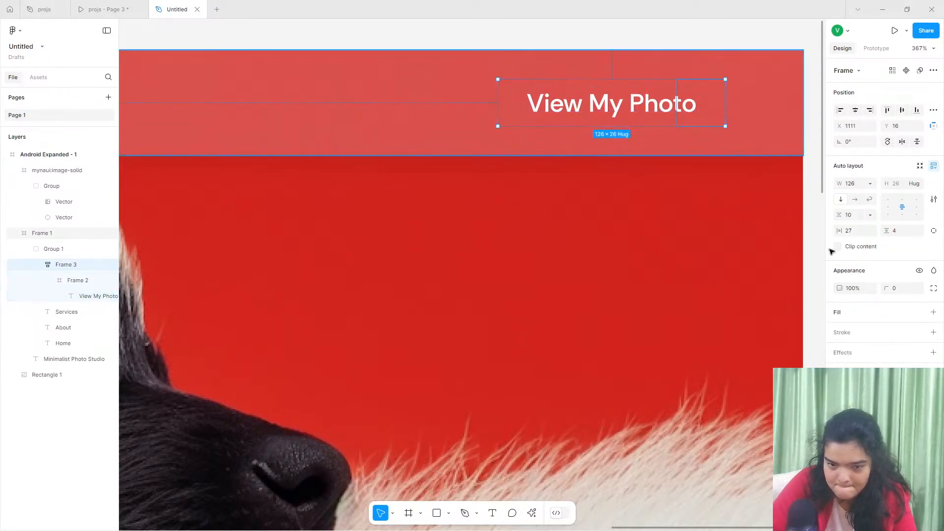
{"action": "left_click", "coordinate": [933, 312]}
{"action": "left_click", "coordinate": [594, 101]}
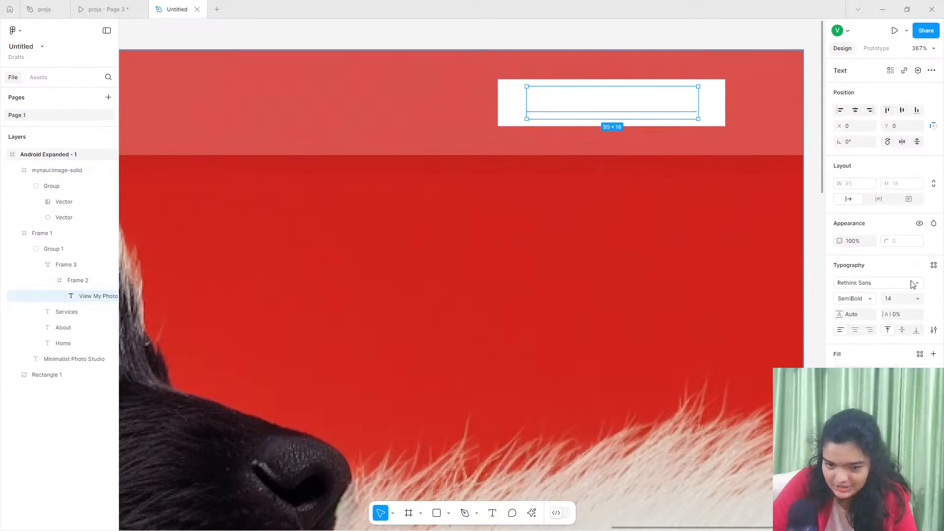
{"action": "left_click", "coordinate": [839, 372]}
{"action": "left_click_drag", "start_coordinate": [749, 395], "coordinate": [707, 401]}
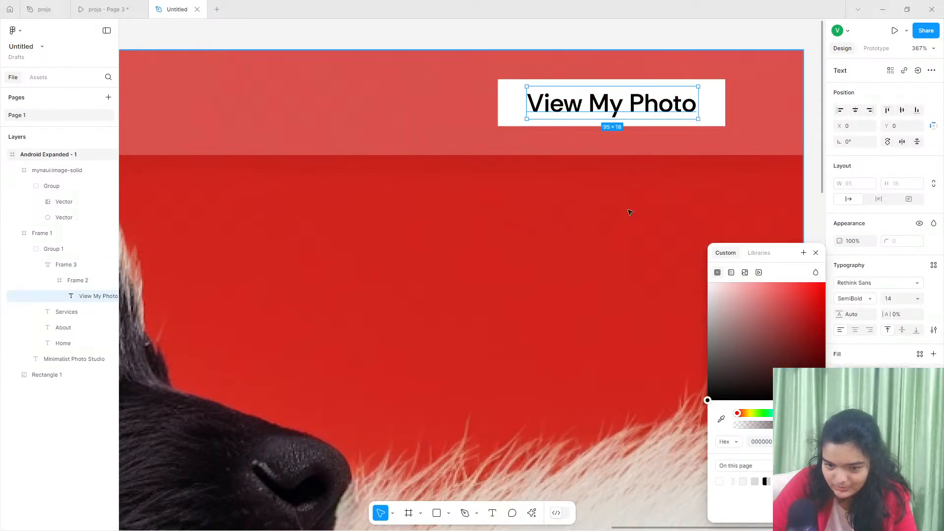
- Set the outer button frame's horizontal padding to 0 and its width to hug contents
{"action": "left_click", "coordinate": [517, 110]}
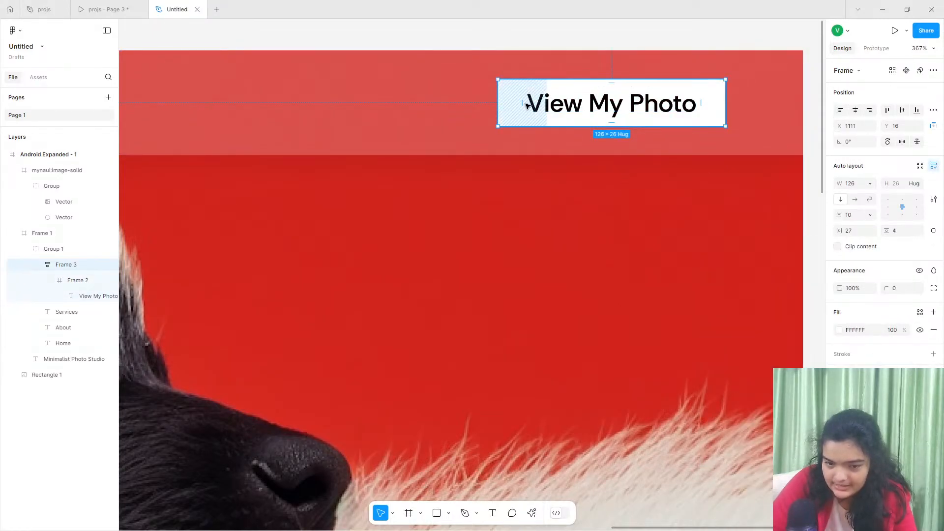
{"action": "left_click_drag", "start_coordinate": [857, 225], "coordinate": [814, 224]}
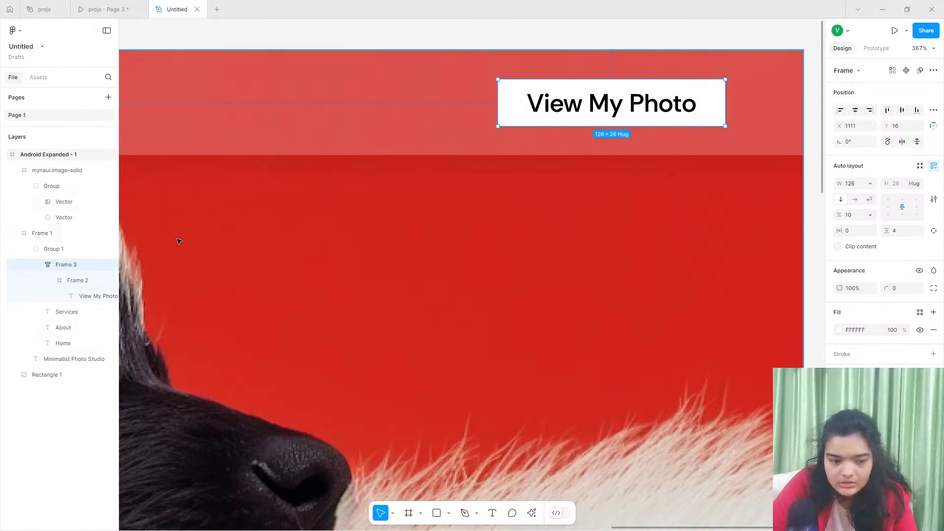
{"action": "left_click", "coordinate": [870, 184]}
{"action": "left_click", "coordinate": [865, 195]}
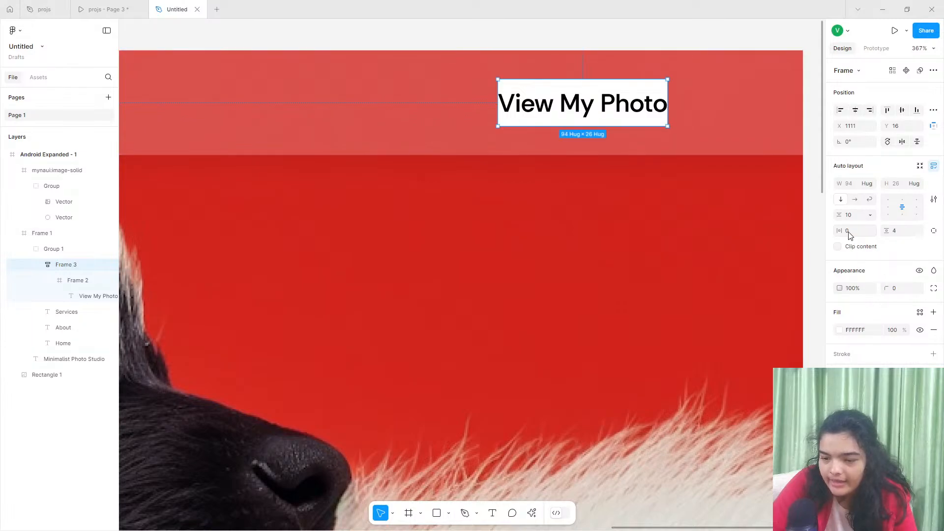
- Set the View My Photo button frame's padding to 18 horizontal and 7 vertical, and its corner radius to 6
{"action": "left_click_drag", "start_coordinate": [847, 231], "coordinate": [886, 232]}
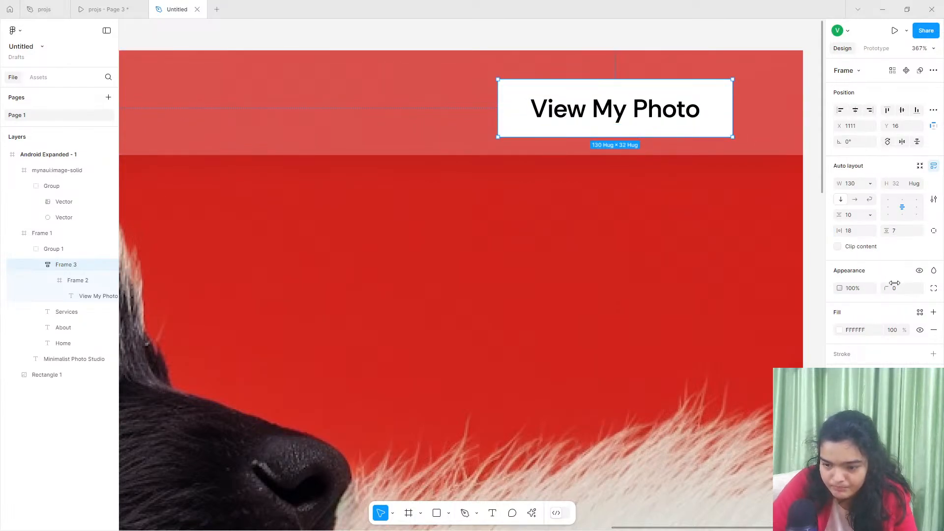
{"action": "left_click_drag", "start_coordinate": [889, 288], "coordinate": [890, 288]}
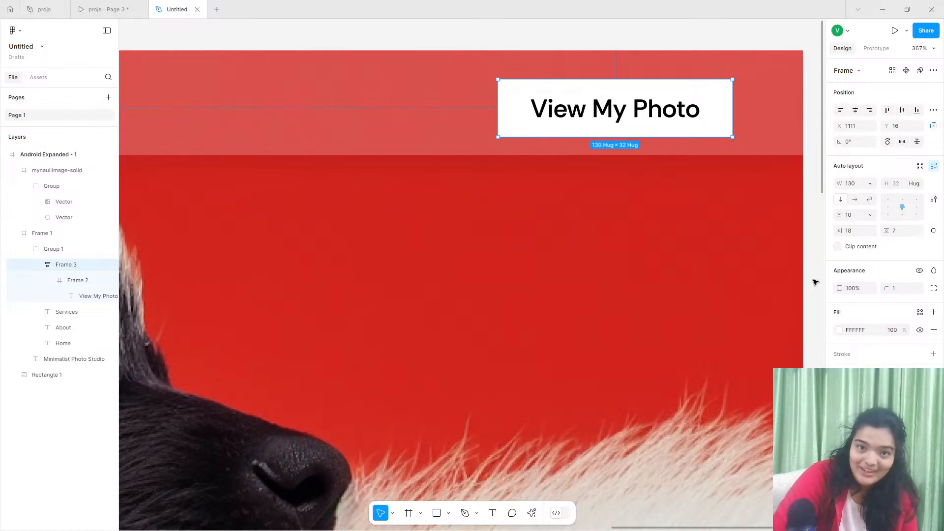
{"action": "left_click", "coordinate": [888, 288]}
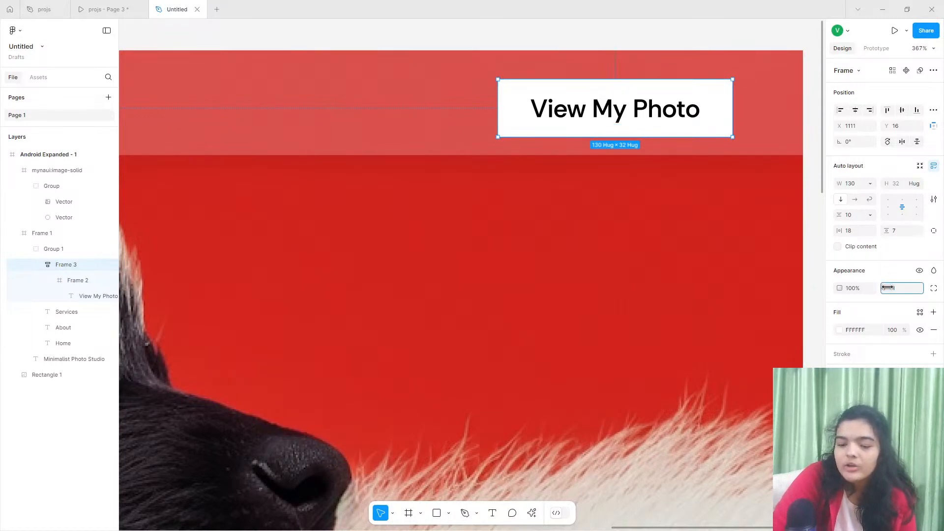
{"action": "left_click_drag", "start_coordinate": [887, 288], "coordinate": [936, 293]}
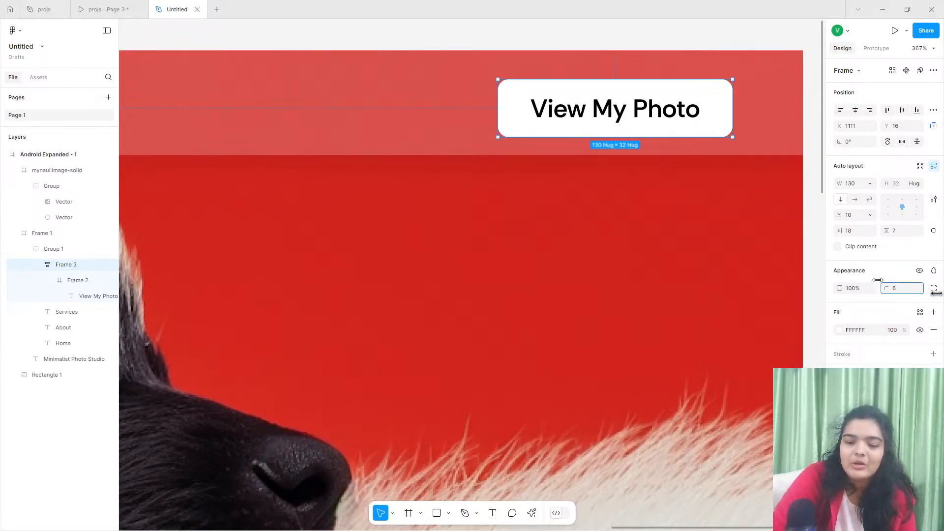
- Move the View My Photo button to X 1135, Y 13 at the far end of the navigation bar
{"action": "left_click_drag", "start_coordinate": [689, 110], "coordinate": [728, 116]}
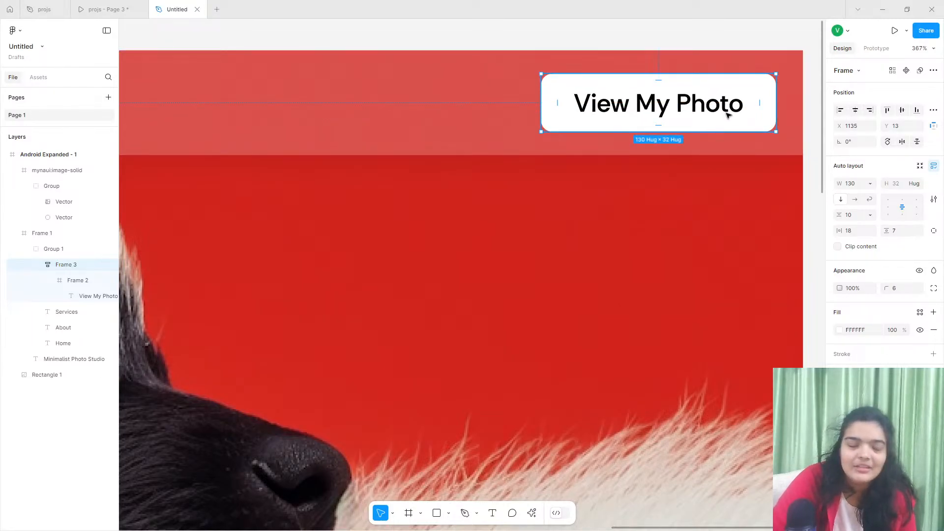
{"action": "scroll", "coordinate": [728, 115], "scroll_direction": "down", "scroll_amount": 10}
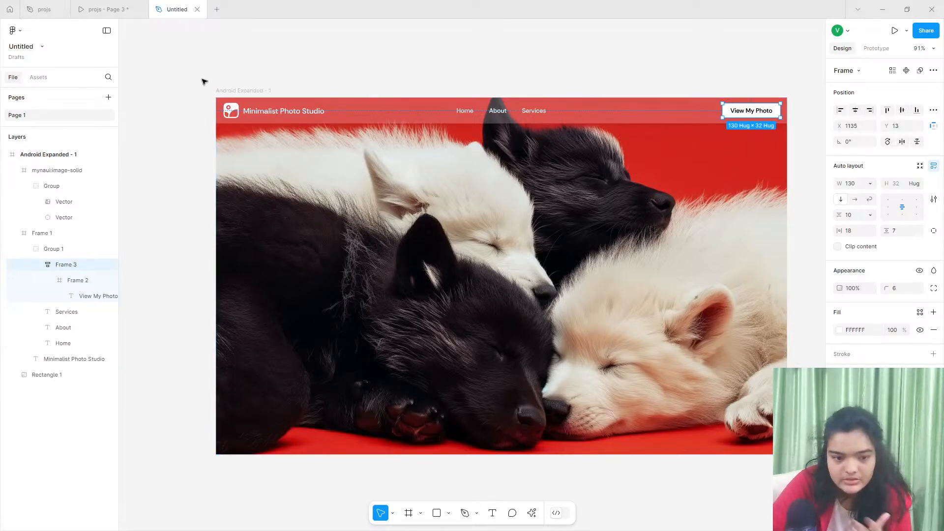
- Review the hero frame and compare it with the headline and button layout in the projs reference prototype
{"action": "left_click", "coordinate": [224, 87]}
{"action": "left_click", "coordinate": [312, 175]}
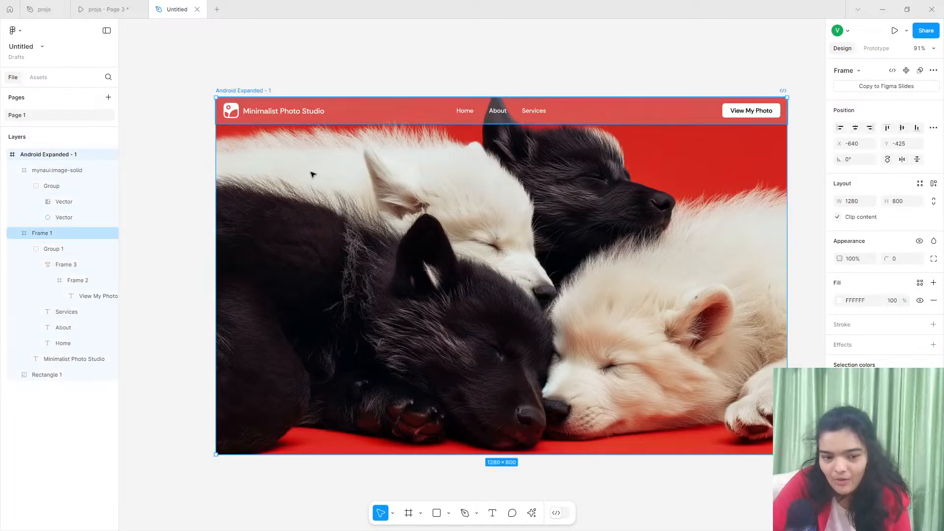
{"action": "scroll", "coordinate": [317, 184], "scroll_direction": "up", "scroll_amount": 3}
{"action": "scroll", "coordinate": [320, 191], "scroll_direction": "right", "scroll_amount": 2}
{"action": "scroll", "coordinate": [320, 191], "scroll_direction": "down", "scroll_amount": 3}
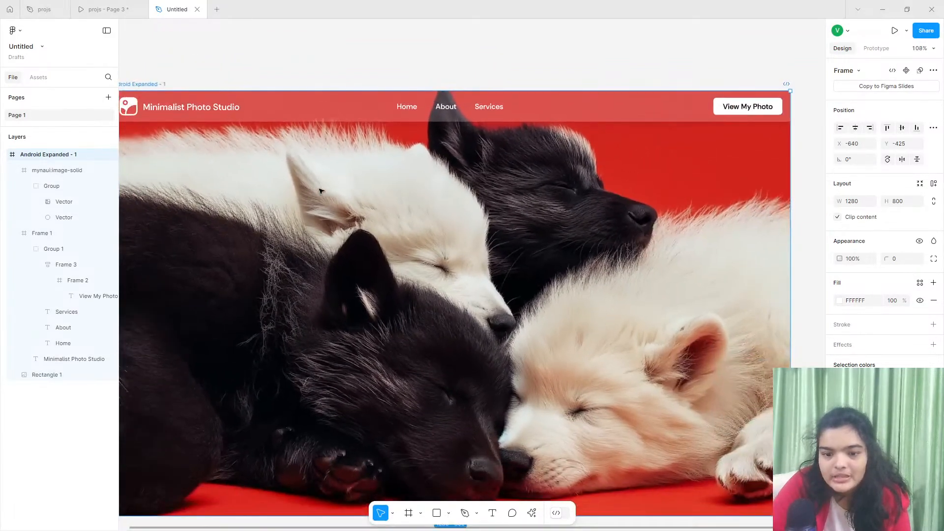
{"action": "scroll", "coordinate": [321, 191], "scroll_direction": "right", "scroll_amount": 1}
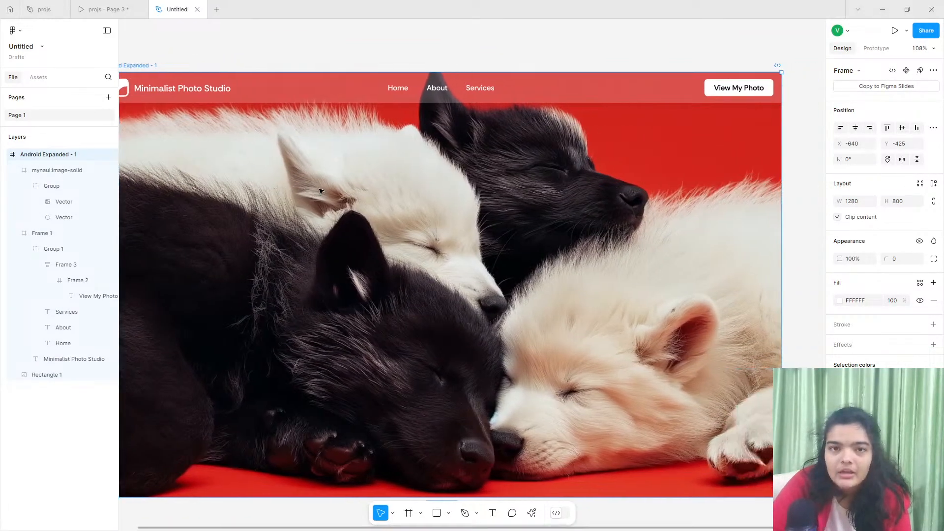
{"action": "scroll", "coordinate": [321, 192], "scroll_direction": "left", "scroll_amount": 1}
{"action": "scroll", "coordinate": [321, 191], "scroll_direction": "down", "scroll_amount": 1}
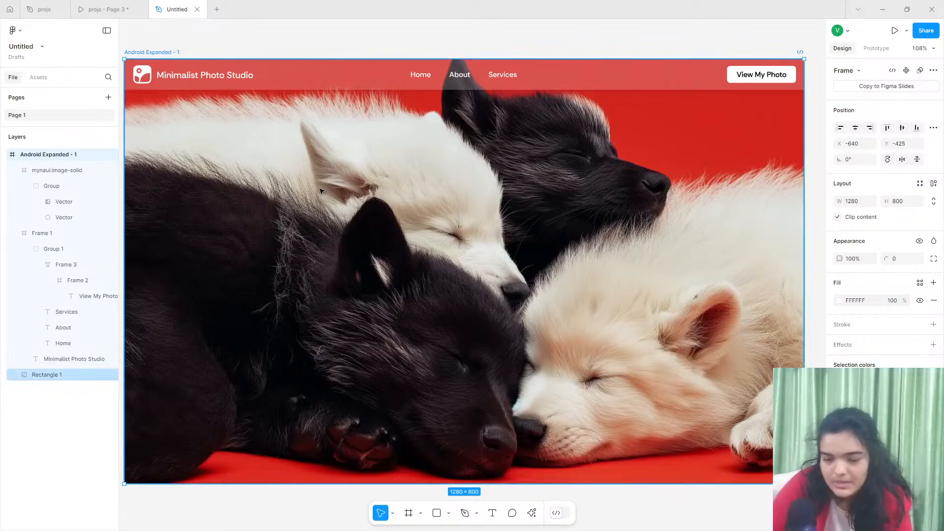
{"action": "scroll", "coordinate": [320, 191], "scroll_direction": "left", "scroll_amount": 2}
{"action": "scroll", "coordinate": [319, 191], "scroll_direction": "down", "scroll_amount": 2}
{"action": "scroll", "coordinate": [319, 191], "scroll_direction": "right", "scroll_amount": 1}
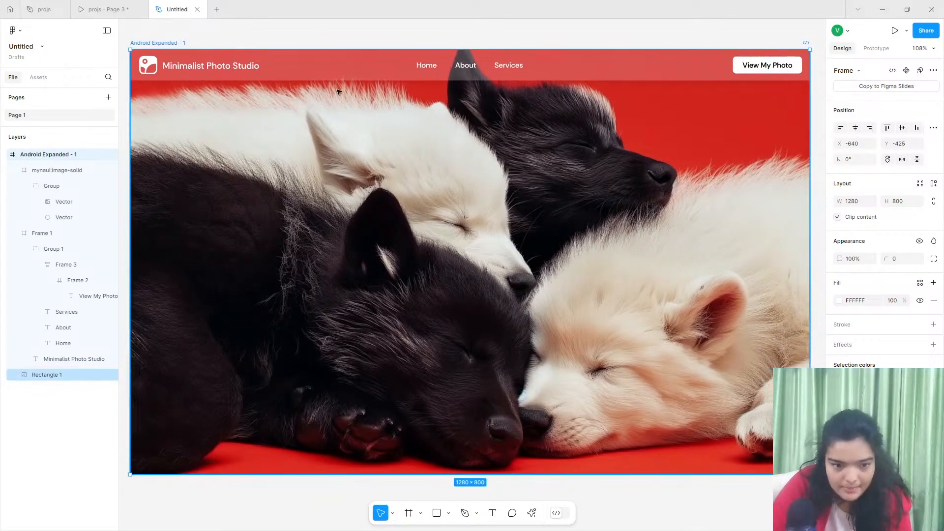
{"action": "left_click", "coordinate": [345, 43]}
{"action": "left_click", "coordinate": [114, 5]}
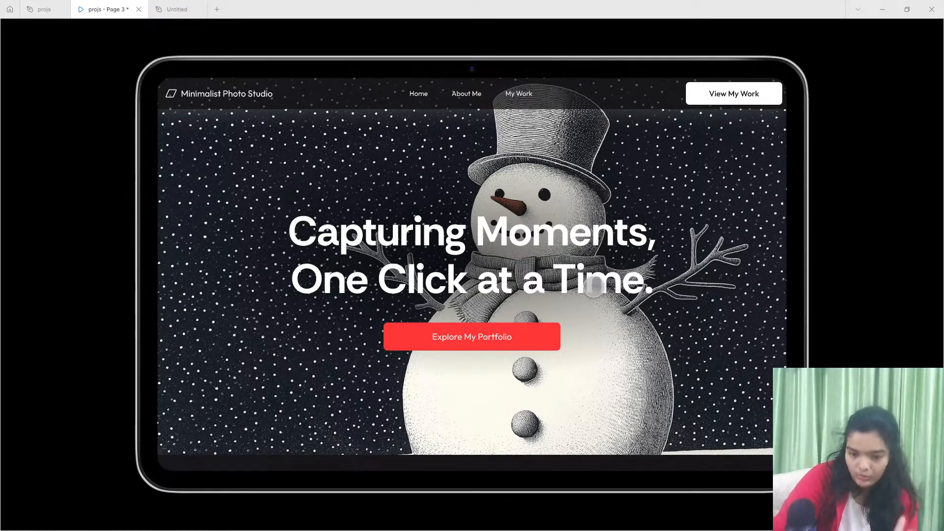
{"action": "left_click", "coordinate": [201, 6]}
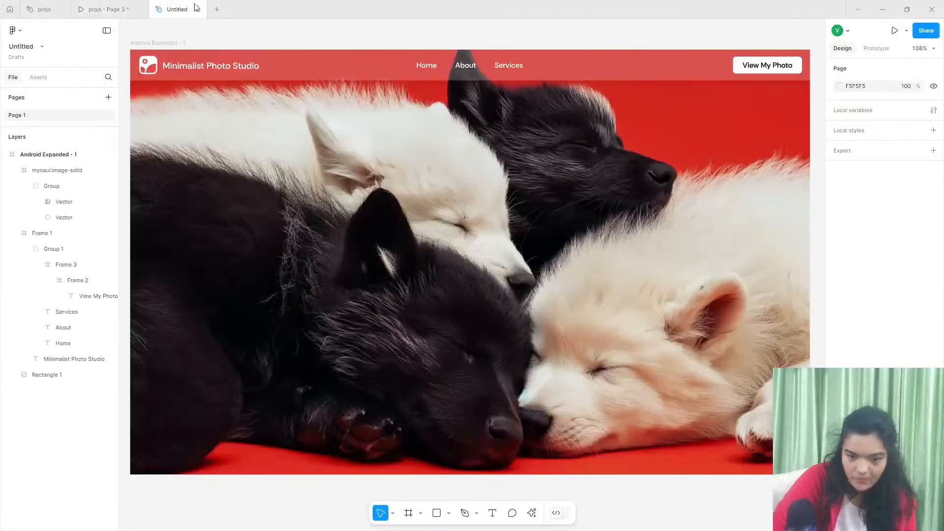
{"action": "left_click", "coordinate": [106, 9]}
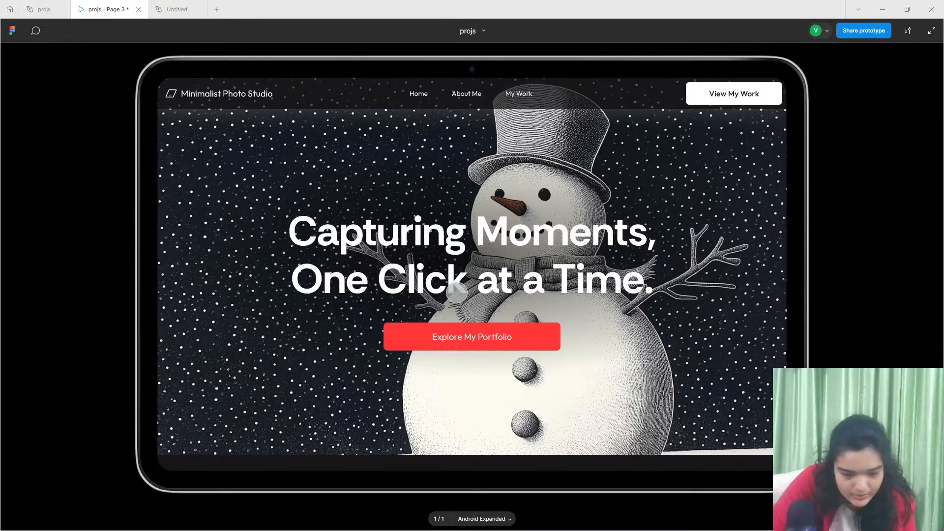
{"action": "left_click", "coordinate": [174, 9]}
- Add the text "Capturing Moments, one click at a time" over the hero image, checking the wording against the reference prototype
{"action": "left_click", "coordinate": [489, 517]}
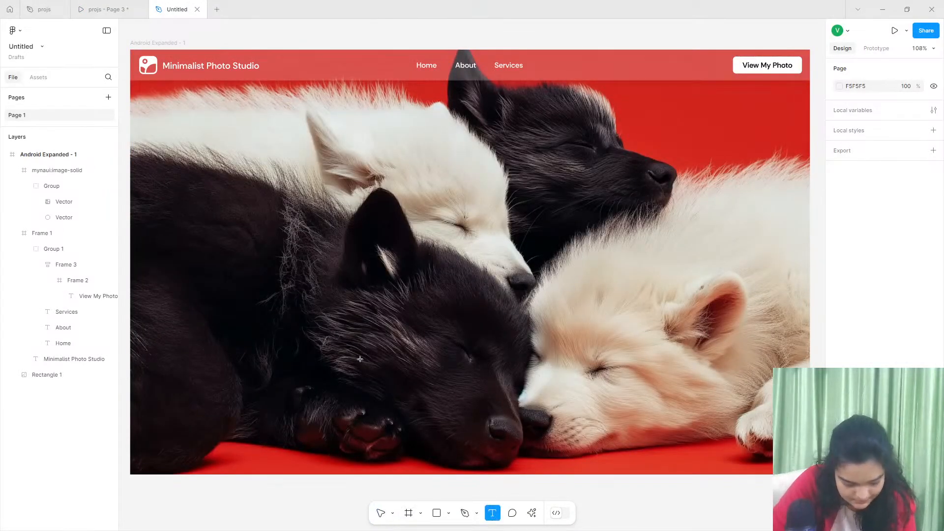
{"action": "left_click", "coordinate": [327, 241]}
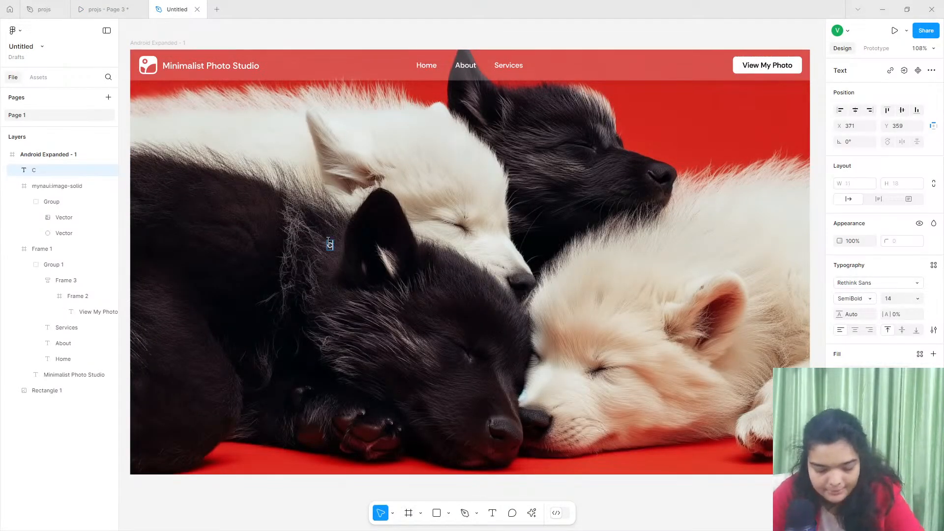
{"action": "type", "text": "Capturin"}
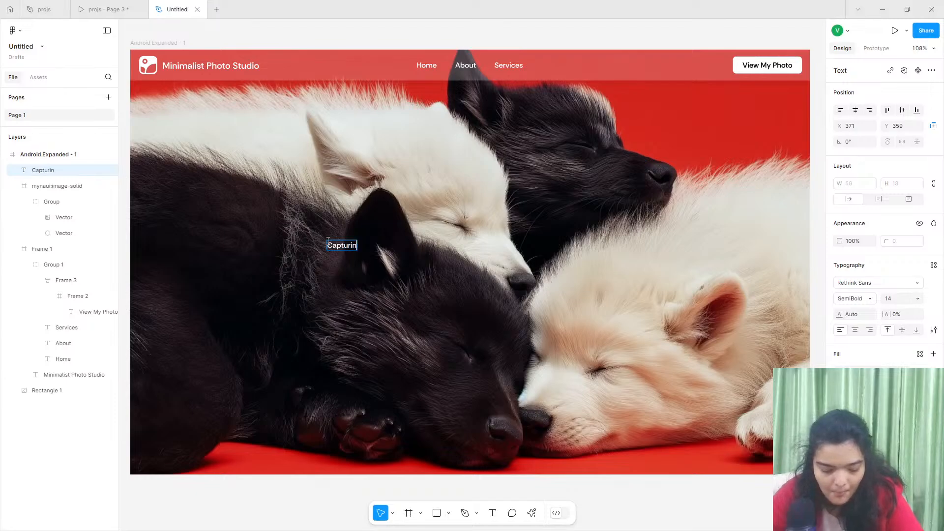
{"action": "type", "text": "g Moments, one"}
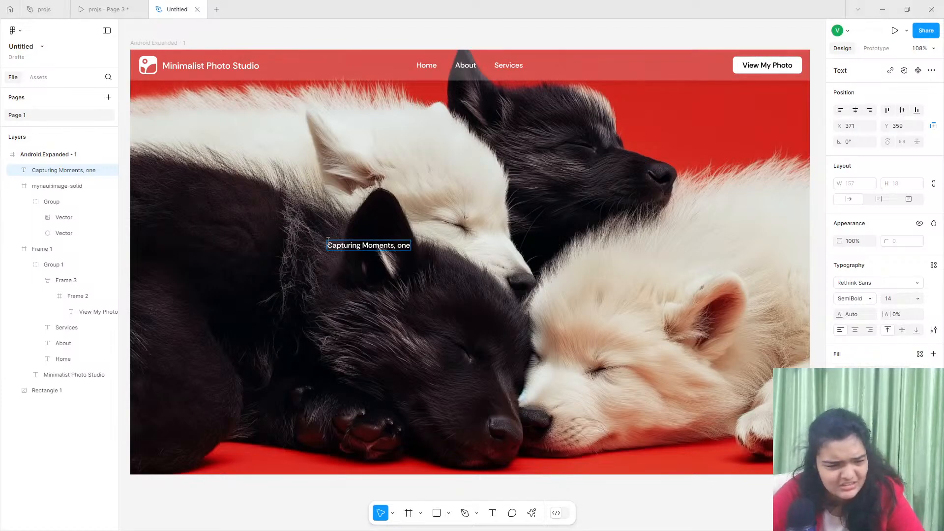
{"action": "left_click", "coordinate": [145, 5]}
{"action": "left_click", "coordinate": [174, 9]}
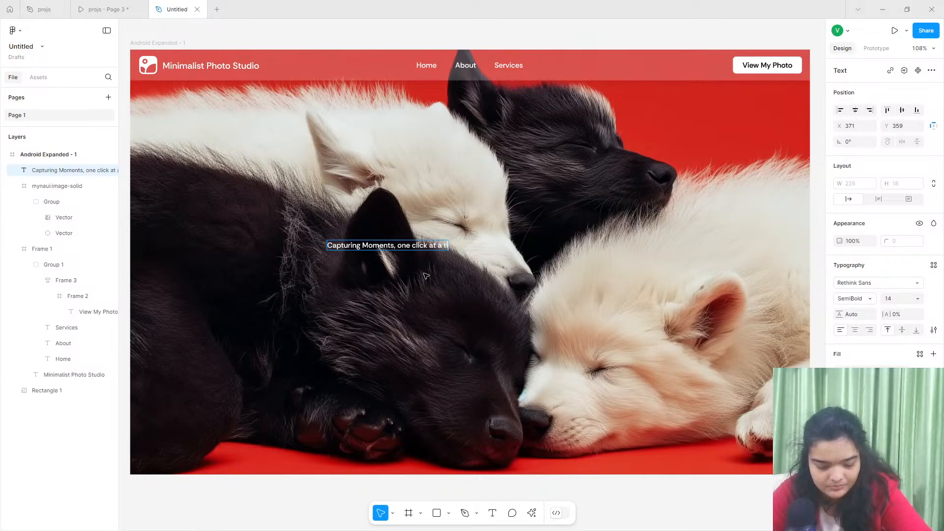
{"action": "type", "text": "ime"}
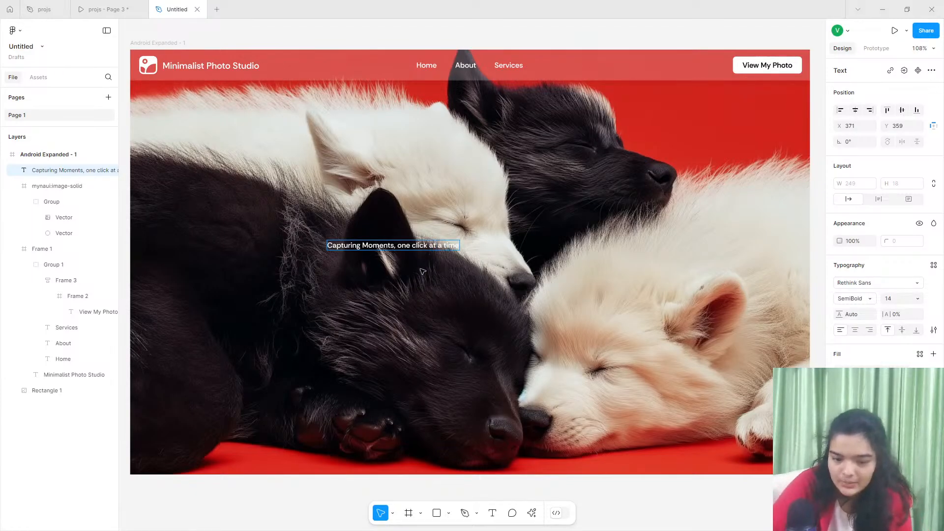
{"action": "key", "text": "Escape"}
- Set the headline text to title case and its font size to 84
{"action": "left_click", "coordinate": [933, 329]}
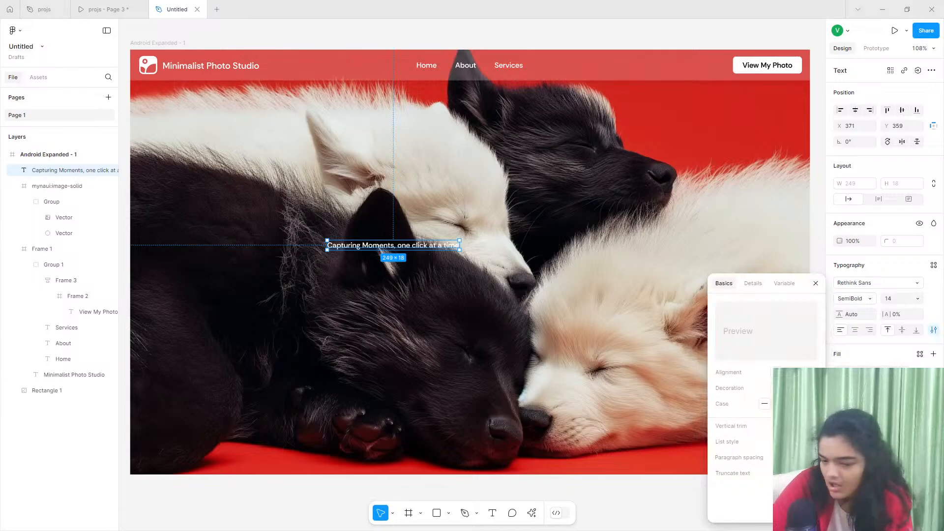
{"action": "left_click", "coordinate": [800, 403]}
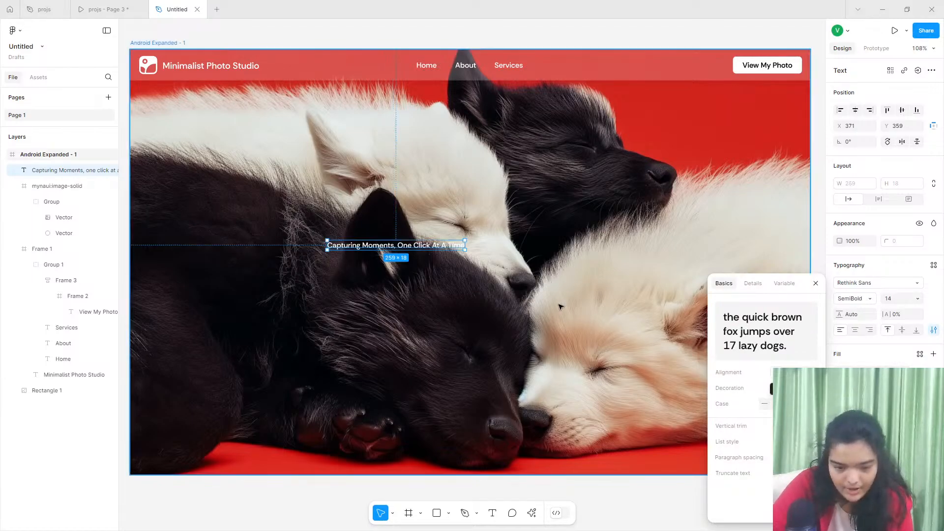
{"action": "left_click", "coordinate": [902, 299]}
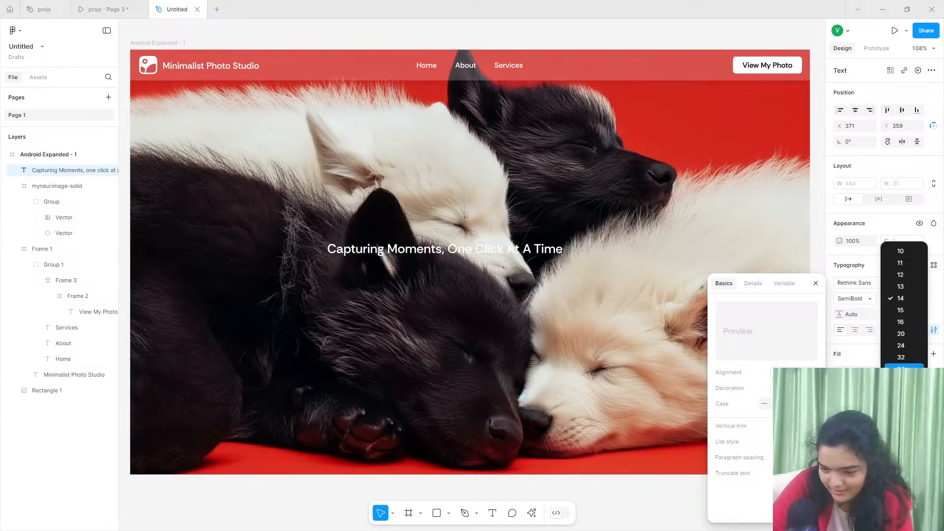
{"action": "left_click", "coordinate": [900, 350]}
{"action": "left_click_drag", "start_coordinate": [530, 284], "coordinate": [411, 231]}
{"action": "left_click", "coordinate": [883, 295]}
{"action": "left_click_drag", "start_coordinate": [884, 297], "coordinate": [893, 299]}
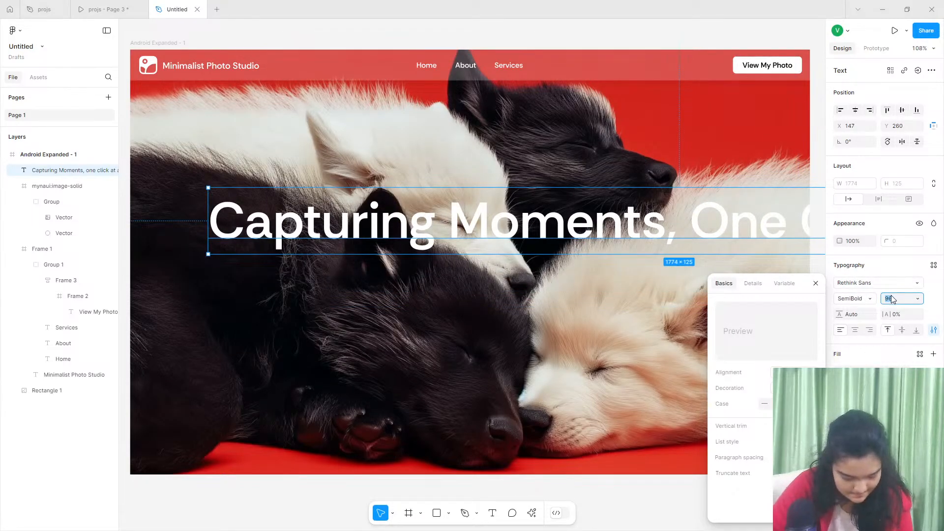
{"action": "type", "text": "84"}
{"action": "key", "text": "Return"}
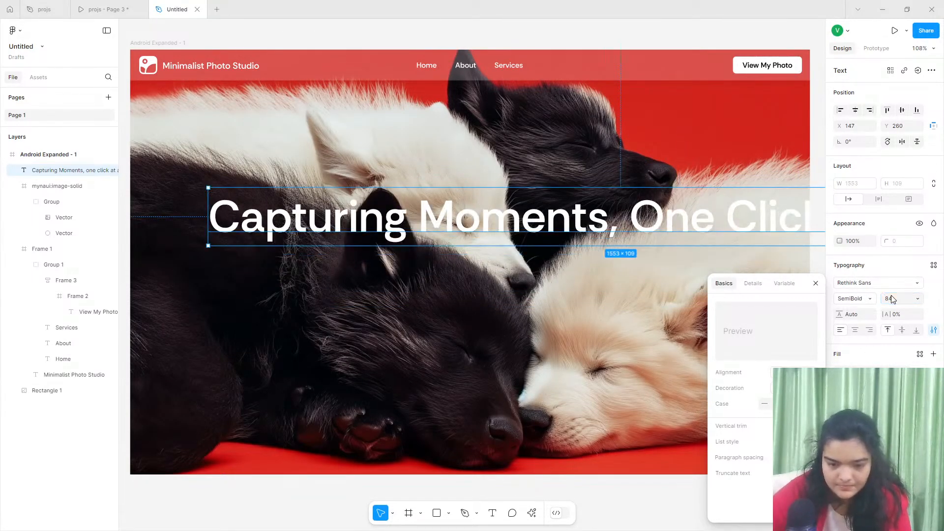
- Try font size 72 for the headline
{"action": "scroll", "coordinate": [584, 225], "scroll_direction": "down", "scroll_amount": 1}
{"action": "scroll", "coordinate": [584, 225], "scroll_direction": "down", "scroll_amount": 3}
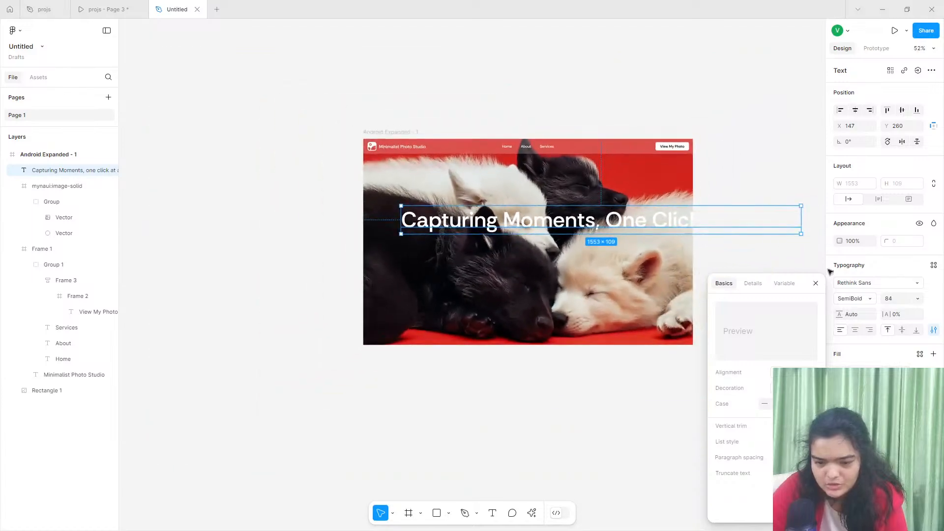
{"action": "left_click", "coordinate": [888, 298]}
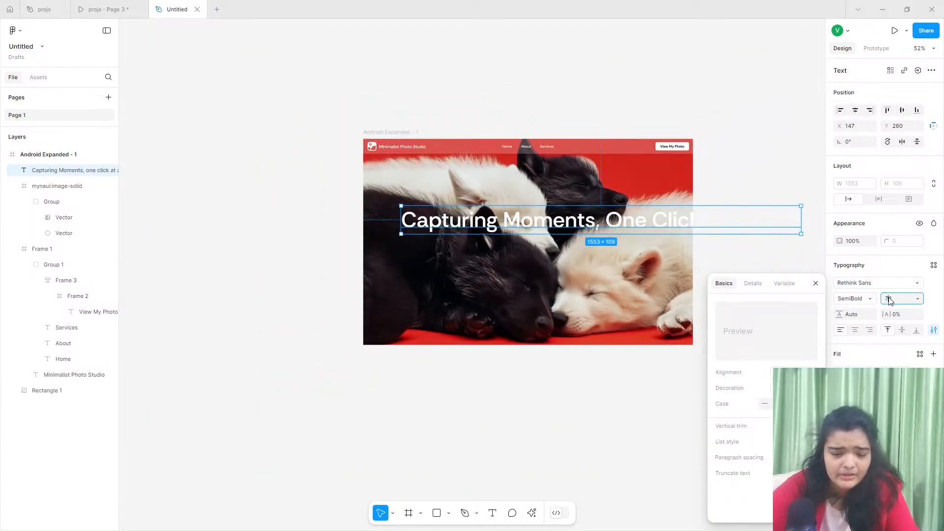
{"action": "type", "text": "72"}
{"action": "key", "text": "Return"}
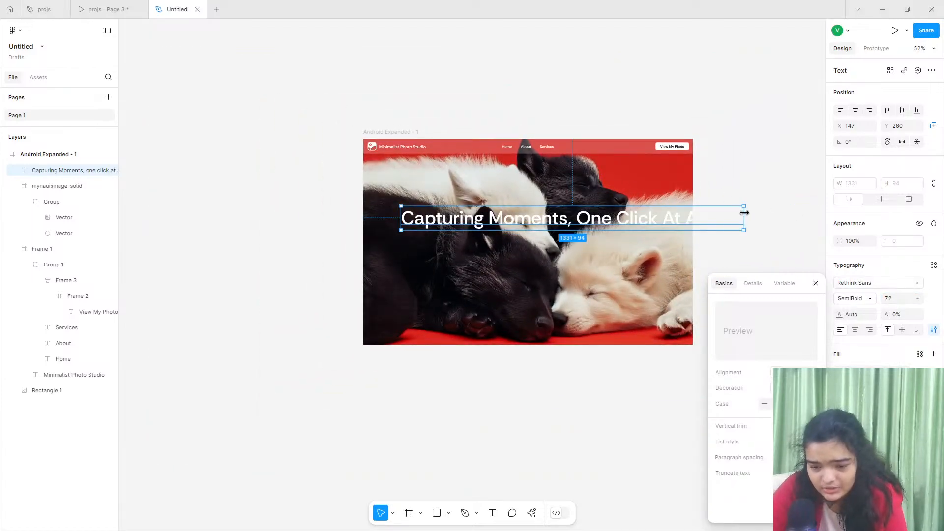
- Center-align the headline text and narrow its box to 718 in the middle of the hero so it wraps onto two lines
{"action": "left_click_drag", "start_coordinate": [680, 223], "coordinate": [627, 224]}
{"action": "left_click", "coordinate": [855, 329]}
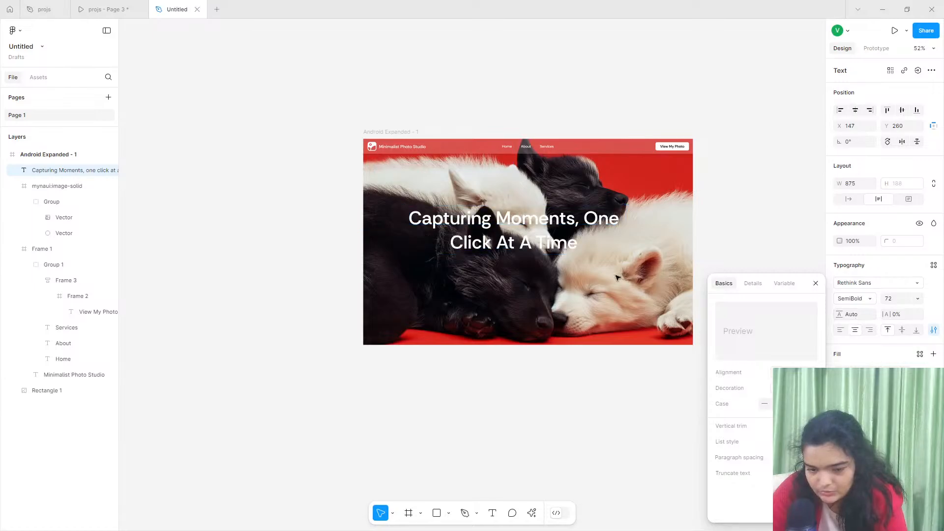
{"action": "left_click_drag", "start_coordinate": [540, 247], "coordinate": [545, 264]}
{"action": "left_click_drag", "start_coordinate": [630, 247], "coordinate": [573, 240]}
- Set the headline's font size to 84 and its weight to Bold
{"action": "left_click", "coordinate": [892, 299]}
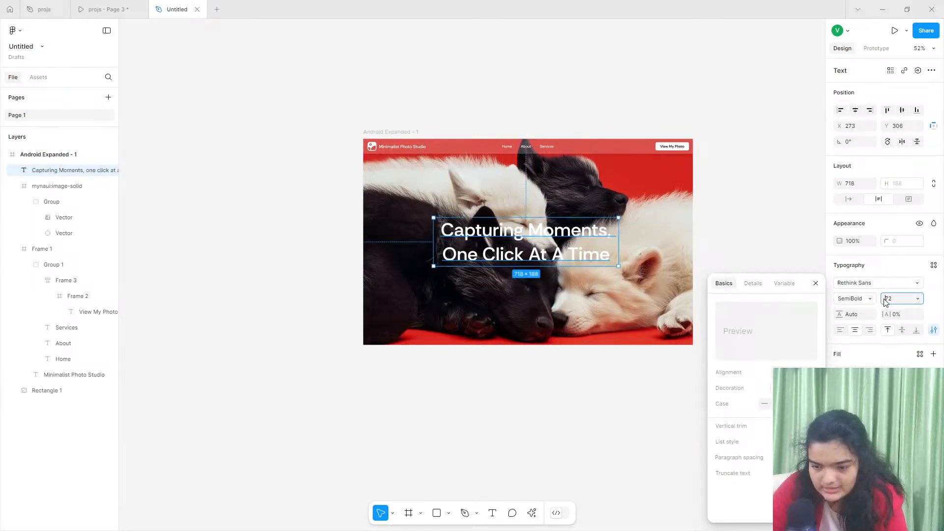
{"action": "type", "text": "8"}
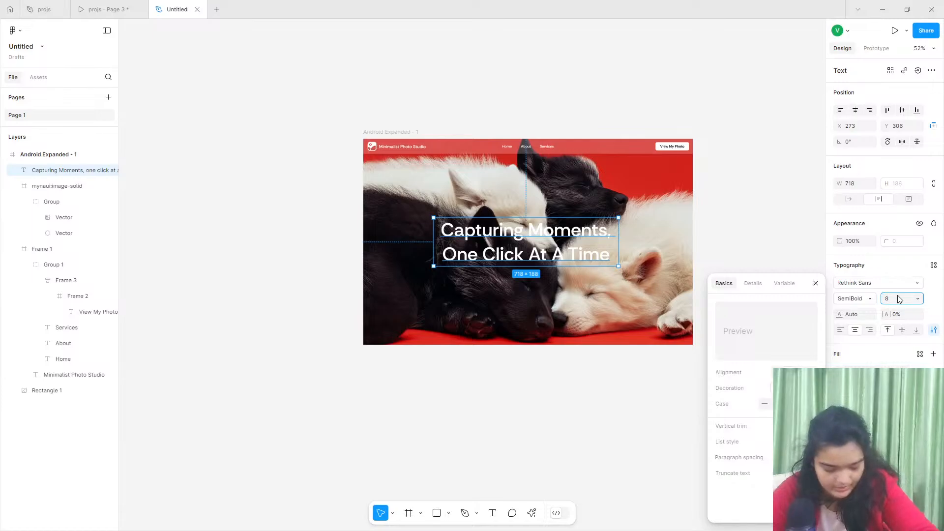
{"action": "type", "text": "4"}
{"action": "key", "text": "Return"}
{"action": "left_click", "coordinate": [864, 299]}
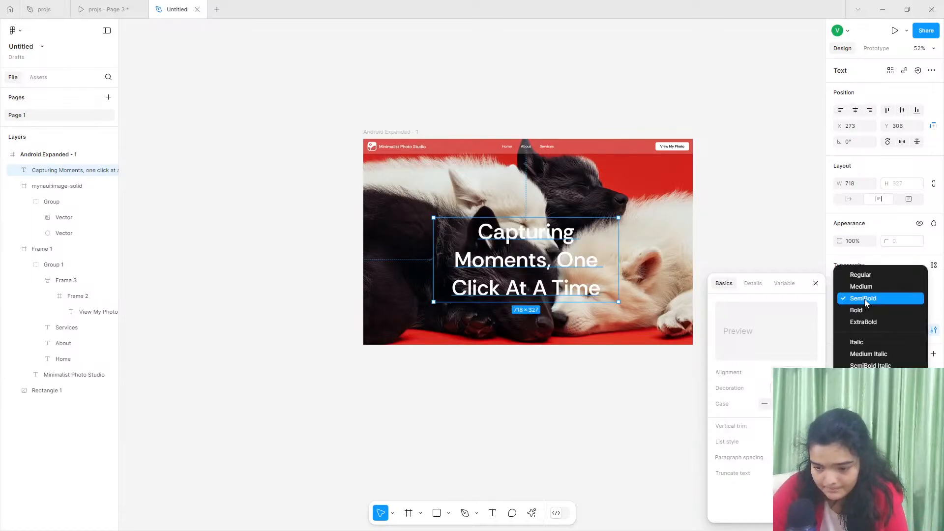
{"action": "left_click", "coordinate": [864, 309]}
- Widen the headline's box to 799, placed at X 233, Y 305, and set its line height to 128%
{"action": "left_click_drag", "start_coordinate": [620, 245], "coordinate": [639, 244]}
{"action": "mouse_move", "coordinate": [529, 257]}
{"action": "left_mouse_down"}
{"action": "mouse_move", "coordinate": [520, 240]}
{"action": "mouse_move", "coordinate": [519, 250]}
{"action": "left_mouse_up"}
{"action": "left_click_drag", "start_coordinate": [839, 314], "coordinate": [703, 252]}
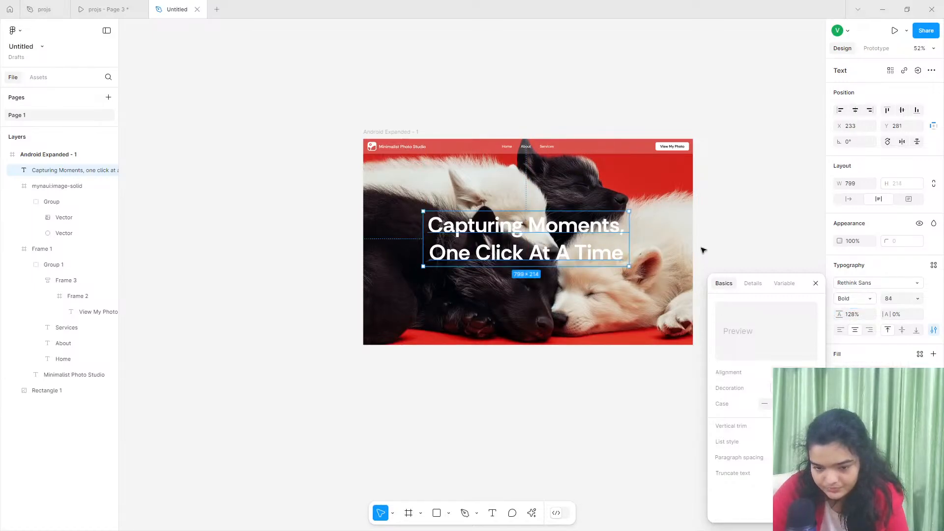
{"action": "left_click_drag", "start_coordinate": [481, 249], "coordinate": [497, 268]}
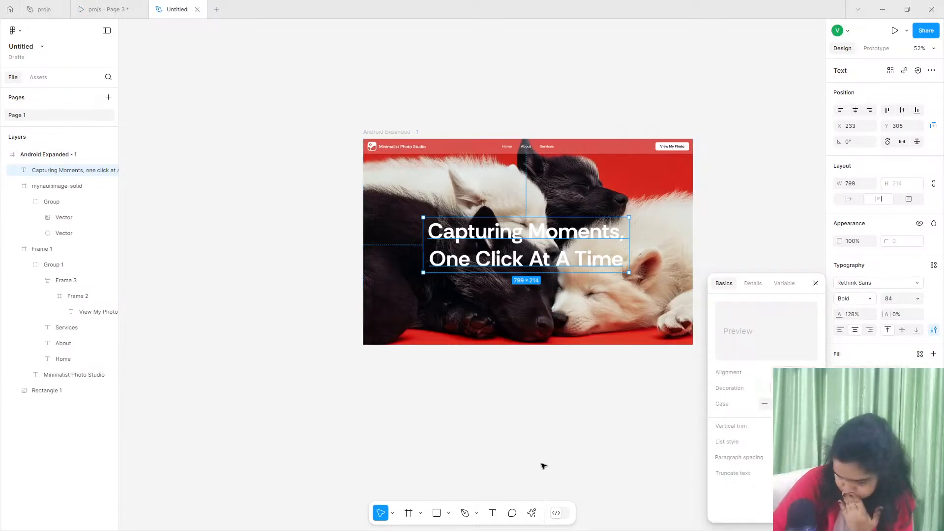
- Draw an ellipse about 858 by 451 over the hero headline, placed at about X 211, Y 187
{"action": "left_click", "coordinate": [448, 512]}
{"action": "left_click", "coordinate": [460, 460]}
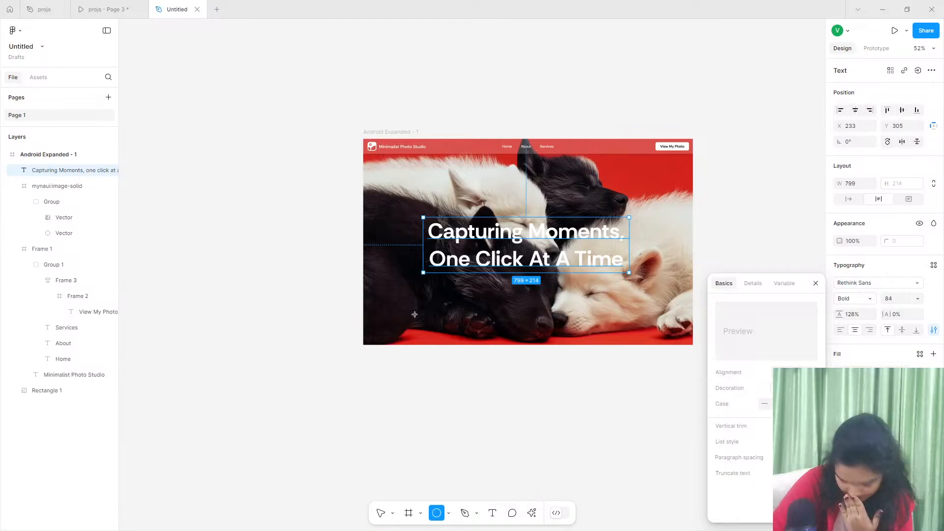
{"action": "left_click_drag", "start_coordinate": [412, 188], "coordinate": [634, 295]}
{"action": "left_click_drag", "start_coordinate": [518, 266], "coordinate": [530, 274]}
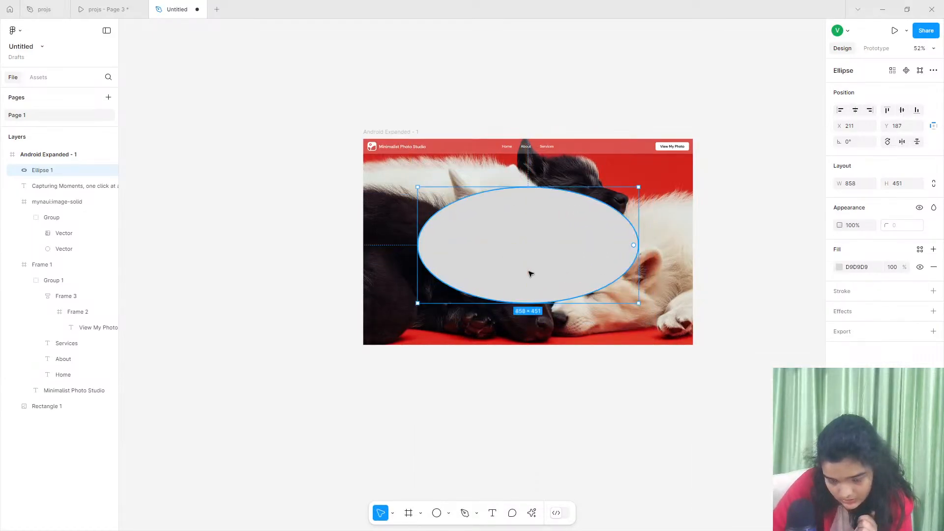
- Fill the ellipse with black 000000 at 13% opacity and move its layer beneath the headline text
{"action": "left_click", "coordinate": [839, 267]}
{"action": "left_click_drag", "start_coordinate": [775, 327], "coordinate": [482, 221]}
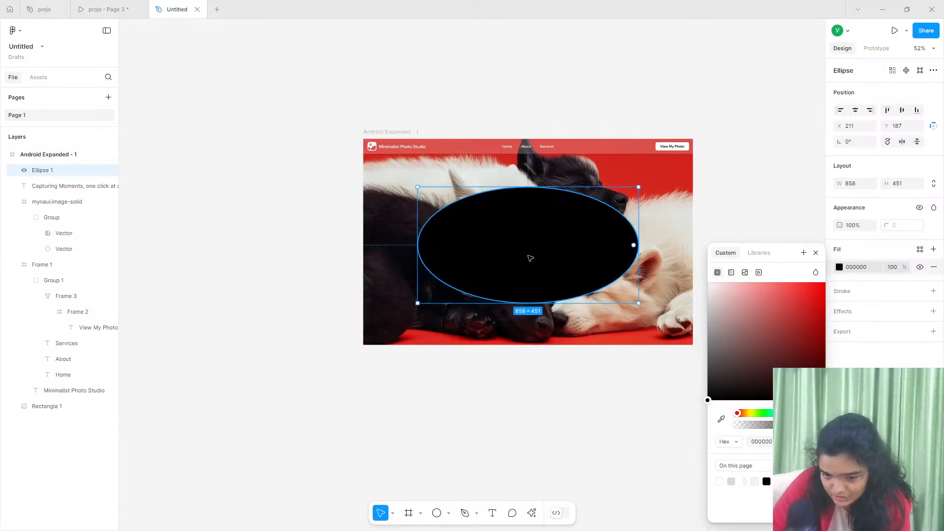
{"action": "left_click_drag", "start_coordinate": [770, 430], "coordinate": [747, 425]}
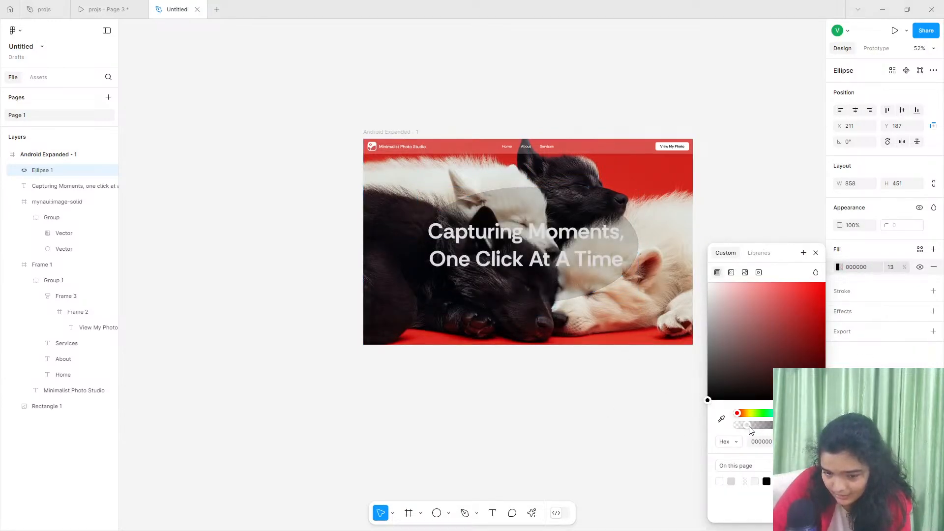
{"action": "left_click_drag", "start_coordinate": [53, 190], "coordinate": [95, 206]}
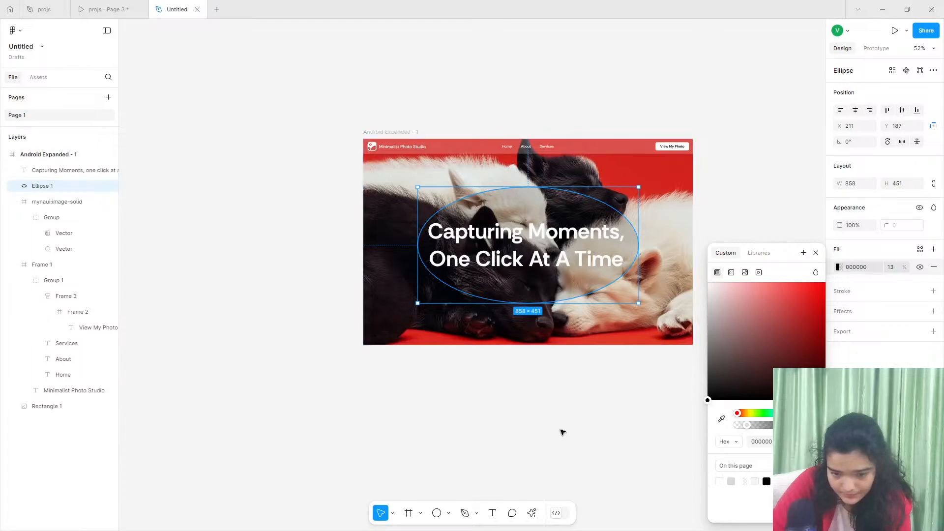
- Add an effect to the ellipse behind the headline and set its type to Layer blur
{"action": "left_click", "coordinate": [933, 311]}
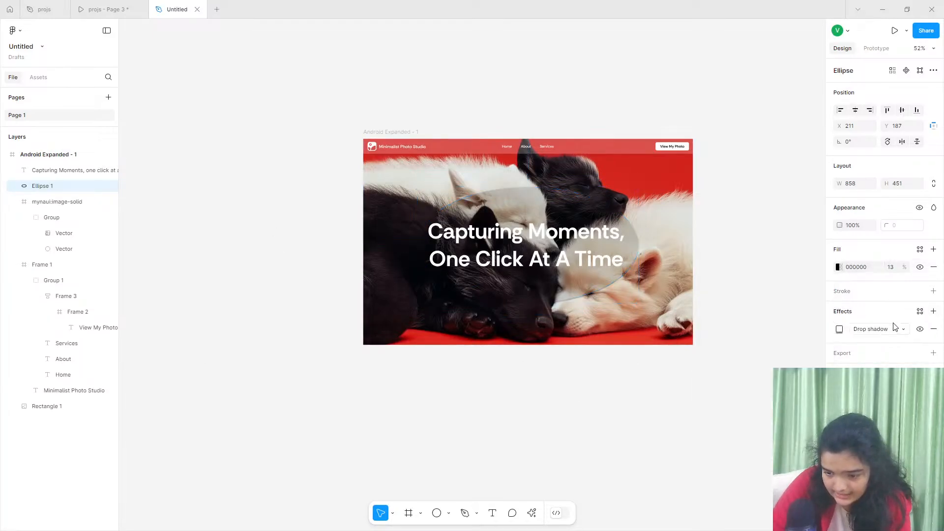
{"action": "left_click", "coordinate": [889, 329]}
{"action": "left_click", "coordinate": [880, 341]}
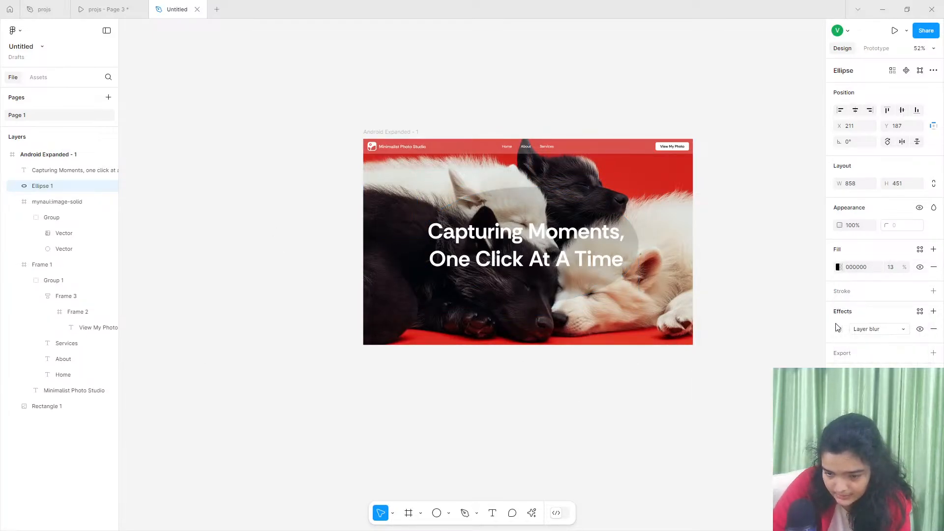
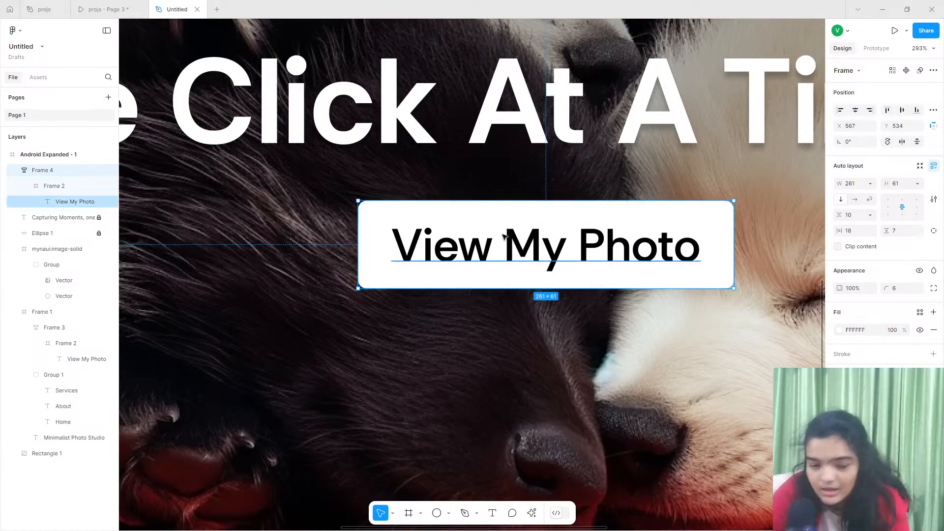
- Change the fill of the hero's View My Photo button to FF3737
{"action": "left_click", "coordinate": [840, 331]}
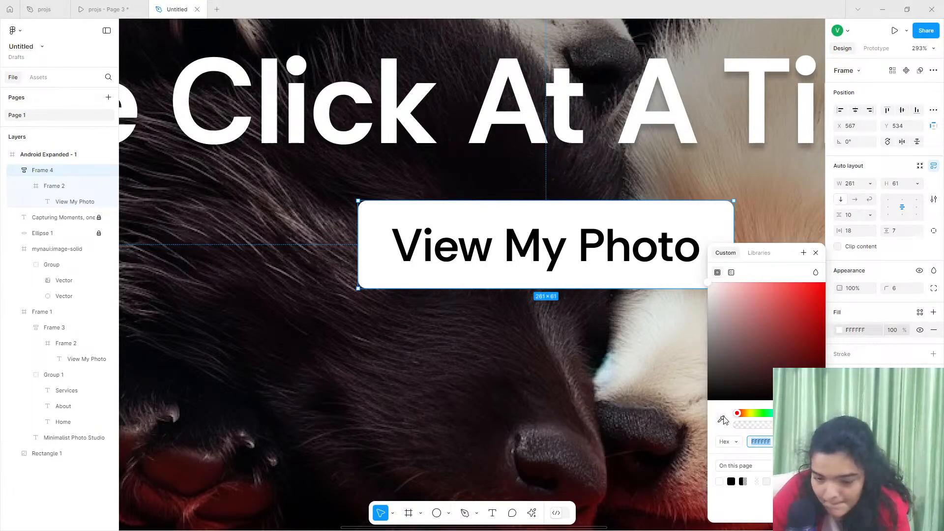
{"action": "scroll", "coordinate": [639, 307], "scroll_direction": "down", "scroll_amount": 3}
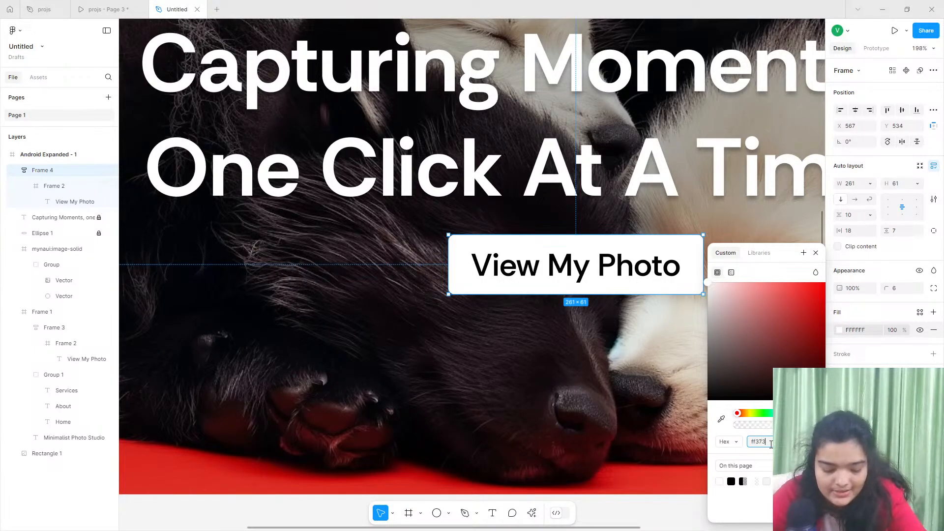
{"action": "type", "text": "ff3737"}
{"action": "key", "text": "Return"}
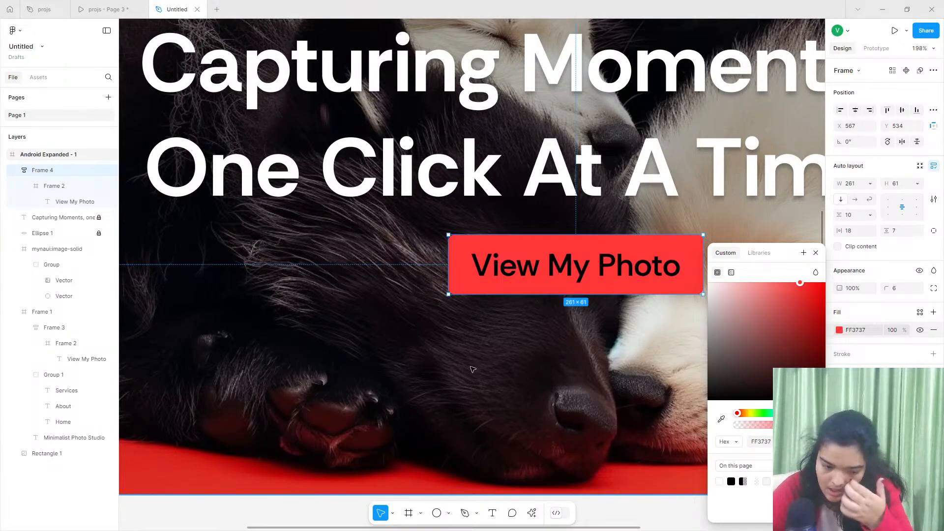
- Recolour the View My Photo label inside the hero button to white FFFFFF
{"action": "double_click", "coordinate": [521, 270]}
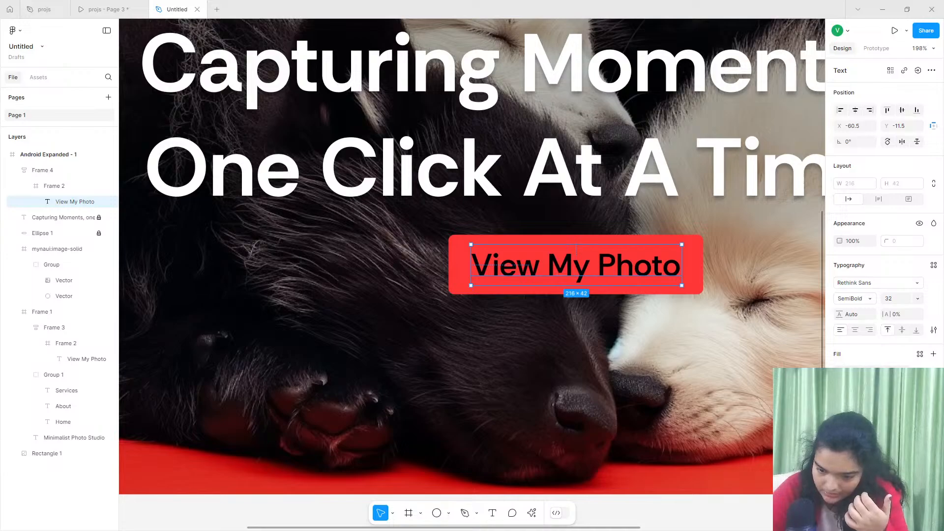
{"action": "left_click", "coordinate": [841, 370]}
{"action": "left_click_drag", "start_coordinate": [795, 334], "coordinate": [573, 279]}
{"action": "scroll", "coordinate": [573, 279], "scroll_direction": "down", "scroll_amount": 1}
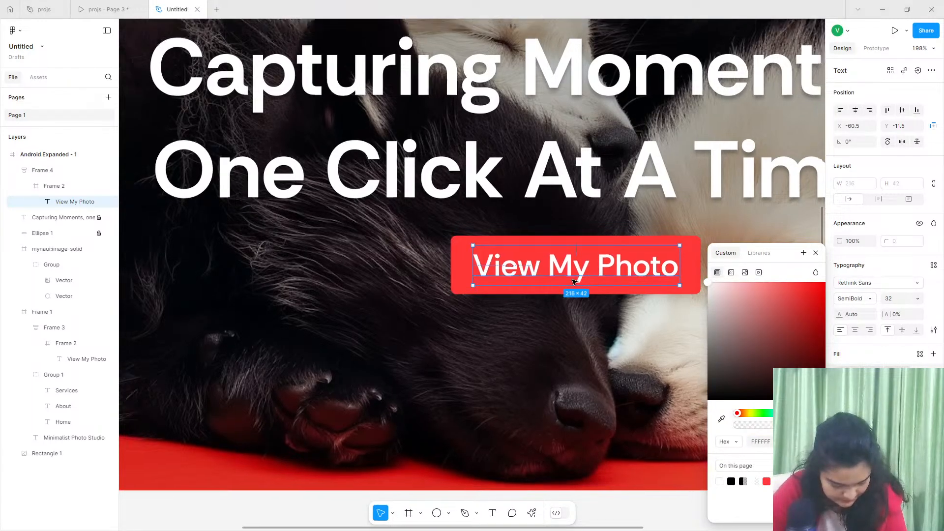
{"action": "scroll", "coordinate": [573, 280], "scroll_direction": "down", "scroll_amount": 3}
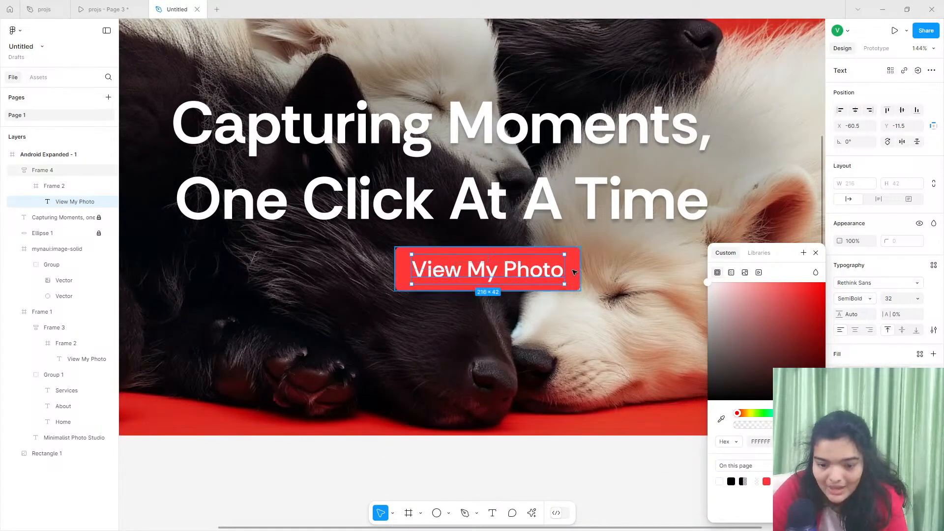
- Set the hero button label's line height to 131.4% and the button's horizontal padding to 44
{"action": "left_click", "coordinate": [548, 274]}
{"action": "double_click", "coordinate": [540, 271]}
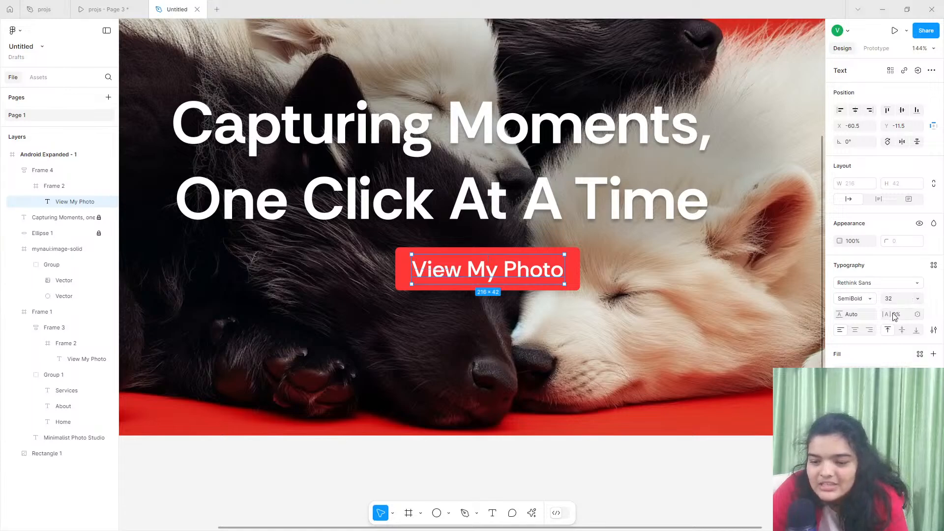
{"action": "left_click_drag", "start_coordinate": [837, 318], "coordinate": [887, 314]}
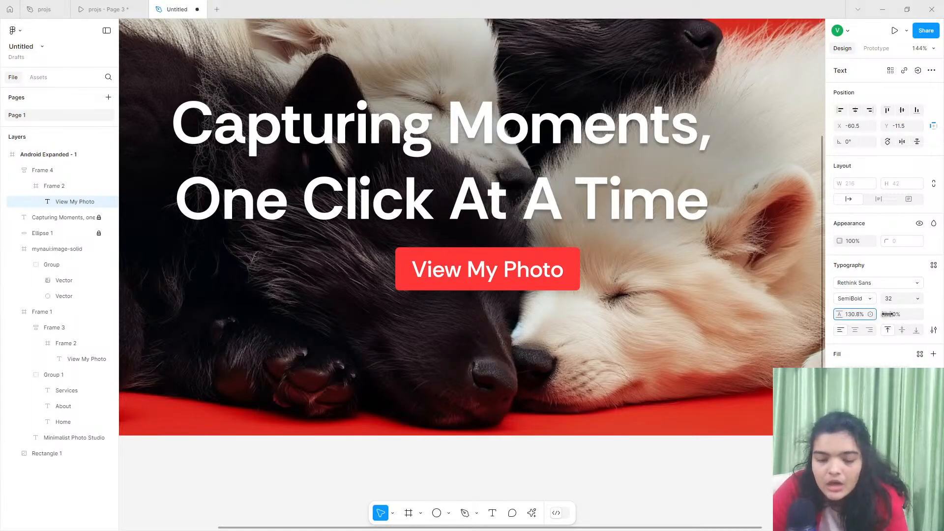
{"action": "left_click", "coordinate": [407, 264]}
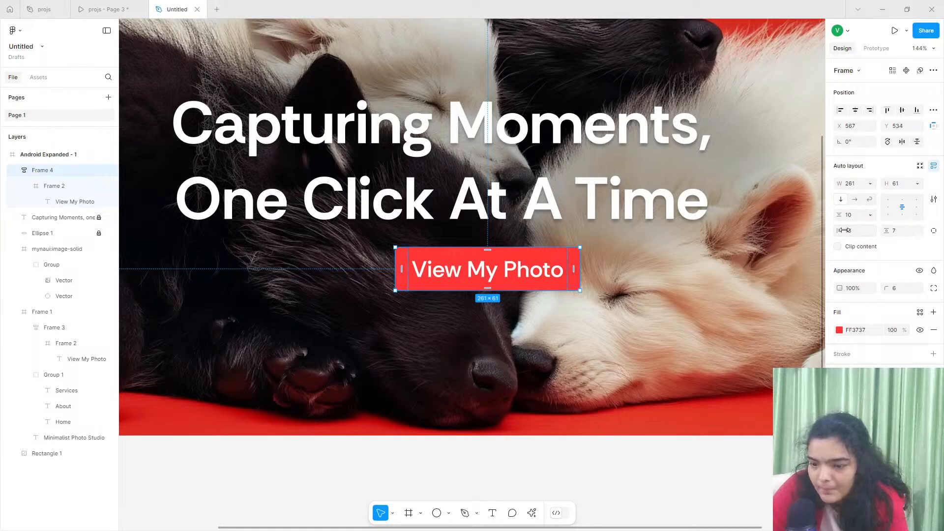
{"action": "left_click_drag", "start_coordinate": [844, 230], "coordinate": [851, 231]}
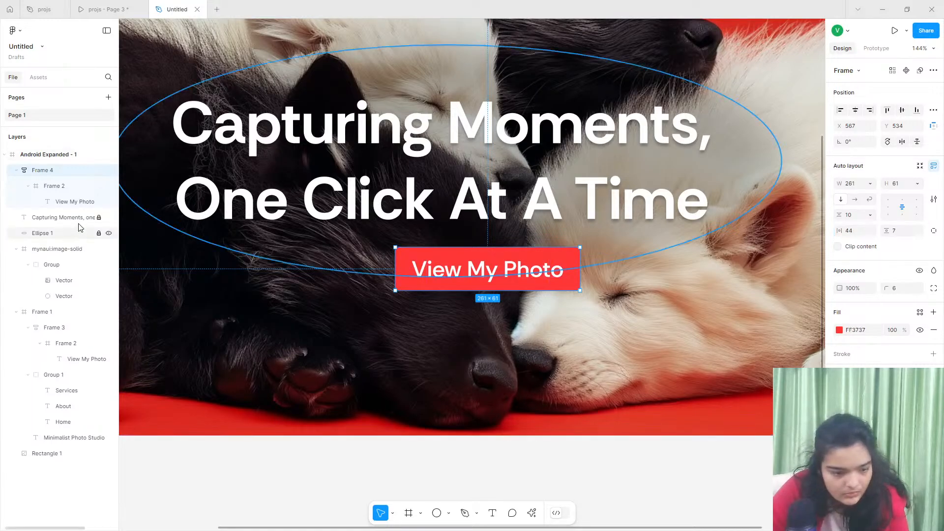
- Take the View My Photo text out of the nested Frame 2, directly into Frame 4, and delete the emptied frame
{"action": "left_click", "coordinate": [66, 189]}
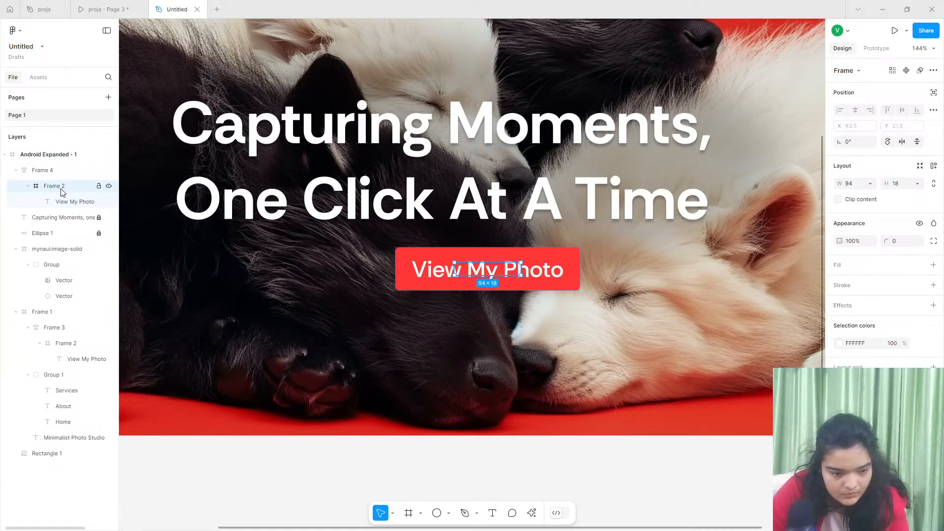
{"action": "left_click_drag", "start_coordinate": [69, 201], "coordinate": [73, 184]}
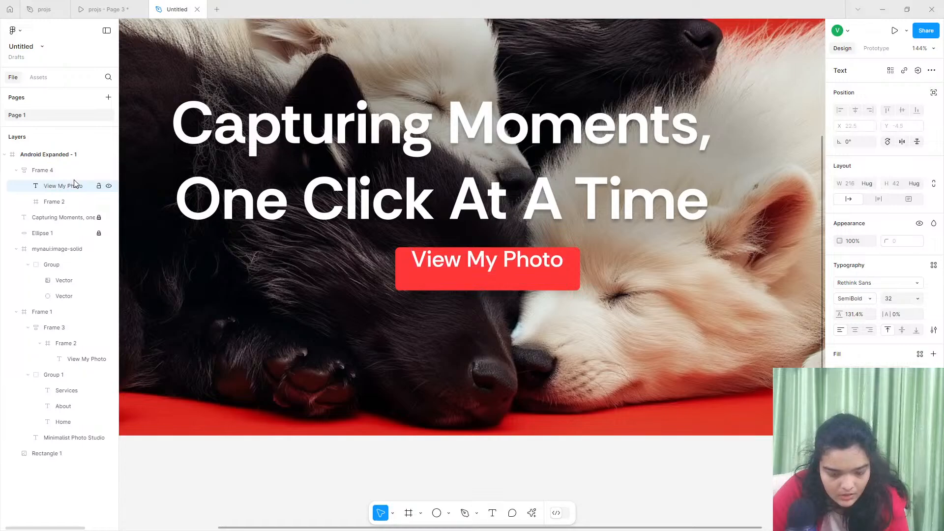
{"action": "left_click", "coordinate": [73, 201]}
{"action": "key", "text": "Delete"}
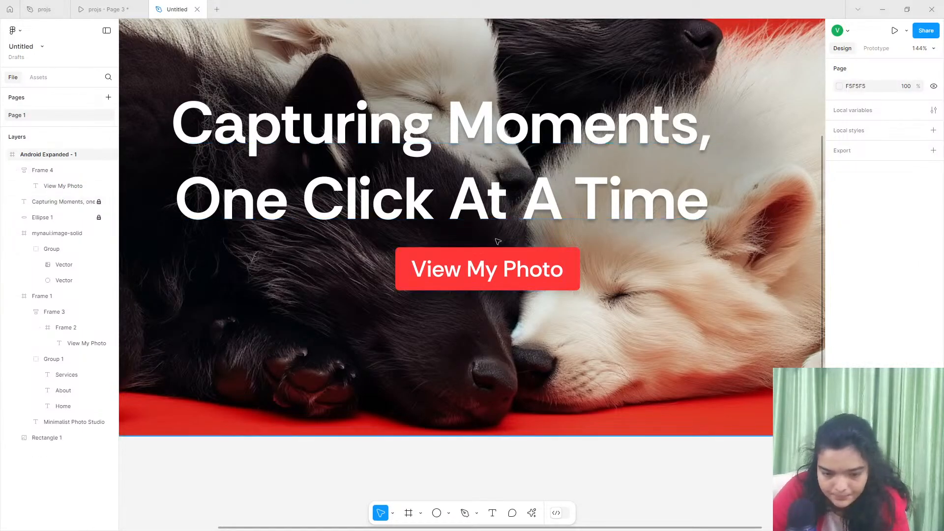
- Make the hero button's width hug its contents and set its horizontal padding to 41
{"action": "left_click", "coordinate": [496, 253]}
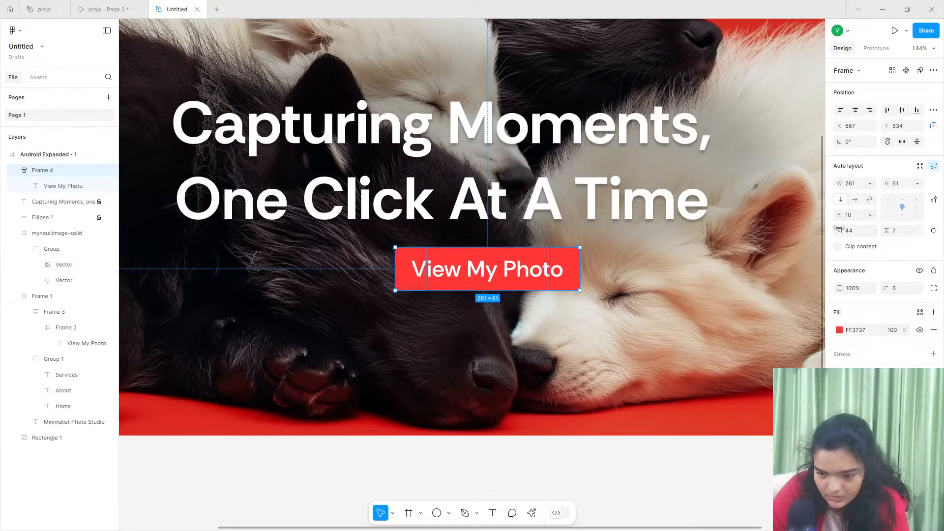
{"action": "left_click_drag", "start_coordinate": [840, 228], "coordinate": [704, 237]}
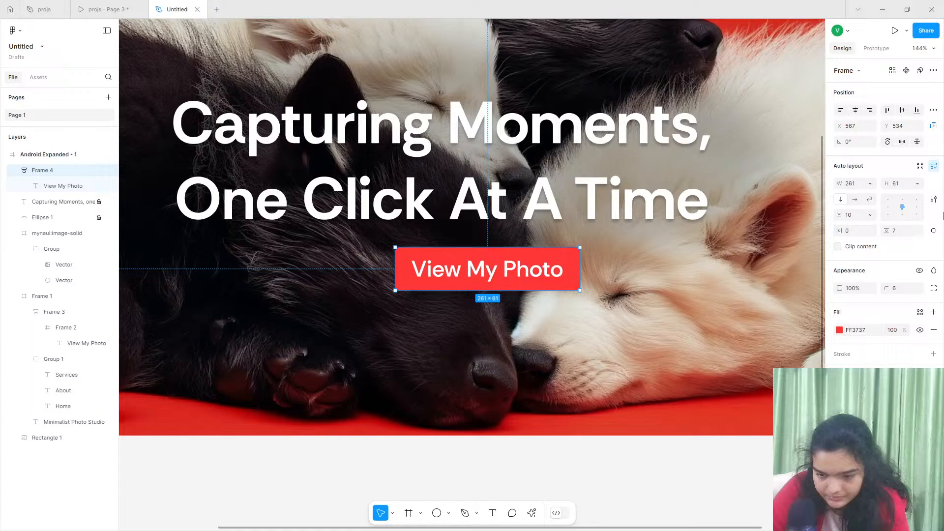
{"action": "left_click", "coordinate": [869, 183]}
{"action": "left_click", "coordinate": [860, 195]}
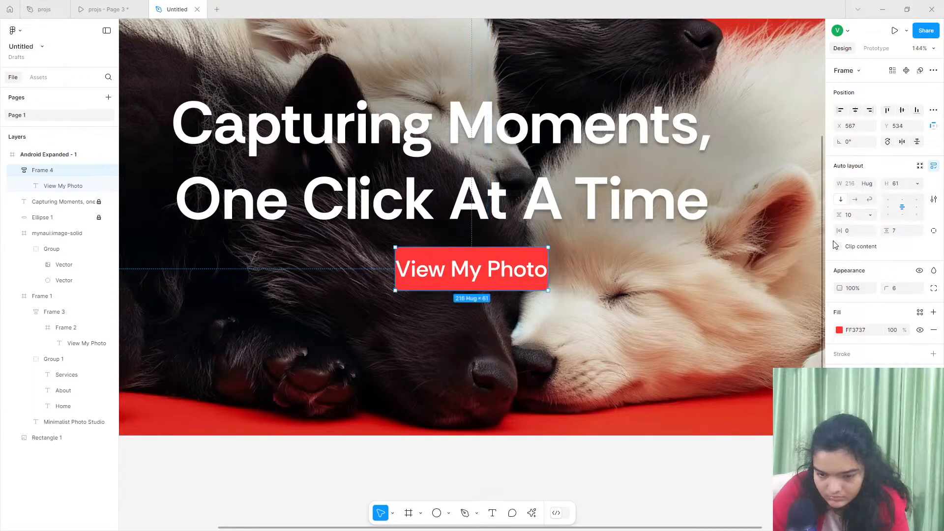
{"action": "left_click_drag", "start_coordinate": [839, 231], "coordinate": [894, 231]}
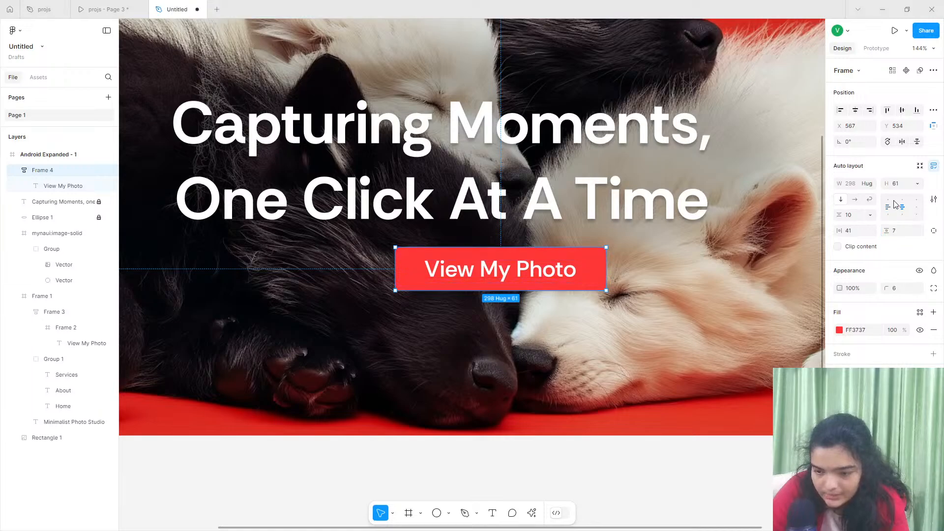
- Make the hero button's height hug its contents and set its vertical padding to 16
{"action": "left_click", "coordinate": [917, 184]}
{"action": "left_click", "coordinate": [865, 194]}
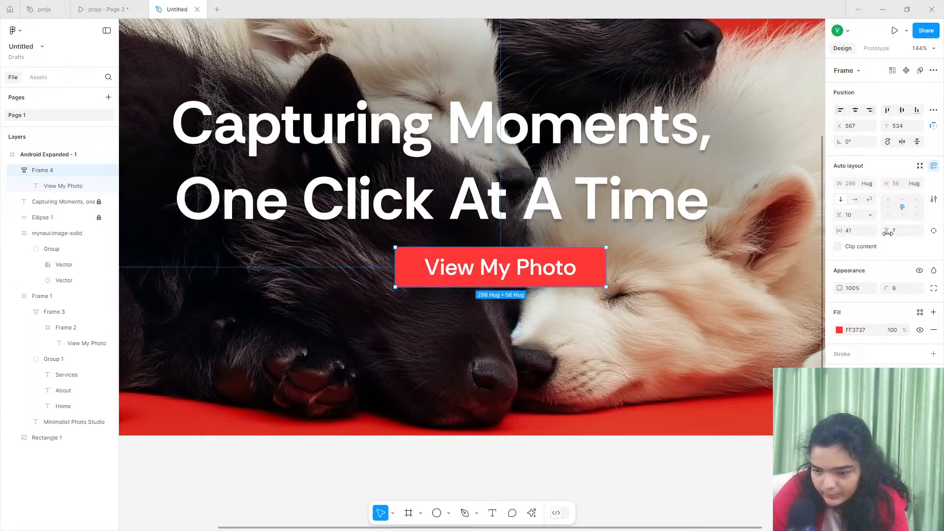
{"action": "left_click_drag", "start_coordinate": [887, 232], "coordinate": [898, 231]}
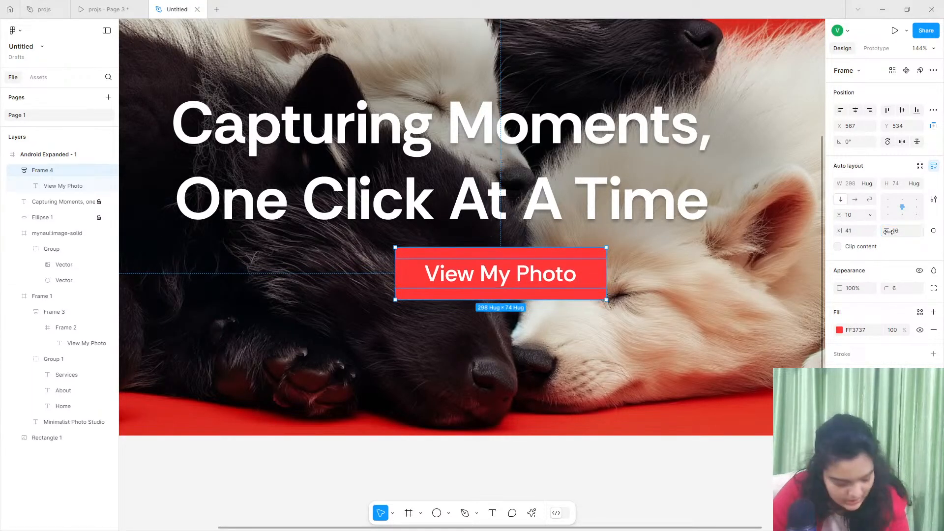
- Move the hero button up under the headline to about X 535, Y 512
{"action": "scroll", "coordinate": [460, 258], "scroll_direction": "down", "scroll_amount": 2}
{"action": "scroll", "coordinate": [454, 257], "scroll_direction": "left", "scroll_amount": 2}
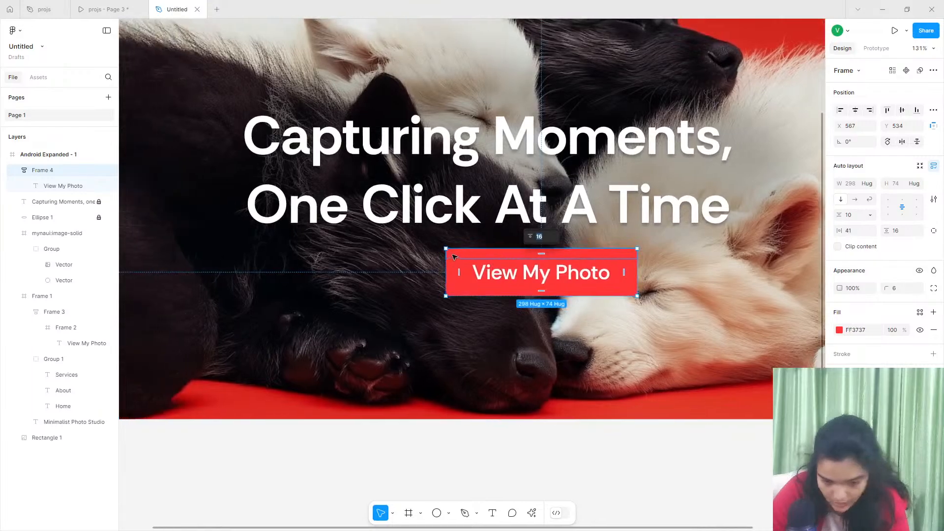
{"action": "left_click_drag", "start_coordinate": [547, 271], "coordinate": [527, 256]}
{"action": "scroll", "coordinate": [526, 254], "scroll_direction": "down", "scroll_amount": 5}
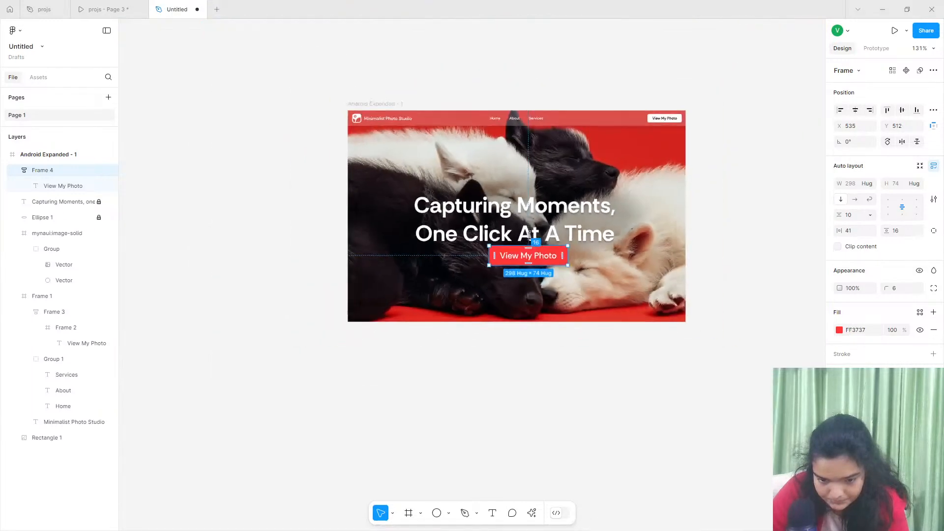
{"action": "scroll", "coordinate": [529, 236], "scroll_direction": "up", "scroll_amount": 1}
{"action": "left_click", "coordinate": [525, 234]}
{"action": "double_click", "coordinate": [524, 233]}
{"action": "double_click", "coordinate": [524, 233]}
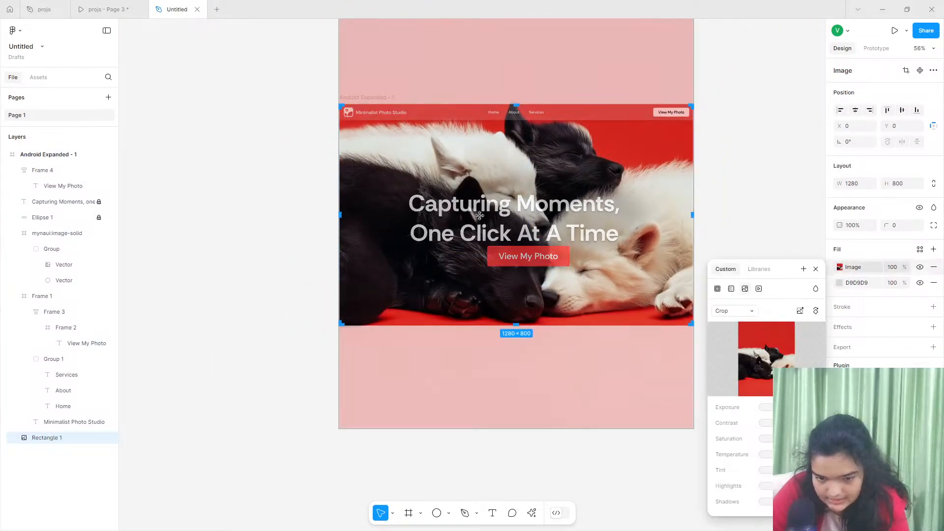
{"action": "key", "text": "Escape"}
{"action": "left_click", "coordinate": [302, 185]}
- Change the hero button's fill to black 000000
{"action": "left_click", "coordinate": [525, 256]}
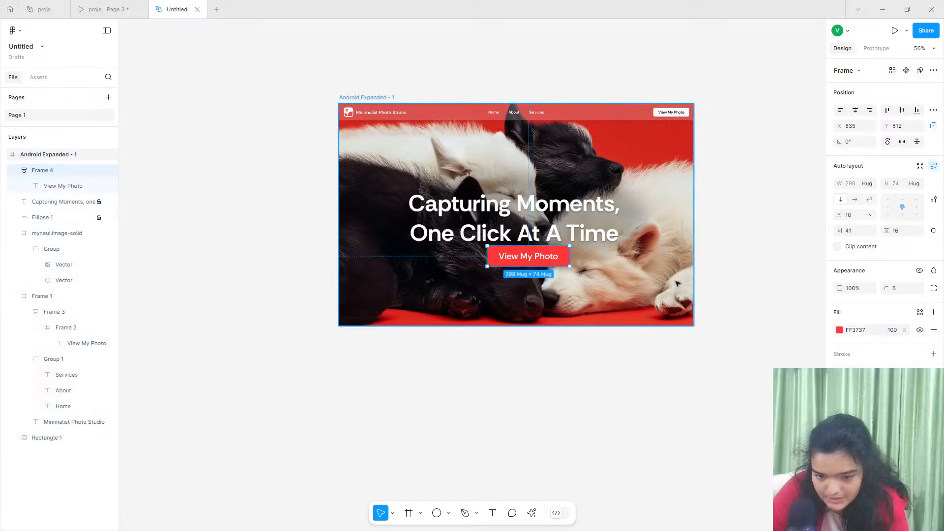
{"action": "left_click", "coordinate": [839, 329]}
{"action": "left_click_drag", "start_coordinate": [773, 321], "coordinate": [708, 415]}
{"action": "left_click", "coordinate": [518, 234]}
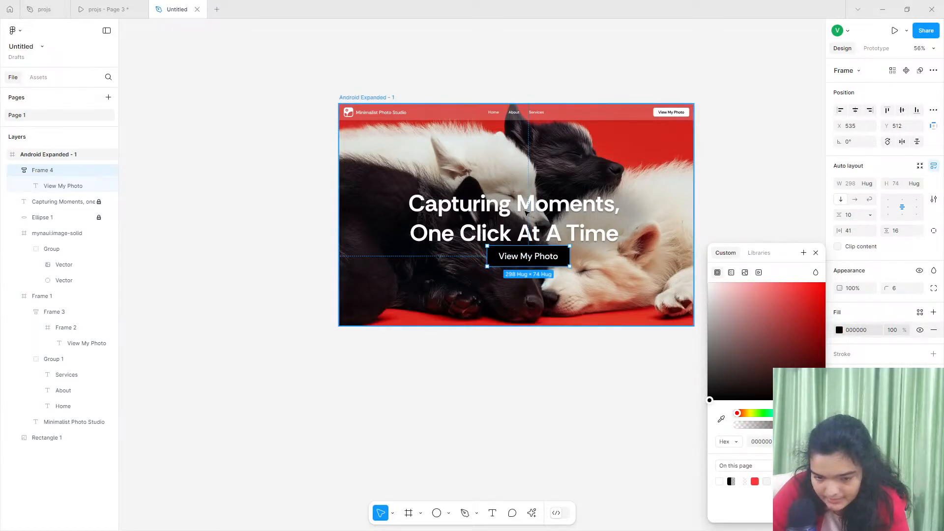
- Centre the hero button beneath the headline at about X 491, Y 539
{"action": "left_click", "coordinate": [527, 263]}
{"action": "scroll", "coordinate": [527, 263], "scroll_direction": "up", "scroll_amount": 5}
{"action": "left_click_drag", "start_coordinate": [536, 261], "coordinate": [518, 274]}
- Extend the Android Expanded - 1 frame downward to make blank space below the hero image
{"action": "left_click", "coordinate": [617, 373]}
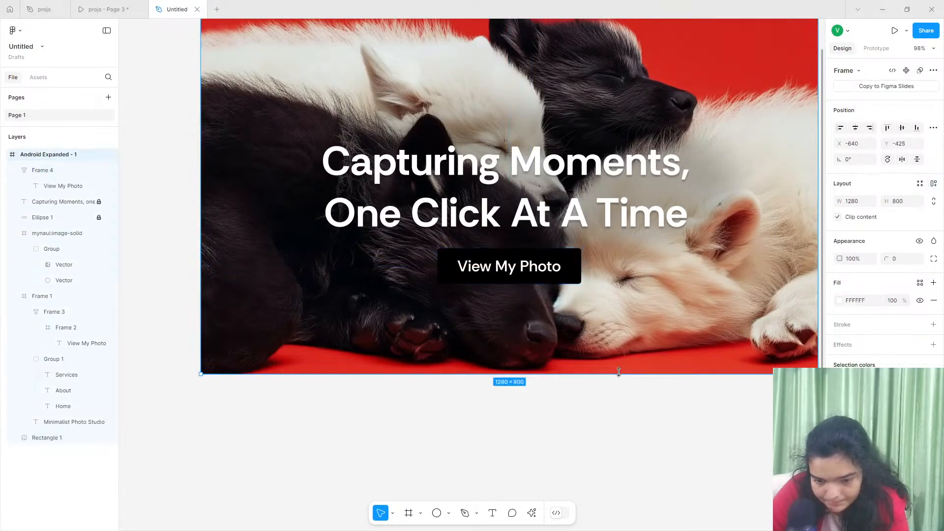
{"action": "left_click_drag", "start_coordinate": [617, 374], "coordinate": [648, 528]}
{"action": "scroll", "coordinate": [565, 253], "scroll_direction": "up", "scroll_amount": 8}
- Unlock the Capturing Moments headline, move it slightly upward, and lock it again
{"action": "double_click", "coordinate": [525, 205]}
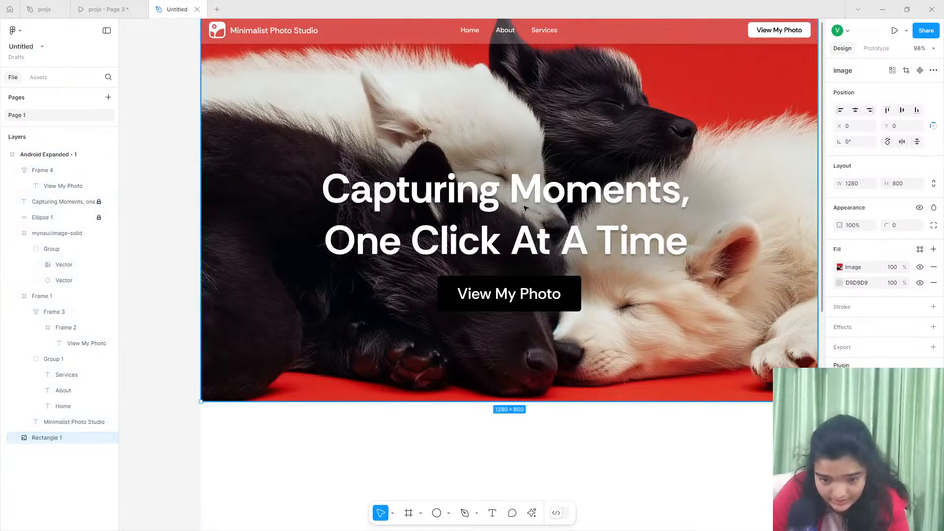
{"action": "left_click", "coordinate": [99, 201]}
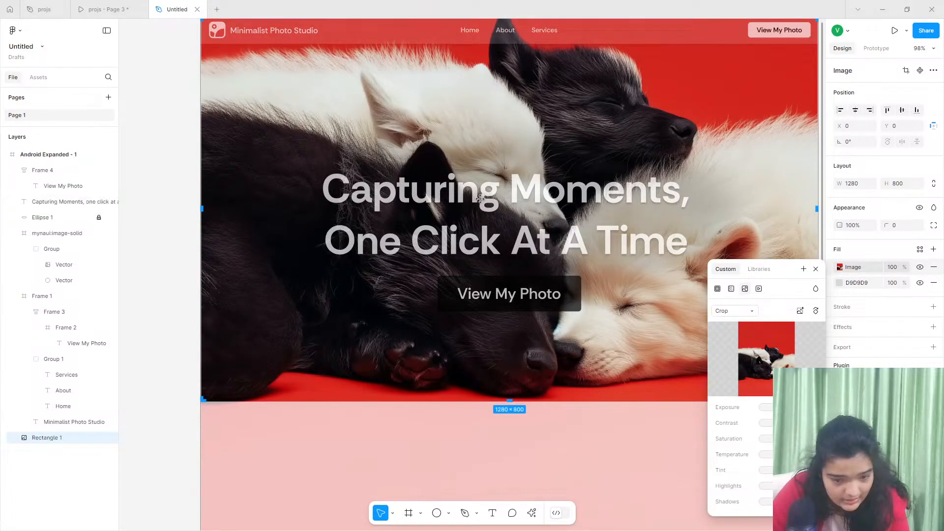
{"action": "key", "text": "Escape"}
{"action": "left_click", "coordinate": [74, 202]}
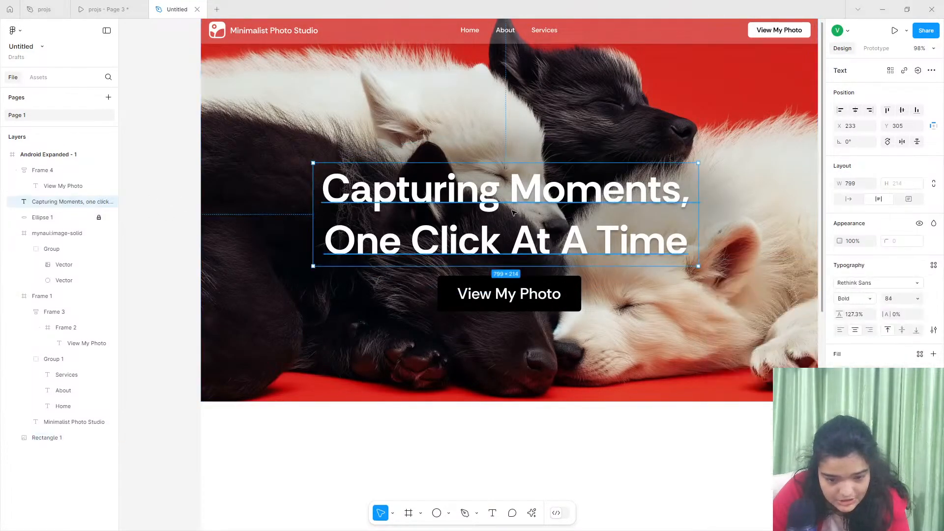
{"action": "left_click_drag", "start_coordinate": [513, 212], "coordinate": [513, 202]}
{"action": "left_click", "coordinate": [410, 278]}
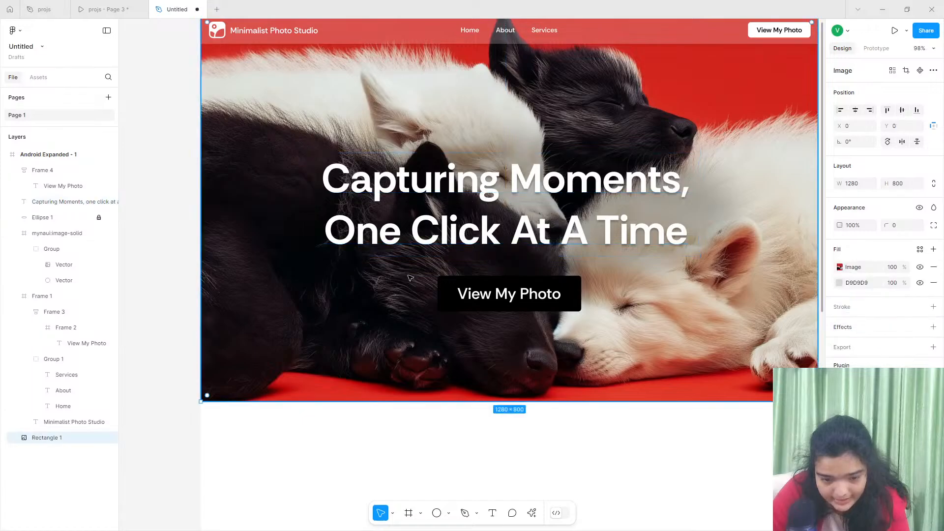
{"action": "left_click", "coordinate": [99, 201]}
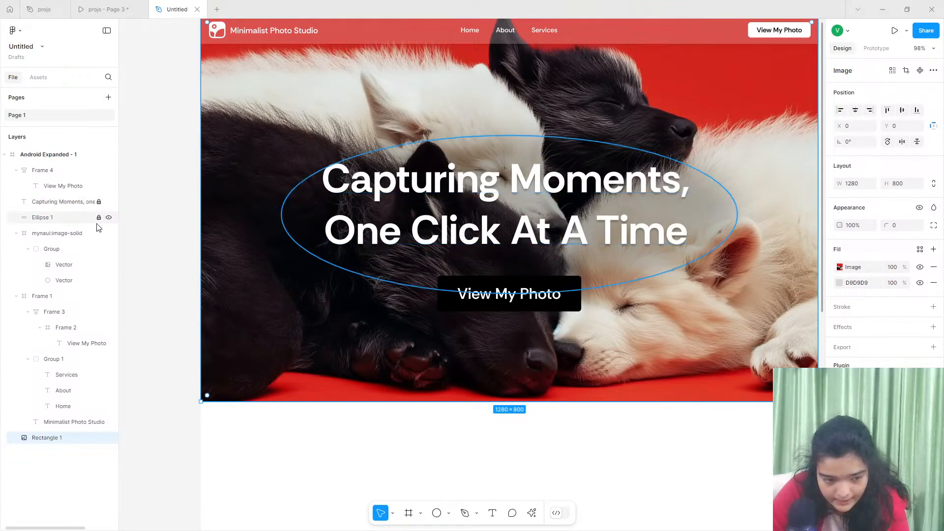
- Unlock the blurred ellipse and shift it upward behind the headline, and raise the hero button to Y 502
{"action": "left_click", "coordinate": [98, 219]}
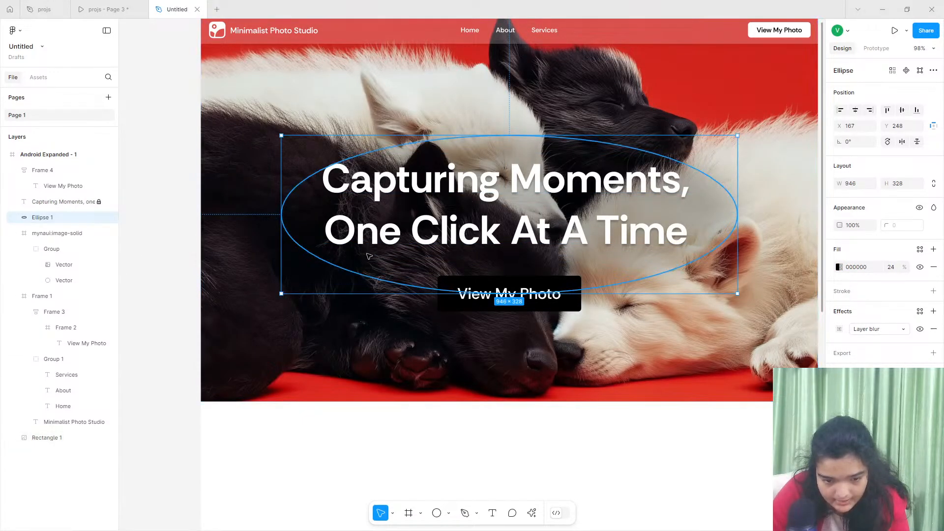
{"action": "left_click_drag", "start_coordinate": [369, 257], "coordinate": [368, 239]}
{"action": "left_click", "coordinate": [500, 290]}
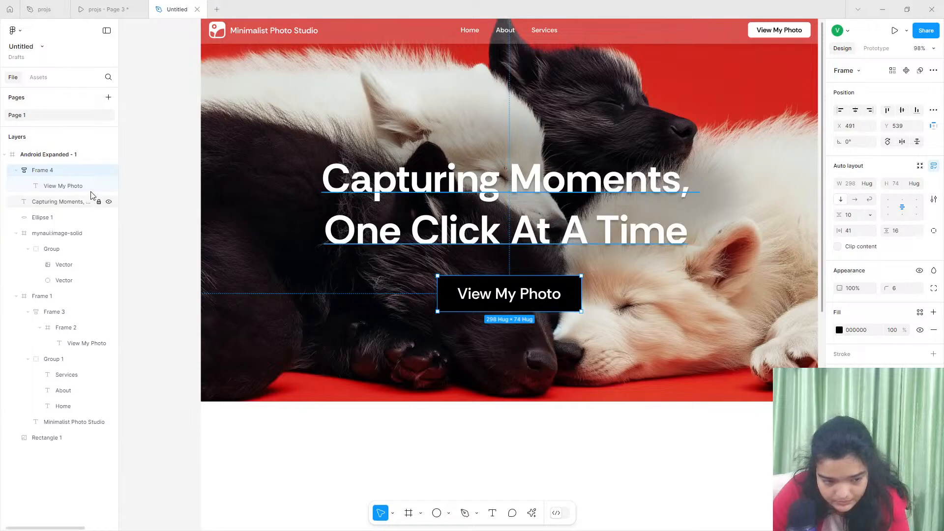
{"action": "left_click_drag", "start_coordinate": [521, 303], "coordinate": [522, 287]}
- Try a white fill with black label text on the hero View My Photo button
{"action": "left_click", "coordinate": [839, 329]}
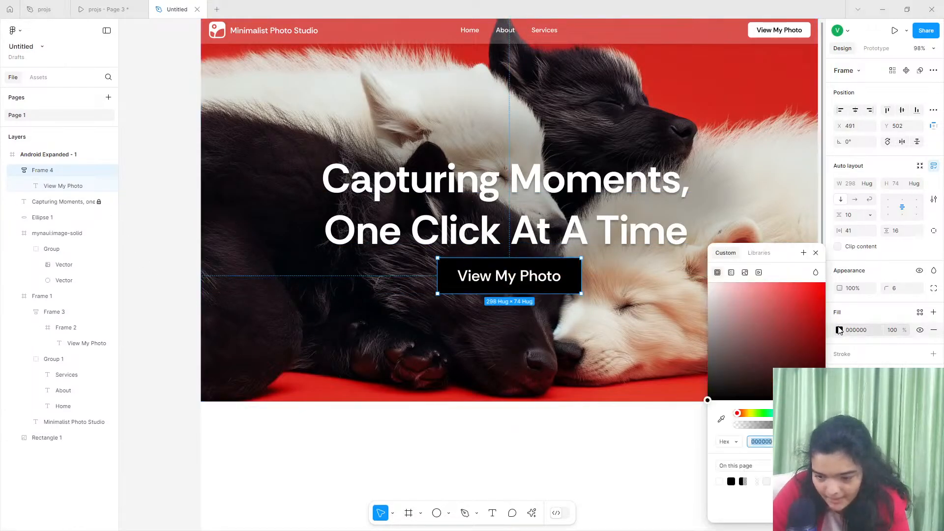
{"action": "left_click_drag", "start_coordinate": [794, 322], "coordinate": [707, 281]}
{"action": "double_click", "coordinate": [528, 279]}
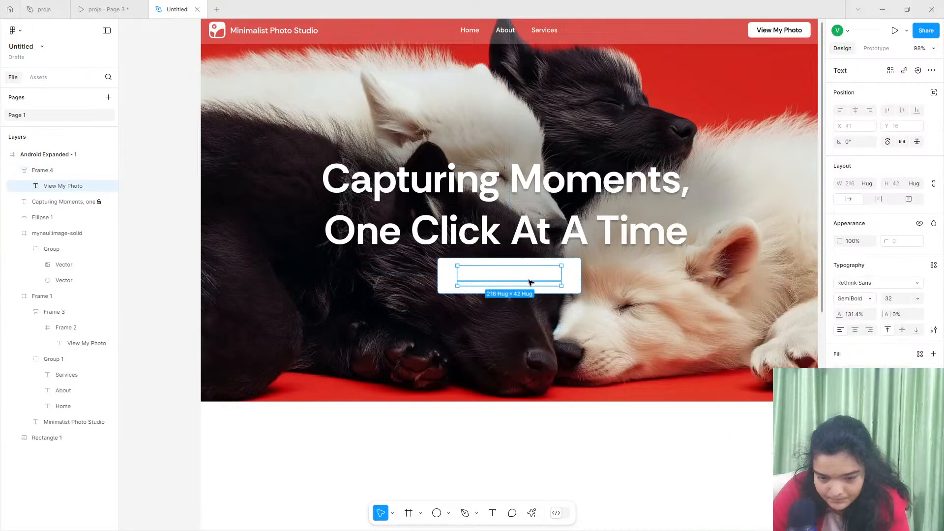
{"action": "left_click", "coordinate": [839, 371]}
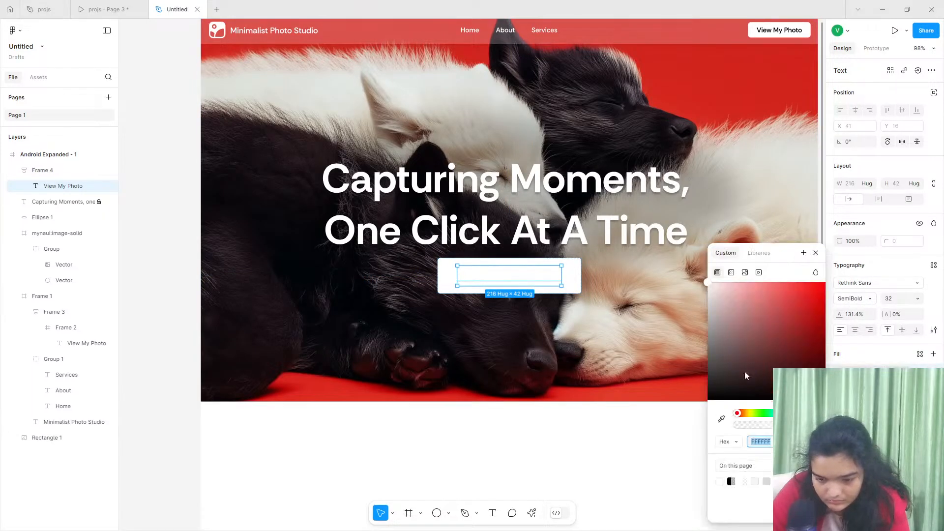
{"action": "left_click_drag", "start_coordinate": [745, 375], "coordinate": [836, 209]}
{"action": "left_click_drag", "start_coordinate": [867, 363], "coordinate": [873, 433]}
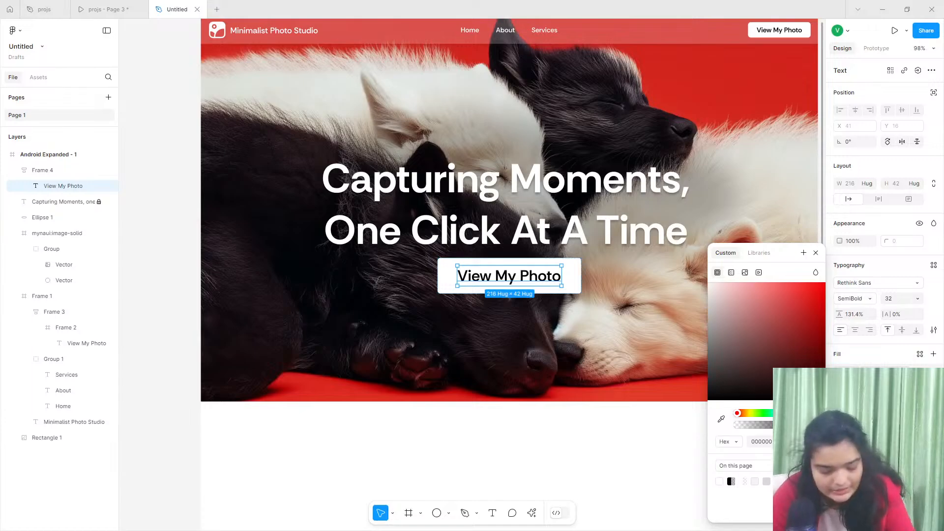
{"action": "key", "text": "ctrl+z"}
{"action": "key", "text": "ctrl+z"}
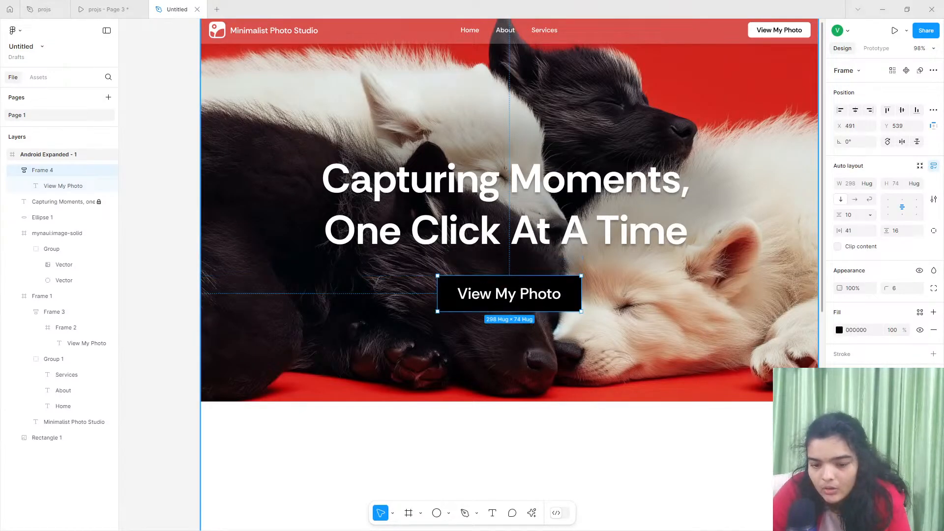
- Check the reference prototype's red button and set the hero button's fill to FF3737
{"action": "left_click", "coordinate": [142, 4]}
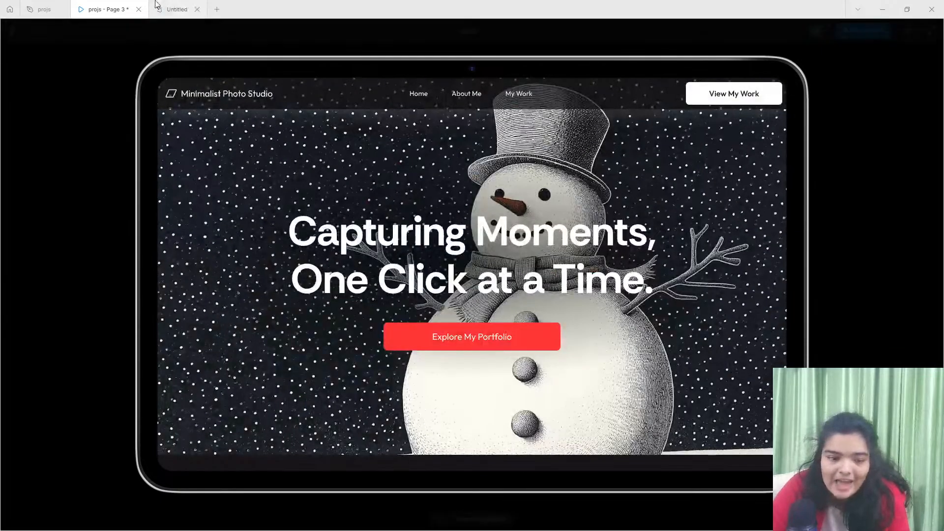
{"action": "left_click", "coordinate": [155, 4]}
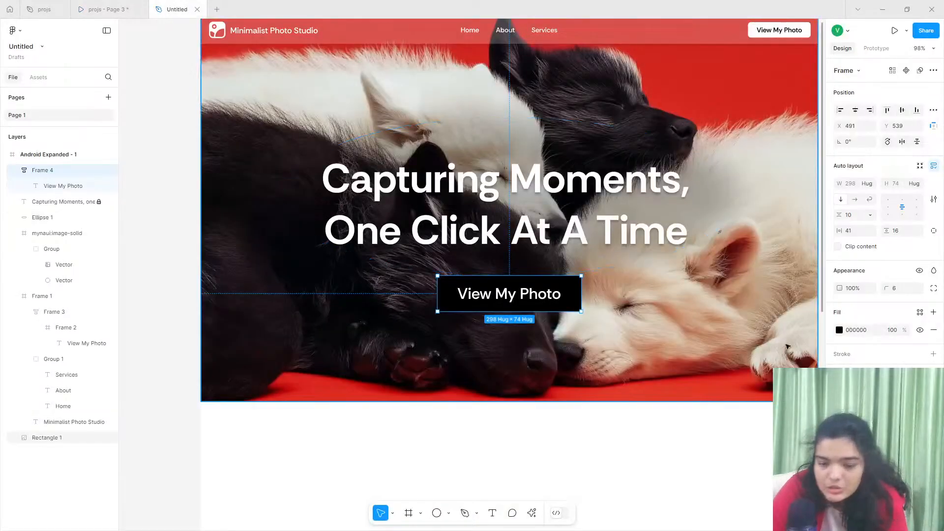
{"action": "left_click", "coordinate": [839, 330]}
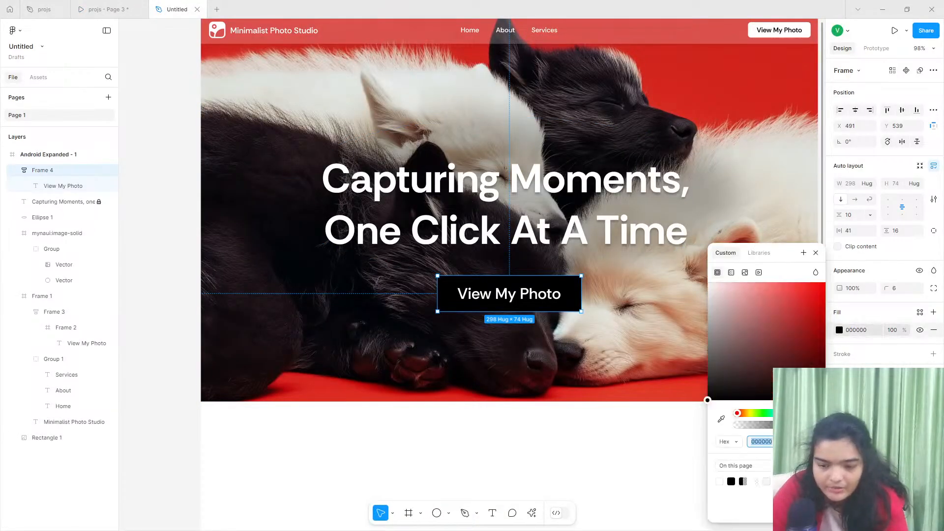
{"action": "left_click", "coordinate": [721, 416]}
{"action": "left_click", "coordinate": [748, 81]}
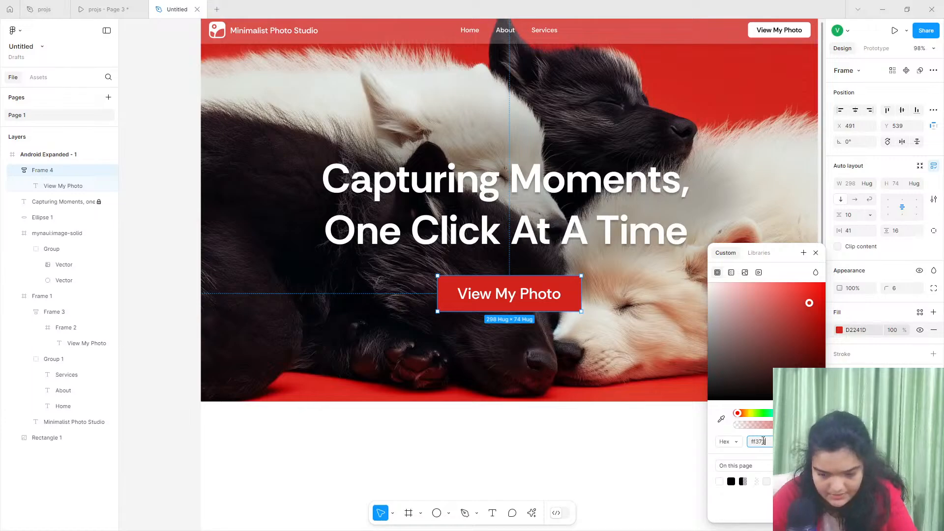
{"action": "left_click", "coordinate": [763, 441]}
{"action": "type", "text": "ff3737"}
{"action": "key", "text": "Return"}
- Raise the hero button closer to the headline, to about Y 511, keeping it horizontally centred
{"action": "left_click_drag", "start_coordinate": [522, 294], "coordinate": [522, 280]}
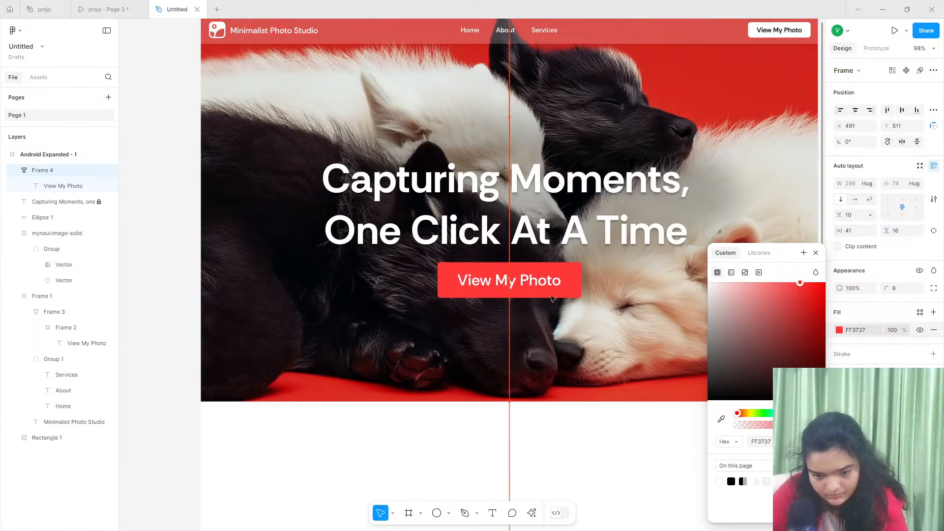
{"action": "scroll", "coordinate": [567, 232], "scroll_direction": "down", "scroll_amount": 5}
{"action": "scroll", "coordinate": [568, 233], "scroll_direction": "down", "scroll_amount": 2}
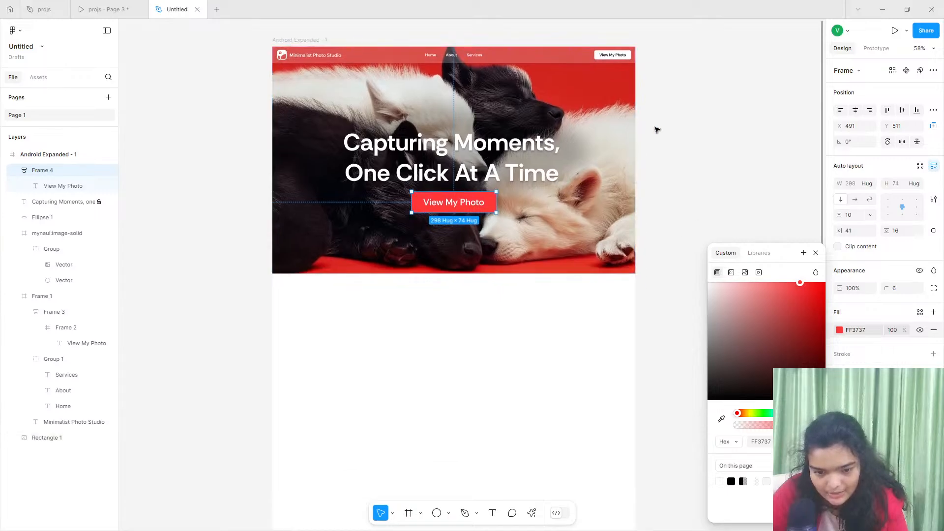
{"action": "left_click", "coordinate": [655, 128]}
{"action": "scroll", "coordinate": [445, 201], "scroll_direction": "down", "scroll_amount": 1}
- Set the font size of the hero button's View My Photo label to 28
{"action": "left_click", "coordinate": [445, 201]}
{"action": "scroll", "coordinate": [445, 201], "scroll_direction": "up", "scroll_amount": 5}
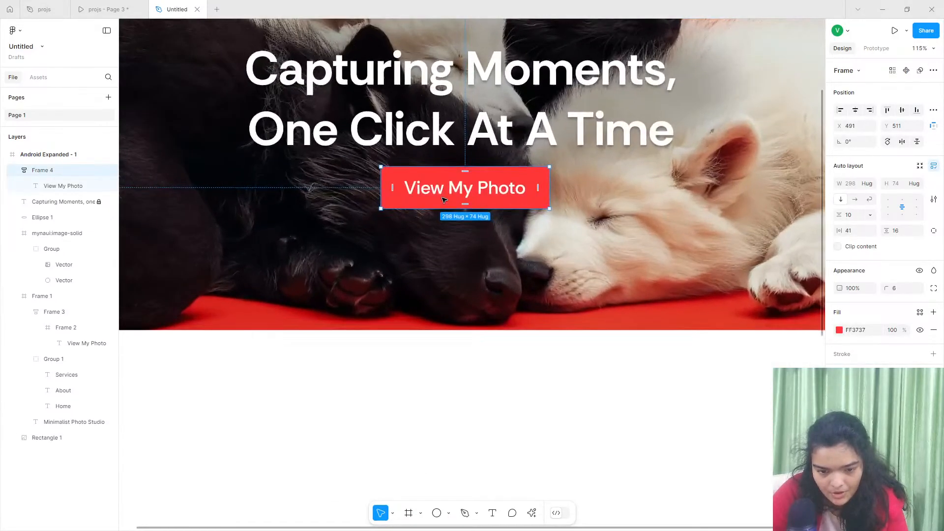
{"action": "left_click", "coordinate": [447, 192]}
{"action": "left_click", "coordinate": [899, 304]}
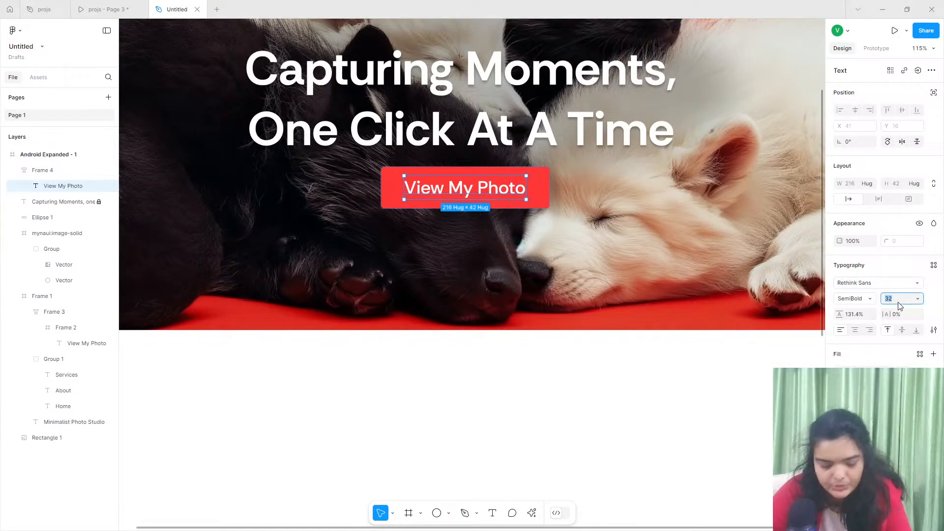
{"action": "key", "text": "Return"}
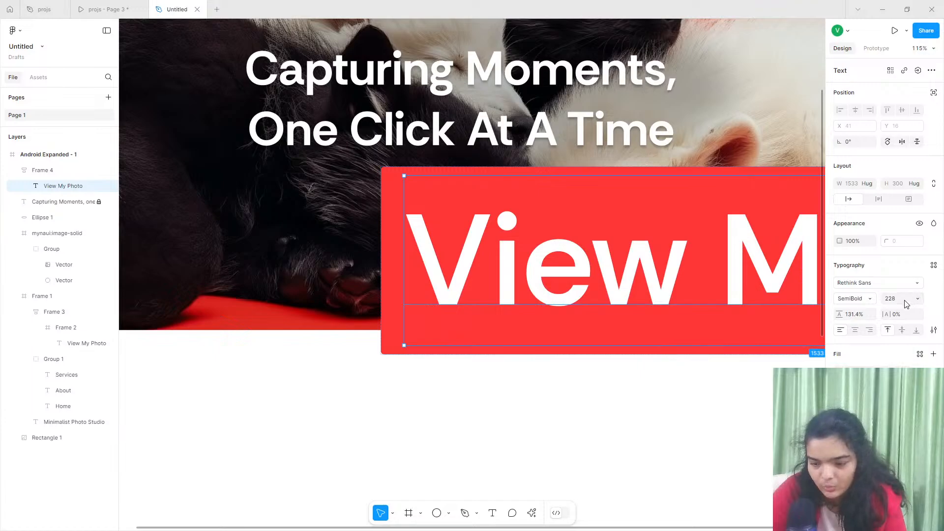
{"action": "left_click", "coordinate": [887, 299]}
{"action": "type", "text": "28"}
{"action": "key", "text": "Return"}
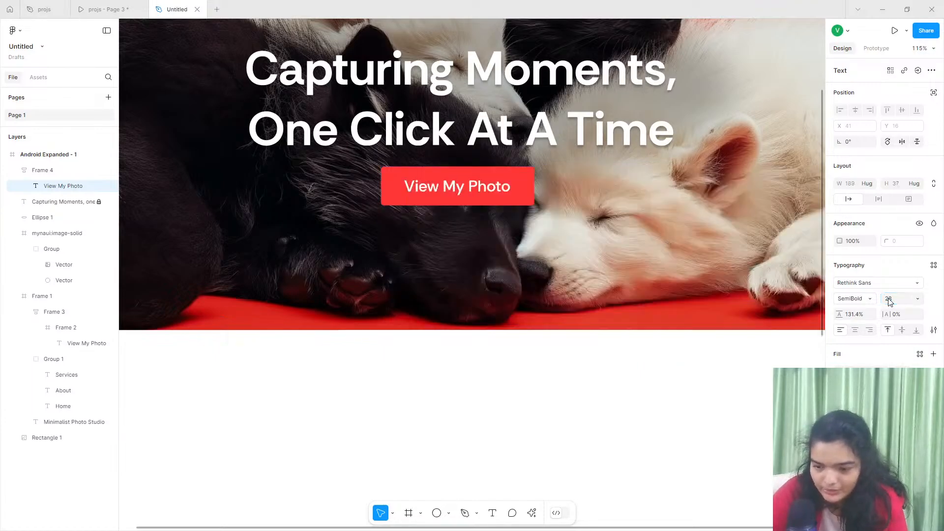
- Recentre the resized hero button beneath the headline at about X 504, Y 509
{"action": "scroll", "coordinate": [456, 195], "scroll_direction": "up", "scroll_amount": 4}
{"action": "left_click_drag", "start_coordinate": [455, 195], "coordinate": [462, 188]}
{"action": "left_click_drag", "start_coordinate": [566, 200], "coordinate": [579, 198]}
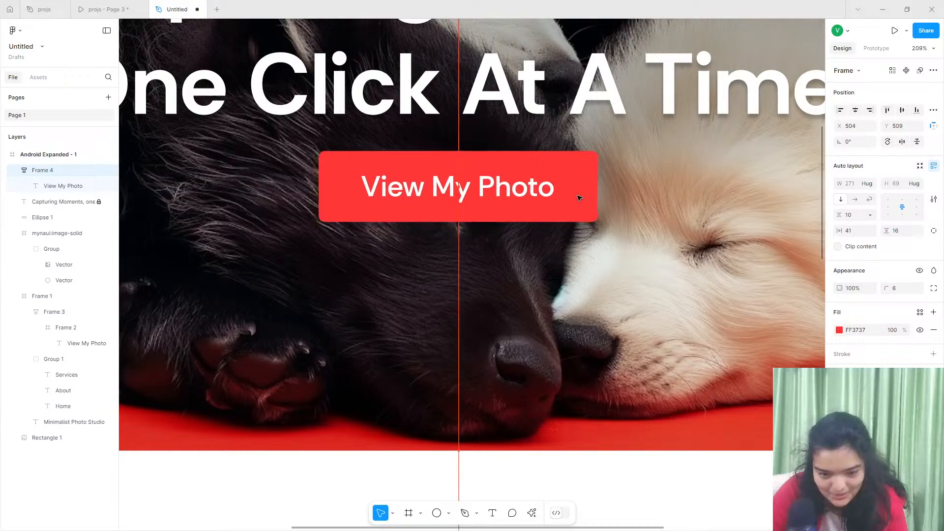
{"action": "scroll", "coordinate": [577, 198], "scroll_direction": "down", "scroll_amount": 8}
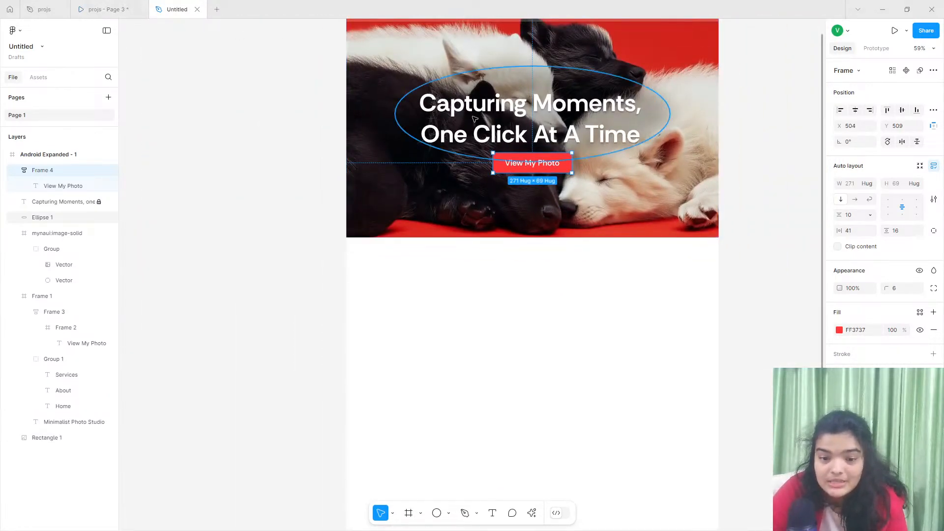
{"action": "left_click", "coordinate": [516, 149]}
{"action": "left_click", "coordinate": [50, 202]}
- Check the Photography Showcase section in the reference prototype and draw a full-width frame about 1280 × 625 just below the hero image
{"action": "left_click", "coordinate": [96, 8]}
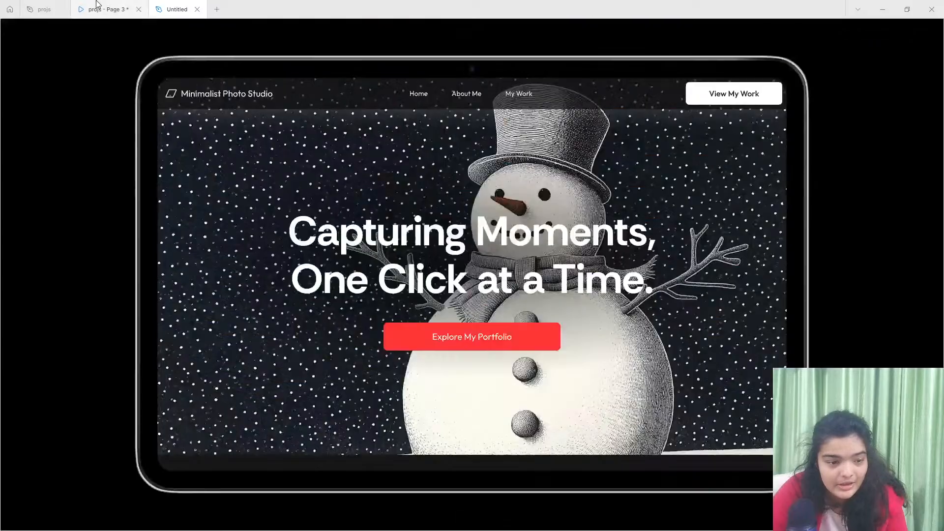
{"action": "scroll", "coordinate": [382, 184], "scroll_direction": "down", "scroll_amount": 5}
{"action": "scroll", "coordinate": [382, 183], "scroll_direction": "down", "scroll_amount": 3}
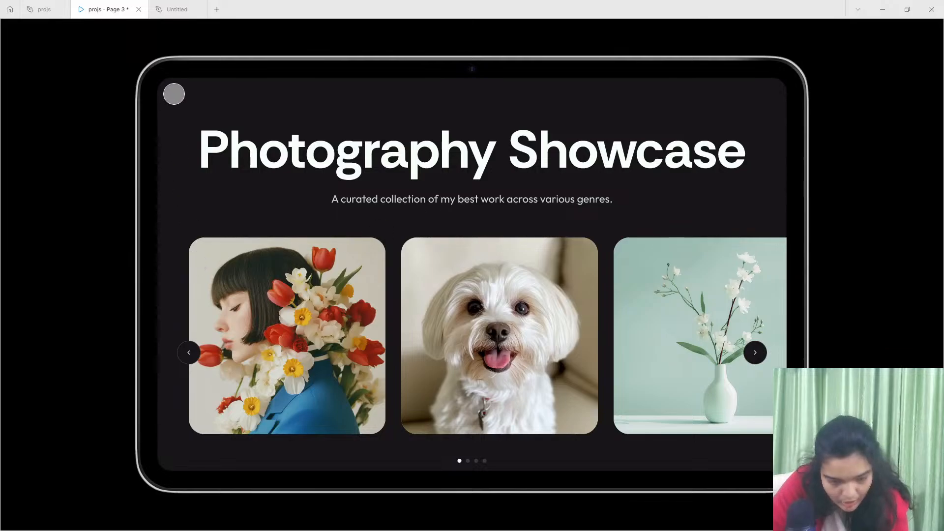
{"action": "left_click", "coordinate": [177, 8]}
{"action": "scroll", "coordinate": [346, 331], "scroll_direction": "down", "scroll_amount": 2}
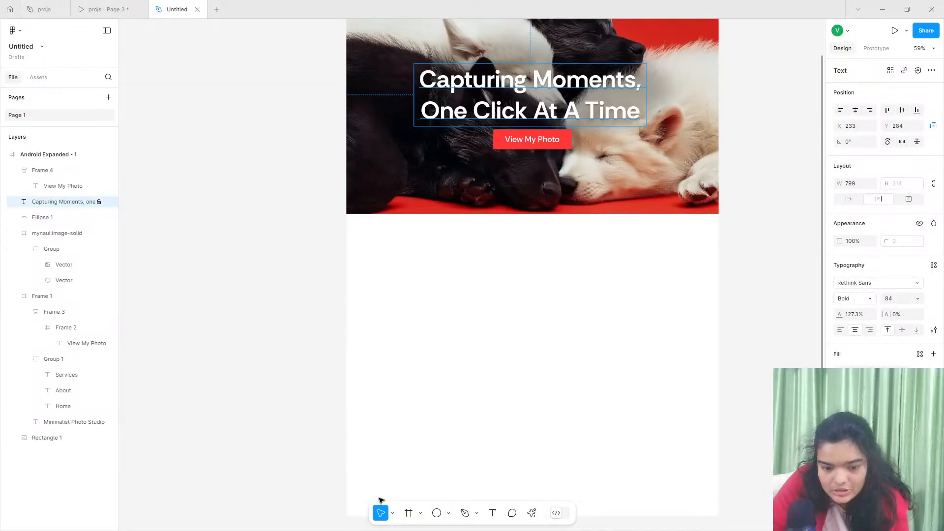
{"action": "left_click", "coordinate": [403, 515]}
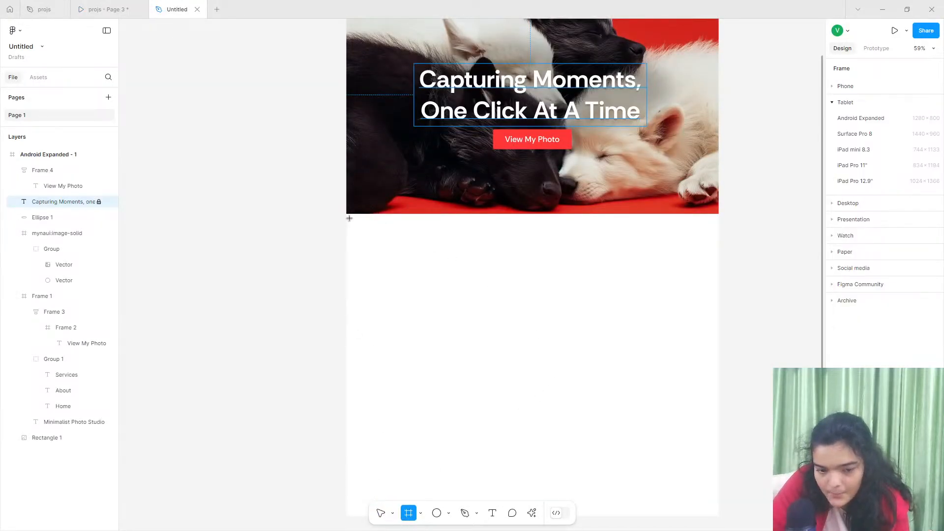
{"action": "left_click_drag", "start_coordinate": [349, 218], "coordinate": [719, 399]}
{"action": "left_click", "coordinate": [339, 232]}
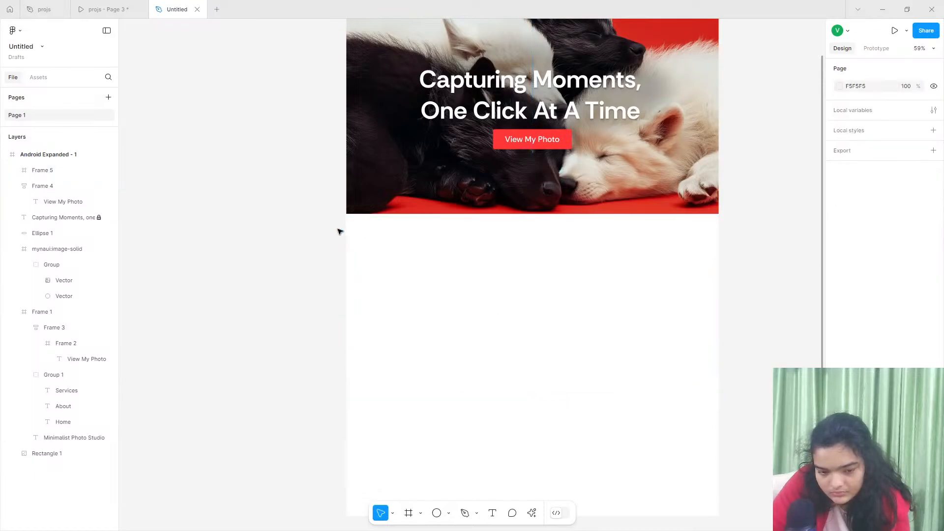
- Extend the new frame up to the hero image's lower edge at Y 800 and down to a height of about 685
{"action": "left_click", "coordinate": [375, 241]}
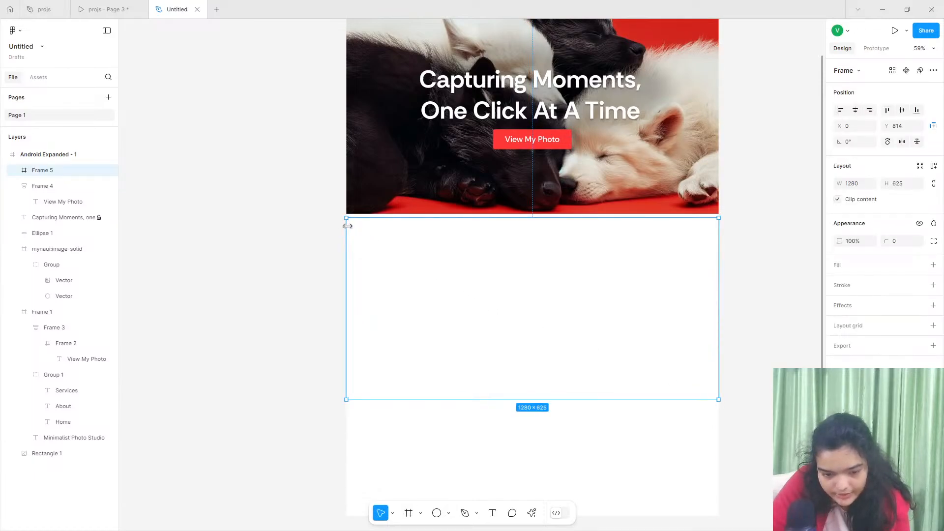
{"action": "left_click_drag", "start_coordinate": [360, 219], "coordinate": [361, 214]}
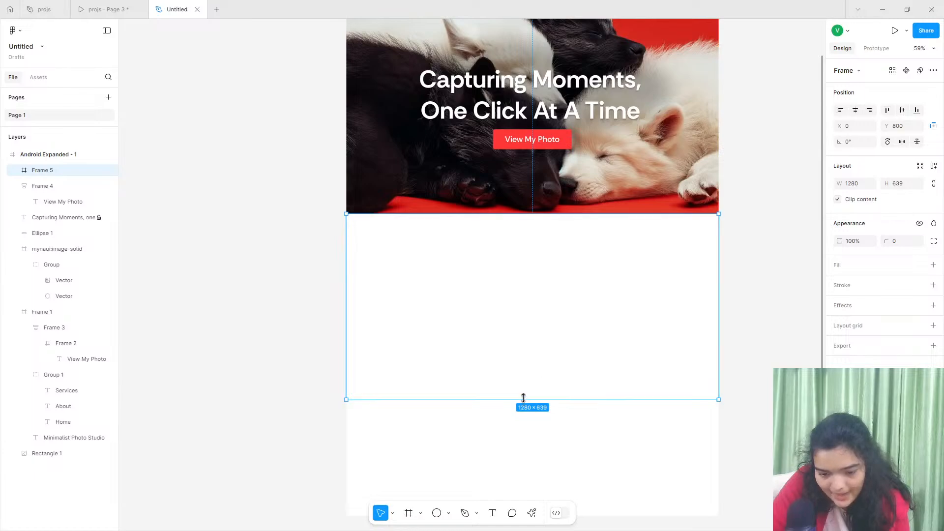
{"action": "left_click_drag", "start_coordinate": [521, 399], "coordinate": [519, 413]}
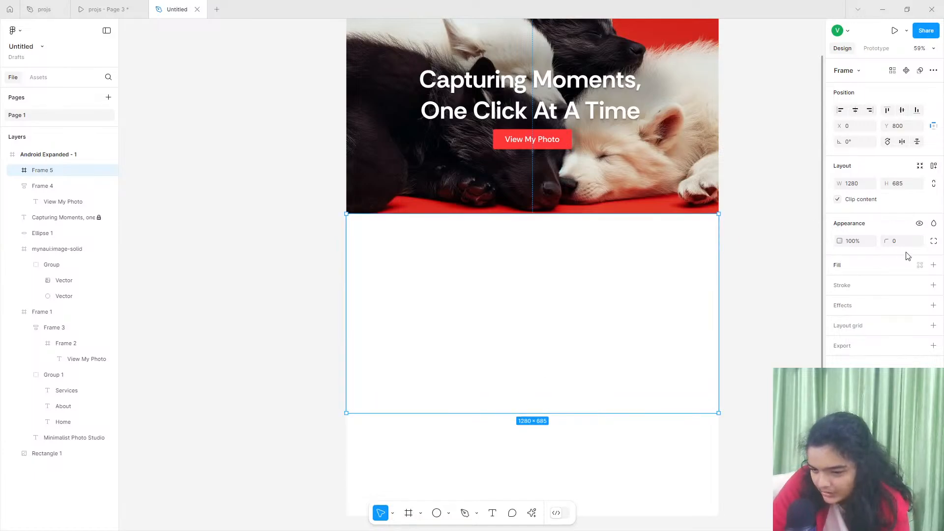
- Add a near-black 0E0E0E fill to the new frame below the hero image
{"action": "left_click", "coordinate": [933, 265]}
{"action": "left_click", "coordinate": [840, 283]}
{"action": "left_click_drag", "start_coordinate": [777, 339], "coordinate": [666, 394]}
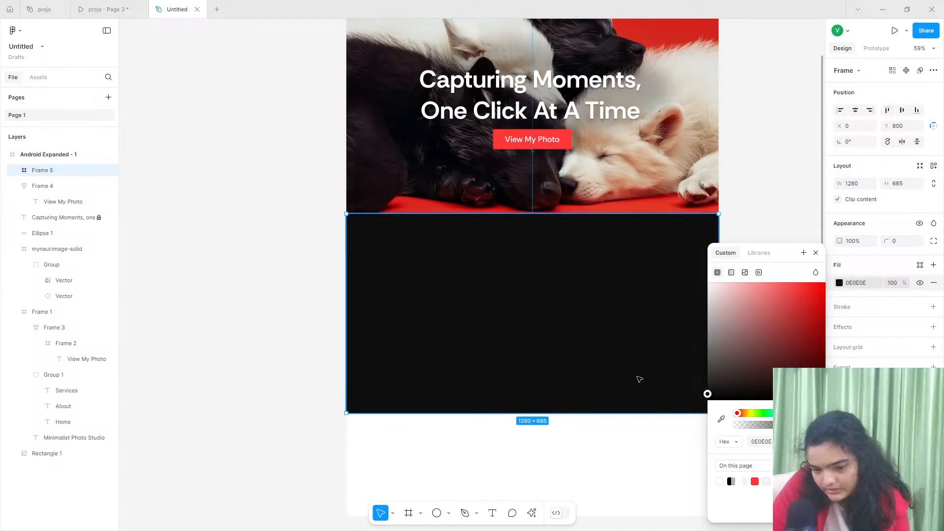
{"action": "left_click", "coordinate": [769, 206]}
{"action": "left_click", "coordinate": [553, 263]}
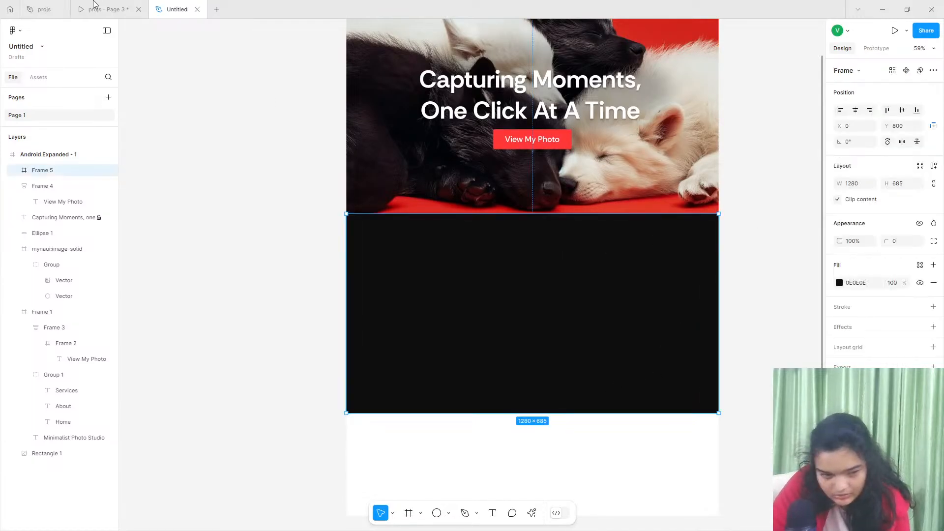
- Look up the Photography Showcase section's fill in the projs file and set the new frame's fill to 181618
{"action": "left_click", "coordinate": [96, 7]}
{"action": "left_click", "coordinate": [44, 9]}
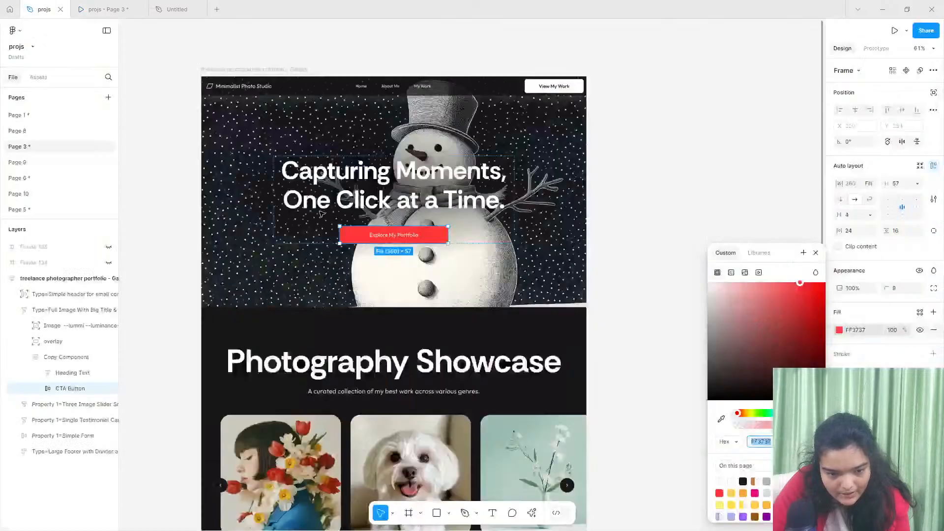
{"action": "left_click", "coordinate": [273, 349]}
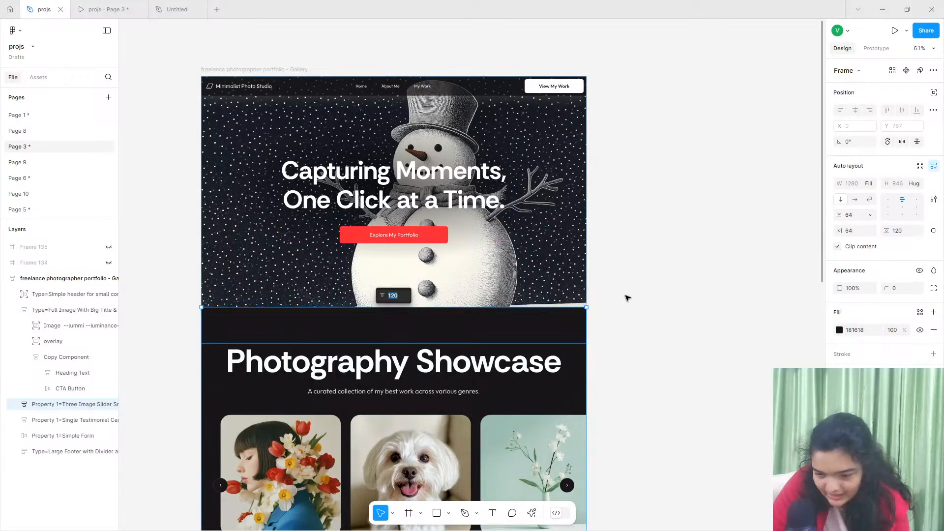
{"action": "left_click", "coordinate": [384, 269]}
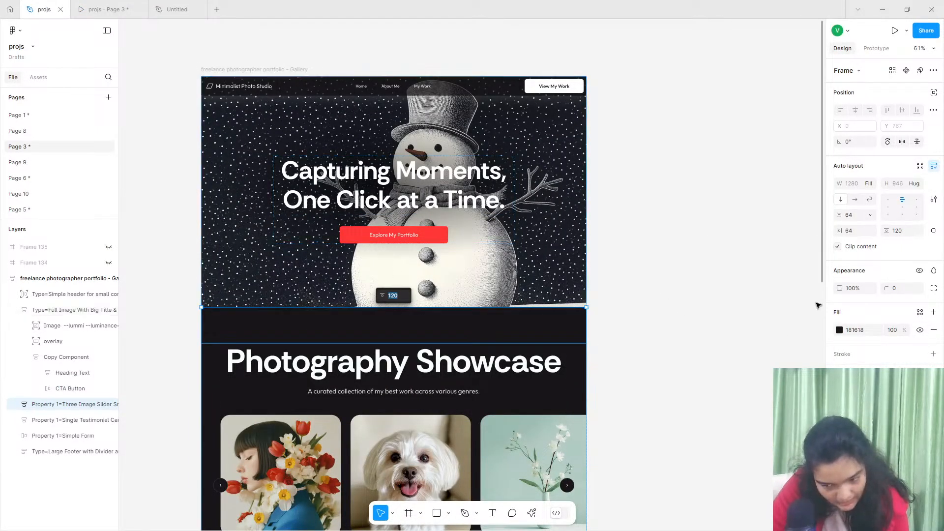
{"action": "left_click", "coordinate": [177, 9]}
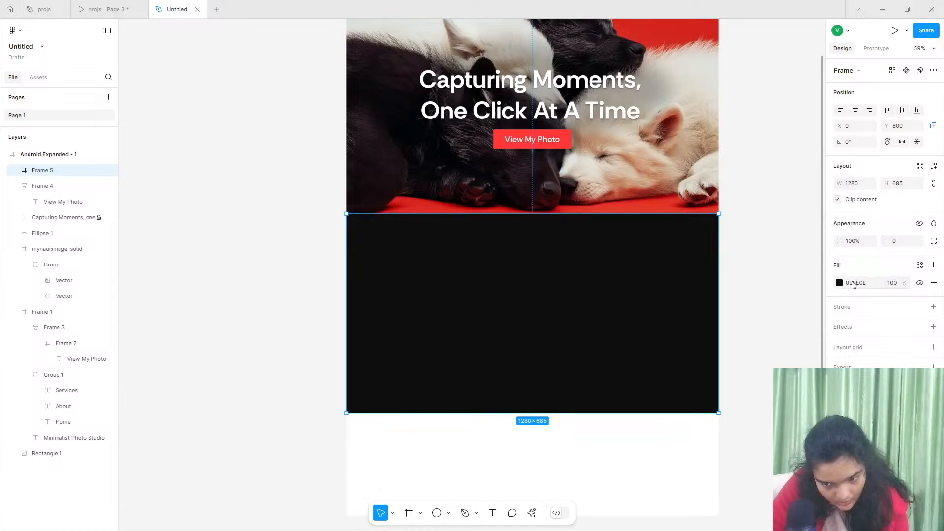
{"action": "type", "text": "1816"}
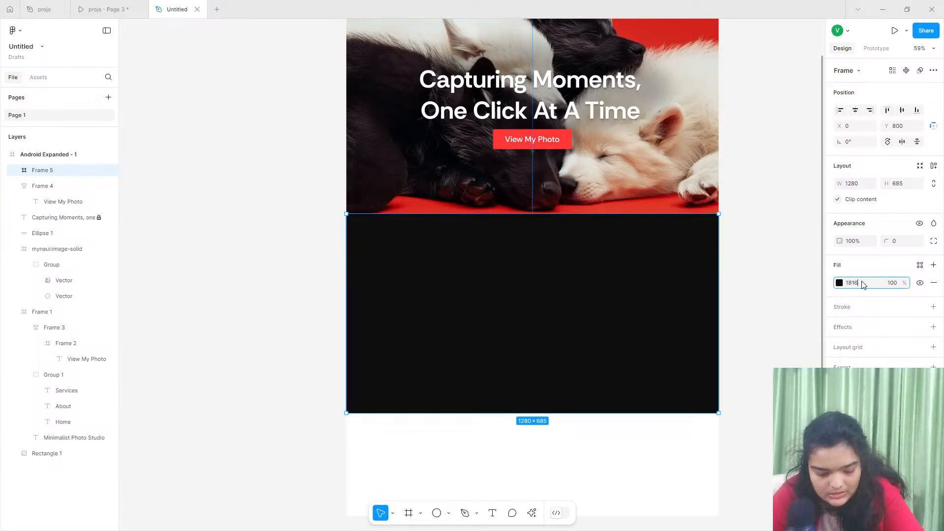
{"action": "type", "text": "18"}
{"action": "key", "text": "Return"}
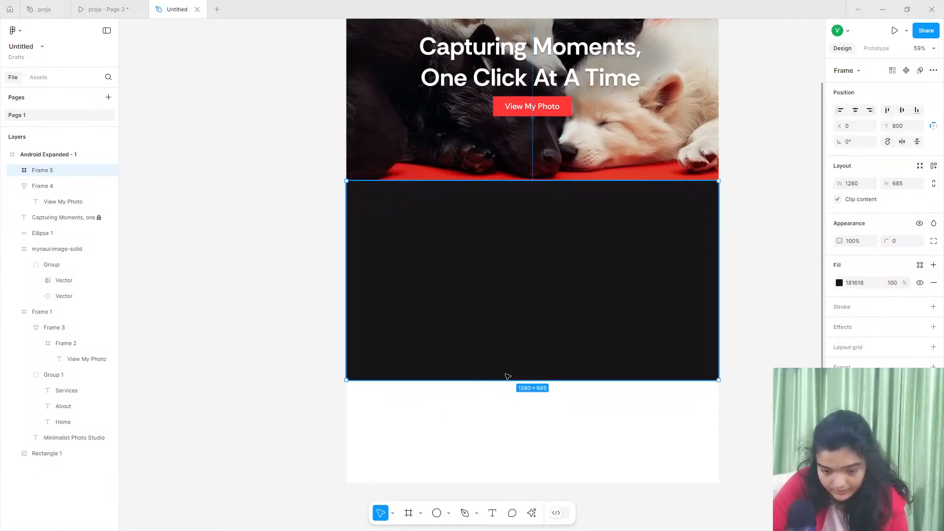
- Extend the dark section frame downward to a height of about 722
{"action": "mouse_move", "coordinate": [506, 380]}
{"action": "left_mouse_down"}
{"action": "mouse_move", "coordinate": [512, 400]}
{"action": "mouse_move", "coordinate": [510, 390]}
{"action": "left_mouse_up"}
{"action": "scroll", "coordinate": [512, 392], "scroll_direction": "up", "scroll_amount": 5}
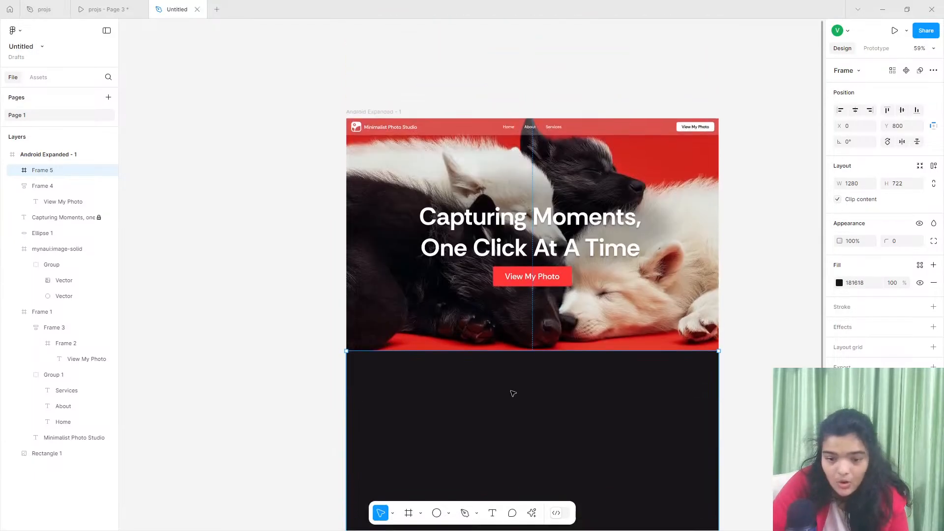
{"action": "left_click", "coordinate": [374, 102]}
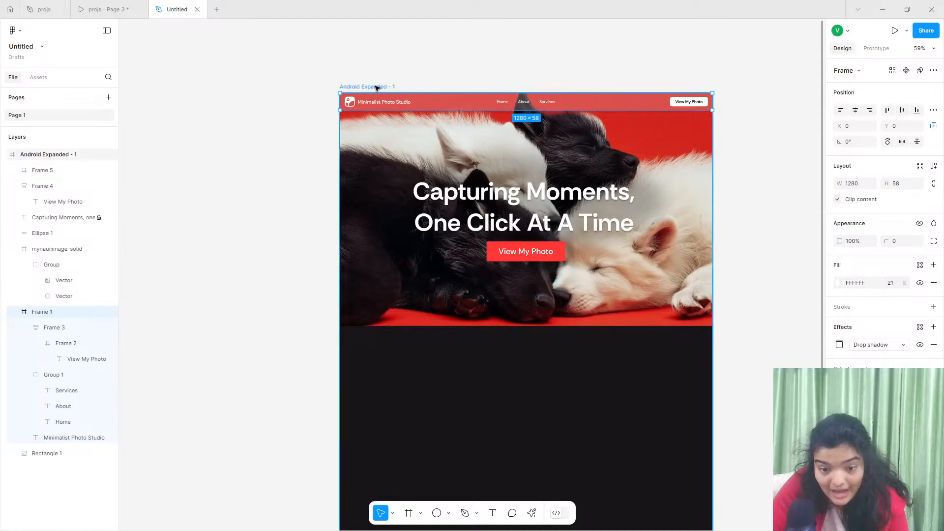
- Resize the dark section frame below the hero image to a height of 720
{"action": "scroll", "coordinate": [480, 347], "scroll_direction": "down", "scroll_amount": 3}
{"action": "left_click", "coordinate": [491, 408]}
{"action": "mouse_move", "coordinate": [491, 410]}
{"action": "left_mouse_down"}
{"action": "mouse_move", "coordinate": [493, 396]}
{"action": "mouse_move", "coordinate": [493, 408]}
{"action": "left_mouse_up"}
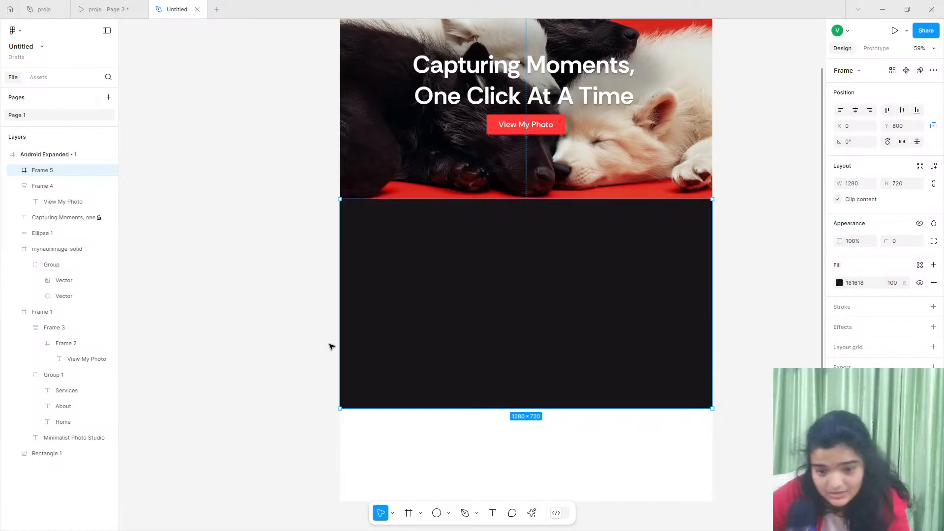
- Check the projs prototype preview and extend the dark section frame downward to a height of 820
{"action": "scroll", "coordinate": [338, 275], "scroll_direction": "right", "scroll_amount": 3}
{"action": "scroll", "coordinate": [338, 277], "scroll_direction": "down", "scroll_amount": 1}
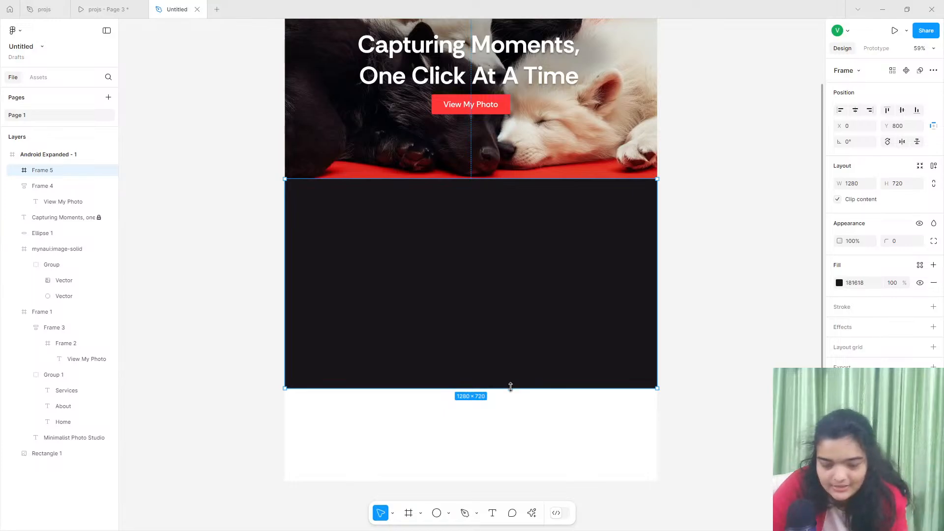
{"action": "scroll", "coordinate": [431, 407], "scroll_direction": "up", "scroll_amount": 3}
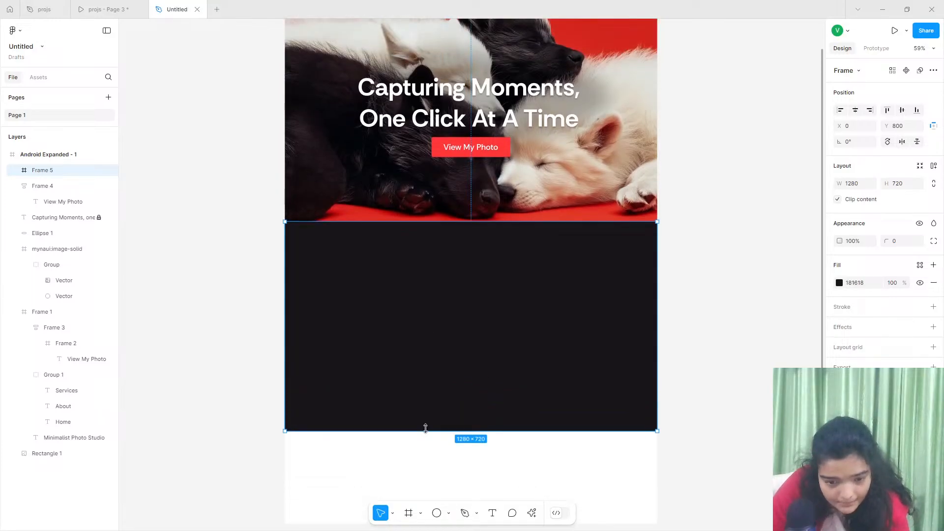
{"action": "left_click", "coordinate": [129, 8]}
{"action": "left_click", "coordinate": [177, 10]}
{"action": "scroll", "coordinate": [456, 451], "scroll_direction": "up", "scroll_amount": 3}
{"action": "scroll", "coordinate": [456, 450], "scroll_direction": "up", "scroll_amount": 2}
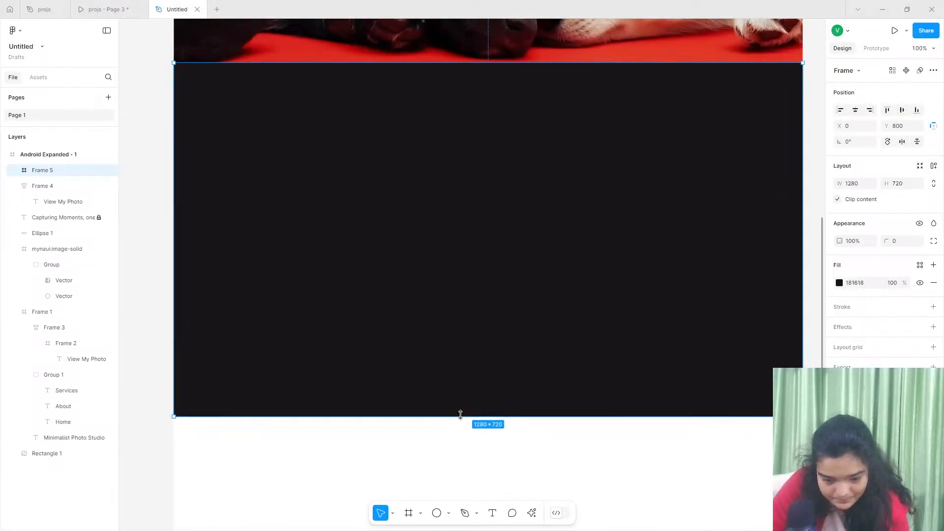
{"action": "left_click_drag", "start_coordinate": [461, 415], "coordinate": [460, 466]}
- Add the heading text "Photography Showcase" near the dark section's upper edge, at about X 153, Y 103
{"action": "left_click", "coordinate": [498, 513]}
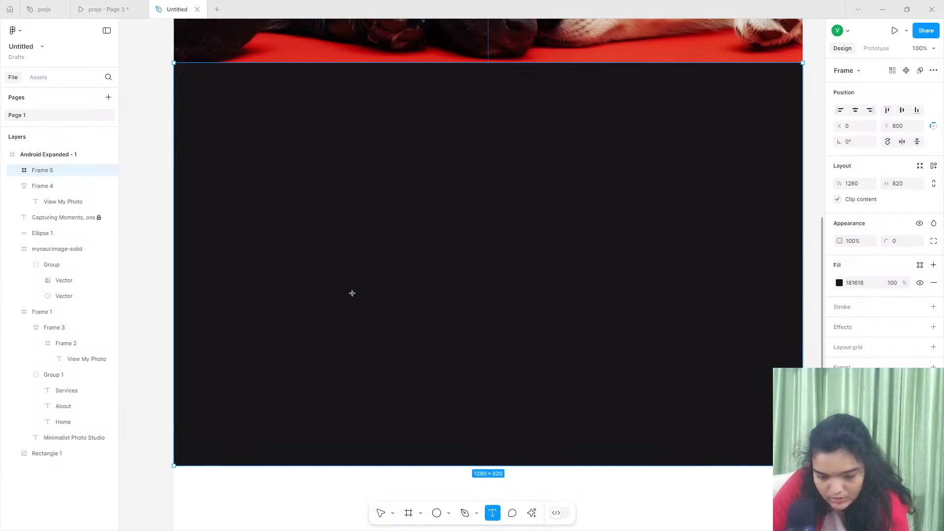
{"action": "left_click", "coordinate": [249, 114]}
{"action": "type", "text": "Phat"}
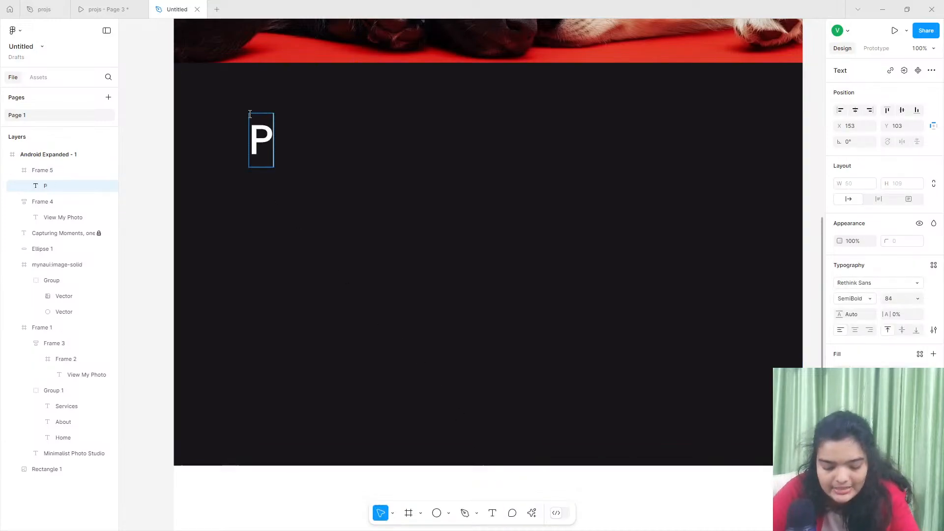
{"action": "key", "text": "BackSpace"}
{"action": "key", "text": "BackSpace"}
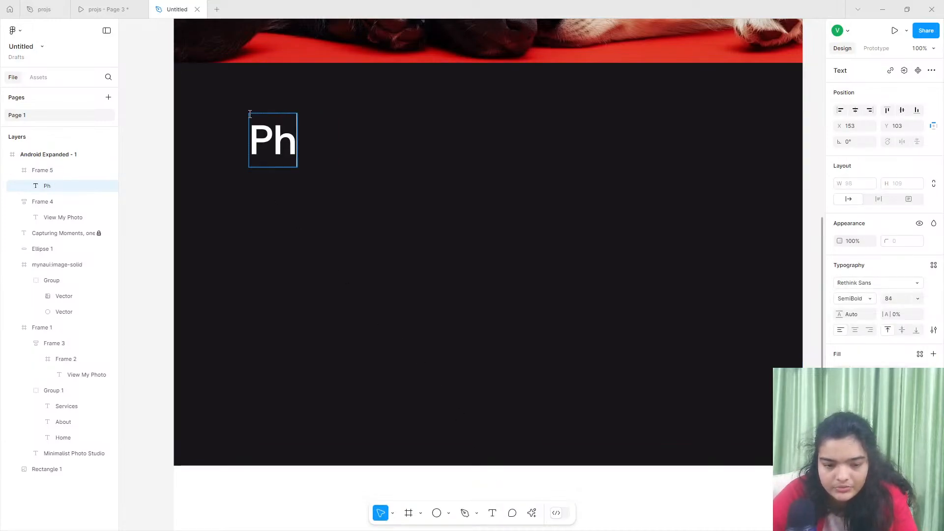
{"action": "type", "text": "otograp"}
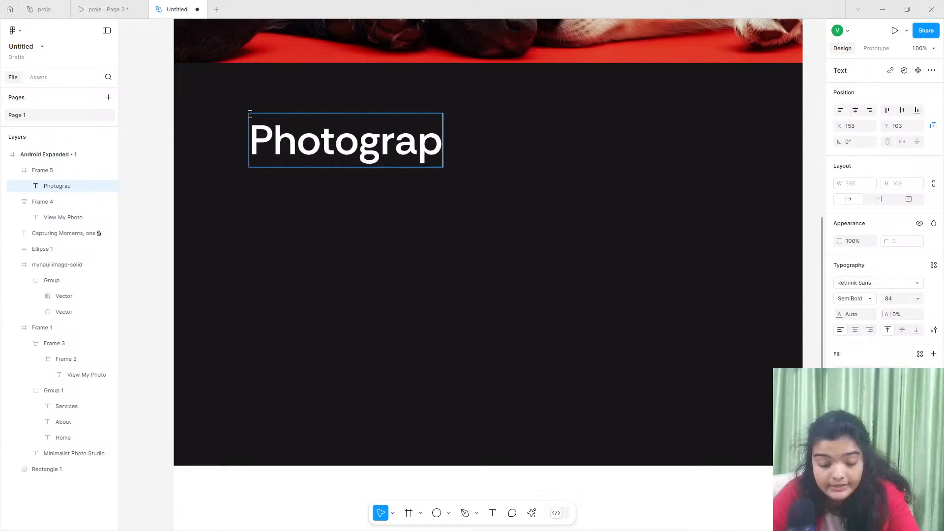
{"action": "type", "text": "hy"}
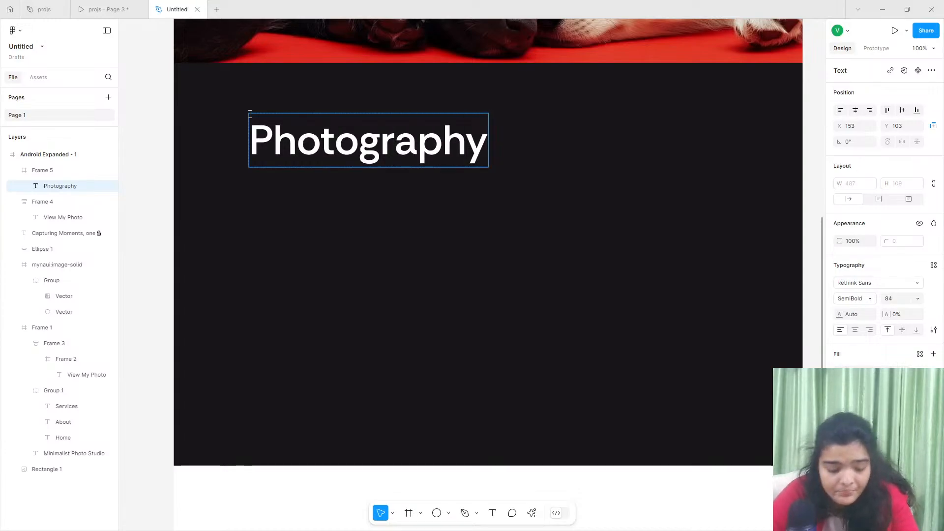
{"action": "type", "text": " Showcase"}
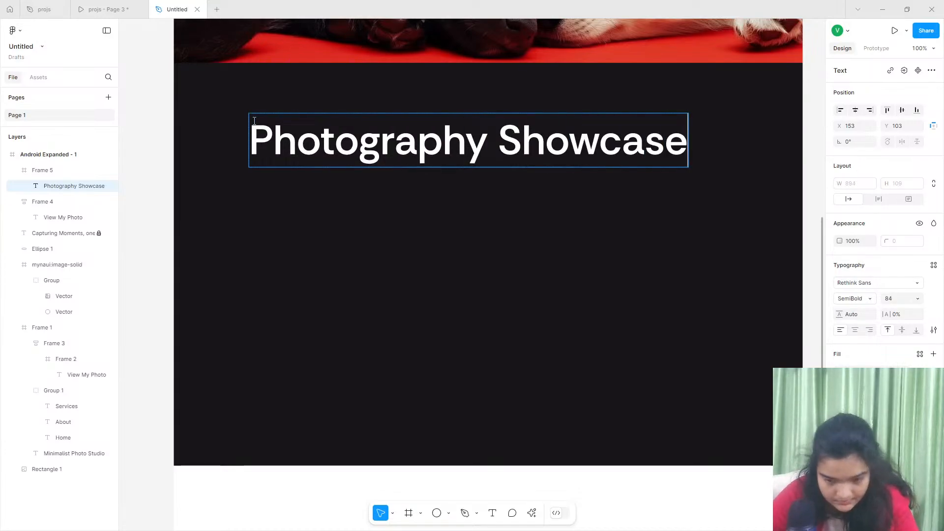
{"action": "key", "text": "Escape"}
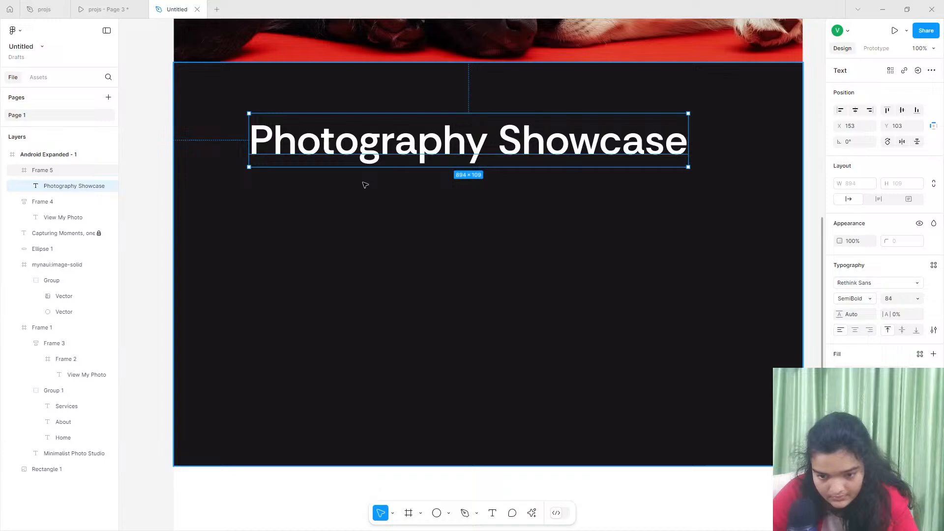
- Set the Photography Showcase heading's font size to 96 and, after trying ExtraBold, its weight to Bold
{"action": "left_click", "coordinate": [917, 298]}
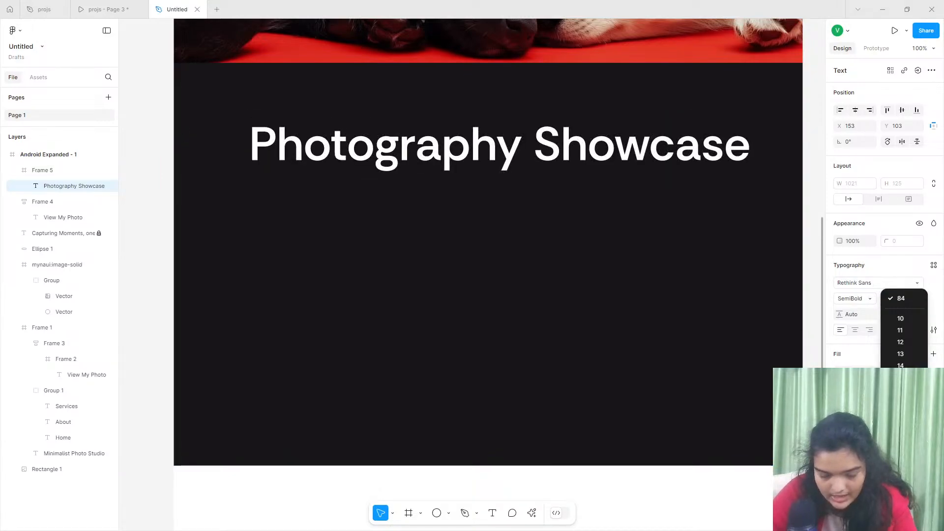
{"action": "left_click", "coordinate": [818, 274]}
{"action": "left_click", "coordinate": [844, 298]}
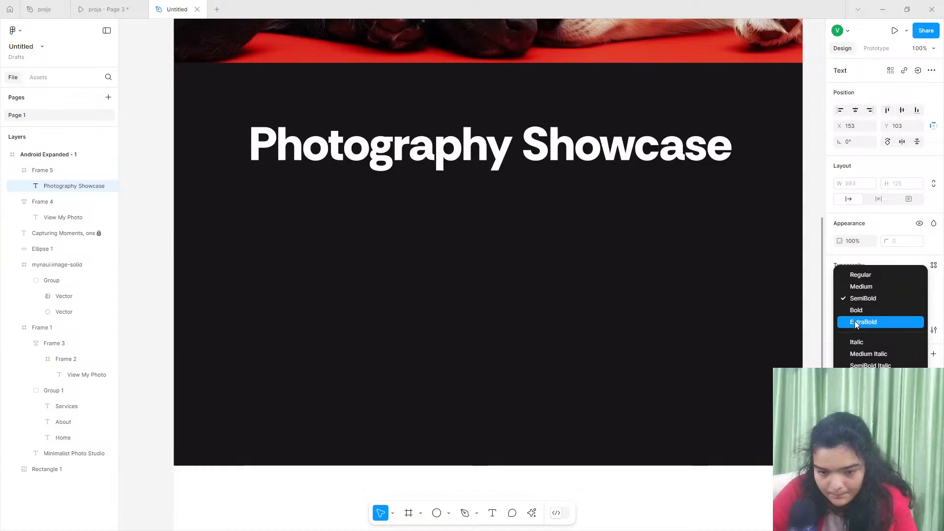
{"action": "left_click", "coordinate": [855, 321]}
{"action": "left_click", "coordinate": [856, 299]}
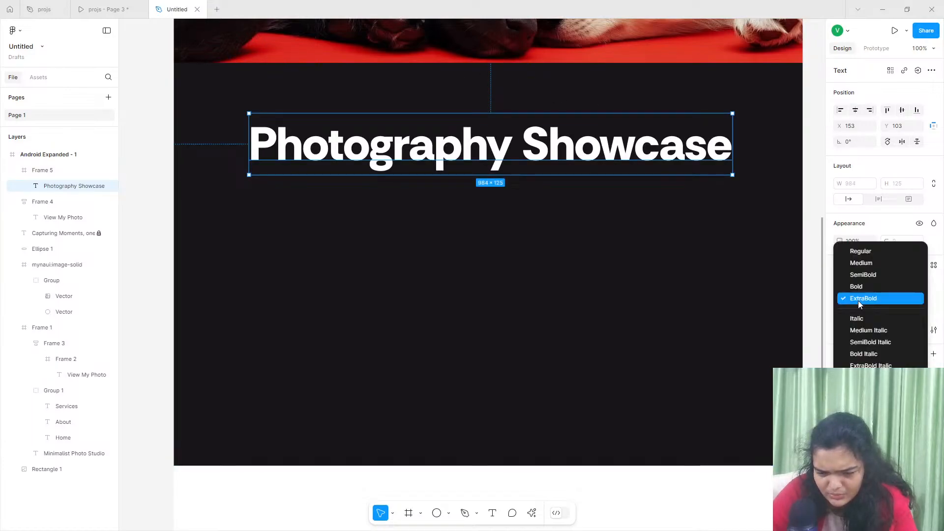
{"action": "left_click", "coordinate": [860, 288]}
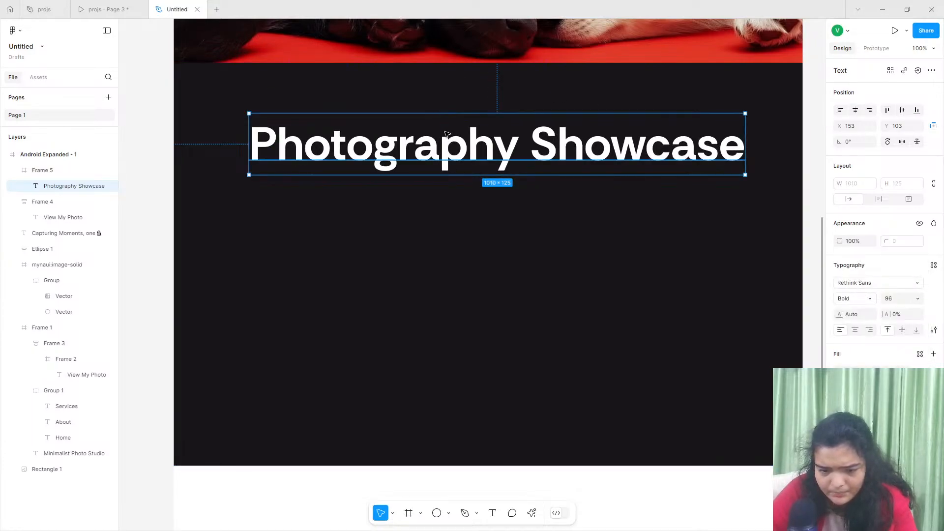
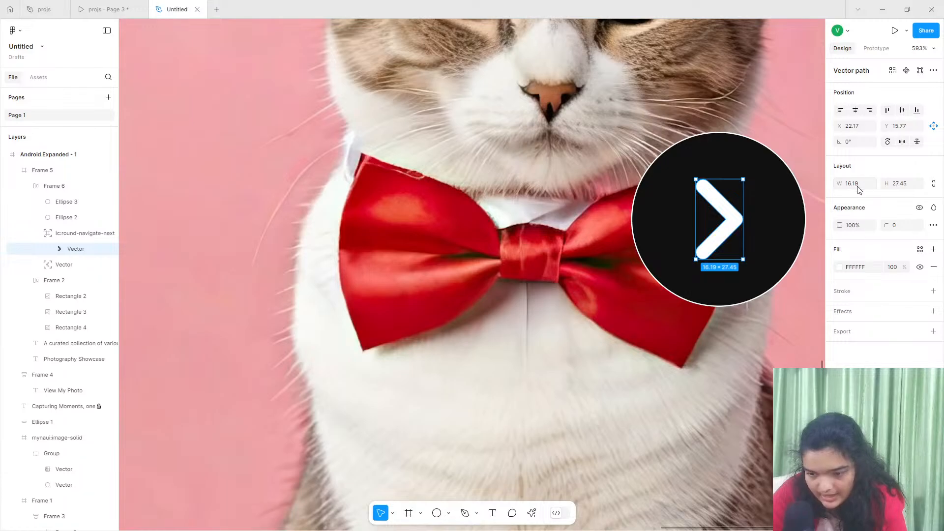
- Resize the right arrow vector to 12 by 19 and center it within its black circle
{"action": "left_click", "coordinate": [857, 188]}
{"action": "left_click", "coordinate": [901, 187]}
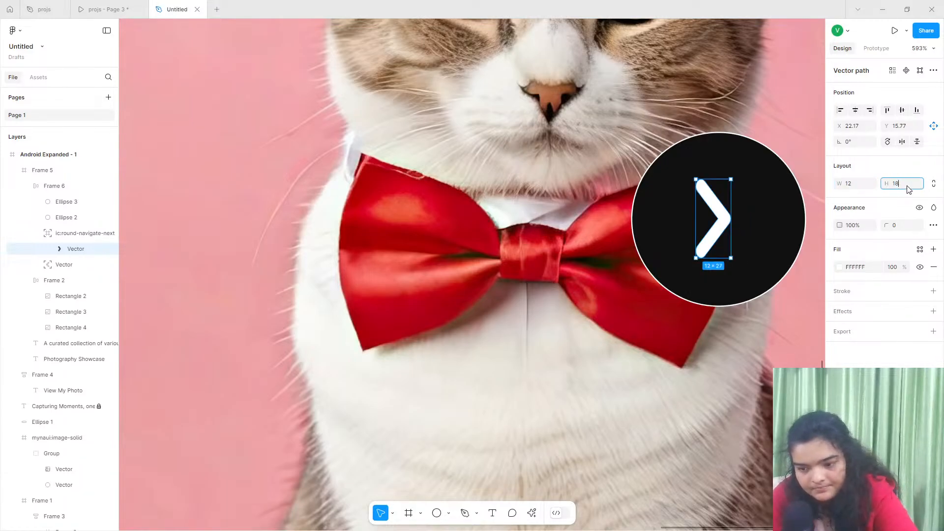
{"action": "type", "text": "19"}
{"action": "key", "text": "Return"}
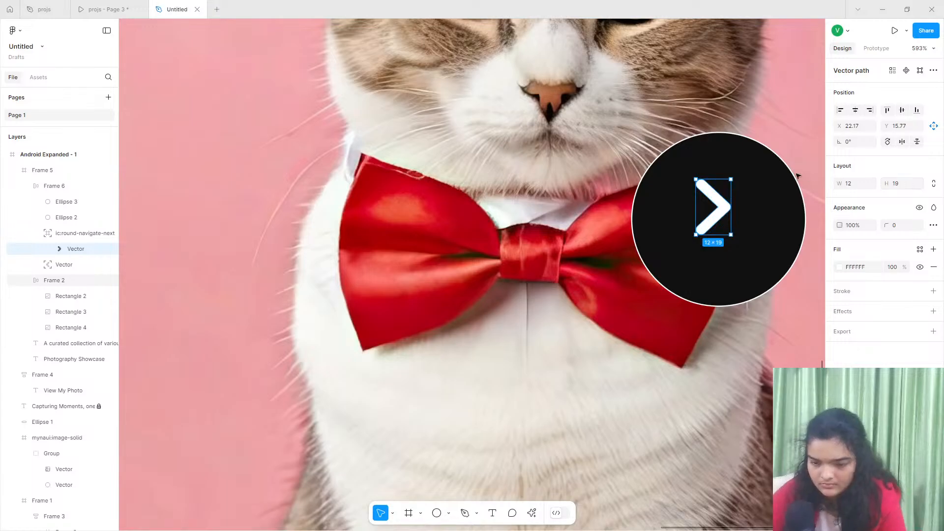
{"action": "left_click_drag", "start_coordinate": [727, 202], "coordinate": [733, 213]}
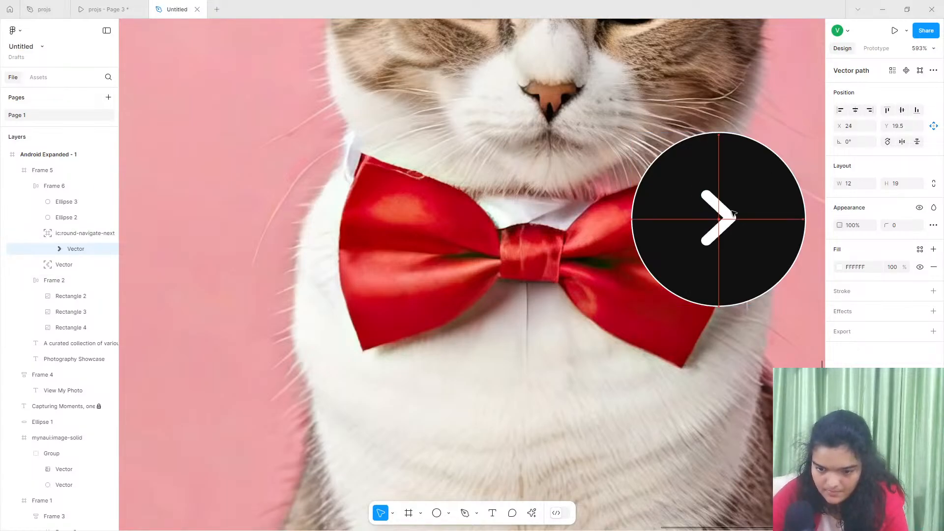
{"action": "scroll", "coordinate": [733, 212], "scroll_direction": "down", "scroll_amount": 5}
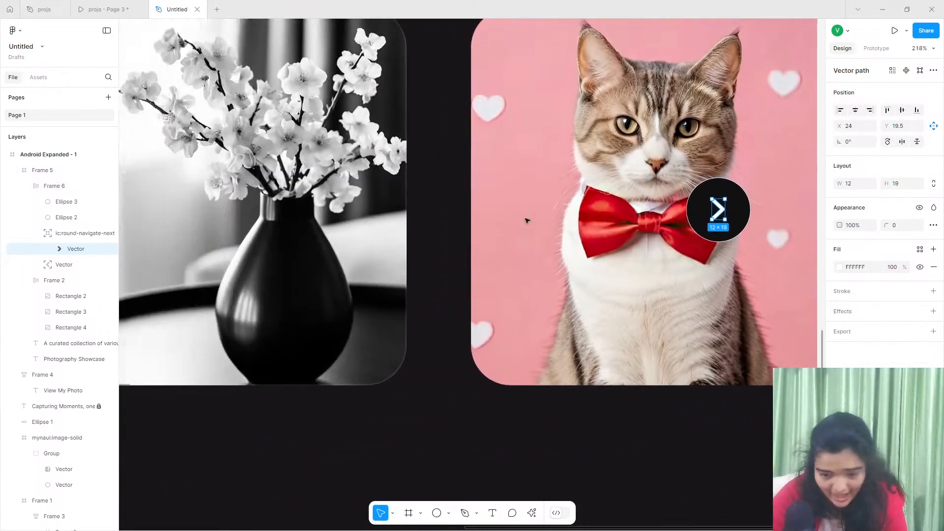
{"action": "scroll", "coordinate": [526, 221], "scroll_direction": "down", "scroll_amount": 4}
{"action": "scroll", "coordinate": [526, 221], "scroll_direction": "left", "scroll_amount": 2}
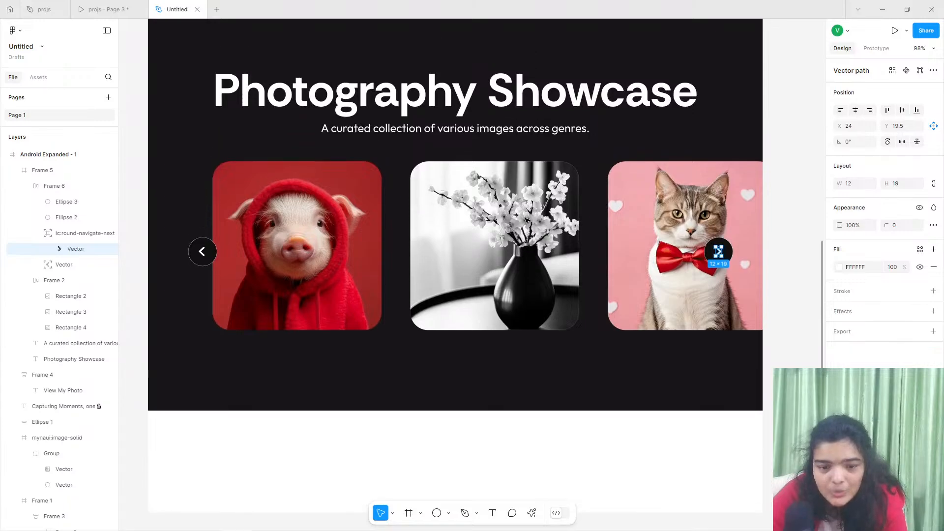
{"action": "scroll", "coordinate": [526, 220], "scroll_direction": "up", "scroll_amount": 1}
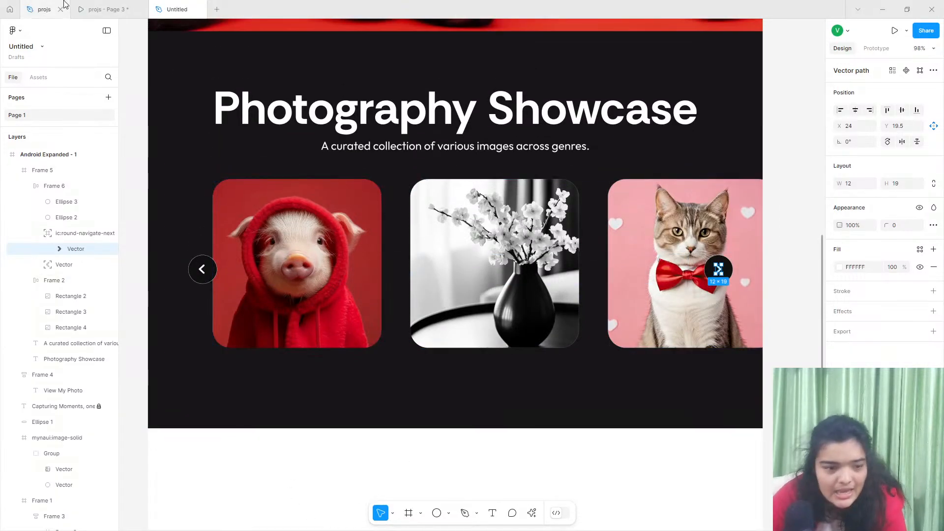
- Check the carousel dots in the projs prototype preview and add a 10 by 10 circle below the photos in the Untitled file
{"action": "left_click", "coordinate": [101, 10]}
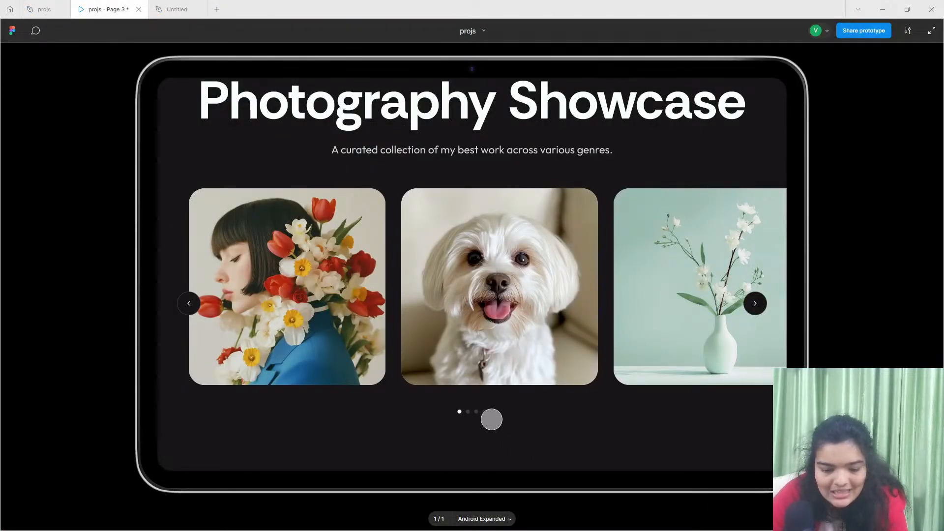
{"action": "left_click_drag", "start_coordinate": [466, 418], "coordinate": [470, 436]}
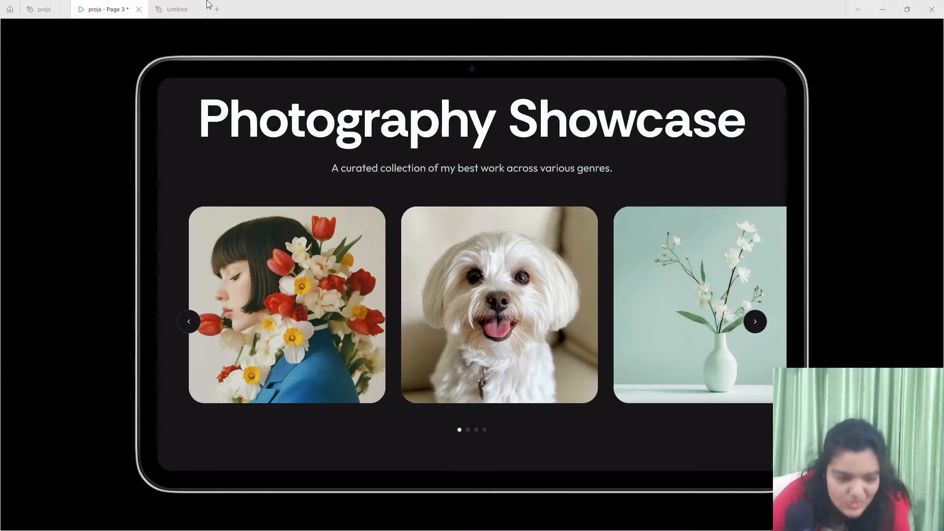
{"action": "left_click", "coordinate": [168, 7]}
{"action": "scroll", "coordinate": [511, 480], "scroll_direction": "down", "scroll_amount": 1}
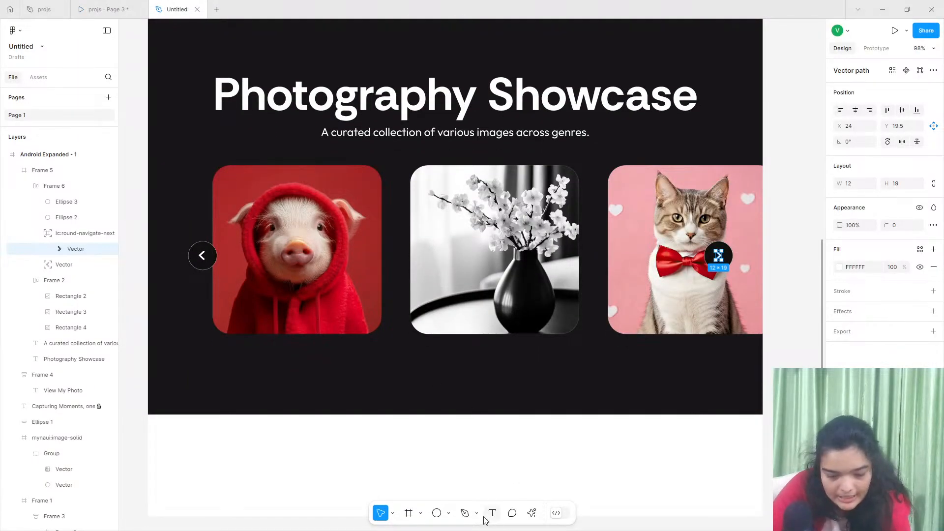
{"action": "left_click", "coordinate": [436, 514]}
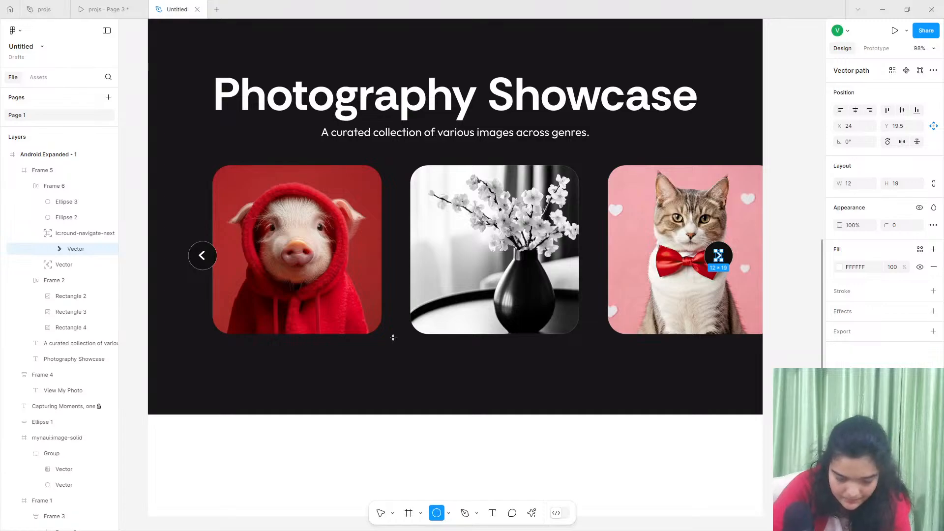
{"action": "scroll", "coordinate": [392, 337], "scroll_direction": "up", "scroll_amount": 15}
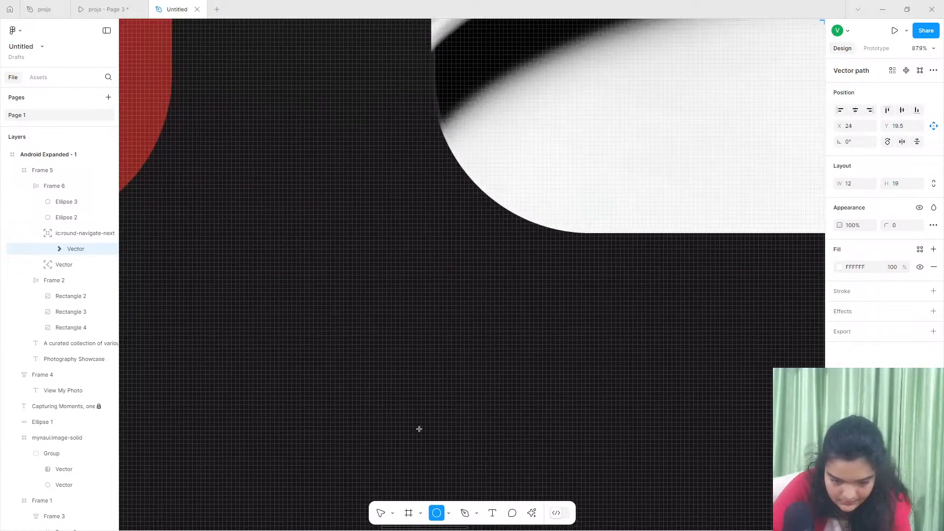
{"action": "left_click", "coordinate": [415, 425]}
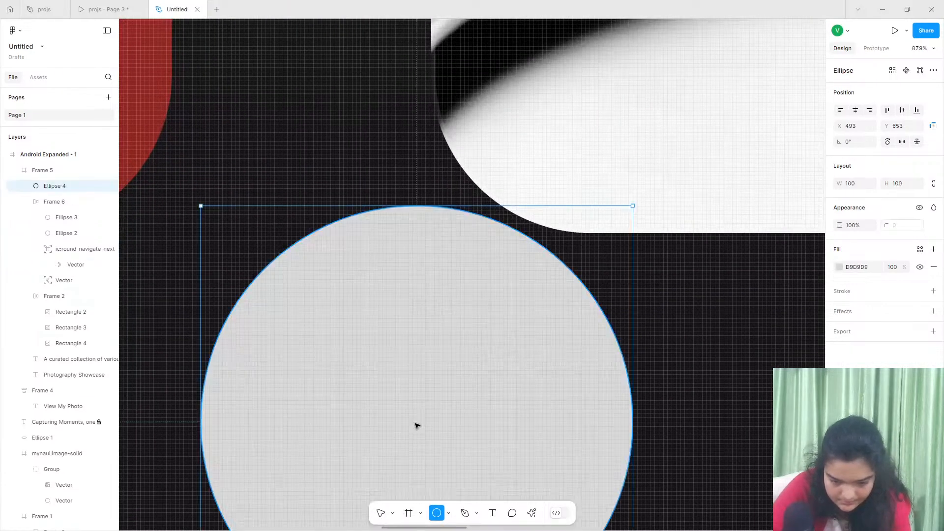
{"action": "scroll", "coordinate": [415, 426], "scroll_direction": "down", "scroll_amount": 5}
{"action": "scroll", "coordinate": [407, 407], "scroll_direction": "down", "scroll_amount": 4}
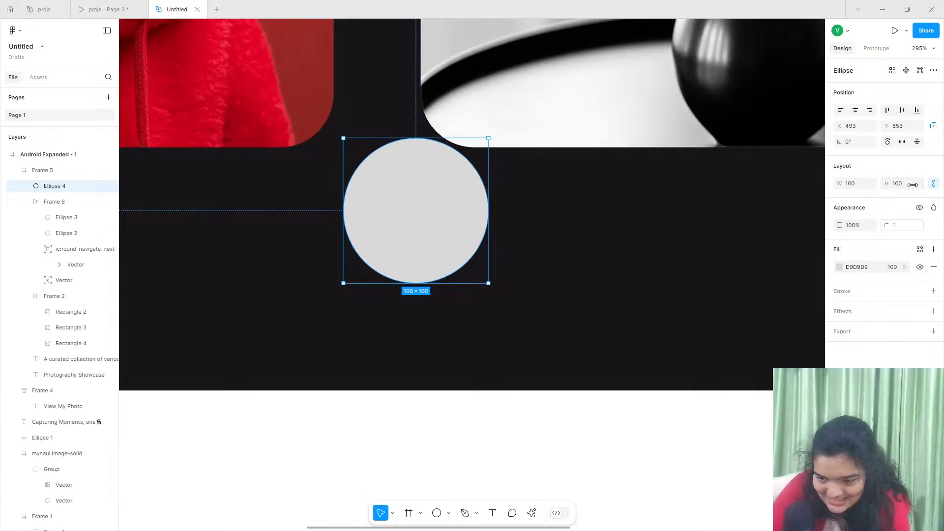
{"action": "left_click", "coordinate": [904, 186]}
{"action": "type", "text": "10"}
{"action": "key", "text": "Return"}
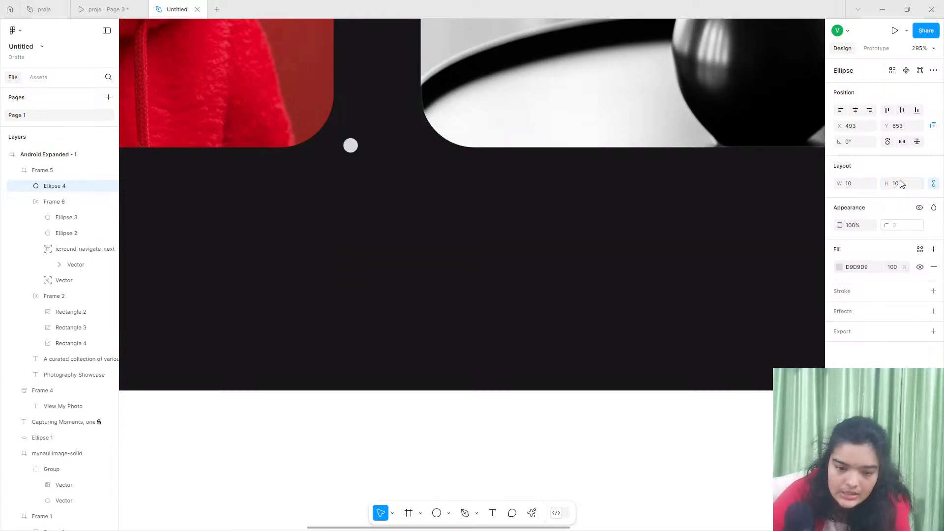
- Move the small circle down into the empty space below the photos and duplicate it into a horizontal row of four dots
{"action": "left_click_drag", "start_coordinate": [351, 145], "coordinate": [366, 265]}
{"action": "key", "text": "ctrl+d"}
{"action": "key", "text": "ctrl+d"}
{"action": "left_click", "coordinate": [333, 265], "text": "shift"}
{"action": "left_click", "coordinate": [274, 260]}
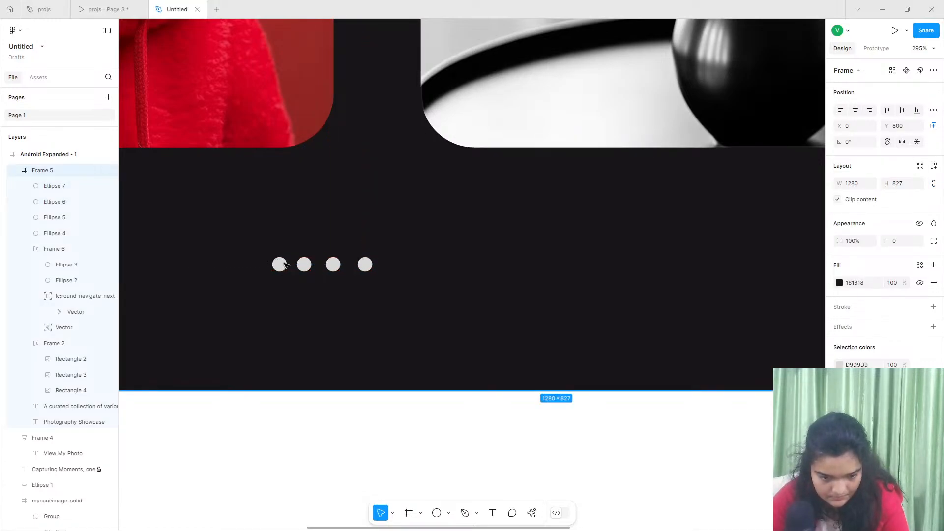
- Group the four dots in a horizontal auto layout with a gap of 16
{"action": "left_click", "coordinate": [280, 265]}
{"action": "left_click", "coordinate": [305, 265], "text": "shift"}
{"action": "left_click", "coordinate": [333, 264], "text": "shift"}
{"action": "left_click", "coordinate": [366, 265], "text": "shift"}
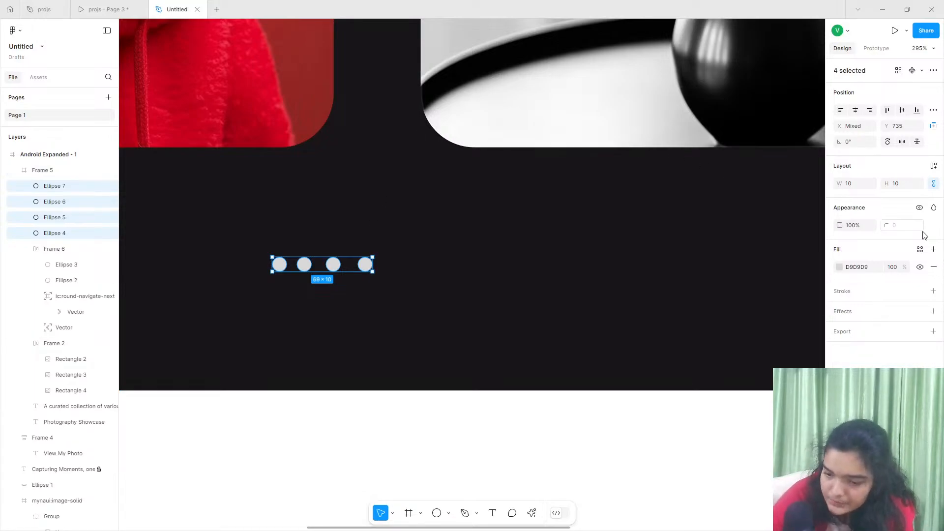
{"action": "left_click", "coordinate": [934, 166]}
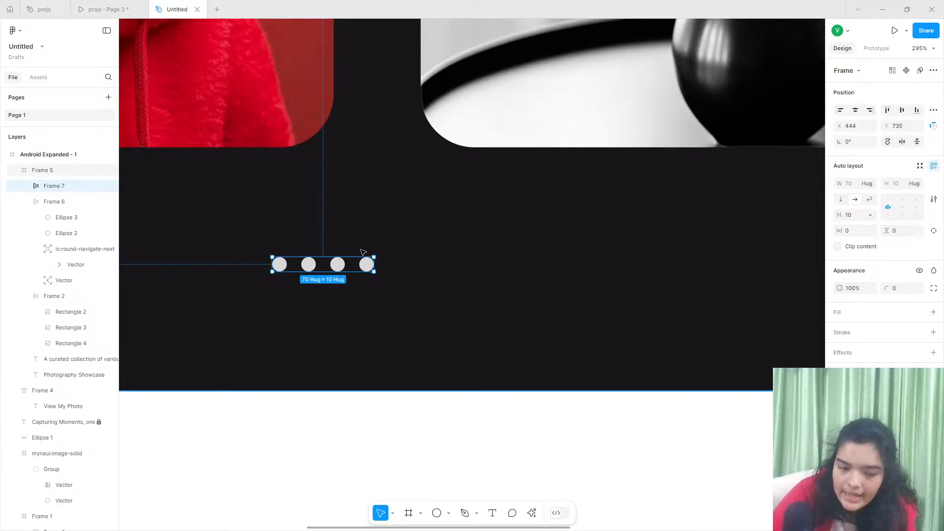
{"action": "left_click_drag", "start_coordinate": [838, 214], "coordinate": [815, 214]}
- Set the dot row's gap to 15 and center it horizontally in the dark section at Y 737
{"action": "scroll", "coordinate": [416, 302], "scroll_direction": "down", "scroll_amount": 3}
{"action": "scroll", "coordinate": [417, 304], "scroll_direction": "down", "scroll_amount": 5}
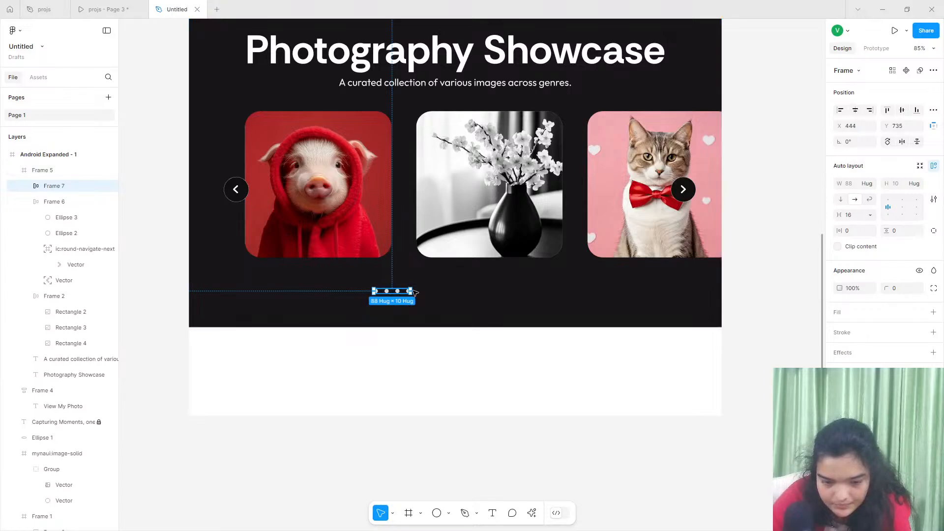
{"action": "left_click_drag", "start_coordinate": [398, 291], "coordinate": [447, 292]}
{"action": "left_click", "coordinate": [856, 216]}
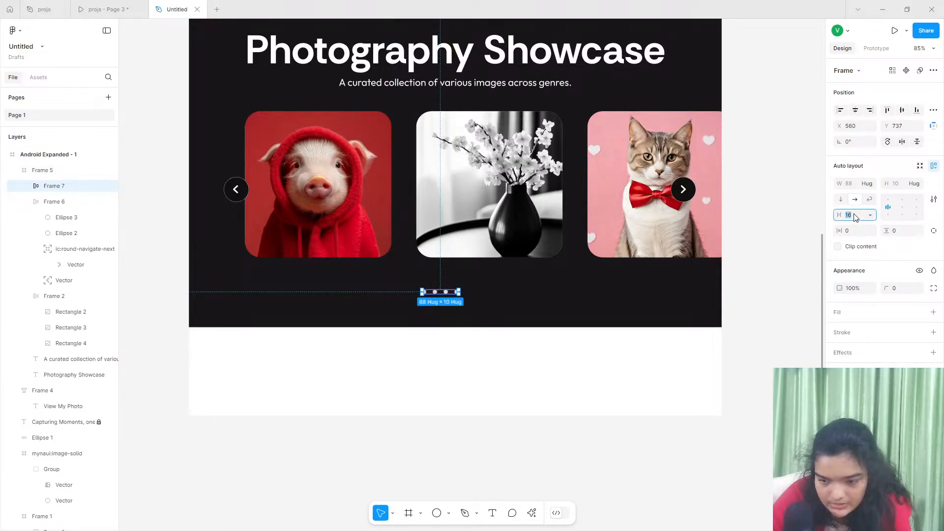
{"action": "type", "text": "15"}
{"action": "key", "text": "Return"}
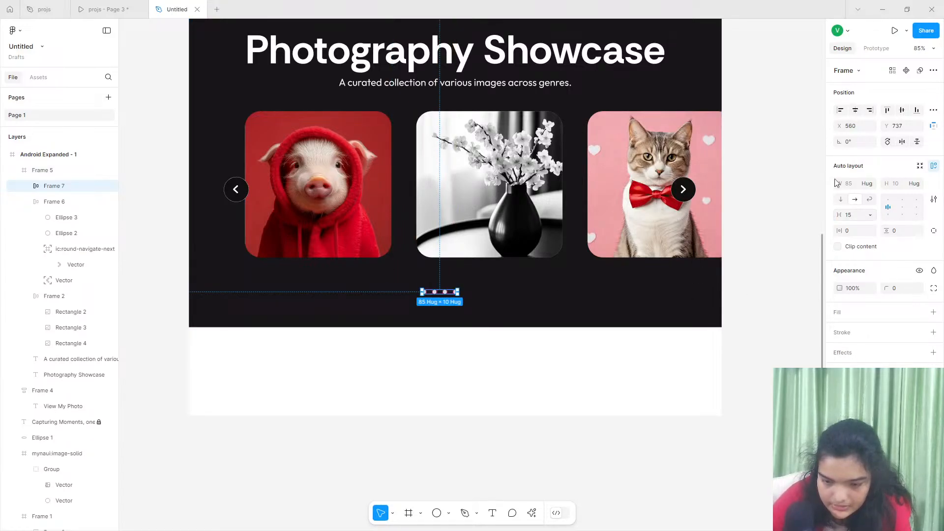
{"action": "left_click", "coordinate": [855, 110]}
- Change the first dot's fill color to white, FFFFFF
{"action": "scroll", "coordinate": [443, 291], "scroll_direction": "up", "scroll_amount": 5}
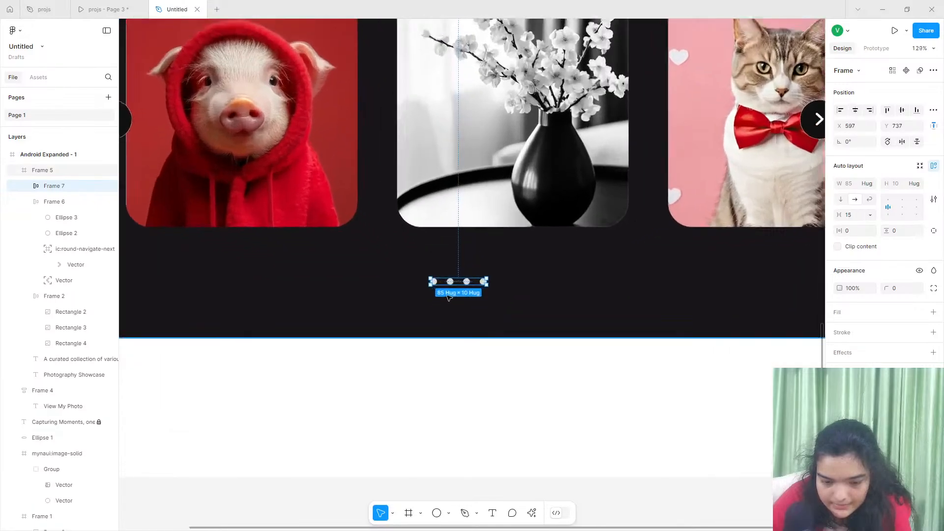
{"action": "scroll", "coordinate": [441, 290], "scroll_direction": "up", "scroll_amount": 8}
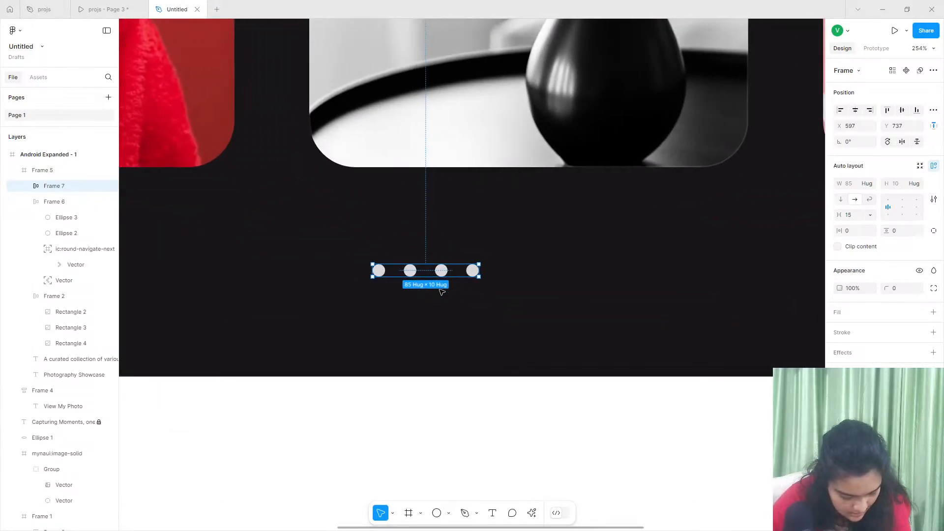
{"action": "scroll", "coordinate": [394, 272], "scroll_direction": "up", "scroll_amount": 1}
{"action": "left_click", "coordinate": [312, 249]}
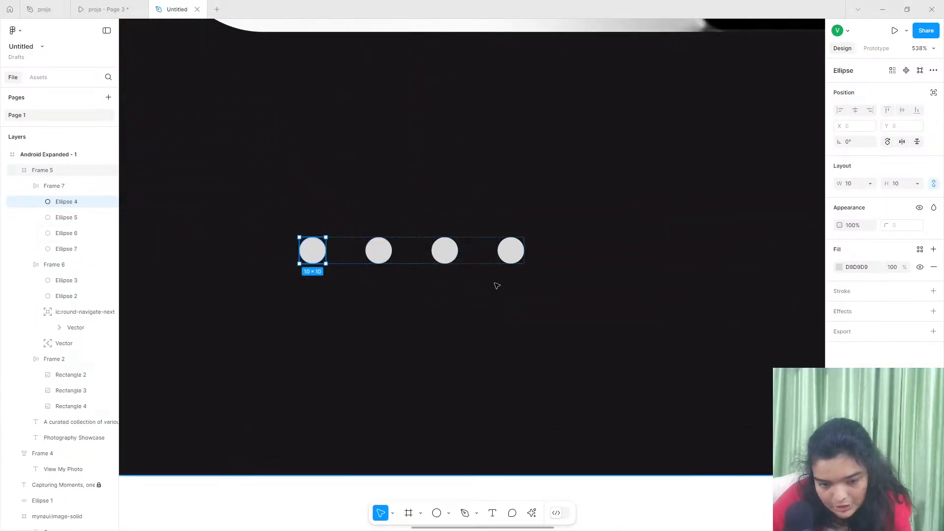
{"action": "left_click", "coordinate": [839, 267]}
{"action": "left_click_drag", "start_coordinate": [770, 290], "coordinate": [488, 142]}
{"action": "scroll", "coordinate": [484, 144], "scroll_direction": "down", "scroll_amount": 1}
{"action": "scroll", "coordinate": [484, 148], "scroll_direction": "down", "scroll_amount": 10}
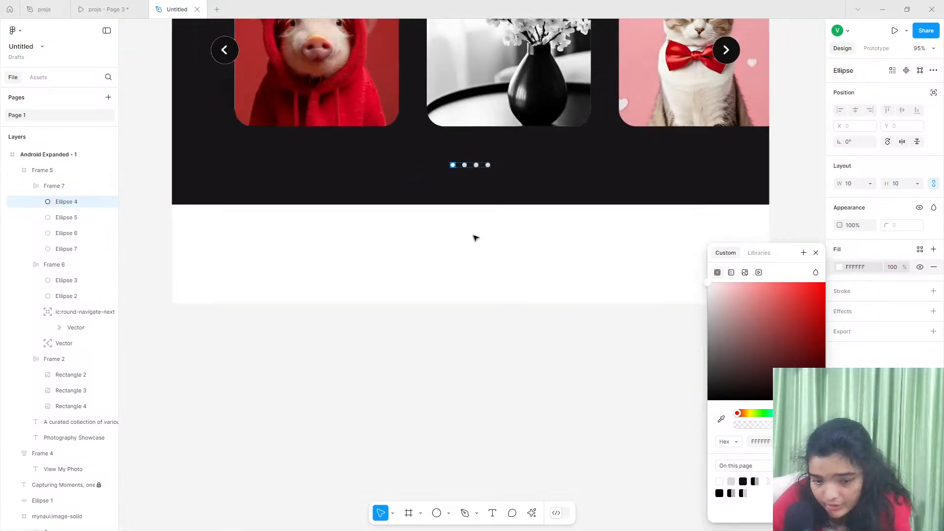
{"action": "left_click", "coordinate": [428, 370]}
{"action": "scroll", "coordinate": [427, 372], "scroll_direction": "up", "scroll_amount": 5}
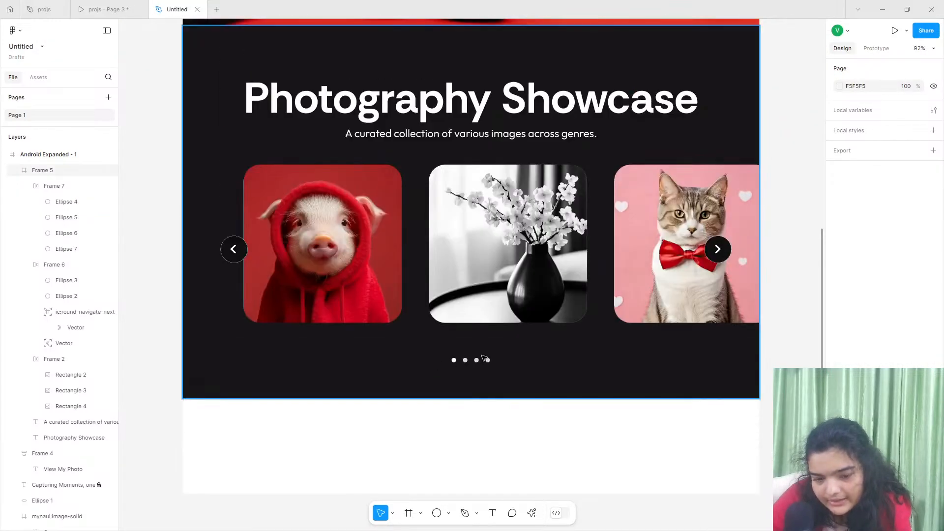
- Move the dot row up to Y 713 and measure its distance to the photo row
{"action": "double_click", "coordinate": [485, 362]}
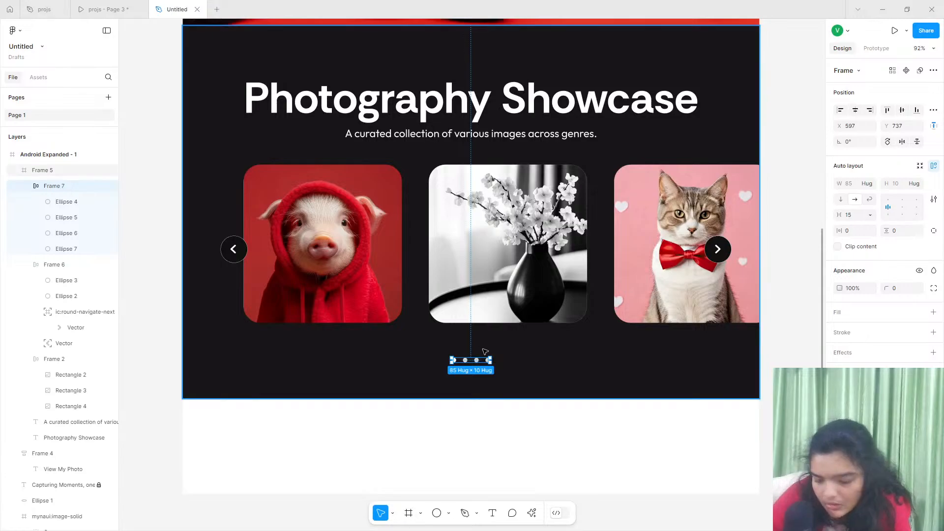
{"action": "key", "text": "Up"}
{"action": "key", "text": "Up"}
{"action": "key", "text": "Up"}
{"action": "key", "text": "Up"}
{"action": "key", "text": "Up"}
{"action": "key", "text": "Up"}
{"action": "key", "text": "Up"}
{"action": "key", "text": "Up"}
{"action": "key", "text": "Up"}
{"action": "key", "text": "Up"}
{"action": "key", "text": "Up"}
{"action": "key", "text": "Up"}
{"action": "key", "text": "Up"}
{"action": "key", "text": "Up"}
{"action": "key", "text": "Up"}
{"action": "key", "text": "Up"}
{"action": "key", "text": "Up"}
{"action": "key", "text": "Up"}
{"action": "key", "text": "Up"}
{"action": "key", "text": "Up"}
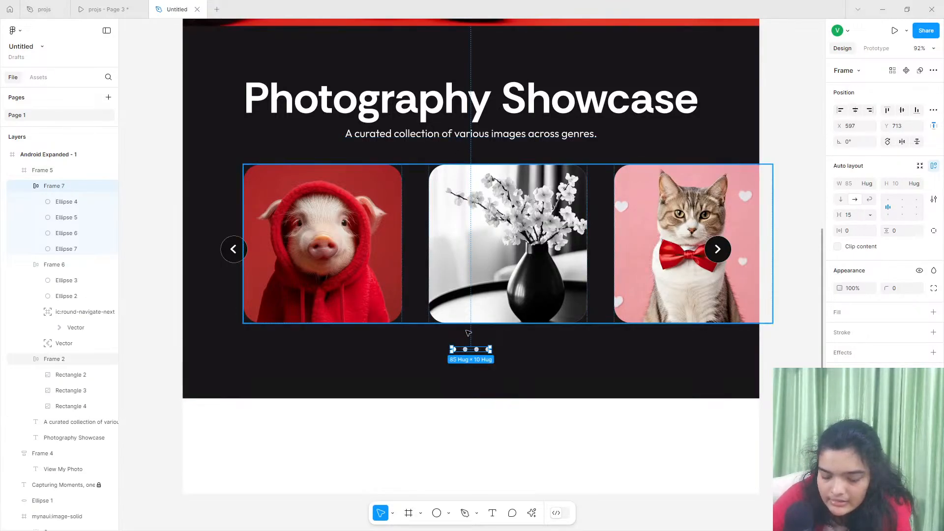
{"action": "key", "text": "alt"}
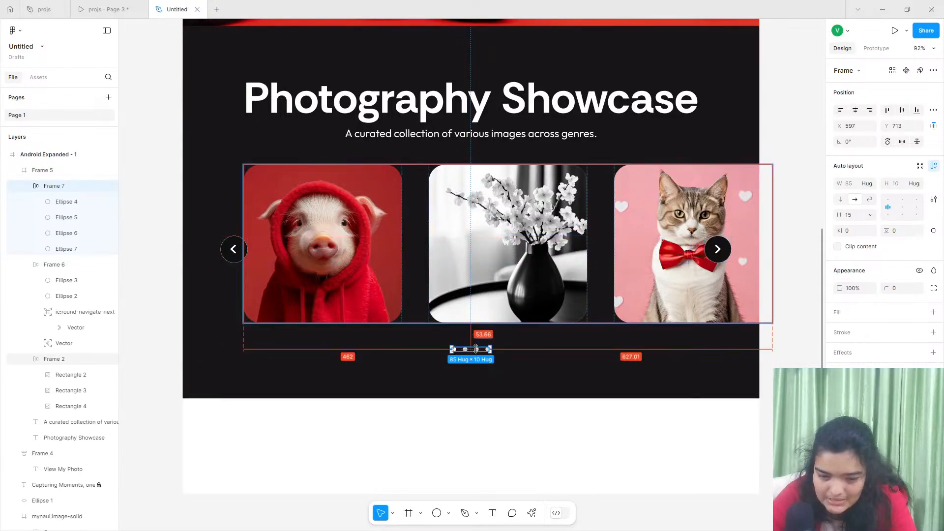
- Compare the subtitle's spacing above the photo row and nudge the dot row down to Y 714
{"action": "left_click", "coordinate": [484, 133]}
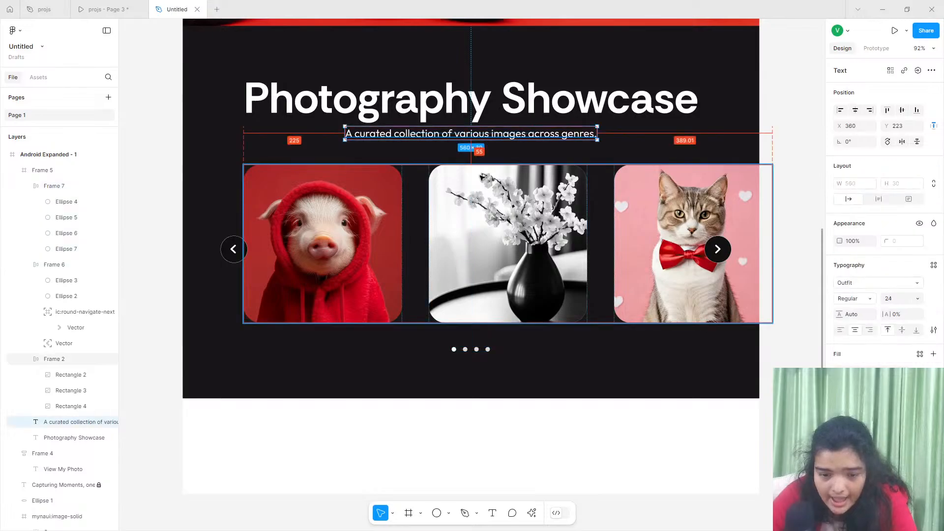
{"action": "left_click", "coordinate": [471, 350]}
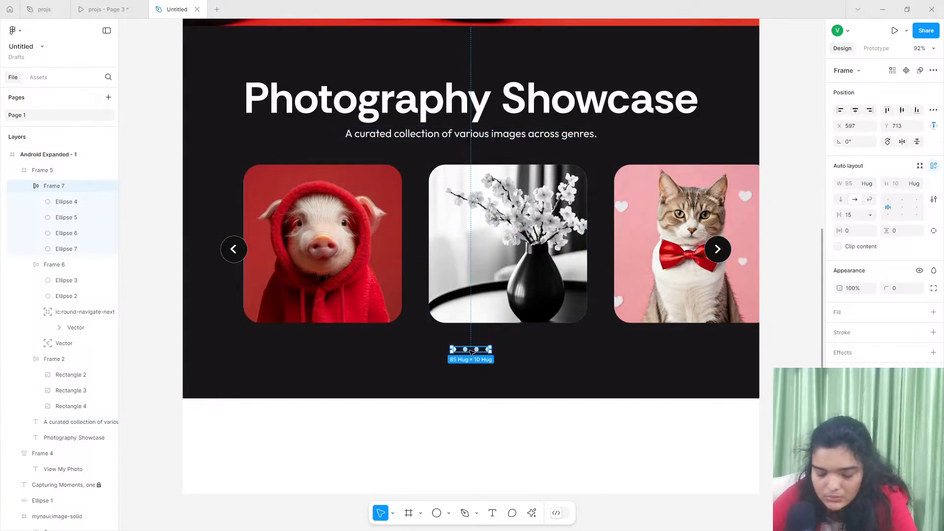
{"action": "left_click", "coordinate": [533, 277]}
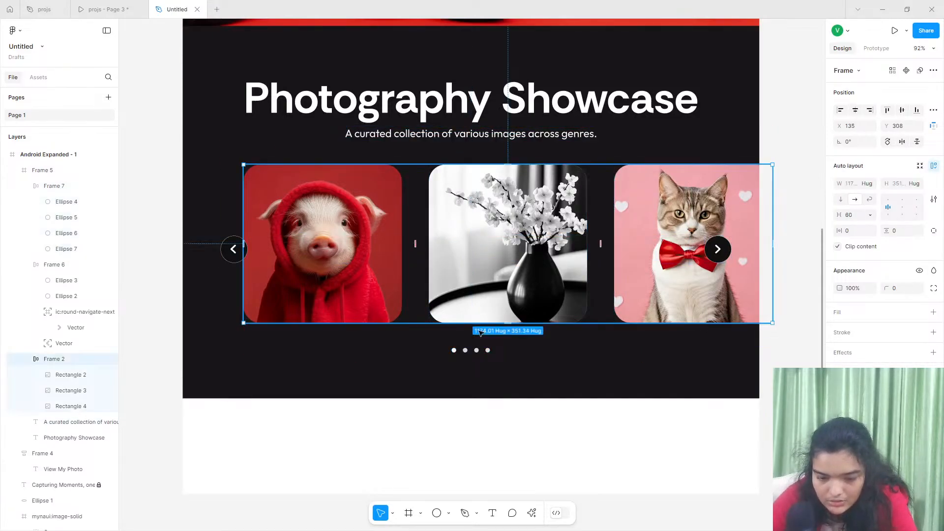
{"action": "left_click", "coordinate": [474, 351]}
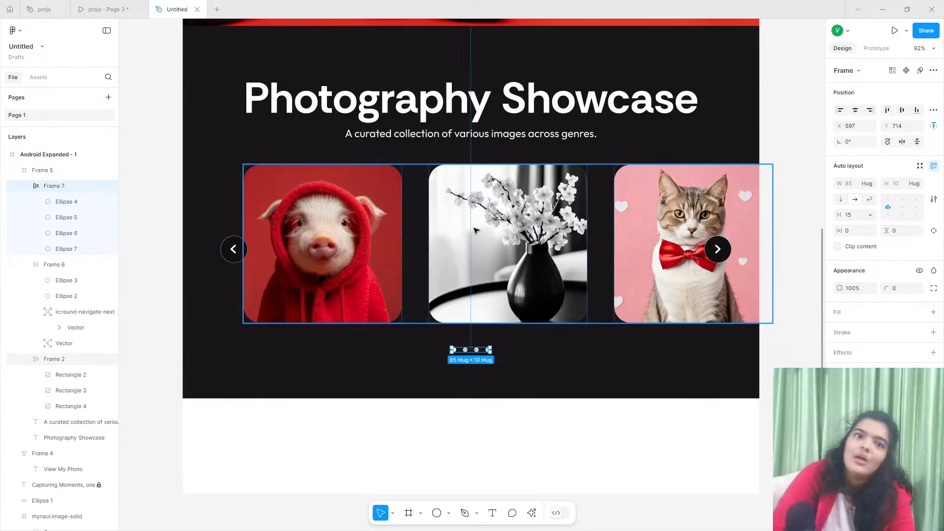
{"action": "key", "text": "alt"}
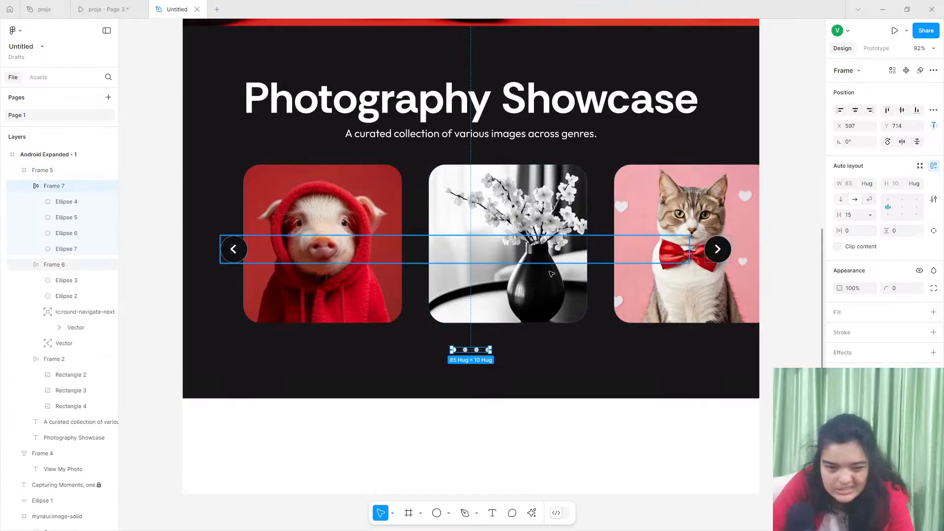
{"action": "scroll", "coordinate": [487, 303], "scroll_direction": "down", "scroll_amount": 1}
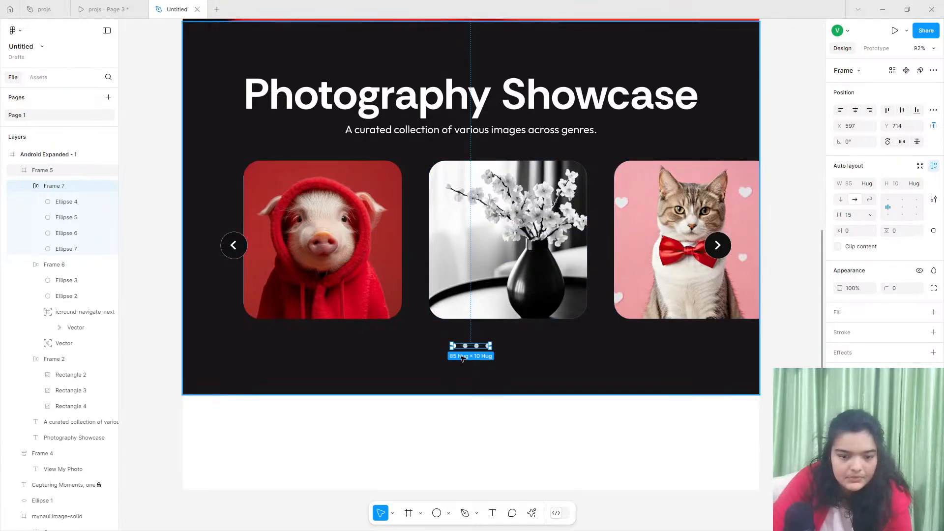
- Examine the testimonial and Let's Connect sections in the projs prototype preview
{"action": "left_click", "coordinate": [110, 7]}
{"action": "scroll", "coordinate": [436, 363], "scroll_direction": "down", "scroll_amount": 5}
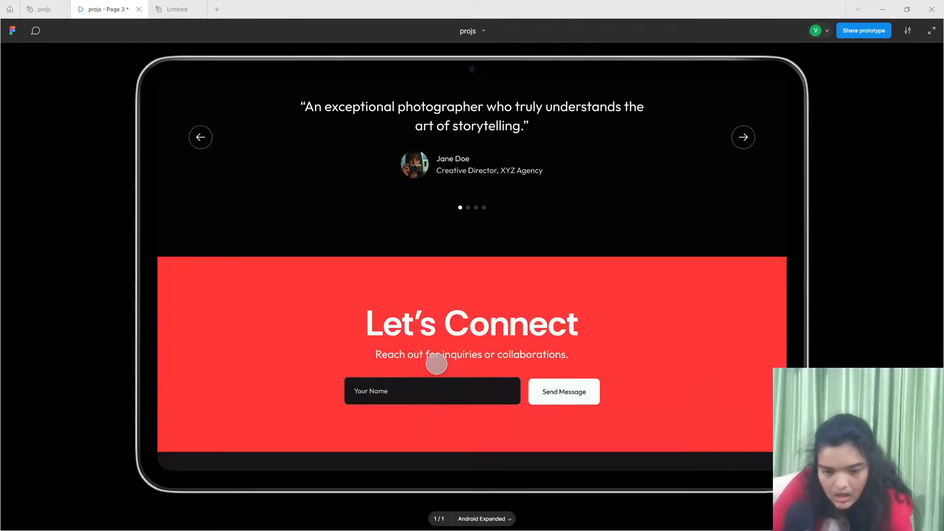
{"action": "scroll", "coordinate": [436, 362], "scroll_direction": "up", "scroll_amount": 3}
{"action": "scroll", "coordinate": [436, 359], "scroll_direction": "down", "scroll_amount": 2}
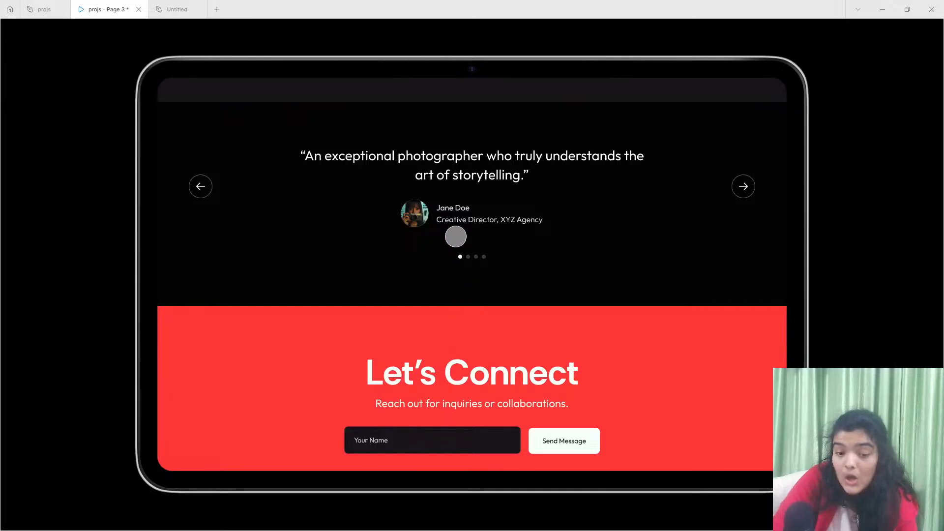
- Return to the Untitled file and extend the Android Expanded page frame downward to a height of about 2759
{"action": "scroll", "coordinate": [454, 235], "scroll_direction": "up", "scroll_amount": 1}
{"action": "scroll", "coordinate": [457, 234], "scroll_direction": "up", "scroll_amount": 1}
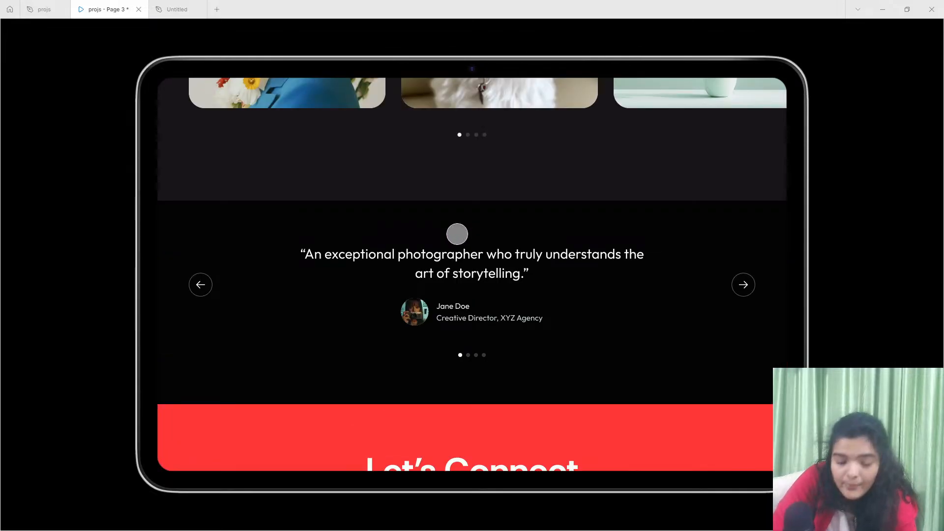
{"action": "left_click", "coordinate": [176, 9]}
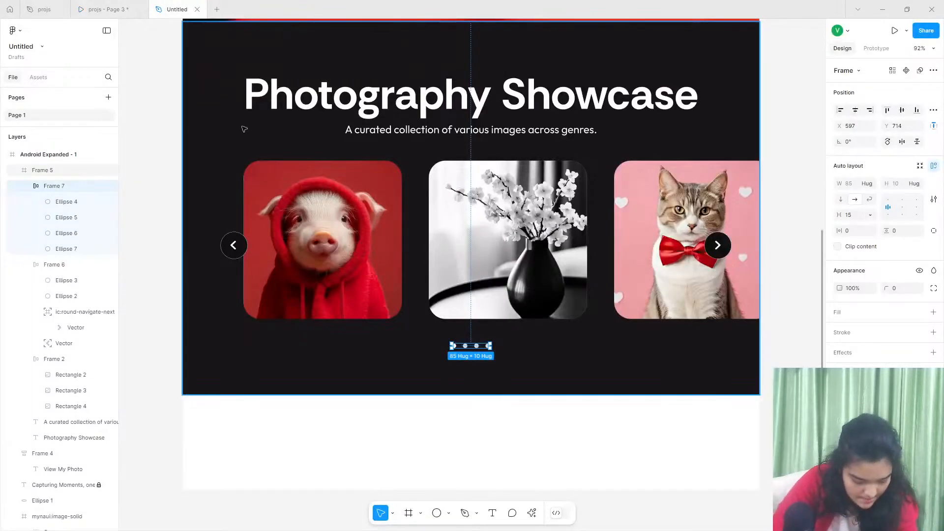
{"action": "scroll", "coordinate": [237, 201], "scroll_direction": "down", "scroll_amount": 2}
{"action": "scroll", "coordinate": [236, 201], "scroll_direction": "down", "scroll_amount": 6}
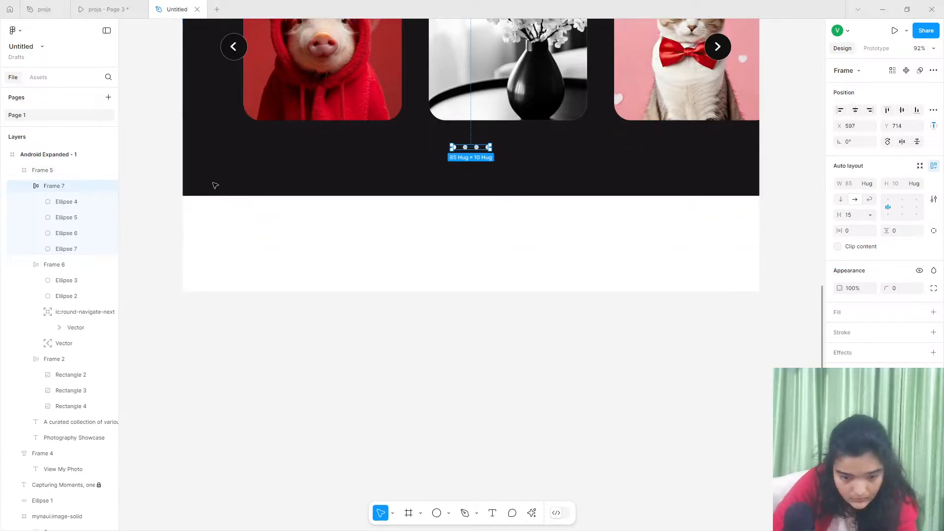
{"action": "scroll", "coordinate": [237, 206], "scroll_direction": "up", "scroll_amount": 6}
{"action": "scroll", "coordinate": [236, 207], "scroll_direction": "up", "scroll_amount": 10}
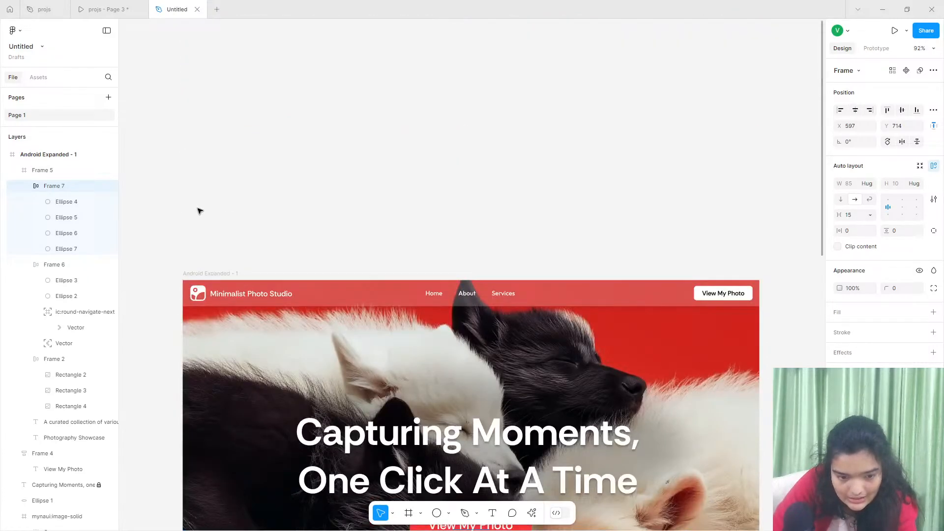
{"action": "left_click", "coordinate": [192, 277]}
{"action": "scroll", "coordinate": [192, 278], "scroll_direction": "down", "scroll_amount": 10}
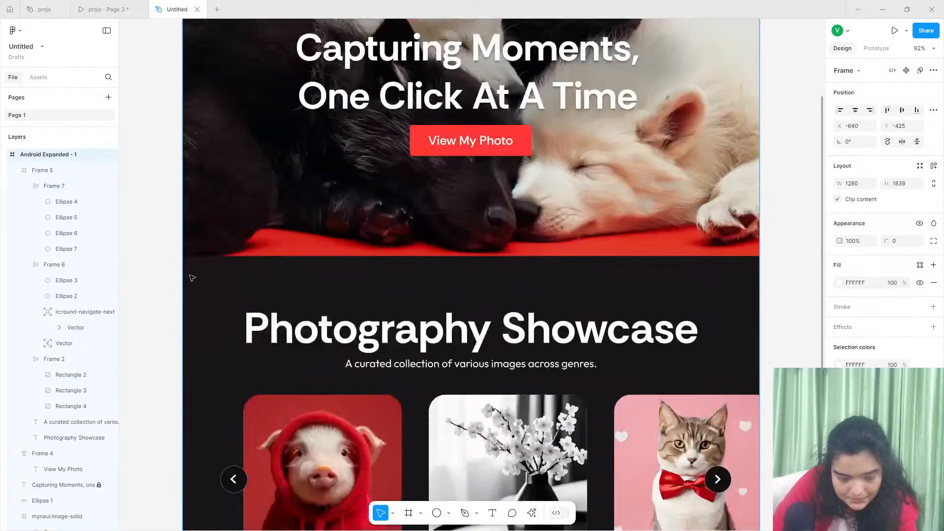
{"action": "scroll", "coordinate": [192, 277], "scroll_direction": "down", "scroll_amount": 5}
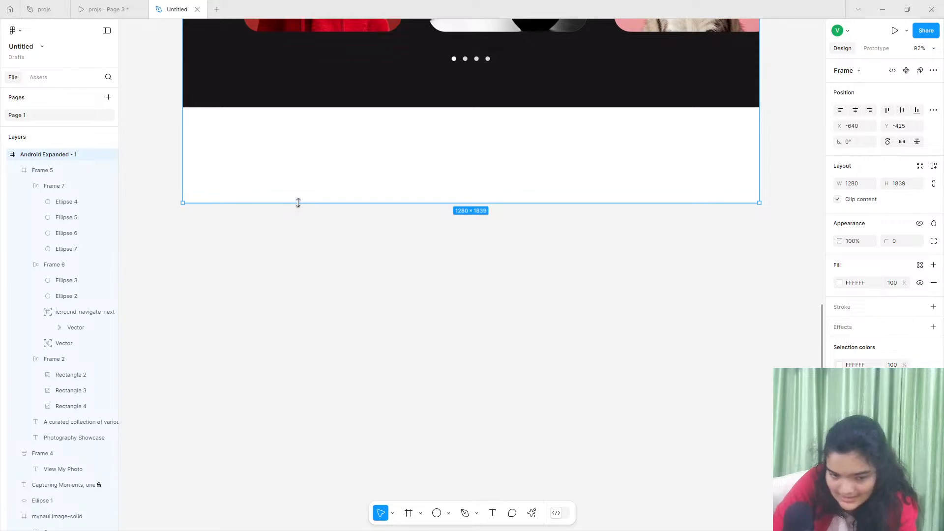
{"action": "left_click_drag", "start_coordinate": [298, 202], "coordinate": [364, 530]}
{"action": "scroll", "coordinate": [423, 393], "scroll_direction": "up", "scroll_amount": 2}
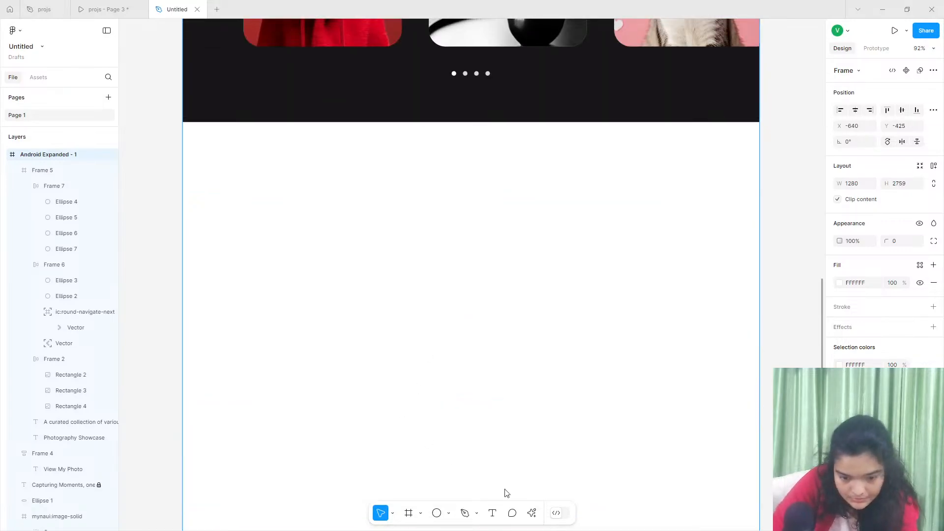
- Draw a frame about 1280 × 436 below the Photography Showcase section and place it flush against the section's lower edge
{"action": "left_click", "coordinate": [408, 512]}
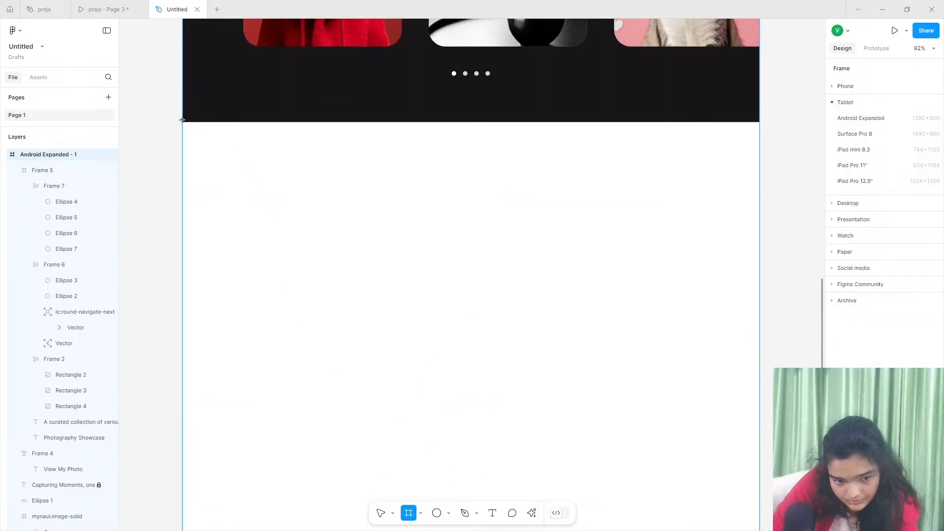
{"action": "left_click_drag", "start_coordinate": [181, 119], "coordinate": [763, 316]}
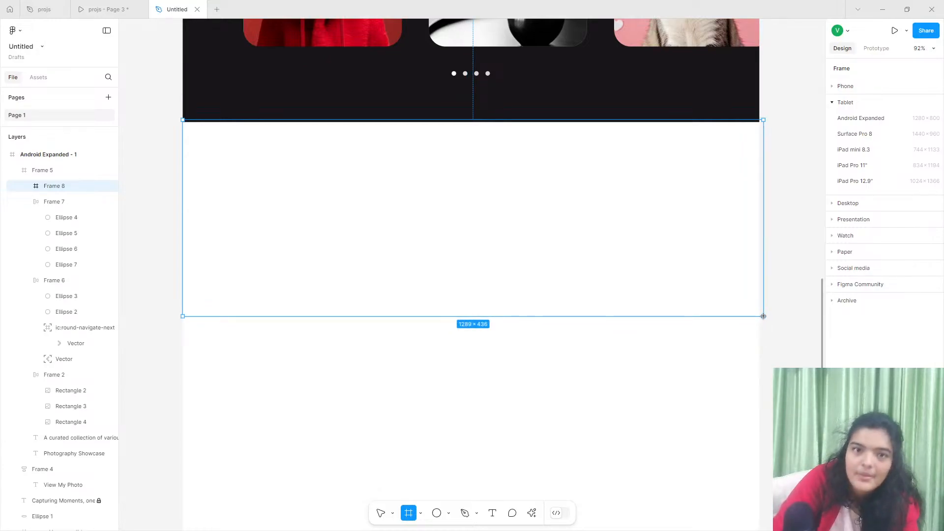
{"action": "left_click_drag", "start_coordinate": [763, 316], "coordinate": [758, 316]}
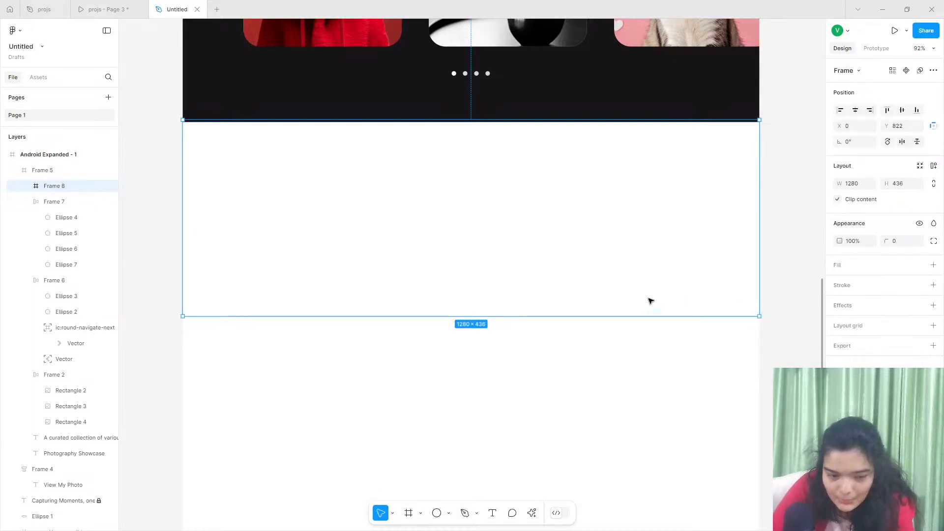
{"action": "left_click_drag", "start_coordinate": [536, 237], "coordinate": [536, 239]}
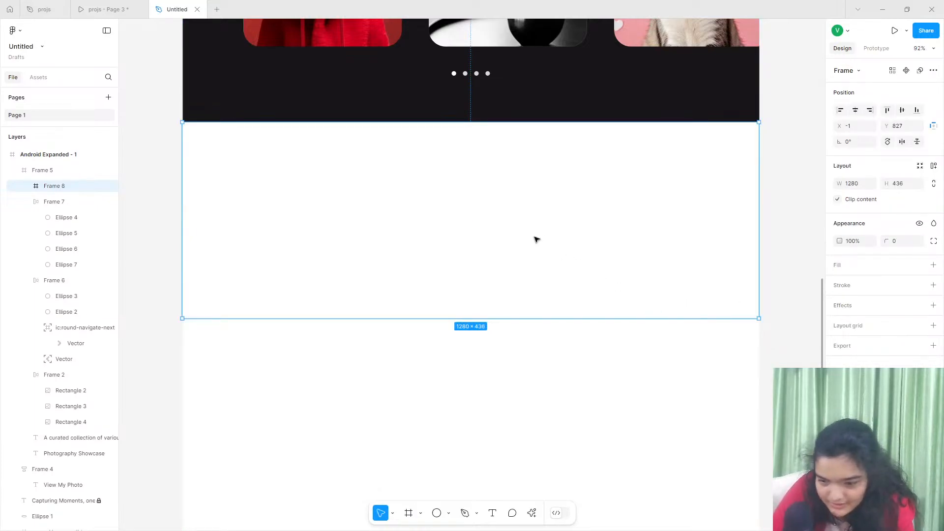
- Add a fill to the new frame and set it to black, 000000
{"action": "left_click", "coordinate": [934, 266]}
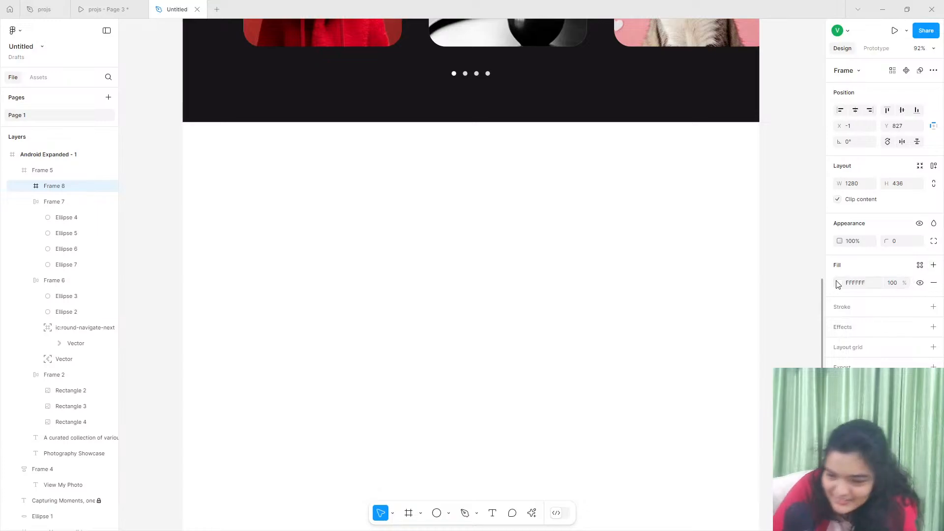
{"action": "left_click", "coordinate": [838, 283]}
{"action": "left_click_drag", "start_coordinate": [736, 383], "coordinate": [662, 434]}
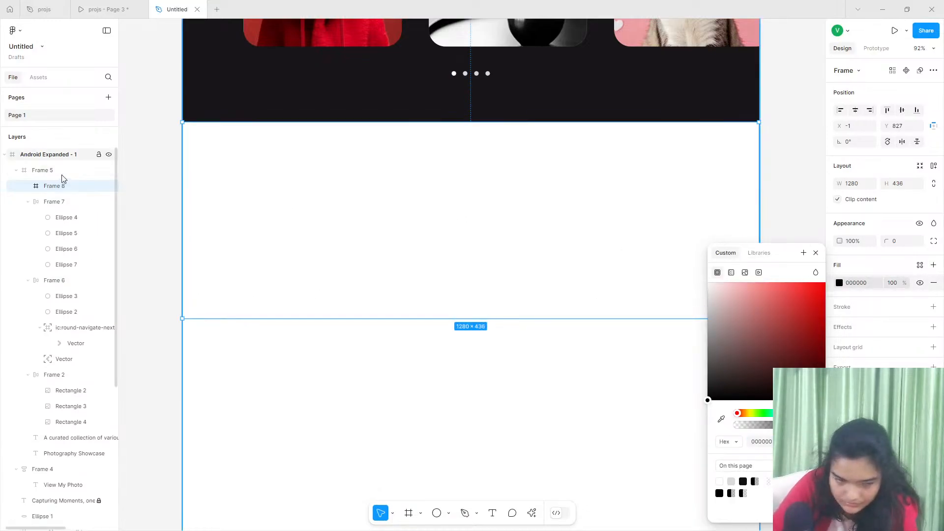
- Move the black frame out of the Photography Showcase frame in the layer hierarchy and position it at X 0, Y 1620
{"action": "left_click_drag", "start_coordinate": [62, 182], "coordinate": [59, 167]}
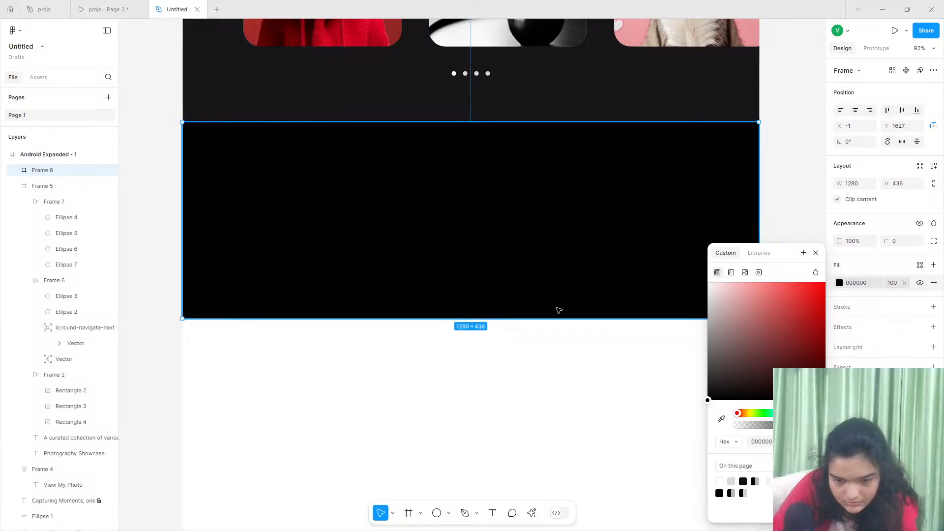
{"action": "left_click", "coordinate": [497, 348]}
{"action": "left_click_drag", "start_coordinate": [499, 232], "coordinate": [502, 215]}
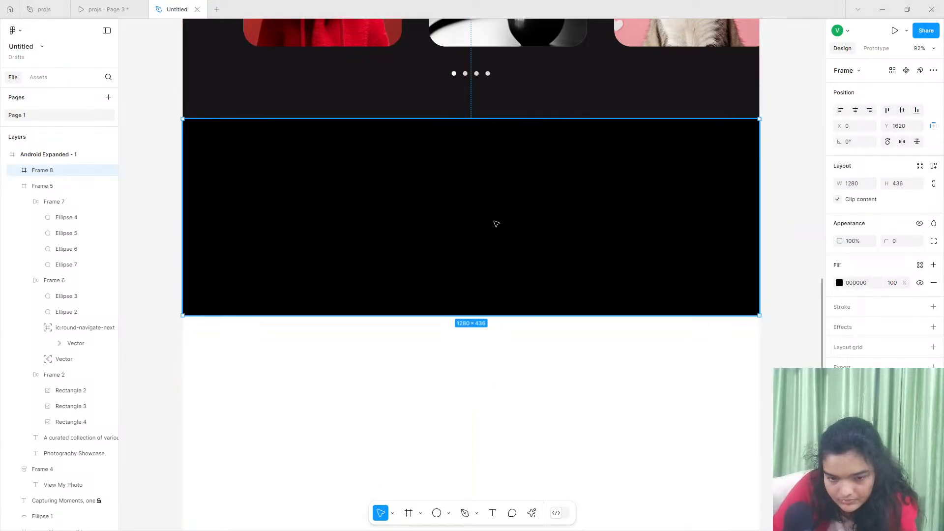
- Check the carousel controls in the projs preview, and copy the showcase's arrow row and dot row into the black frame
{"action": "left_click", "coordinate": [106, 9]}
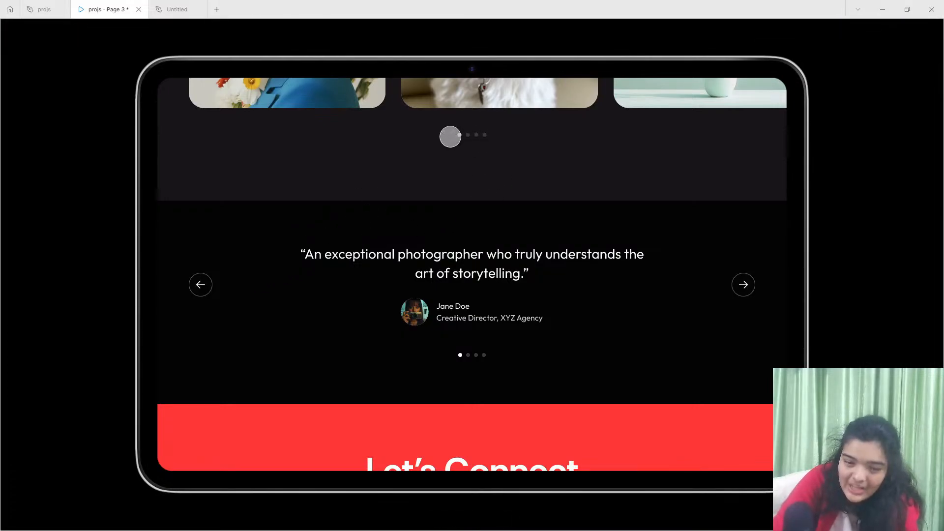
{"action": "scroll", "coordinate": [465, 147], "scroll_direction": "up", "scroll_amount": 3}
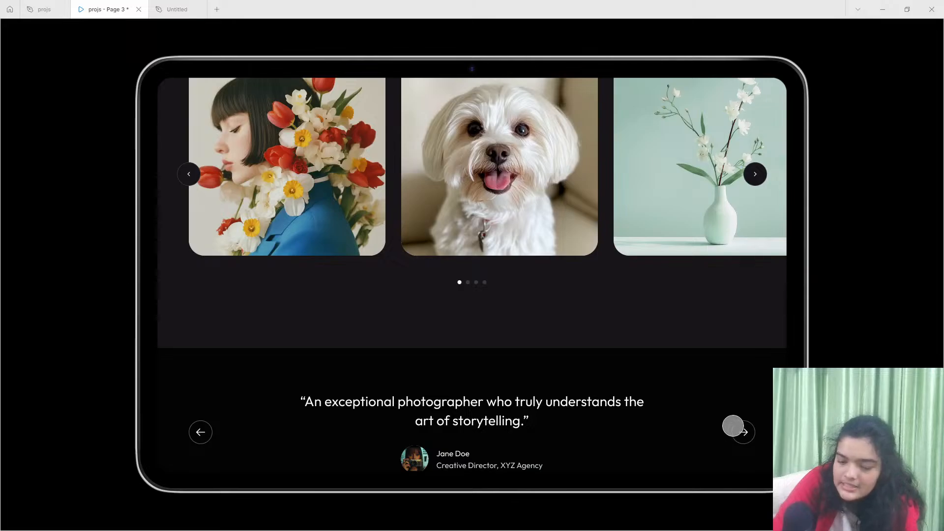
{"action": "left_click", "coordinate": [175, 8]}
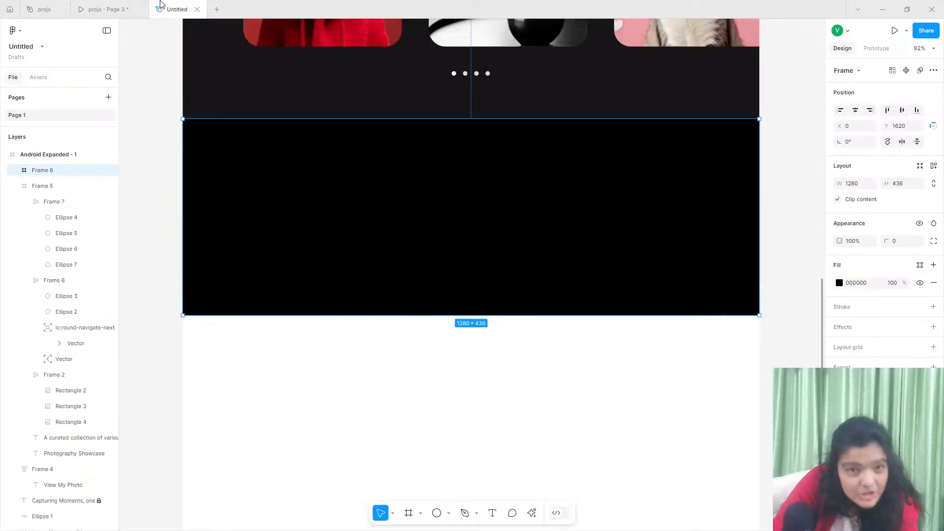
{"action": "scroll", "coordinate": [420, 204], "scroll_direction": "up", "scroll_amount": 1}
{"action": "scroll", "coordinate": [390, 236], "scroll_direction": "up", "scroll_amount": 4}
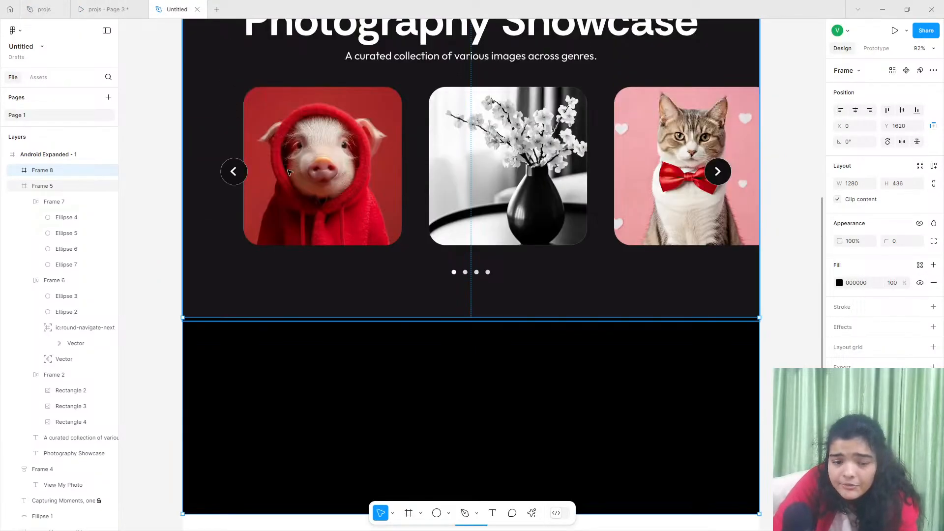
{"action": "double_click", "coordinate": [244, 170]}
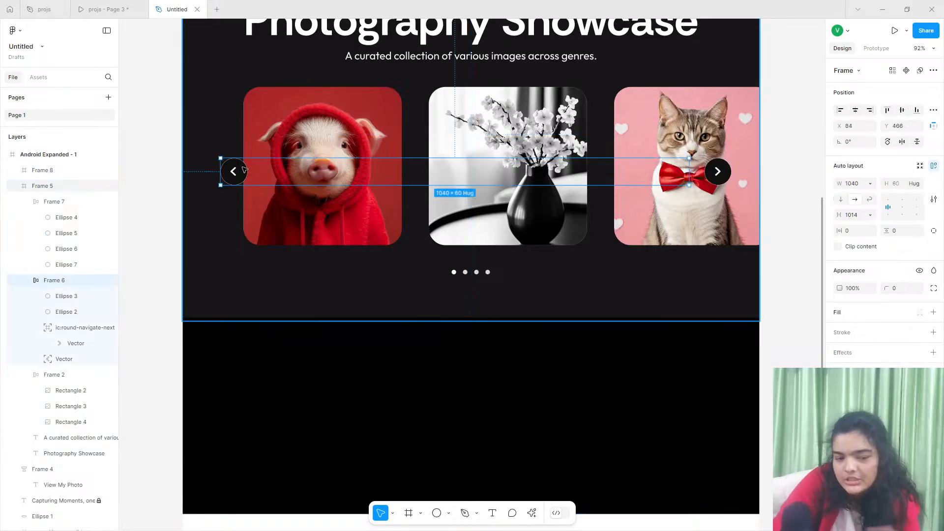
{"action": "left_click", "coordinate": [489, 274], "text": "shift"}
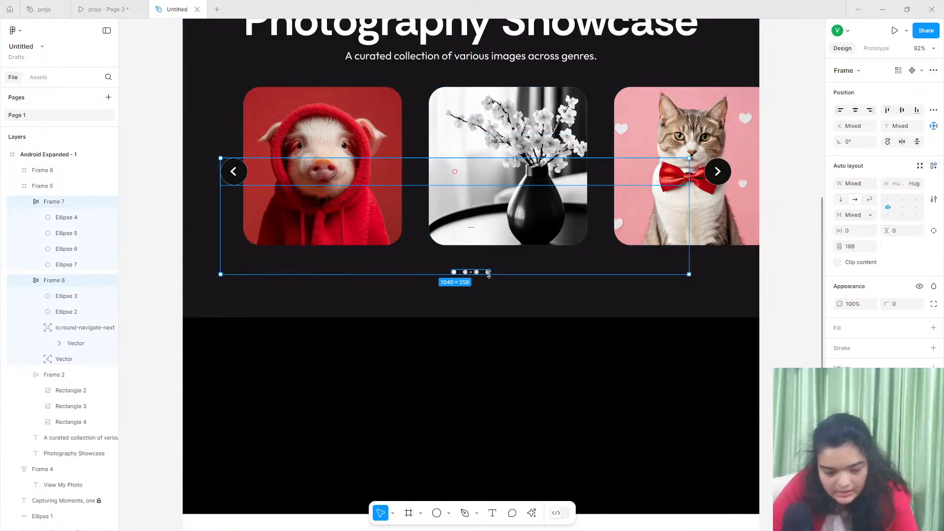
{"action": "key", "text": "ctrl+c"}
{"action": "left_click", "coordinate": [368, 364]}
{"action": "key", "text": "ctrl+v"}
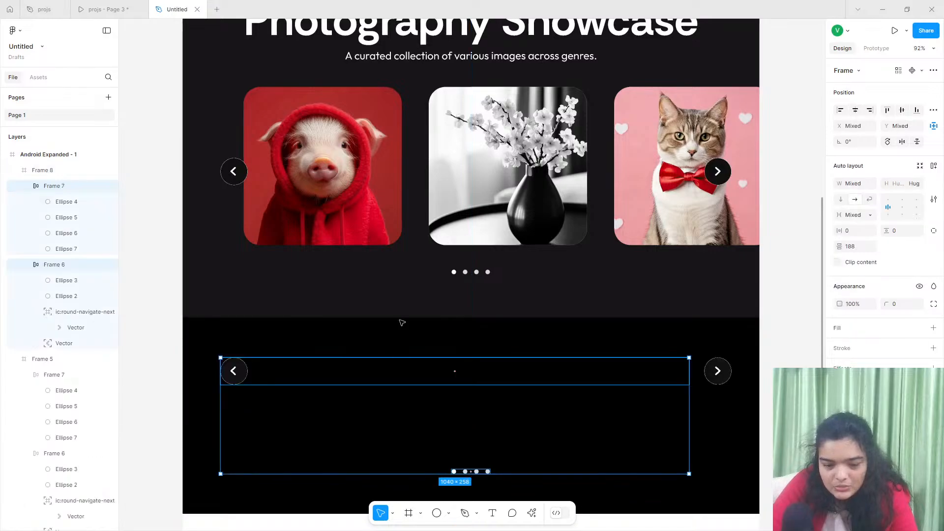
- Widen the copied arrow row to 1133 so it encloses both arrows and center it horizontally in the black frame
{"action": "scroll", "coordinate": [464, 392], "scroll_direction": "down", "scroll_amount": 3}
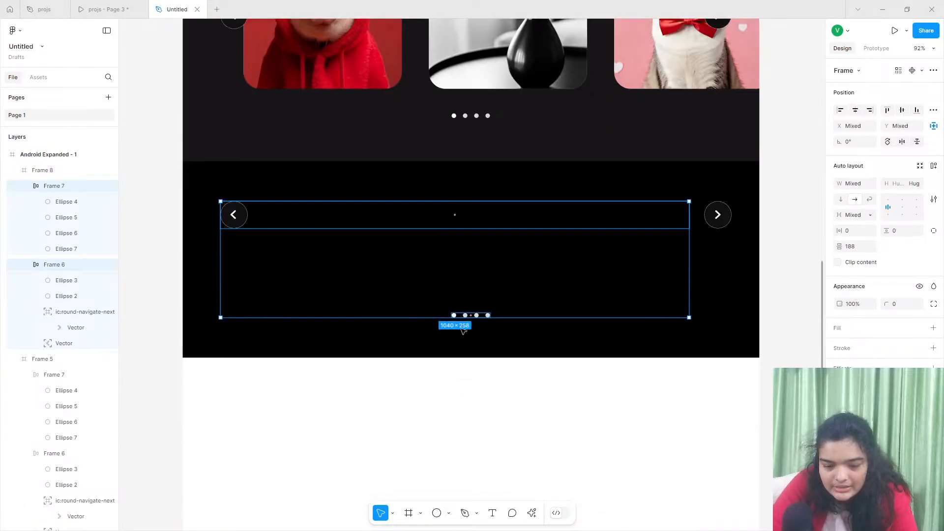
{"action": "left_click", "coordinate": [269, 224]}
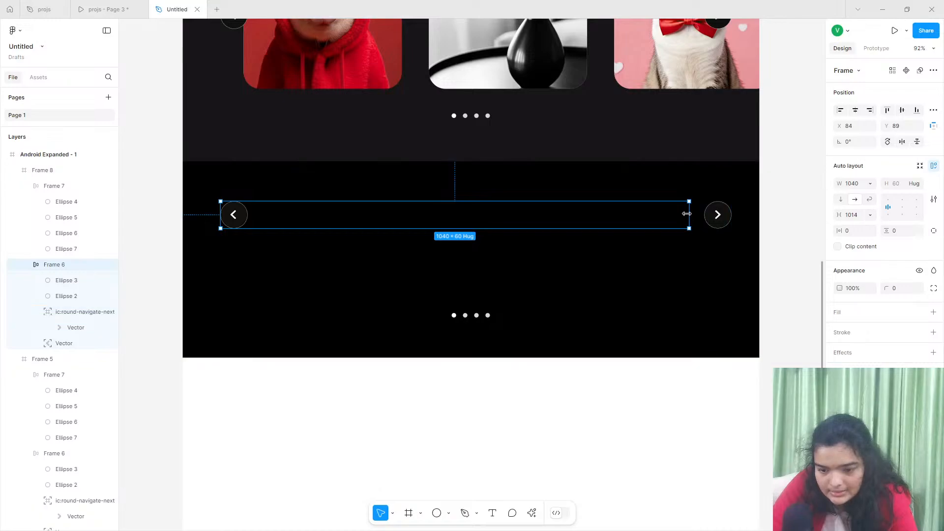
{"action": "left_click_drag", "start_coordinate": [687, 214], "coordinate": [719, 214]}
{"action": "left_click_drag", "start_coordinate": [729, 212], "coordinate": [733, 212]}
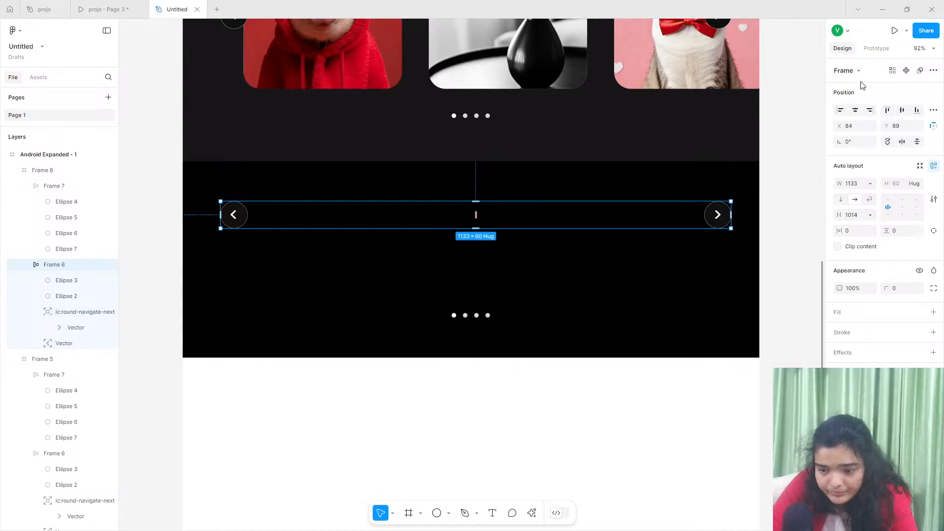
{"action": "left_click", "coordinate": [856, 110]}
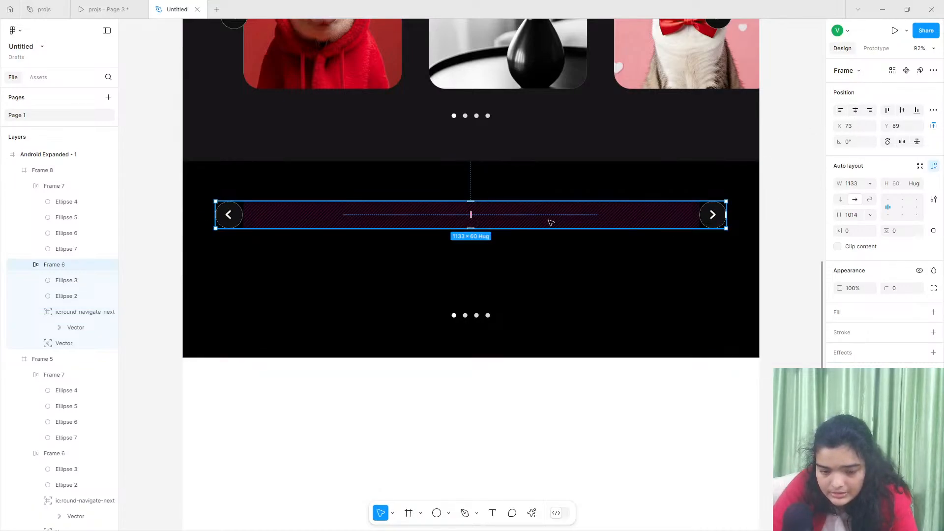
{"action": "left_click_drag", "start_coordinate": [470, 215], "coordinate": [439, 213]}
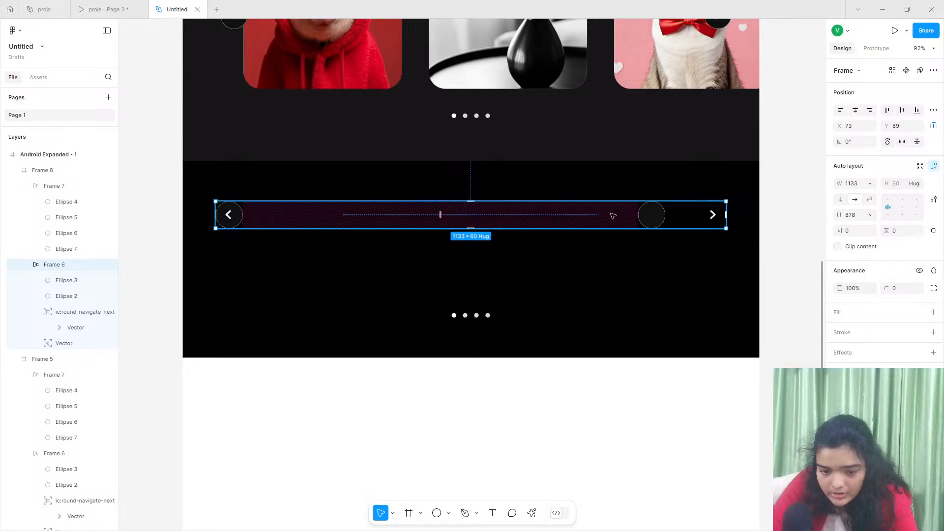
{"action": "key", "text": "shift+a"}
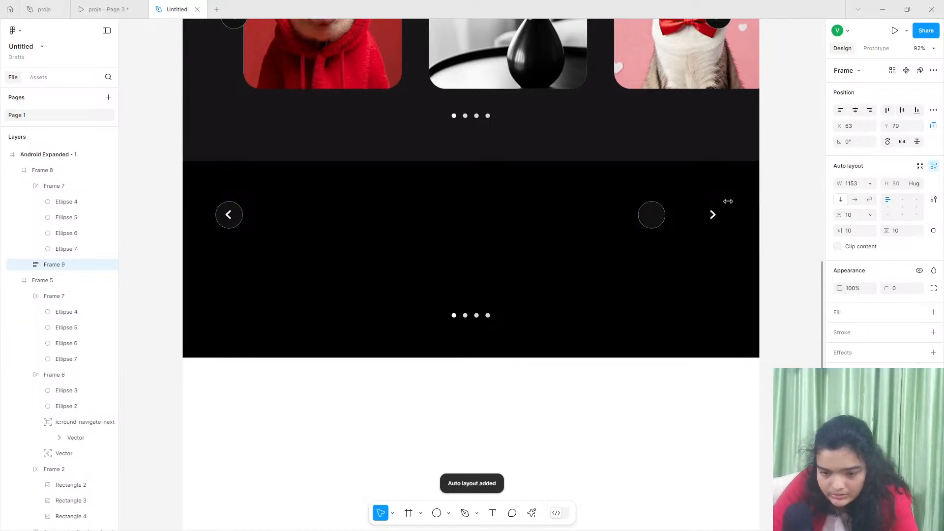
{"action": "key", "text": "ctrl+z"}
{"action": "key", "text": "ctrl+z"}
{"action": "key", "text": "ctrl+z"}
- Move the arrow row down to Y 161 in the black frame and deselect it
{"action": "left_click_drag", "start_coordinate": [592, 223], "coordinate": [590, 262]}
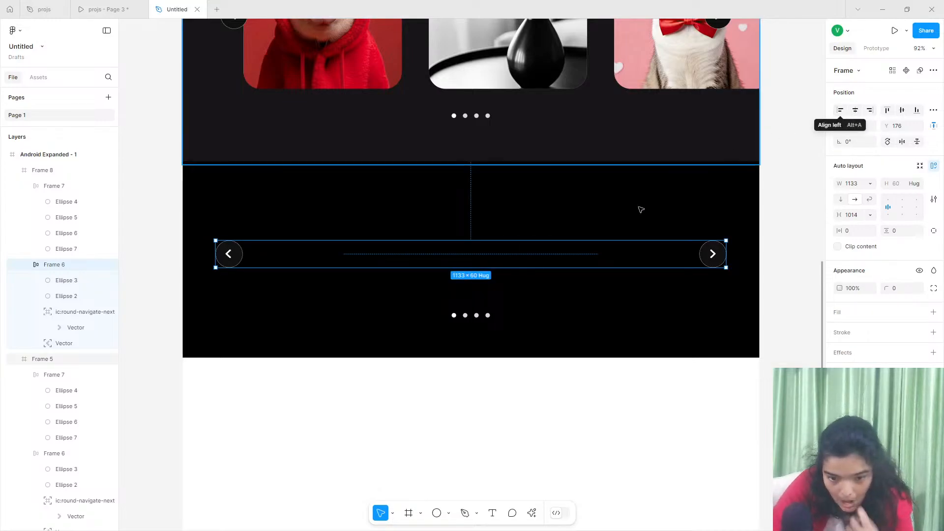
{"action": "left_click_drag", "start_coordinate": [545, 257], "coordinate": [546, 251]}
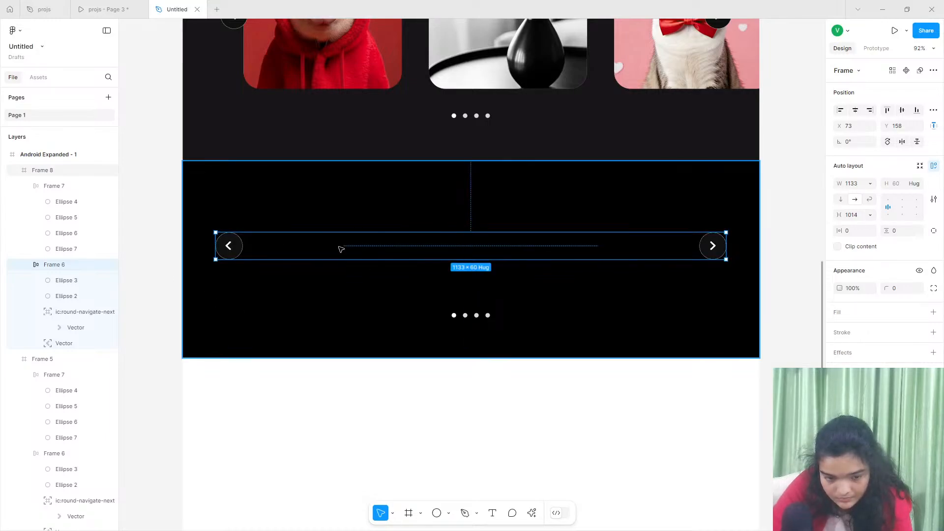
{"action": "key", "text": "Down"}
{"action": "key", "text": "Down"}
{"action": "key", "text": "Down"}
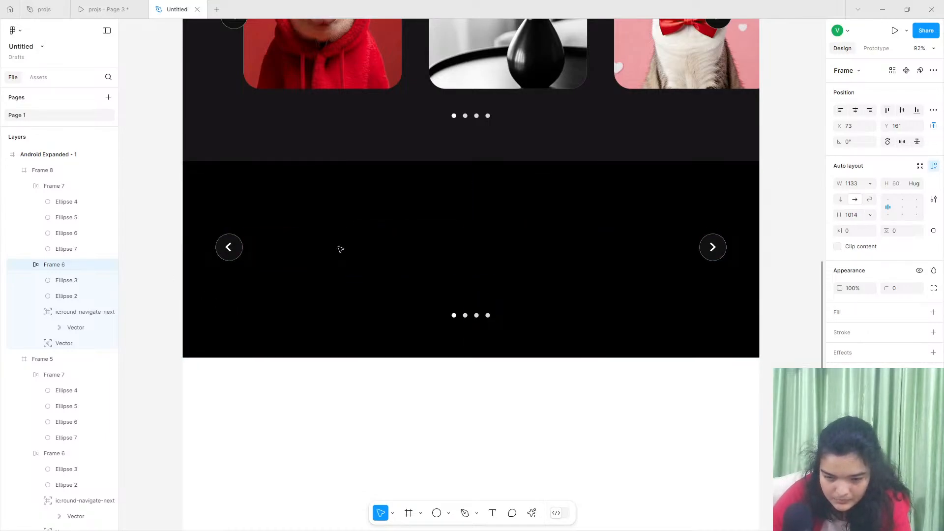
{"action": "left_click", "coordinate": [156, 265]}
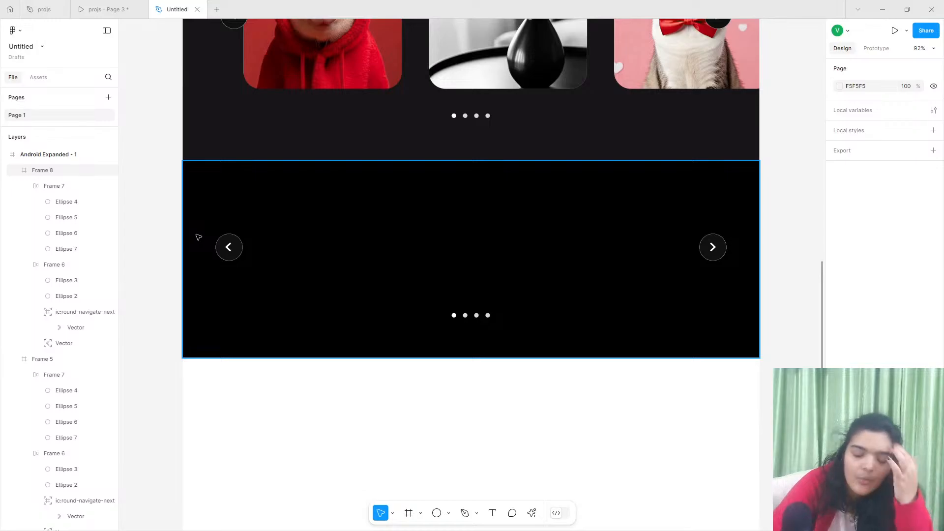
- Examine the testimonial's quote and author layout in the projs preview and return to the Photography Showcase section in the Untitled file
{"action": "left_click", "coordinate": [133, 5]}
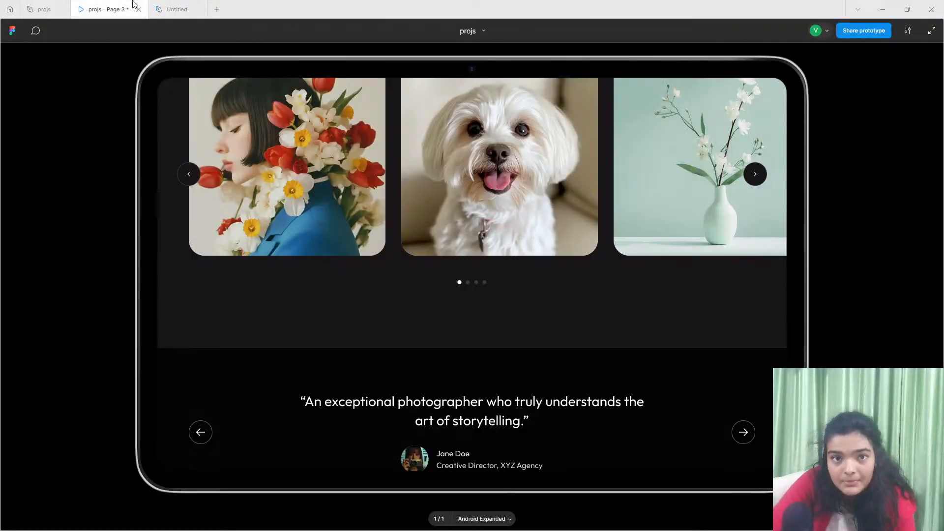
{"action": "scroll", "coordinate": [438, 206], "scroll_direction": "down", "scroll_amount": 2}
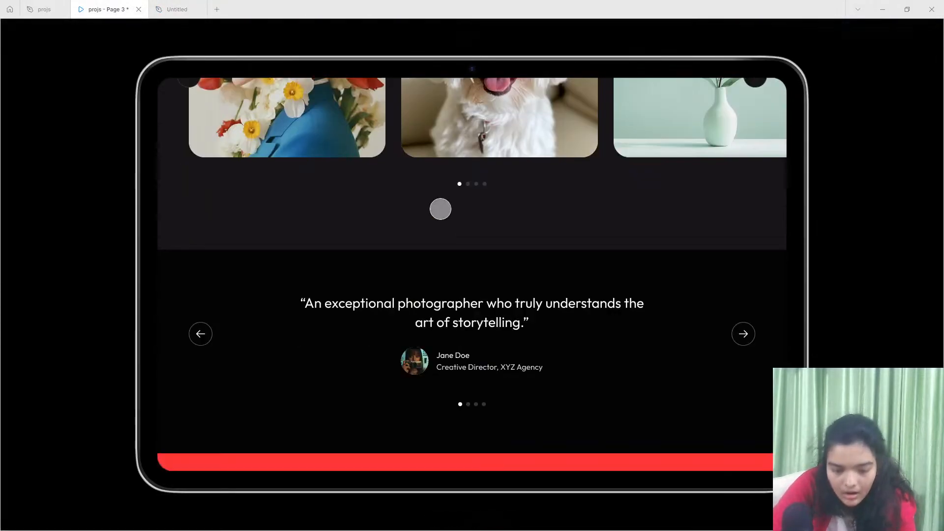
{"action": "mouse_move", "coordinate": [182, 5]}
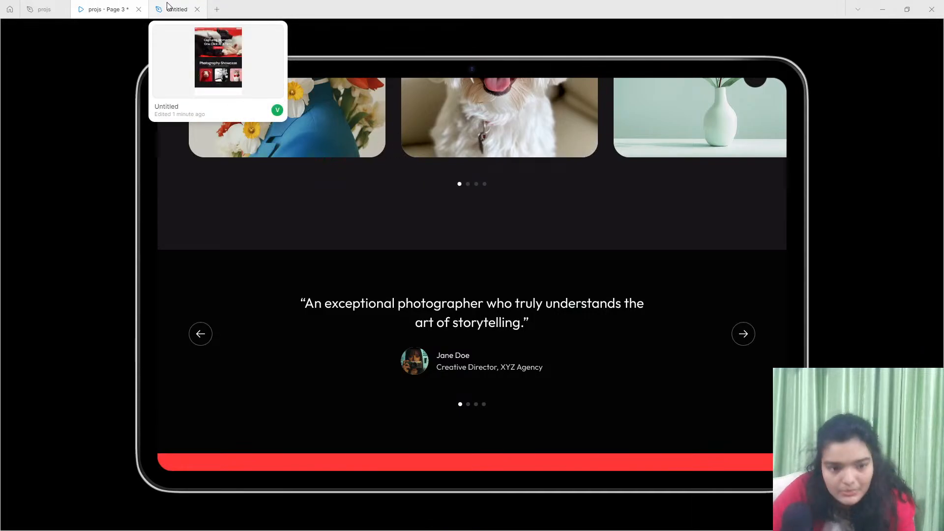
{"action": "left_click", "coordinate": [168, 6]}
{"action": "scroll", "coordinate": [362, 264], "scroll_direction": "up", "scroll_amount": 5}
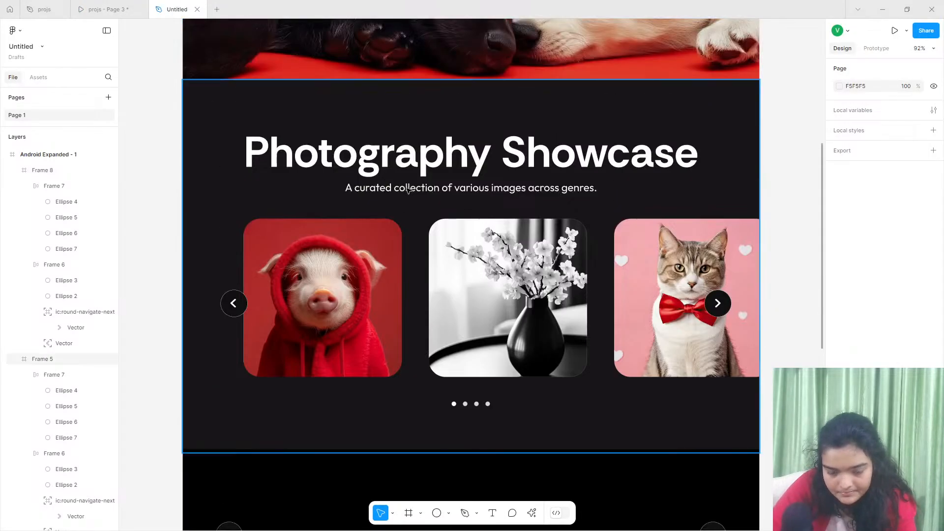
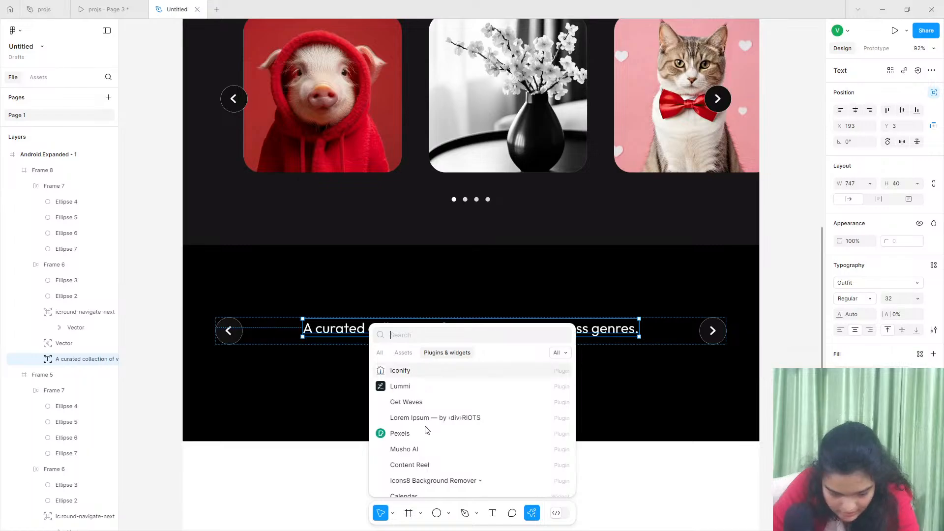
- Look through the available plugins for a text filler and check the testimonial quote in the projs preview
{"action": "scroll", "coordinate": [425, 423], "scroll_direction": "down", "scroll_amount": 1}
{"action": "scroll", "coordinate": [433, 433], "scroll_direction": "down", "scroll_amount": 1}
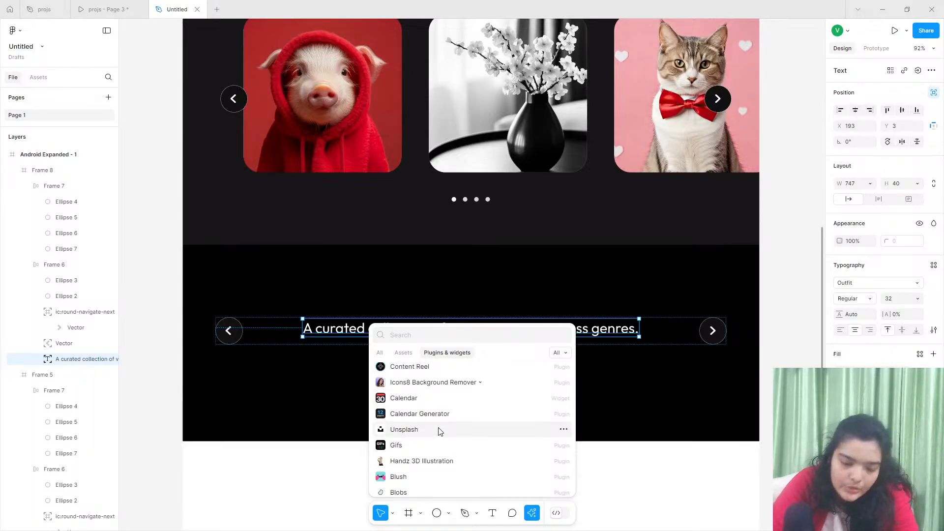
{"action": "scroll", "coordinate": [460, 427], "scroll_direction": "up", "scroll_amount": 2}
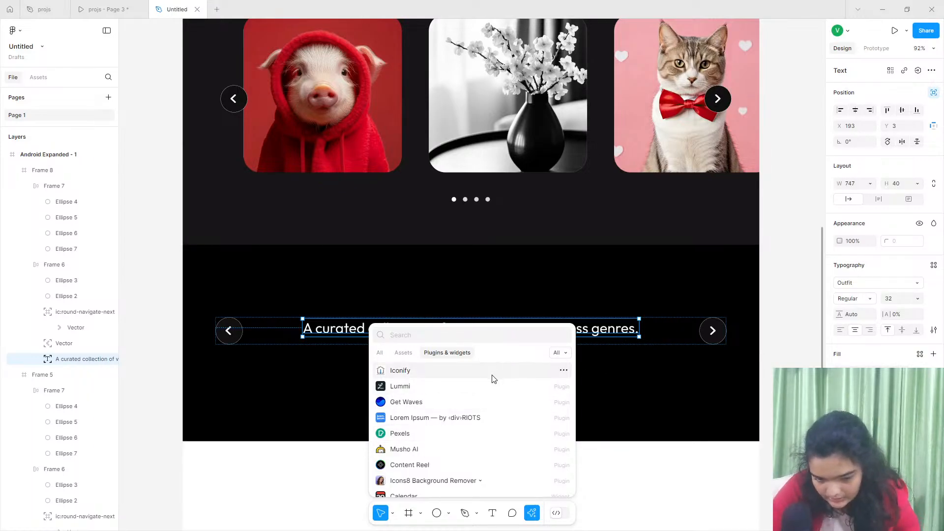
{"action": "left_click", "coordinate": [106, 10]}
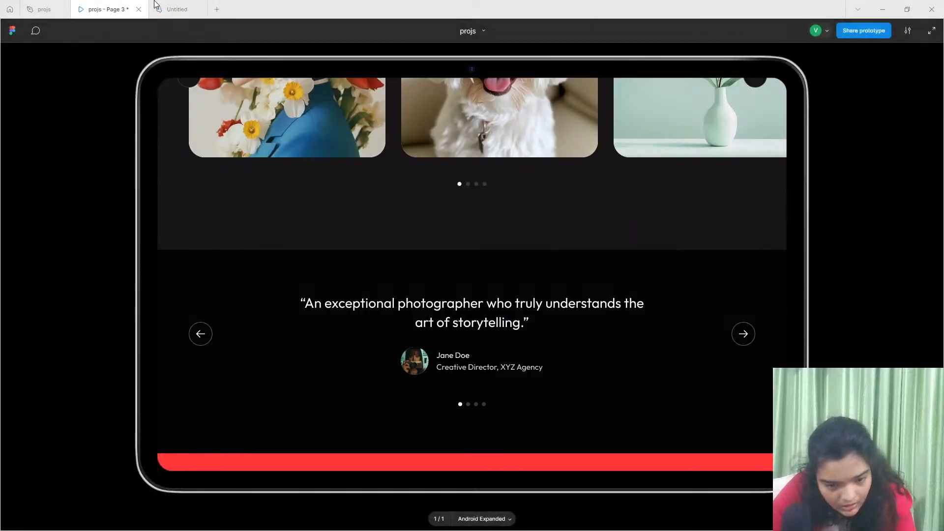
{"action": "left_click", "coordinate": [174, 9]}
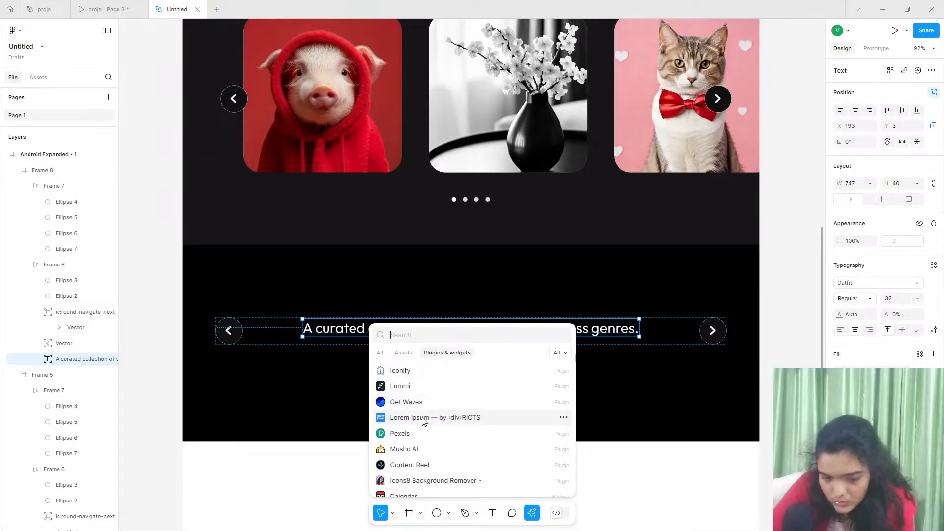
- Look through the text categories of the Content Reel plugin for suitable quote text and close the plugin
{"action": "left_click", "coordinate": [411, 466]}
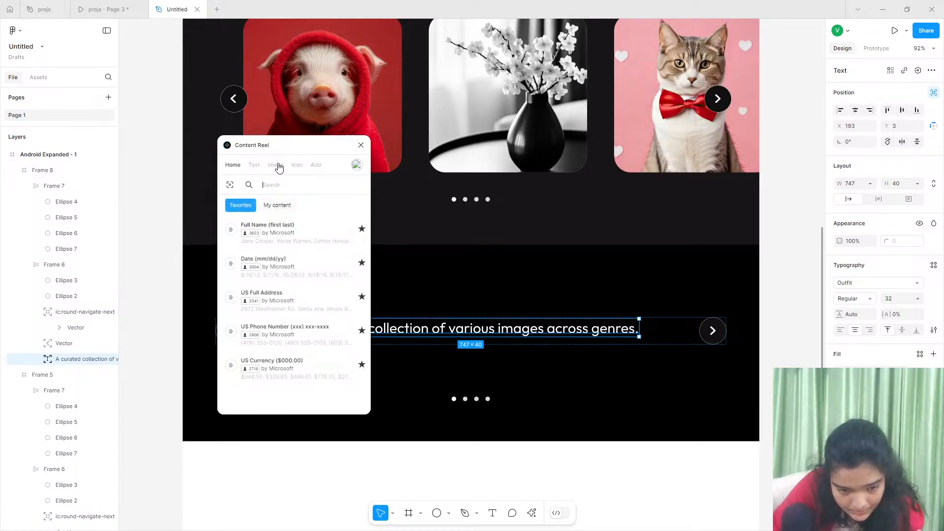
{"action": "left_click", "coordinate": [256, 165]}
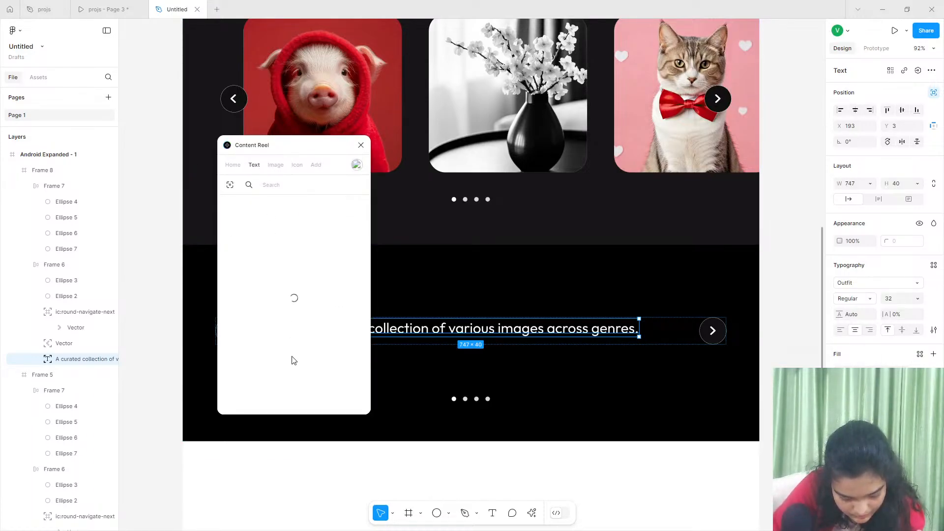
{"action": "scroll", "coordinate": [297, 339], "scroll_direction": "down", "scroll_amount": 1}
{"action": "left_click", "coordinate": [300, 338]}
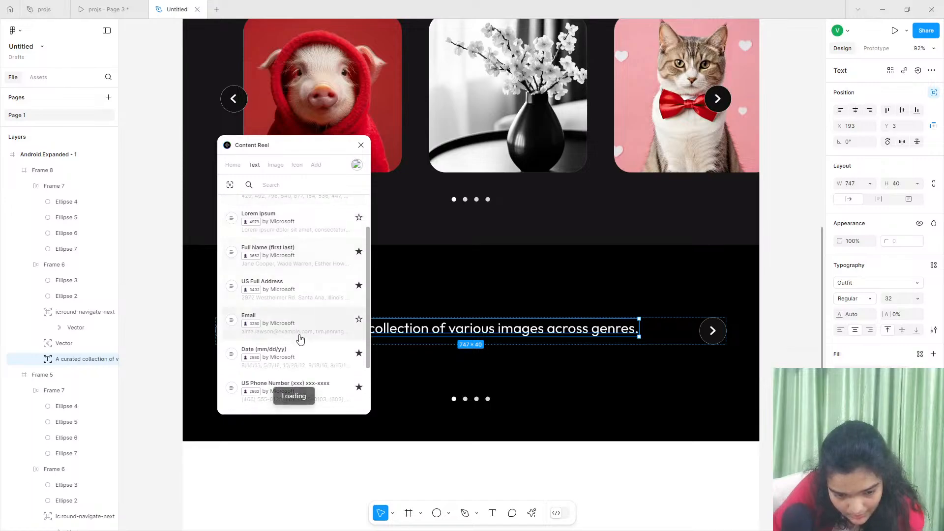
{"action": "scroll", "coordinate": [299, 339], "scroll_direction": "down", "scroll_amount": 4}
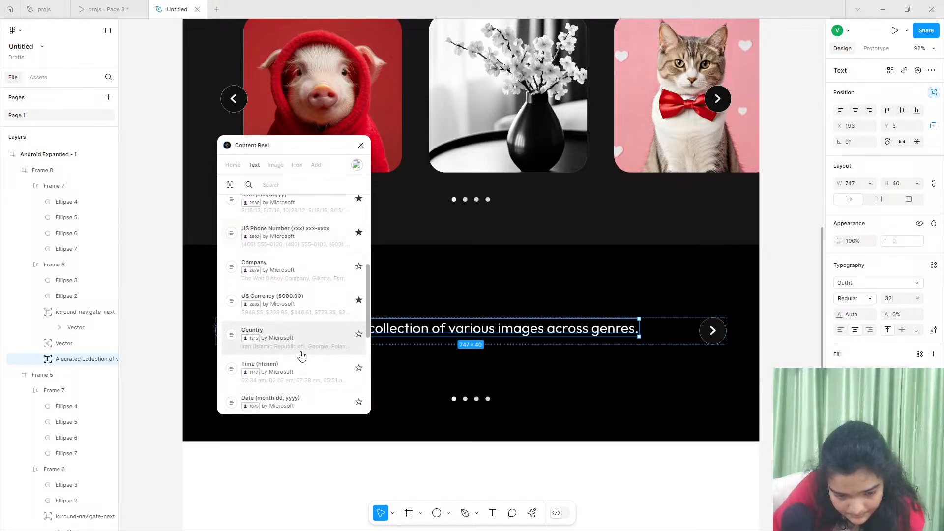
{"action": "scroll", "coordinate": [300, 344], "scroll_direction": "down", "scroll_amount": 6}
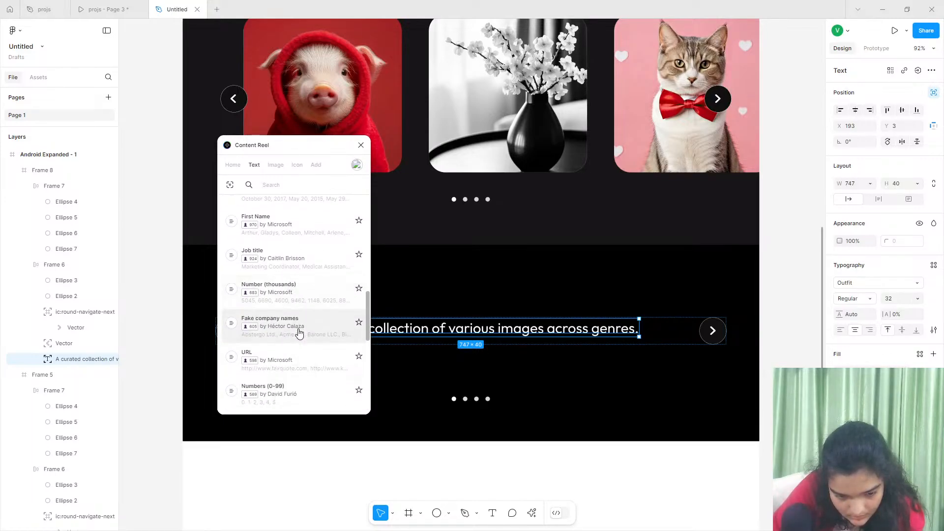
{"action": "scroll", "coordinate": [318, 374], "scroll_direction": "up", "scroll_amount": 12}
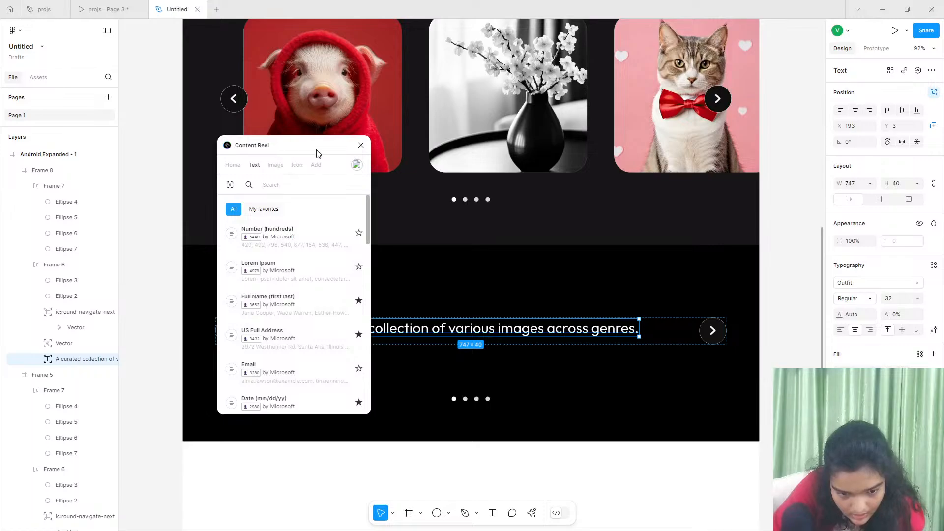
{"action": "left_click", "coordinate": [361, 145]}
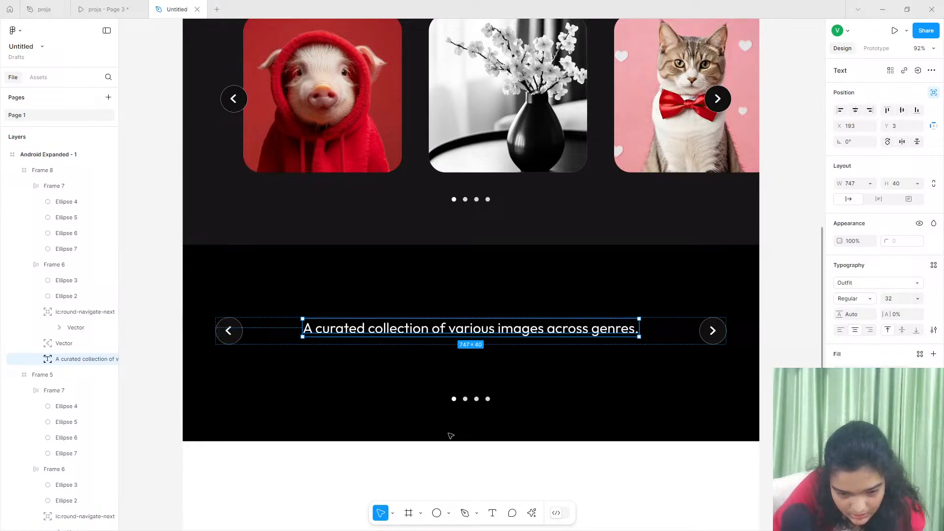
- Replace the selected text line in the black frame with 4 generated sentences using the Lorem Ipsum plugin
{"action": "left_click", "coordinate": [532, 512]}
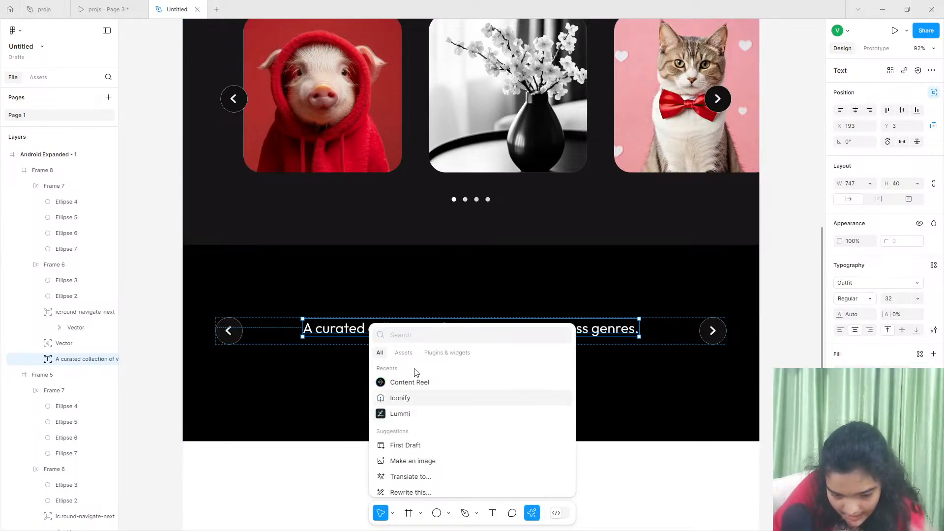
{"action": "left_click", "coordinate": [403, 352]}
{"action": "left_click", "coordinate": [447, 352]}
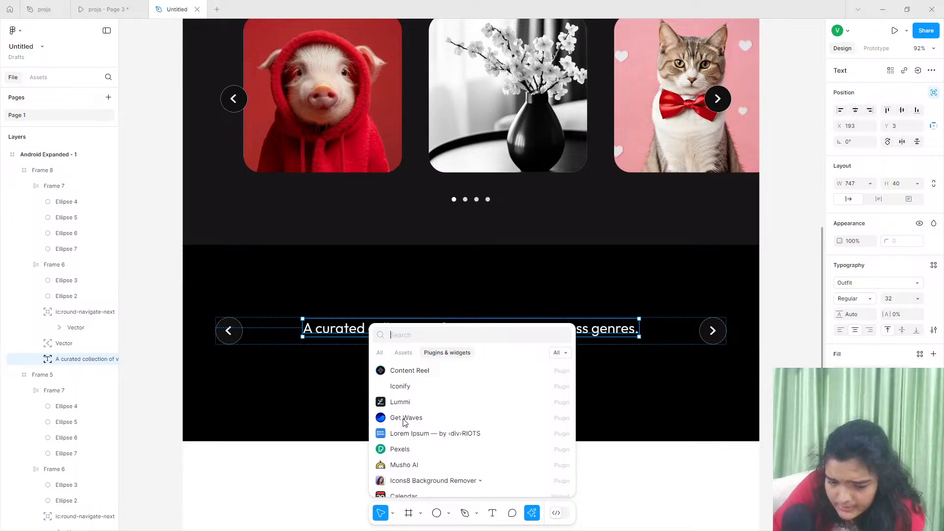
{"action": "left_click", "coordinate": [402, 433]}
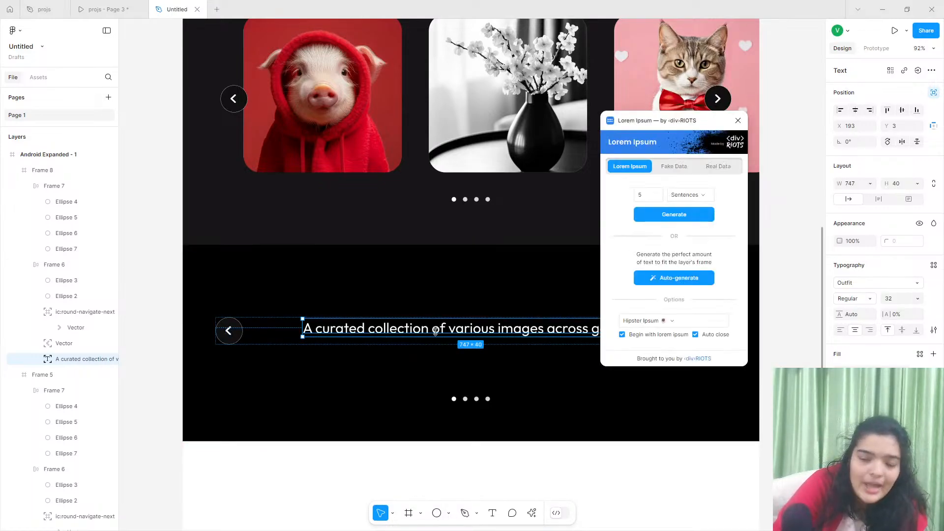
{"action": "left_click_drag", "start_coordinate": [649, 199], "coordinate": [635, 201]}
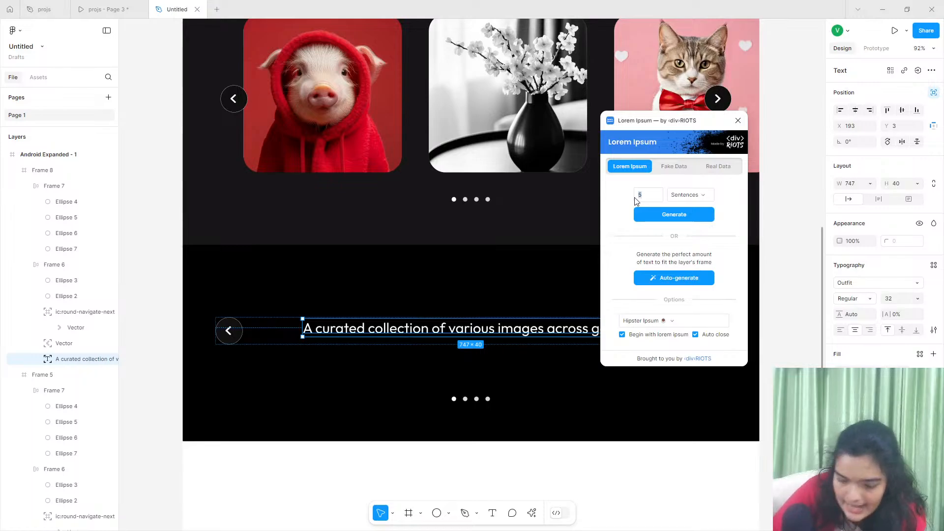
{"action": "type", "text": "4"}
{"action": "key", "text": "Return"}
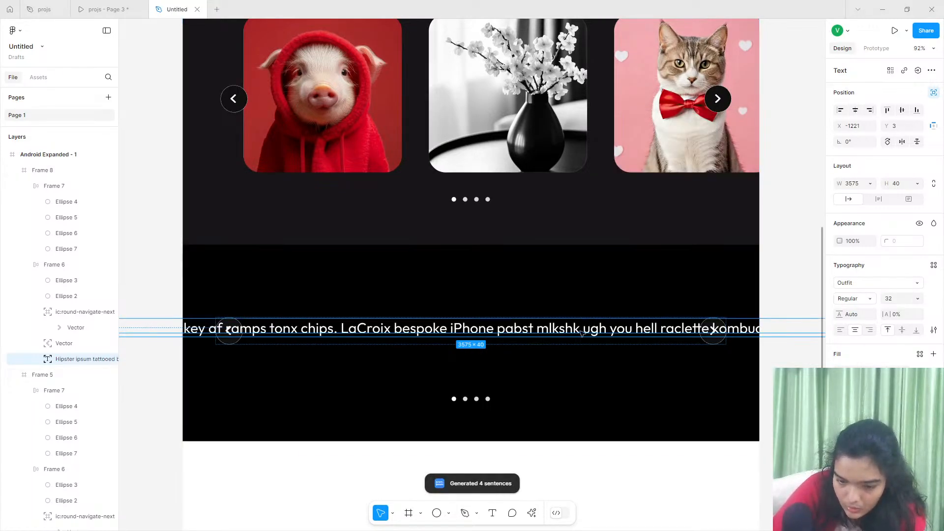
- Trim the generated filler text so it ends within the word after "Next bread cloud mustache book"
{"action": "double_click", "coordinate": [455, 329]}
{"action": "double_click", "coordinate": [454, 329]}
{"action": "left_click_drag", "start_coordinate": [337, 328], "coordinate": [866, 330]}
{"action": "key", "text": "BackSpace"}
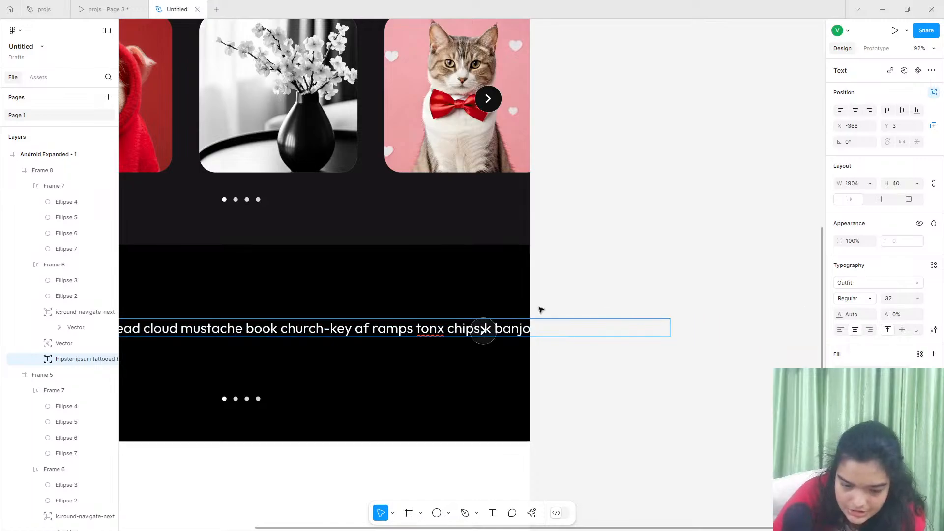
{"action": "left_click_drag", "start_coordinate": [315, 330], "coordinate": [735, 343]}
{"action": "key", "text": "BackSpace"}
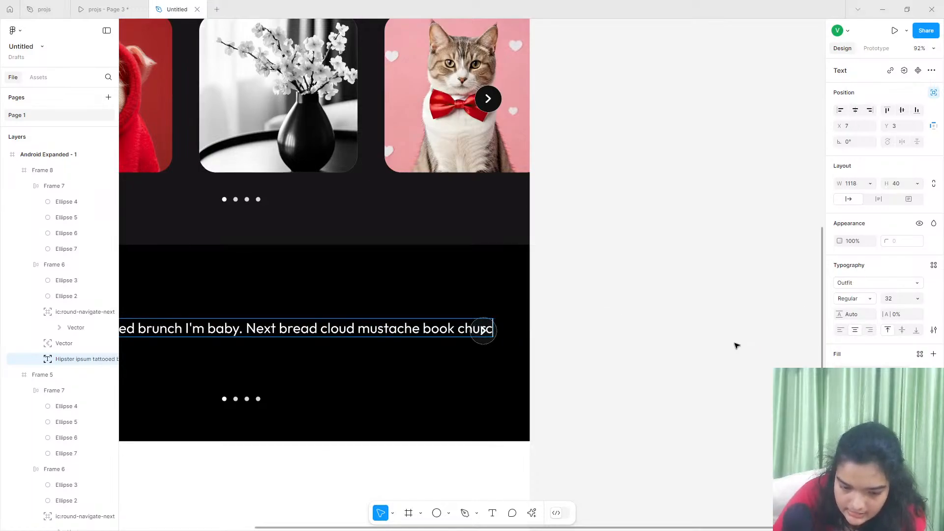
- Try cutting the filler text after "Hipster ipsum tattooed brunch I'm baby." and undo the deletion
{"action": "left_click", "coordinate": [370, 328]}
{"action": "left_click", "coordinate": [244, 328]}
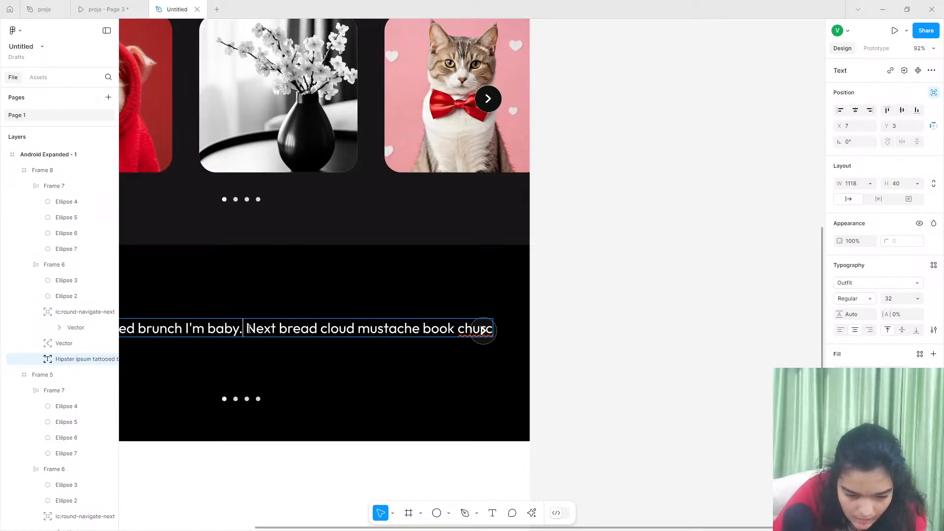
{"action": "left_click", "coordinate": [611, 341], "text": "shift"}
{"action": "key", "text": "BackSpace"}
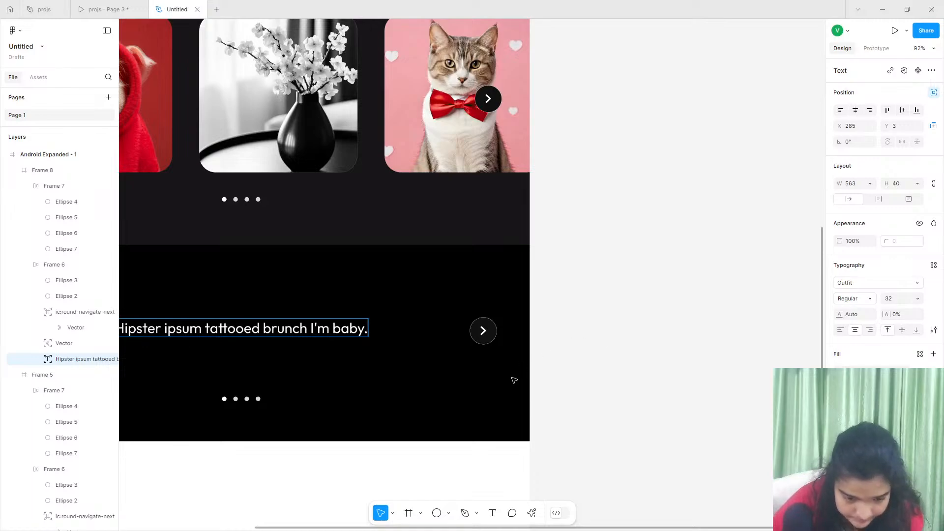
{"action": "scroll", "coordinate": [538, 324], "scroll_direction": "left", "scroll_amount": 4}
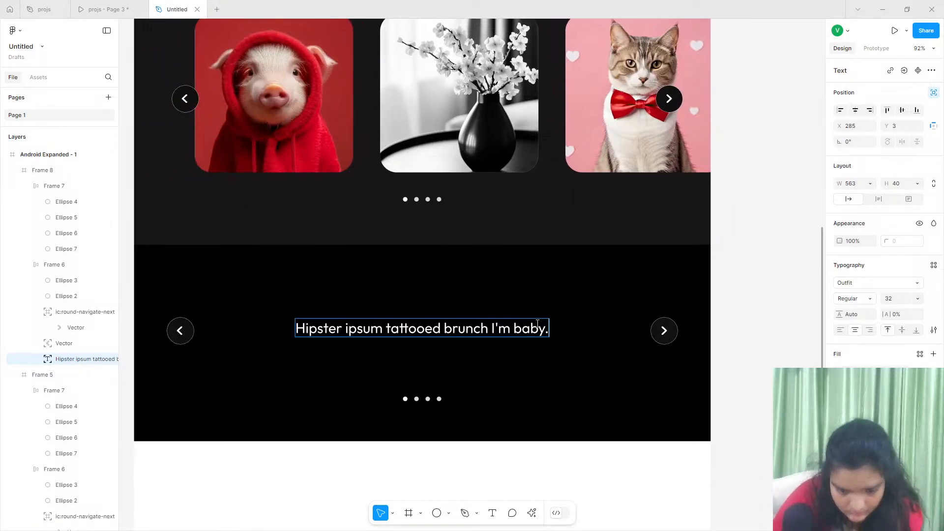
{"action": "key", "text": "ctrl+z"}
{"action": "left_click", "coordinate": [659, 330]}
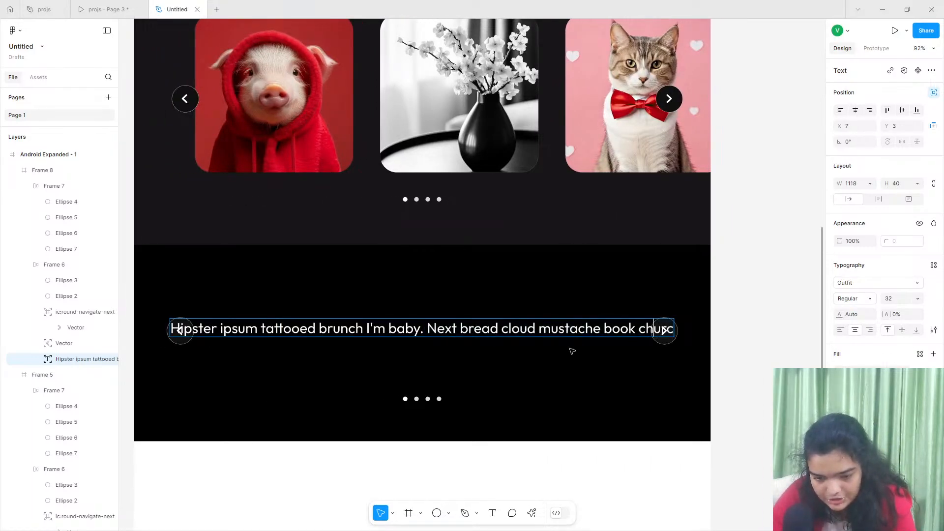
- Narrow the quote's text box to 786 so it wraps onto two lines, and end the text with "cloud mustache book."
{"action": "key", "text": "Escape"}
{"action": "left_click_drag", "start_coordinate": [672, 335], "coordinate": [524, 338]}
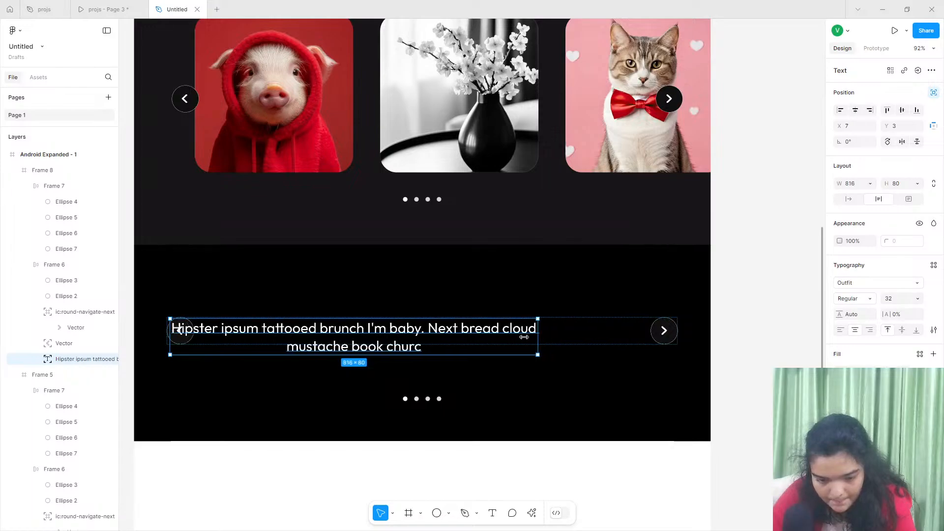
{"action": "double_click", "coordinate": [434, 349]}
{"action": "left_click", "coordinate": [434, 349]}
{"action": "double_click", "coordinate": [423, 348]}
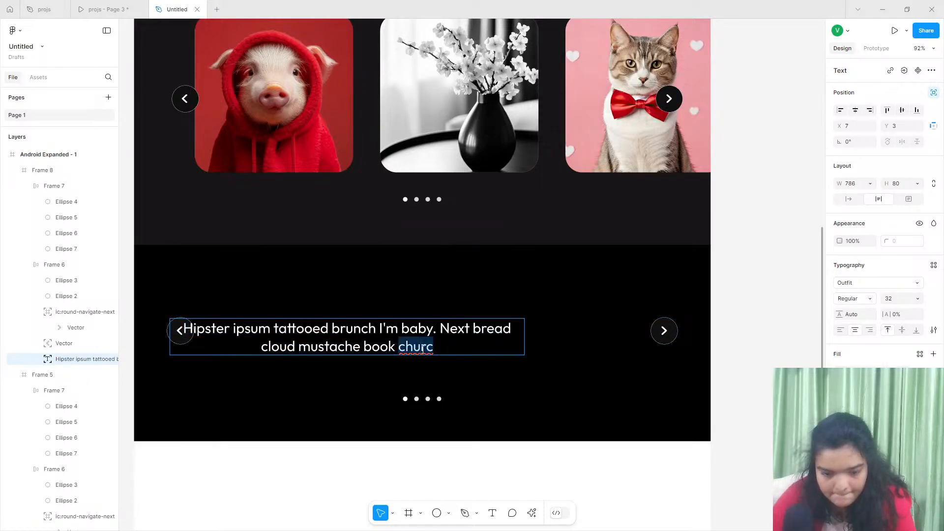
{"action": "key", "text": "BackSpace"}
{"action": "type", "text": "."}
{"action": "key", "text": "Escape"}
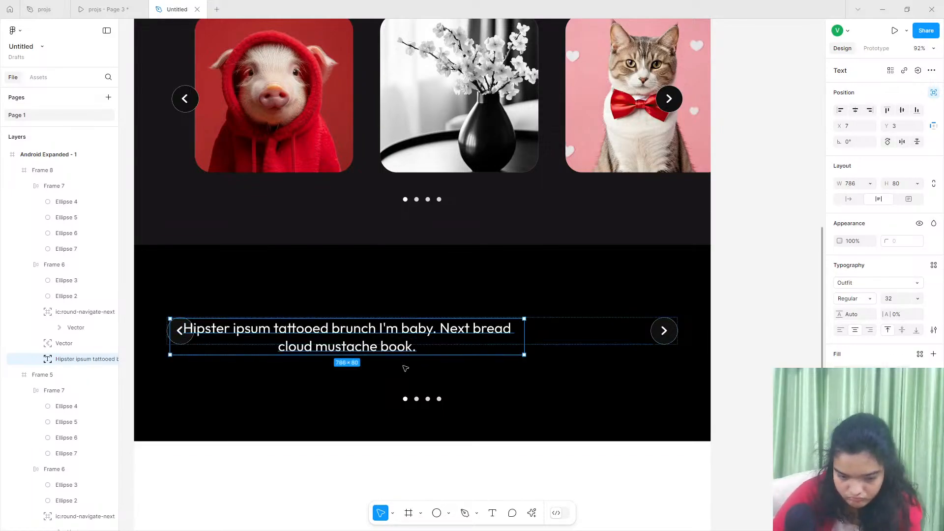
- Move the two-line quote between the arrows to X 161, Y -20, comparing its placement with the projs preview
{"action": "left_click_drag", "start_coordinate": [413, 344], "coordinate": [468, 330]}
{"action": "left_click", "coordinate": [855, 110]}
{"action": "left_click", "coordinate": [109, 9]}
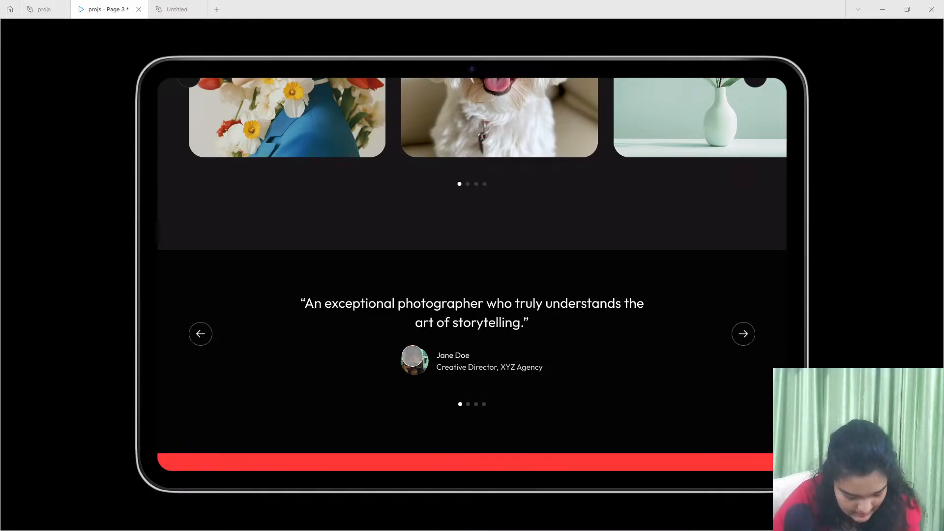
{"action": "left_click", "coordinate": [177, 10]}
{"action": "scroll", "coordinate": [426, 411], "scroll_direction": "down", "scroll_amount": 3}
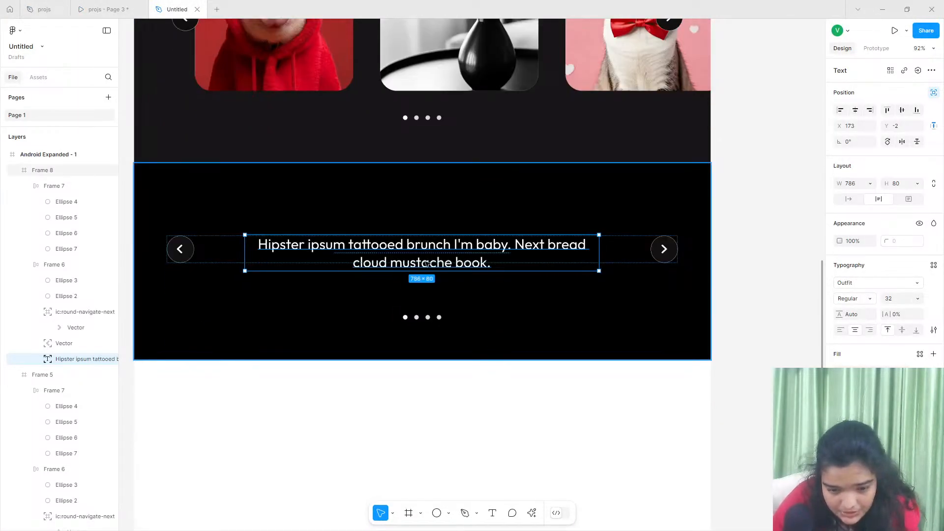
{"action": "mouse_move", "coordinate": [424, 254]}
{"action": "left_mouse_down"}
{"action": "mouse_move", "coordinate": [425, 240]}
{"action": "mouse_move", "coordinate": [419, 246]}
{"action": "left_mouse_up"}
- Draw a grey ellipse about 69 by 59 below the quote, to the left of the dot row
{"action": "left_click", "coordinate": [435, 513]}
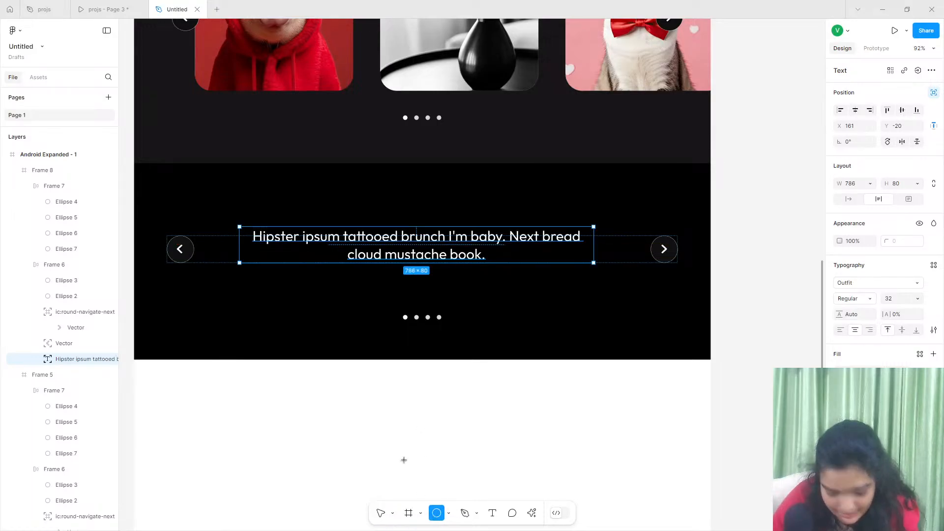
{"action": "scroll", "coordinate": [359, 297], "scroll_direction": "up", "scroll_amount": 5}
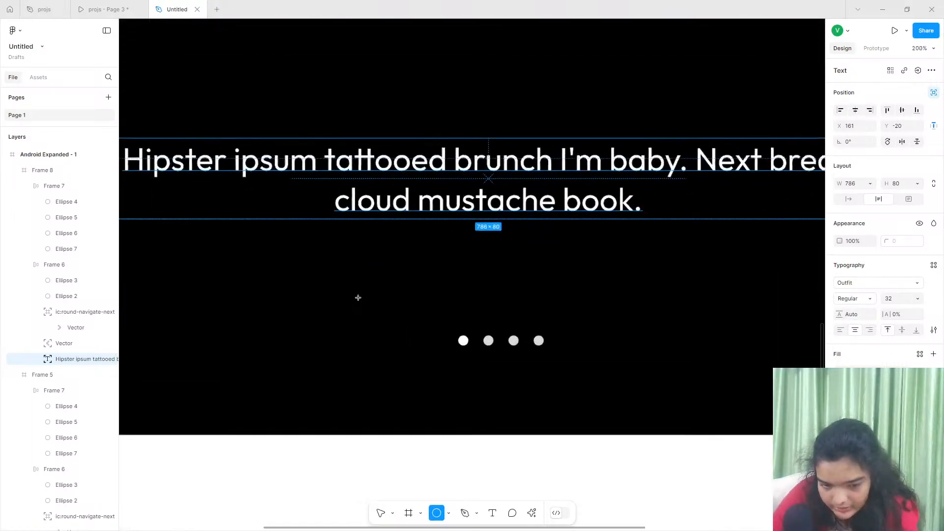
{"action": "scroll", "coordinate": [274, 280], "scroll_direction": "up", "scroll_amount": 2}
{"action": "left_click_drag", "start_coordinate": [274, 281], "coordinate": [356, 298]}
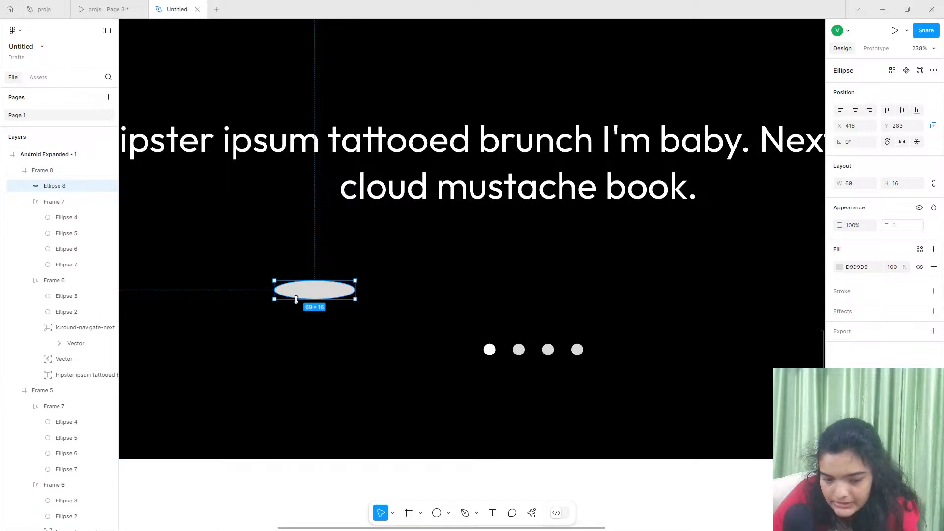
{"action": "left_click_drag", "start_coordinate": [295, 298], "coordinate": [295, 349]}
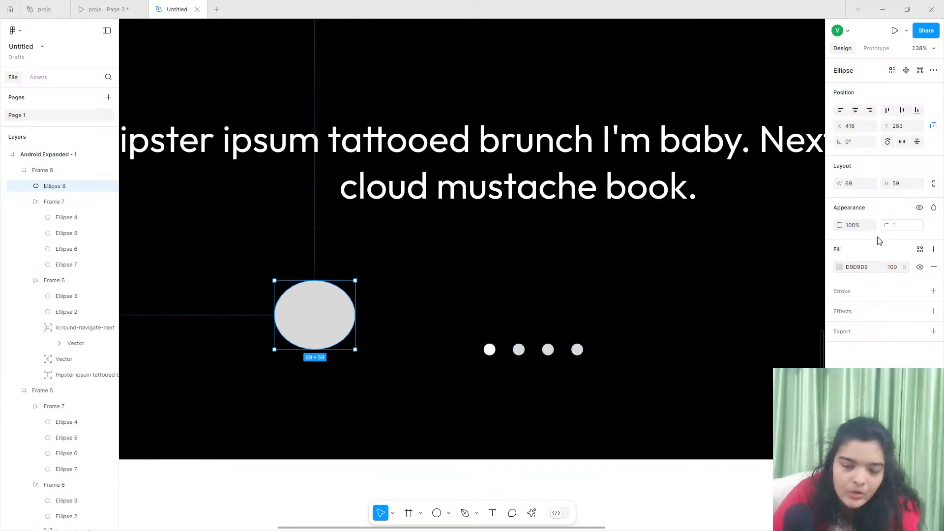
- Set the ellipse's height to 69 to make it a circle, and scale it down to 46 by 46
{"action": "left_click", "coordinate": [895, 184]}
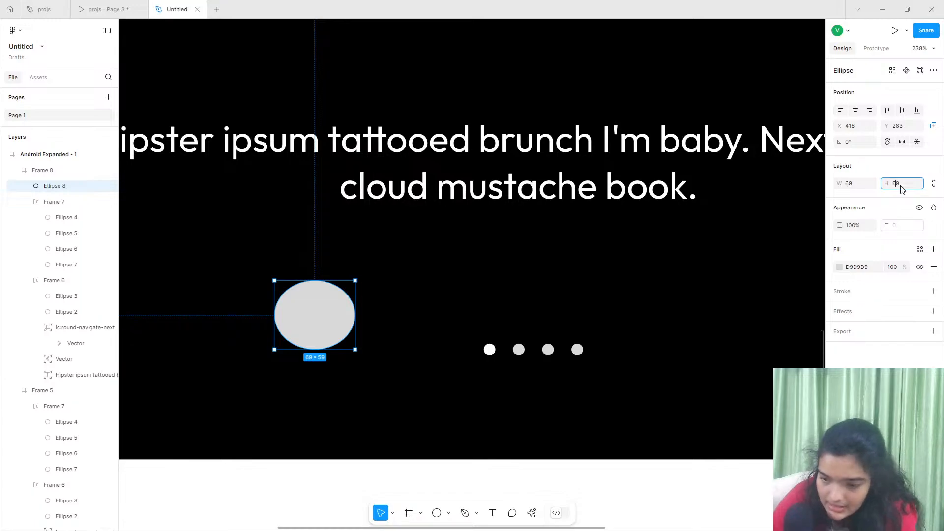
{"action": "key", "text": "Return"}
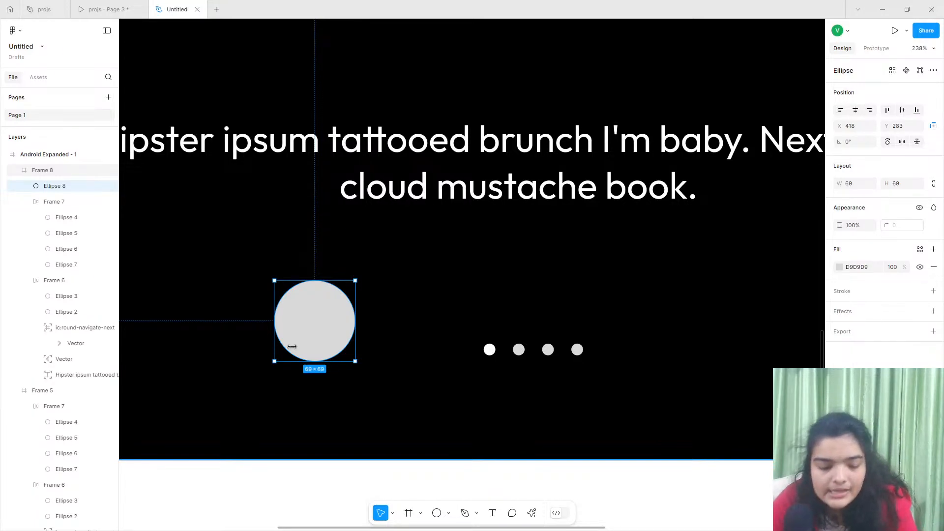
{"action": "left_click_drag", "start_coordinate": [311, 360], "coordinate": [311, 335]}
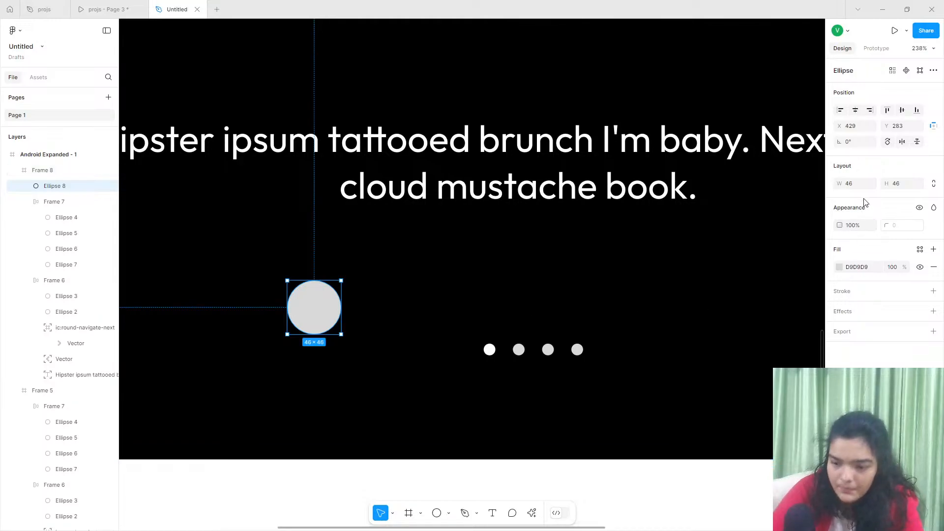
{"action": "left_click", "coordinate": [783, 188]}
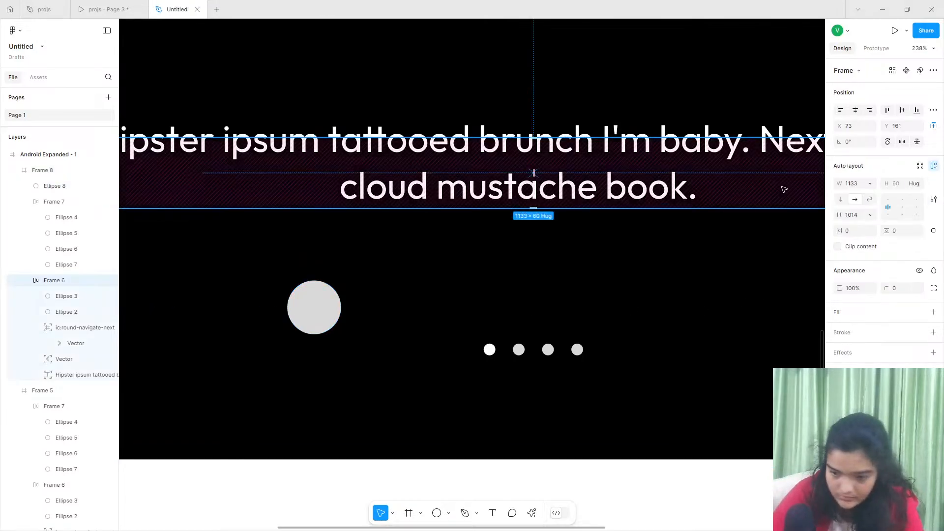
- Search the Lummi plugin's photos for "person" with the grey circle below the quote selected
{"action": "left_click", "coordinate": [264, 296]}
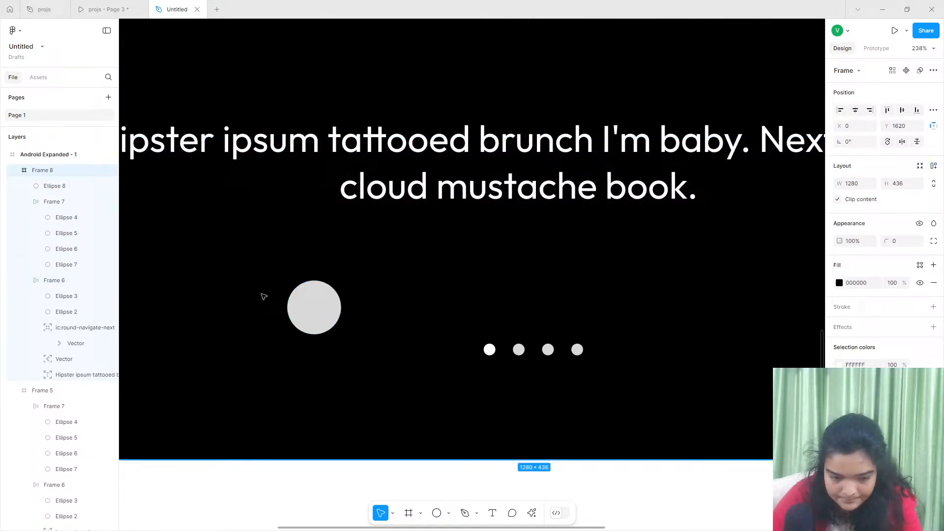
{"action": "left_click", "coordinate": [310, 305]}
{"action": "left_click", "coordinate": [531, 513]}
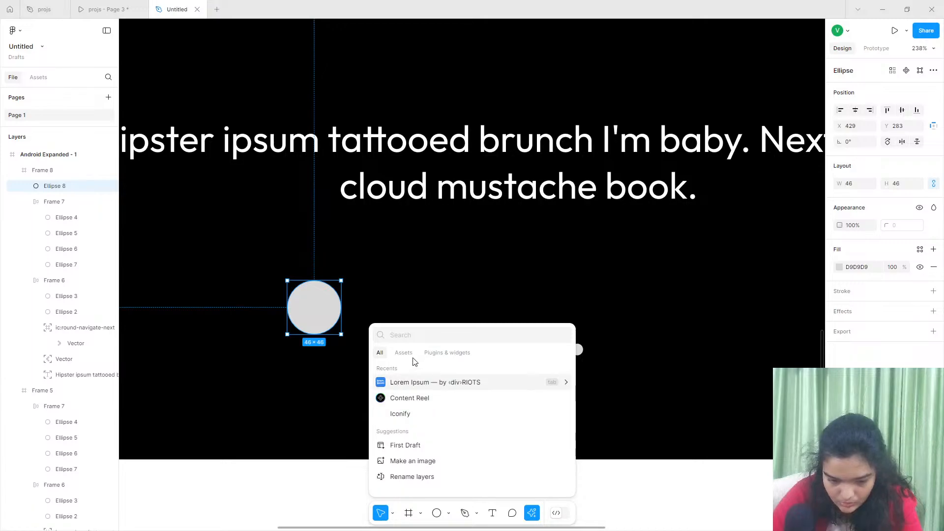
{"action": "left_click", "coordinate": [437, 354]}
{"action": "left_click", "coordinate": [417, 417]}
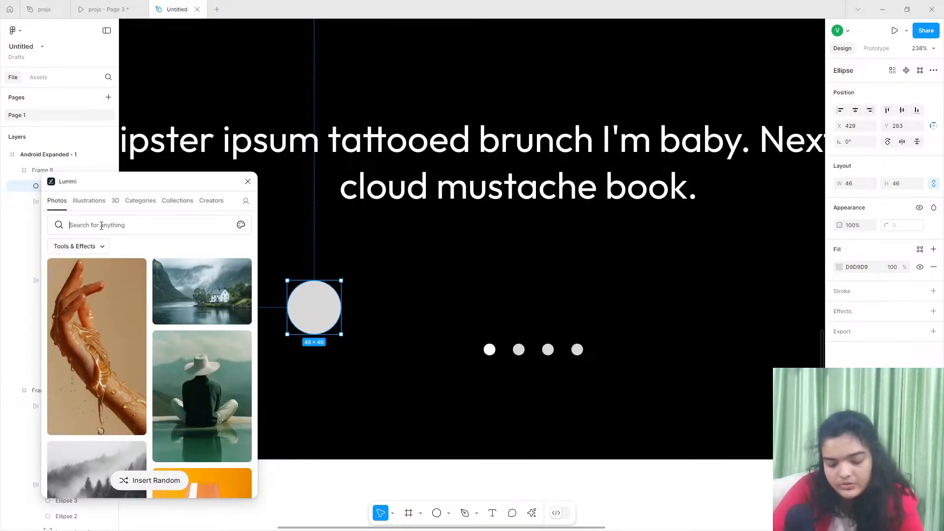
{"action": "type", "text": "person"}
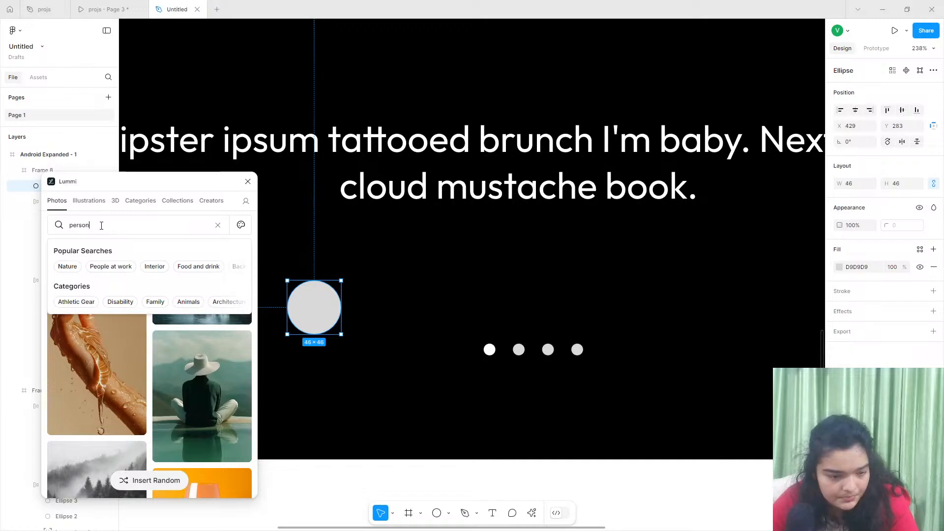
{"action": "key", "text": "Return"}
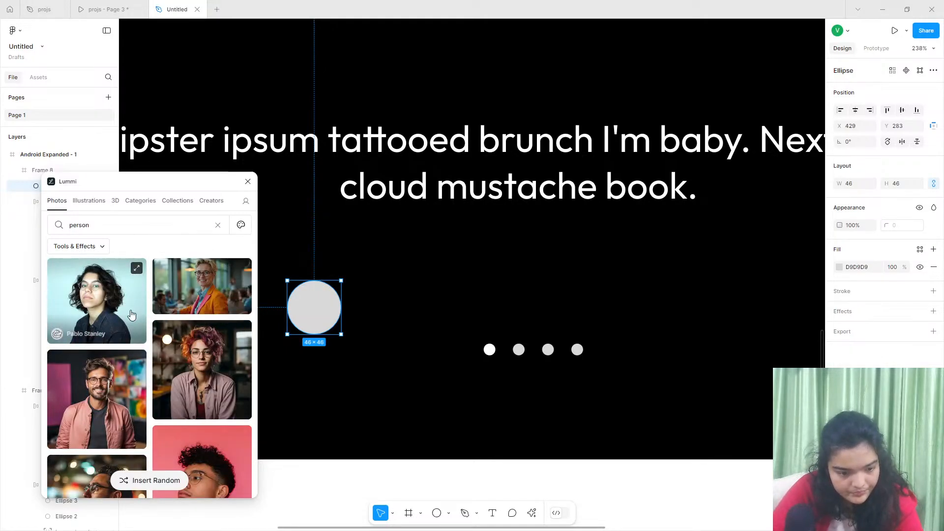
- Fill the circle with the Lummi portrait of the bearded man in glasses against a maroon background
{"action": "scroll", "coordinate": [212, 384], "scroll_direction": "down", "scroll_amount": 1}
{"action": "scroll", "coordinate": [212, 385], "scroll_direction": "down", "scroll_amount": 6}
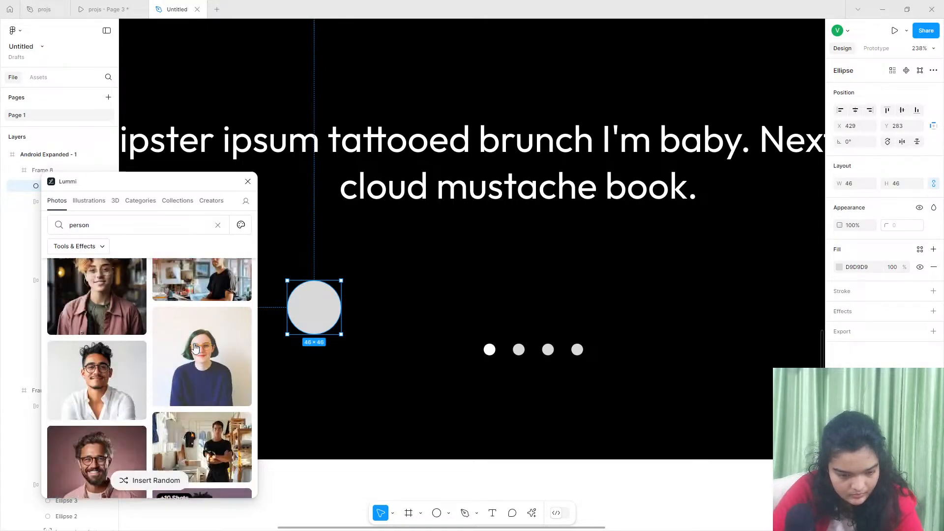
{"action": "scroll", "coordinate": [160, 368], "scroll_direction": "up", "scroll_amount": 2}
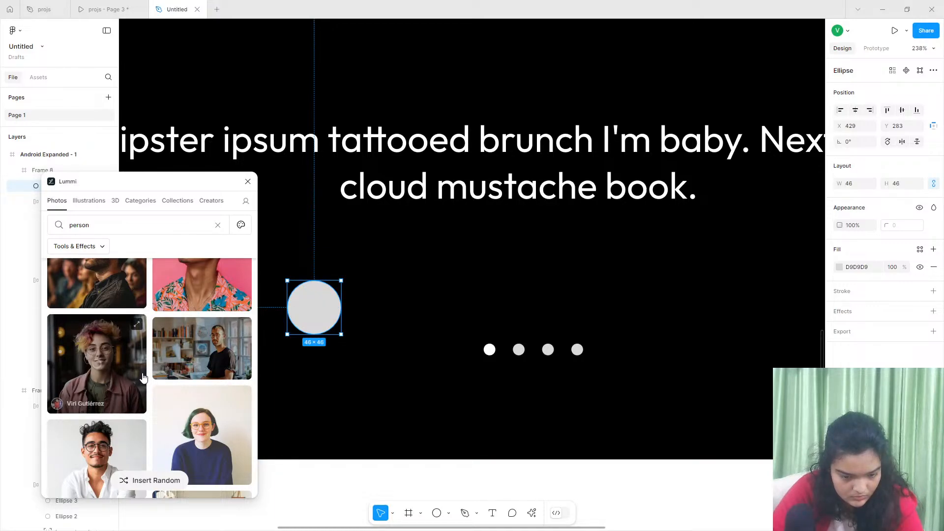
{"action": "left_click", "coordinate": [201, 348]}
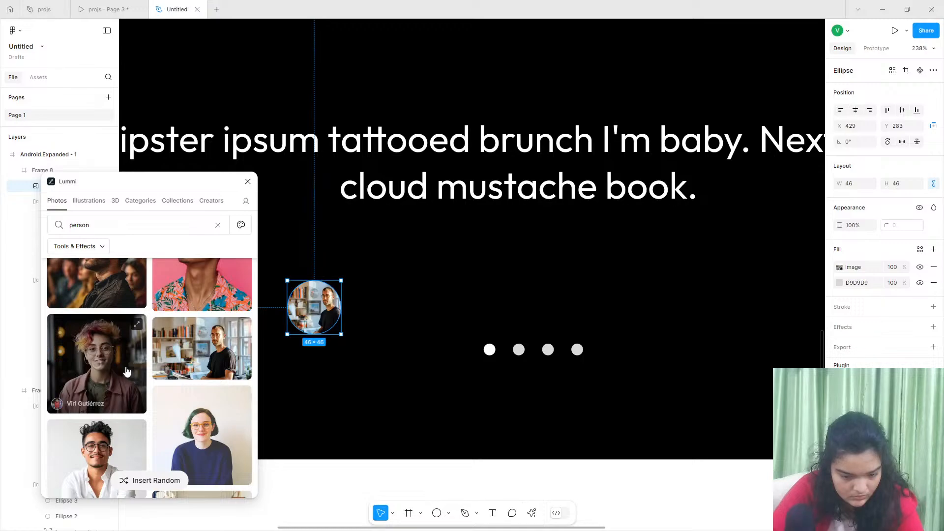
{"action": "scroll", "coordinate": [182, 364], "scroll_direction": "down", "scroll_amount": 5}
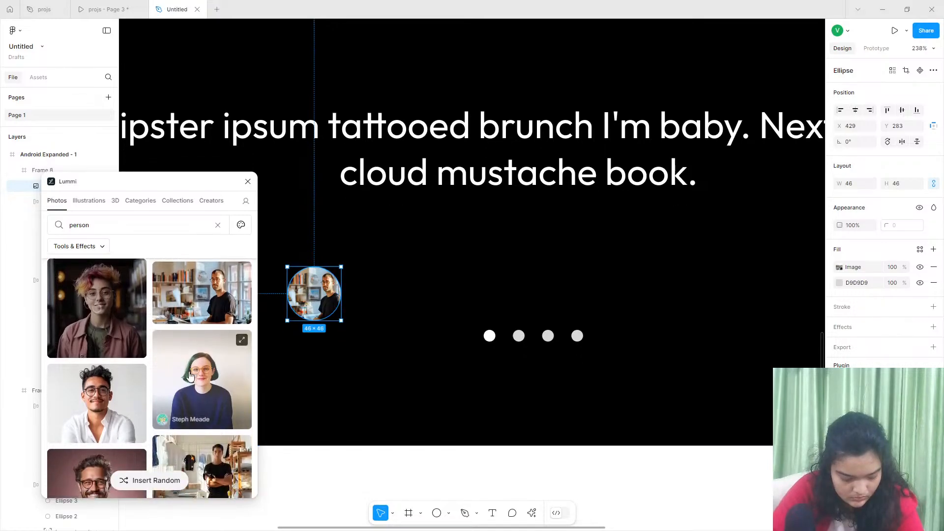
{"action": "scroll", "coordinate": [175, 373], "scroll_direction": "down", "scroll_amount": 6}
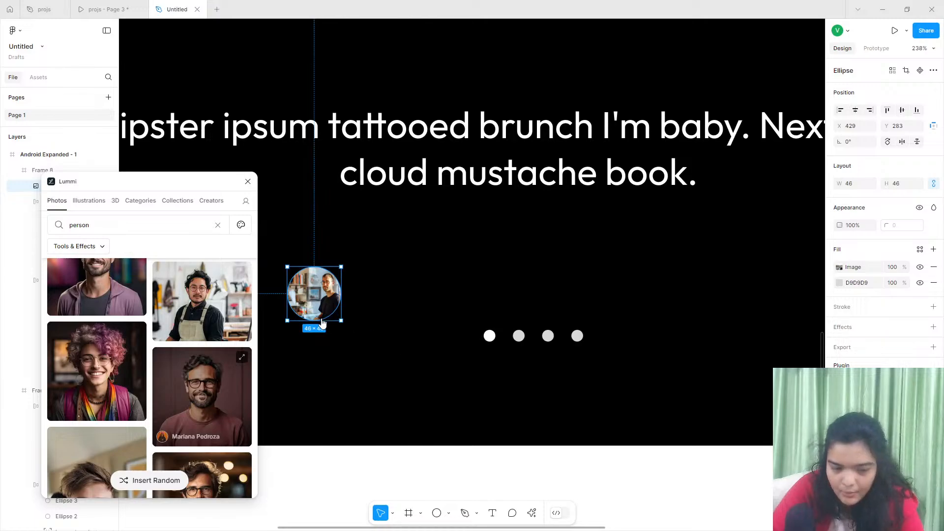
{"action": "left_click_drag", "start_coordinate": [316, 336], "coordinate": [316, 328]}
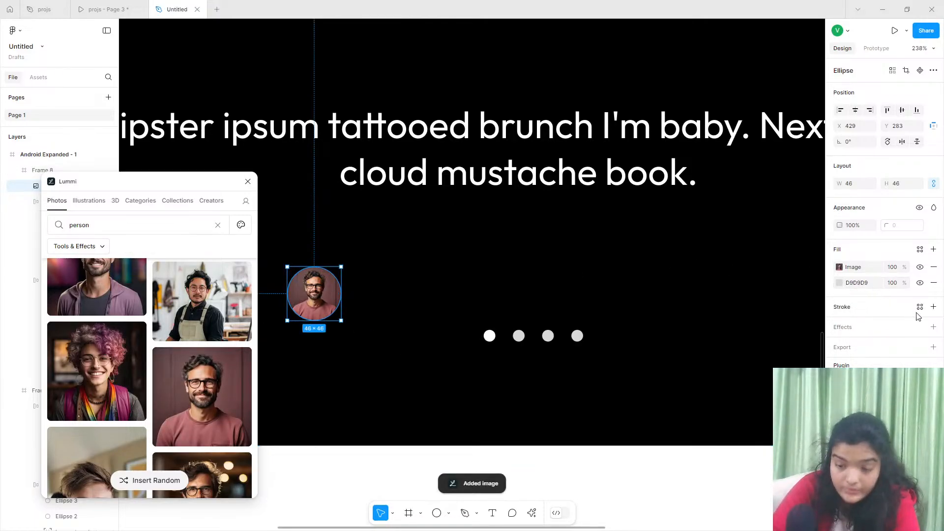
- Add an inside stroke to the avatar circle and colour it red FF3737
{"action": "left_click", "coordinate": [933, 307]}
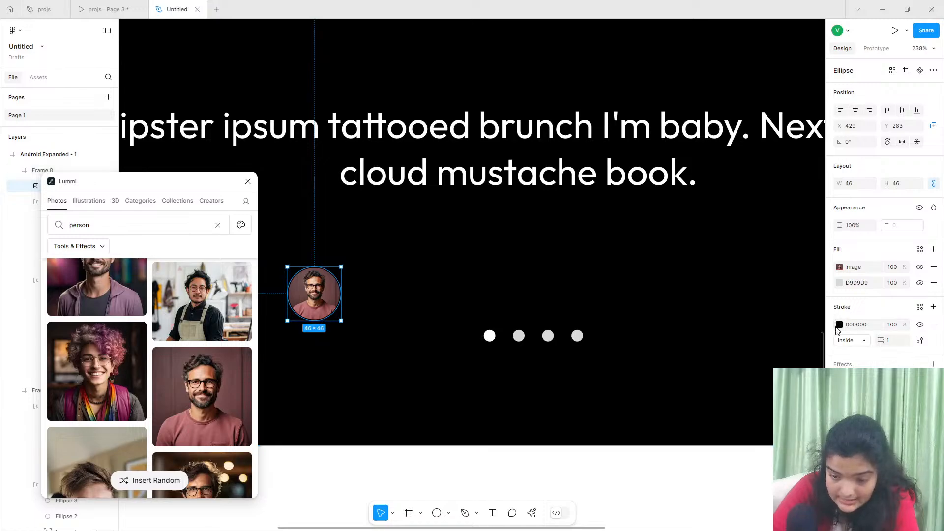
{"action": "left_click", "coordinate": [838, 325]}
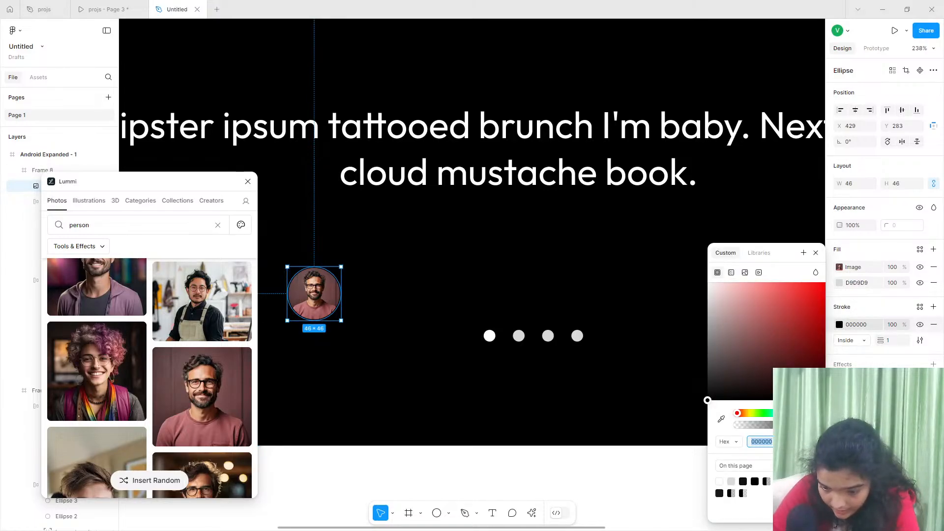
{"action": "key", "text": "Return"}
{"action": "left_click", "coordinate": [800, 283]}
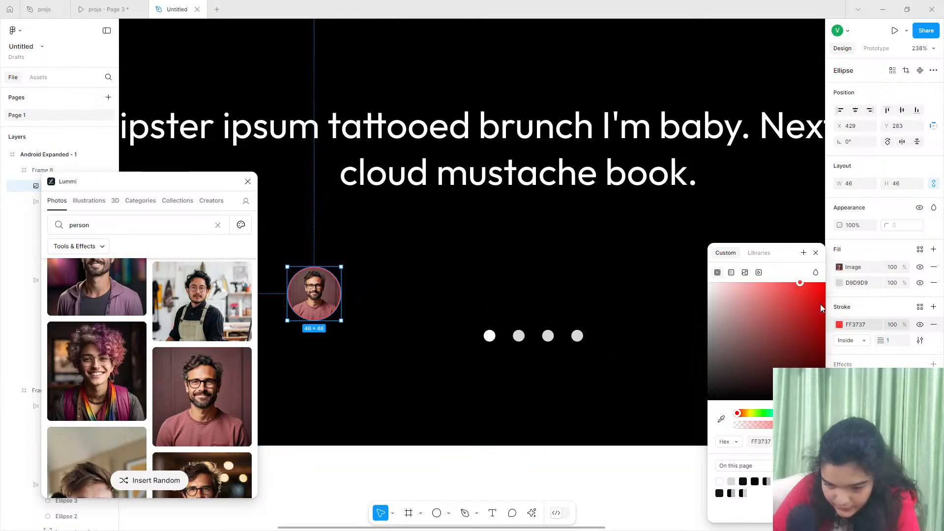
- Set the avatar's stroke weight to 2 and move the avatar closer under the quote to X 501, Y 254
{"action": "left_click", "coordinate": [890, 341]}
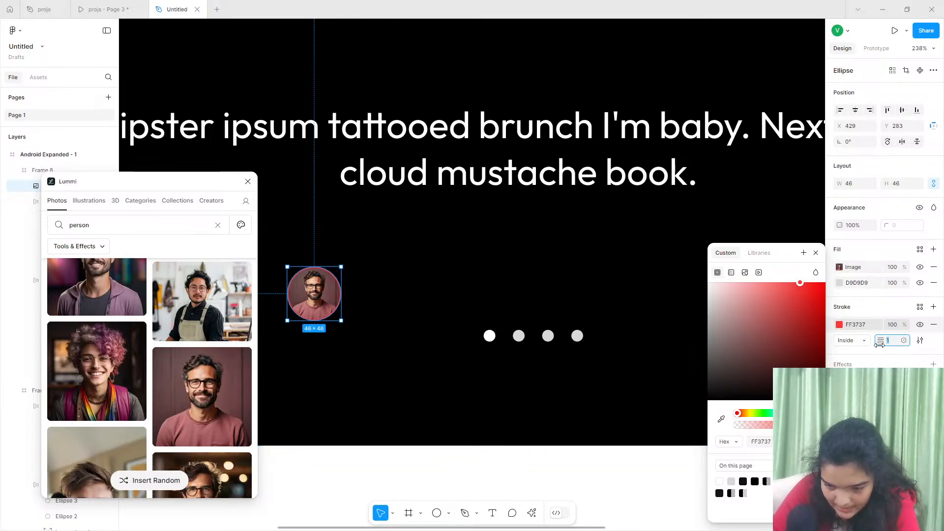
{"action": "left_click_drag", "start_coordinate": [883, 341], "coordinate": [880, 344]}
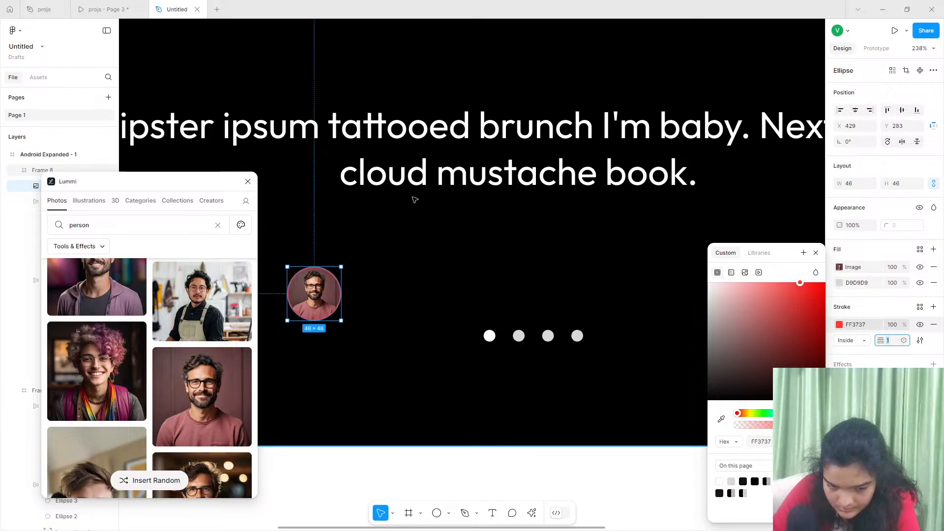
{"action": "left_click", "coordinate": [248, 181]}
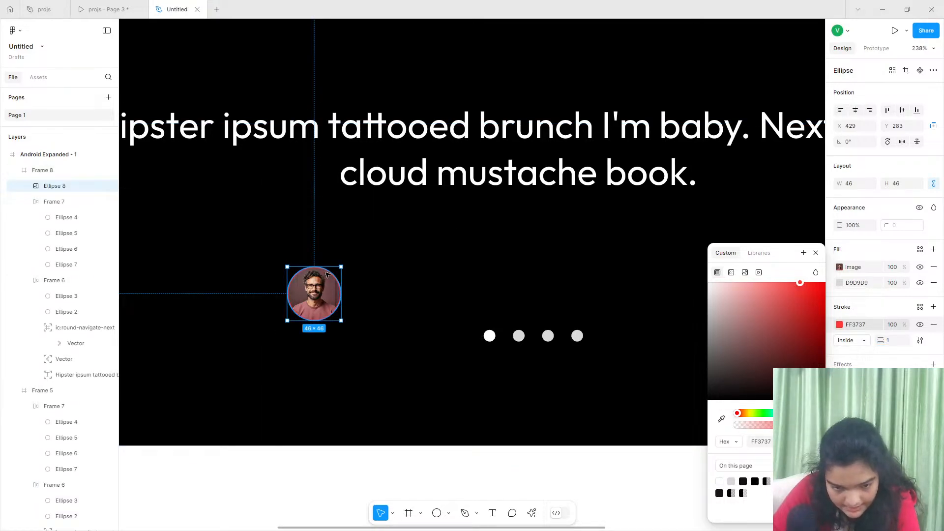
{"action": "left_click_drag", "start_coordinate": [306, 296], "coordinate": [330, 274]}
{"action": "mouse_move", "coordinate": [880, 341]}
{"action": "left_mouse_down"}
{"action": "mouse_move", "coordinate": [880, 351]}
{"action": "mouse_move", "coordinate": [889, 345]}
{"action": "left_mouse_up"}
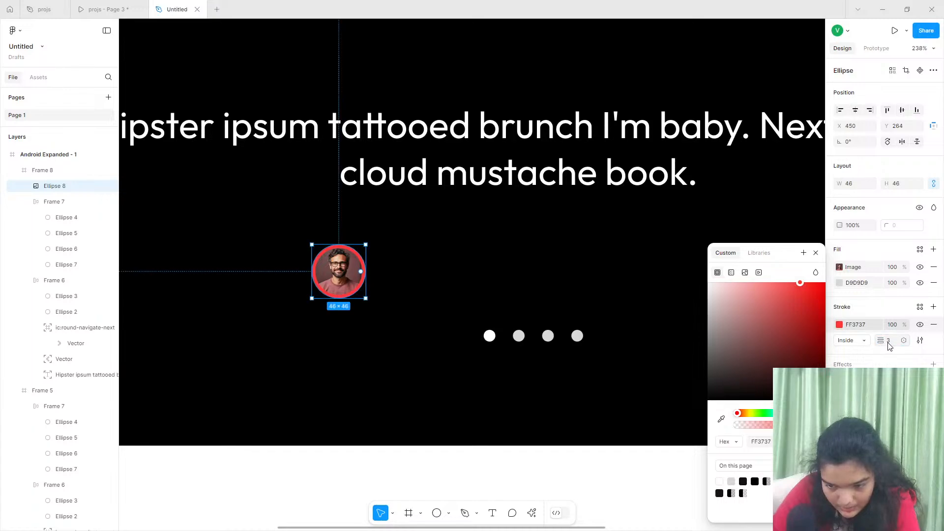
{"action": "key", "text": "Return"}
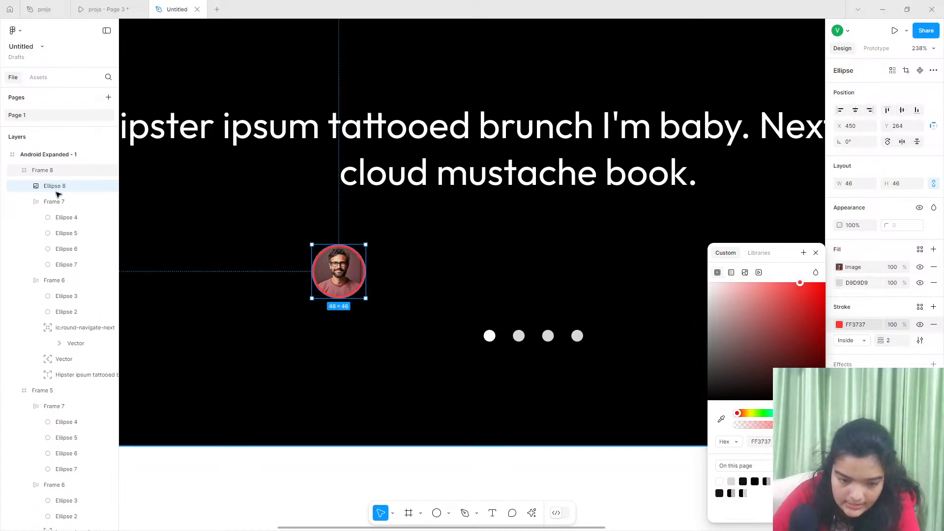
{"action": "left_click_drag", "start_coordinate": [358, 260], "coordinate": [412, 260]}
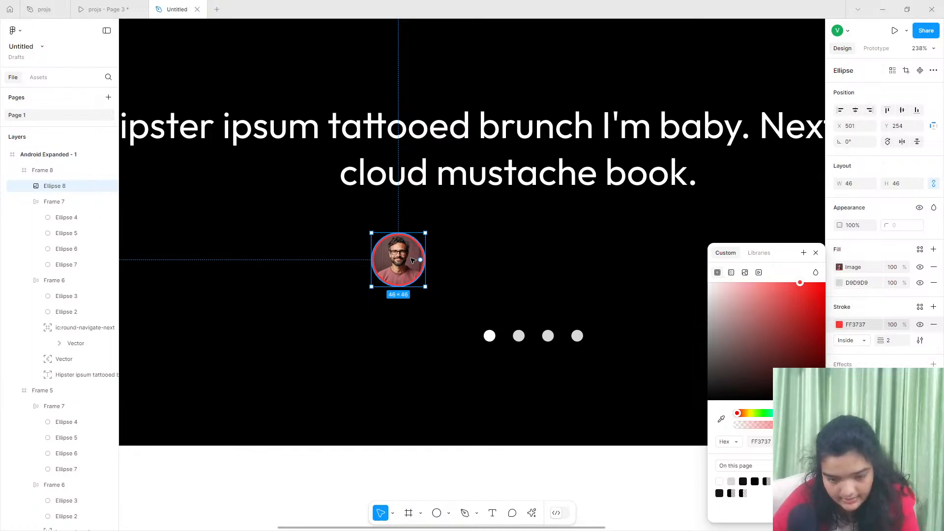
- Duplicate the quote text and place the copy below the original at X 327, Y 239
{"action": "left_click", "coordinate": [419, 151]}
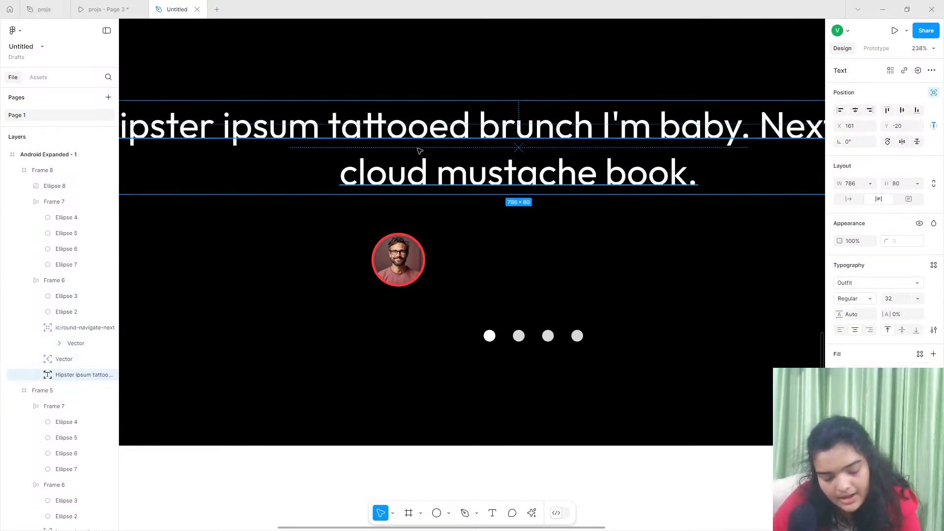
{"action": "key", "text": "ctrl+d"}
{"action": "left_click_drag", "start_coordinate": [420, 151], "coordinate": [513, 258]}
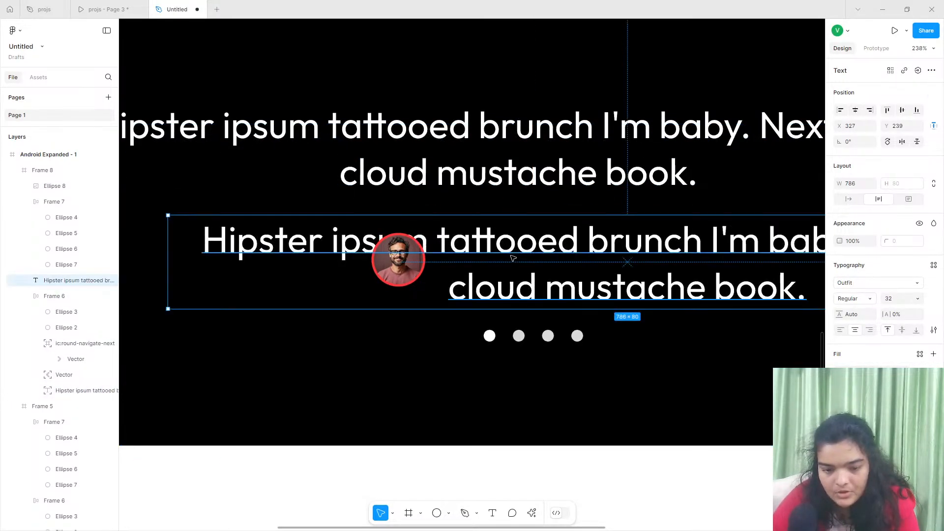
- Replace the copied quote's text with a placeholder full name for the testimonial's author
{"action": "double_click", "coordinate": [513, 258]}
{"action": "type", "text": "ja"}
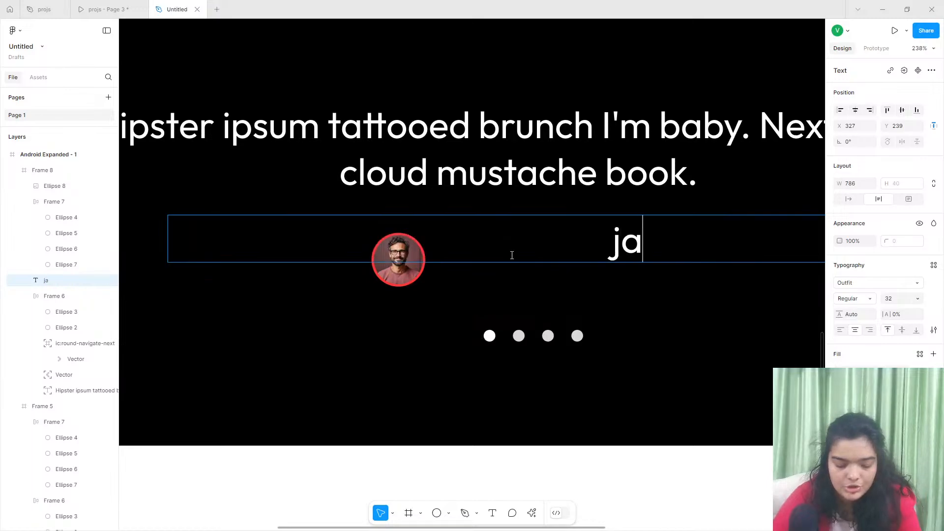
{"action": "key", "text": "BackSpace"}
{"action": "type", "text": "o"}
{"action": "key", "text": "BackSpace"}
{"action": "key", "text": "BackSpace"}
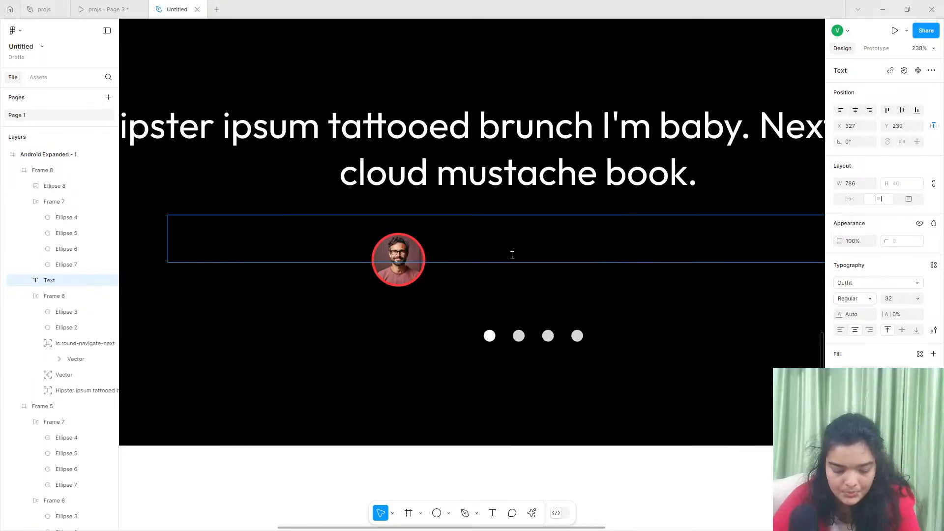
{"action": "type", "text": "John Doe"}
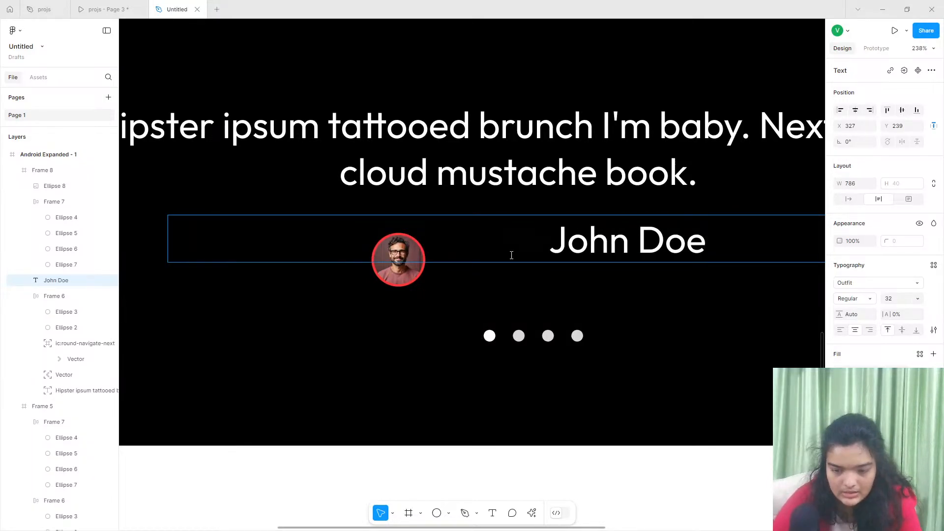
{"action": "key", "text": "Escape"}
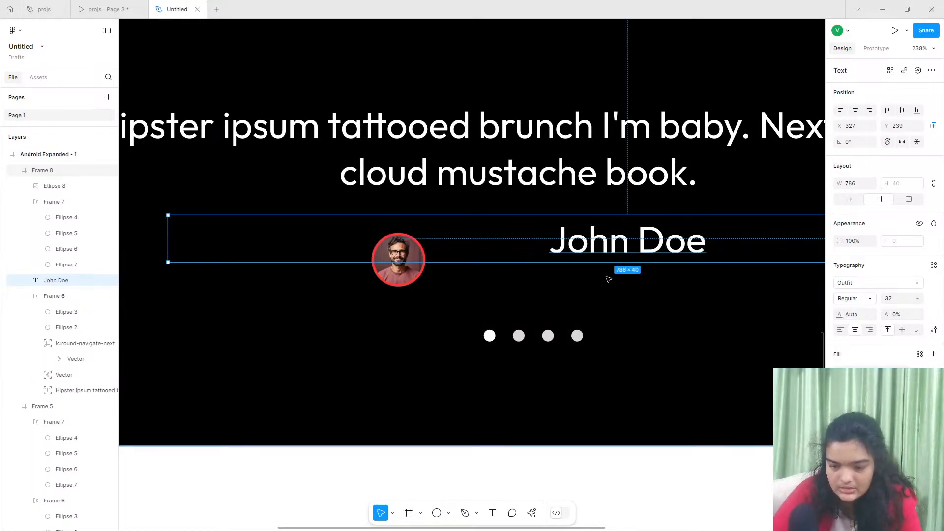
- Set the author name to font size 16 with auto width and place it beside the avatar at X 570, Y 254
{"action": "left_click", "coordinate": [855, 199]}
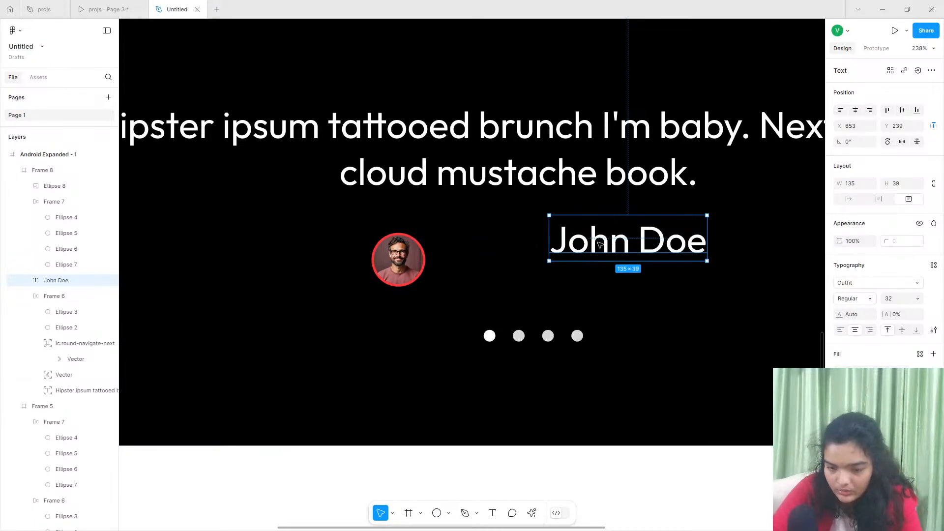
{"action": "left_click_drag", "start_coordinate": [601, 246], "coordinate": [500, 253]}
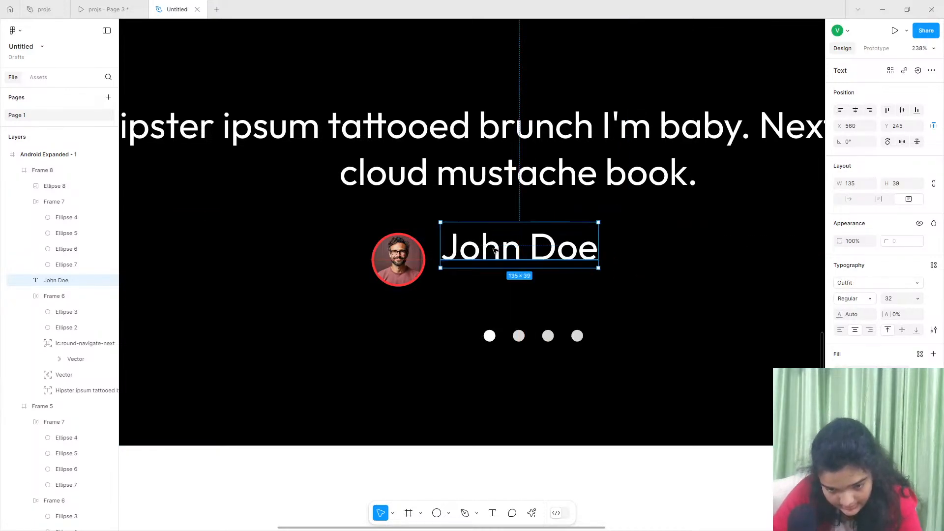
{"action": "left_click", "coordinate": [914, 295]}
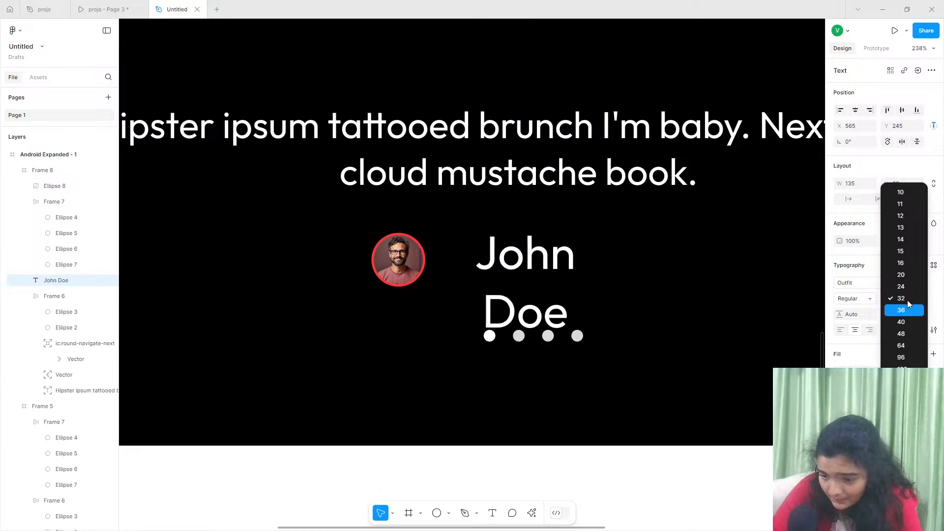
{"action": "left_click", "coordinate": [902, 263]}
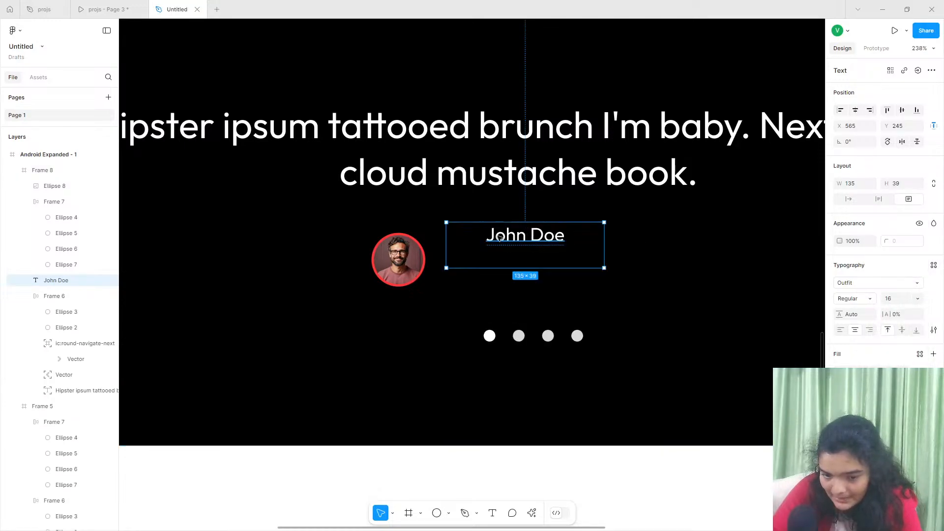
{"action": "left_click_drag", "start_coordinate": [525, 232], "coordinate": [494, 246]}
{"action": "left_click", "coordinate": [848, 199]}
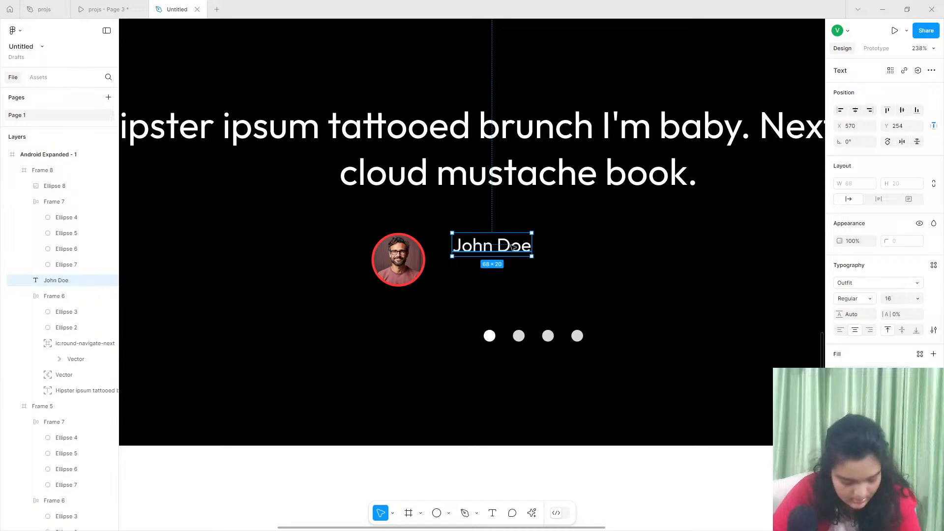
- Duplicate the author name directly below at Y 274 and replace the copy's text with the Content Reel job title Marketing Coordinator
{"action": "left_click_drag", "start_coordinate": [511, 247], "coordinate": [506, 273]}
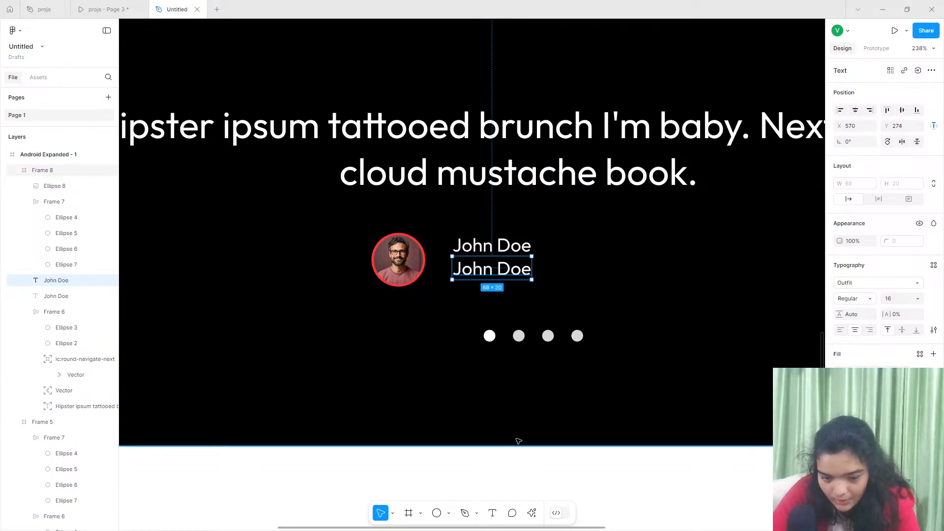
{"action": "left_click", "coordinate": [533, 515]}
{"action": "left_click", "coordinate": [423, 413]}
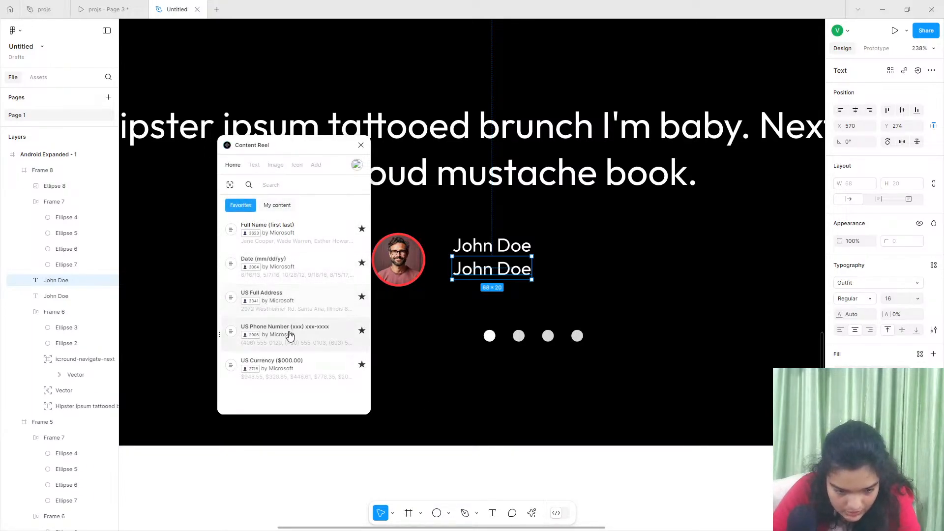
{"action": "left_click", "coordinate": [255, 166]}
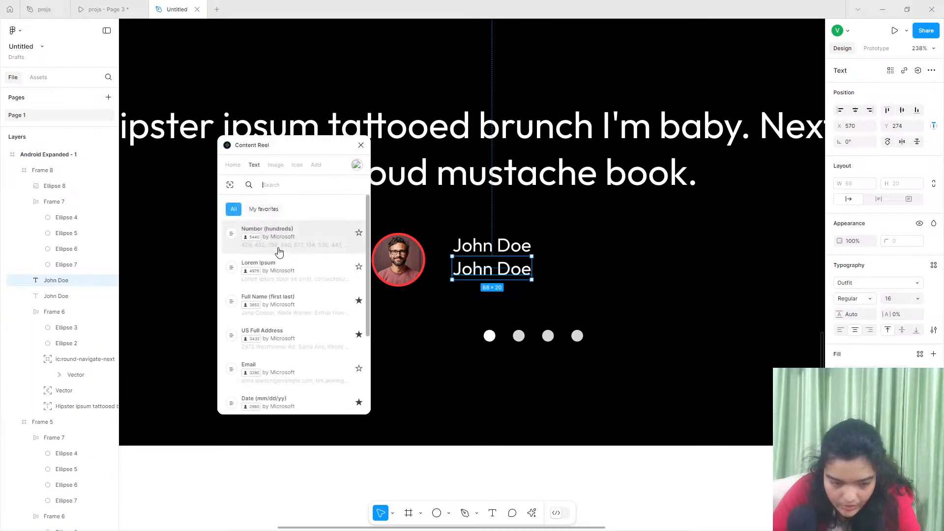
{"action": "scroll", "coordinate": [312, 342], "scroll_direction": "down", "scroll_amount": 5}
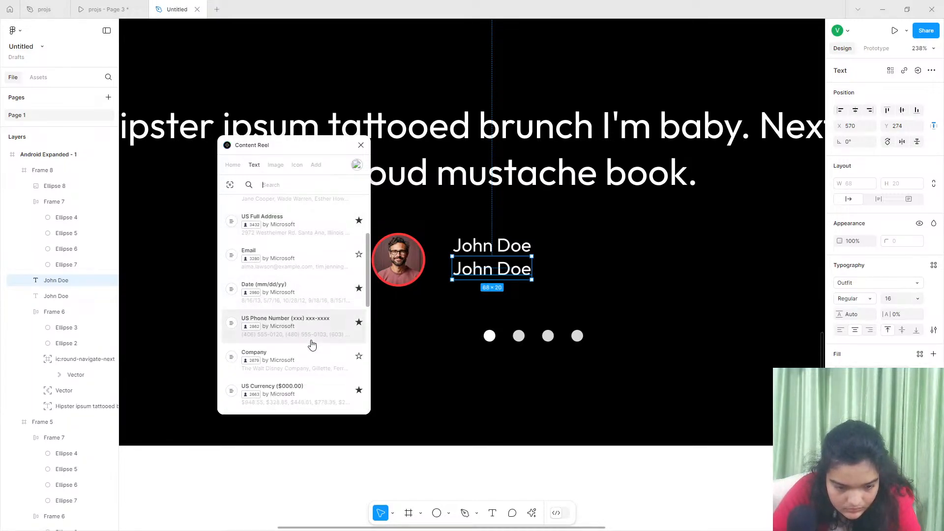
{"action": "scroll", "coordinate": [313, 342], "scroll_direction": "down", "scroll_amount": 6}
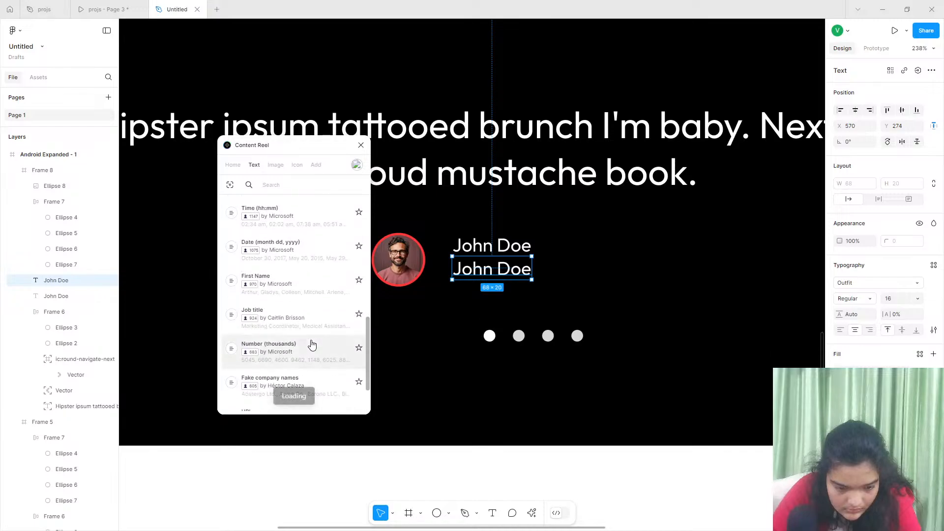
{"action": "left_click", "coordinate": [274, 315]}
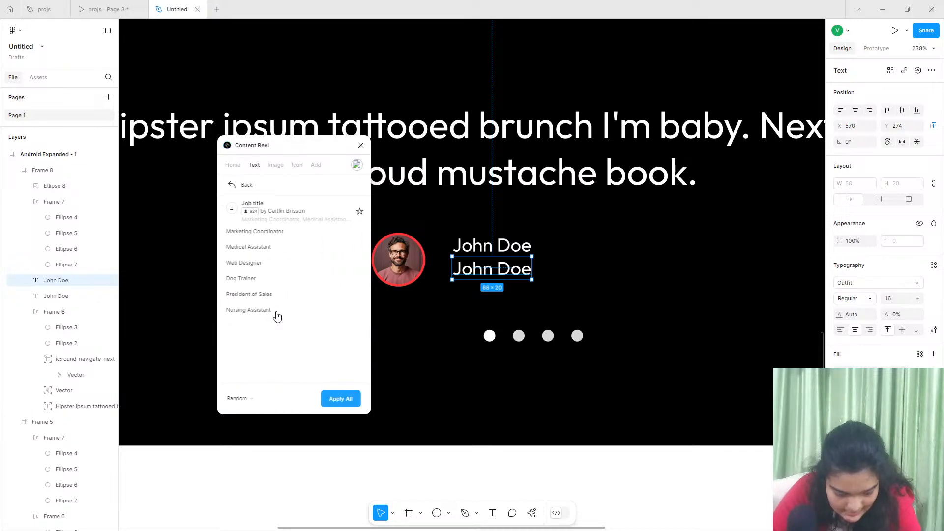
{"action": "left_click", "coordinate": [274, 233]}
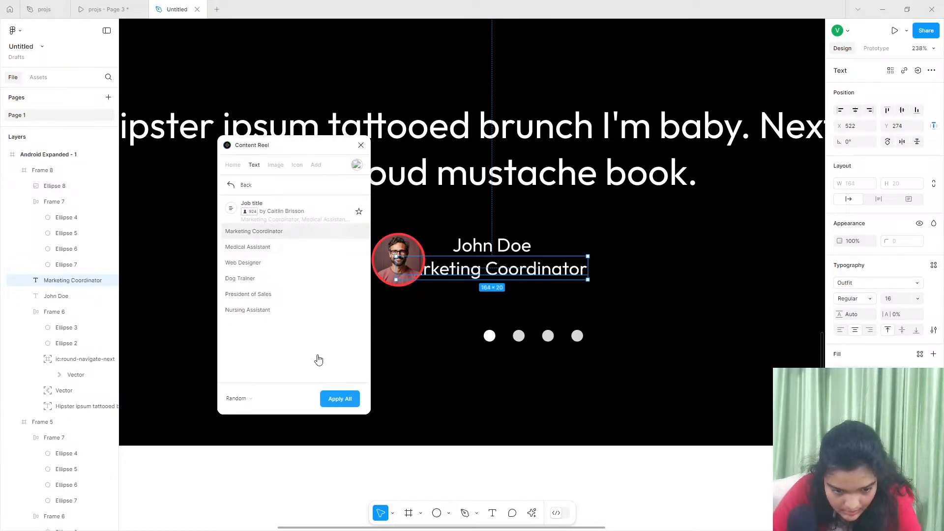
- Move the job title clear of the avatar to X 561 and close Content Reel
{"action": "key", "text": "Right"}
{"action": "key", "text": "Right"}
{"action": "key", "text": "Right"}
{"action": "key", "text": "Right"}
{"action": "key", "text": "Right"}
{"action": "key", "text": "Right"}
{"action": "key", "text": "Right"}
{"action": "key", "text": "Right"}
{"action": "key", "text": "Right"}
{"action": "key", "text": "Right"}
{"action": "key", "text": "Right"}
{"action": "key", "text": "Right"}
{"action": "key", "text": "Right"}
{"action": "key", "text": "Right"}
{"action": "key", "text": "Right"}
{"action": "key", "text": "Right"}
{"action": "key", "text": "Right"}
{"action": "key", "text": "Right"}
{"action": "key", "text": "Right"}
{"action": "key", "text": "Right"}
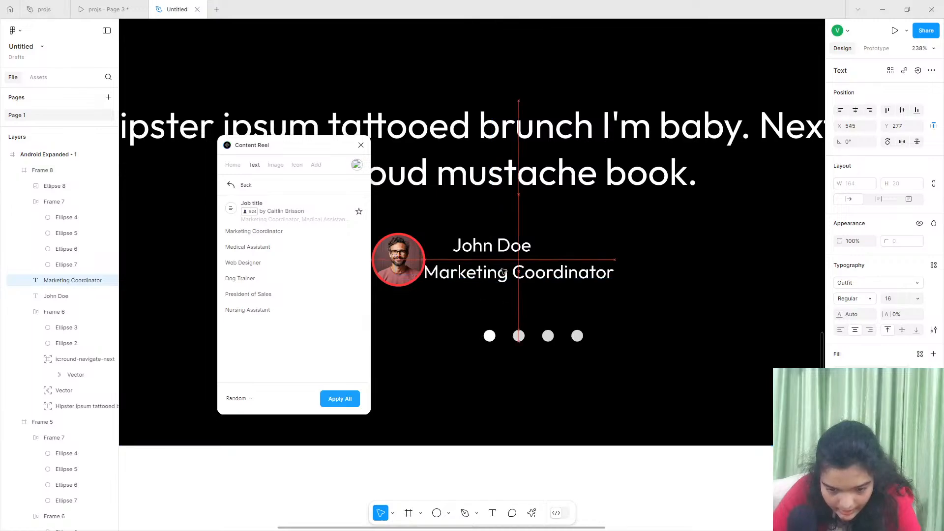
{"action": "left_click", "coordinate": [361, 145]}
- Set the author name and job title to font size 12 and move both next to the avatar at X 551
{"action": "left_click", "coordinate": [489, 245], "text": "shift"}
{"action": "left_click", "coordinate": [906, 319]}
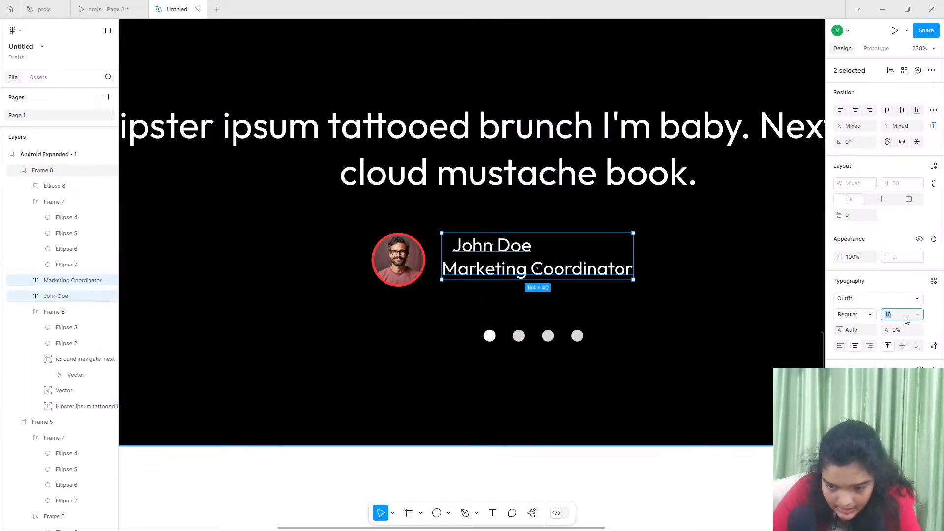
{"action": "key", "text": "Return"}
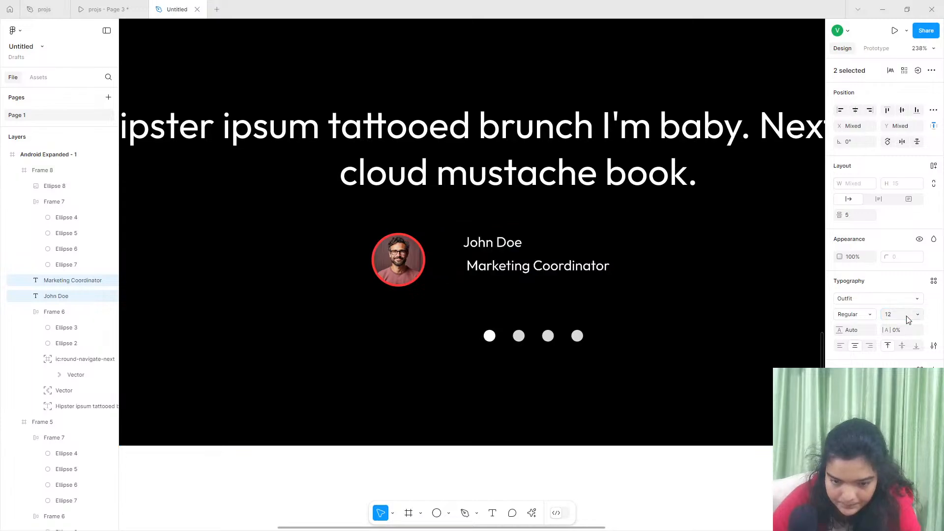
{"action": "left_click_drag", "start_coordinate": [487, 258], "coordinate": [459, 262]}
{"action": "left_click", "coordinate": [463, 272]}
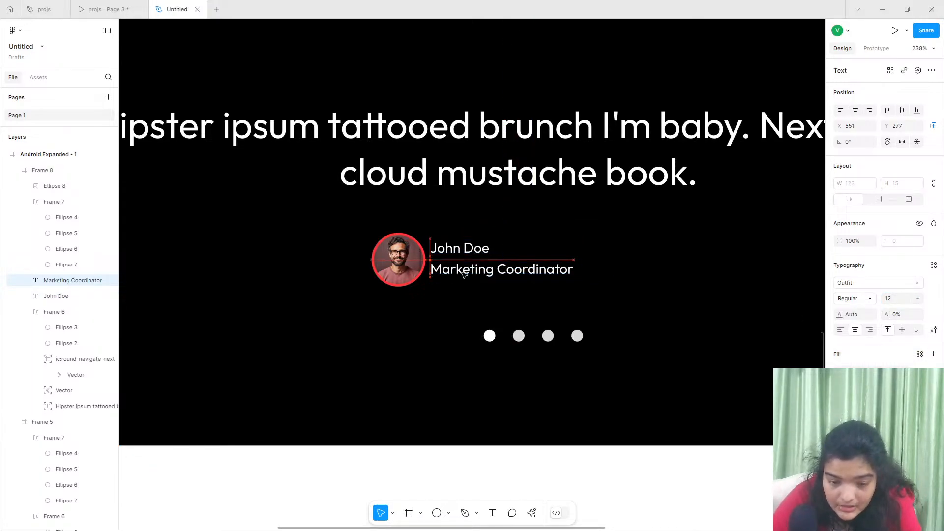
- Set the author name's weight to SemiBold and place it just above the job title at X 551, Y 262
{"action": "left_click", "coordinate": [460, 257], "text": "shift"}
{"action": "left_click", "coordinate": [409, 250]}
{"action": "left_click", "coordinate": [443, 253]}
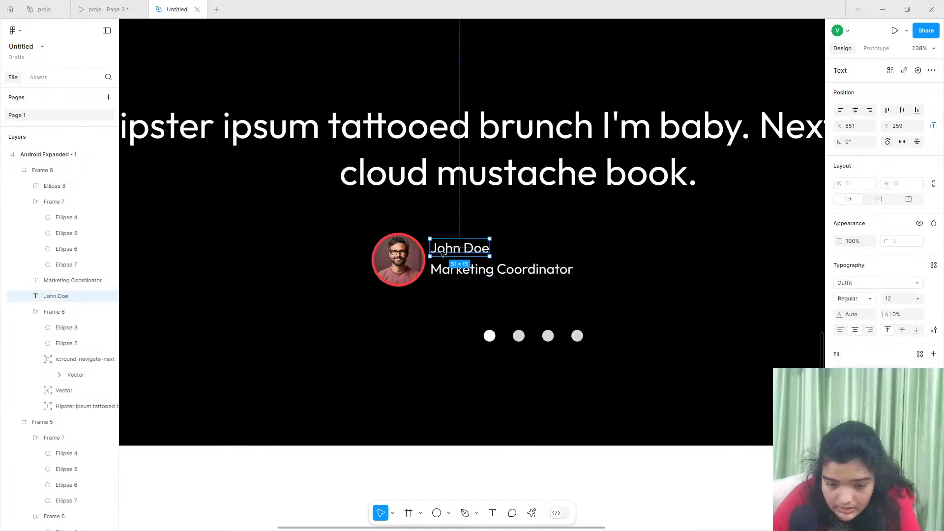
{"action": "left_click_drag", "start_coordinate": [442, 253], "coordinate": [445, 256]}
{"action": "left_click", "coordinate": [853, 298]}
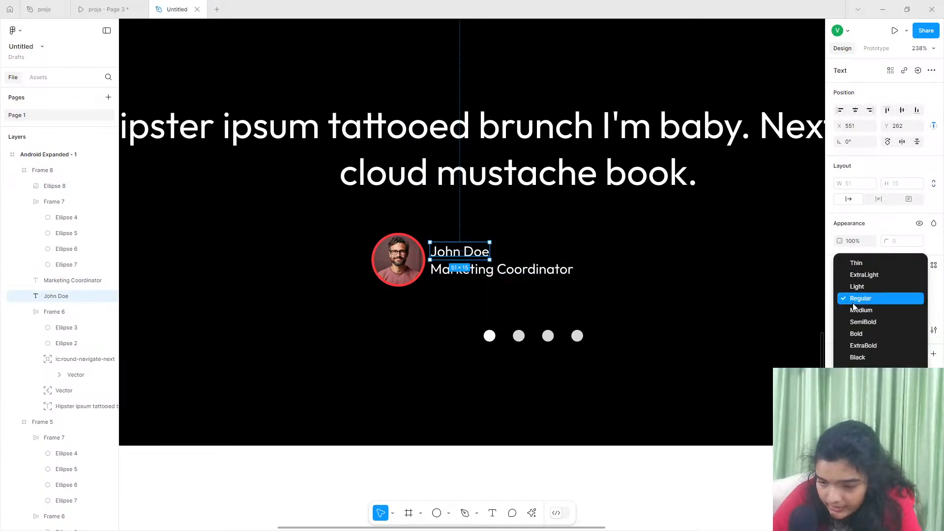
{"action": "left_click", "coordinate": [854, 322]}
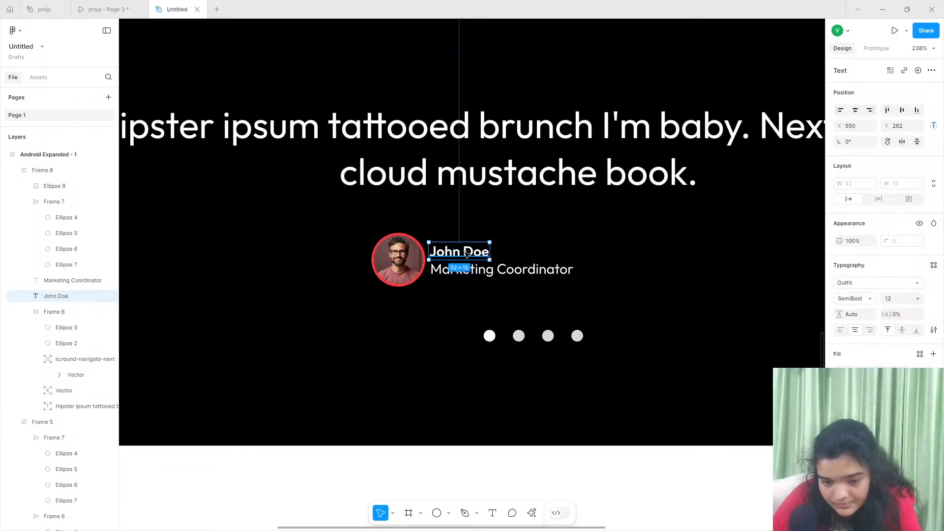
{"action": "left_click_drag", "start_coordinate": [459, 253], "coordinate": [470, 254]}
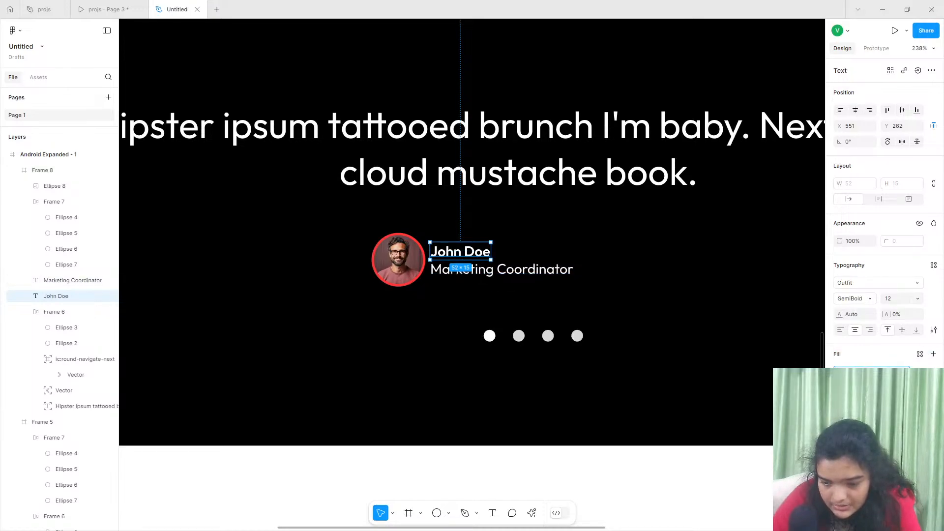
{"action": "left_click", "coordinate": [840, 374]}
{"action": "left_click", "coordinate": [757, 481]}
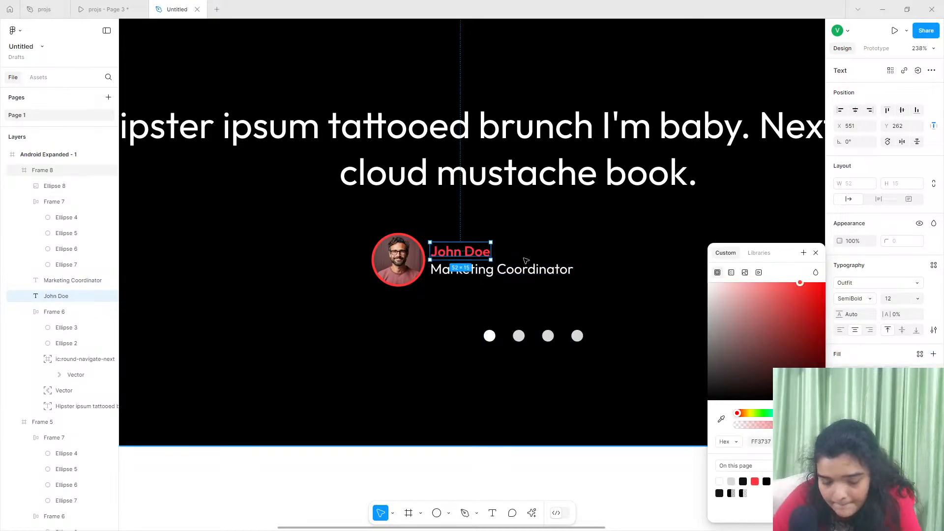
{"action": "key", "text": "ctrl+z"}
- Fill the Marketing Coordinator job title with the page's red colour FF3737
{"action": "left_click", "coordinate": [526, 274]}
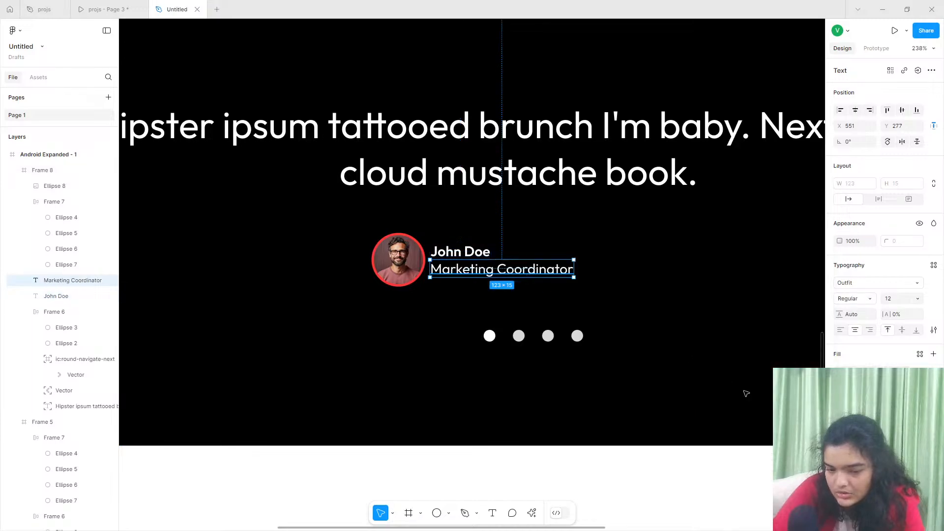
{"action": "left_click", "coordinate": [840, 374]}
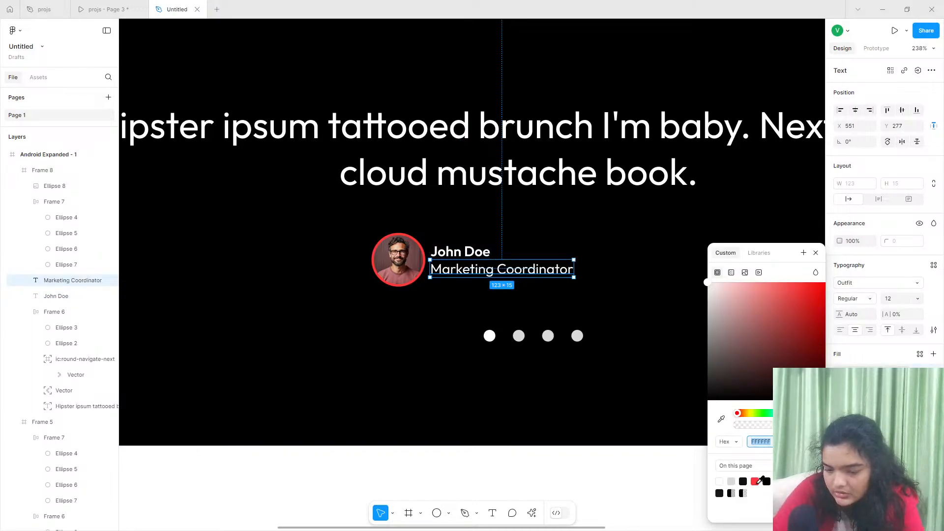
{"action": "left_click", "coordinate": [755, 481]}
{"action": "left_click", "coordinate": [448, 255], "text": "shift"}
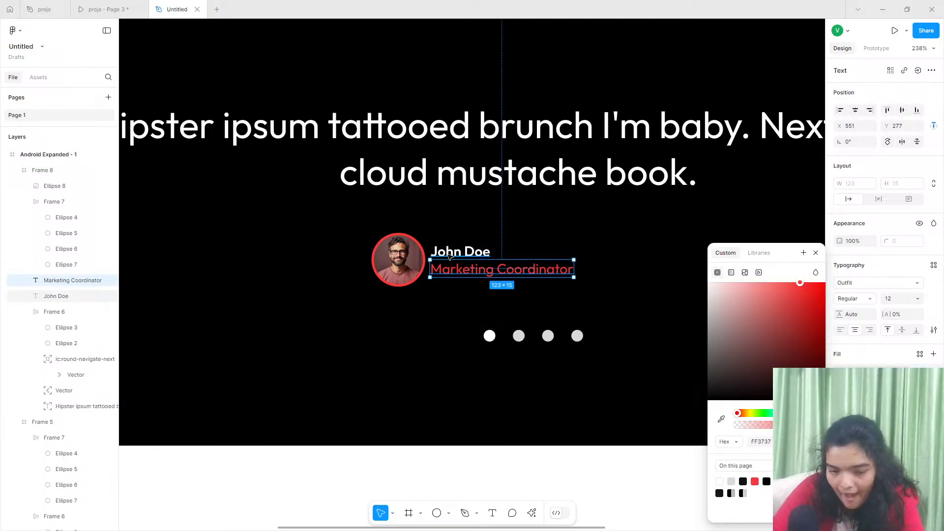
- Change the avatar's stroke colour to white (FFFFFF)
{"action": "left_click", "coordinate": [407, 262]}
{"action": "left_click", "coordinate": [839, 325]}
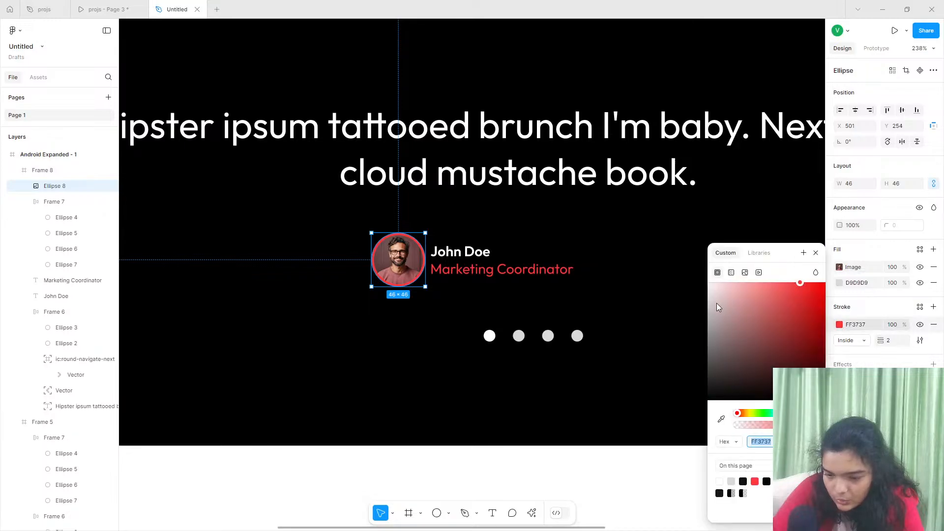
{"action": "mouse_move", "coordinate": [716, 303]}
{"action": "left_mouse_down"}
{"action": "mouse_move", "coordinate": [566, 248]}
{"action": "mouse_move", "coordinate": [476, 247]}
{"action": "left_mouse_up"}
- Group the avatar, author name and job title
{"action": "left_click", "coordinate": [447, 255], "text": "shift"}
{"action": "left_click", "coordinate": [460, 272], "text": "shift"}
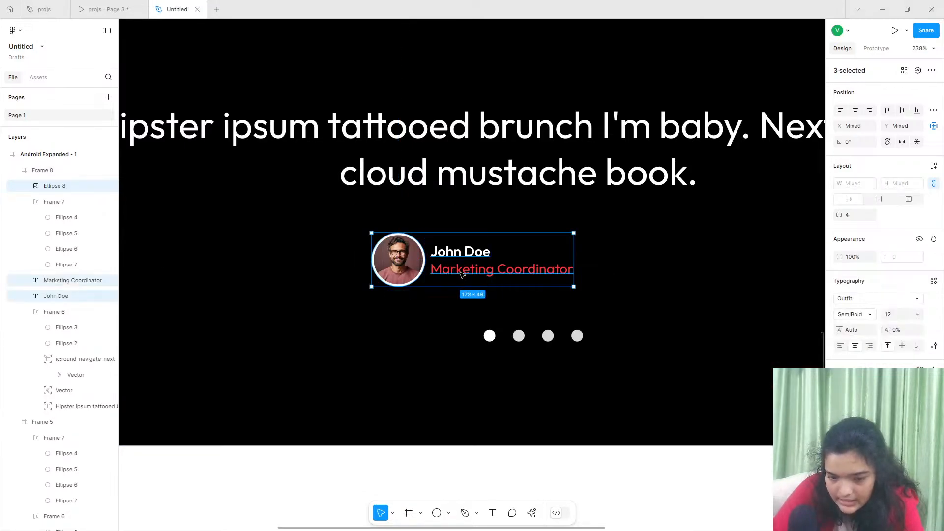
{"action": "key", "text": "ctrl+g"}
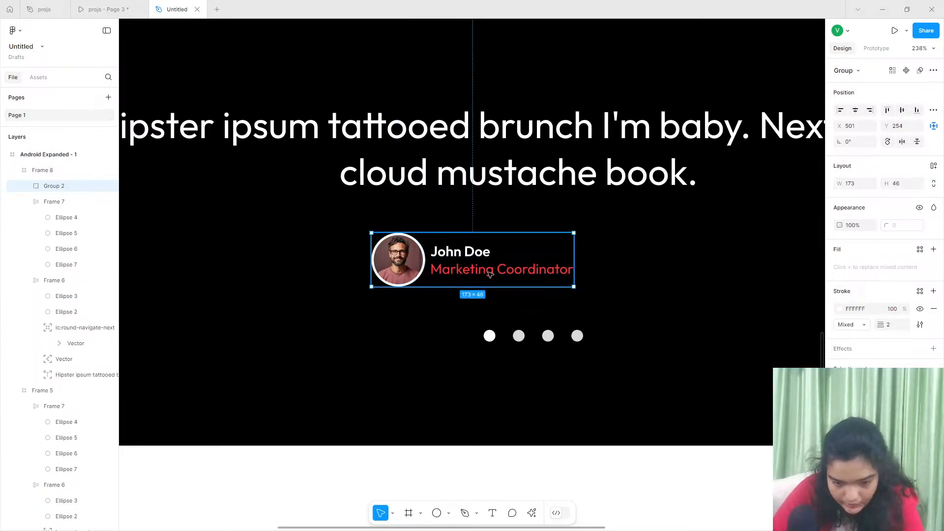
- Move the author group to X 538, Y 256, with a slightly wider gap between the avatar and its text
{"action": "mouse_move", "coordinate": [439, 265]}
{"action": "left_mouse_down"}
{"action": "mouse_move", "coordinate": [486, 267]}
{"action": "mouse_move", "coordinate": [452, 261]}
{"action": "left_mouse_up"}
{"action": "double_click", "coordinate": [455, 261]}
{"action": "left_click", "coordinate": [509, 271]}
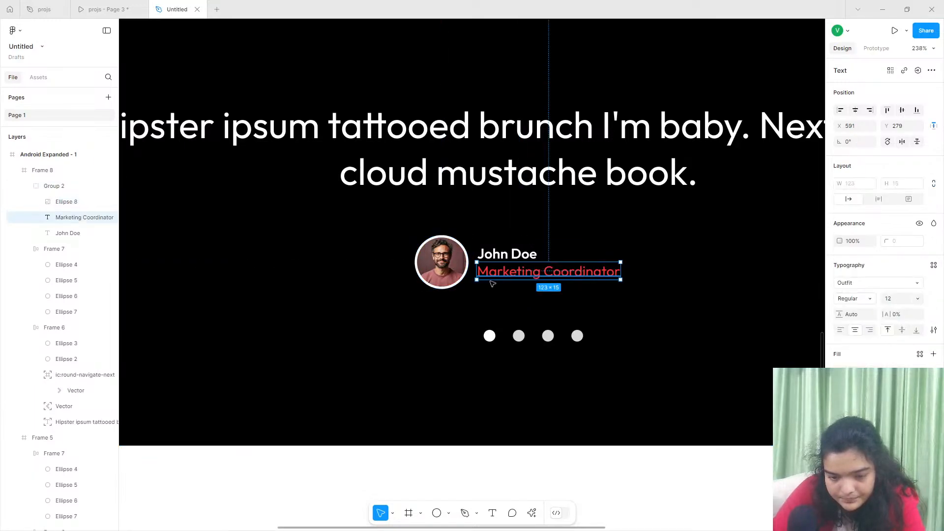
{"action": "left_click", "coordinate": [479, 296]}
- Centre the author group horizontally in the testimonial section at X 552 and raise it to Y 250
{"action": "left_click", "coordinate": [63, 188]}
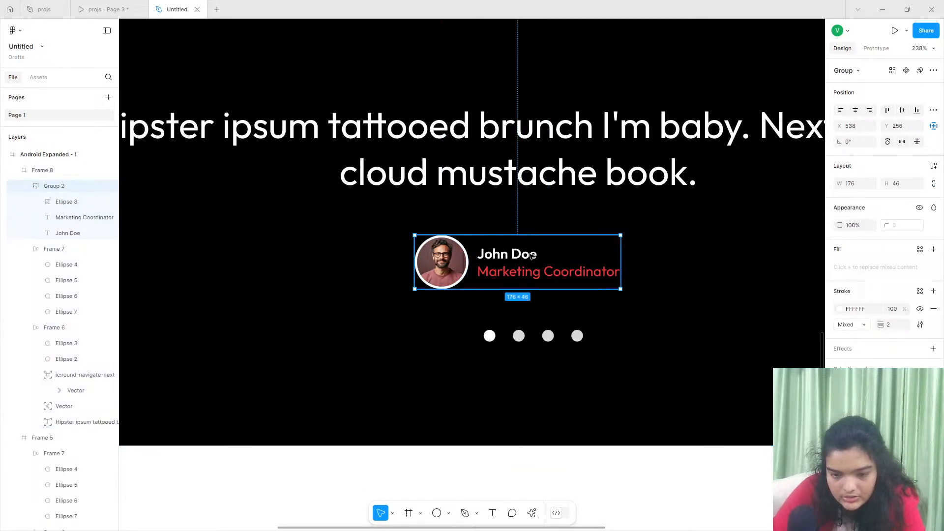
{"action": "left_click", "coordinate": [856, 110]}
{"action": "left_click_drag", "start_coordinate": [468, 274], "coordinate": [477, 274]}
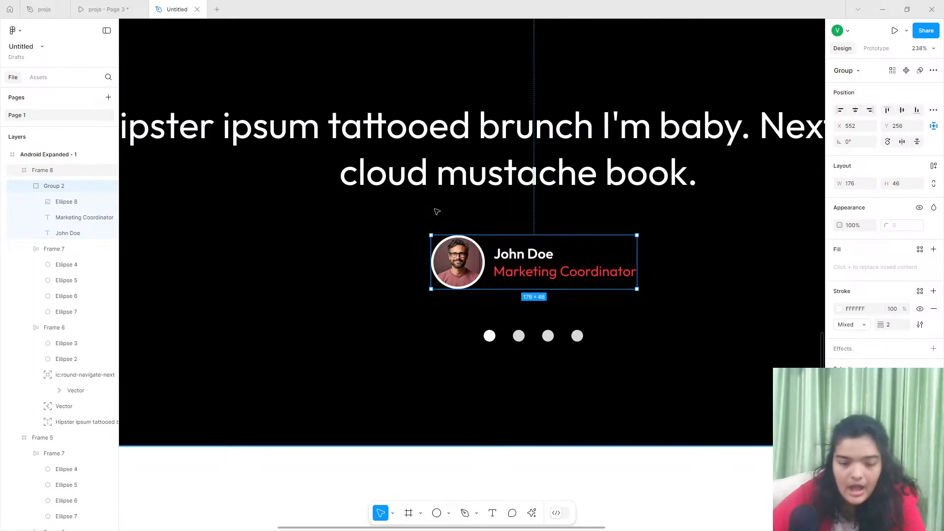
{"action": "scroll", "coordinate": [437, 212], "scroll_direction": "down", "scroll_amount": 10}
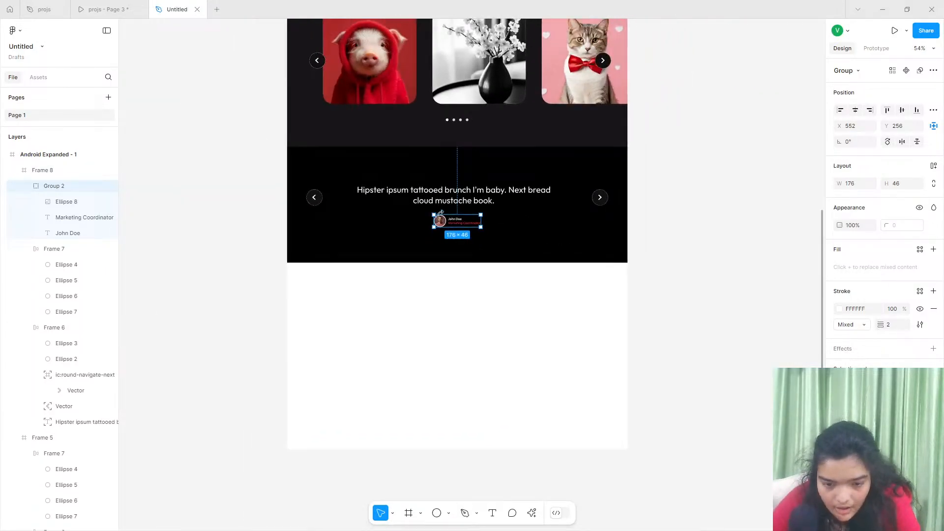
{"action": "key", "text": "Up"}
{"action": "key", "text": "Up"}
{"action": "key", "text": "Up"}
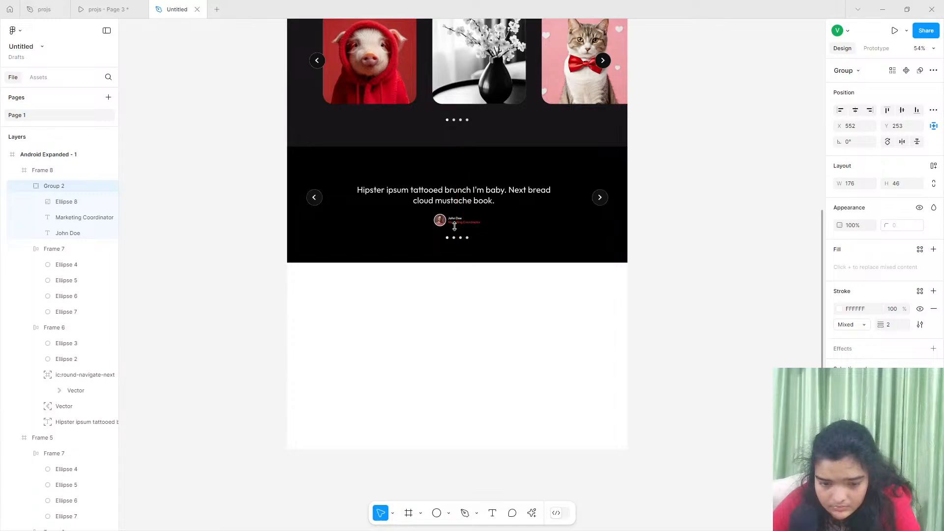
{"action": "key", "text": "Up"}
{"action": "key", "text": "Up"}
{"action": "key", "text": "Up"}
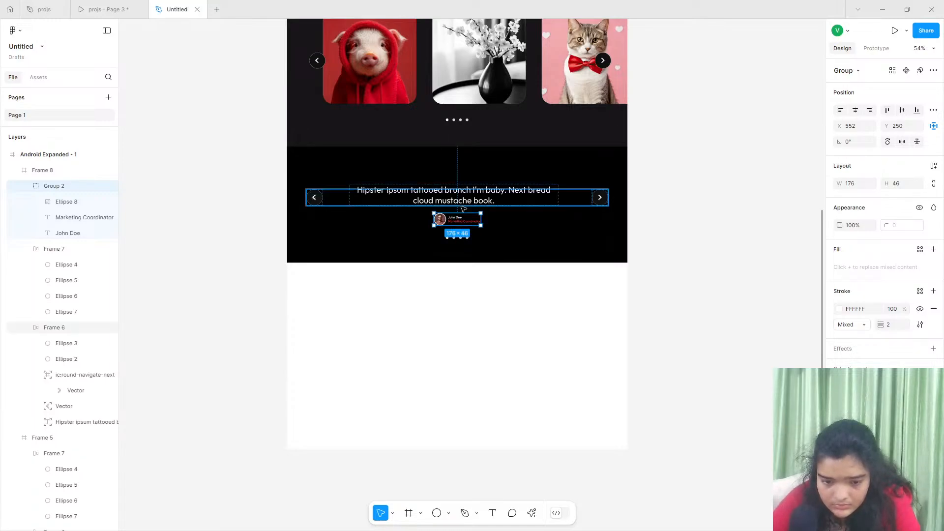
- Nudge the testimonial quote text down to Y -15 within its frame
{"action": "left_click", "coordinate": [462, 207]}
{"action": "left_click", "coordinate": [476, 189]}
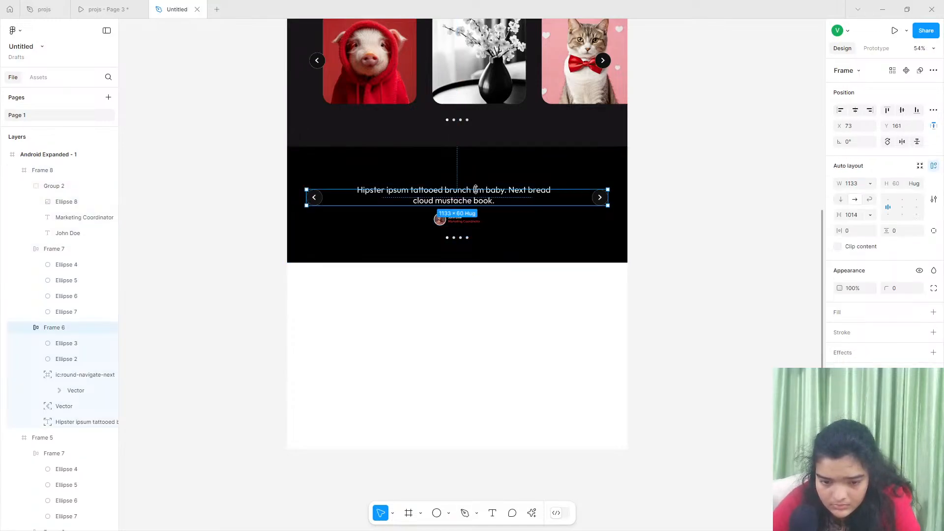
{"action": "double_click", "coordinate": [471, 202]}
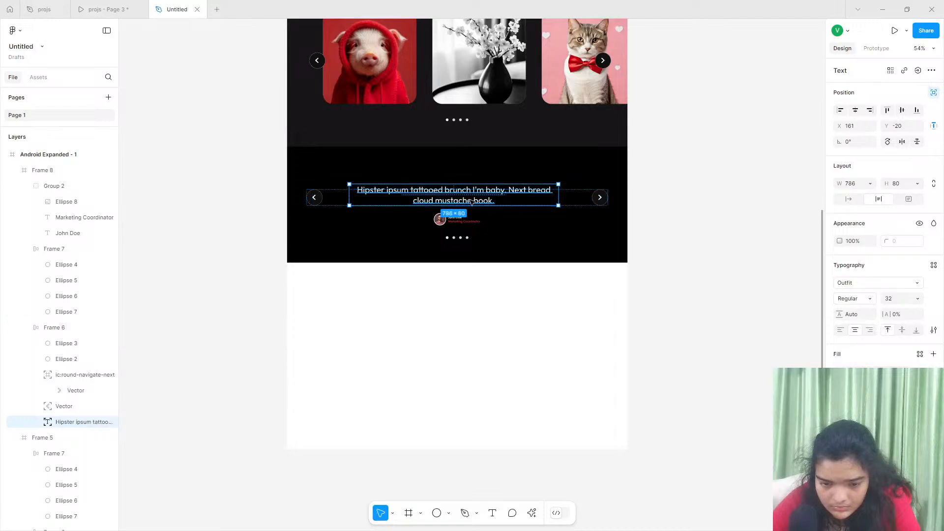
{"action": "key", "text": "Down"}
{"action": "key", "text": "Down"}
{"action": "key", "text": "Down"}
{"action": "key", "text": "Down"}
{"action": "key", "text": "Down"}
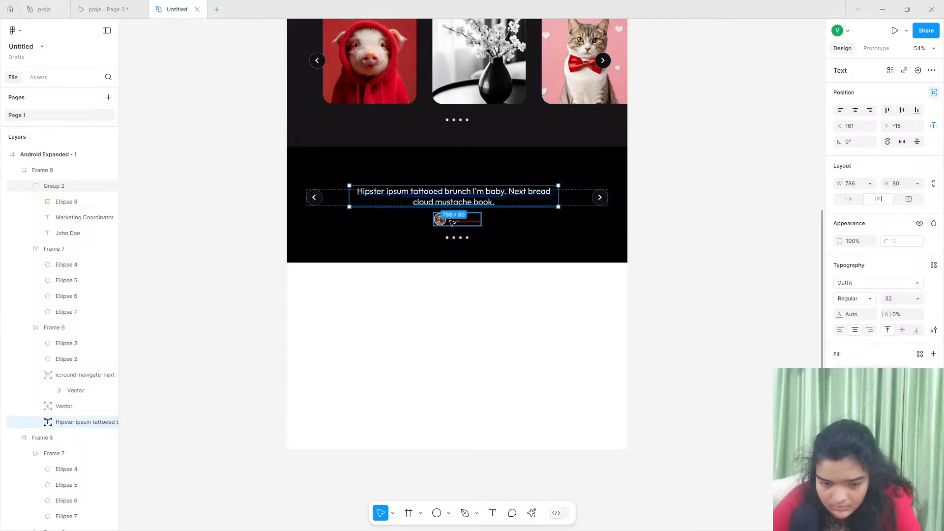
- Move the author group down to Y 252, below the quote
{"action": "left_click", "coordinate": [450, 220]}
{"action": "scroll", "coordinate": [433, 246], "scroll_direction": "down", "scroll_amount": 1}
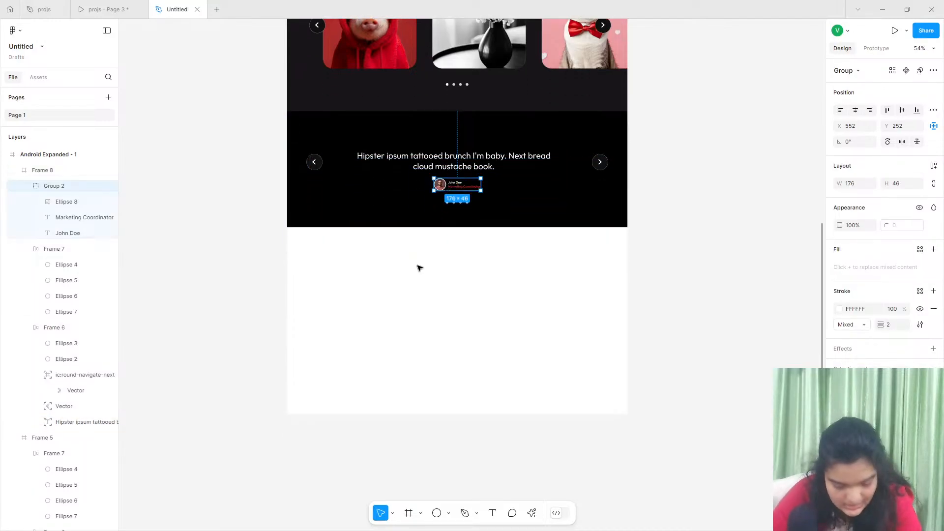
{"action": "scroll", "coordinate": [394, 244], "scroll_direction": "up", "scroll_amount": 3}
- Examine the Let's Connect section and footer in the reference prototype, and return to the Untitled design file
{"action": "left_click", "coordinate": [98, 4]}
{"action": "scroll", "coordinate": [295, 320], "scroll_direction": "down", "scroll_amount": 6}
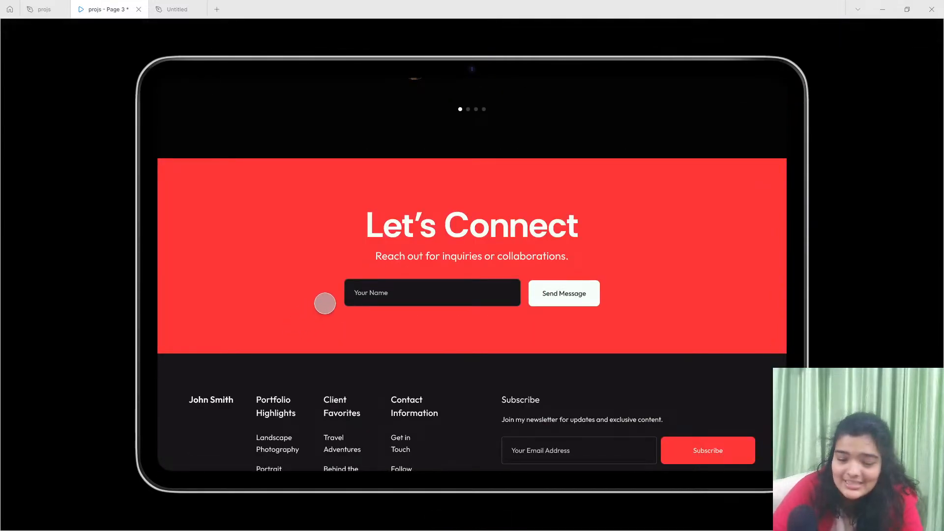
{"action": "scroll", "coordinate": [324, 301], "scroll_direction": "down", "scroll_amount": 3}
{"action": "scroll", "coordinate": [324, 302], "scroll_direction": "up", "scroll_amount": 2}
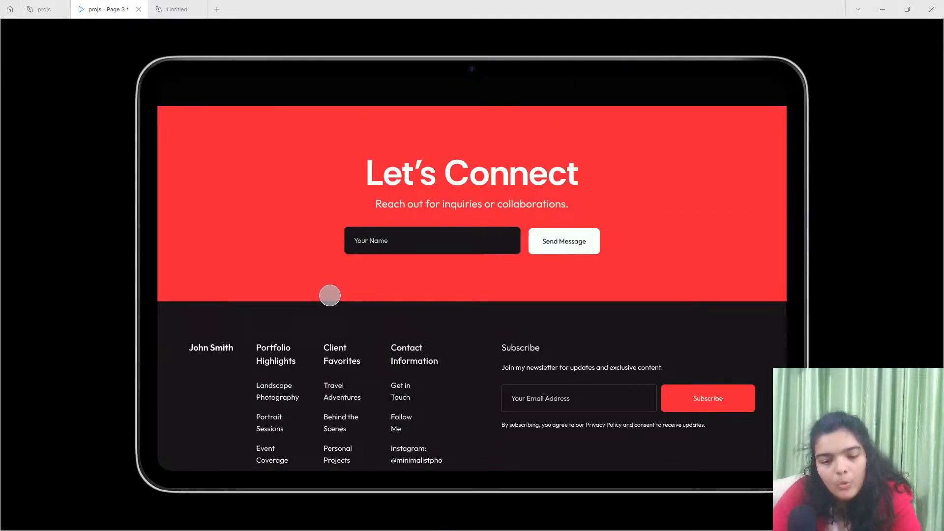
{"action": "left_click", "coordinate": [177, 9]}
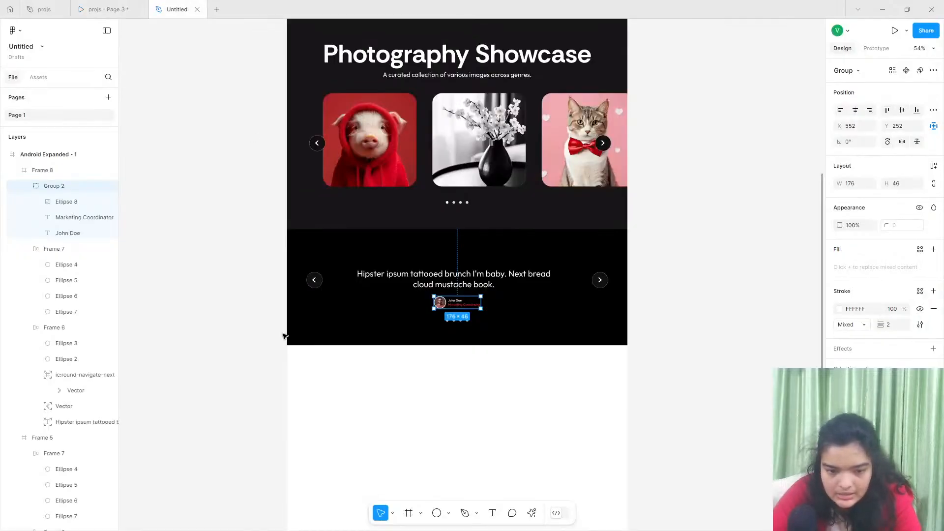
- Draw a frame about 1280 × 425 across the full page width in the blank area below the testimonial section
{"action": "scroll", "coordinate": [383, 400], "scroll_direction": "down", "scroll_amount": 2}
{"action": "left_click", "coordinate": [411, 514]}
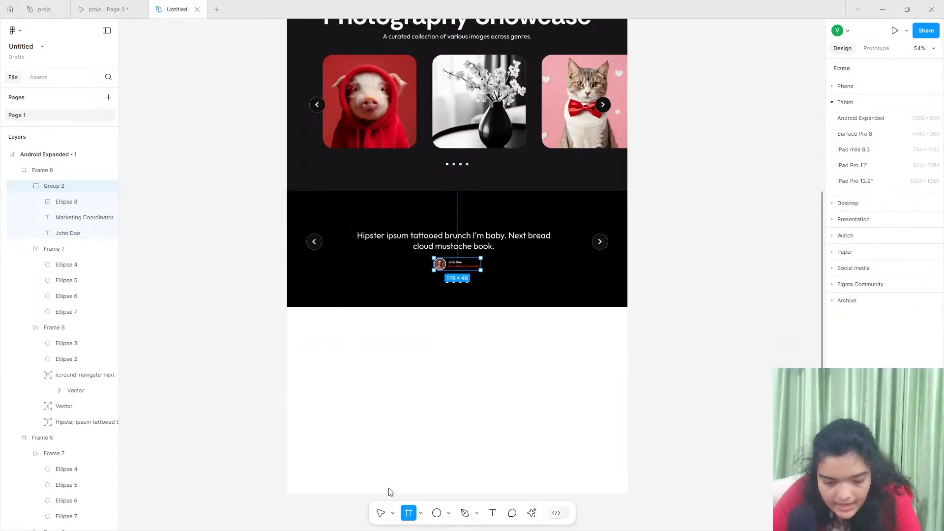
{"action": "left_click_drag", "start_coordinate": [286, 306], "coordinate": [628, 415]}
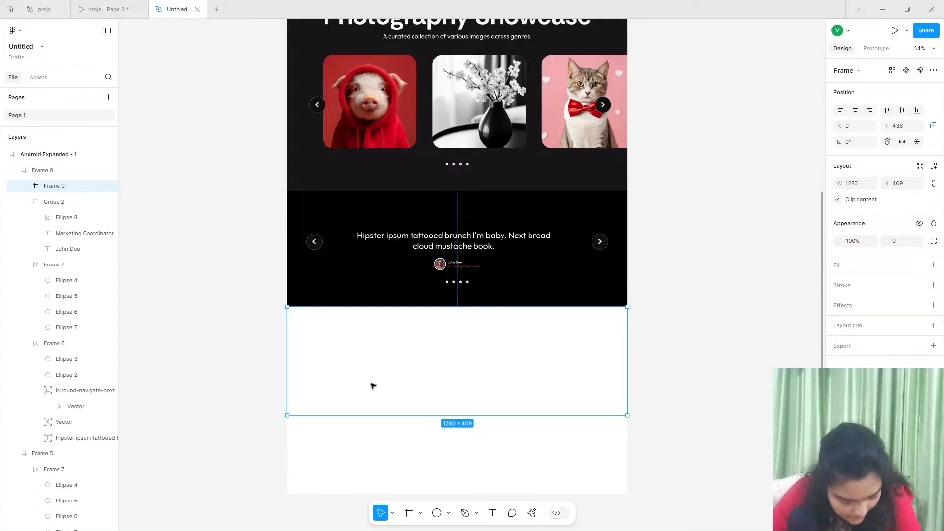
{"action": "scroll", "coordinate": [370, 389], "scroll_direction": "up", "scroll_amount": 1}
{"action": "scroll", "coordinate": [371, 391], "scroll_direction": "down", "scroll_amount": 1}
{"action": "left_click_drag", "start_coordinate": [452, 416], "coordinate": [461, 391]}
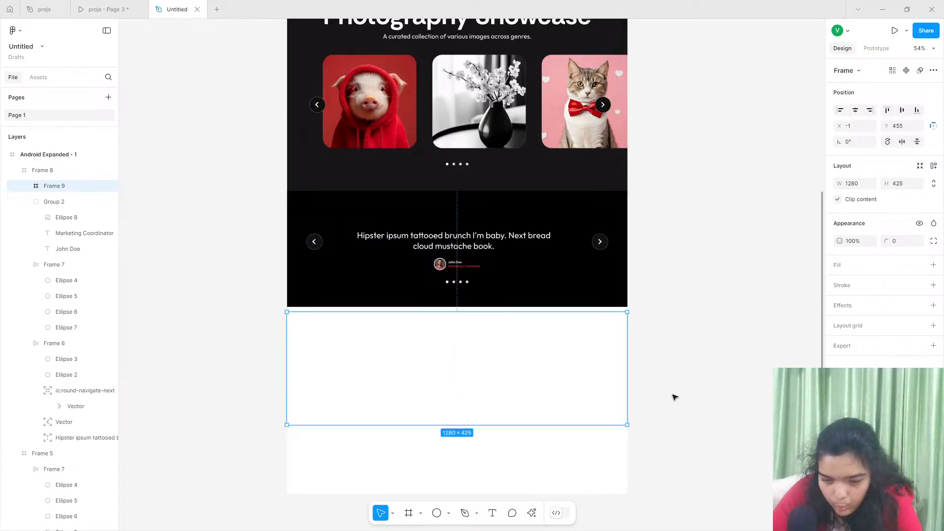
- Add a fill to the new frame and set it to the page's red, FF3737
{"action": "left_click", "coordinate": [935, 266]}
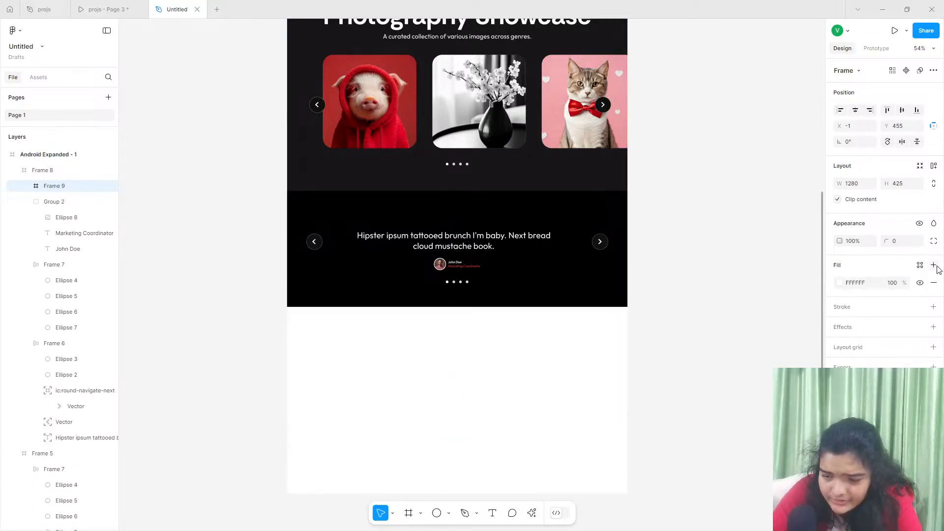
{"action": "left_click", "coordinate": [849, 284]}
{"action": "left_click", "coordinate": [839, 284]}
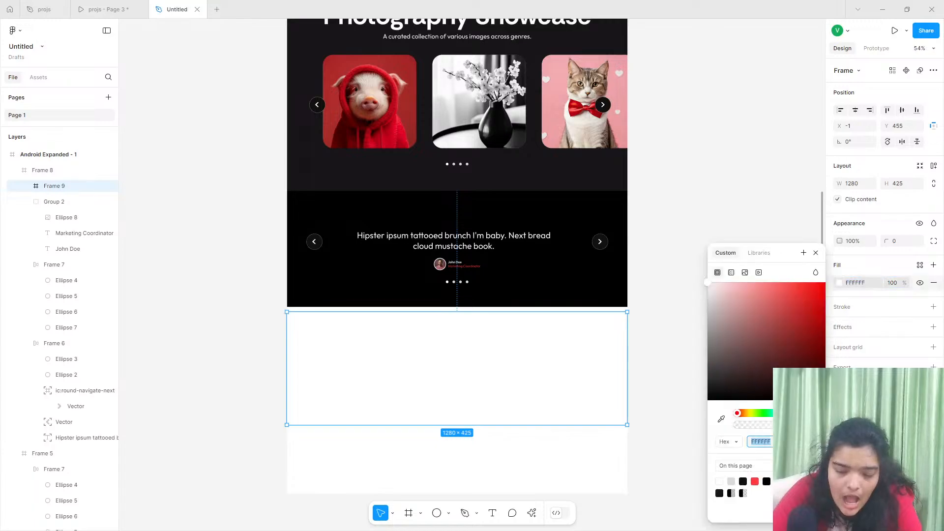
{"action": "left_click", "coordinate": [756, 480]}
- Take the red frame out of the testimonial frame's nesting and align it flush beneath the testimonial section
{"action": "left_click_drag", "start_coordinate": [581, 413], "coordinate": [576, 417]}
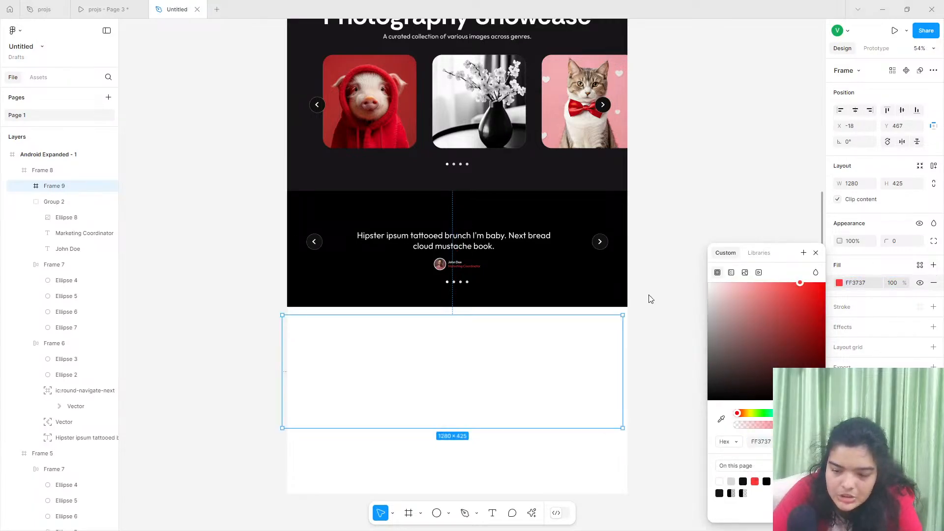
{"action": "left_click_drag", "start_coordinate": [54, 185], "coordinate": [49, 164]}
{"action": "left_click_drag", "start_coordinate": [569, 377], "coordinate": [556, 370]}
{"action": "left_click", "coordinate": [641, 281]}
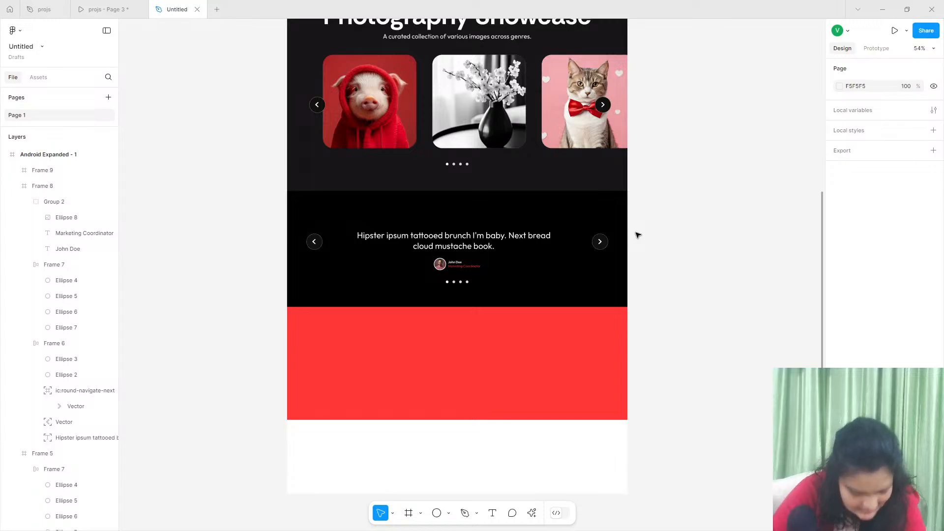
- Duplicate the Photography Showcase heading with its subtitle and place the copies near the top of the red frame
{"action": "scroll", "coordinate": [435, 442], "scroll_direction": "down", "scroll_amount": 5}
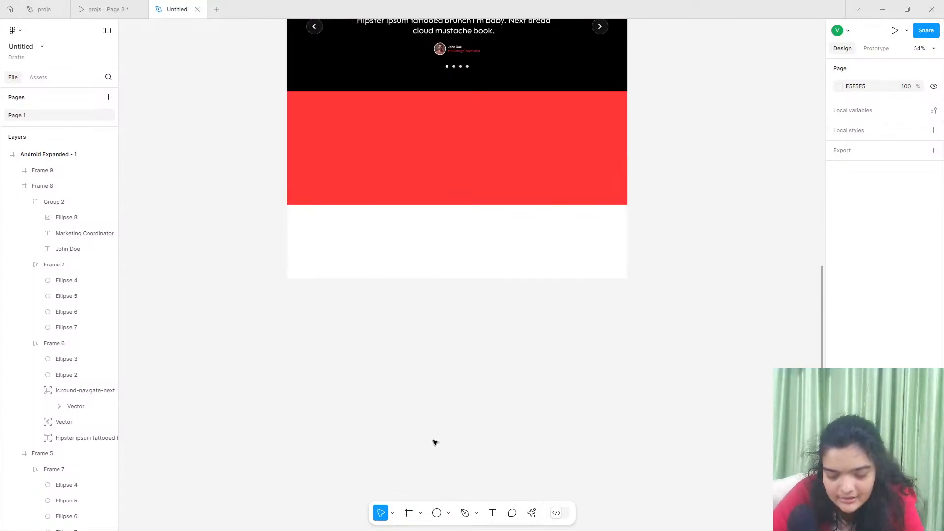
{"action": "scroll", "coordinate": [432, 270], "scroll_direction": "up", "scroll_amount": 2}
{"action": "mouse_move", "coordinate": [105, 4]}
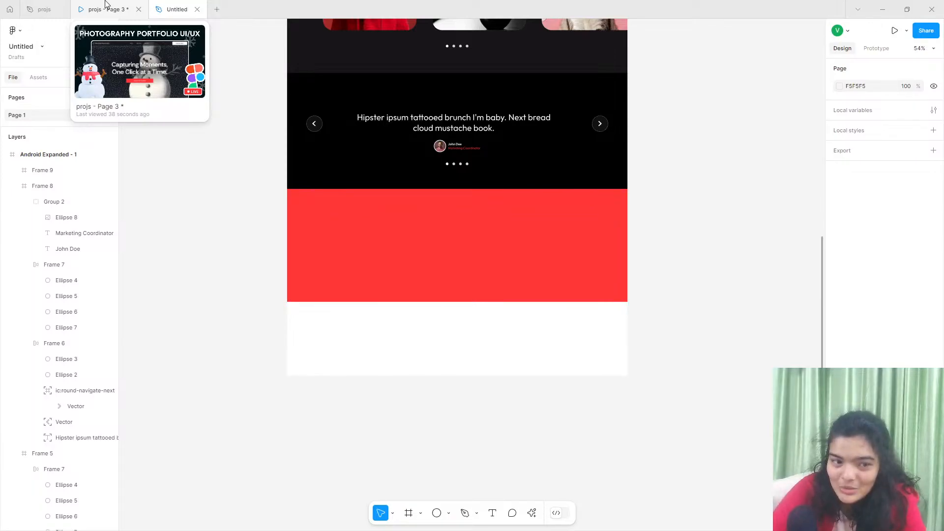
{"action": "scroll", "coordinate": [385, 277], "scroll_direction": "up", "scroll_amount": 3}
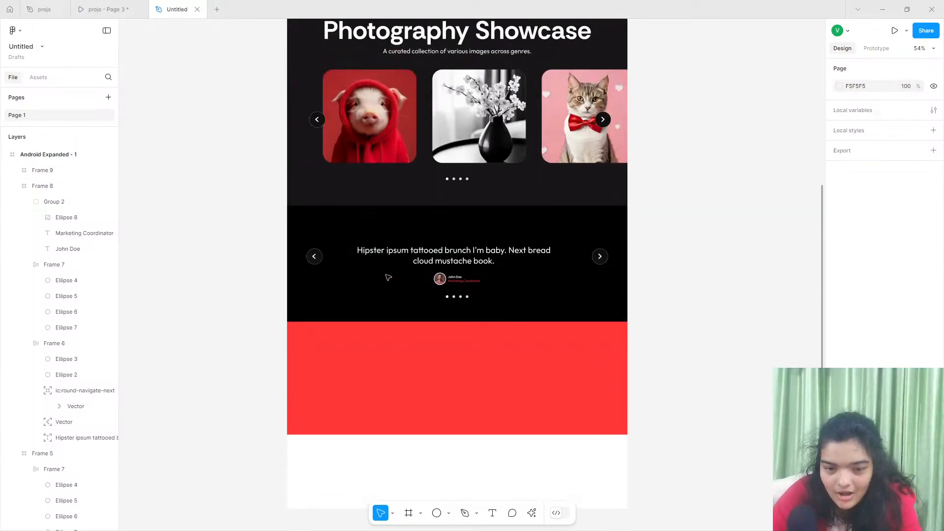
{"action": "double_click", "coordinate": [384, 43]}
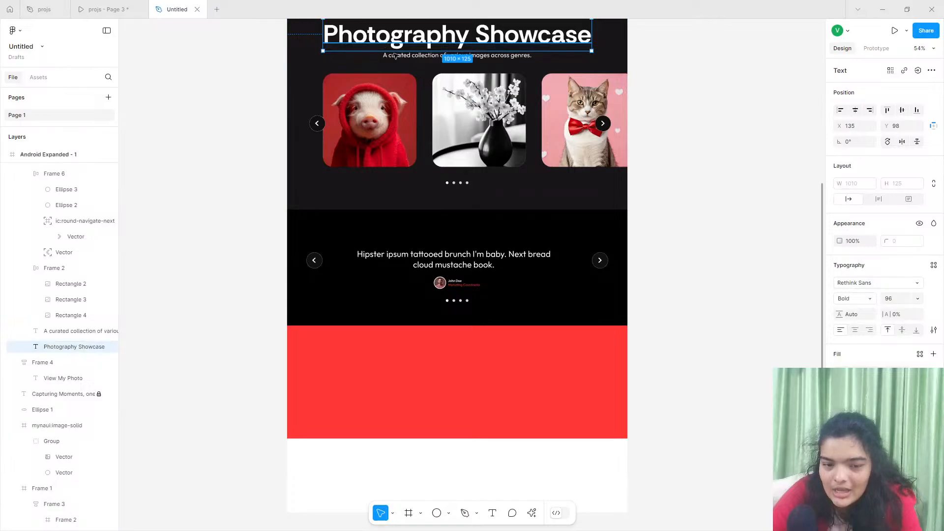
{"action": "left_click", "coordinate": [395, 55]}
{"action": "left_click", "coordinate": [365, 20], "text": "shift"}
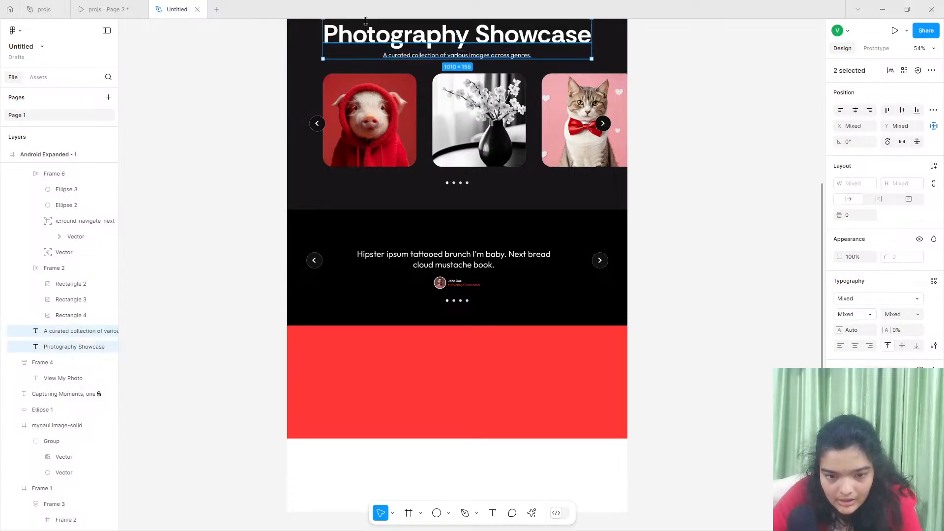
{"action": "key", "text": "ctrl+d"}
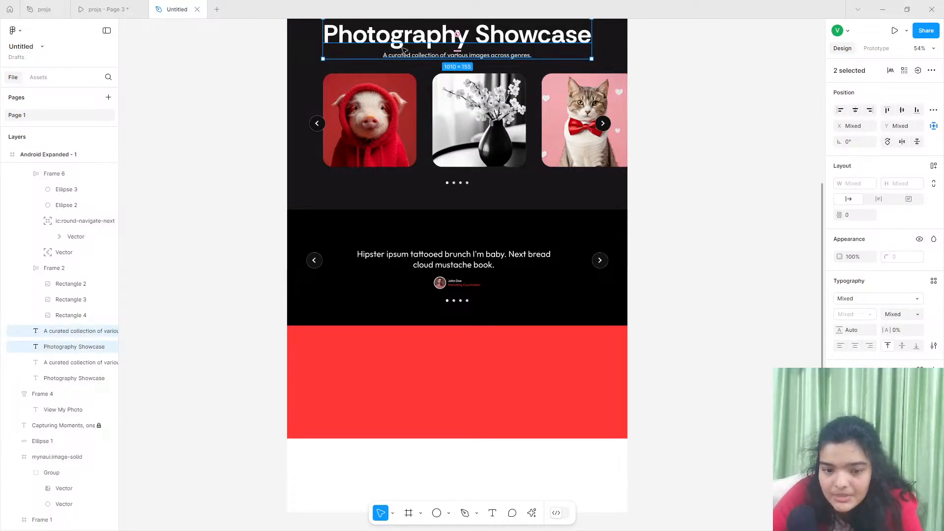
{"action": "left_click_drag", "start_coordinate": [404, 47], "coordinate": [405, 370]}
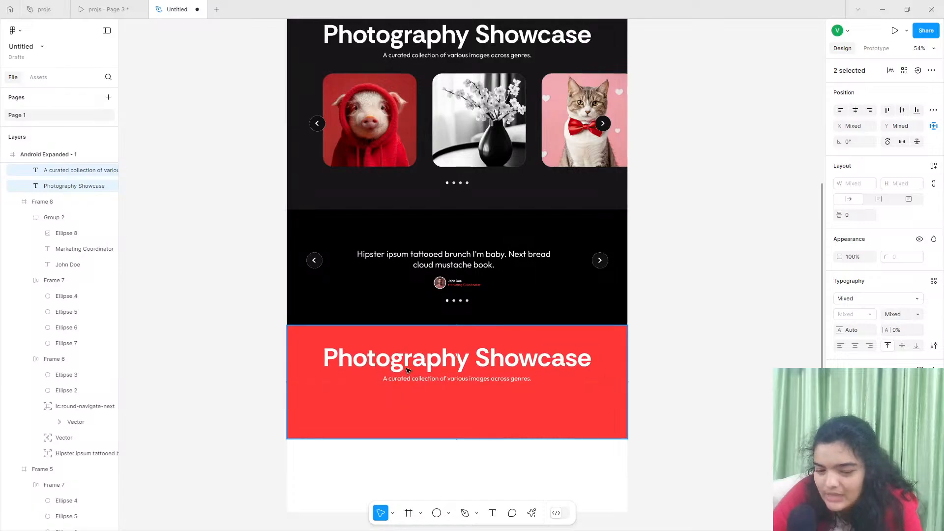
- Increase the red frame's height to about 514 and move the copied heading and subtitle slightly lower
{"action": "left_click", "coordinate": [469, 420]}
{"action": "left_click_drag", "start_coordinate": [478, 438], "coordinate": [478, 462]}
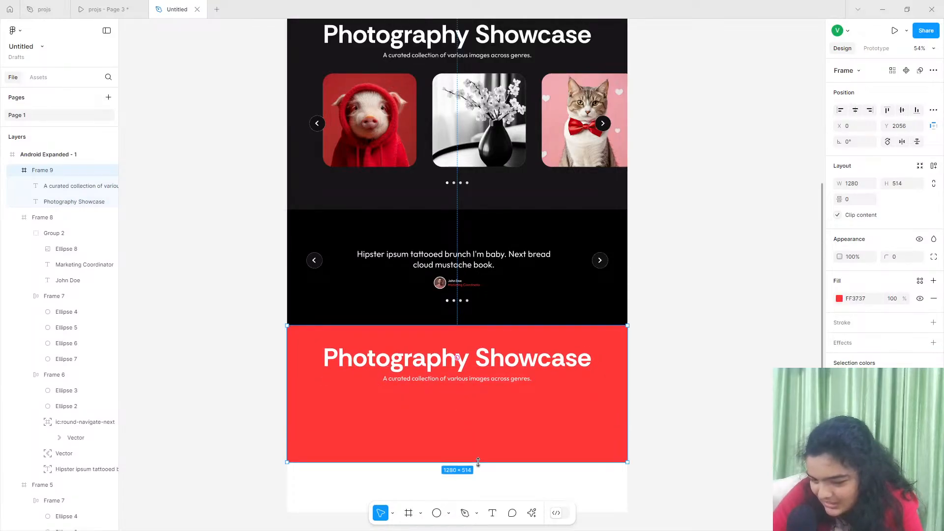
{"action": "left_click", "coordinate": [429, 377]}
{"action": "left_click", "coordinate": [431, 363], "text": "shift"}
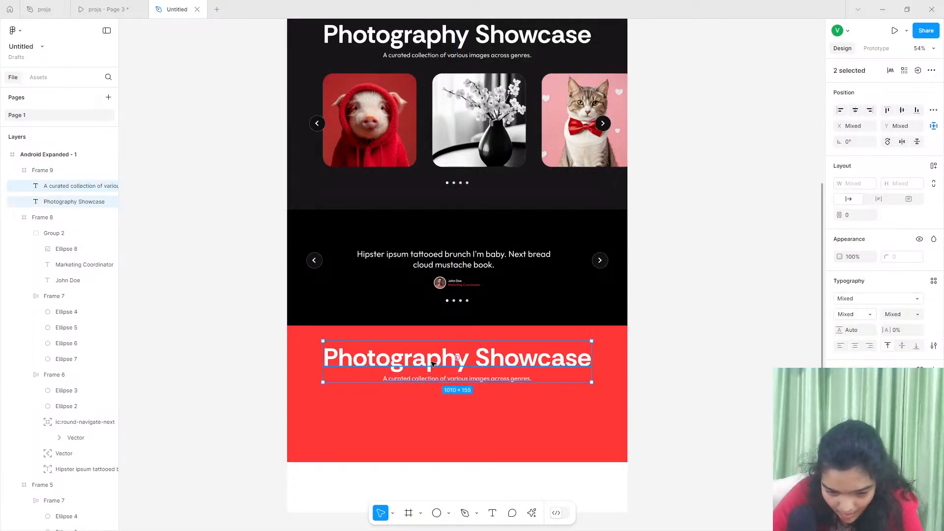
{"action": "left_click_drag", "start_coordinate": [444, 373], "coordinate": [439, 368]}
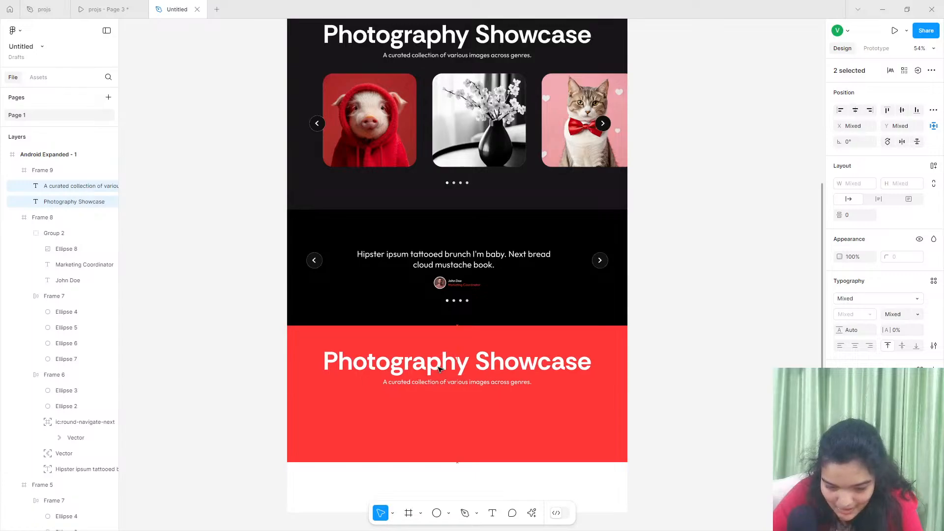
- Replace the copied heading with "Let's Connect" as in the reference prototype, centre-align its text and centre it horizontally in the red frame
{"action": "left_click", "coordinate": [110, 7]}
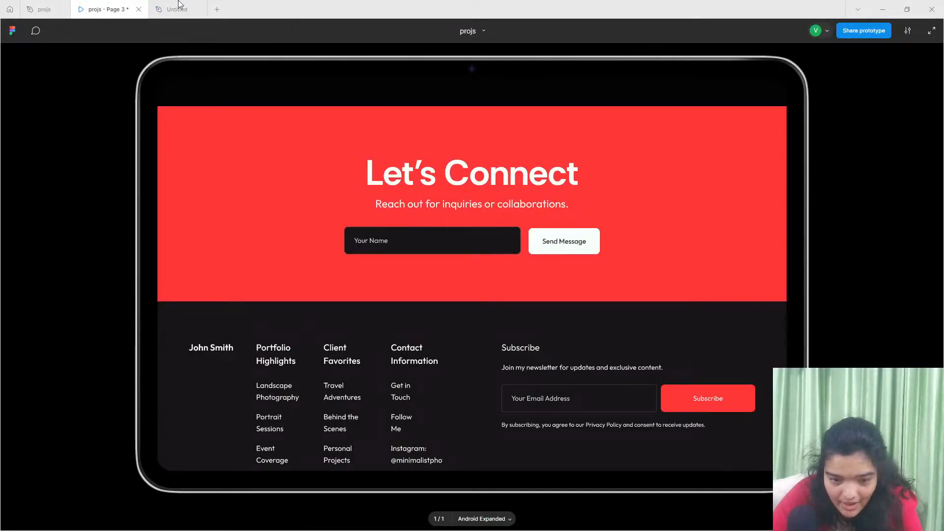
{"action": "left_click", "coordinate": [177, 5]}
{"action": "double_click", "coordinate": [437, 359]}
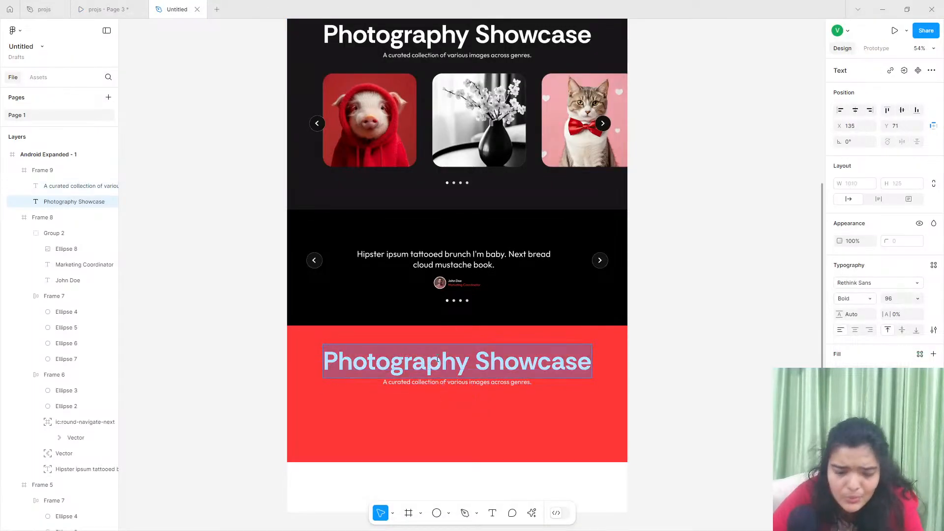
{"action": "type", "text": "Let’’s"}
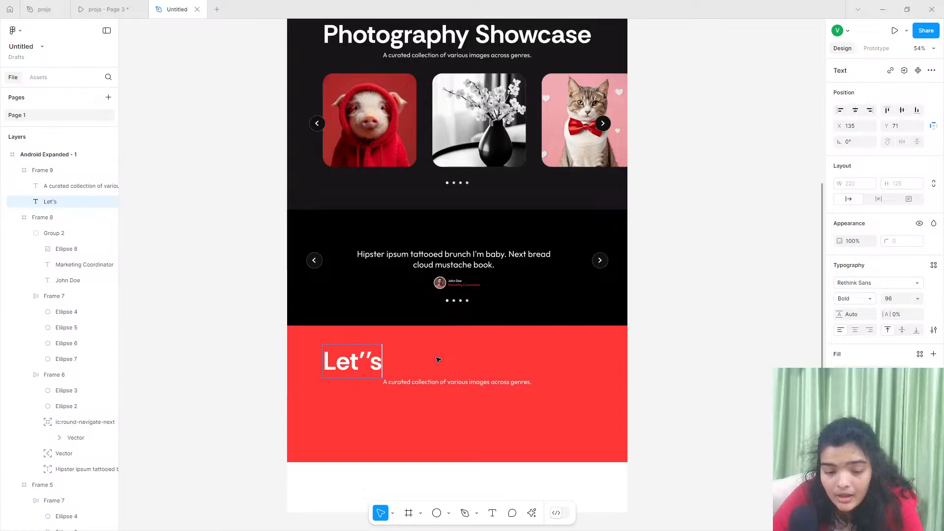
{"action": "type", "text": "'s Connect"}
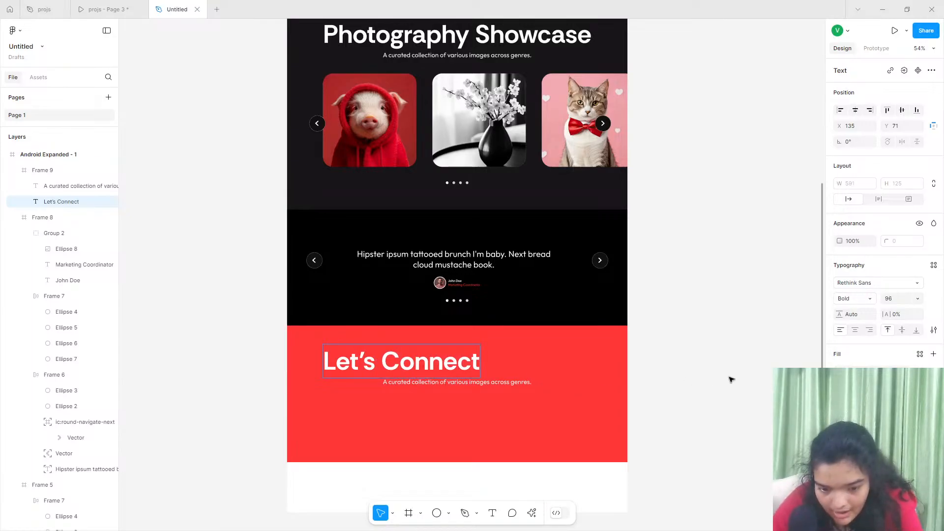
{"action": "key", "text": "Escape"}
{"action": "left_click", "coordinate": [855, 330]}
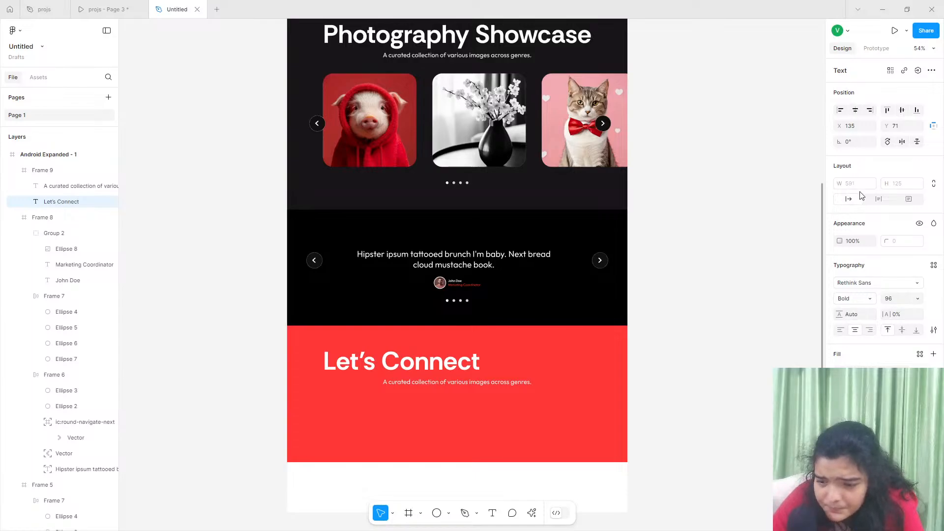
{"action": "left_click", "coordinate": [855, 110]}
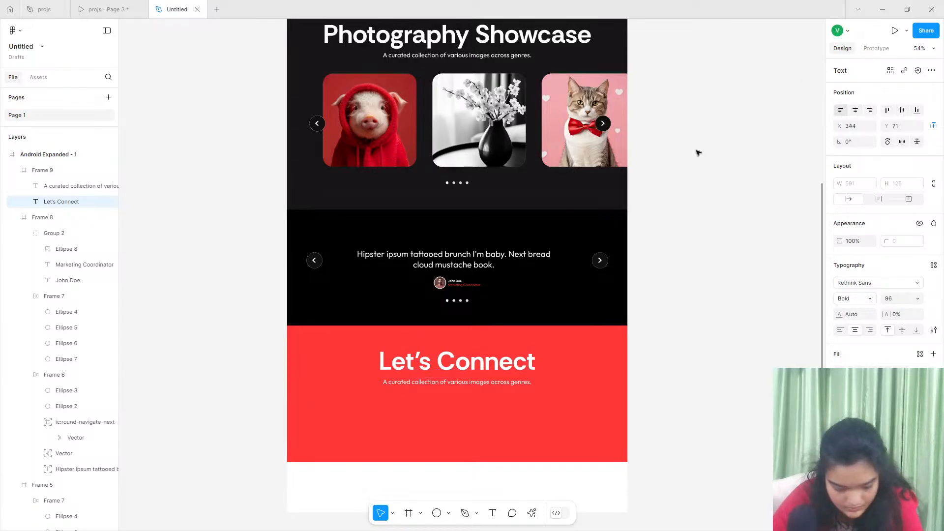
- Move the Let's Connect heading and its subtitle slightly lower in the red frame, with the subtitle at about Y 220
{"action": "scroll", "coordinate": [453, 351], "scroll_direction": "down", "scroll_amount": 3}
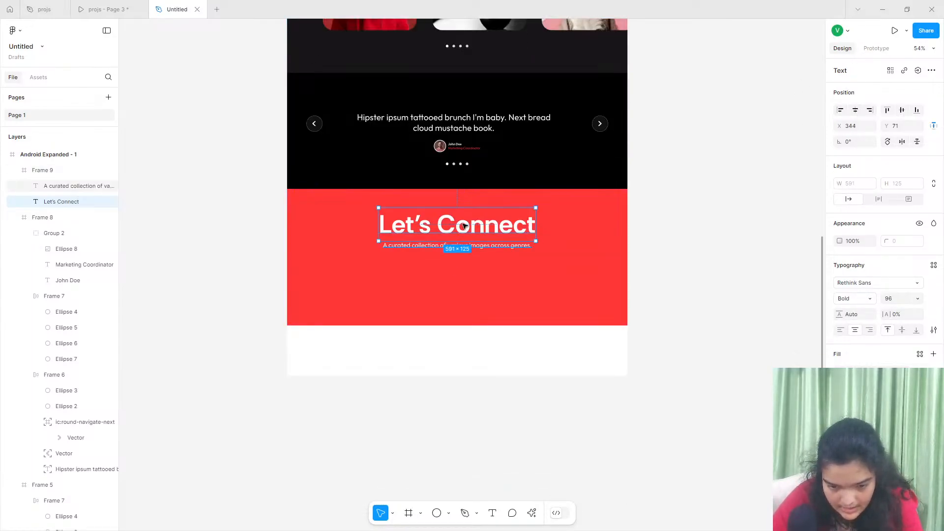
{"action": "left_click_drag", "start_coordinate": [464, 225], "coordinate": [454, 255]}
{"action": "left_click", "coordinate": [458, 245]}
- Check the reference wording and replace the red section's subtitle with "Reach out for inquiries or collaborations!"
{"action": "left_click", "coordinate": [98, 9]}
{"action": "left_click", "coordinate": [153, 6]}
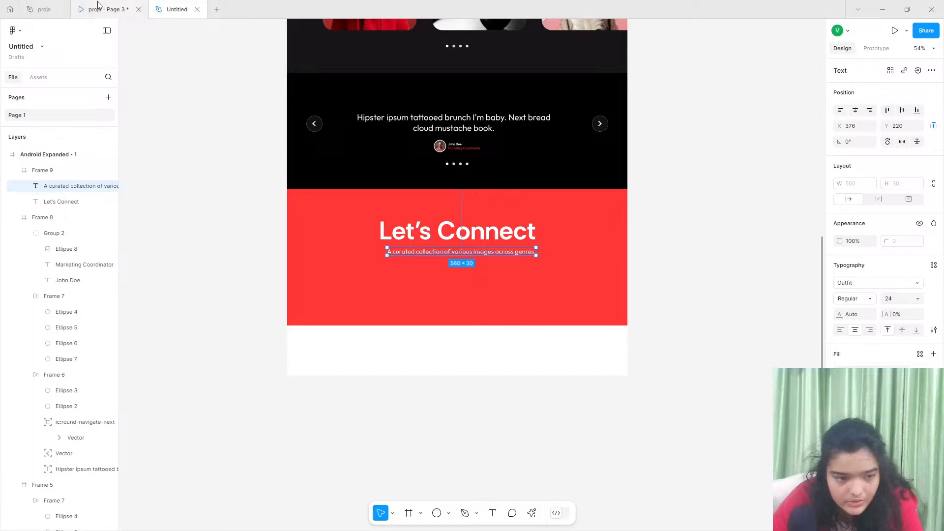
{"action": "left_click", "coordinate": [39, 9]}
{"action": "left_click", "coordinate": [177, 9]}
{"action": "key", "text": "Return"}
{"action": "scroll", "coordinate": [426, 253], "scroll_direction": "up", "scroll_amount": 5}
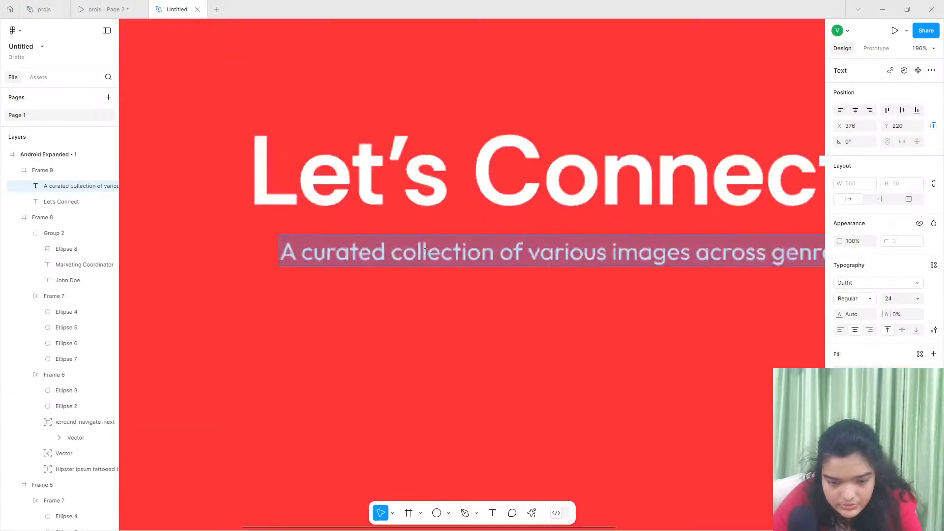
{"action": "type", "text": "Reach"}
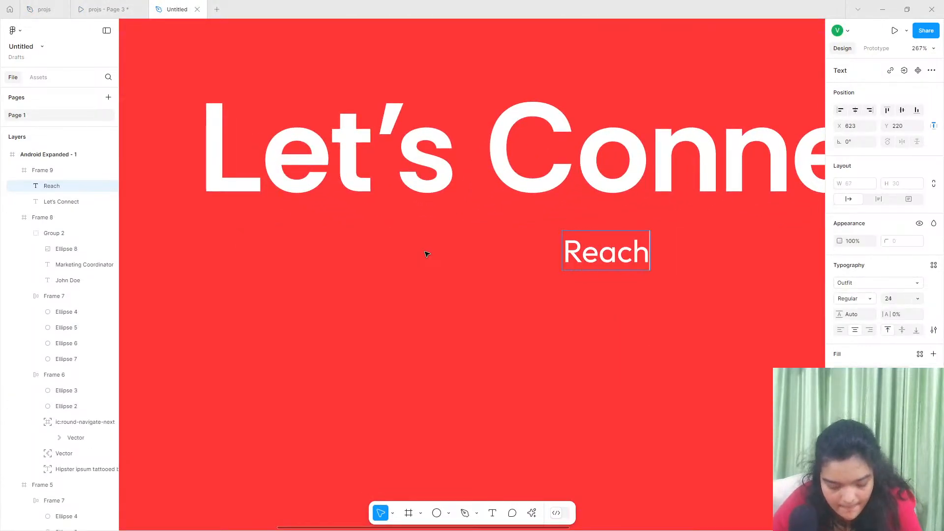
{"action": "type", "text": " our"}
{"action": "key", "text": "BackSpace"}
{"action": "type", "text": "t "}
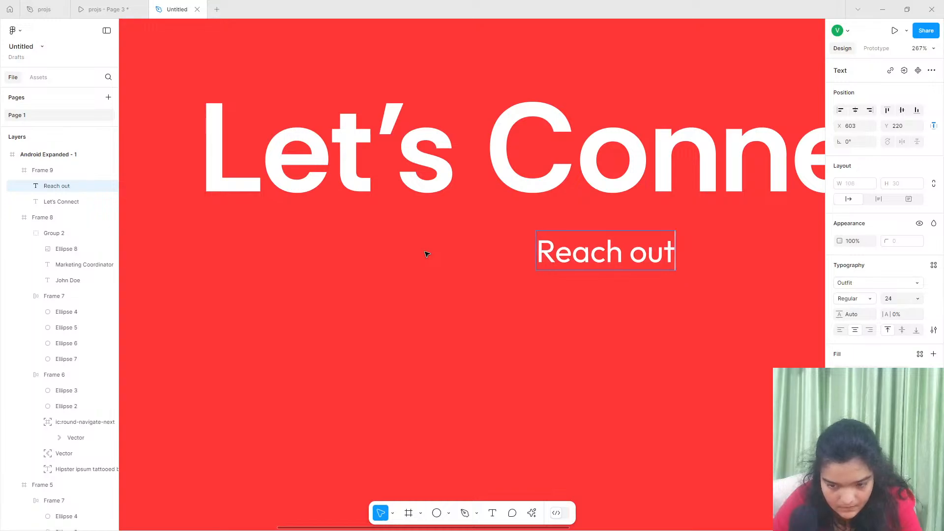
{"action": "type", "text": "for inquire"}
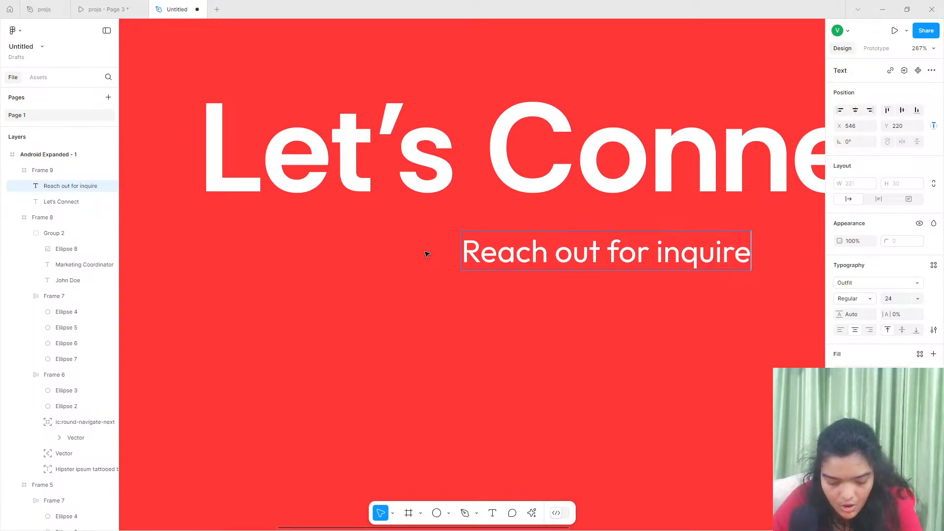
{"action": "key", "text": "BackSpace"}
{"action": "type", "text": "ies"}
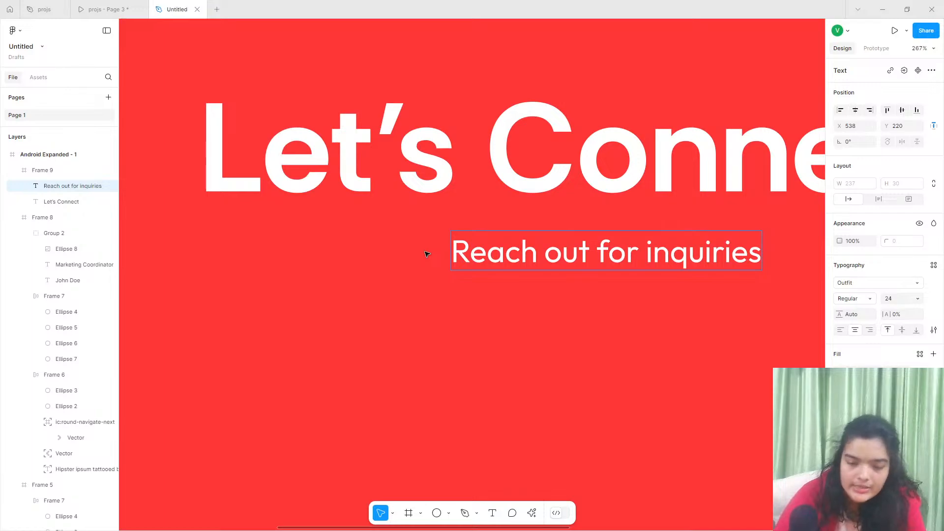
{"action": "type", "text": " or"}
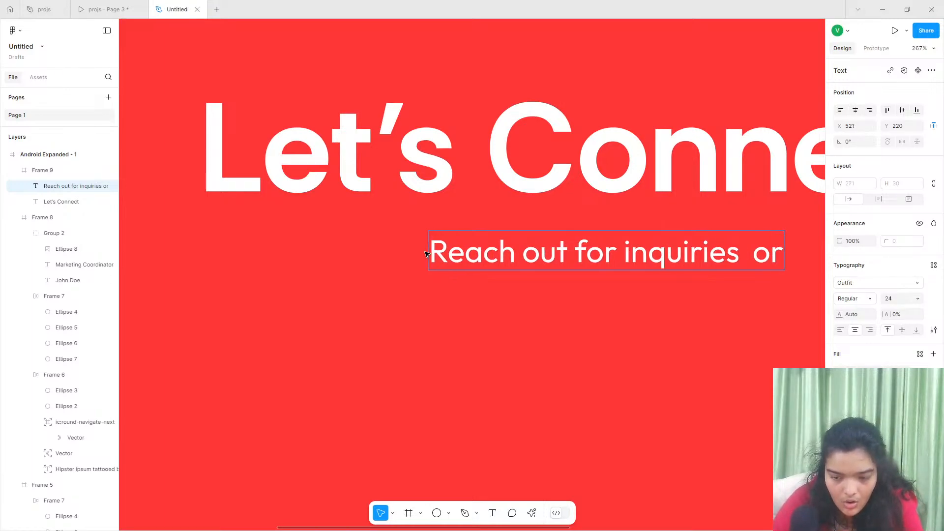
{"action": "key", "text": "BackSpace"}
{"action": "key", "text": "BackSpace"}
{"action": "key", "text": "BackSpace"}
{"action": "type", "text": "or colla"}
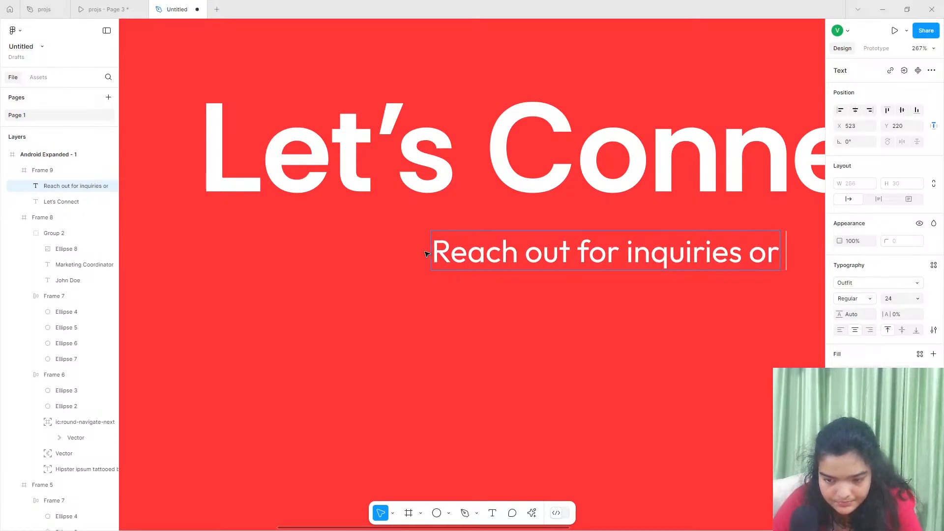
{"action": "type", "text": "borations"}
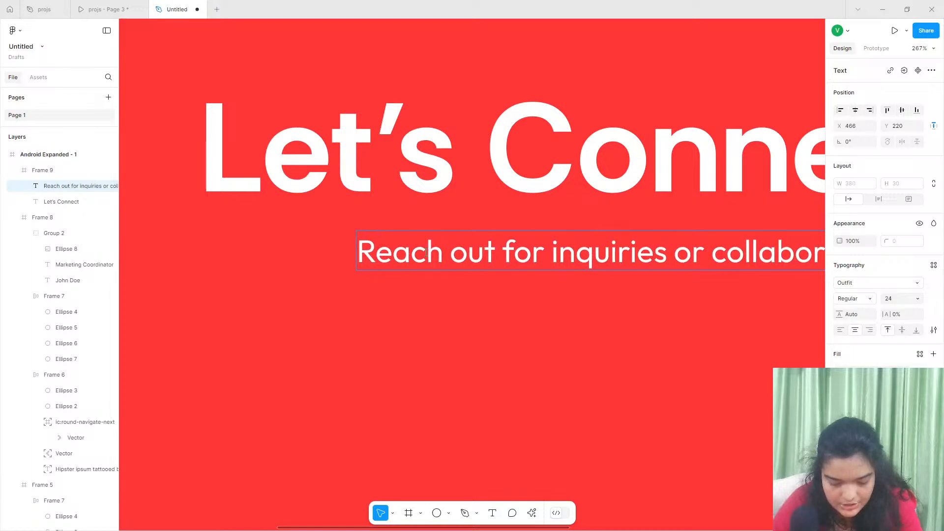
{"action": "scroll", "coordinate": [426, 254], "scroll_direction": "down", "scroll_amount": 5}
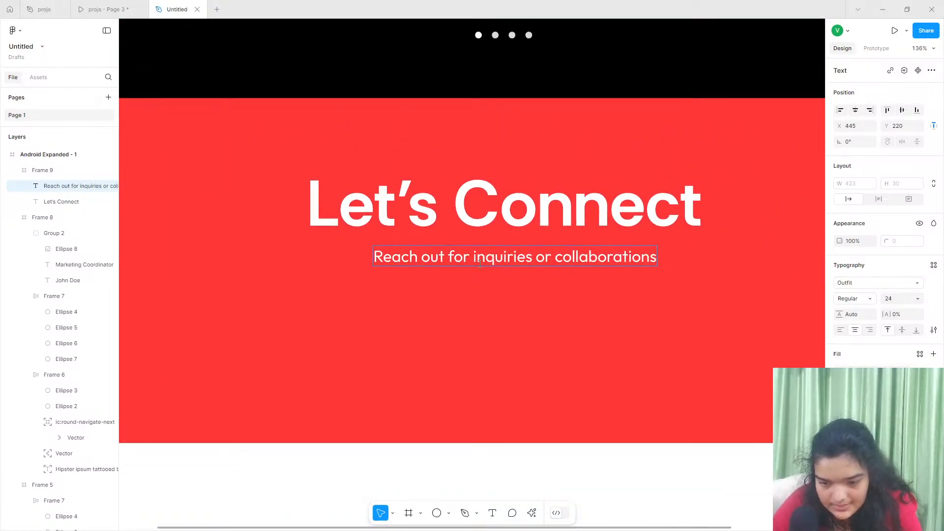
{"action": "type", "text": "!"}
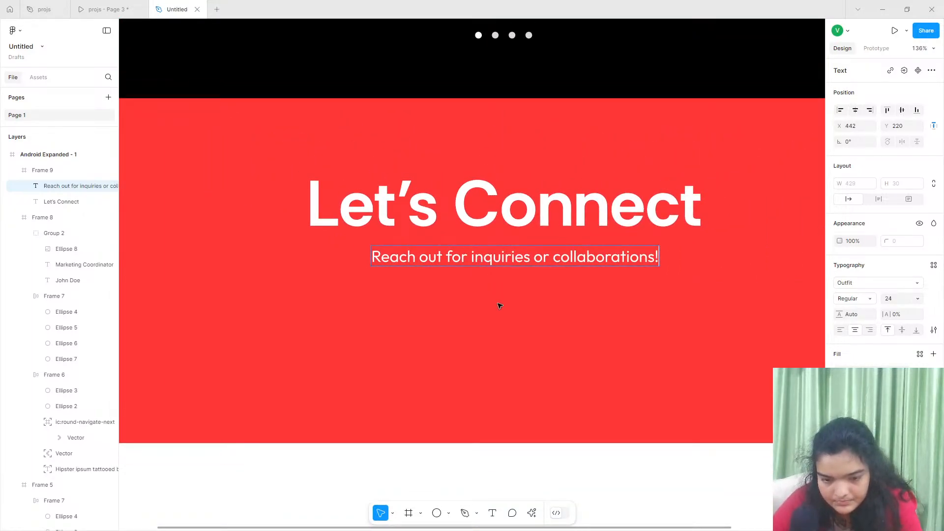
- Centre the red section's subtitle horizontally under the Let's Connect heading and nudge it down to Y 221
{"action": "key", "text": "Escape"}
{"action": "mouse_move", "coordinate": [513, 260]}
{"action": "left_mouse_down"}
{"action": "mouse_move", "coordinate": [512, 270]}
{"action": "mouse_move", "coordinate": [497, 262]}
{"action": "left_mouse_up"}
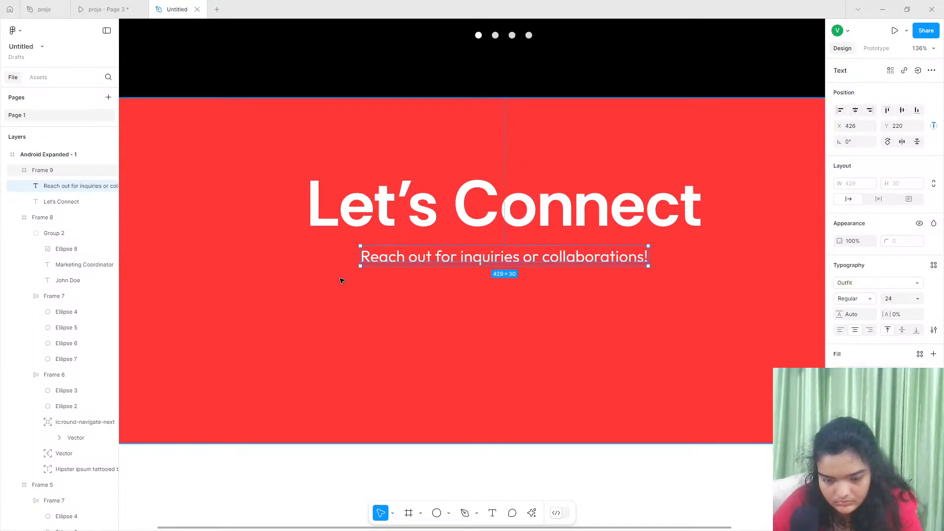
{"action": "key", "text": "Down"}
{"action": "key", "text": "Down"}
{"action": "key", "text": "Down"}
{"action": "key", "text": "Down"}
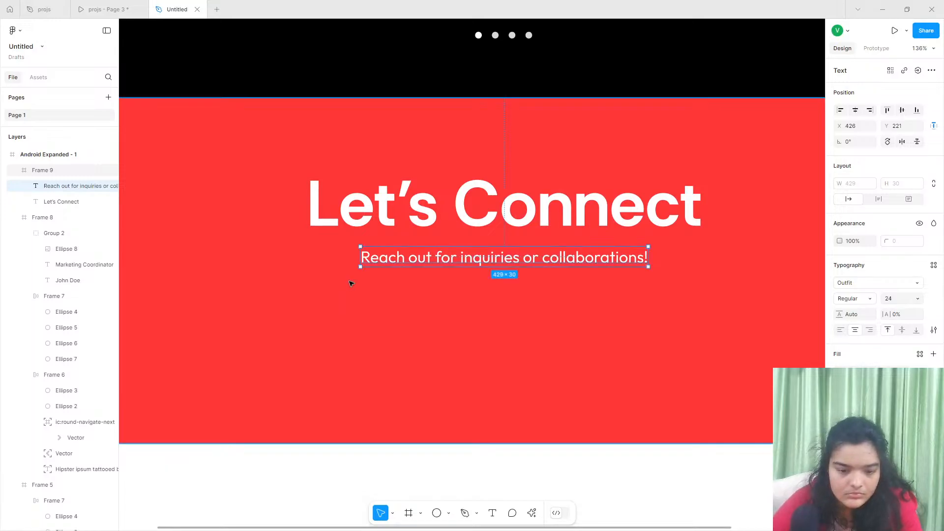
- Examine the contact form and footer layout below the Let's Connect heading in the reference prototype
{"action": "left_click", "coordinate": [82, 4]}
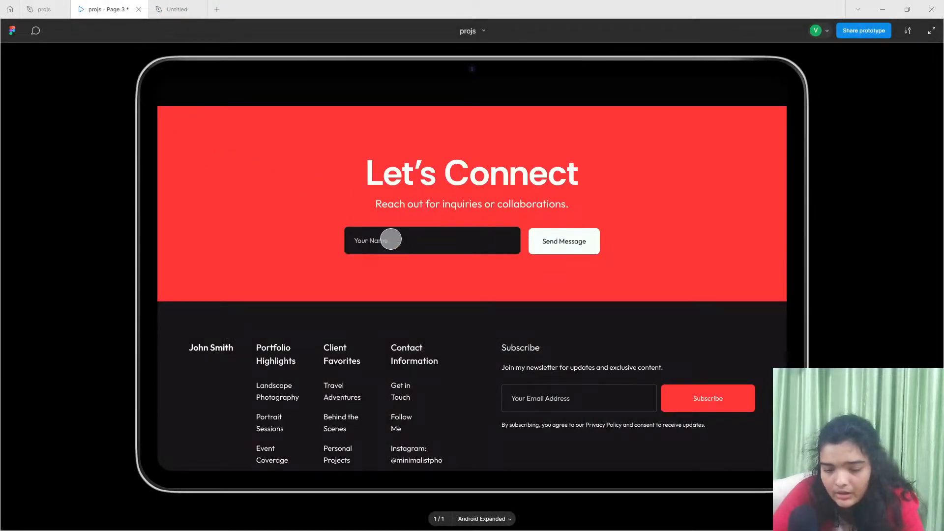
{"action": "scroll", "coordinate": [495, 329], "scroll_direction": "up", "scroll_amount": 2}
{"action": "scroll", "coordinate": [495, 328], "scroll_direction": "down", "scroll_amount": 2}
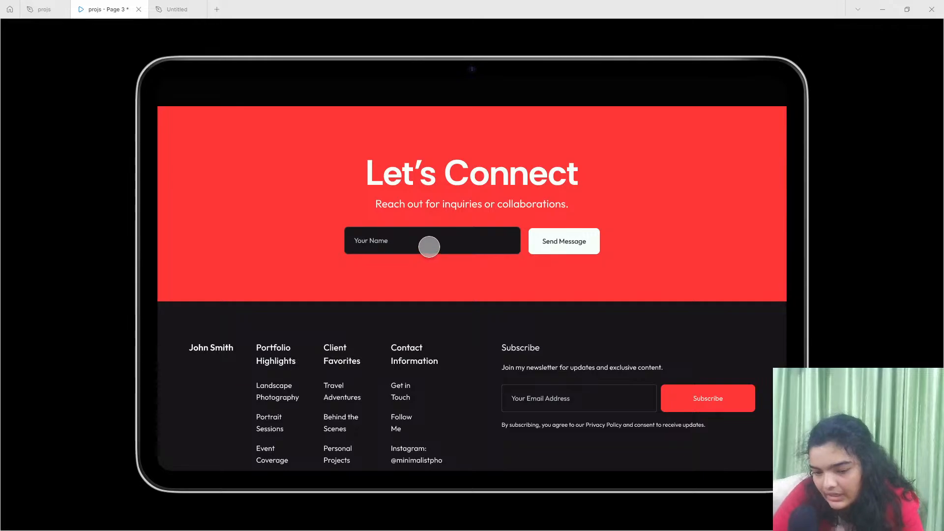
{"action": "scroll", "coordinate": [428, 246], "scroll_direction": "up", "scroll_amount": 15}
{"action": "scroll", "coordinate": [470, 265], "scroll_direction": "down", "scroll_amount": 1}
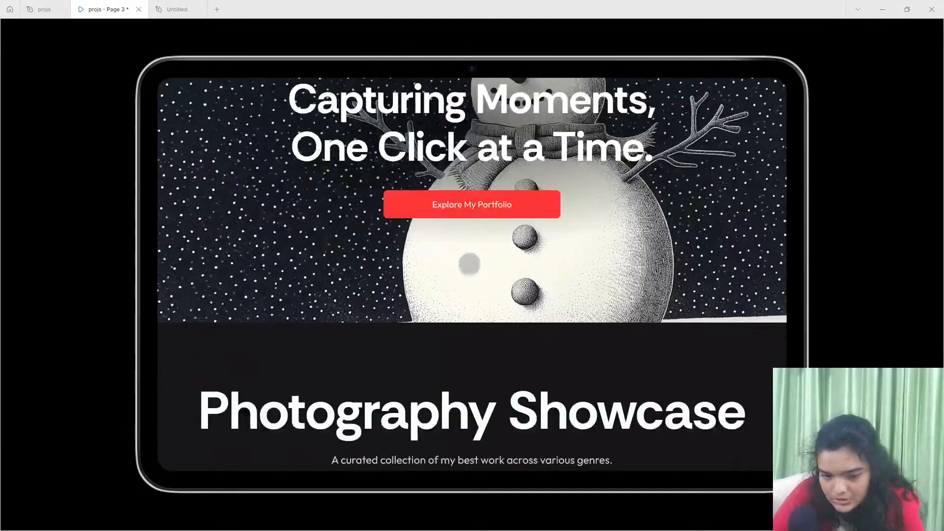
{"action": "scroll", "coordinate": [470, 264], "scroll_direction": "down", "scroll_amount": 15}
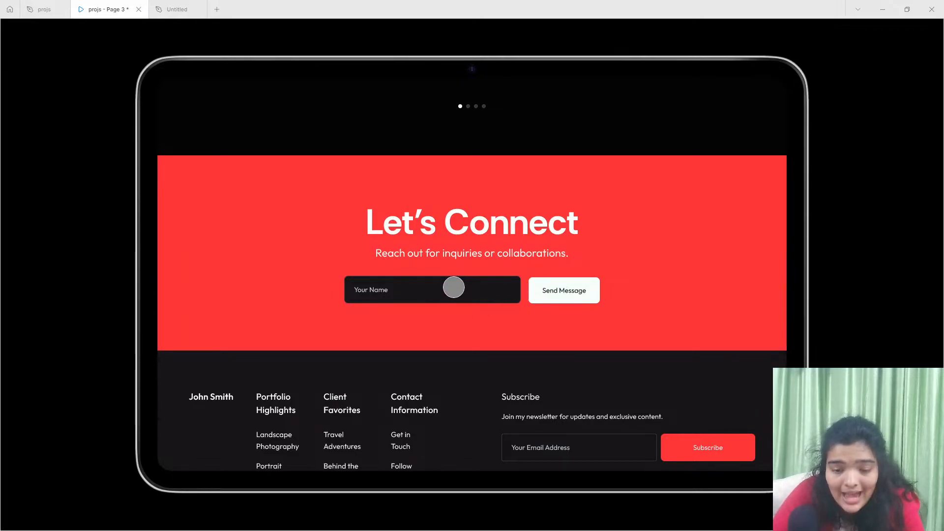
{"action": "scroll", "coordinate": [390, 248], "scroll_direction": "down", "scroll_amount": 3}
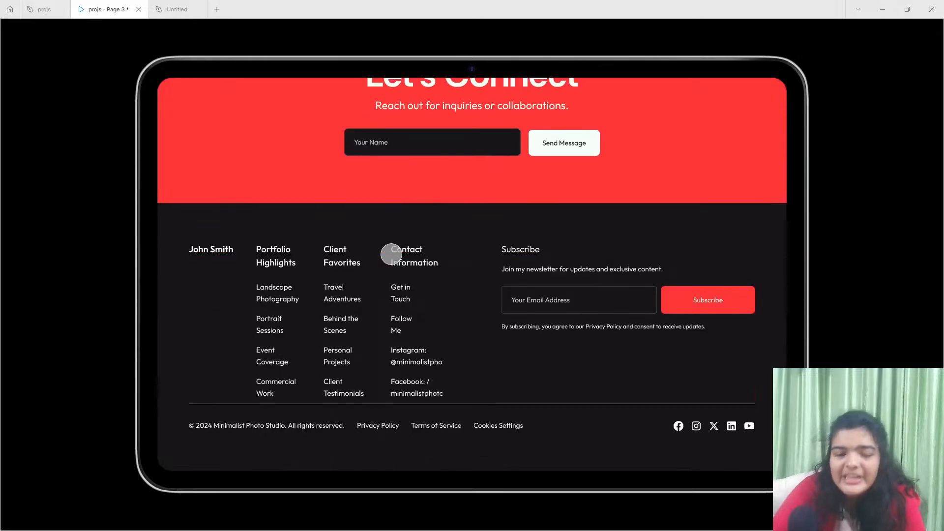
{"action": "scroll", "coordinate": [392, 253], "scroll_direction": "up", "scroll_amount": 2}
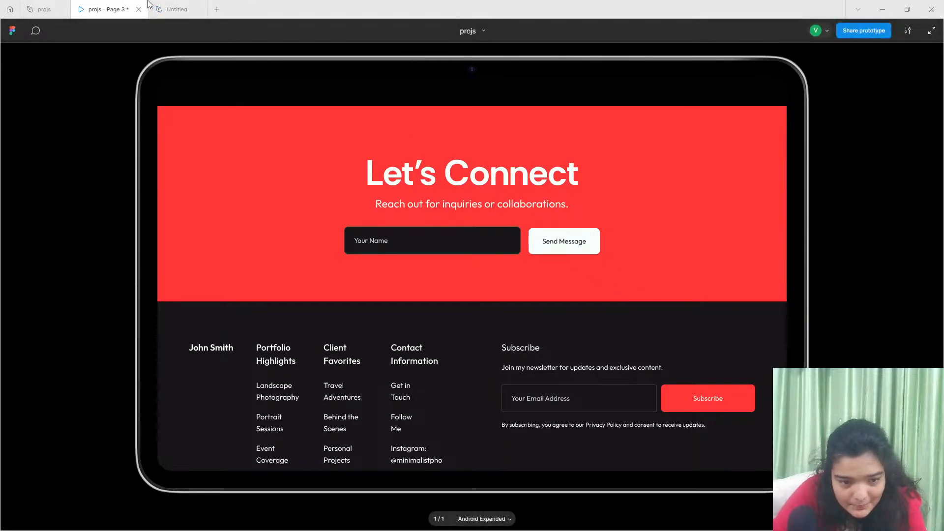
- Copy the red View My Photo button from the hero section of the Untitled file
{"action": "left_click", "coordinate": [169, 9]}
{"action": "scroll", "coordinate": [373, 312], "scroll_direction": "up", "scroll_amount": 5}
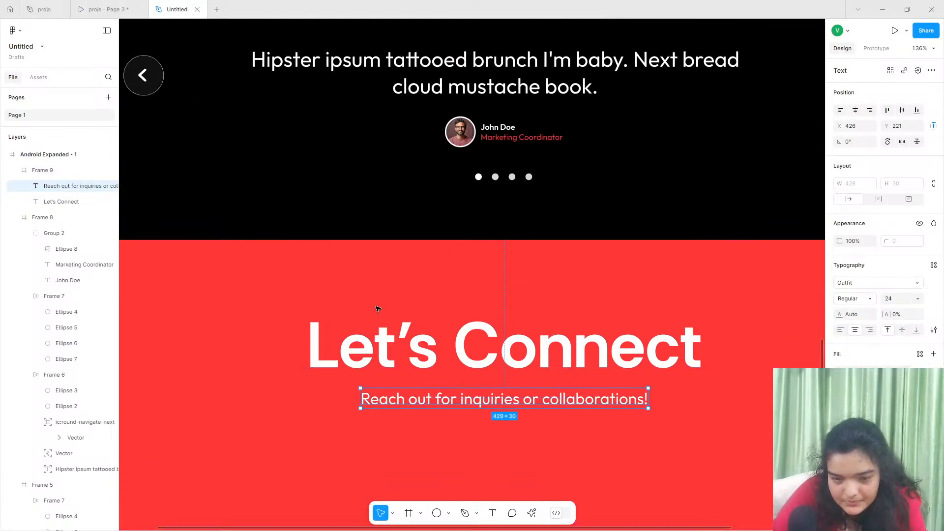
{"action": "scroll", "coordinate": [380, 312], "scroll_direction": "up", "scroll_amount": 12}
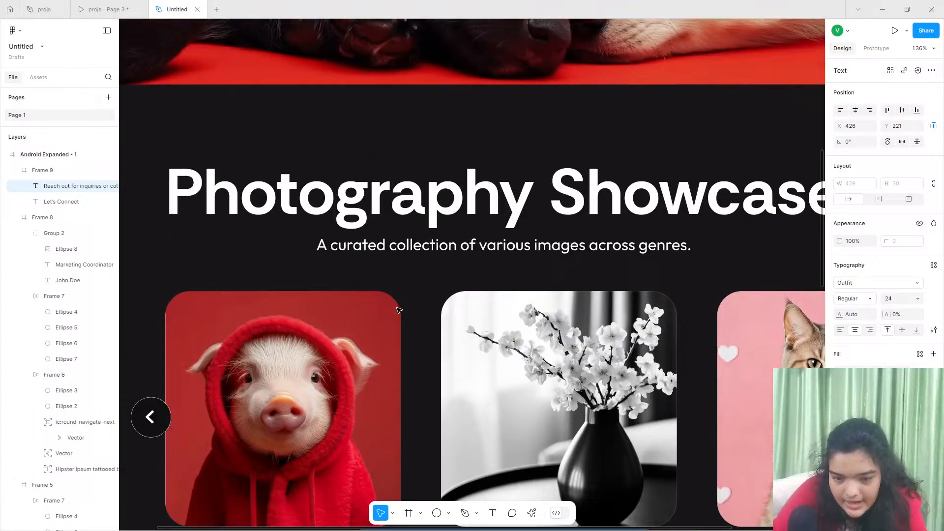
{"action": "scroll", "coordinate": [399, 310], "scroll_direction": "up", "scroll_amount": 7}
{"action": "double_click", "coordinate": [439, 265]}
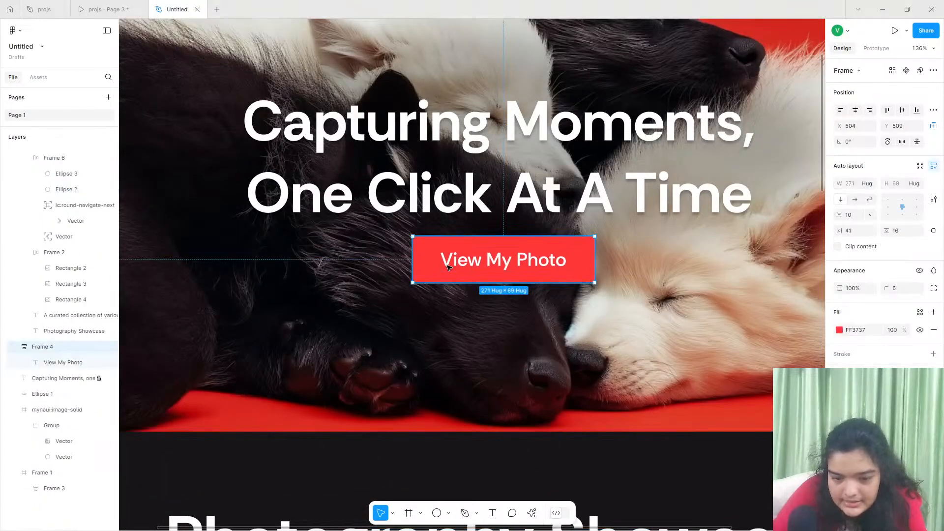
{"action": "right_click", "coordinate": [439, 265]}
{"action": "left_click", "coordinate": [427, 251]}
{"action": "left_click", "coordinate": [425, 258]}
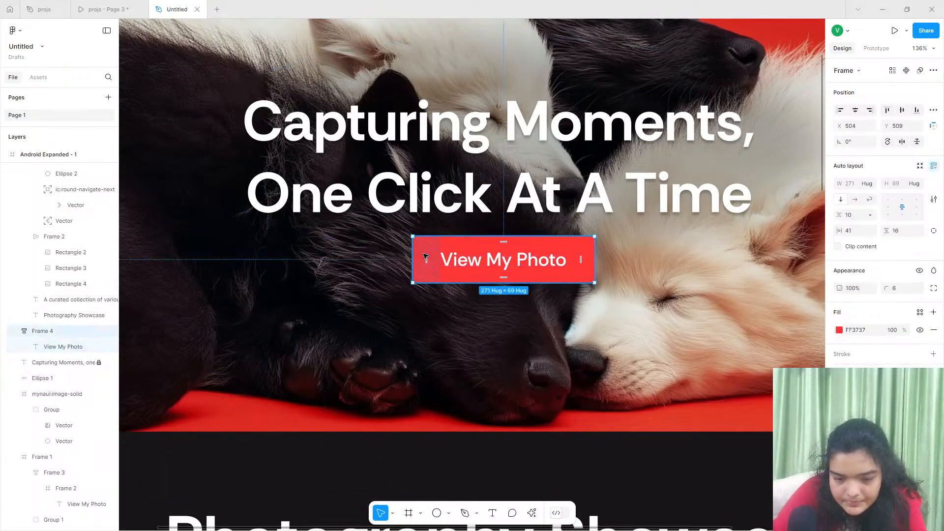
{"action": "right_click", "coordinate": [422, 259]}
{"action": "mouse_move", "coordinate": [441, 227]}
{"action": "left_click", "coordinate": [442, 190]}
- Paste the button into the red Let's Connect section, placing it below the subtitle at about X 345, Y 2337
{"action": "scroll", "coordinate": [524, 316], "scroll_direction": "down", "scroll_amount": 10}
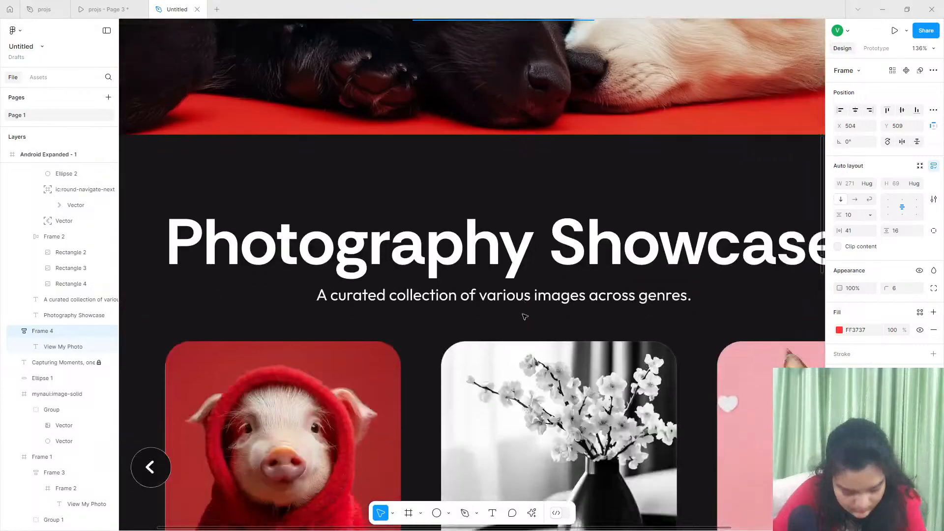
{"action": "scroll", "coordinate": [524, 316], "scroll_direction": "down", "scroll_amount": 15}
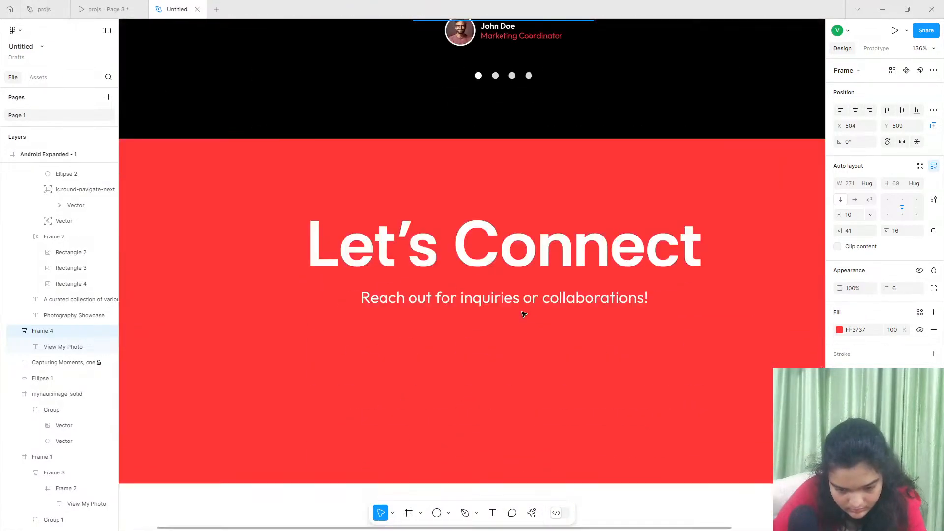
{"action": "key", "text": "ctrl+v"}
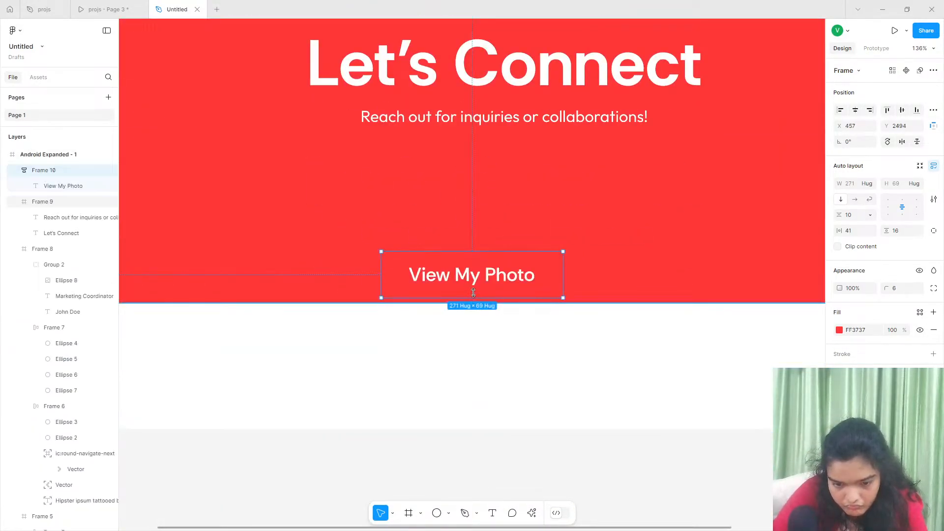
{"action": "left_click_drag", "start_coordinate": [469, 280], "coordinate": [393, 175]}
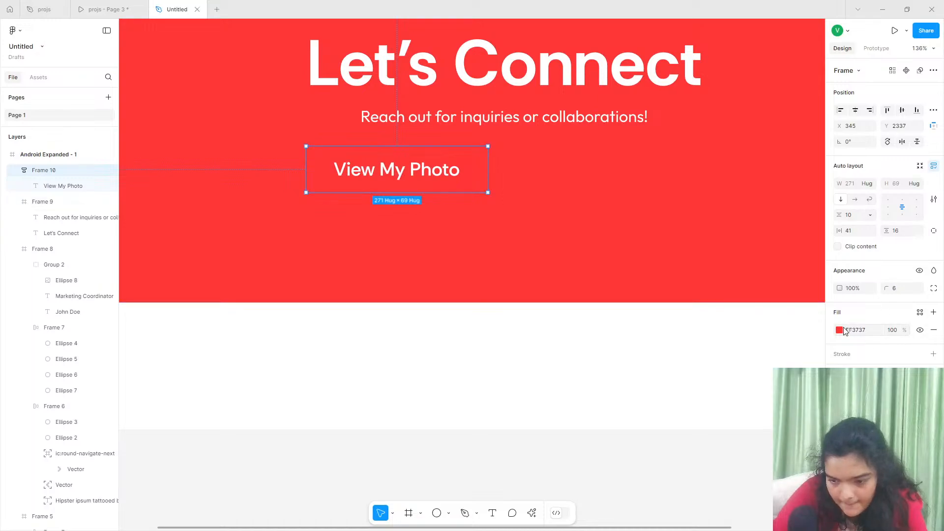
- Compare the page's dark colours on the pasted button and set its fill to black 000000
{"action": "left_click", "coordinate": [842, 330]}
{"action": "left_click", "coordinate": [767, 481]}
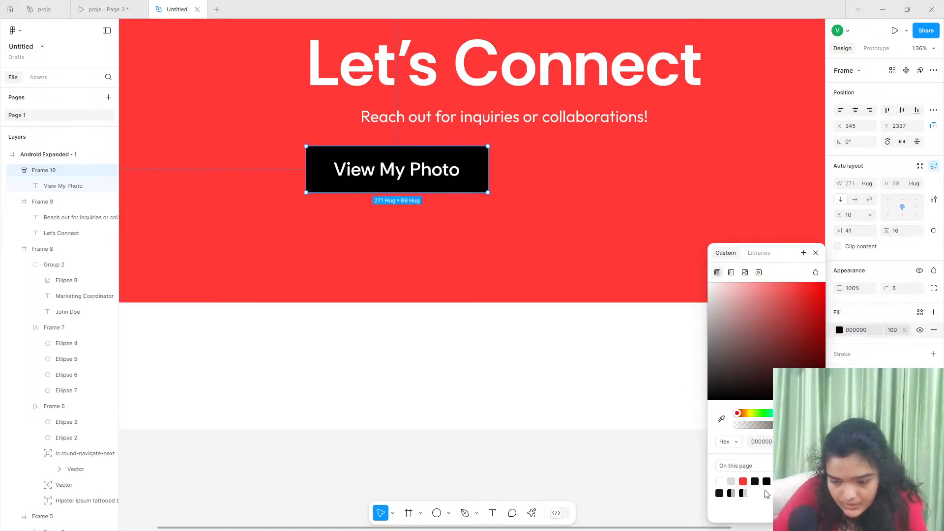
{"action": "left_click", "coordinate": [755, 481]}
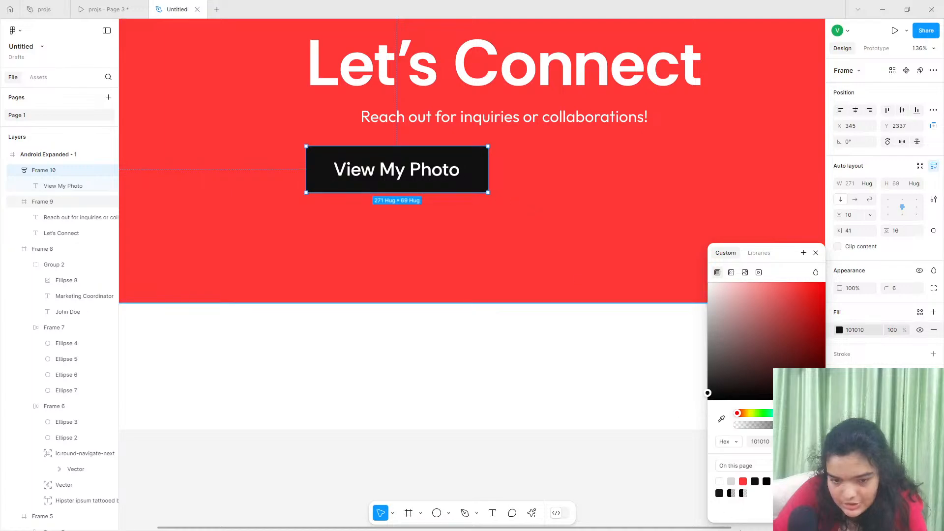
{"action": "left_click", "coordinate": [766, 481]}
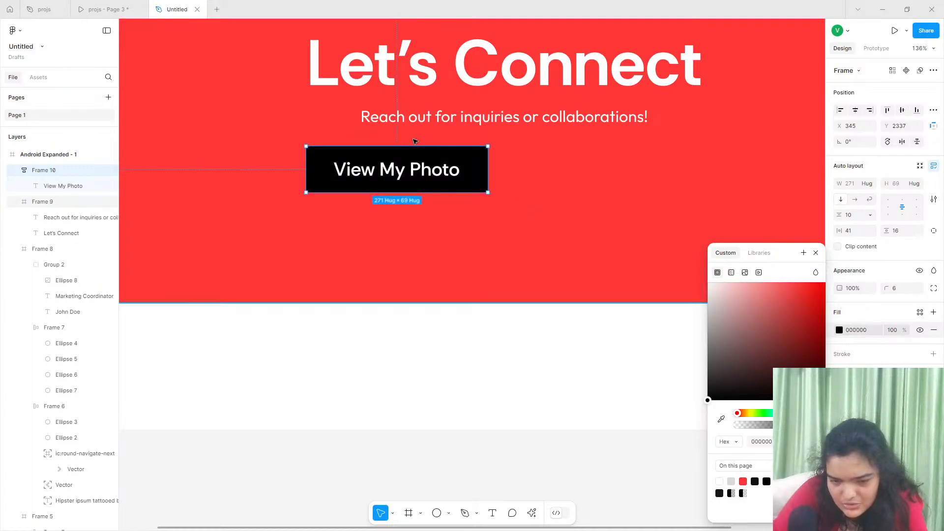
- Move the black button to about X 431, Y 2354 and remove its duplicate fill
{"action": "left_click_drag", "start_coordinate": [417, 158], "coordinate": [420, 172]}
{"action": "left_click_drag", "start_coordinate": [369, 187], "coordinate": [424, 184]}
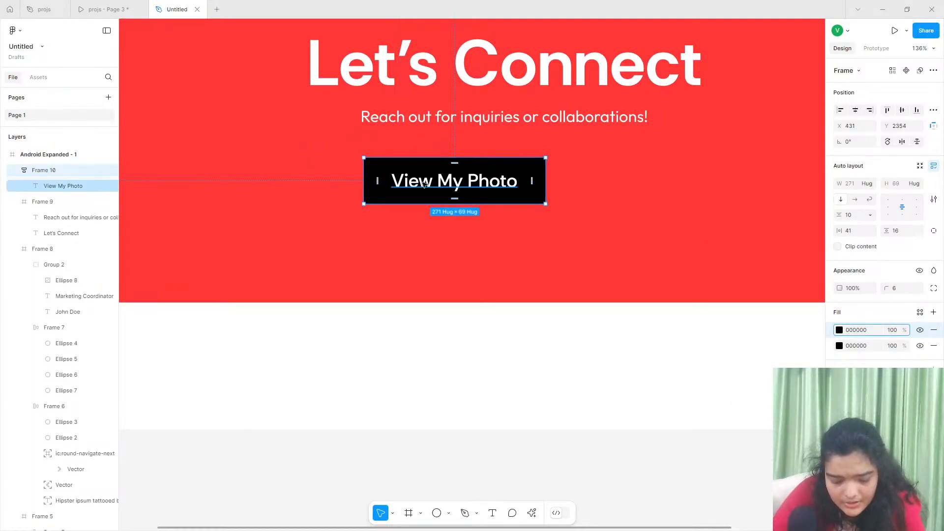
{"action": "left_click", "coordinate": [933, 334]}
{"action": "left_click", "coordinate": [582, 287]}
- Duplicate the black View My Photo button and place the copy beside it on the right at about X 726, Y 2354
{"action": "left_click", "coordinate": [443, 173]}
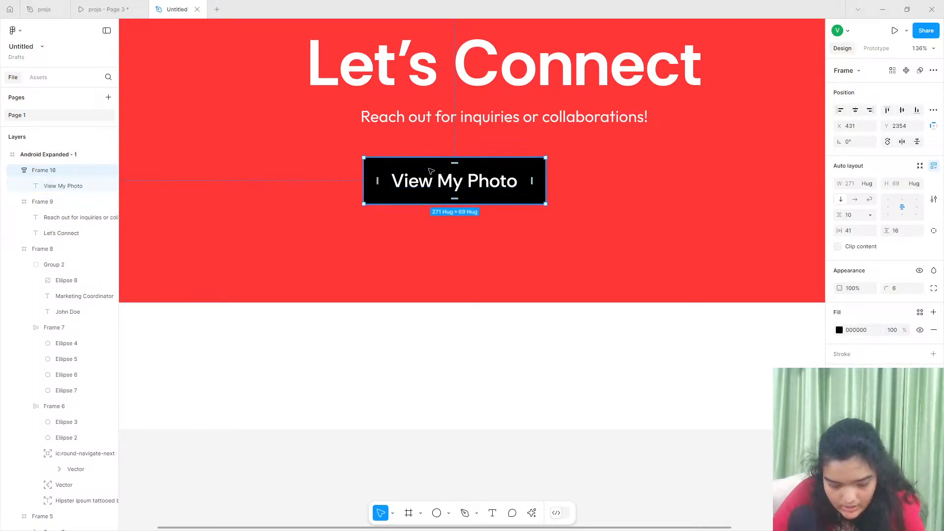
{"action": "key", "text": "ctrl+d"}
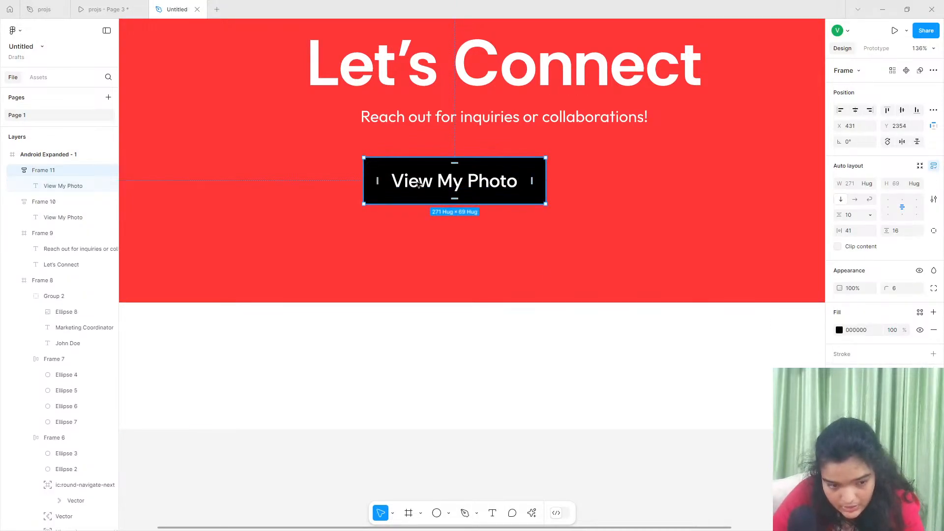
{"action": "left_click_drag", "start_coordinate": [414, 189], "coordinate": [612, 190]}
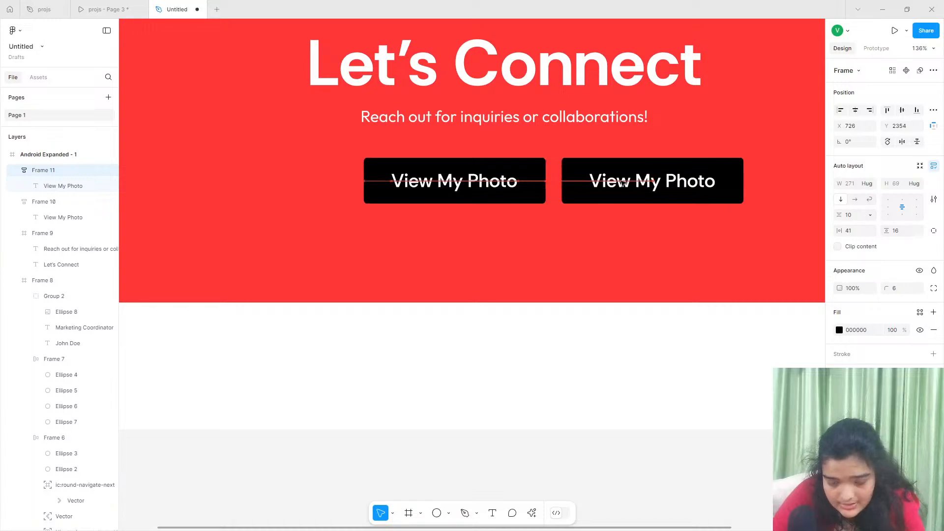
- Replace the duplicated button's label with "Submit"
{"action": "double_click", "coordinate": [623, 183]}
{"action": "double_click", "coordinate": [622, 183]}
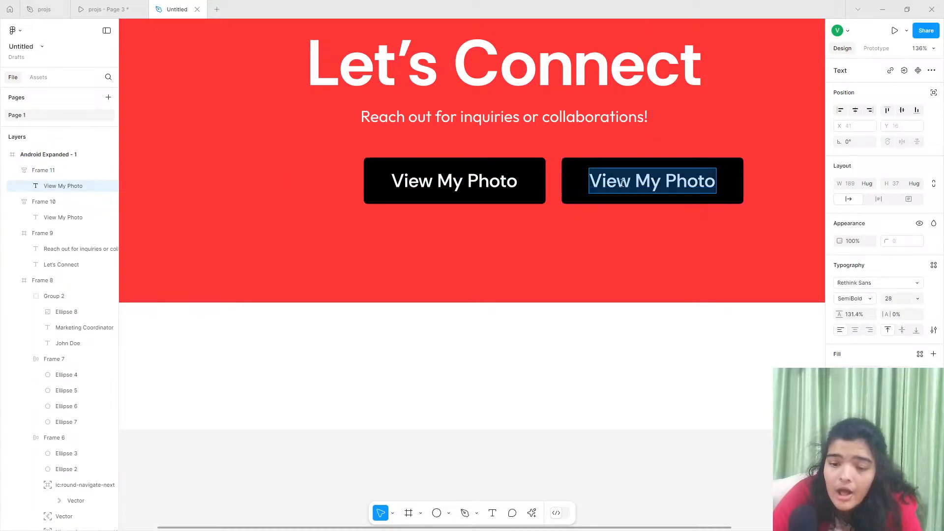
{"action": "type", "text": "Subm"}
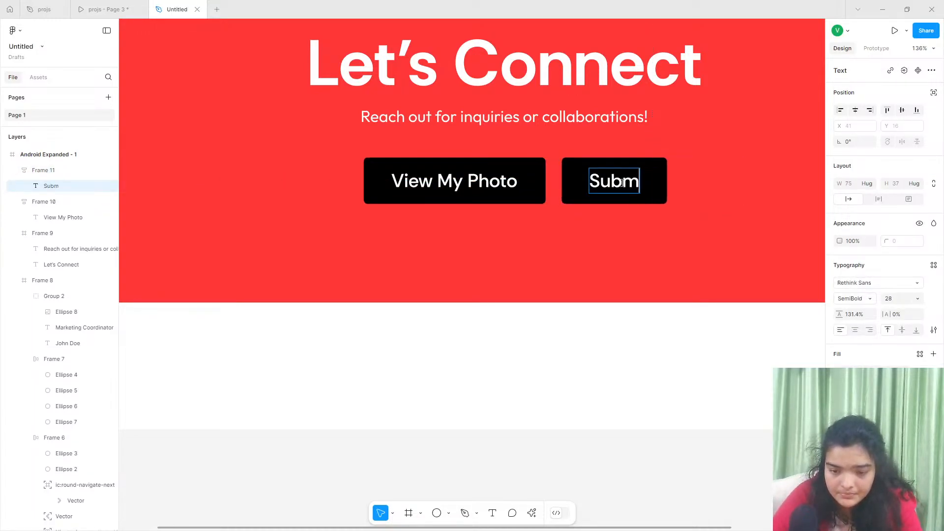
{"action": "type", "text": "it"}
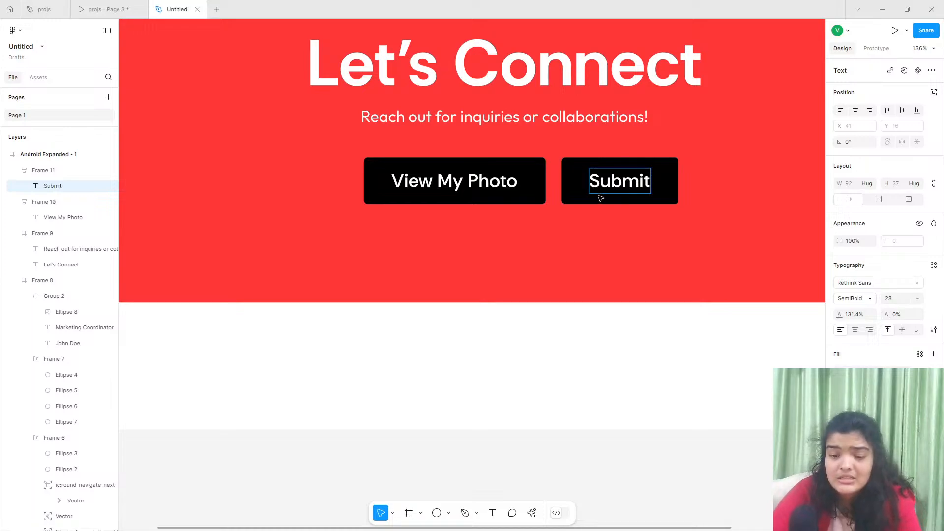
{"action": "key", "text": "Escape"}
{"action": "key", "text": "Escape"}
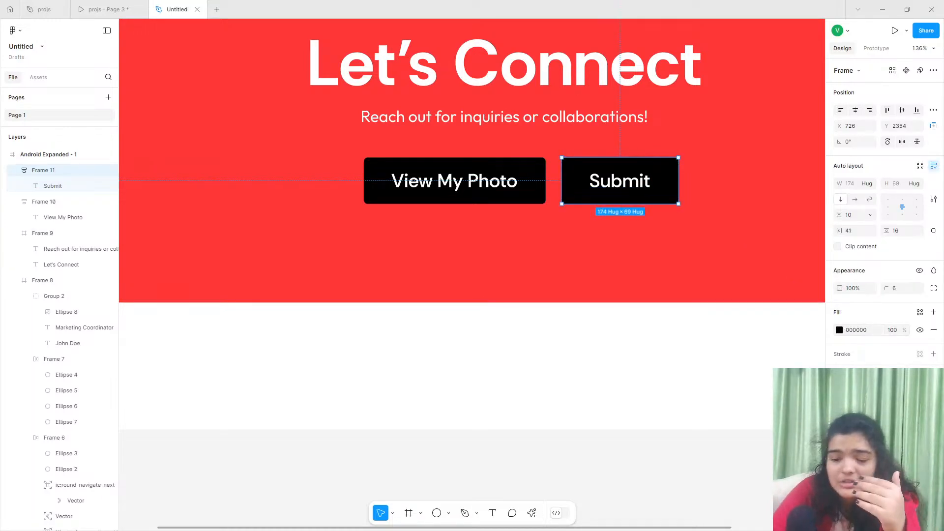
- Set the Submit button's fill to white FFFFFF and darken its label text to near black
{"action": "left_click", "coordinate": [839, 329]}
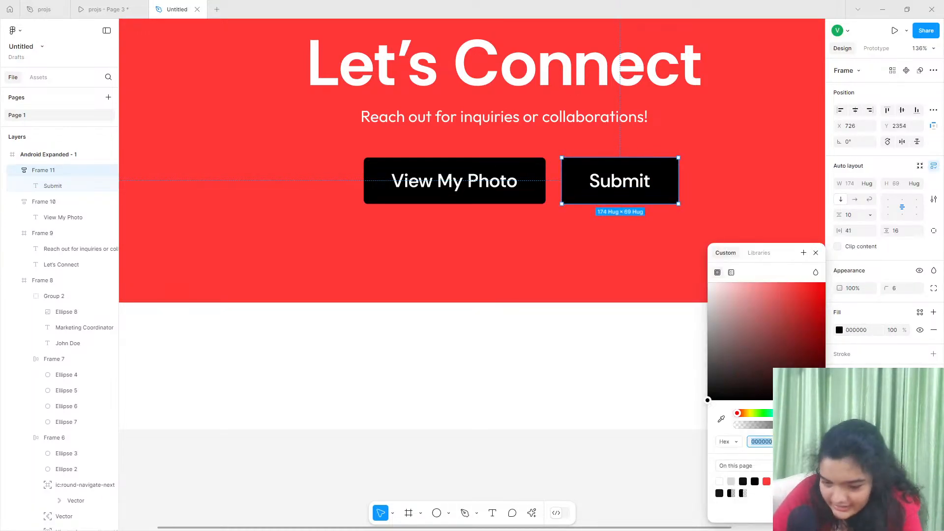
{"action": "left_click_drag", "start_coordinate": [766, 381], "coordinate": [622, 204]}
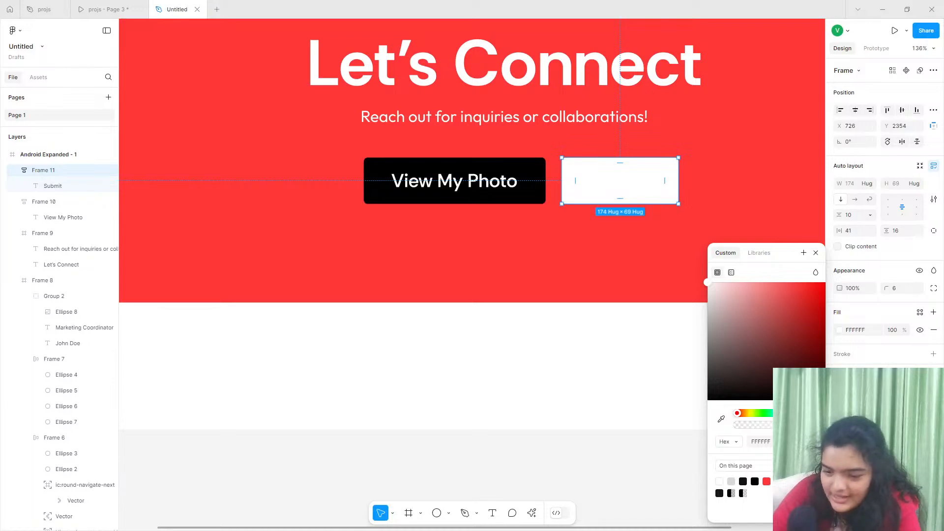
{"action": "left_click_drag", "start_coordinate": [789, 369], "coordinate": [641, 201]}
{"action": "left_click_drag", "start_coordinate": [718, 309], "coordinate": [647, 410]}
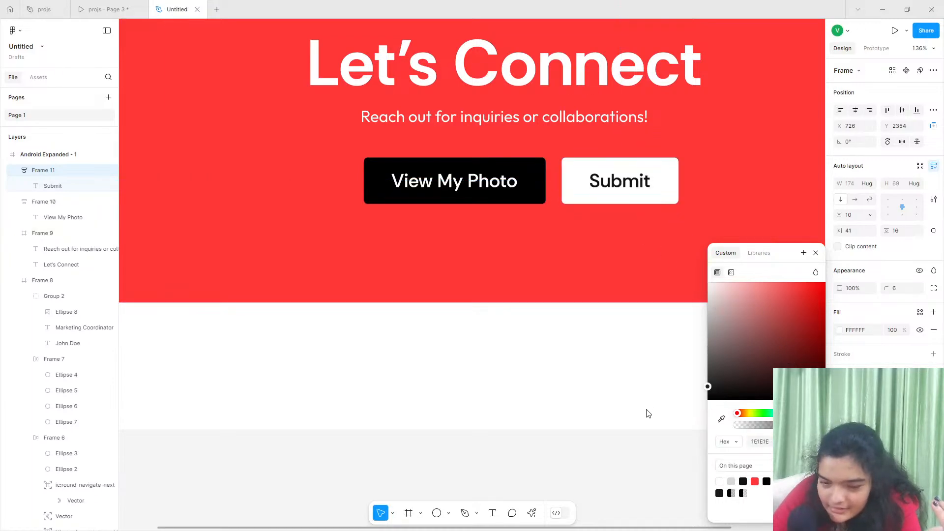
- Widen the black View My Photo button to about 442 by extending its left edge to about X 260
{"action": "left_click", "coordinate": [473, 166]}
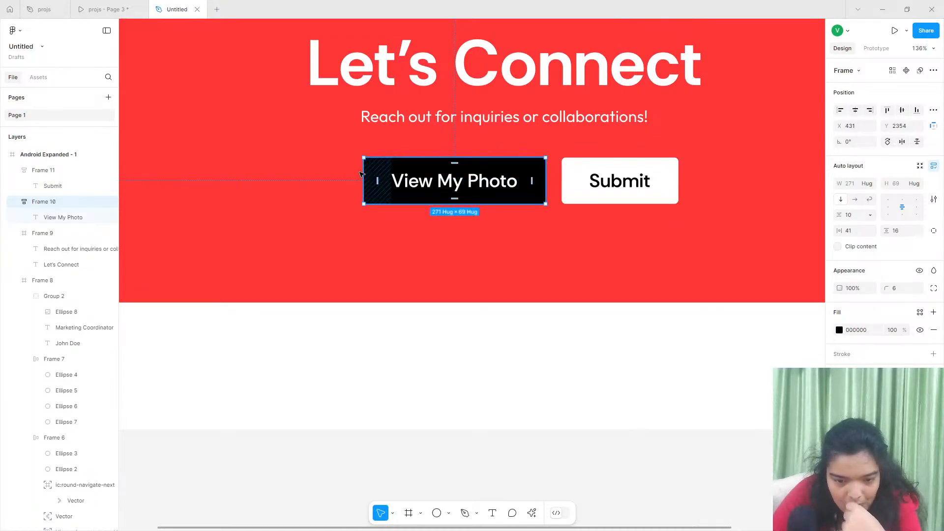
{"action": "left_click_drag", "start_coordinate": [363, 174], "coordinate": [248, 174]}
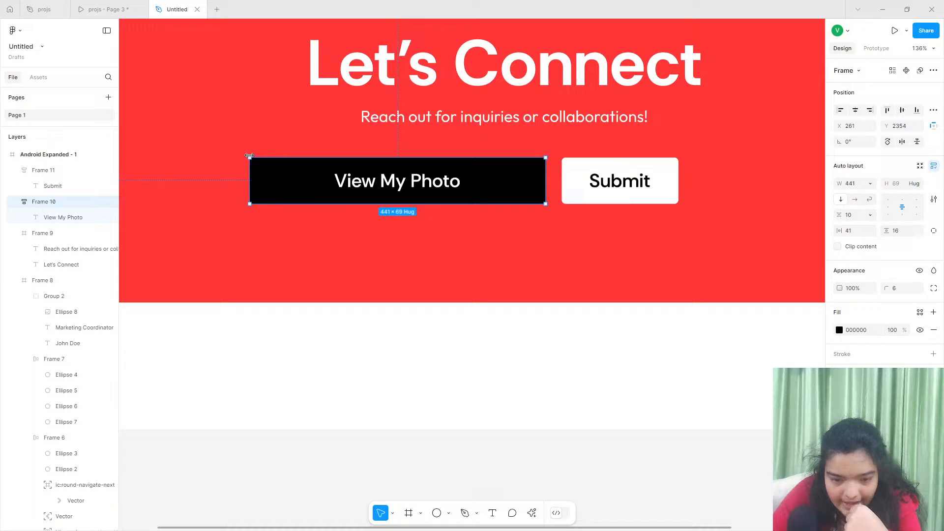
- Try to shift the View My Photo label toward the black button's left edge, and undo the move
{"action": "double_click", "coordinate": [363, 174]}
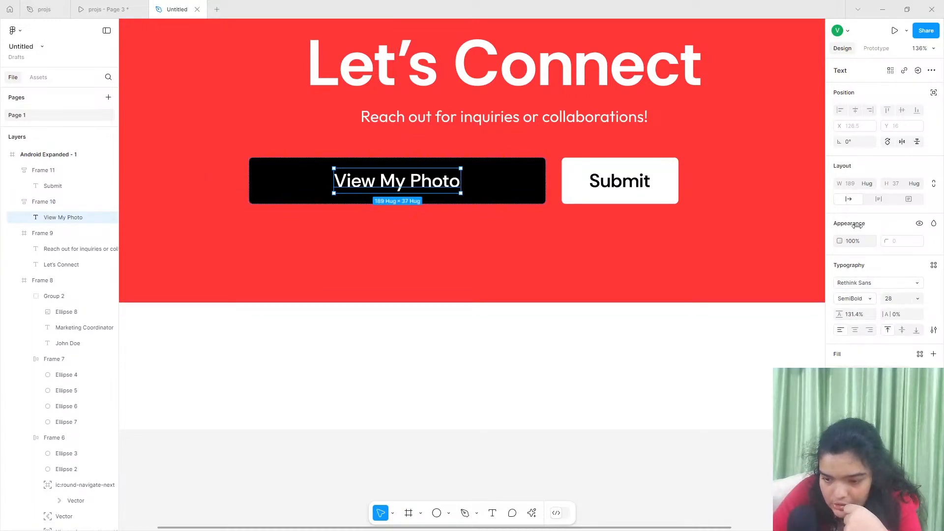
{"action": "left_click_drag", "start_coordinate": [400, 181], "coordinate": [332, 181]}
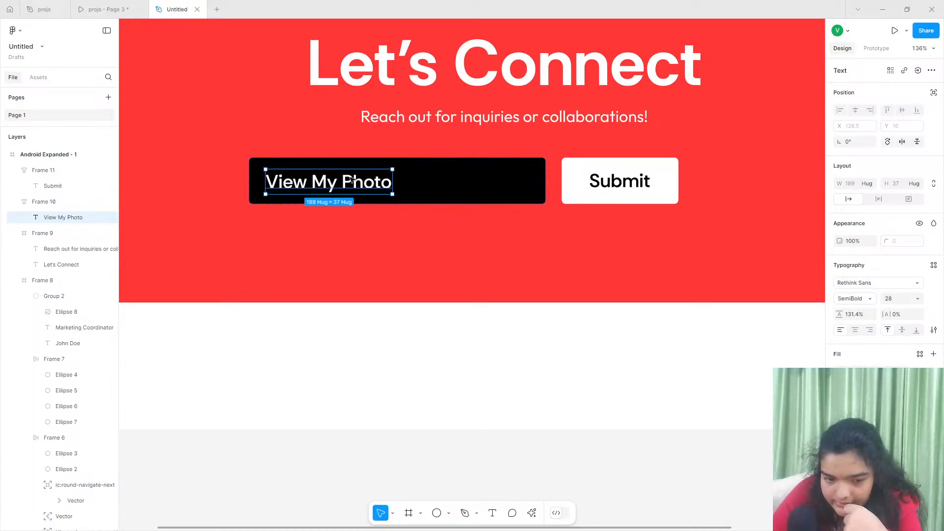
{"action": "key", "text": "ctrl+z"}
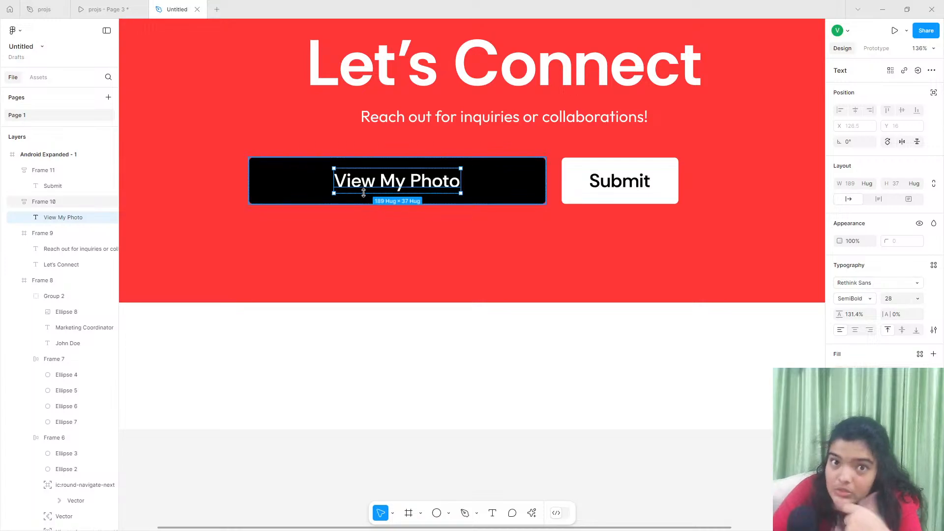
- Exclude the View My Photo label from its button's auto layout and move it to X 32, keeping it vertically centred
{"action": "left_click", "coordinate": [933, 93]}
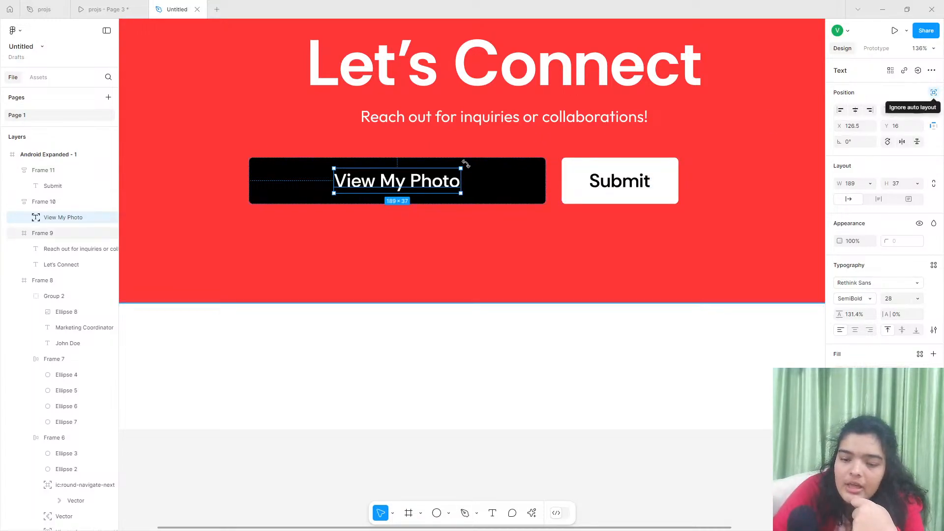
{"action": "left_click_drag", "start_coordinate": [395, 180], "coordinate": [347, 179]}
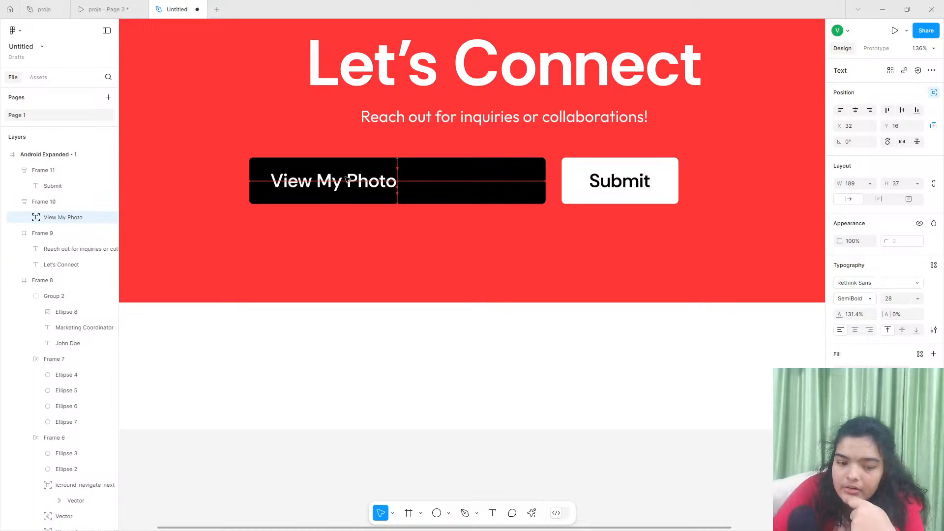
{"action": "left_click", "coordinate": [506, 185]}
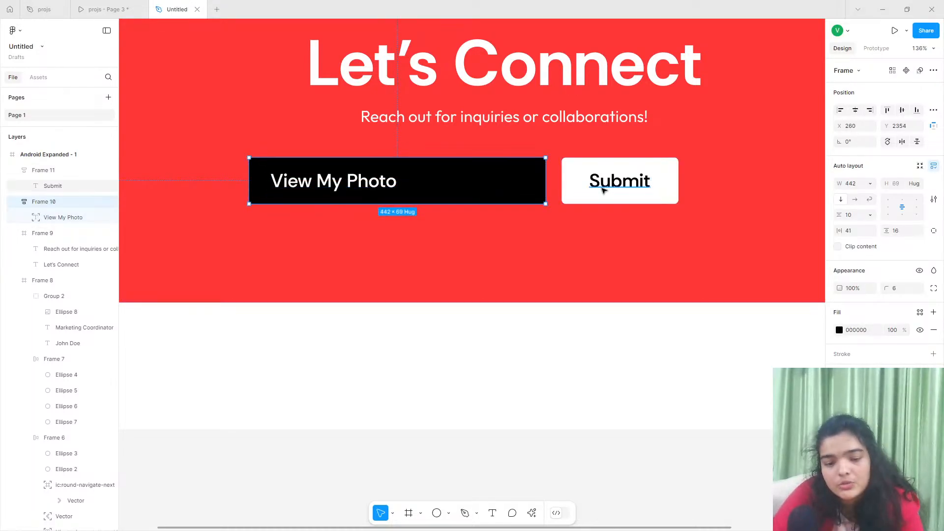
- Shift the black View My Photo button toward the Submit button, leaving a gap of about 18 between them
{"action": "left_click", "coordinate": [602, 186], "text": "ctrl"}
{"action": "left_click", "coordinate": [581, 177]}
{"action": "left_click_drag", "start_coordinate": [505, 178], "coordinate": [535, 170]}
{"action": "left_click", "coordinate": [571, 165]}
{"action": "scroll", "coordinate": [539, 171], "scroll_direction": "down", "scroll_amount": 5}
{"action": "key", "text": "ctrl+z"}
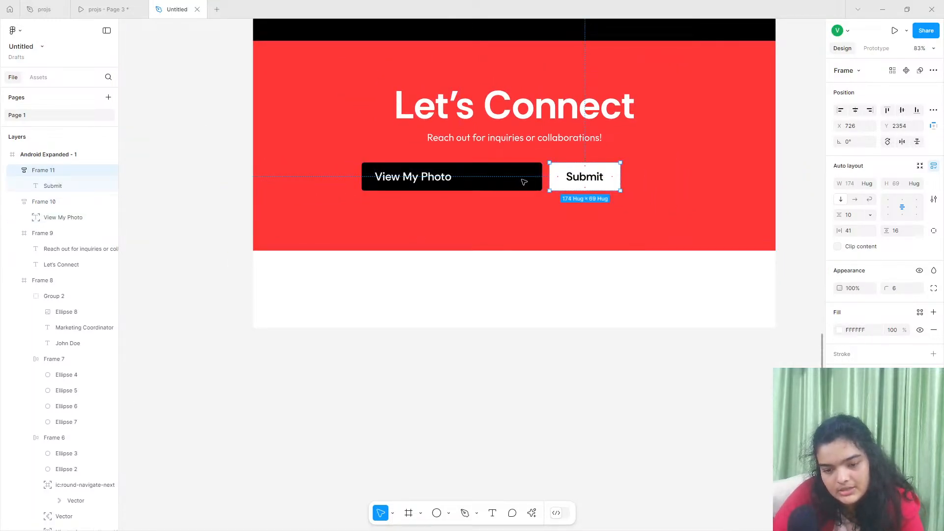
- Centre the black and Submit buttons together horizontally in the red section and raise the pair to about Y 2342
{"action": "left_click", "coordinate": [523, 181]}
{"action": "left_click", "coordinate": [562, 184], "text": "shift"}
{"action": "mouse_move", "coordinate": [540, 180]}
{"action": "left_mouse_down"}
{"action": "mouse_move", "coordinate": [560, 179]}
{"action": "mouse_move", "coordinate": [557, 185]}
{"action": "left_mouse_up"}
{"action": "left_click", "coordinate": [552, 140]}
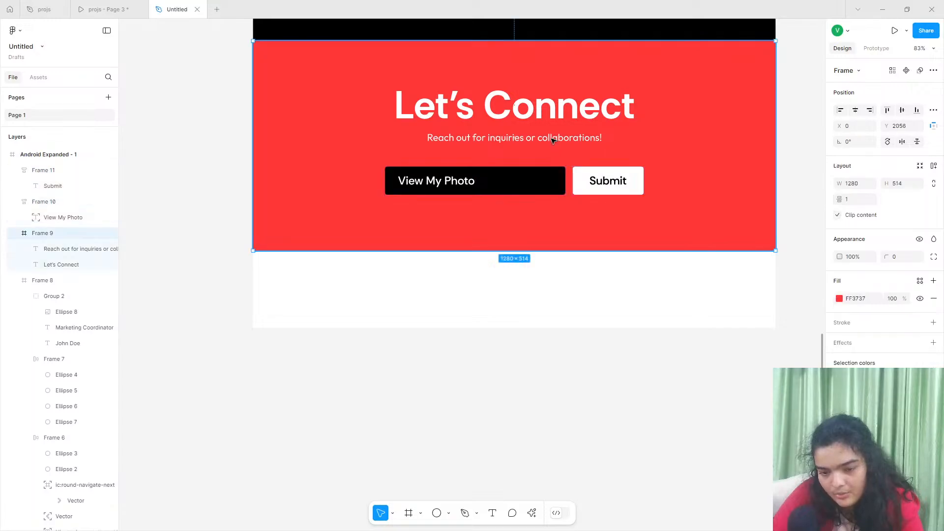
{"action": "left_click", "coordinate": [539, 139]}
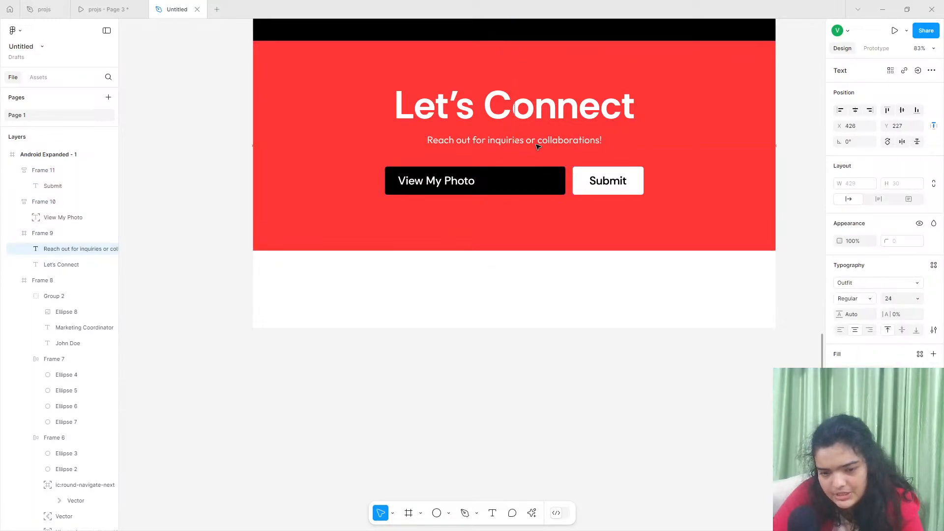
{"action": "left_click", "coordinate": [551, 180]}
{"action": "left_click", "coordinate": [579, 180], "text": "shift"}
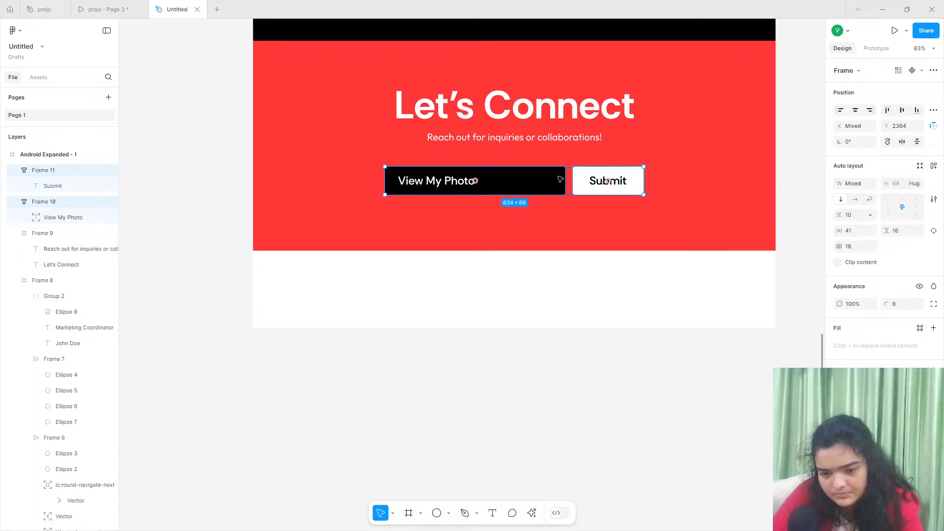
{"action": "left_click_drag", "start_coordinate": [560, 171], "coordinate": [559, 163]}
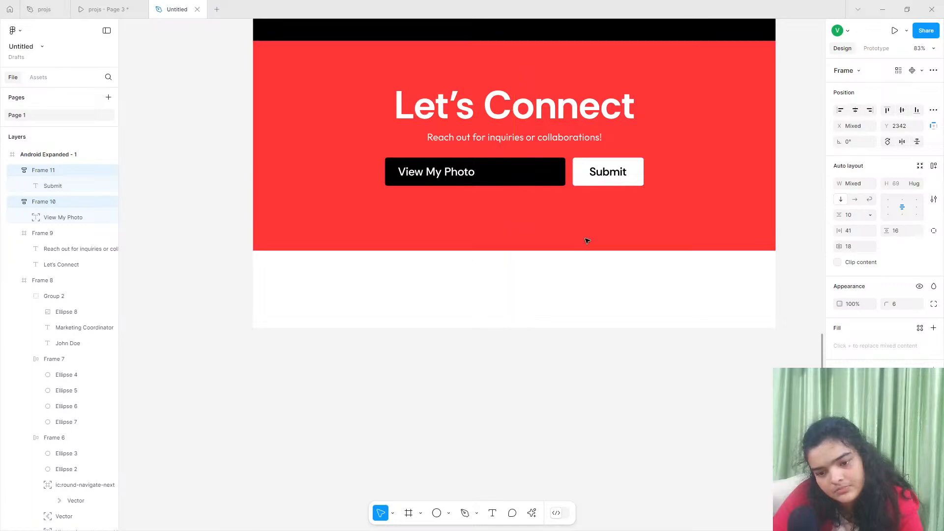
- Shorten the red Let's Connect section to about 472 high and check the footer in the reference prototype
{"action": "left_click", "coordinate": [587, 239]}
{"action": "mouse_move", "coordinate": [563, 251]}
{"action": "left_mouse_down"}
{"action": "mouse_move", "coordinate": [554, 215]}
{"action": "mouse_move", "coordinate": [566, 237]}
{"action": "left_mouse_up"}
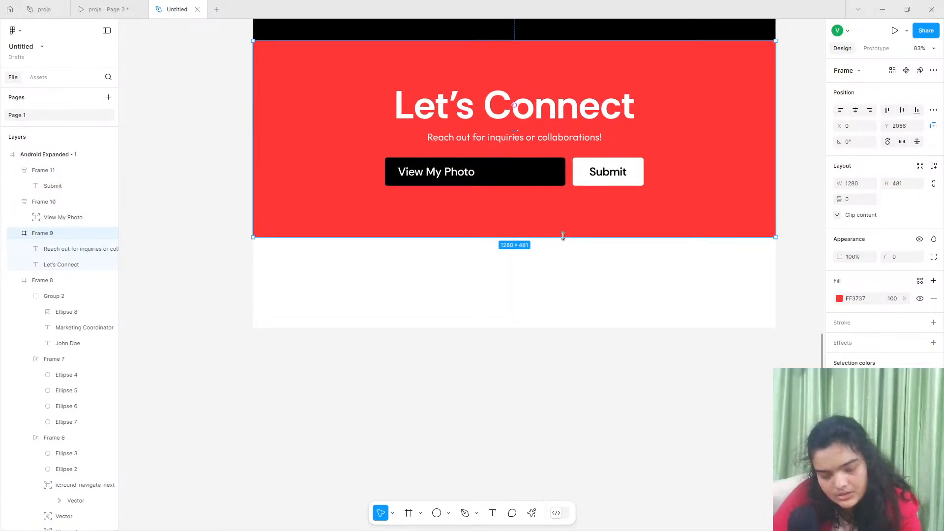
{"action": "left_click", "coordinate": [117, 6]}
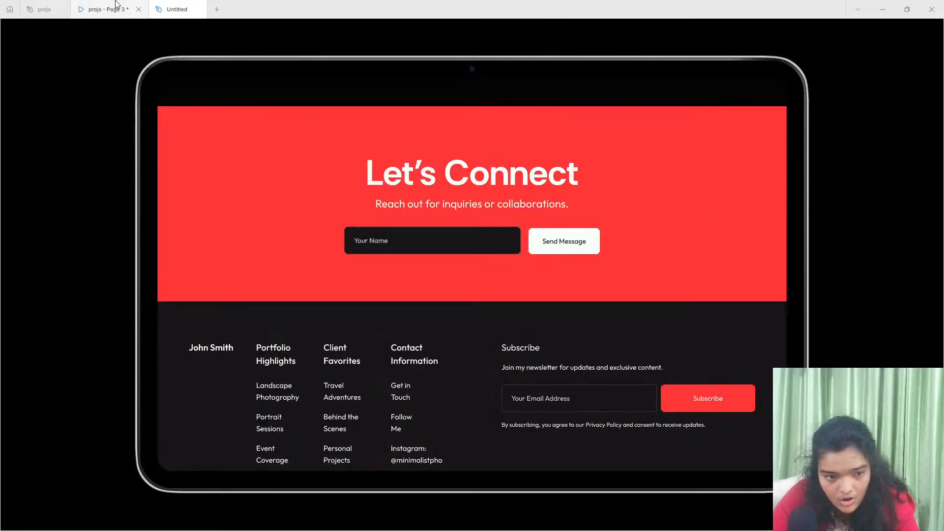
{"action": "scroll", "coordinate": [364, 288], "scroll_direction": "down", "scroll_amount": 2}
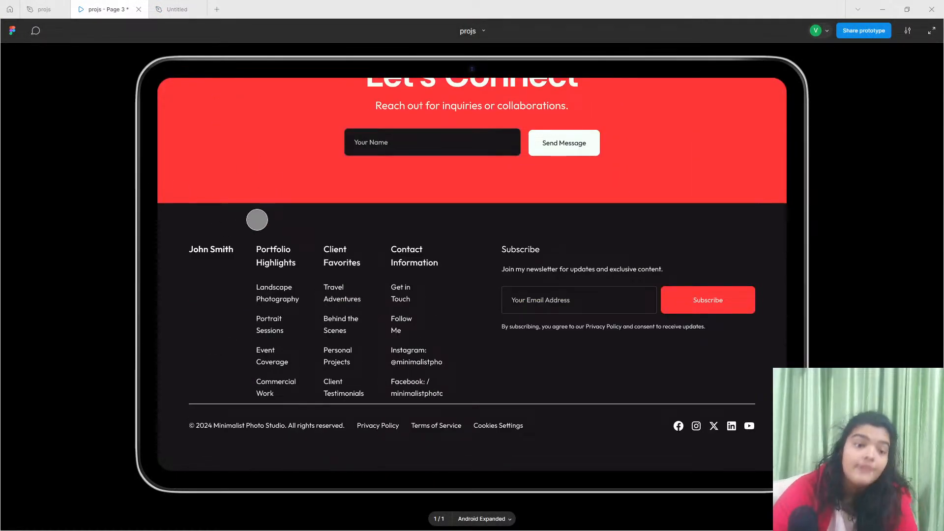
{"action": "left_click", "coordinate": [175, 9]}
- Extend the Android Expanded - 1 frame downward to a height of about 3060 to make room for the footer
{"action": "scroll", "coordinate": [421, 294], "scroll_direction": "up", "scroll_amount": 6}
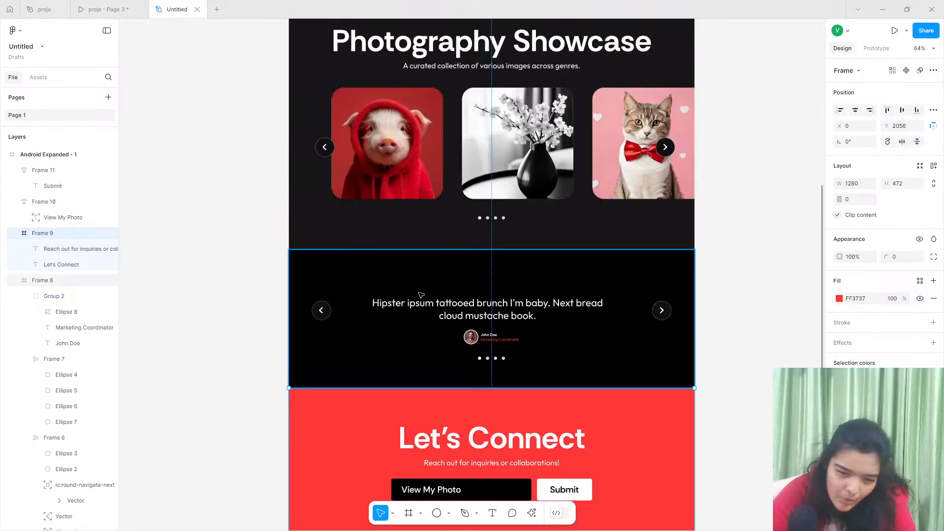
{"action": "scroll", "coordinate": [420, 295], "scroll_direction": "up", "scroll_amount": 9}
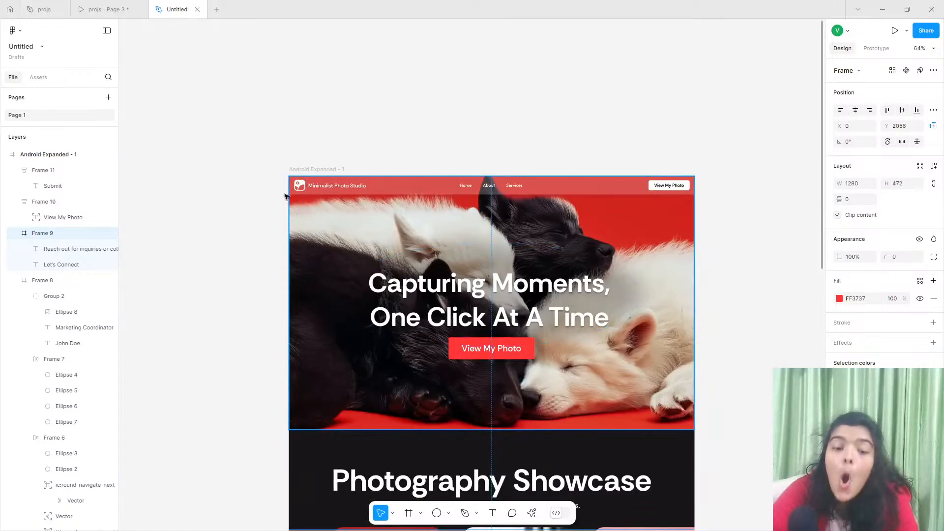
{"action": "left_click", "coordinate": [317, 169]}
{"action": "scroll", "coordinate": [510, 288], "scroll_direction": "down", "scroll_amount": 5}
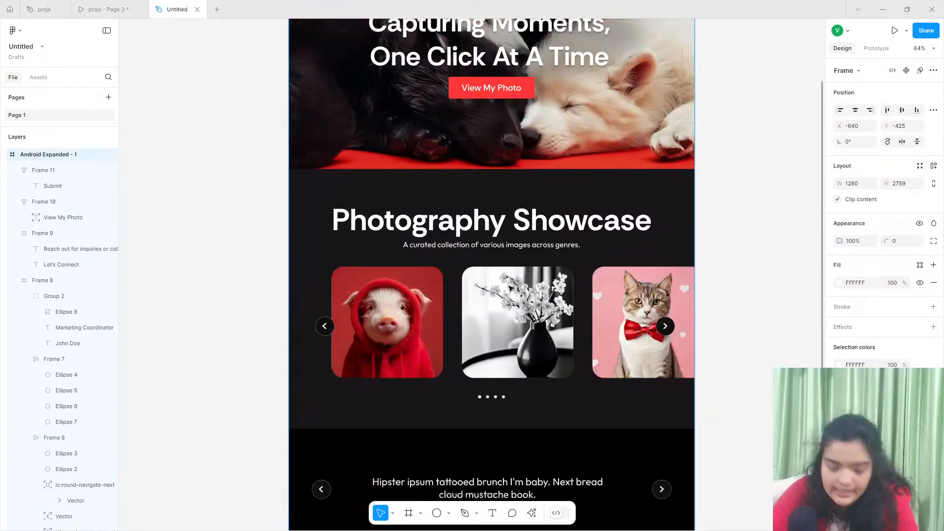
{"action": "scroll", "coordinate": [510, 287], "scroll_direction": "down", "scroll_amount": 8}
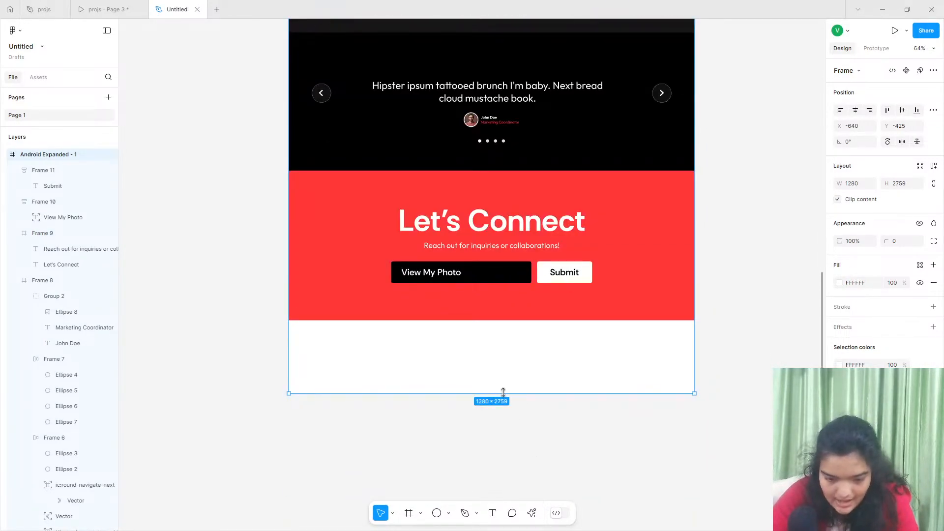
{"action": "left_click_drag", "start_coordinate": [503, 392], "coordinate": [513, 415]}
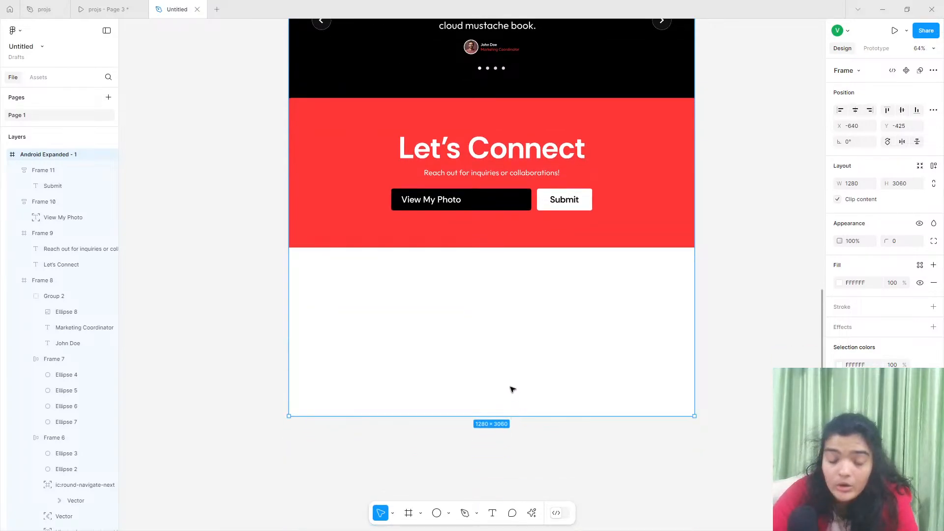
- Draw a full-width footer frame of about 1280 × 530 in the white area directly beneath the red section
{"action": "left_click", "coordinate": [408, 512]}
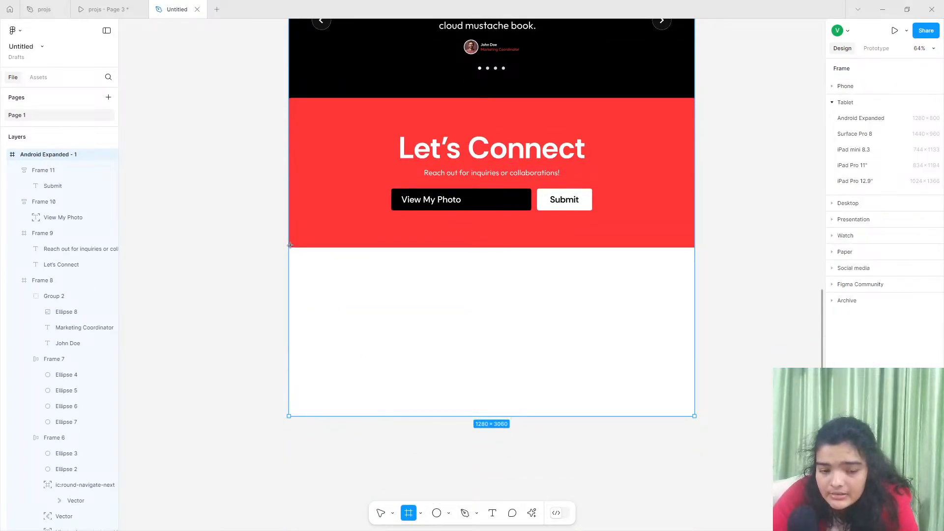
{"action": "left_click_drag", "start_coordinate": [290, 244], "coordinate": [694, 415]}
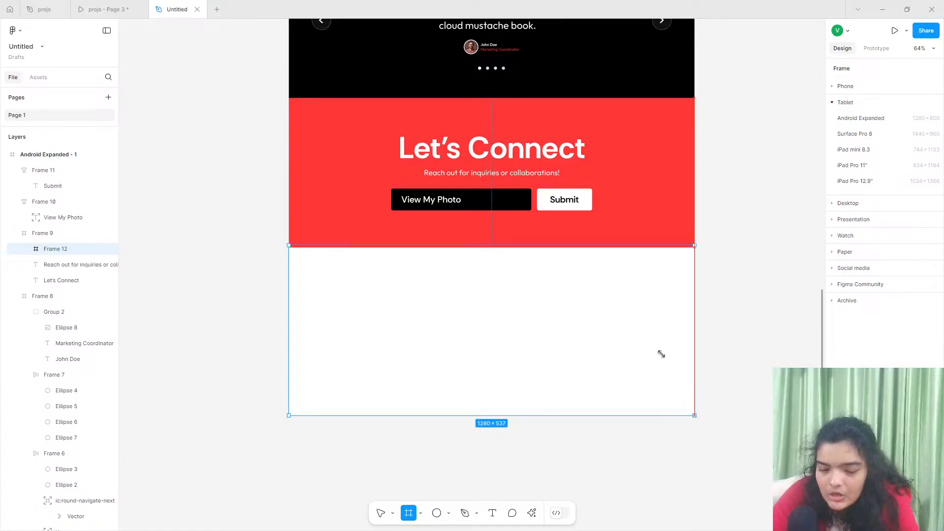
{"action": "left_click_drag", "start_coordinate": [577, 244], "coordinate": [578, 246]}
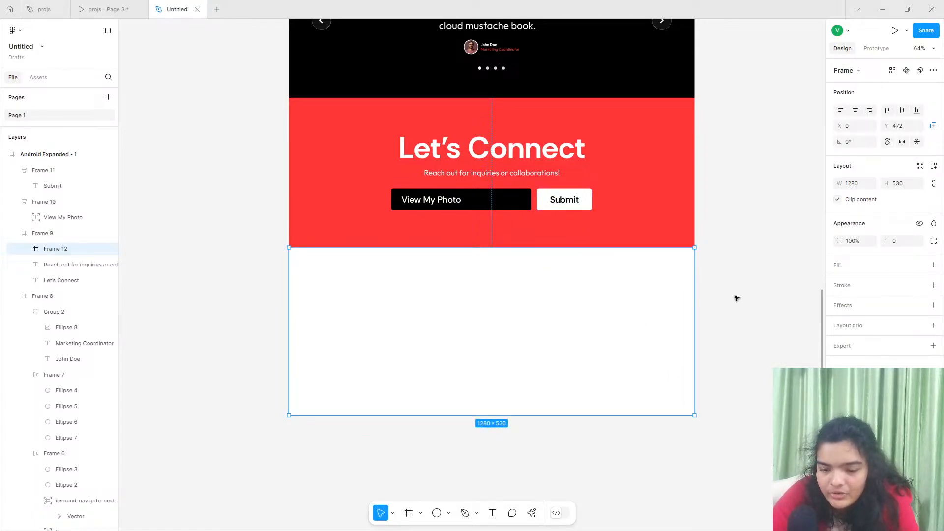
- Fill the footer frame with 101010 and move it out of the red section's frame to the top level of Android Expanded - 1
{"action": "left_click", "coordinate": [932, 265]}
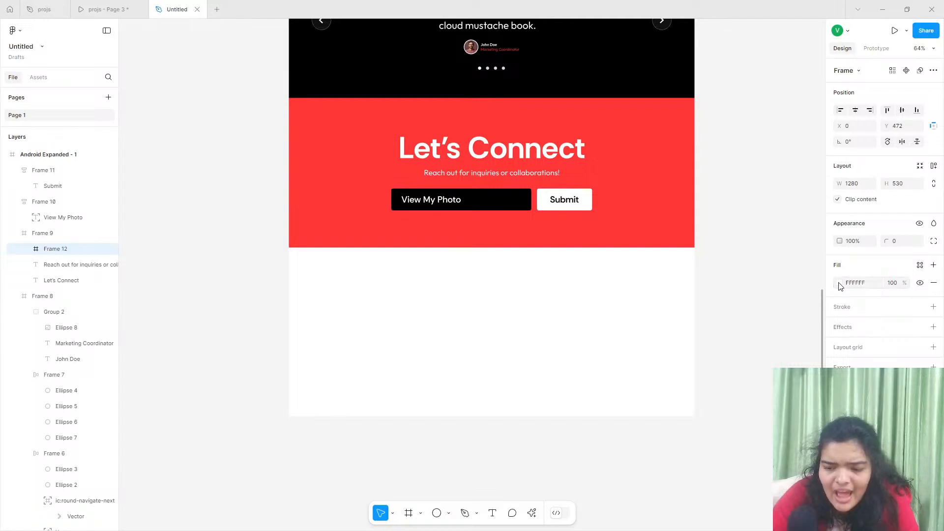
{"action": "left_click", "coordinate": [839, 284]}
{"action": "left_click", "coordinate": [745, 479]}
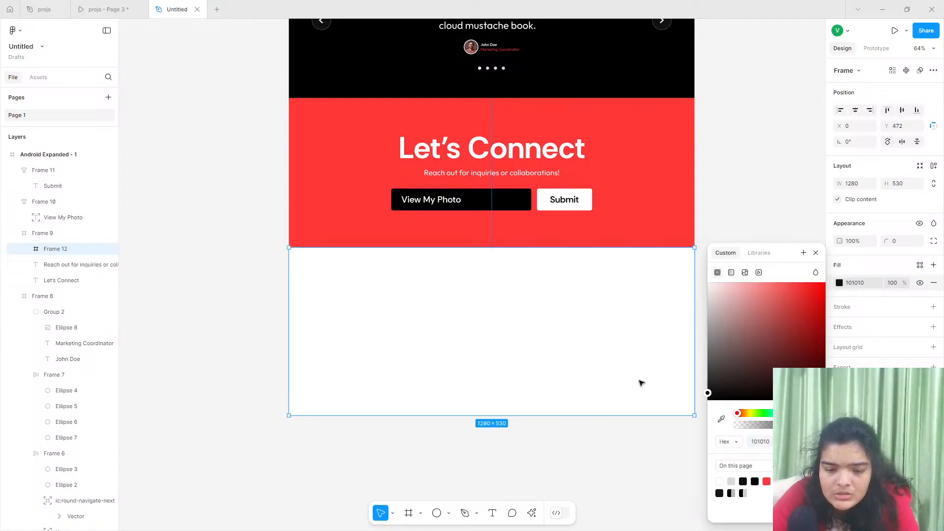
{"action": "left_click_drag", "start_coordinate": [54, 249], "coordinate": [50, 167]}
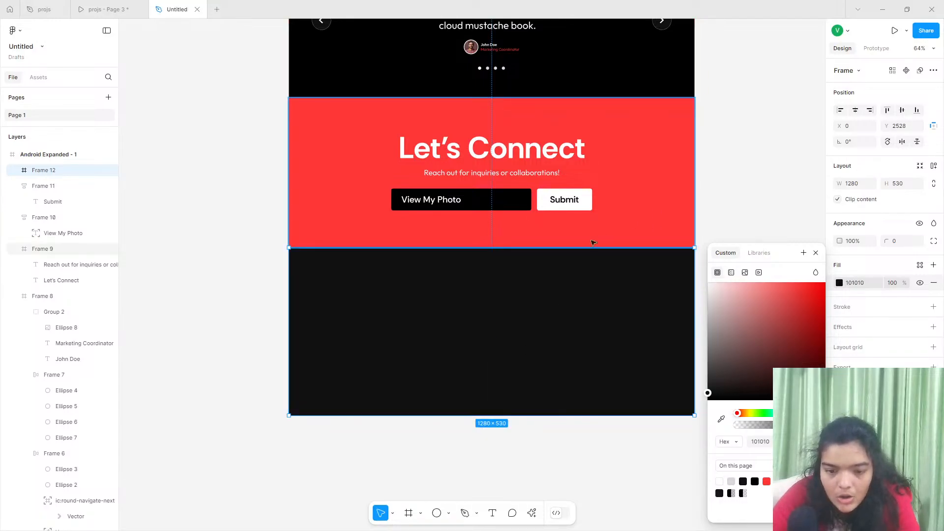
{"action": "left_click_drag", "start_coordinate": [587, 247], "coordinate": [587, 249]}
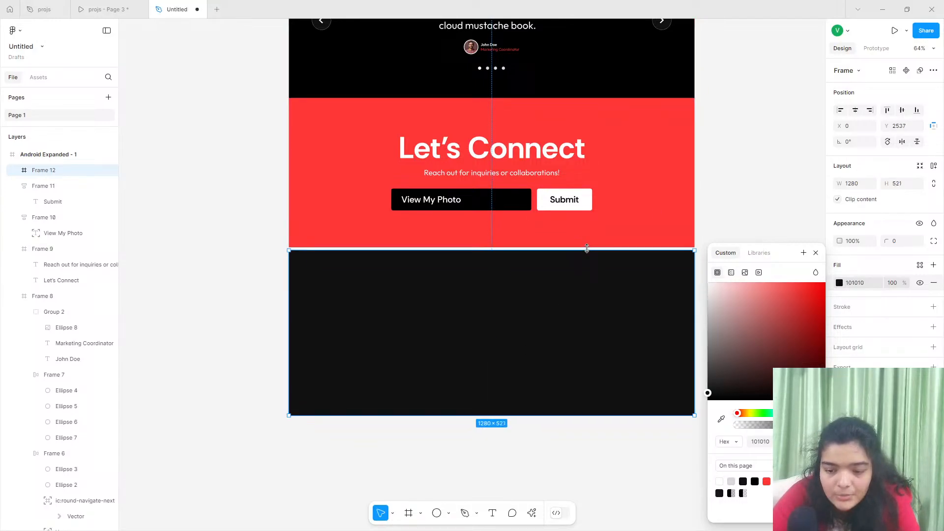
- Examine the footer's link columns, newsletter form and bottom row in the reference prototype
{"action": "left_click", "coordinate": [103, 9]}
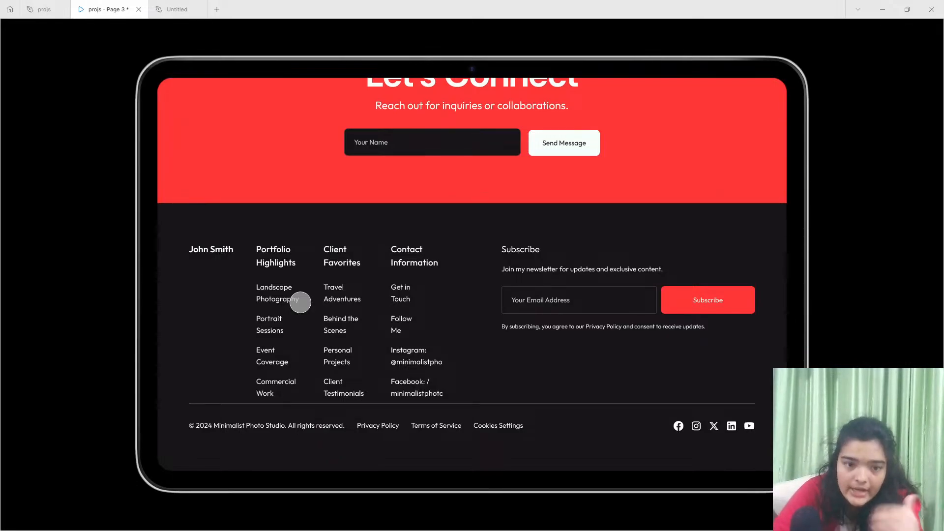
{"action": "left_click", "coordinate": [180, 5]}
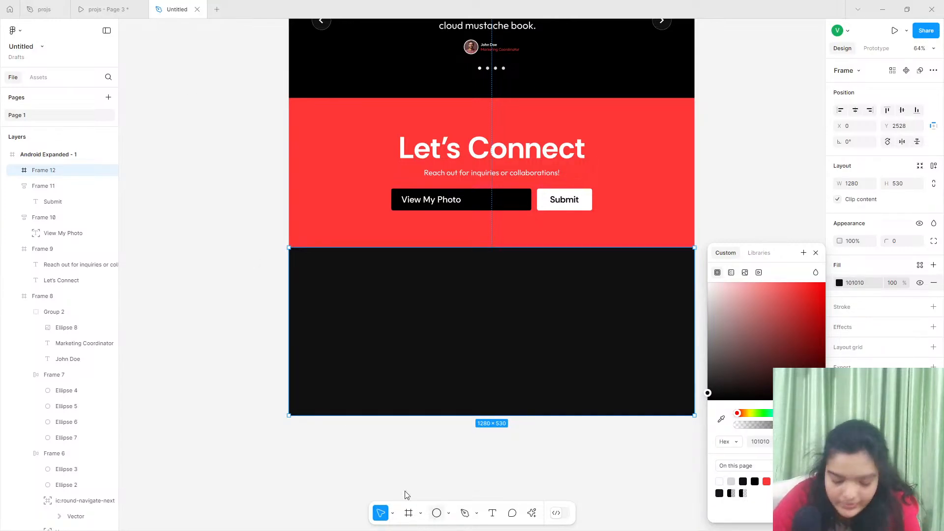
{"action": "left_click", "coordinate": [116, 8]}
{"action": "mouse_move", "coordinate": [172, 5]}
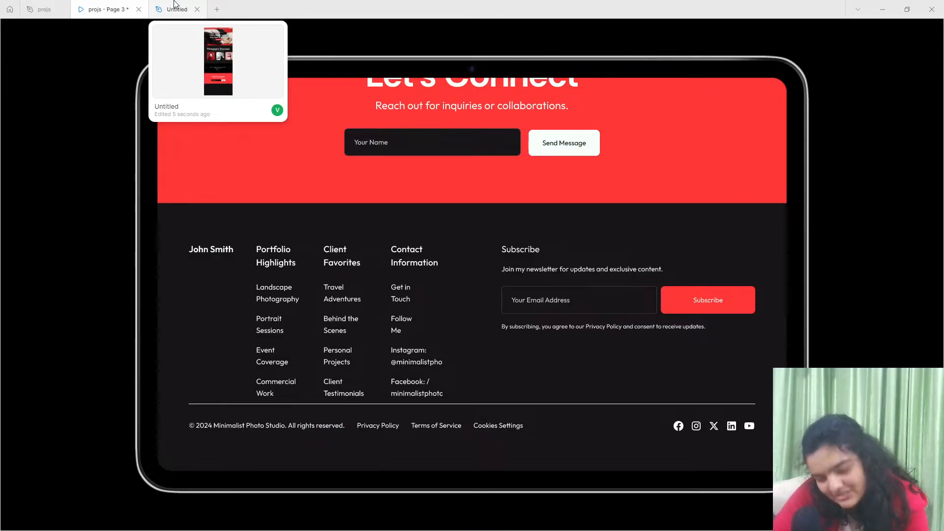
{"action": "left_click", "coordinate": [174, 5]}
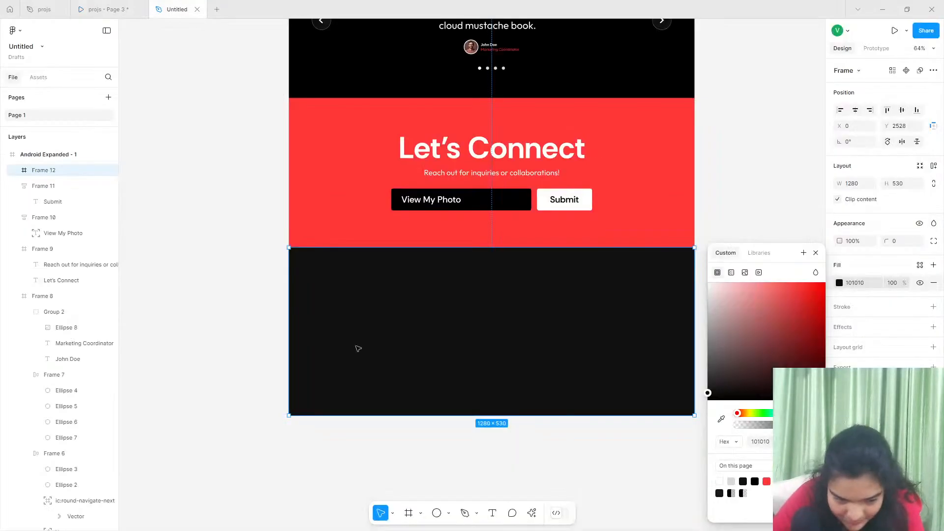
- Group the header's logo icon with the Minimalist Photo Studio text
{"action": "left_click", "coordinate": [493, 514]}
{"action": "left_click", "coordinate": [322, 278]}
{"action": "scroll", "coordinate": [322, 279], "scroll_direction": "up", "scroll_amount": 15}
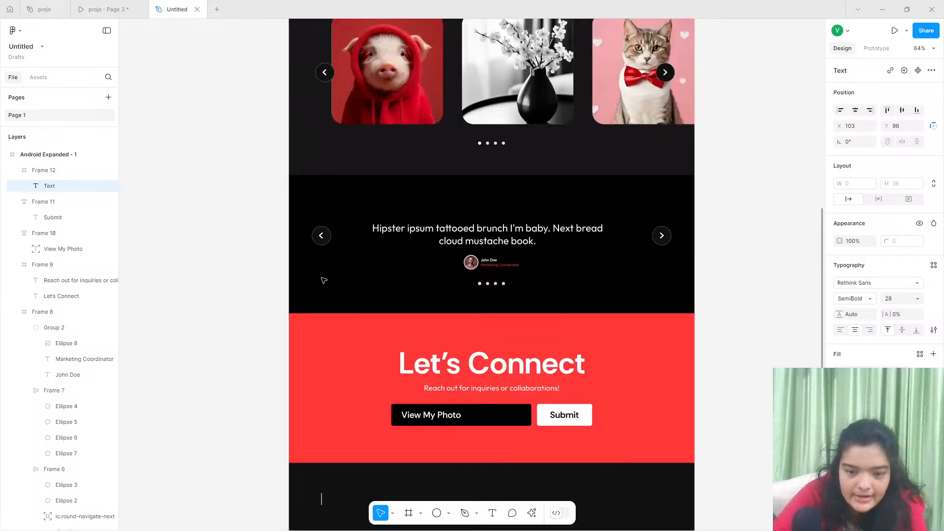
{"action": "scroll", "coordinate": [322, 279], "scroll_direction": "up", "scroll_amount": 5}
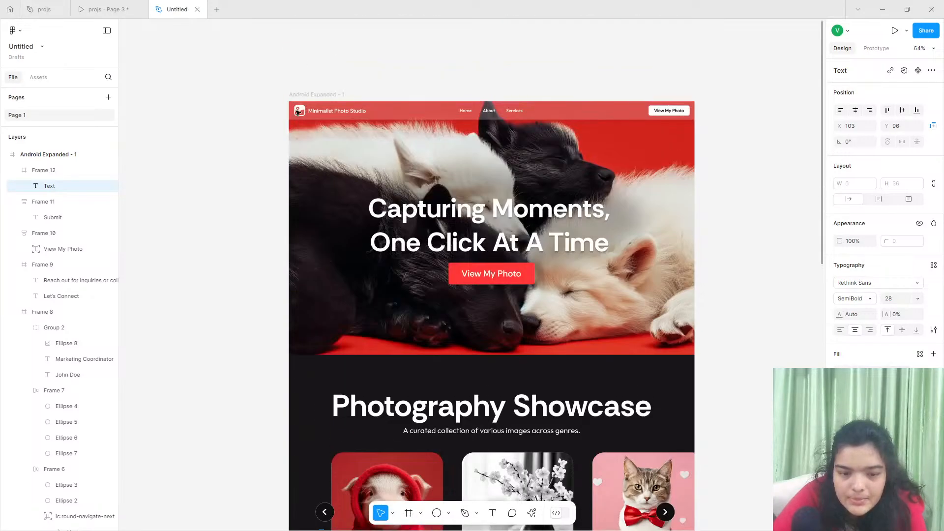
{"action": "left_click", "coordinate": [305, 111]}
{"action": "left_click", "coordinate": [306, 111]}
{"action": "left_click", "coordinate": [319, 117], "text": "shift"}
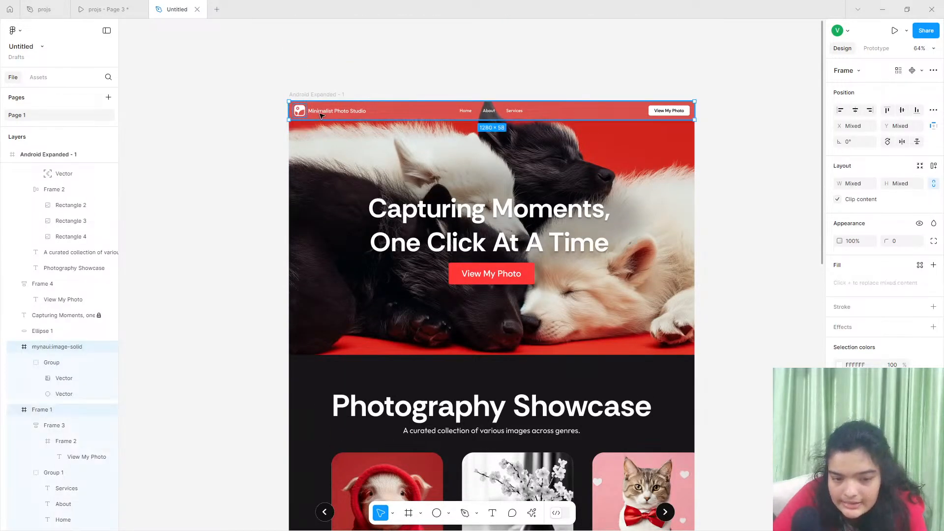
{"action": "left_click", "coordinate": [318, 114]}
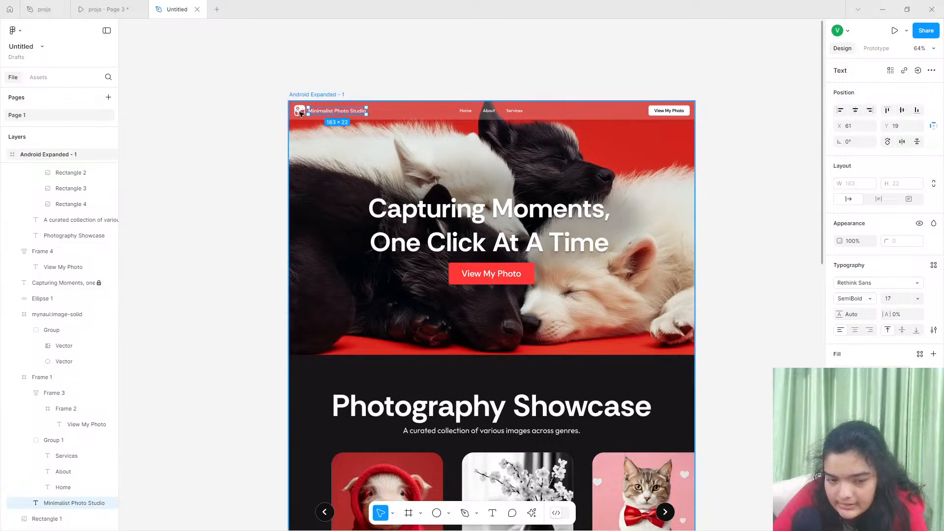
{"action": "left_click", "coordinate": [300, 113]}
{"action": "left_click", "coordinate": [314, 115], "text": "shift"}
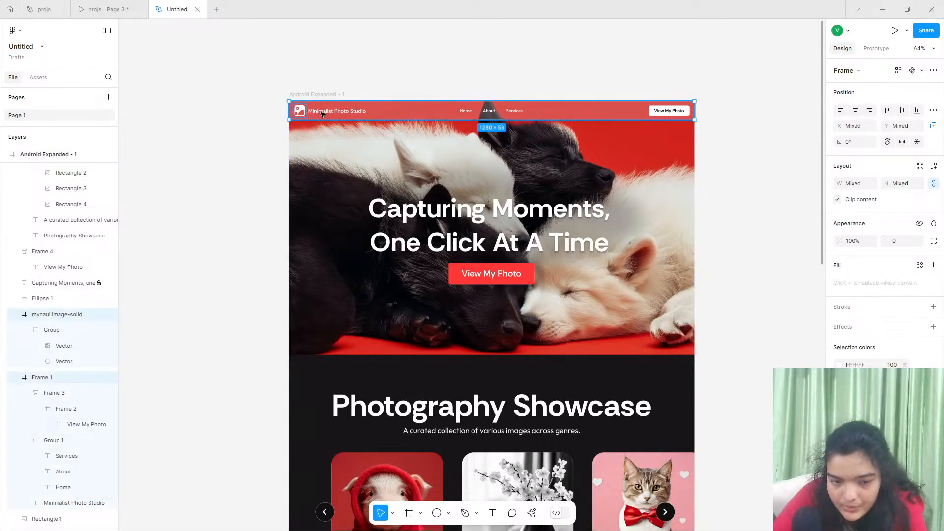
{"action": "left_click", "coordinate": [320, 114]}
{"action": "left_click", "coordinate": [300, 113], "text": "shift"}
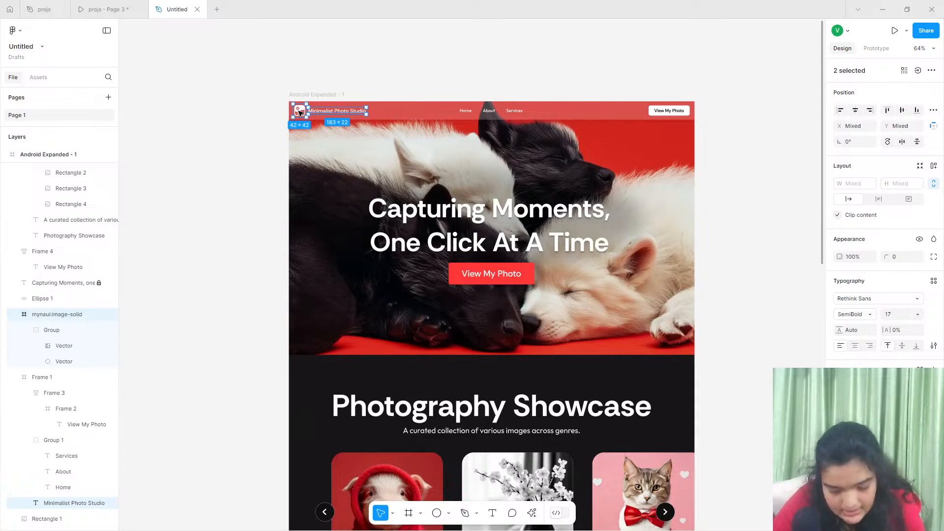
{"action": "key", "text": "ctrl+g"}
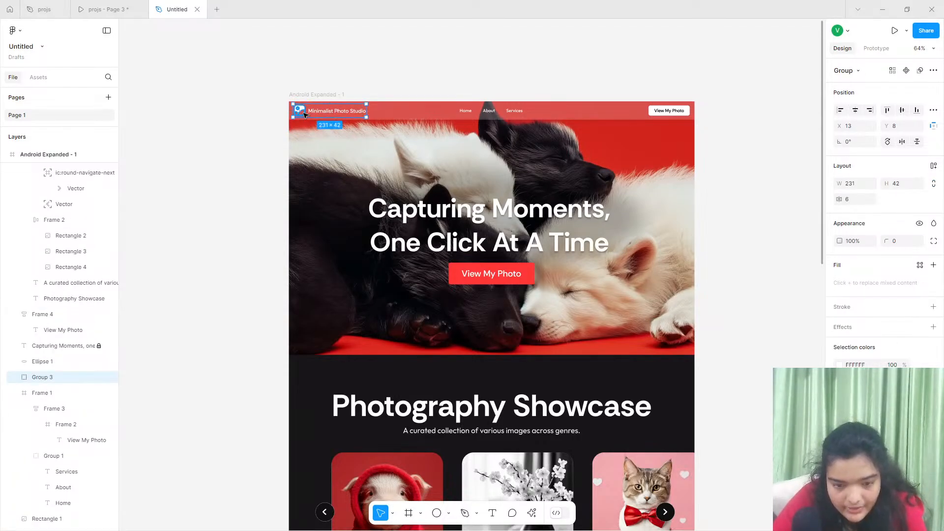
- Place a copy of the logo icon and Minimalist Photo Studio text near the dark footer frame's upper-left corner
{"action": "left_click_drag", "start_coordinate": [305, 114], "coordinate": [327, 408]}
{"action": "scroll", "coordinate": [318, 404], "scroll_direction": "down", "scroll_amount": 4}
{"action": "scroll", "coordinate": [334, 204], "scroll_direction": "up", "scroll_amount": 5}
{"action": "scroll", "coordinate": [335, 204], "scroll_direction": "down", "scroll_amount": 3}
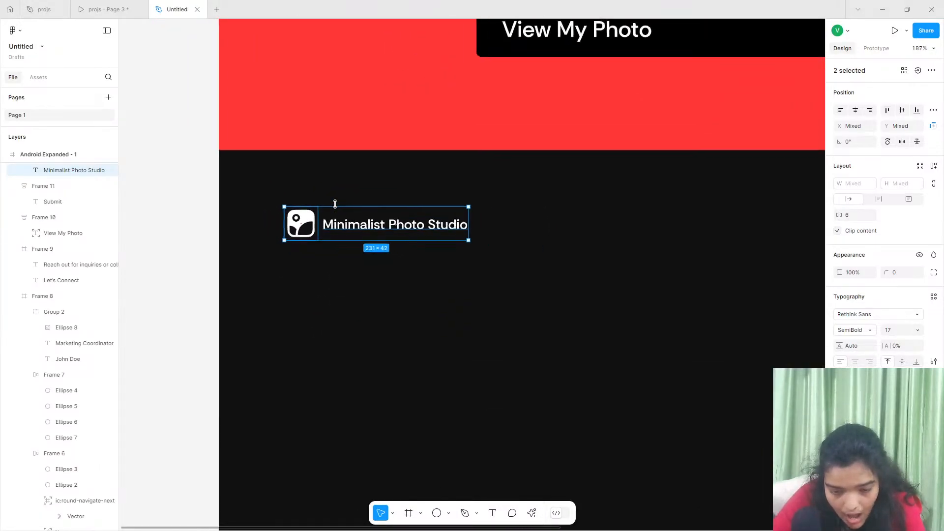
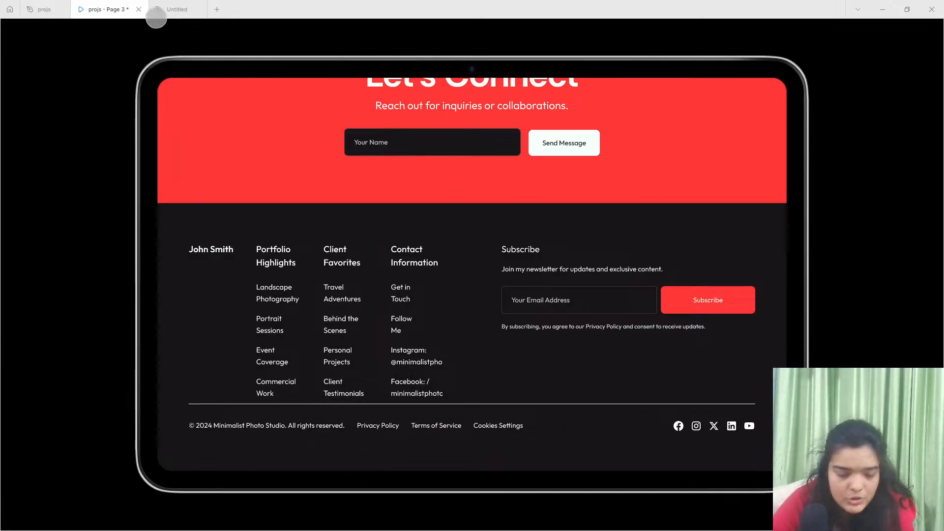
- Switch to the Untitled file and increase the footer's Highlights link spacing to 22, starting the links lower below their heading
{"action": "left_click", "coordinate": [170, 9]}
{"action": "scroll", "coordinate": [487, 349], "scroll_direction": "down", "scroll_amount": 2}
{"action": "scroll", "coordinate": [487, 349], "scroll_direction": "right", "scroll_amount": 4}
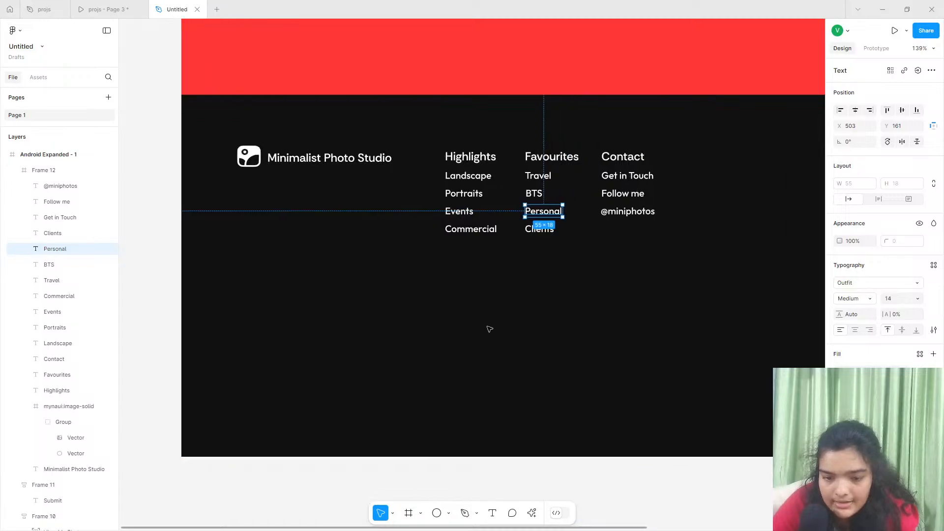
{"action": "left_click", "coordinate": [412, 177]}
{"action": "left_click", "coordinate": [406, 193], "text": "shift"}
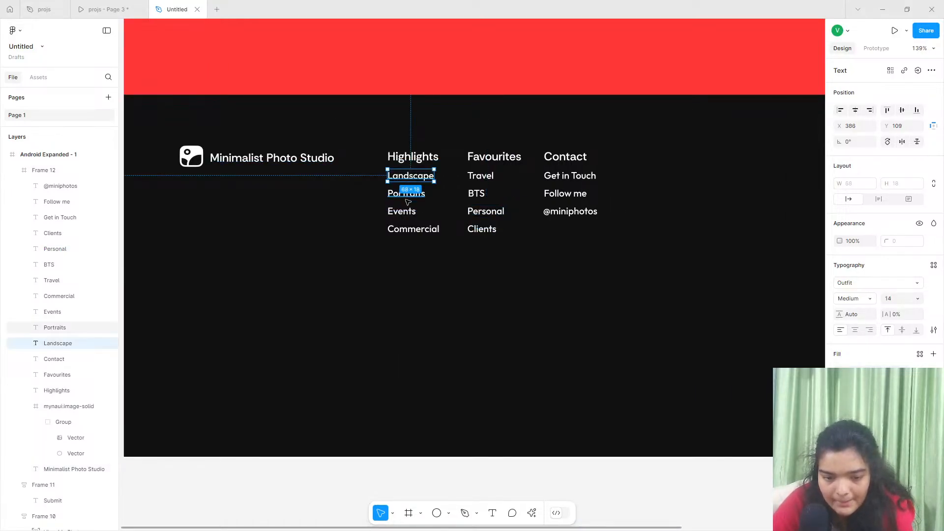
{"action": "left_click", "coordinate": [401, 212], "text": "shift"}
{"action": "left_click", "coordinate": [412, 229], "text": "shift"}
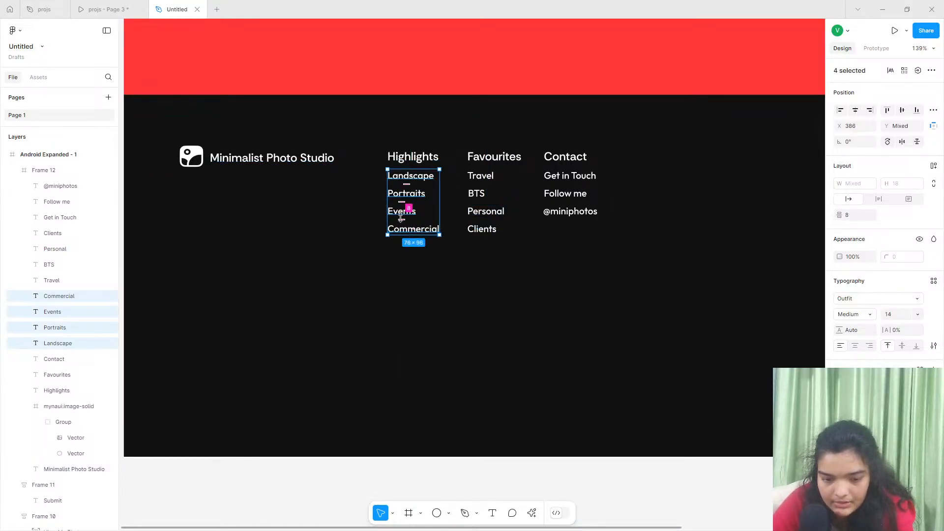
{"action": "left_click_drag", "start_coordinate": [406, 205], "coordinate": [408, 212]}
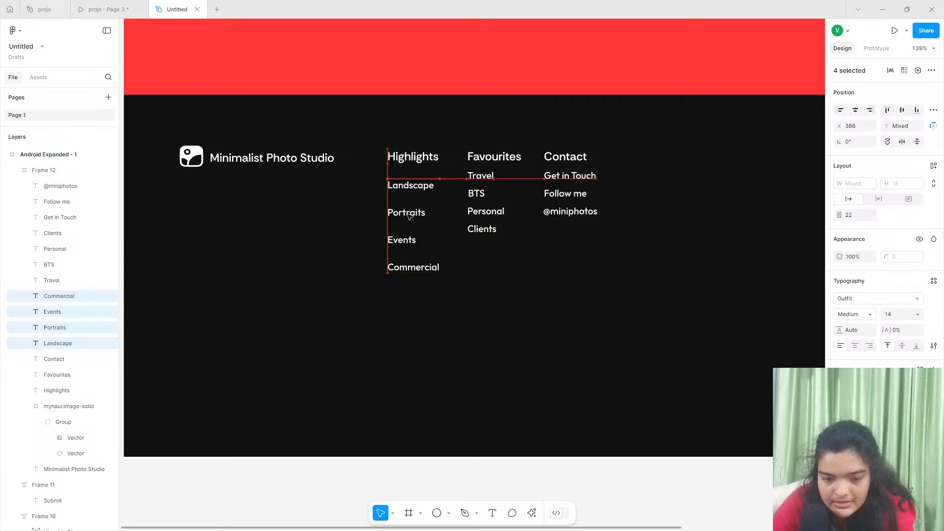
- Move the four Favourites links lower beneath their heading and increase their vertical spacing to 23
{"action": "left_click", "coordinate": [471, 178]}
{"action": "left_click", "coordinate": [475, 194], "text": "shift"}
{"action": "left_click", "coordinate": [485, 211], "text": "shift"}
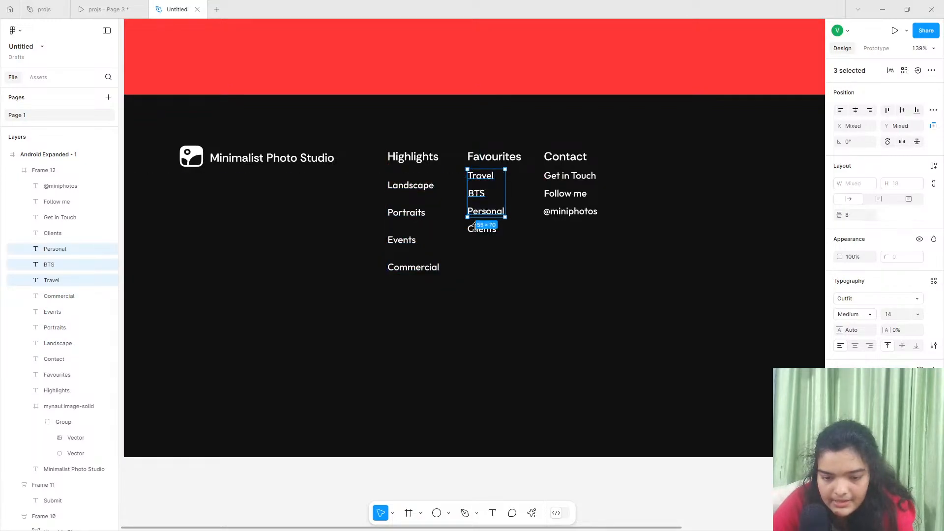
{"action": "left_click", "coordinate": [481, 229], "text": "shift"}
{"action": "left_click_drag", "start_coordinate": [478, 207], "coordinate": [476, 225]}
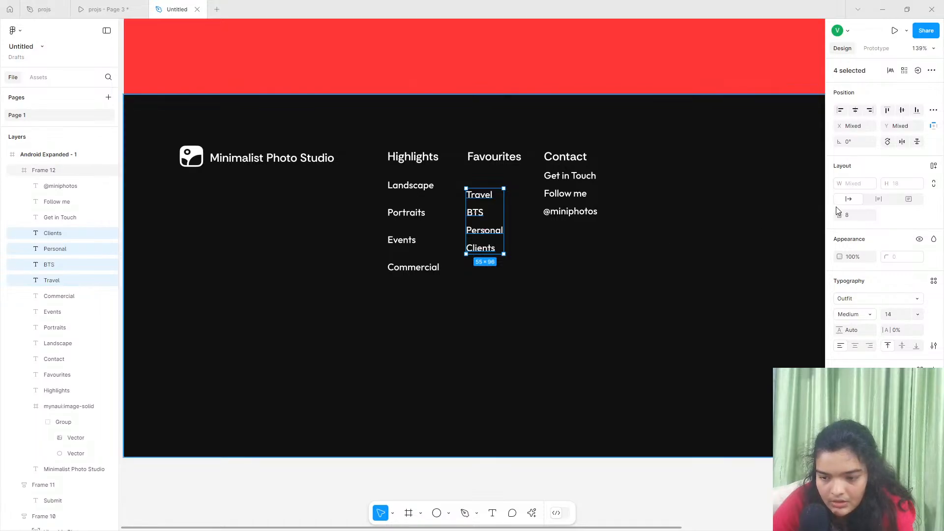
{"action": "left_click_drag", "start_coordinate": [839, 215], "coordinate": [812, 216]}
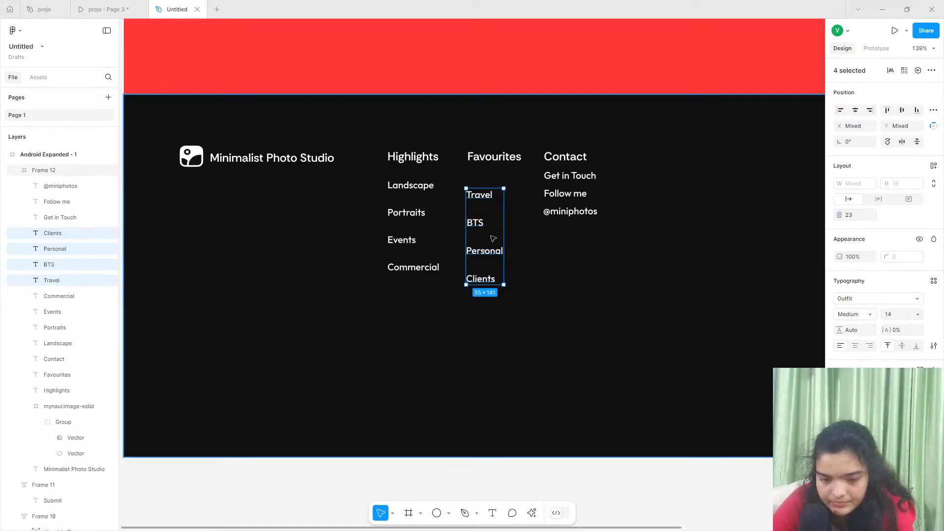
{"action": "left_click_drag", "start_coordinate": [490, 228], "coordinate": [490, 229]}
- Set the Favourites links' vertical spacing to 22 and line them up with the Highlights rows
{"action": "left_click", "coordinate": [407, 186]}
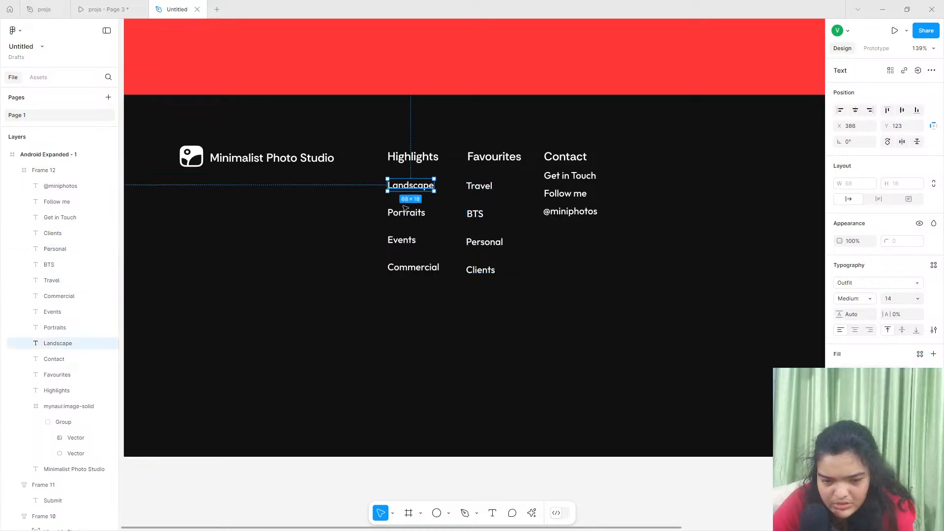
{"action": "left_click", "coordinate": [404, 209], "text": "shift"}
{"action": "left_click", "coordinate": [486, 192]}
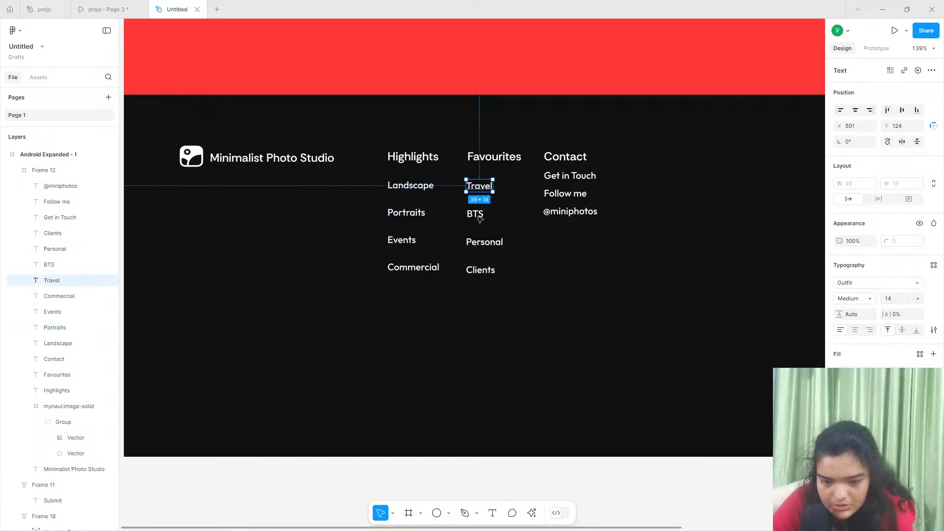
{"action": "left_click", "coordinate": [477, 216], "text": "shift"}
{"action": "left_click", "coordinate": [484, 242], "text": "shift"}
{"action": "left_click", "coordinate": [481, 270], "text": "shift"}
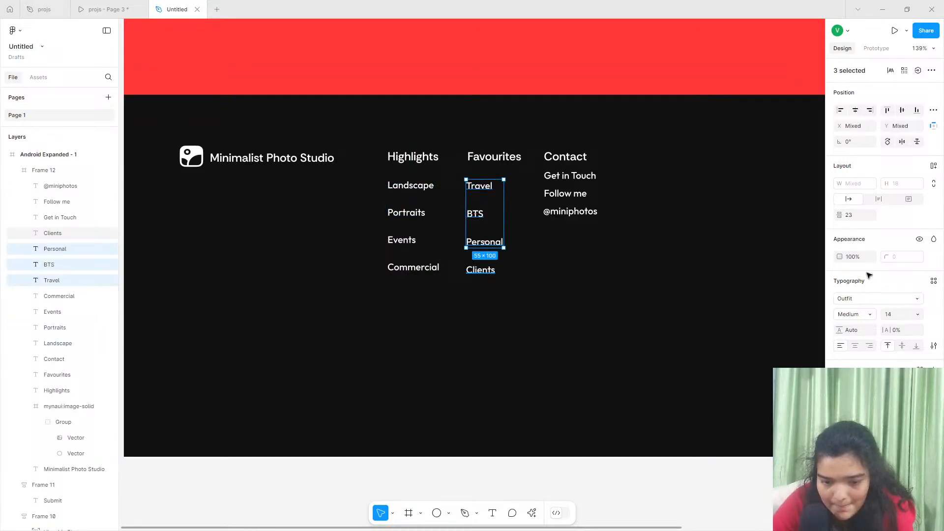
{"action": "left_click", "coordinate": [850, 218]}
{"action": "type", "text": "22"}
{"action": "key", "text": "Return"}
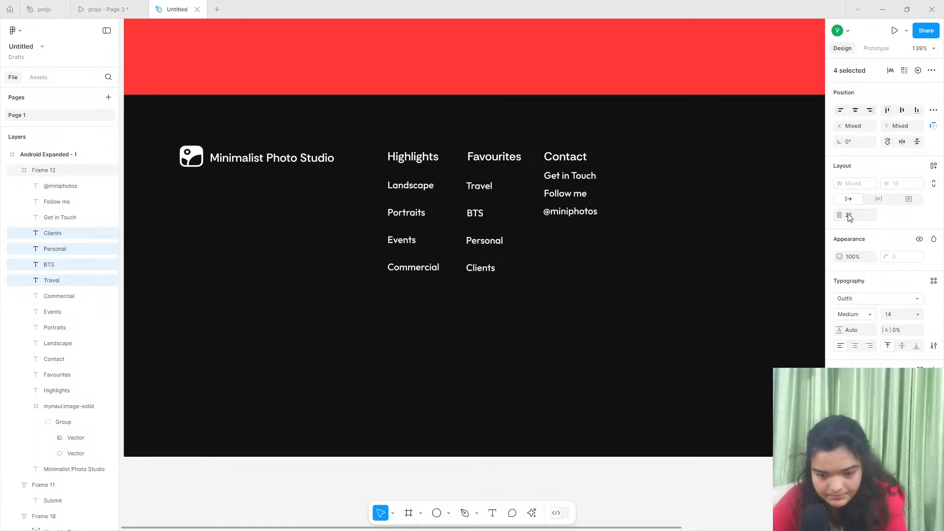
{"action": "left_click_drag", "start_coordinate": [483, 204], "coordinate": [508, 207]}
- Set the three Contact links' vertical spacing to 22 and move them down level with the other columns' rows
{"action": "left_click", "coordinate": [567, 191]}
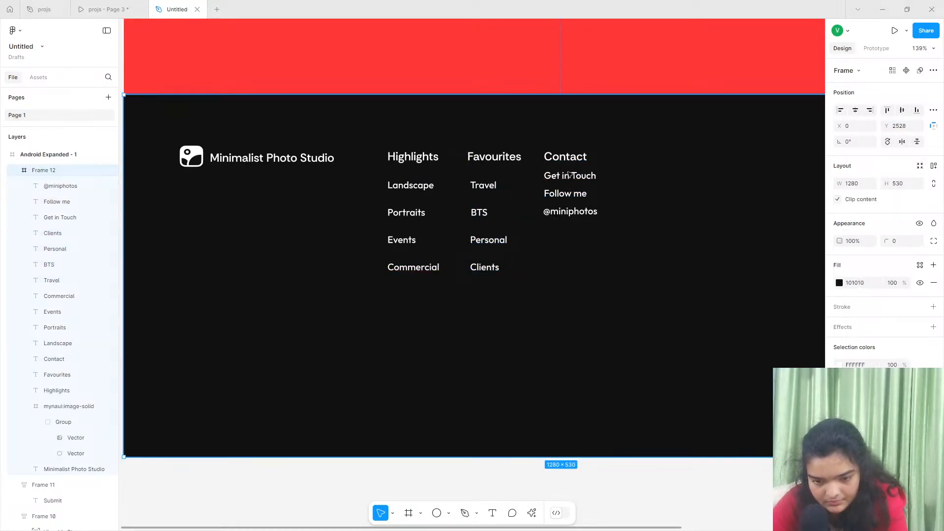
{"action": "left_click", "coordinate": [568, 176]}
{"action": "left_click", "coordinate": [568, 193], "text": "shift"}
{"action": "left_click", "coordinate": [570, 211], "text": "shift"}
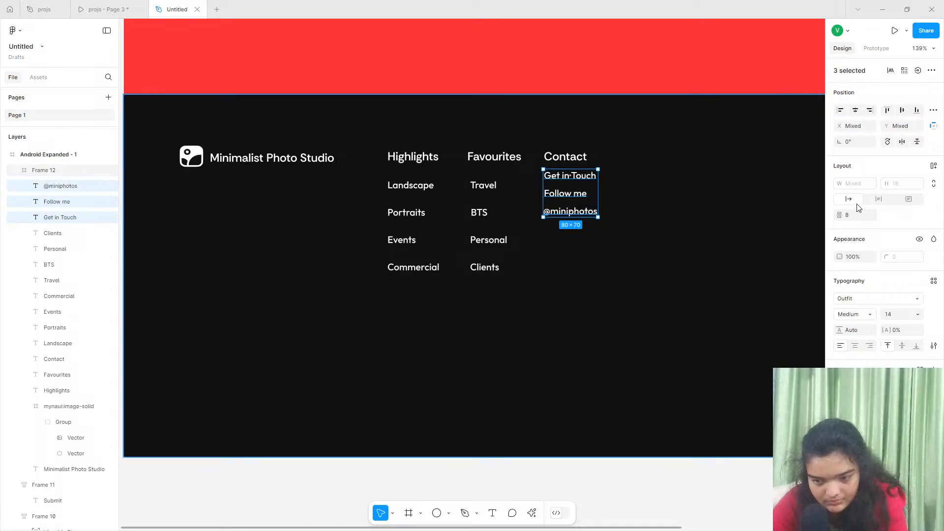
{"action": "left_click", "coordinate": [854, 218]}
{"action": "type", "text": "22"}
{"action": "key", "text": "Return"}
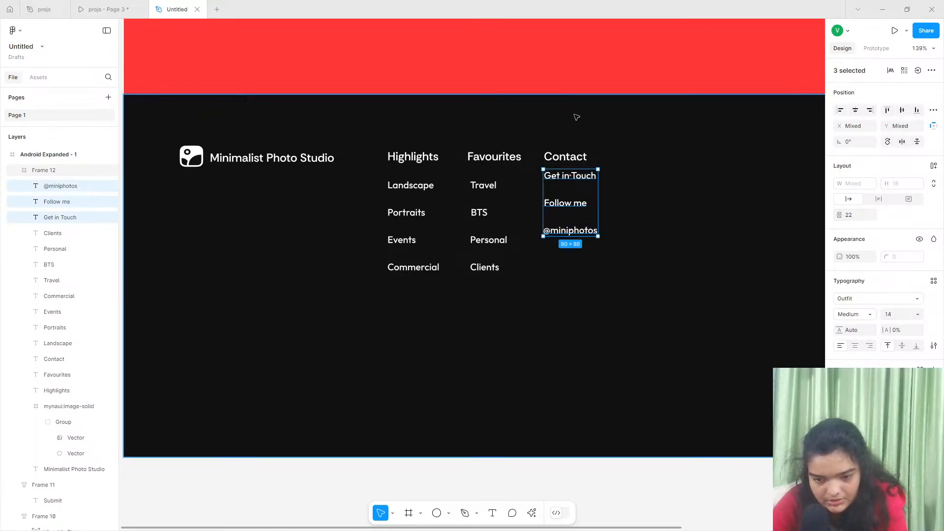
{"action": "left_click_drag", "start_coordinate": [559, 184], "coordinate": [559, 194]}
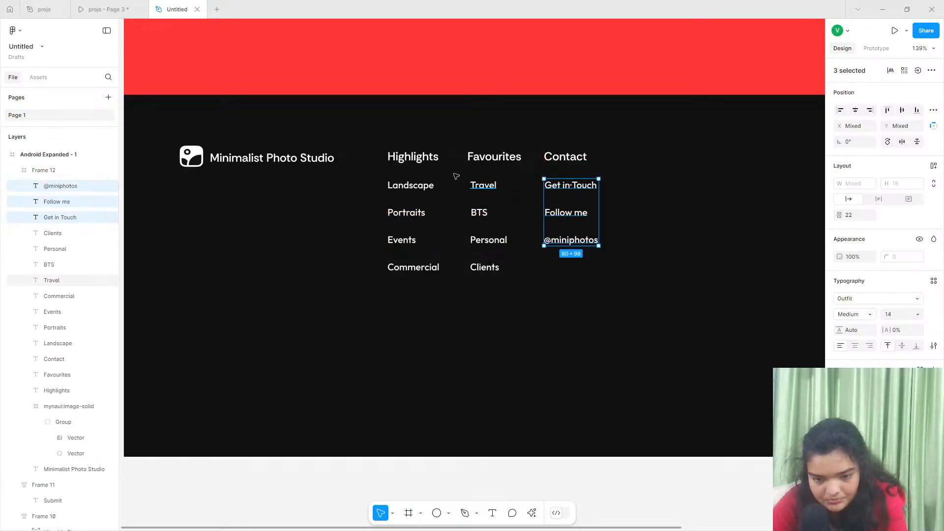
{"action": "left_click", "coordinate": [419, 158]}
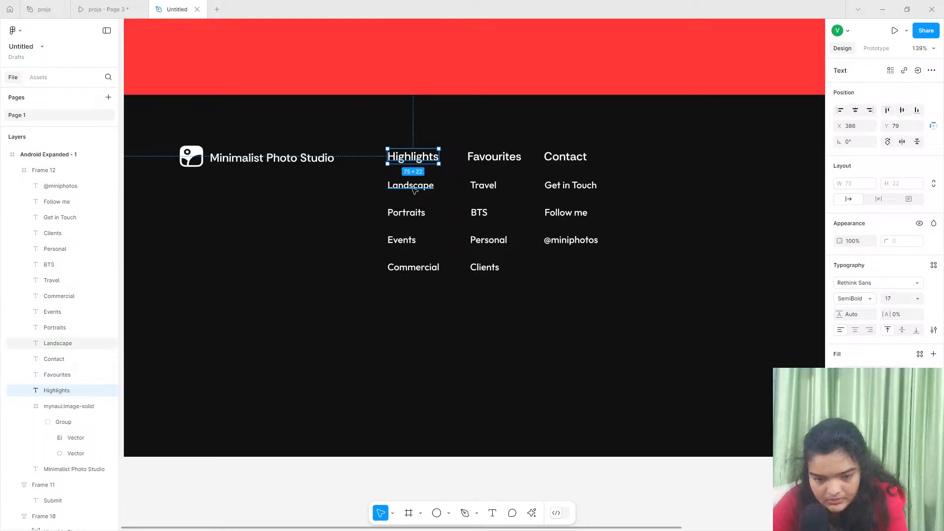
{"action": "left_click_drag", "start_coordinate": [335, 190], "coordinate": [589, 286]}
{"action": "key", "text": "ctrl+z"}
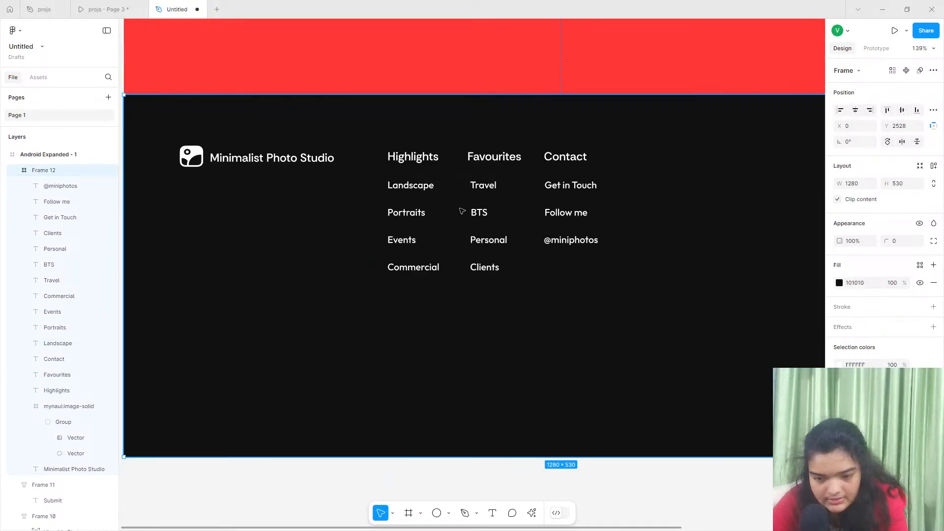
- Shorten the dark footer frame from its lower edge to a height of 450
{"action": "scroll", "coordinate": [446, 166], "scroll_direction": "down", "scroll_amount": 3}
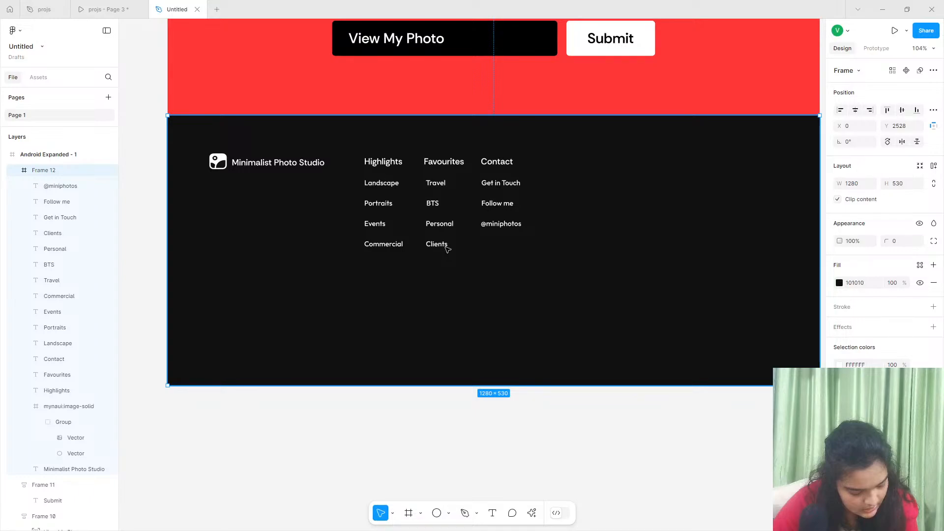
{"action": "scroll", "coordinate": [378, 300], "scroll_direction": "right", "scroll_amount": 1}
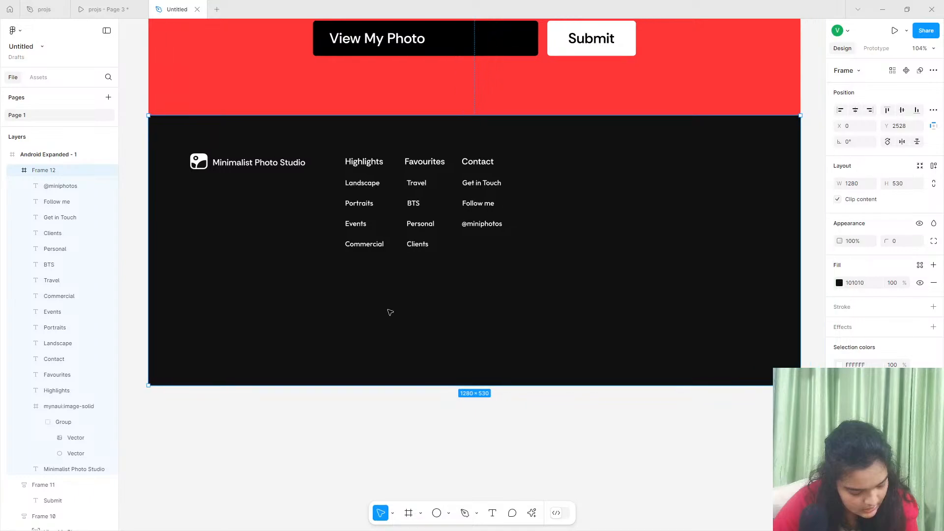
{"action": "left_click_drag", "start_coordinate": [432, 385], "coordinate": [426, 342]}
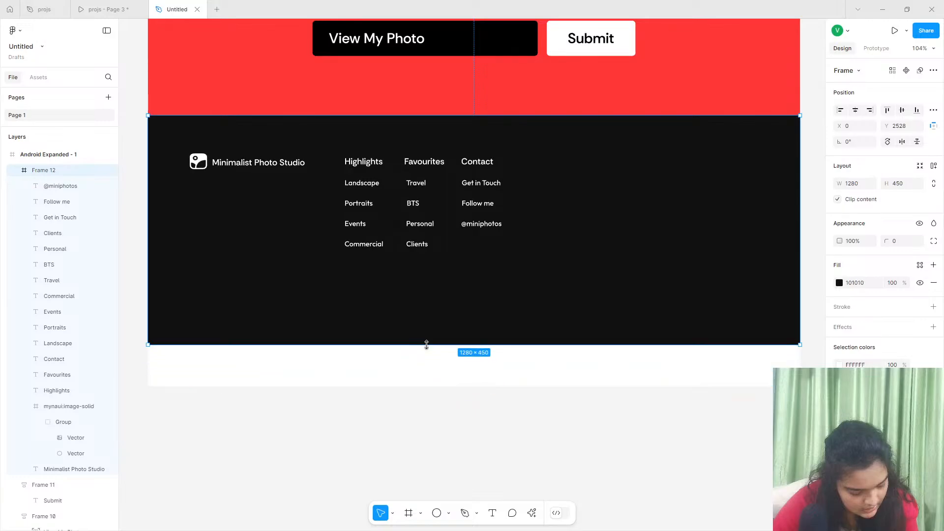
- Shorten the Android Expanded - 1 frame to a height of 2978 so it ends at the footer's lower edge
{"action": "scroll", "coordinate": [414, 352], "scroll_direction": "down", "scroll_amount": 3}
{"action": "scroll", "coordinate": [414, 352], "scroll_direction": "down", "scroll_amount": 5}
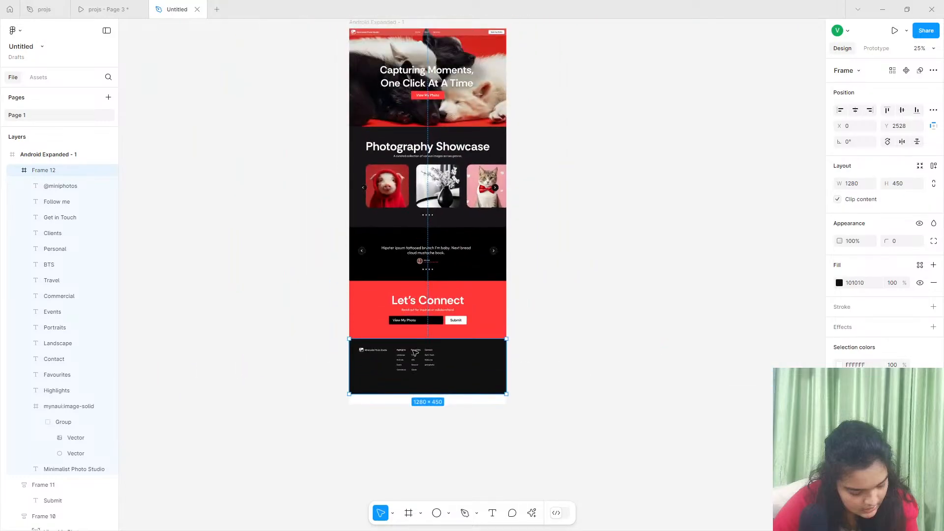
{"action": "scroll", "coordinate": [383, 196], "scroll_direction": "up", "scroll_amount": 3}
{"action": "left_click", "coordinate": [378, 156]}
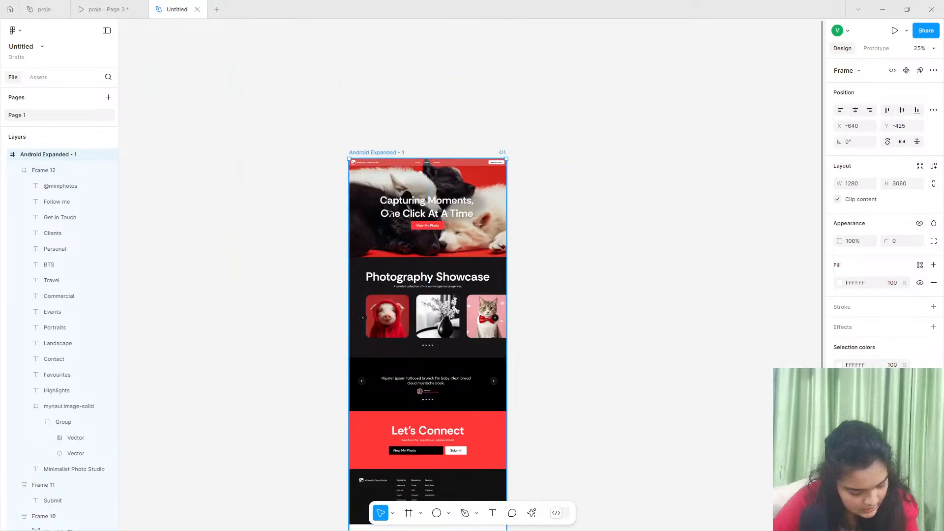
{"action": "scroll", "coordinate": [420, 353], "scroll_direction": "down", "scroll_amount": 5}
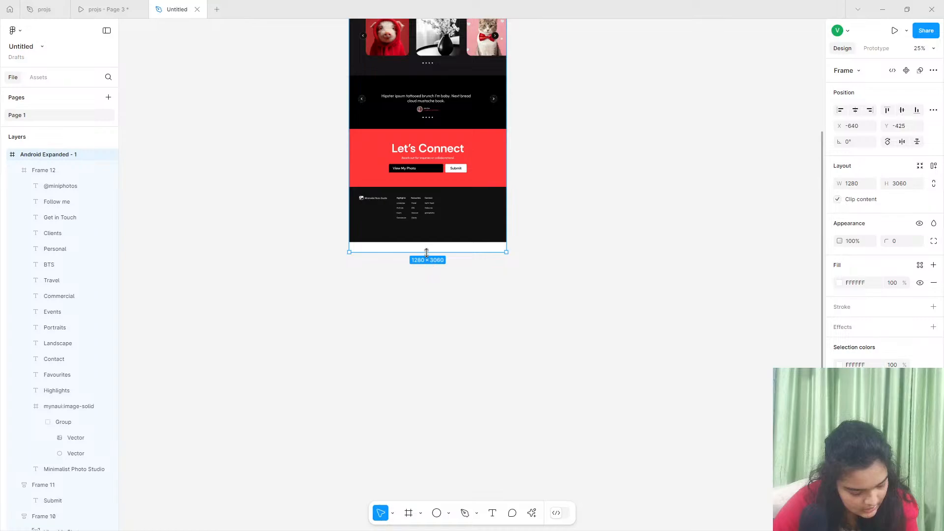
{"action": "left_click_drag", "start_coordinate": [426, 251], "coordinate": [424, 242]}
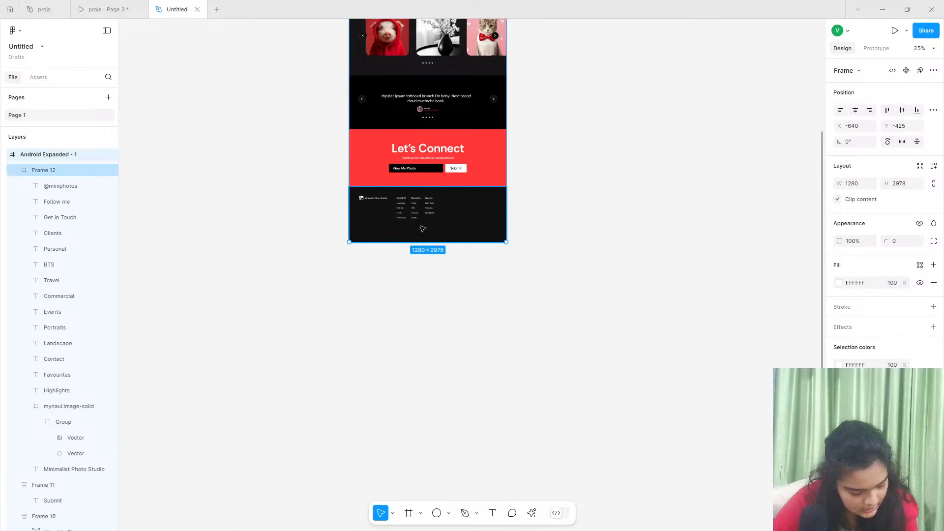
- Draw a straight horizontal divider line about 1069 wide below the footer's link columns with the Pen tool
{"action": "scroll", "coordinate": [423, 228], "scroll_direction": "up", "scroll_amount": 10}
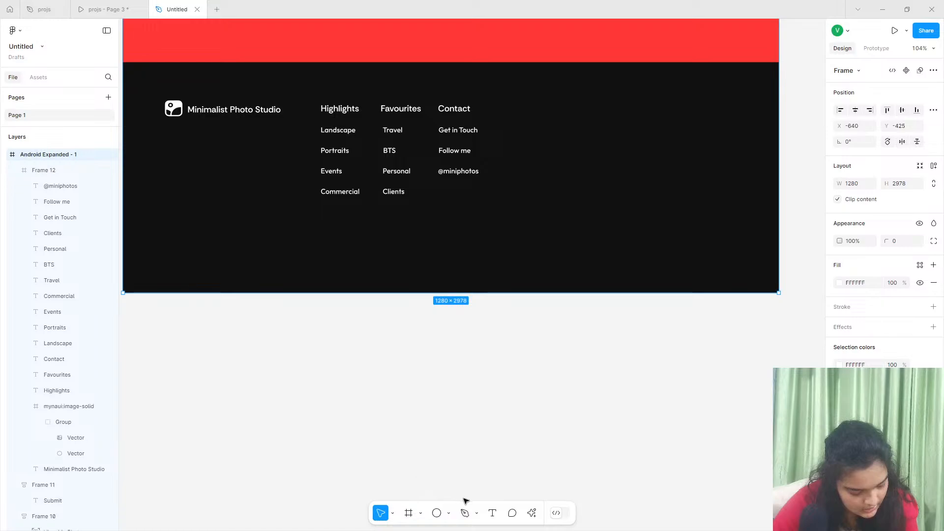
{"action": "left_click", "coordinate": [465, 513]}
{"action": "left_click", "coordinate": [168, 229]}
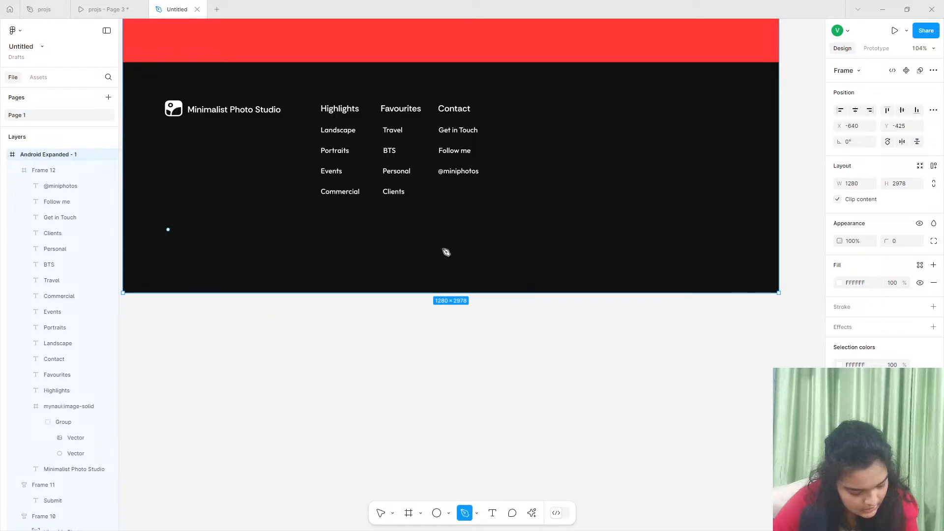
{"action": "left_click", "coordinate": [716, 230]}
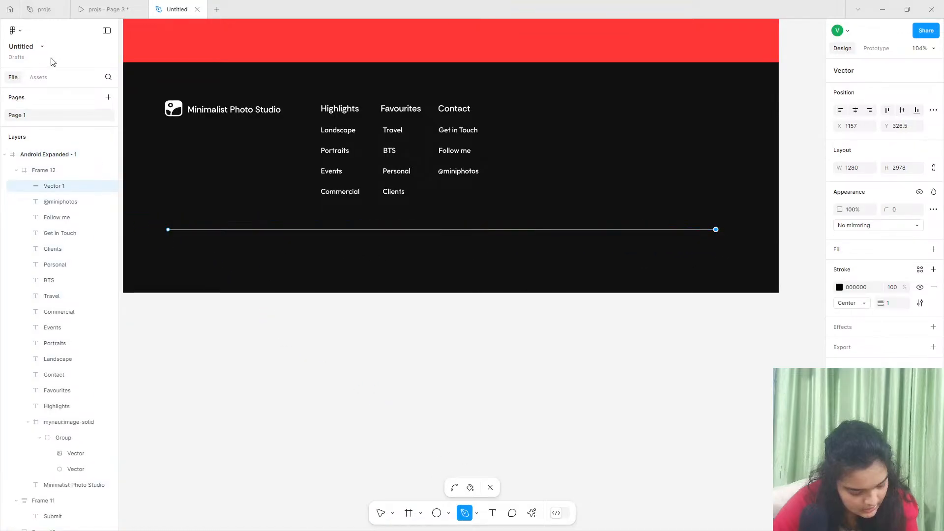
{"action": "left_click", "coordinate": [380, 513]}
{"action": "left_click_drag", "start_coordinate": [401, 227], "coordinate": [427, 223]}
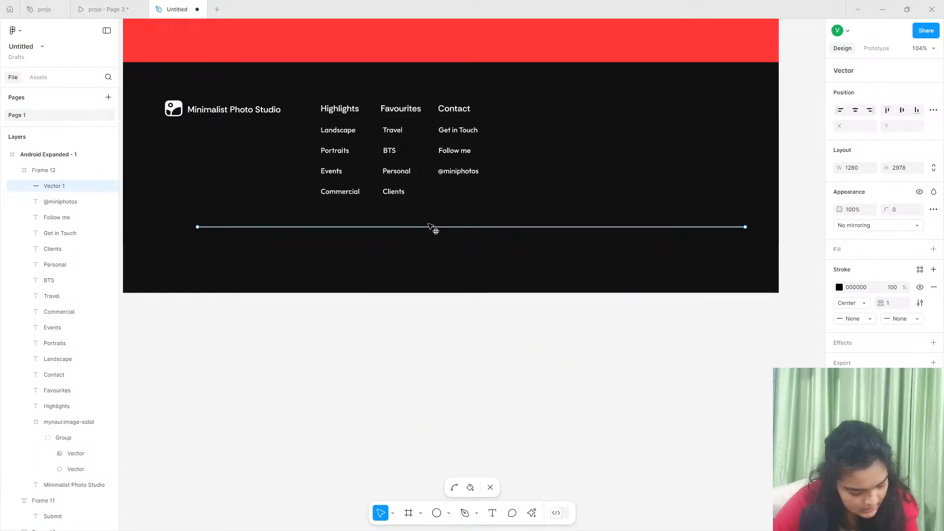
- Leave vector editing and centre the divider line horizontally in the footer frame
{"action": "left_click", "coordinate": [857, 110]}
{"action": "key", "text": "ctrl+z"}
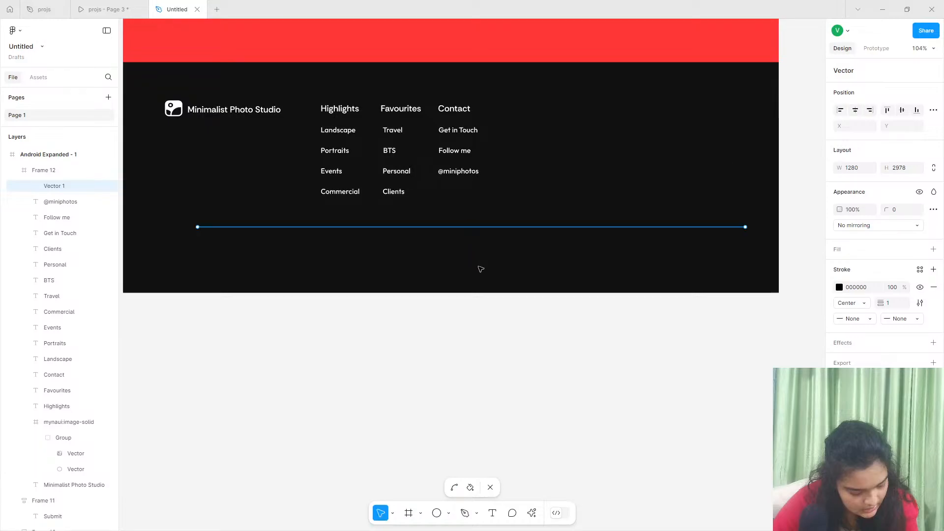
{"action": "key", "text": "Escape"}
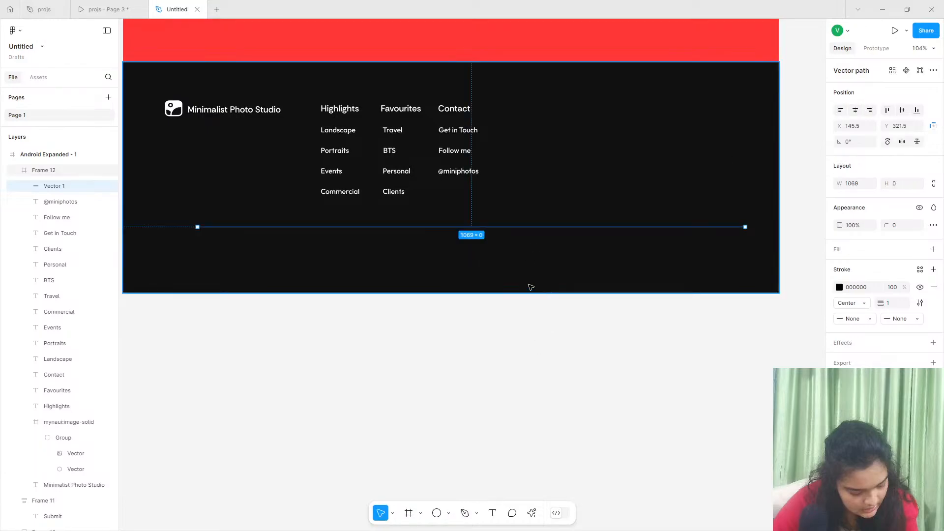
{"action": "left_click", "coordinate": [855, 110]}
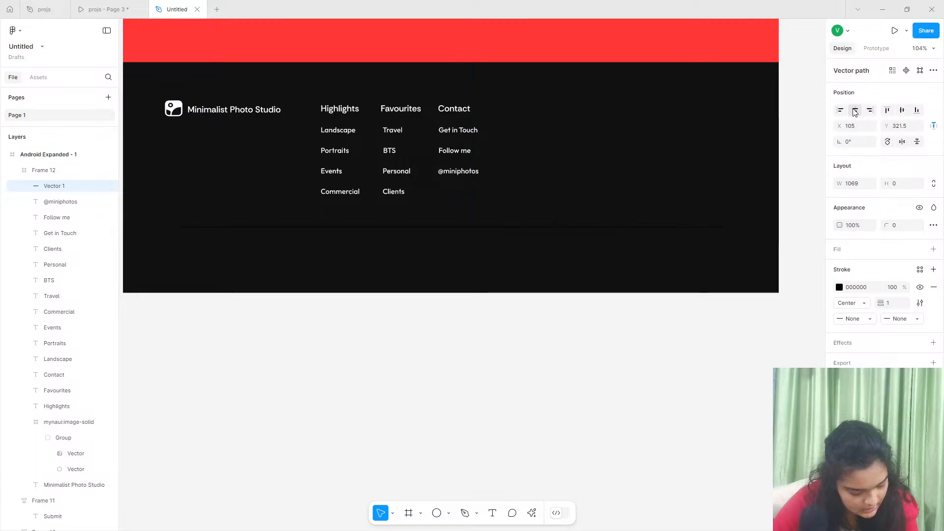
- Change the divider line's stroke color to FFFFFF
{"action": "left_click", "coordinate": [839, 287]}
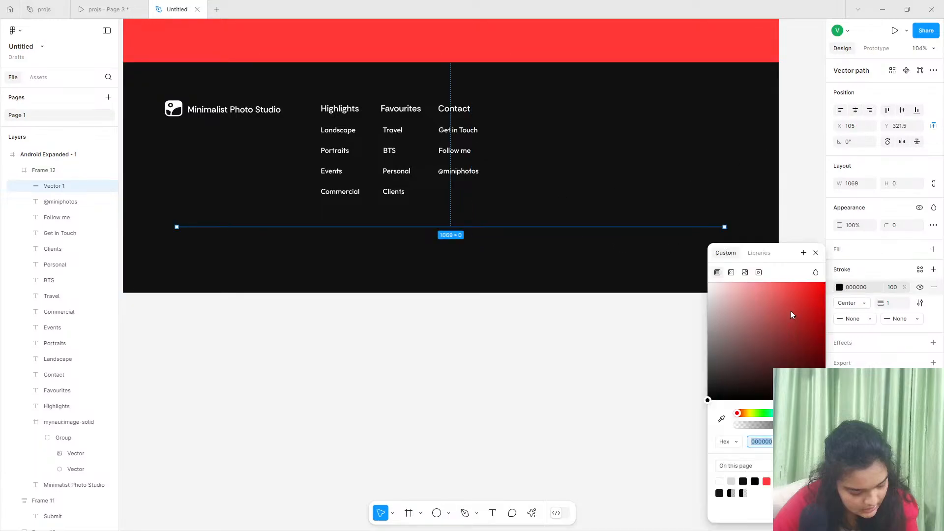
{"action": "left_click_drag", "start_coordinate": [791, 307], "coordinate": [529, 181]}
{"action": "left_click", "coordinate": [563, 358]}
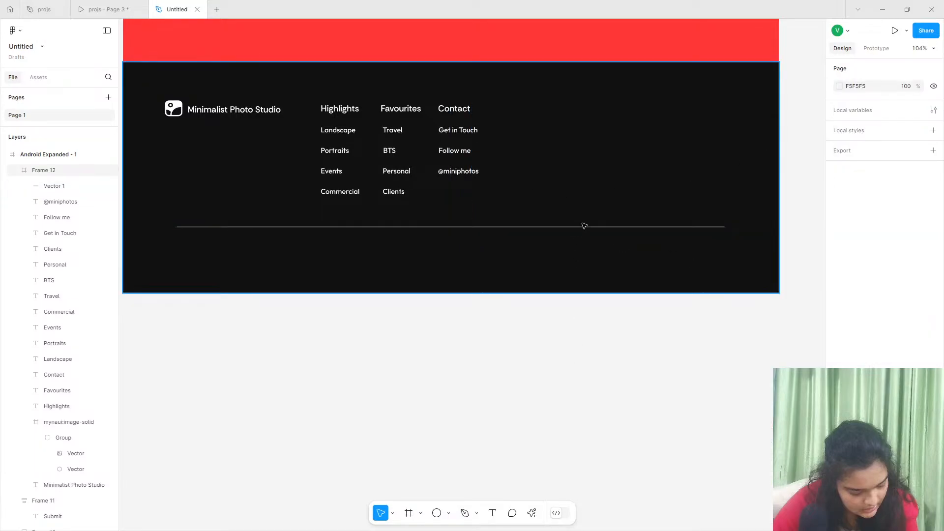
- Set both end points of the footer's divider line to Round
{"action": "left_click", "coordinate": [584, 226]}
{"action": "left_click", "coordinate": [727, 227]}
{"action": "scroll", "coordinate": [727, 227], "scroll_direction": "up", "scroll_amount": 5}
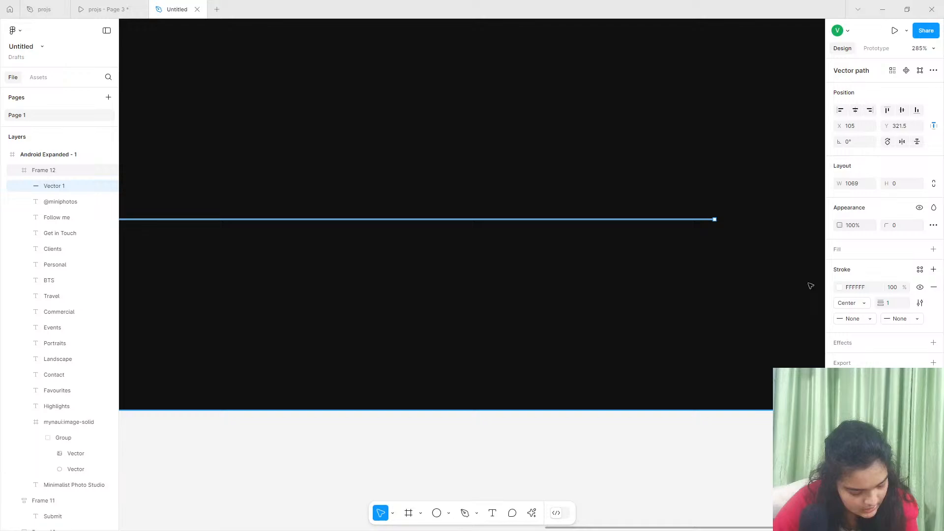
{"action": "left_click", "coordinate": [852, 319]}
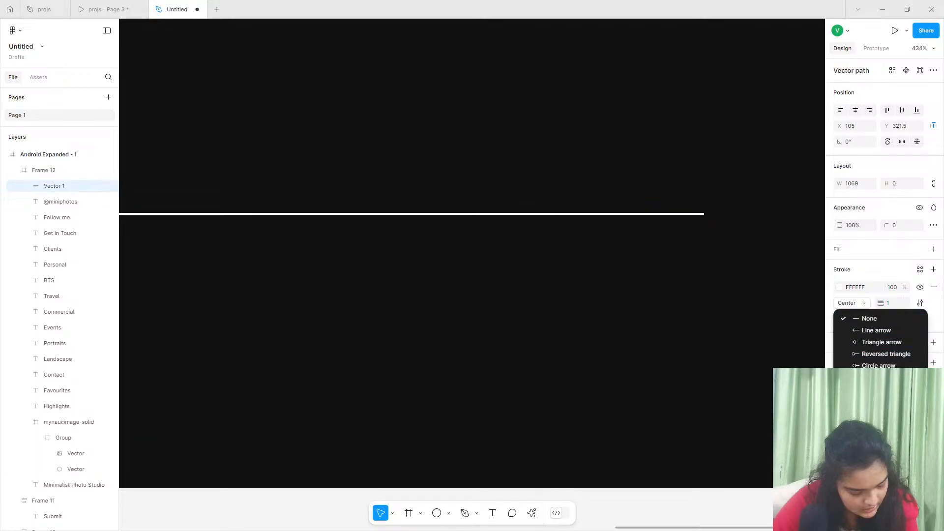
{"action": "left_click", "coordinate": [878, 397]}
{"action": "left_click", "coordinate": [900, 324]}
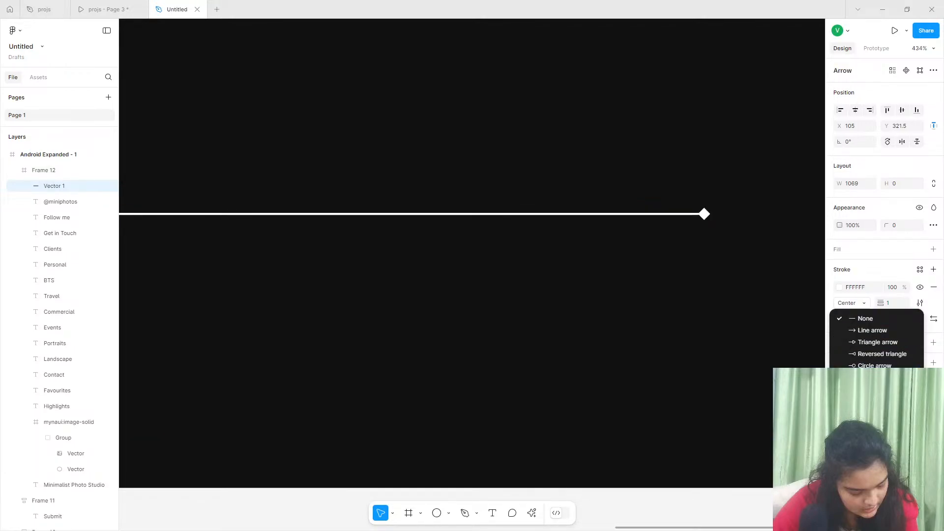
{"action": "left_click", "coordinate": [877, 397]}
{"action": "scroll", "coordinate": [702, 347], "scroll_direction": "down", "scroll_amount": 5}
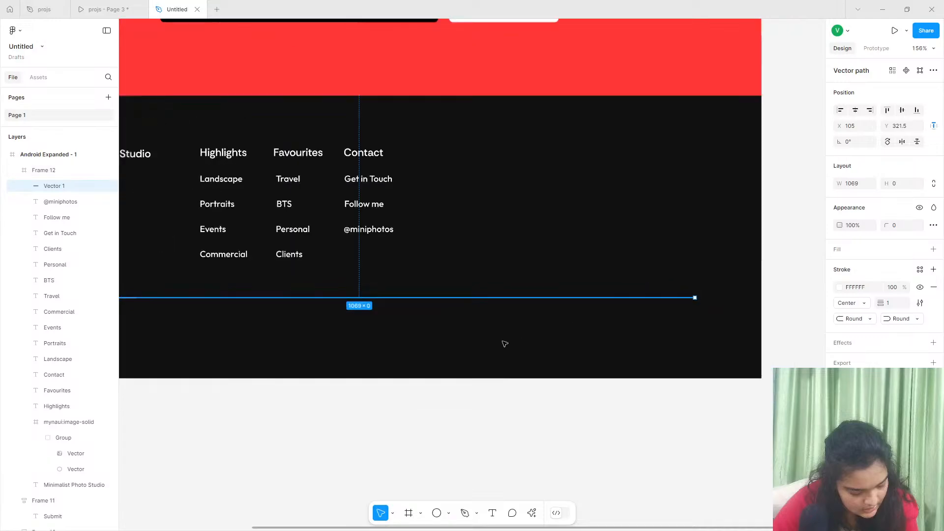
{"action": "scroll", "coordinate": [504, 344], "scroll_direction": "down", "scroll_amount": 3}
- Shorten the dark footer frame to a height of 432 and the Android Expanded - 1 frame to 2960
{"action": "left_click", "coordinate": [491, 342]}
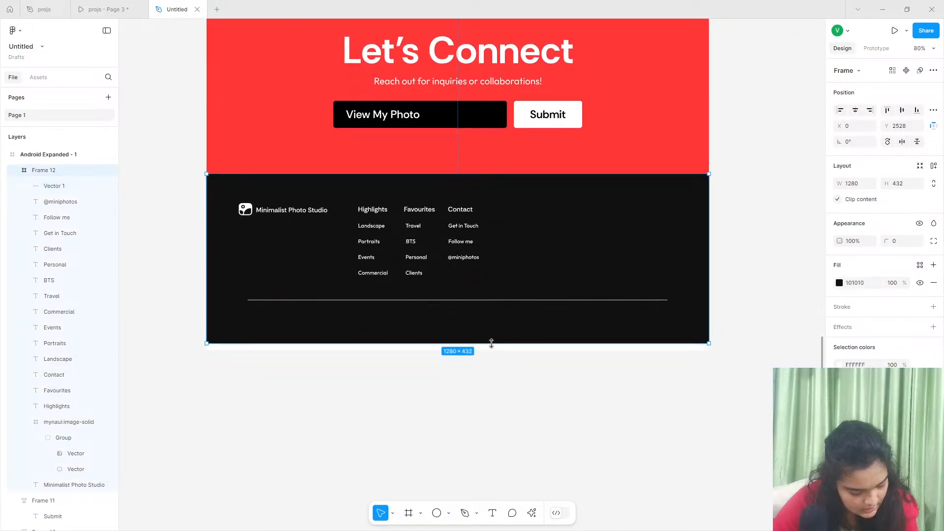
{"action": "scroll", "coordinate": [492, 342], "scroll_direction": "down", "scroll_amount": 6}
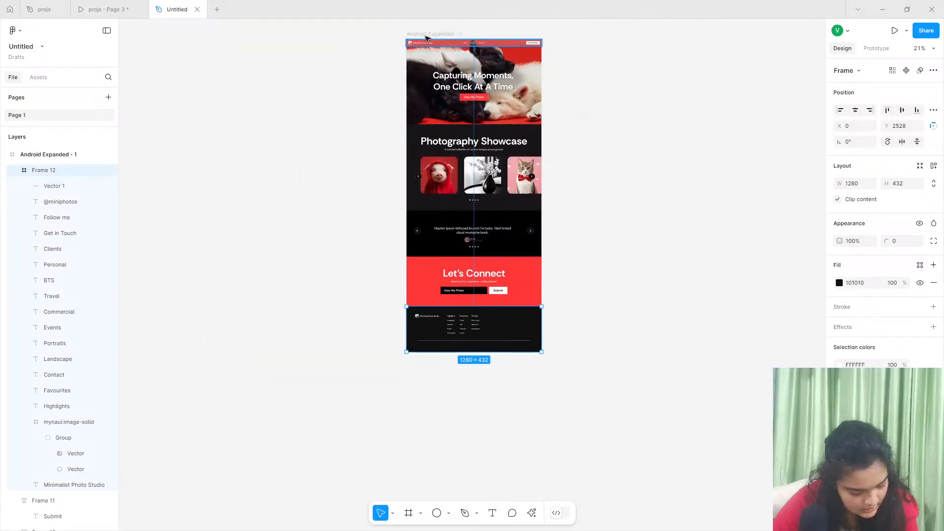
{"action": "left_click", "coordinate": [425, 38]}
{"action": "left_click_drag", "start_coordinate": [459, 352], "coordinate": [458, 351]}
{"action": "scroll", "coordinate": [505, 347], "scroll_direction": "up", "scroll_amount": 5}
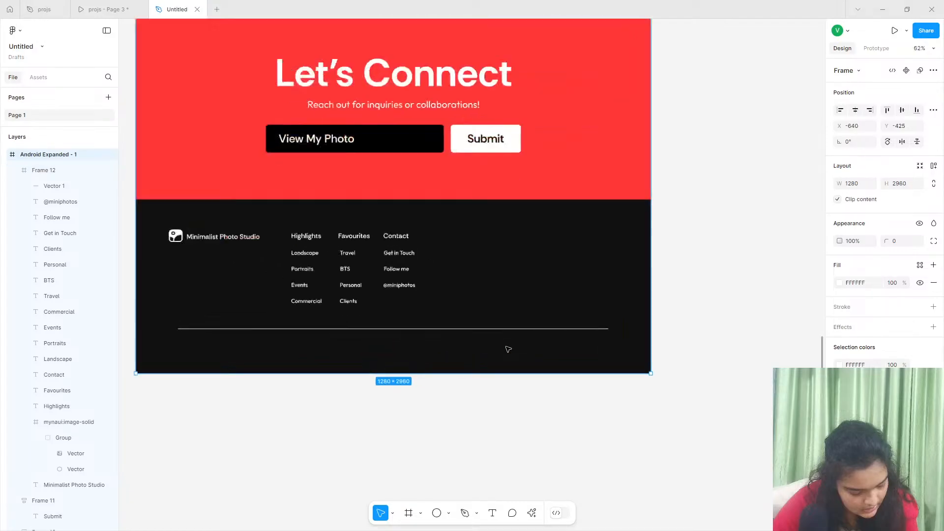
{"action": "scroll", "coordinate": [508, 349], "scroll_direction": "up", "scroll_amount": 2}
- Check the reference prototype's footer, then duplicate the Favourites heading further along the same row, past the Contact heading
{"action": "left_click", "coordinate": [105, 9]}
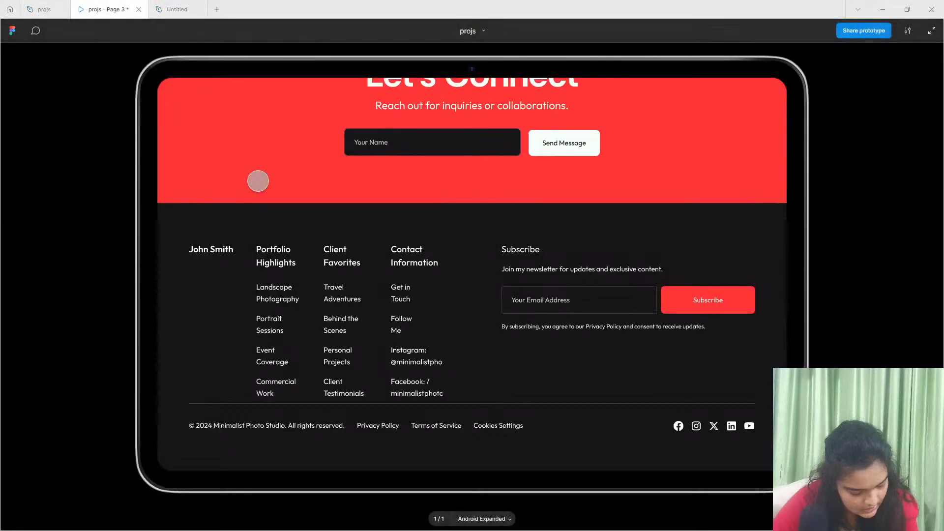
{"action": "left_click", "coordinate": [167, 9]}
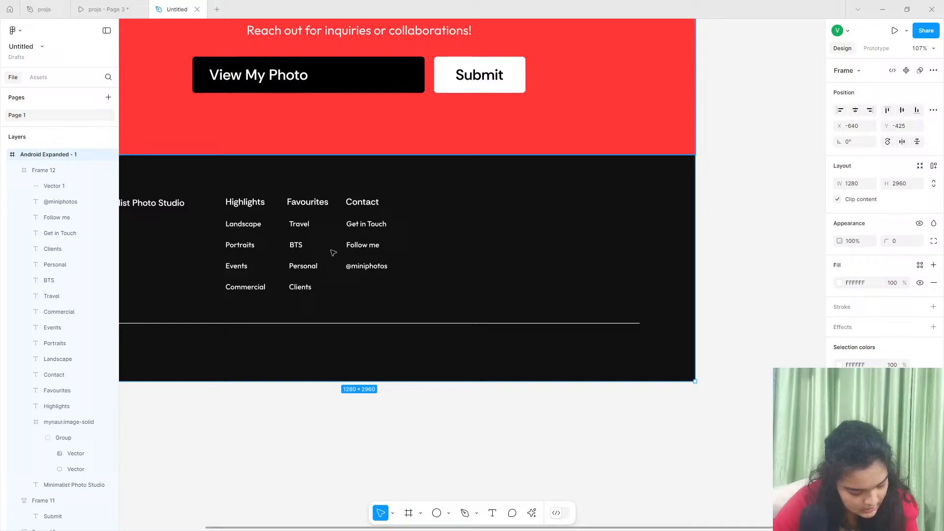
{"action": "double_click", "coordinate": [297, 202]}
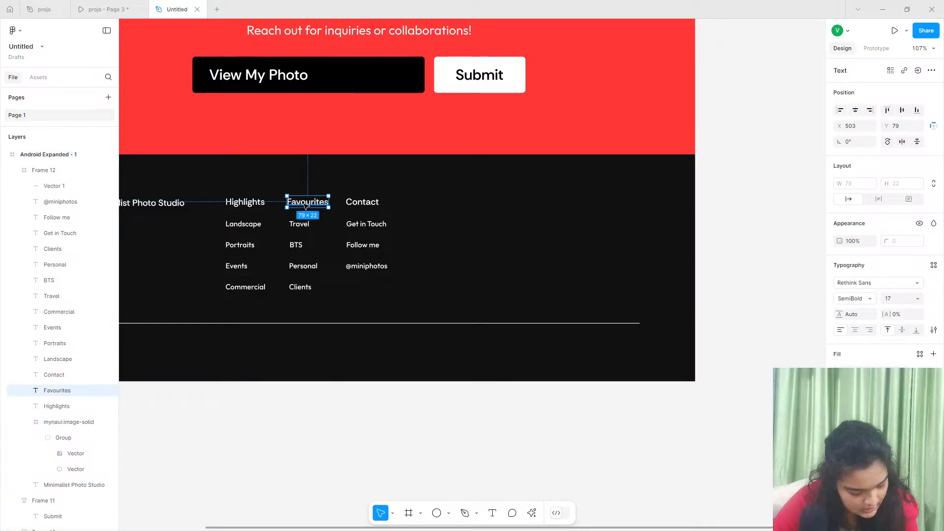
{"action": "left_click_drag", "start_coordinate": [305, 206], "coordinate": [505, 205]}
- Change the duplicated heading's text to "Subscribe to the Newsletter" and align it at X 865
{"action": "double_click", "coordinate": [505, 205]}
{"action": "type", "text": "Sub"}
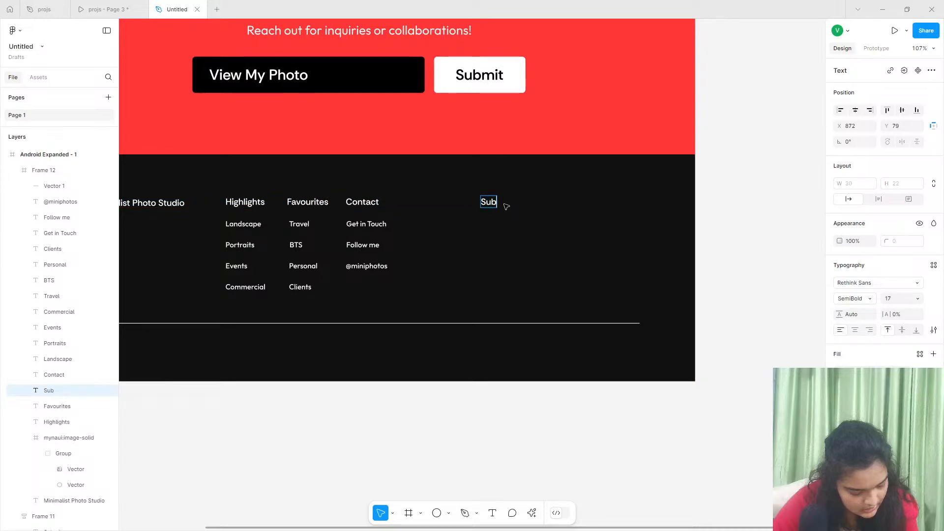
{"action": "type", "text": "sribe to the New"}
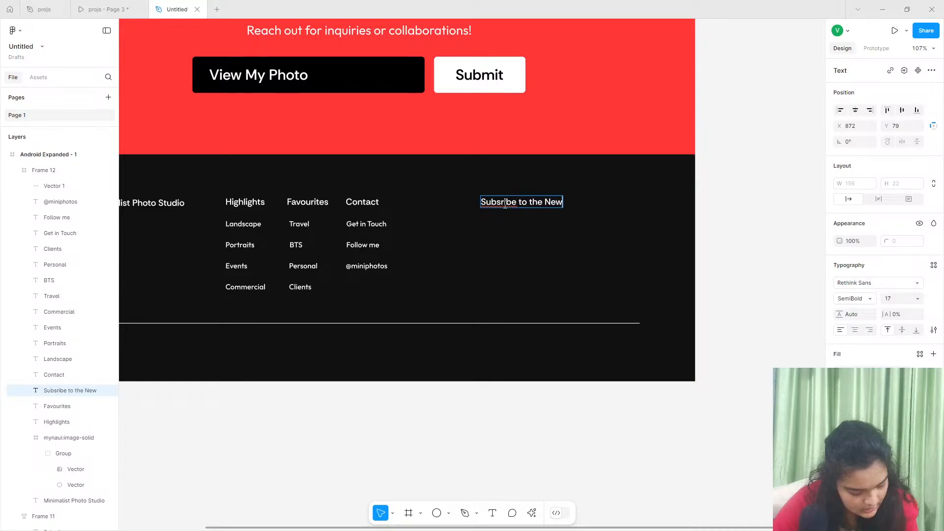
{"action": "type", "text": "sletter"}
{"action": "left_click", "coordinate": [507, 203]}
{"action": "type", "text": "c"}
{"action": "key", "text": "Escape"}
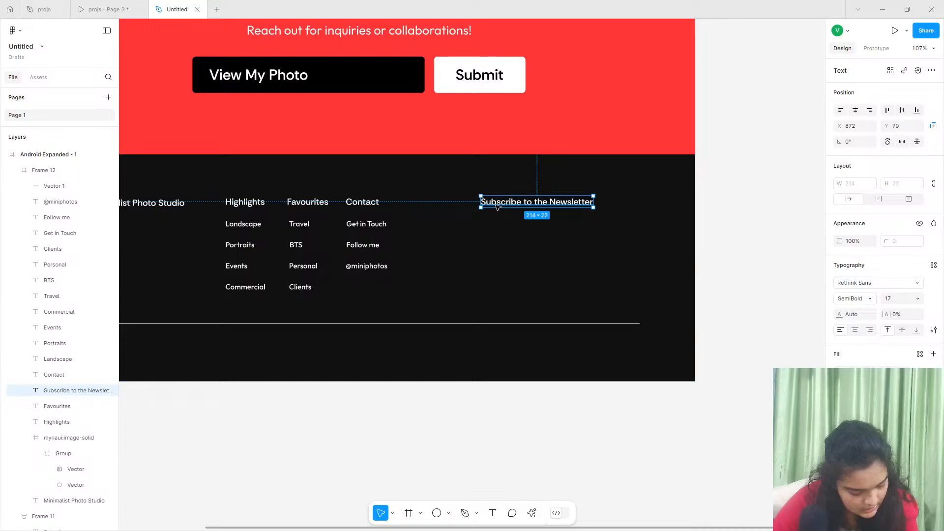
{"action": "left_click_drag", "start_coordinate": [496, 209], "coordinate": [497, 207]}
{"action": "left_click_drag", "start_coordinate": [407, 205], "coordinate": [407, 206]}
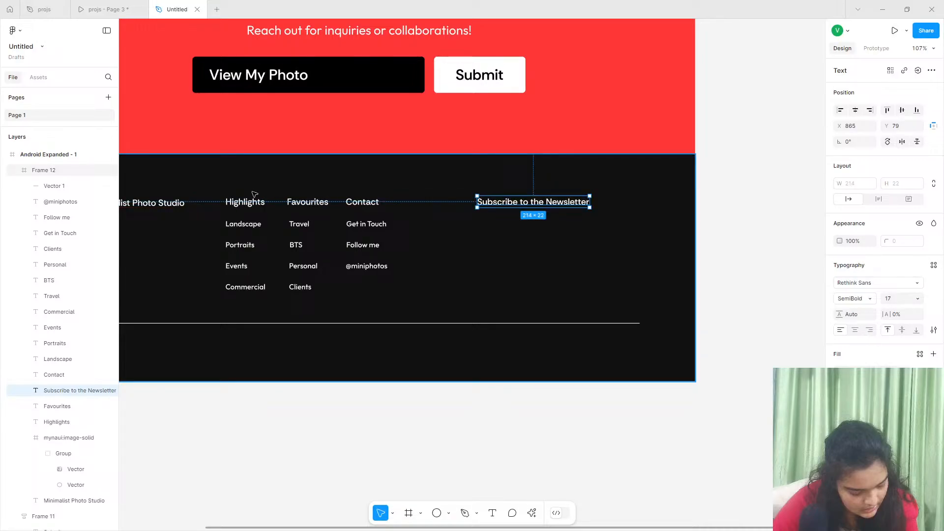
- Duplicate the Travel link text and place the copy directly below the newsletter heading at X 865, Y 119
{"action": "left_click", "coordinate": [103, 9]}
{"action": "left_click", "coordinate": [177, 9]}
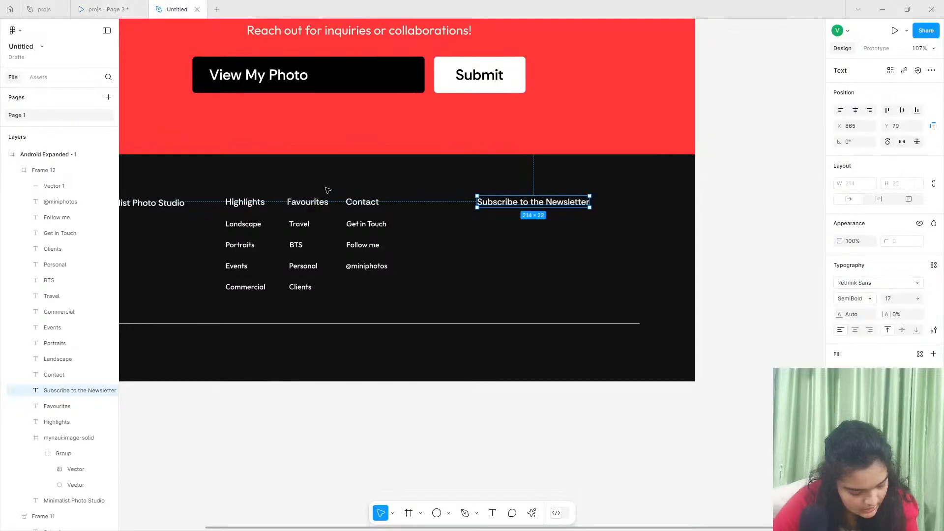
{"action": "left_click", "coordinate": [303, 226]}
{"action": "left_click", "coordinate": [415, 259]}
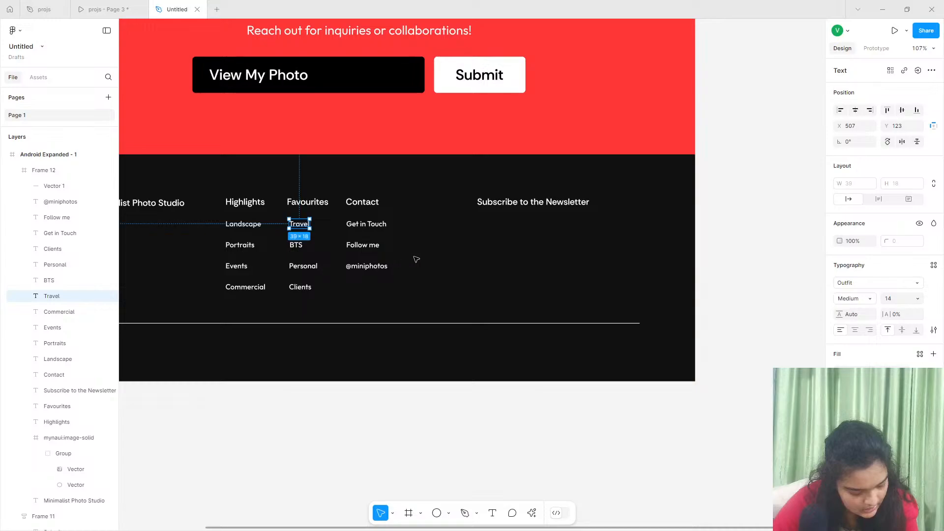
{"action": "left_click_drag", "start_coordinate": [300, 227], "coordinate": [488, 225]}
- Change the copied Travel text to the reference footer's line "Join my newsletter for updates and exclusive content."
{"action": "left_click", "coordinate": [108, 10]}
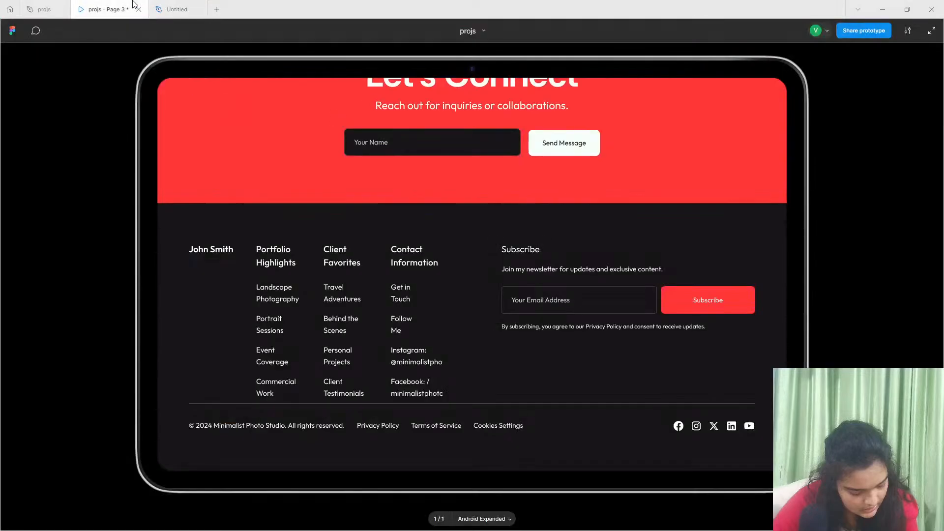
{"action": "left_click", "coordinate": [175, 9]}
{"action": "left_click", "coordinate": [79, 8]}
{"action": "left_click", "coordinate": [61, 4]}
{"action": "scroll", "coordinate": [273, 72], "scroll_direction": "up", "scroll_amount": 5}
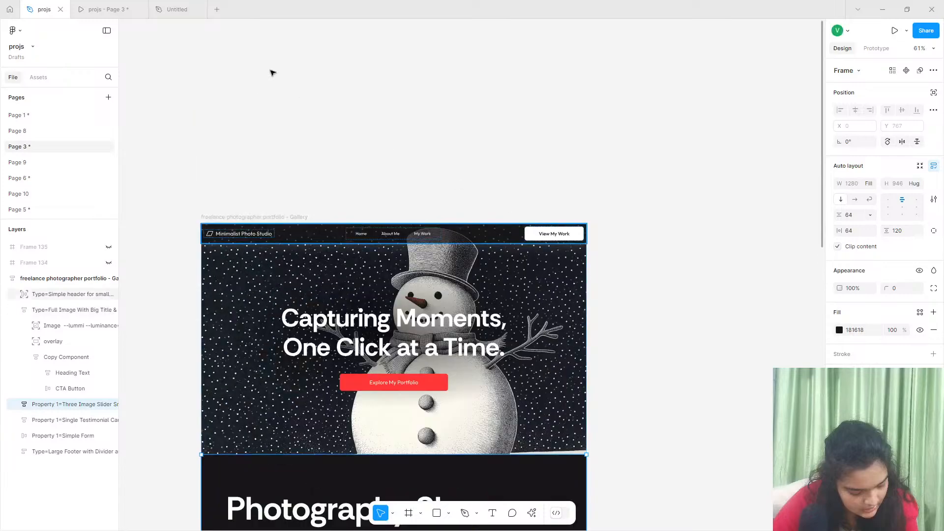
{"action": "left_click", "coordinate": [124, 9]}
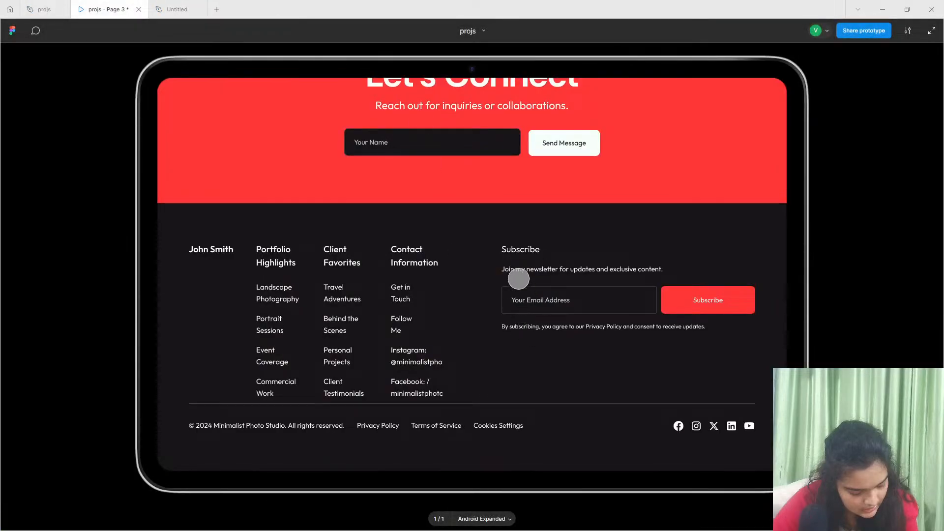
{"action": "left_click", "coordinate": [201, 4]}
{"action": "double_click", "coordinate": [486, 223]}
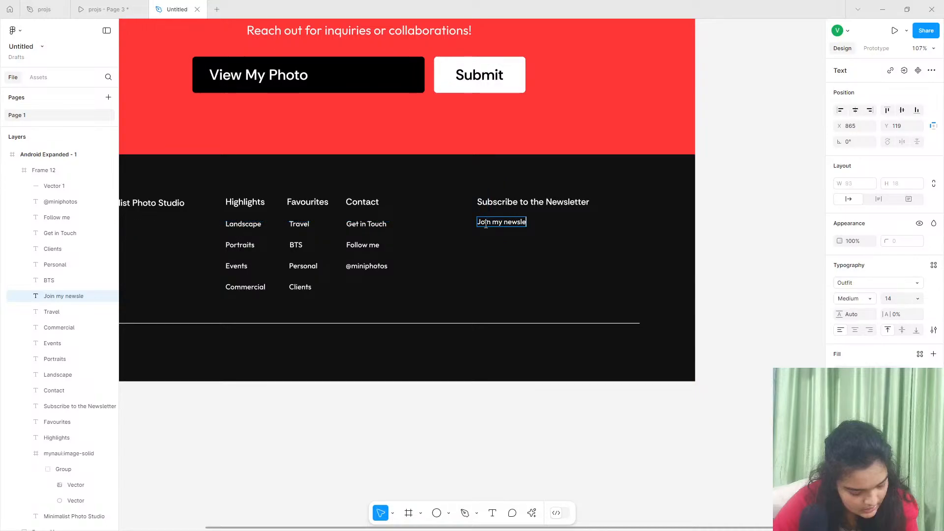
{"action": "type", "text": "Join my newsletter for updates and exclusive content."}
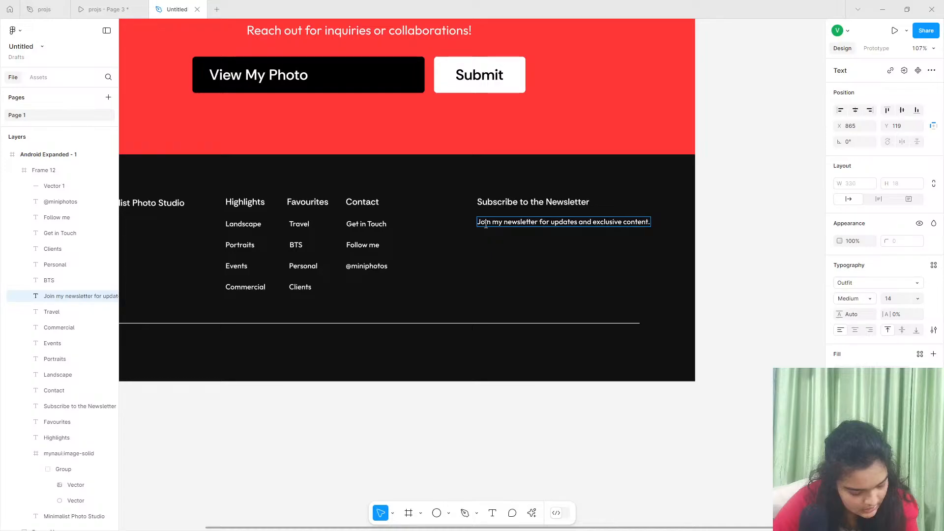
{"action": "key", "text": "Escape"}
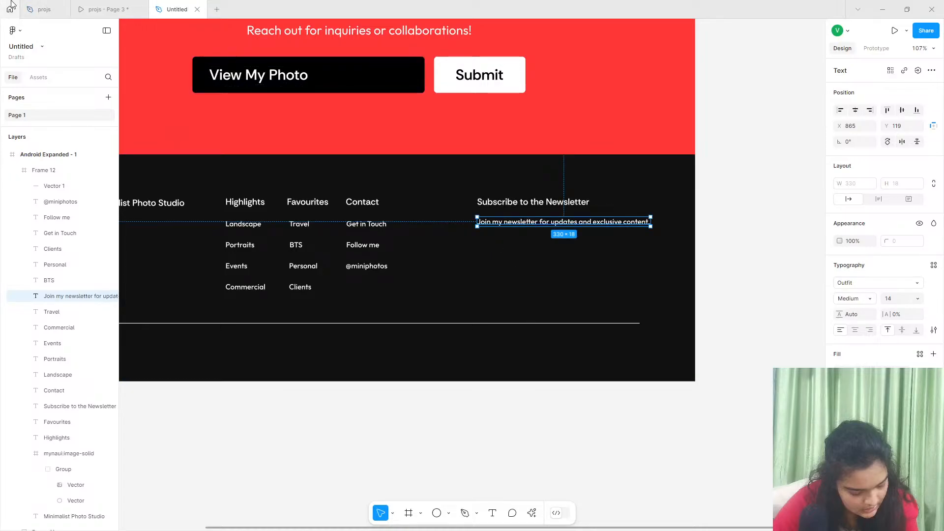
- Duplicate the View My Photo field and Submit button from the Let's Connect section and place the copies under the newsletter text
{"action": "left_click", "coordinate": [45, 10]}
{"action": "left_click", "coordinate": [106, 10]}
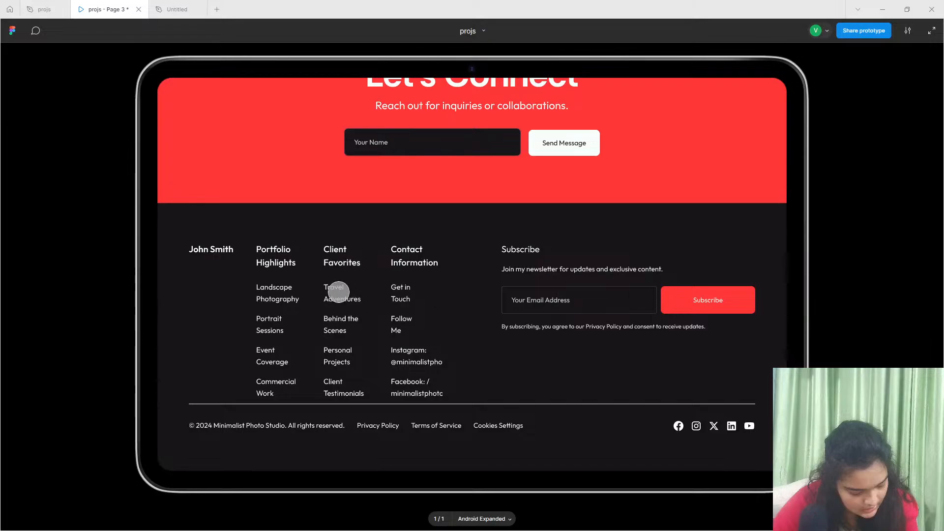
{"action": "left_click", "coordinate": [177, 9]}
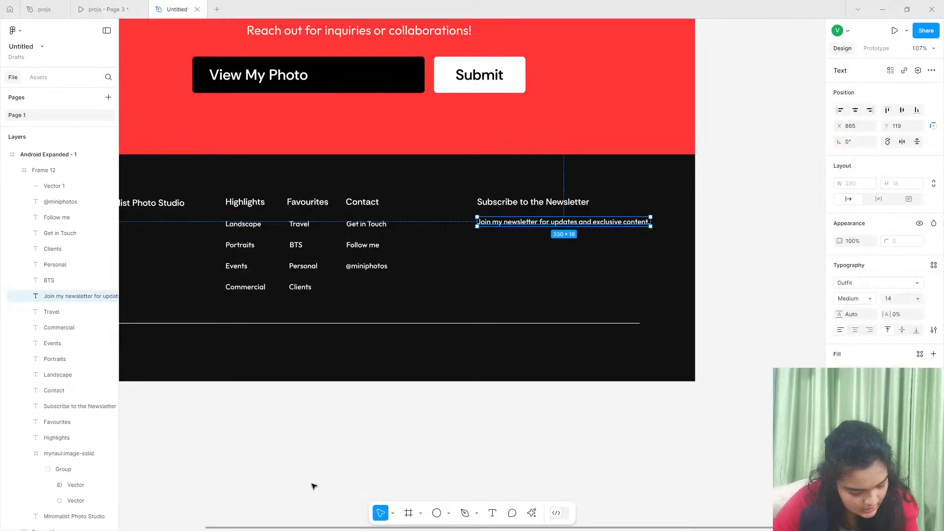
{"action": "left_click", "coordinate": [314, 78]}
{"action": "left_click", "coordinate": [441, 84], "text": "shift"}
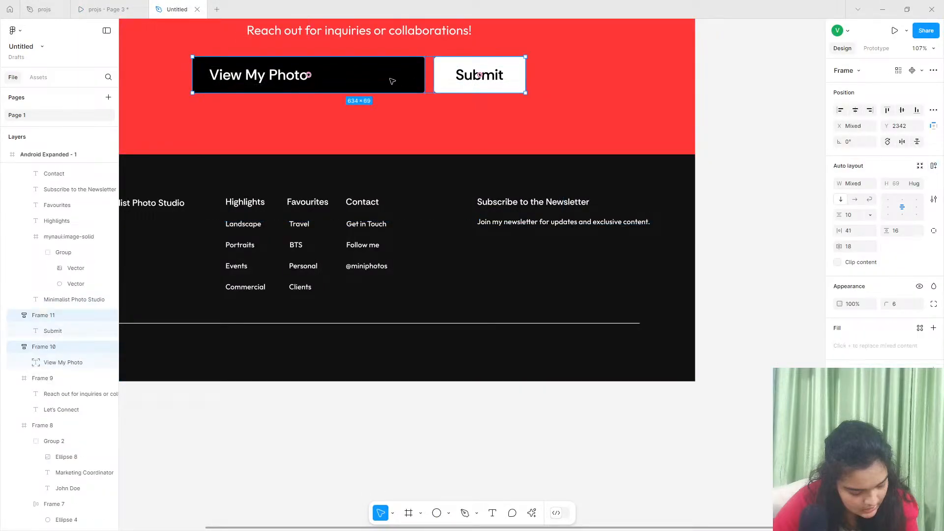
{"action": "scroll", "coordinate": [399, 123], "scroll_direction": "up", "scroll_amount": 1}
{"action": "key", "text": "ctrl+d"}
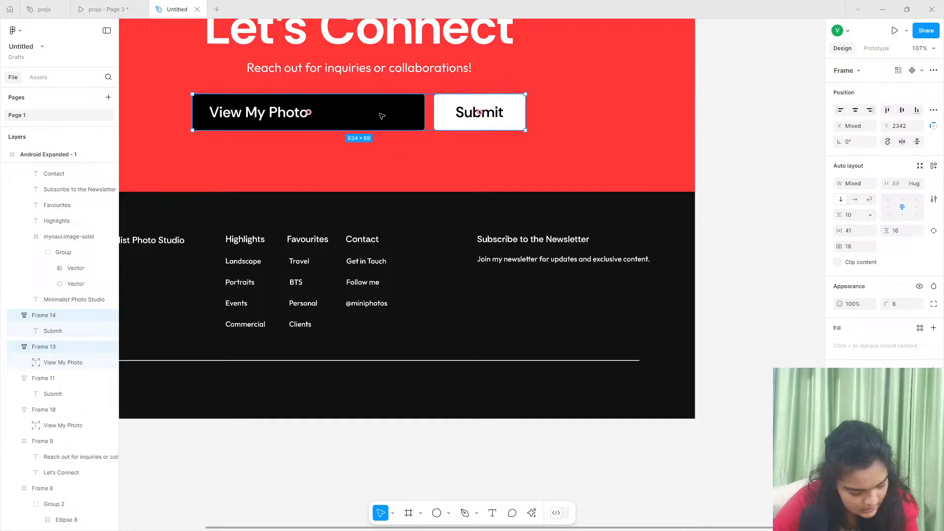
{"action": "left_click_drag", "start_coordinate": [381, 115], "coordinate": [600, 286]}
- Bring the copied field and button in front of the footer and scale them down to about 347 × 44 overall
{"action": "right_click", "coordinate": [561, 293]}
{"action": "left_click", "coordinate": [589, 265]}
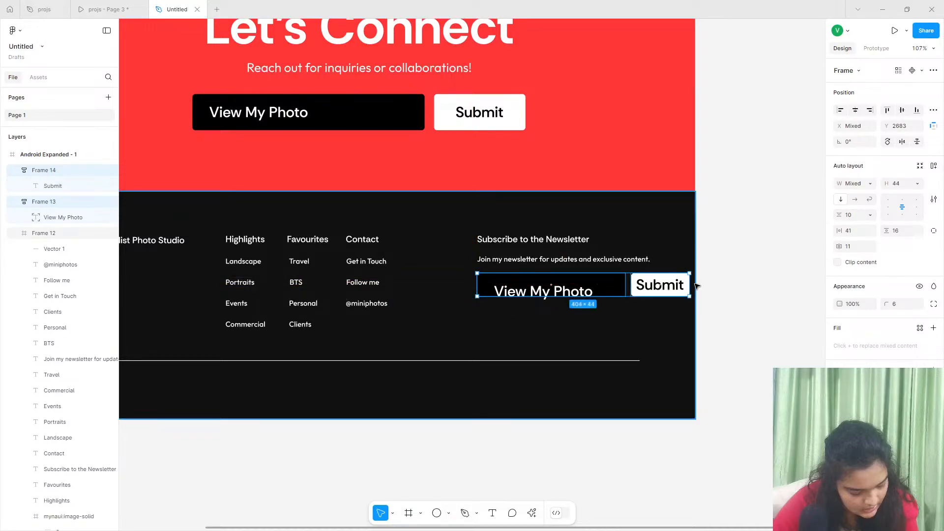
{"action": "left_click_drag", "start_coordinate": [689, 285], "coordinate": [660, 279]}
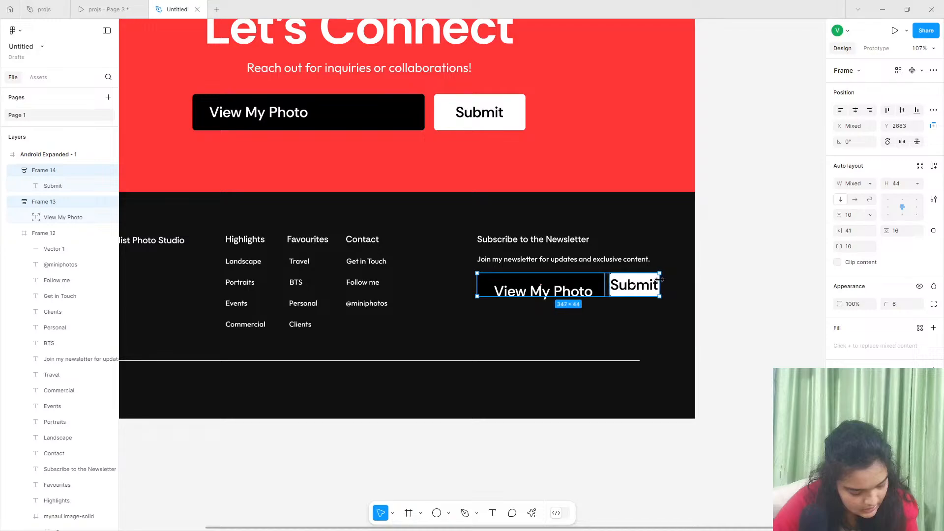
- Set the font size of the View My Photo text in the newsletter field to 14
{"action": "left_click", "coordinate": [555, 290]}
{"action": "left_click", "coordinate": [556, 291]}
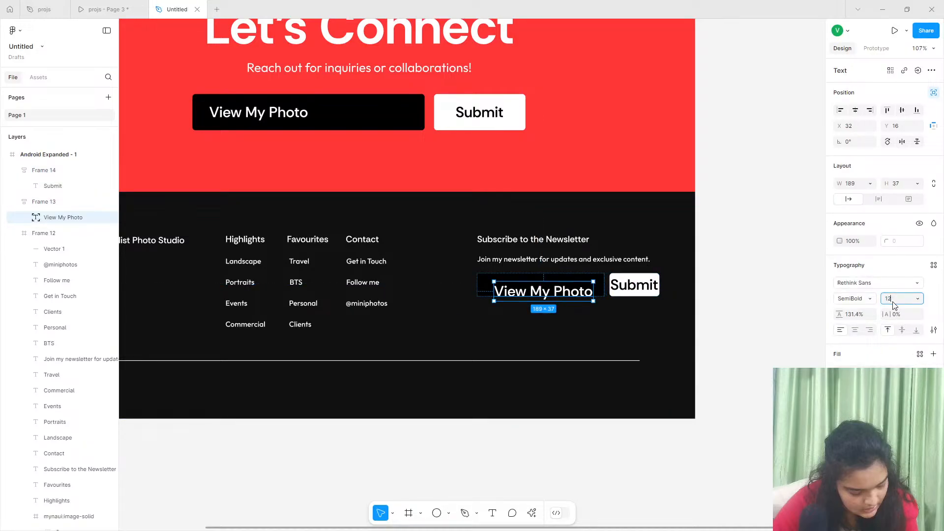
{"action": "key", "text": "Return"}
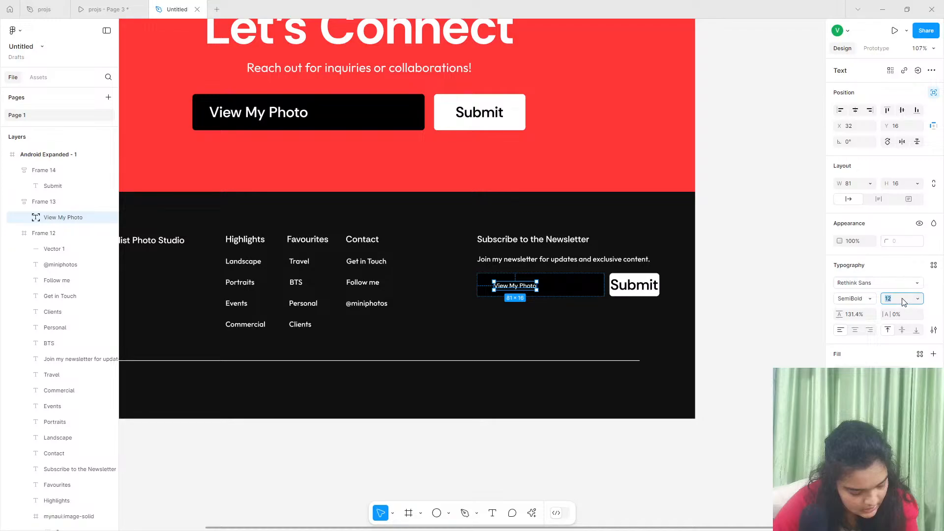
{"action": "key", "text": "Return"}
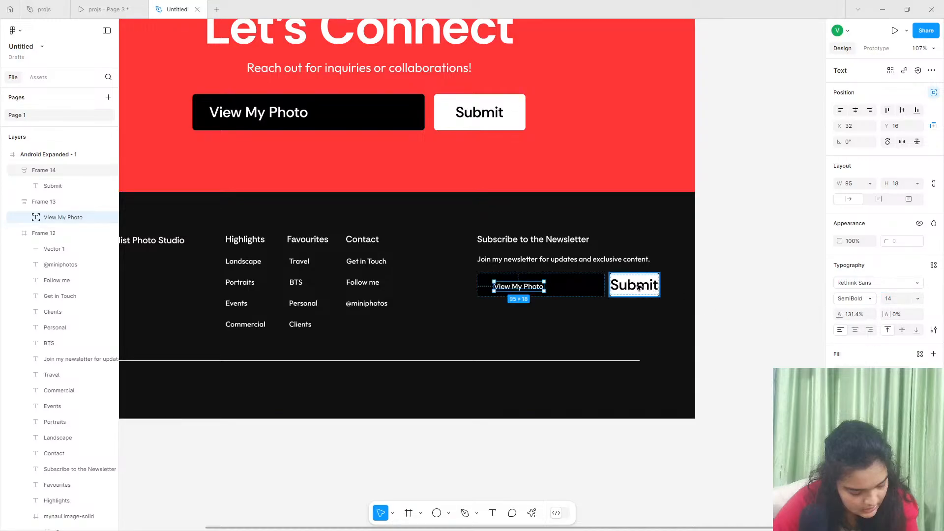
- Set the font size of the newsletter form's Submit text to 14
{"action": "left_click", "coordinate": [638, 287]}
{"action": "left_click", "coordinate": [898, 300]}
{"action": "type", "text": "1"}
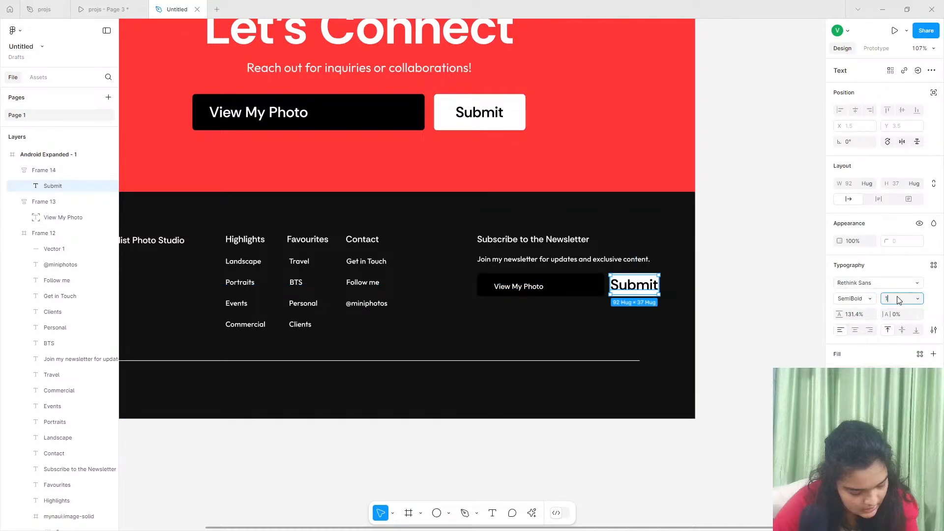
{"action": "type", "text": "4"}
{"action": "key", "text": "Return"}
- Centre the View My Photo text within the newsletter field and set it to ignore auto layout
{"action": "left_click", "coordinate": [531, 289]}
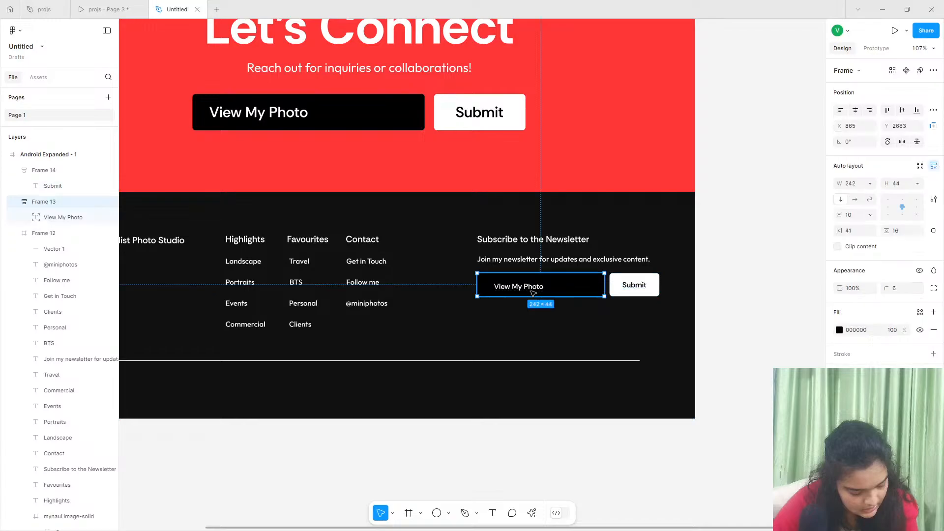
{"action": "scroll", "coordinate": [485, 287], "scroll_direction": "up", "scroll_amount": 5}
{"action": "left_click", "coordinate": [485, 287]}
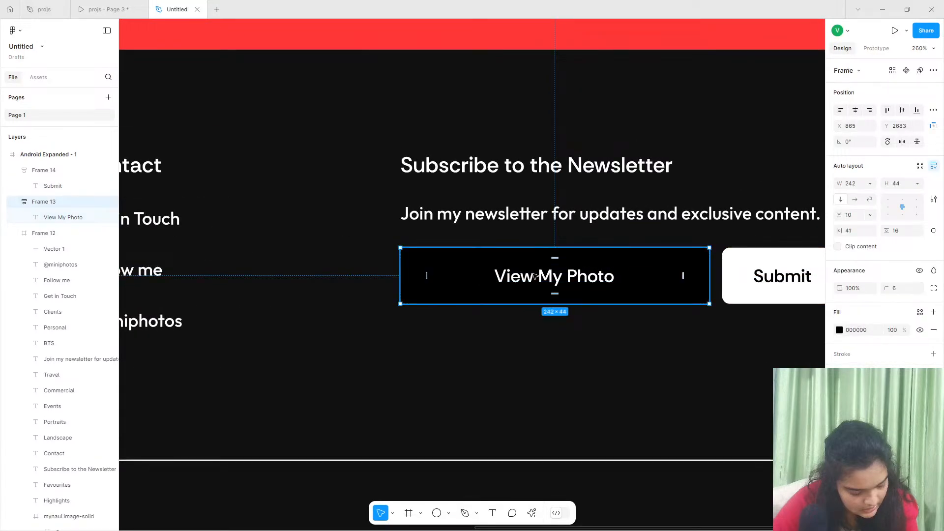
{"action": "double_click", "coordinate": [531, 278]}
{"action": "left_click", "coordinate": [934, 92]}
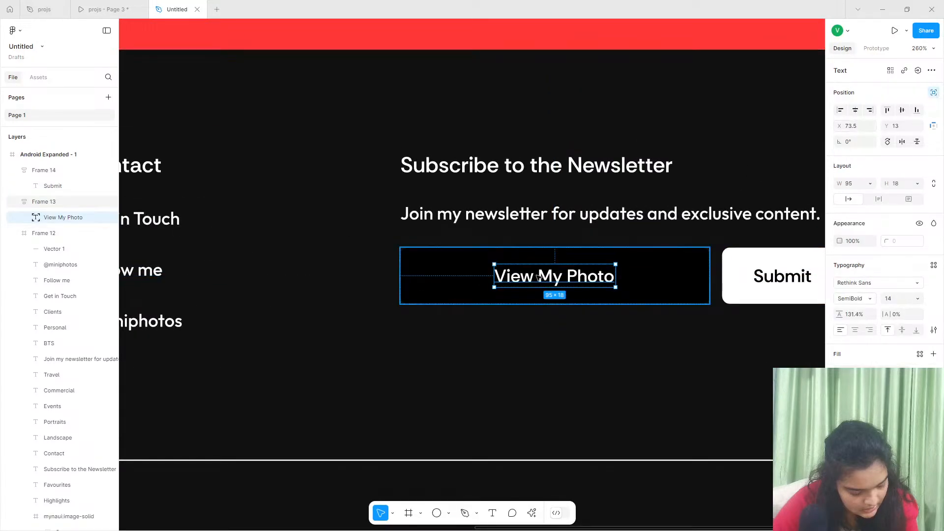
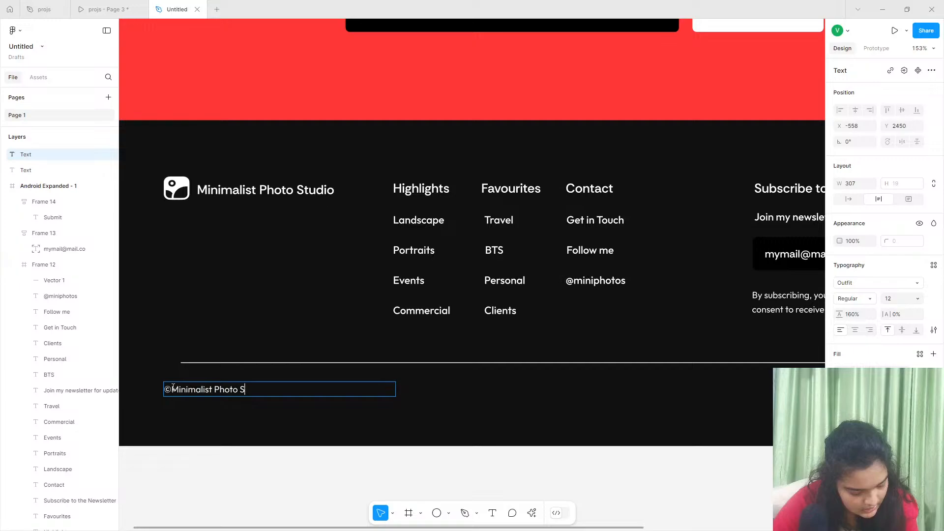
- Complete the footer's copyright line so it reads "©Minimalist Photo Studio . All Rights Reserved 2024"
{"action": "type", "text": "tudio . All RIghts Reserves"}
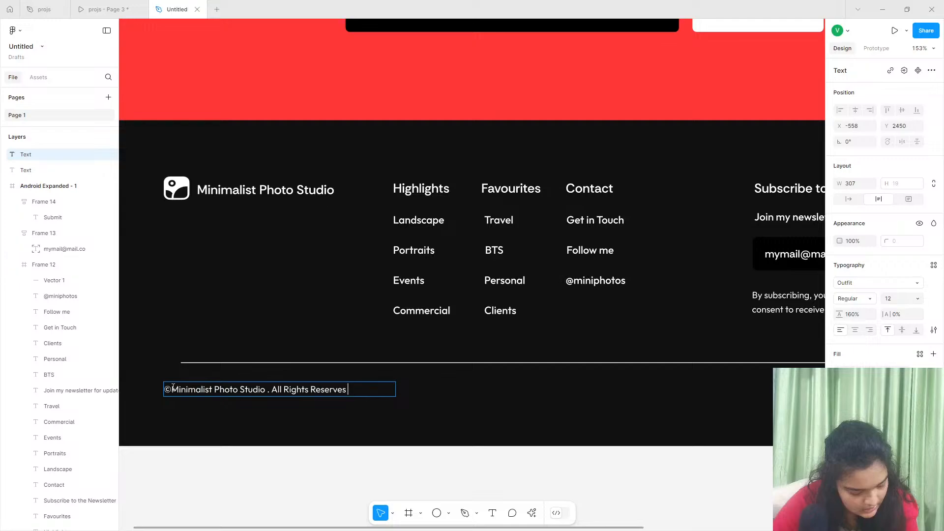
{"action": "type", "text": "d"}
{"action": "key", "text": "BackSpace"}
{"action": "key", "text": "BackSpace"}
{"action": "type", "text": "d 2024"}
{"action": "key", "text": "Escape"}
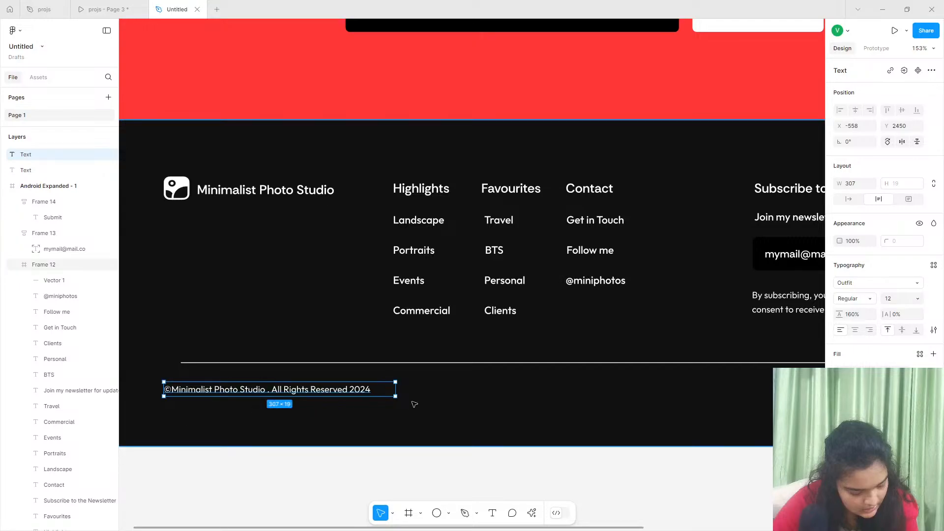
- Duplicate the copyright line beside itself, change the copy's text to Terms and make it auto width
{"action": "left_click_drag", "start_coordinate": [325, 392], "coordinate": [562, 391]}
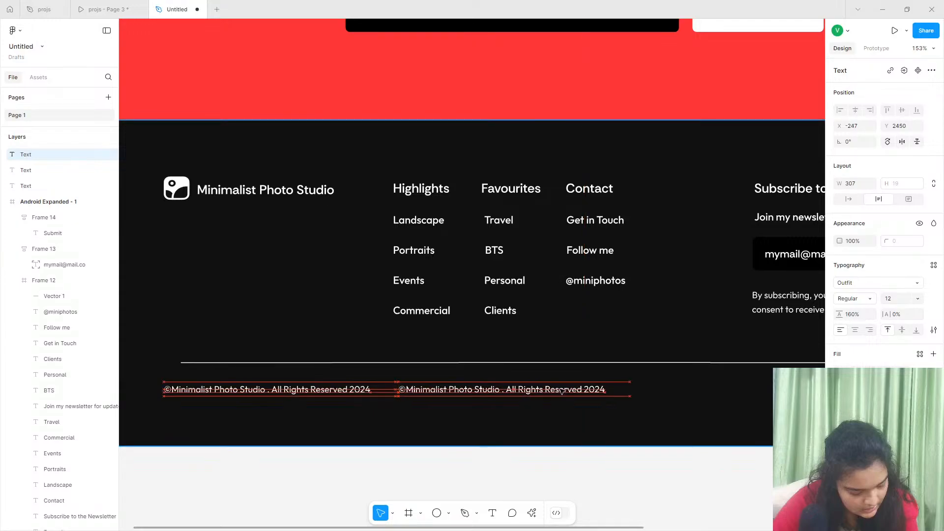
{"action": "double_click", "coordinate": [562, 390]}
{"action": "type", "text": "Ters"}
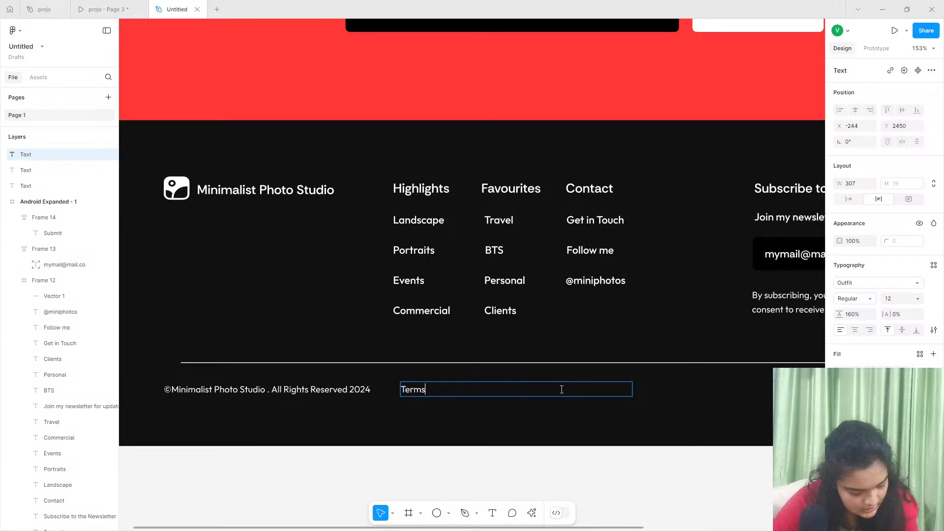
{"action": "key", "text": "Escape"}
{"action": "left_click", "coordinate": [849, 198]}
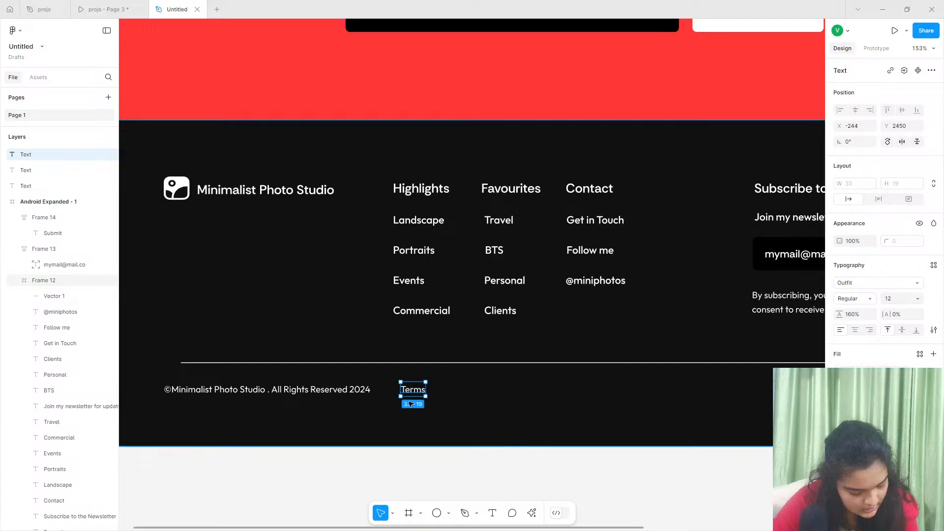
- Duplicate the Terms text beside it, change the copy to Privacy and move Terms slightly closer to Privacy
{"action": "left_click_drag", "start_coordinate": [406, 390], "coordinate": [445, 389]}
{"action": "double_click", "coordinate": [445, 388]}
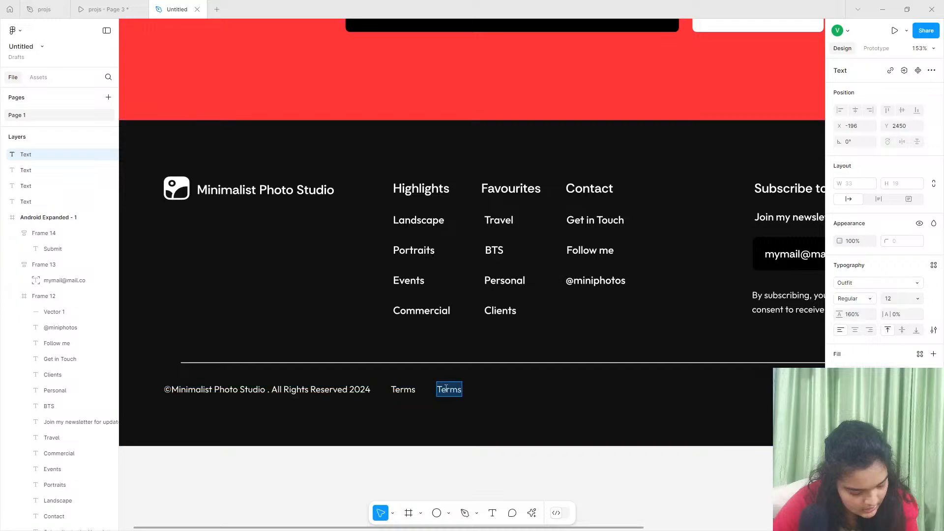
{"action": "type", "text": "Privacy"}
{"action": "key", "text": "Escape"}
{"action": "left_click", "coordinate": [406, 391]}
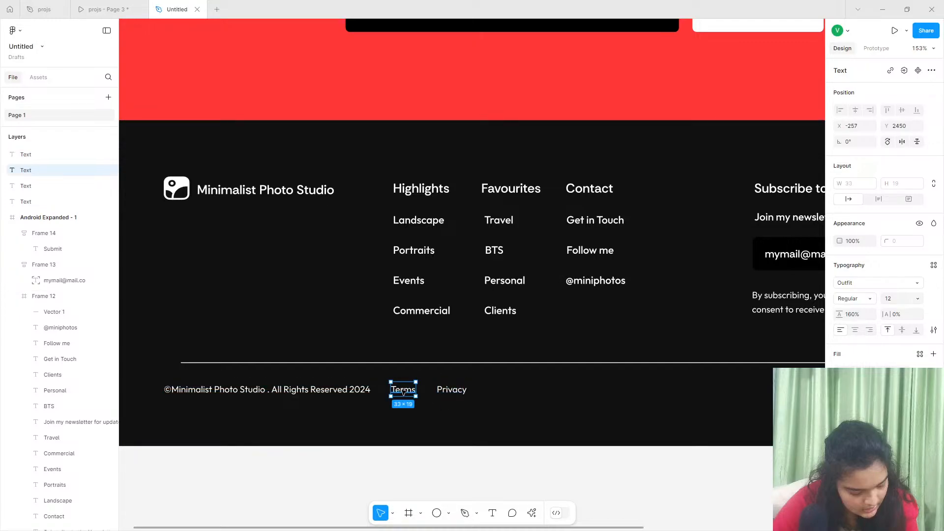
- Duplicate the Privacy text beside it and change the copy's text to Legal
{"action": "left_click", "coordinate": [448, 391]}
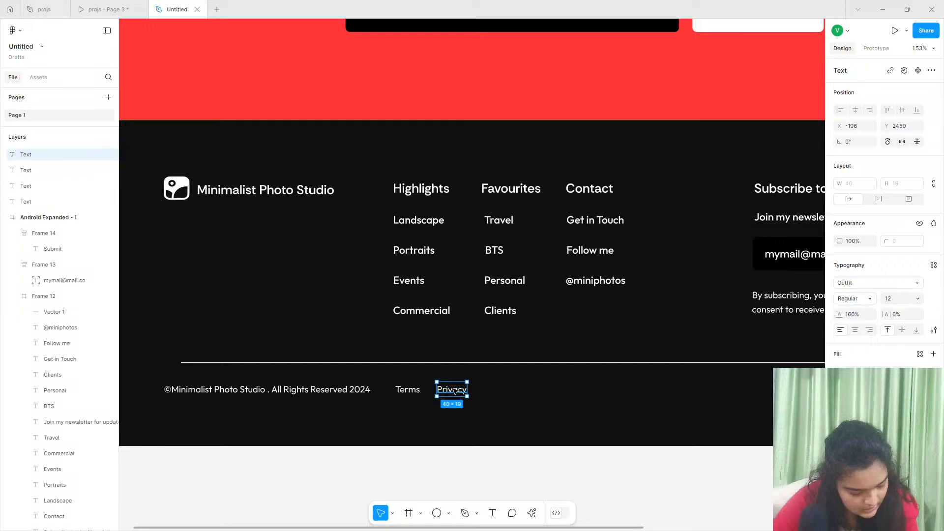
{"action": "left_click_drag", "start_coordinate": [454, 391], "coordinate": [502, 391]}
{"action": "double_click", "coordinate": [502, 390]}
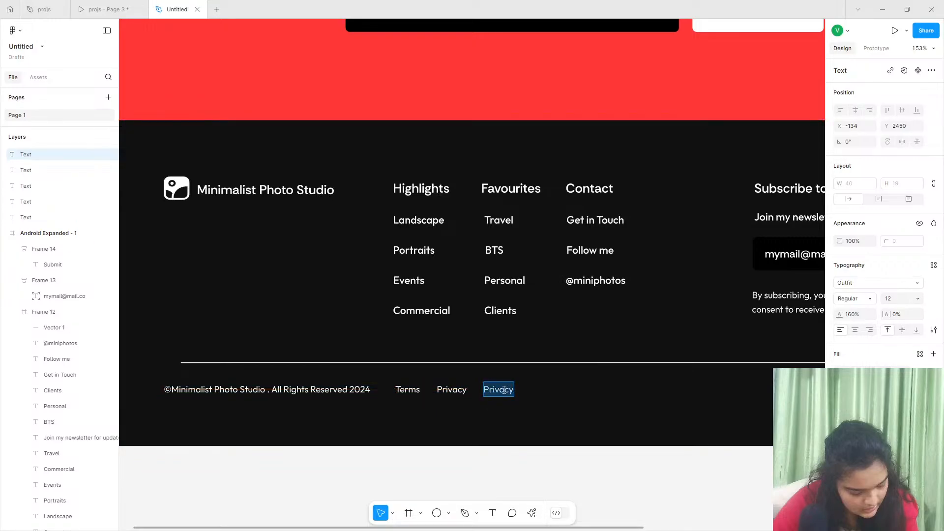
{"action": "type", "text": "Legal"}
{"action": "scroll", "coordinate": [506, 413], "scroll_direction": "right", "scroll_amount": 4}
{"action": "key", "text": "Escape"}
{"action": "scroll", "coordinate": [498, 432], "scroll_direction": "right", "scroll_amount": 4}
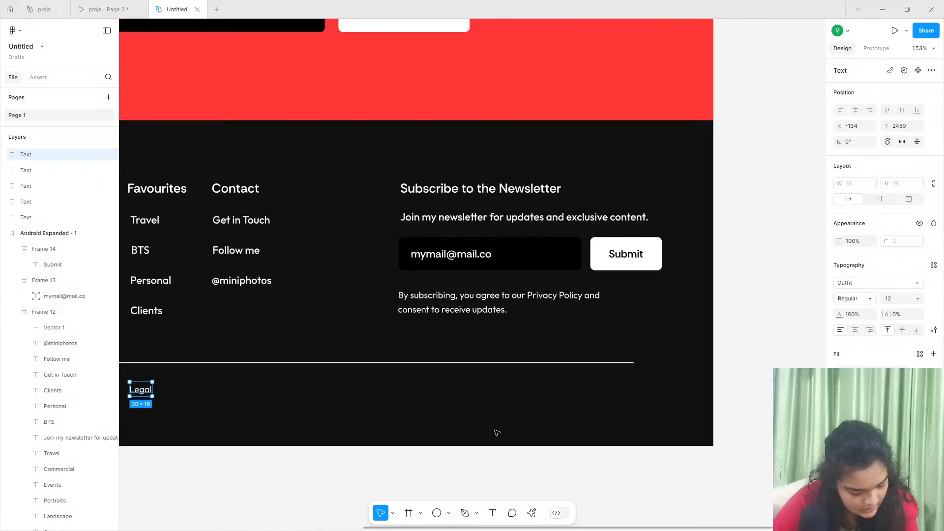
- Launch the Iconify plugin
{"action": "scroll", "coordinate": [497, 433], "scroll_direction": "down", "scroll_amount": 1}
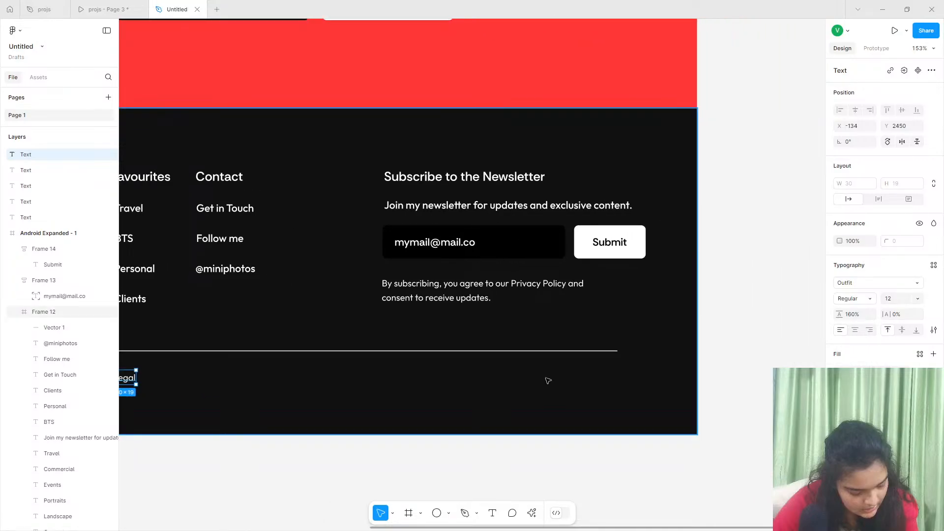
{"action": "left_click", "coordinate": [533, 513]}
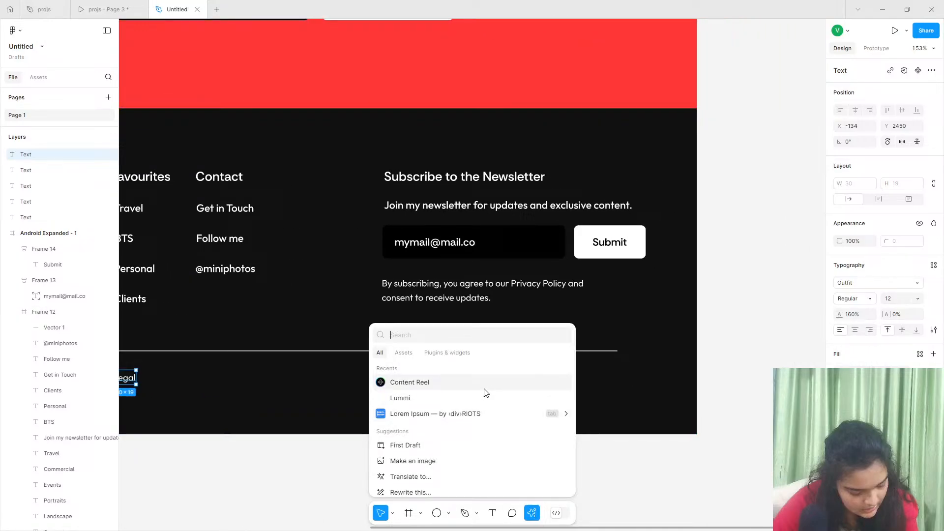
{"action": "left_click", "coordinate": [411, 353]}
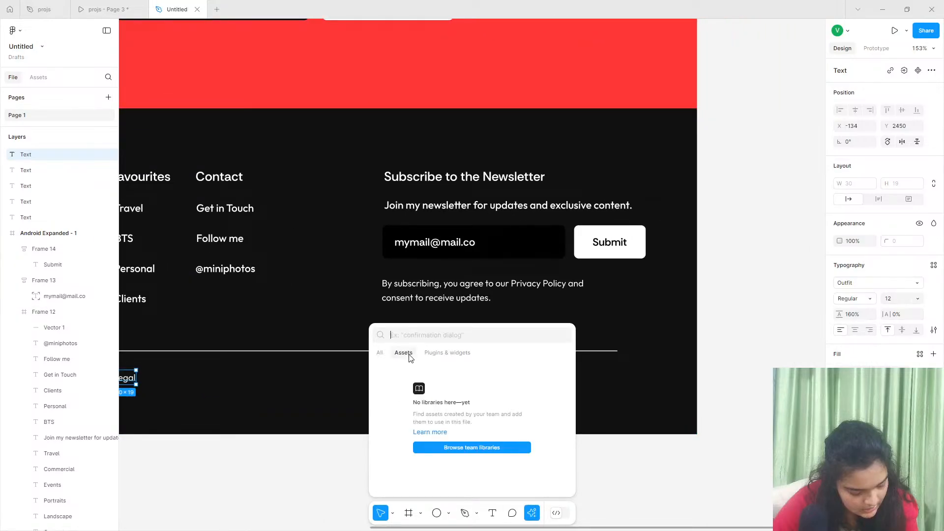
{"action": "left_click", "coordinate": [446, 352]}
{"action": "left_click", "coordinate": [397, 419]}
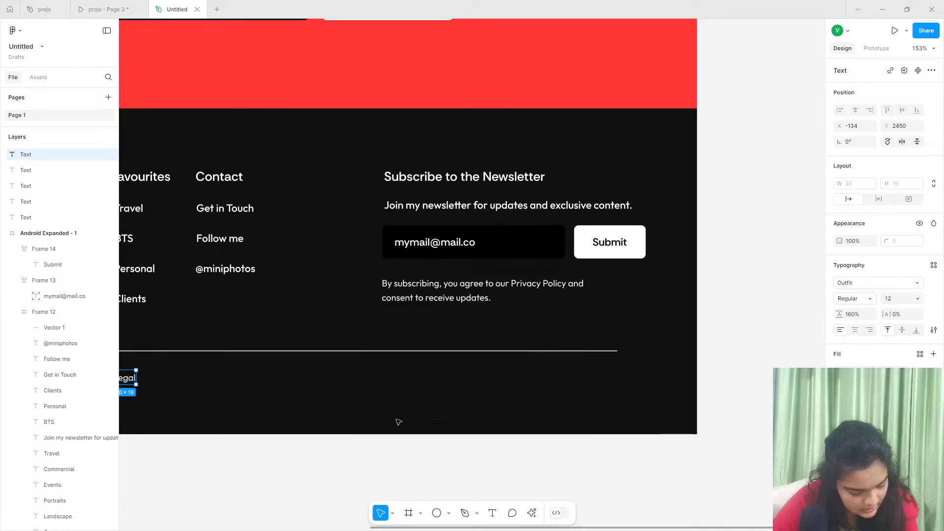
- Search Iconify for instagram and import the filled Instagram icon as a frame at size 256 in black
{"action": "left_click", "coordinate": [180, 101]}
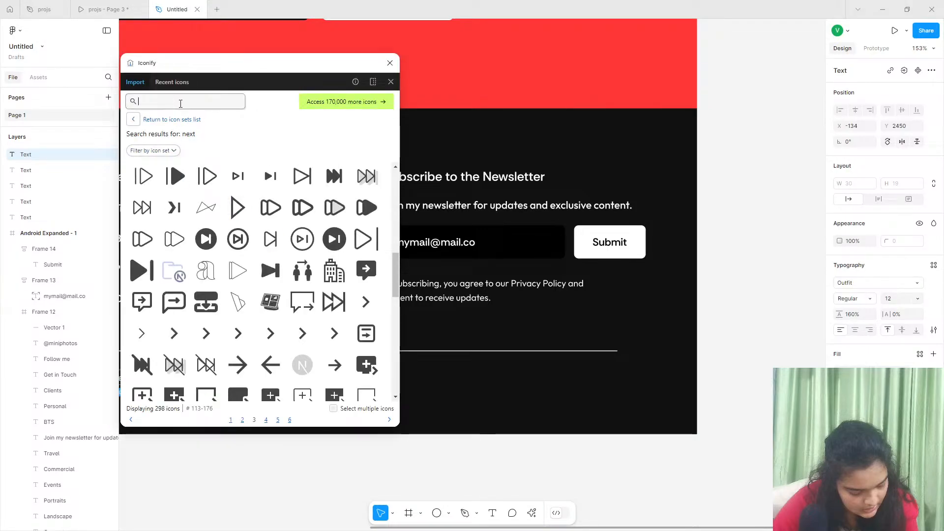
{"action": "type", "text": "instagra"}
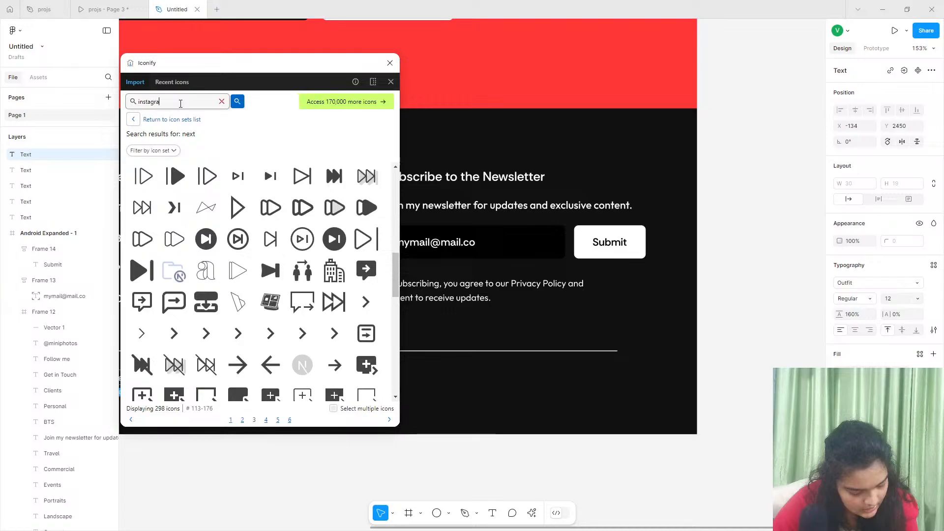
{"action": "type", "text": "m"}
{"action": "key", "text": "Return"}
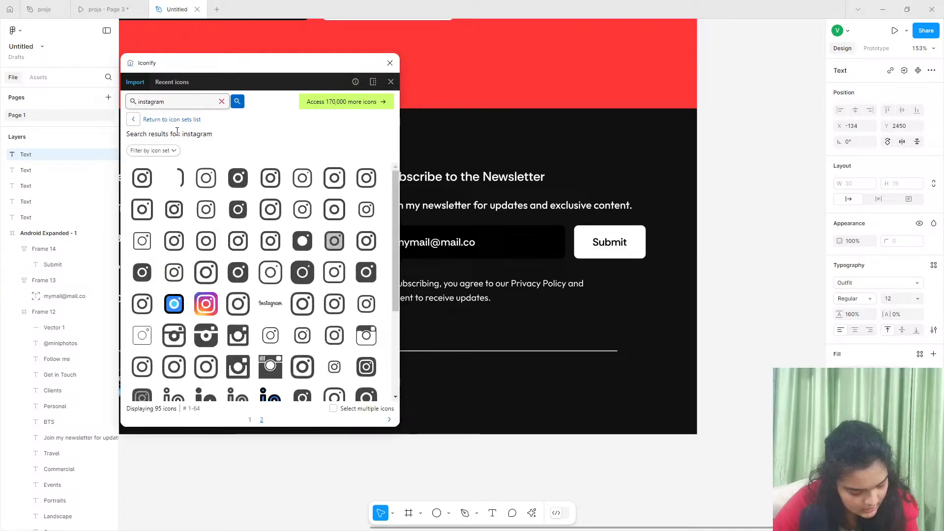
{"action": "left_click", "coordinate": [142, 178]}
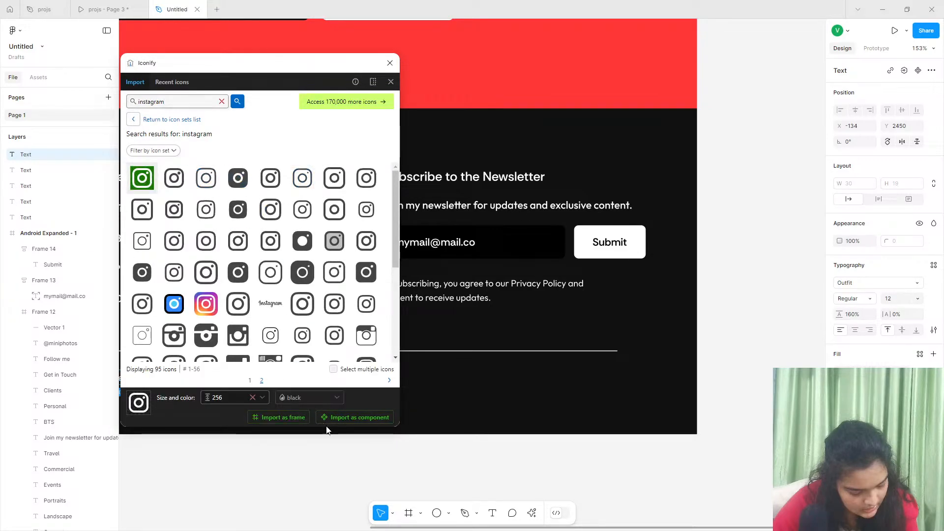
{"action": "left_click", "coordinate": [238, 178]}
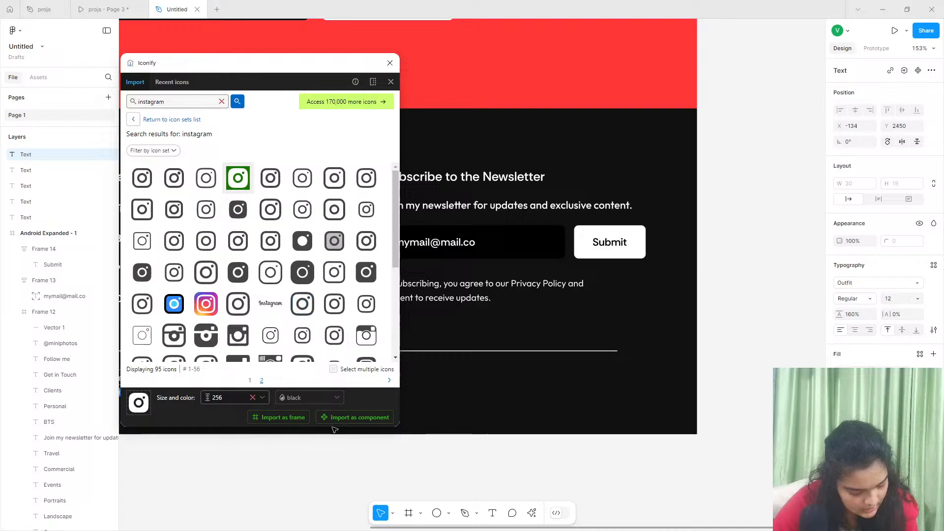
{"action": "left_click", "coordinate": [301, 417]}
- Try to search Iconify for x, and clear the search term
{"action": "double_click", "coordinate": [170, 101]}
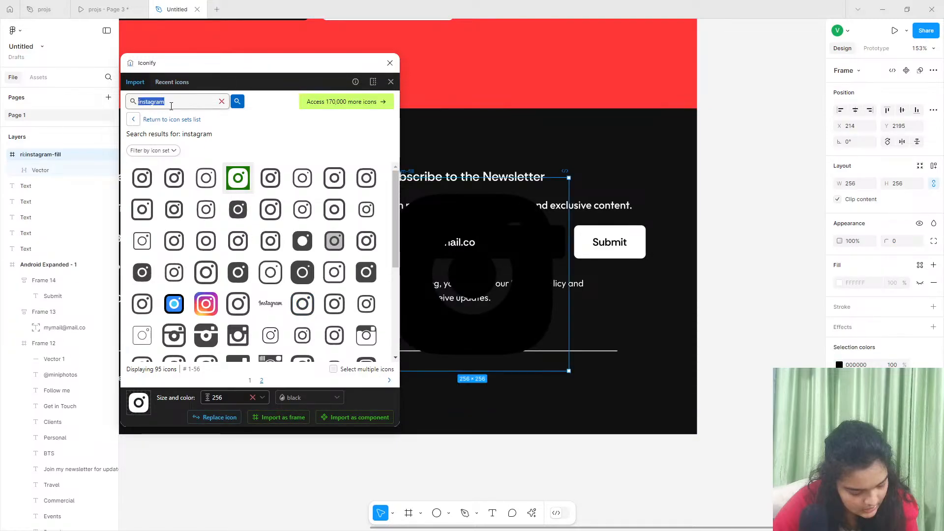
{"action": "type", "text": "t"}
{"action": "key", "text": "BackSpace"}
{"action": "type", "text": "x"}
{"action": "key", "text": "Return"}
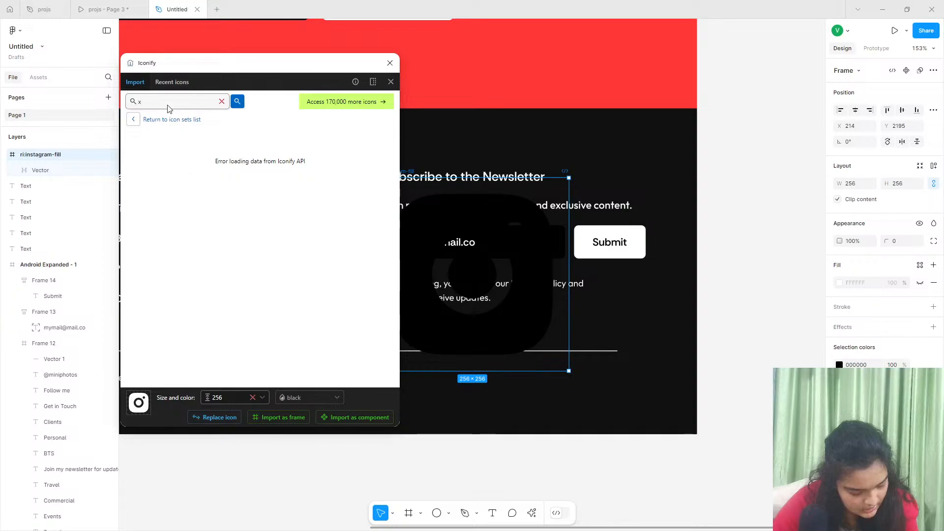
{"action": "double_click", "coordinate": [170, 105]}
{"action": "left_click", "coordinate": [222, 102]}
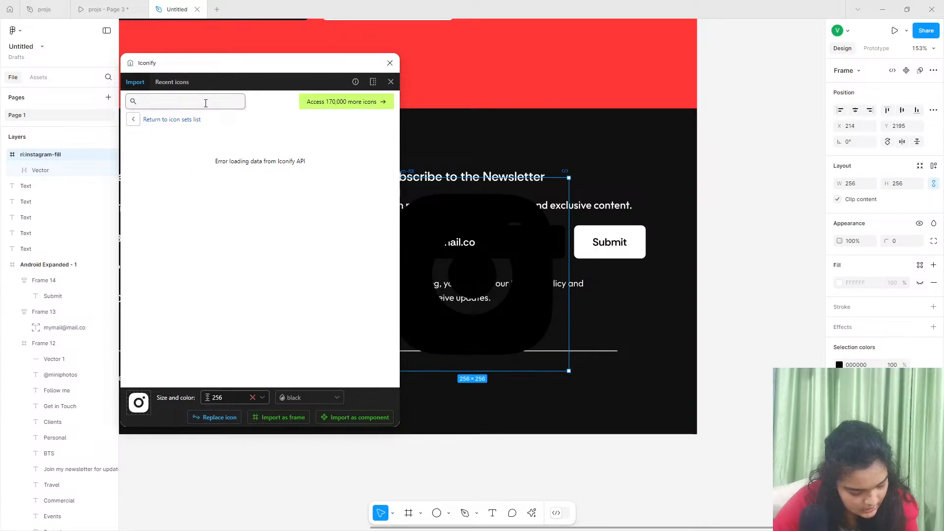
- Search Iconify for twitter and import the line-style X logo as a frame at size 256 in black
{"action": "type", "text": "twitt"}
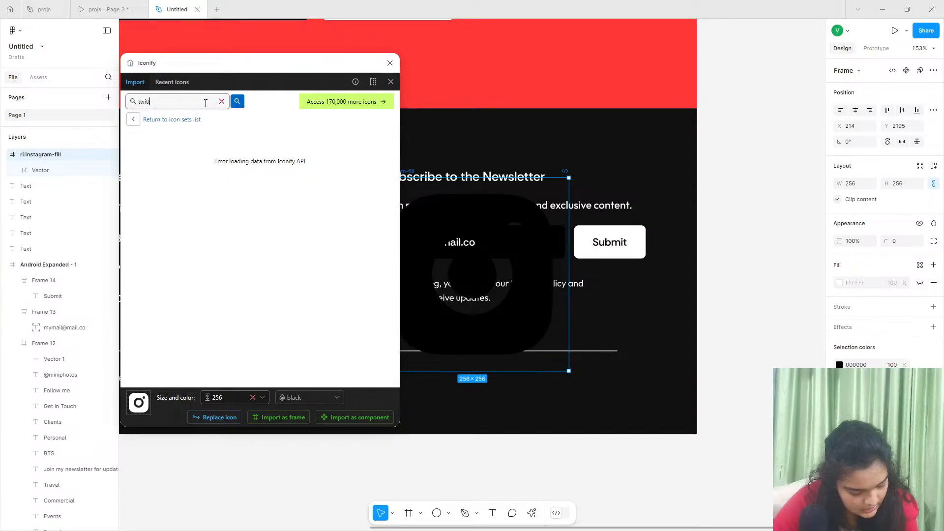
{"action": "type", "text": "er"}
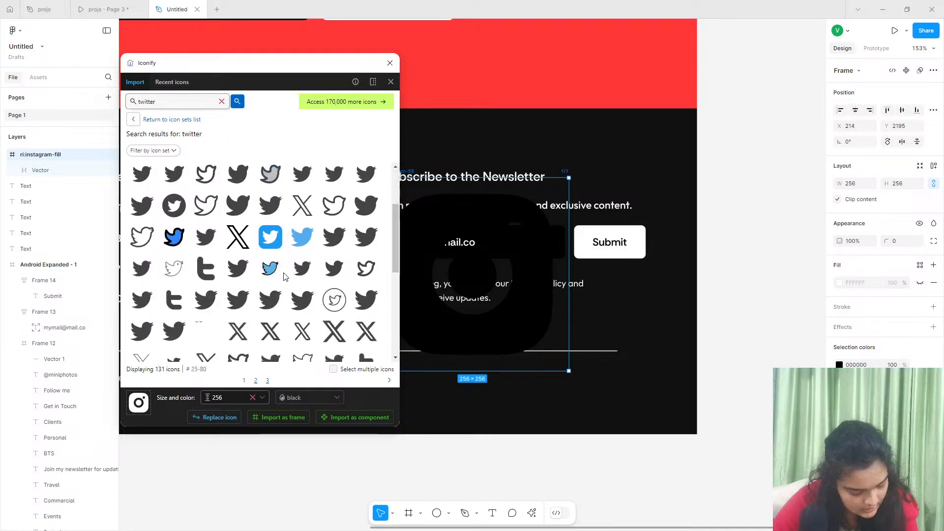
{"action": "left_click", "coordinate": [233, 243]}
{"action": "left_click", "coordinate": [270, 331]}
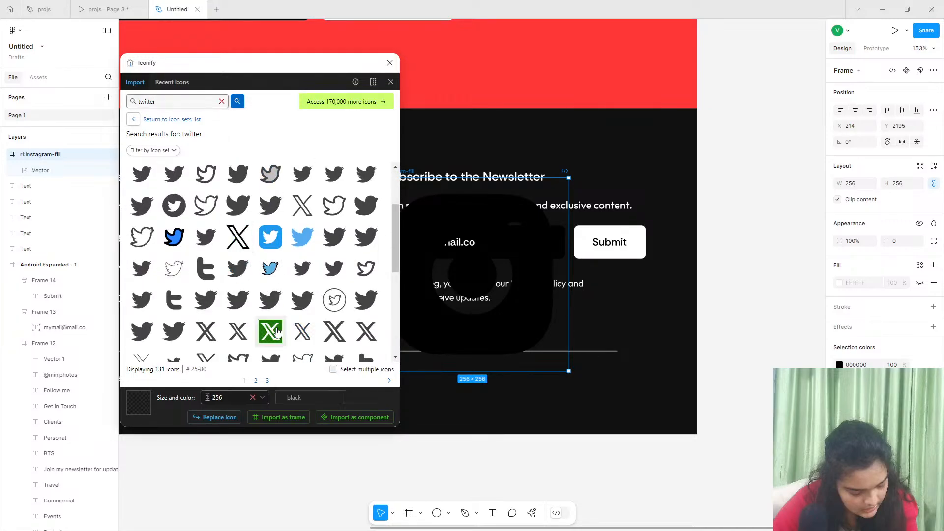
{"action": "scroll", "coordinate": [305, 348], "scroll_direction": "down", "scroll_amount": 1}
{"action": "scroll", "coordinate": [305, 348], "scroll_direction": "down", "scroll_amount": 1}
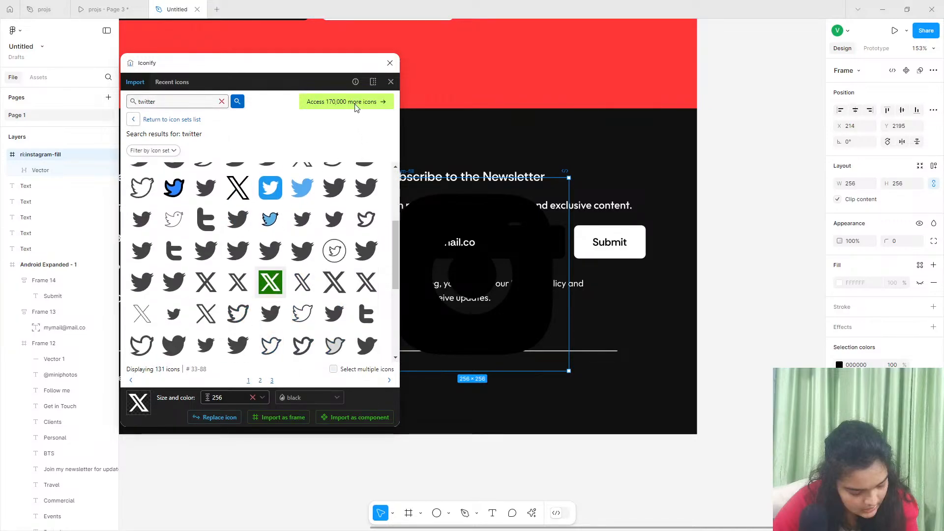
{"action": "scroll", "coordinate": [269, 197], "scroll_direction": "down", "scroll_amount": 3}
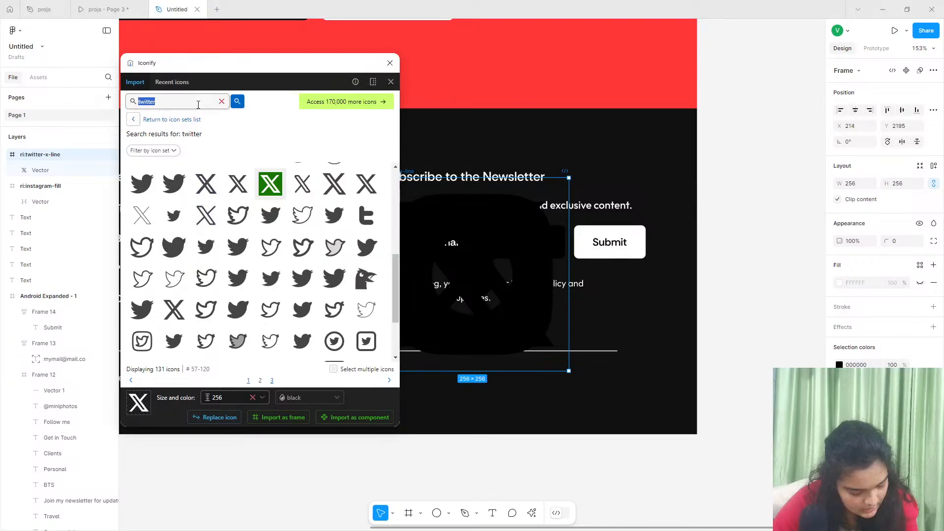
- Search Iconify for facebook and import the filled circular Facebook icon as a frame at size 256 in black
{"action": "type", "text": "aceb"}
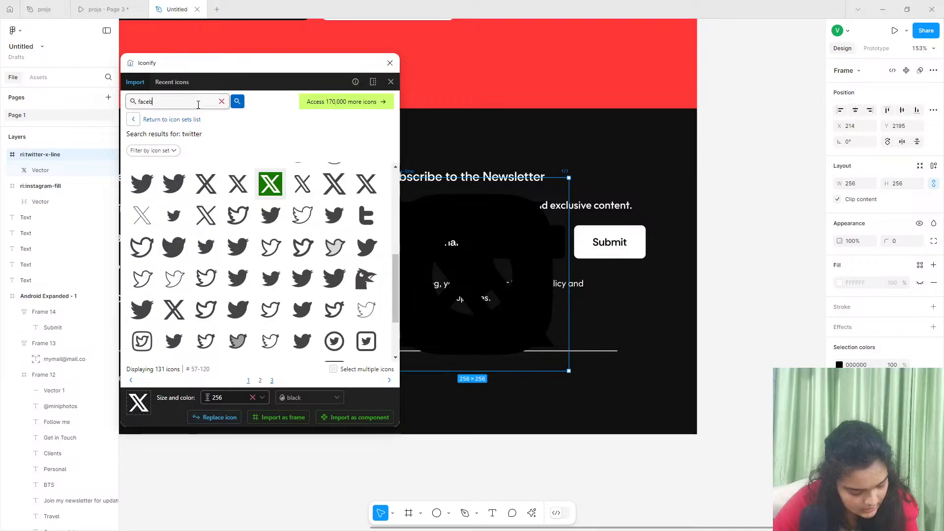
{"action": "type", "text": "ook"}
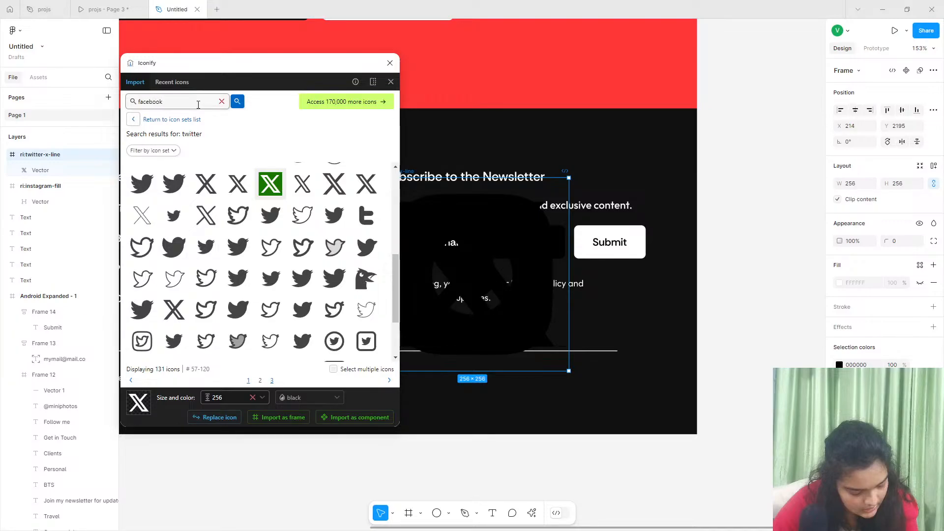
{"action": "key", "text": "Return"}
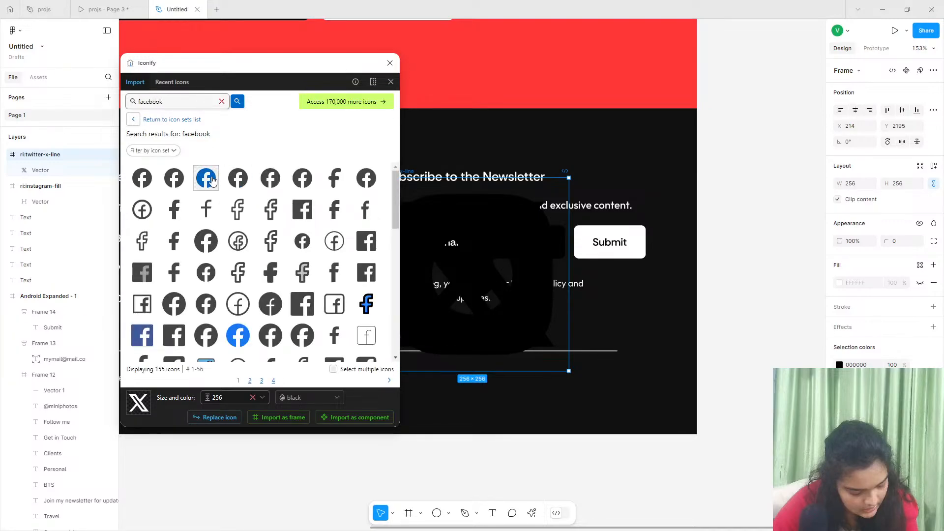
{"action": "left_click", "coordinate": [206, 241]}
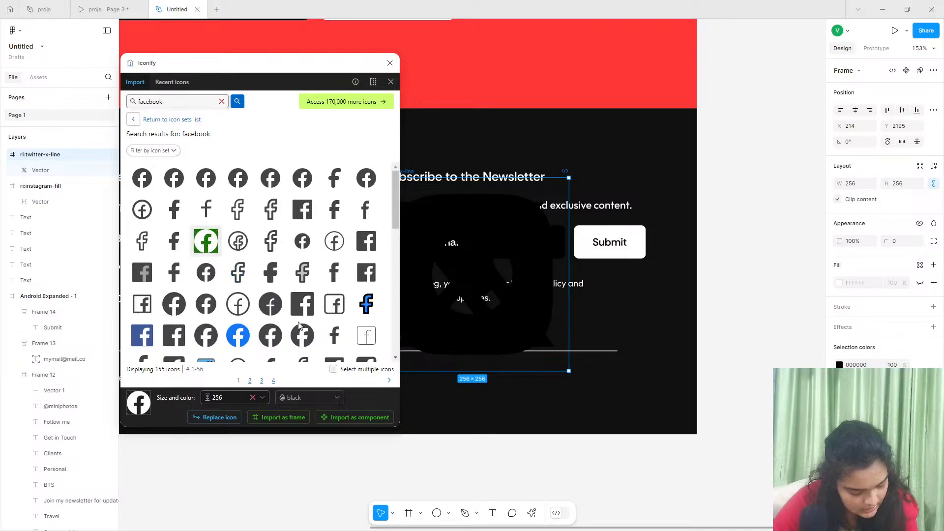
{"action": "left_click", "coordinate": [275, 417]}
- Search Iconify for youtube, import the filled YouTube icon as a frame at size 256 in black, and close the plugin
{"action": "double_click", "coordinate": [198, 102]}
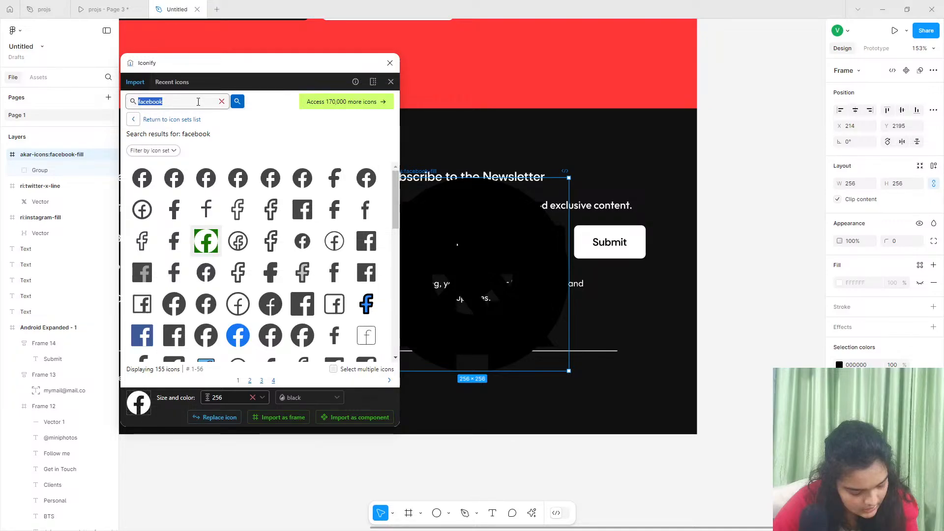
{"action": "type", "text": "tube"}
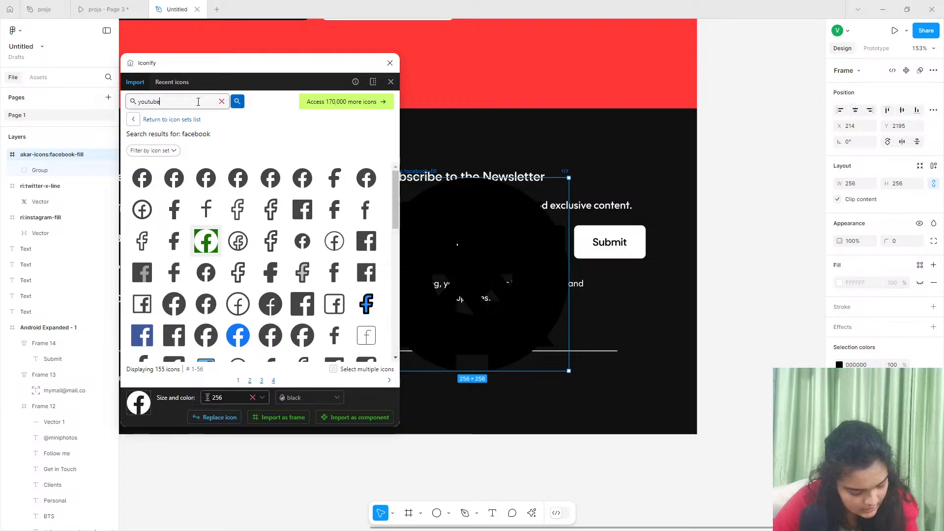
{"action": "key", "text": "Return"}
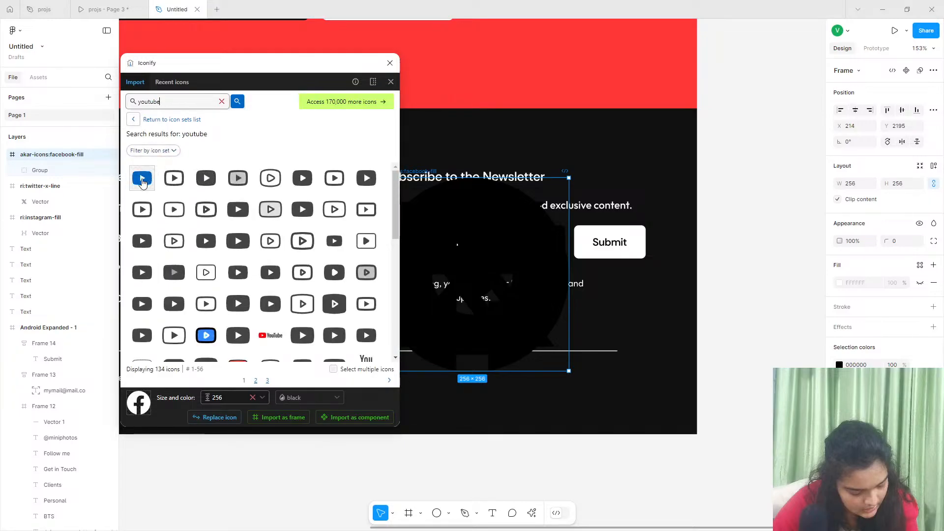
{"action": "left_click", "coordinate": [142, 178]}
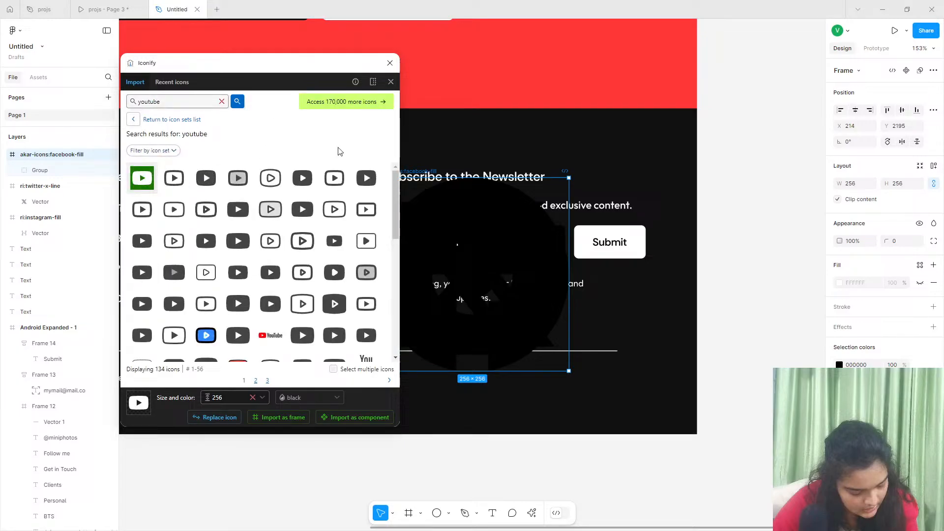
{"action": "left_click", "coordinate": [275, 417]}
{"action": "left_click", "coordinate": [390, 66]}
- Move the YouTube icon off the icon stack and recolor all four social icons to white FFFFFF
{"action": "left_click_drag", "start_coordinate": [529, 313], "coordinate": [771, 325]}
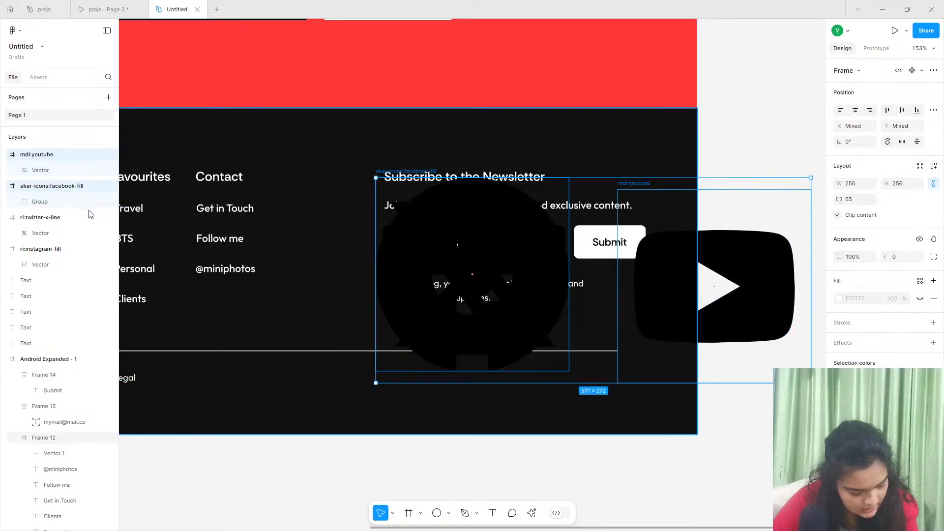
{"action": "left_click", "coordinate": [58, 223]}
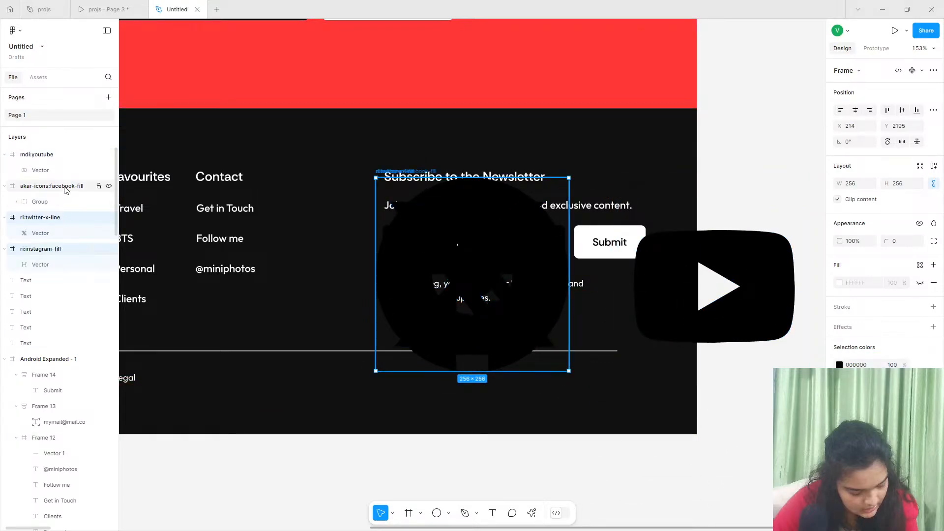
{"action": "left_click", "coordinate": [69, 156], "text": "shift"}
{"action": "left_click", "coordinate": [839, 365]}
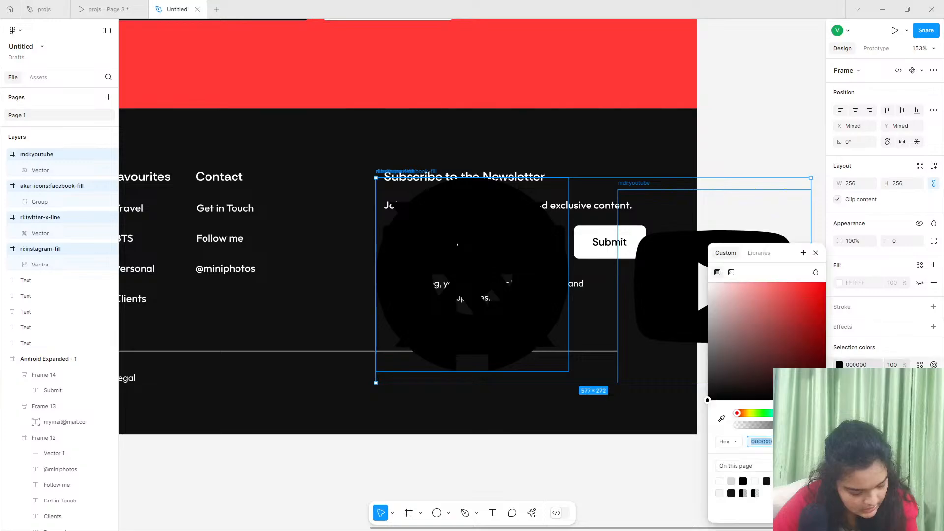
{"action": "left_click_drag", "start_coordinate": [788, 347], "coordinate": [445, 129]}
- Wrap the four social icons in an auto layout frame with horizontal flow
{"action": "left_click", "coordinate": [934, 166]}
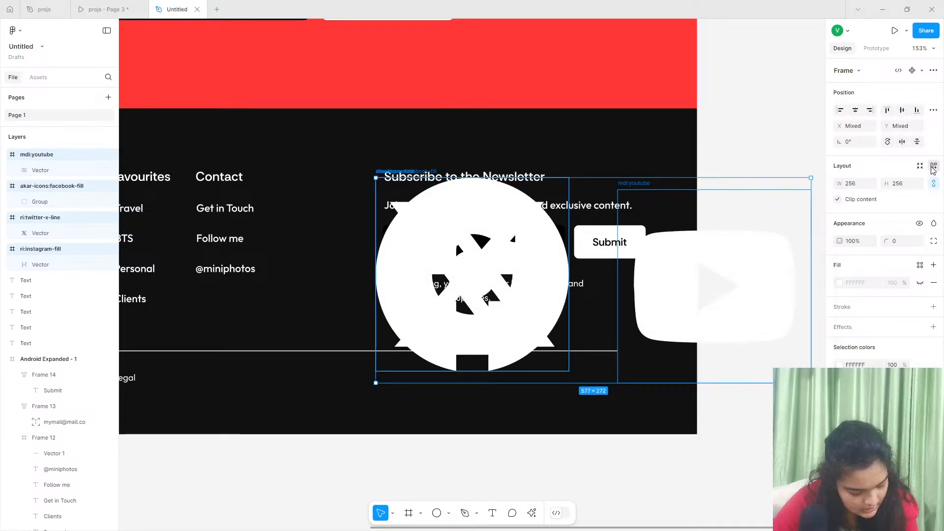
{"action": "left_click", "coordinate": [934, 166]}
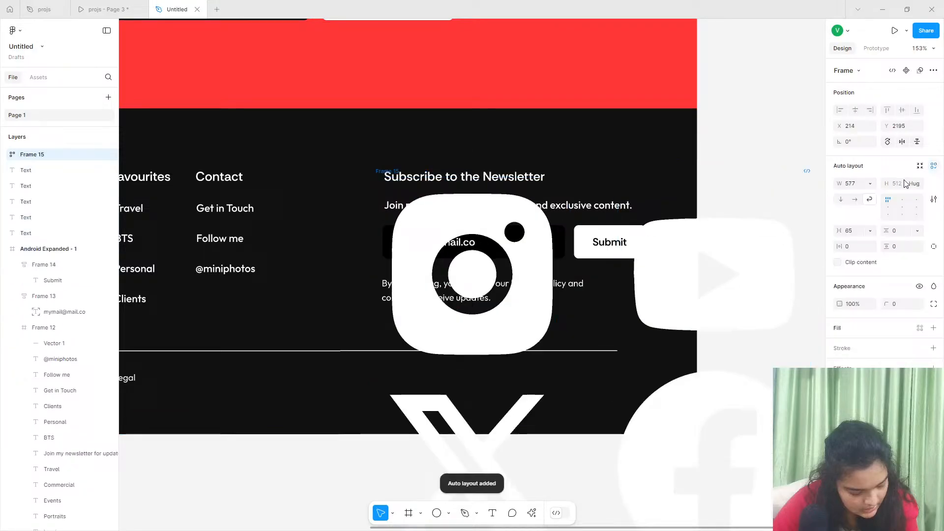
{"action": "left_click", "coordinate": [855, 200]}
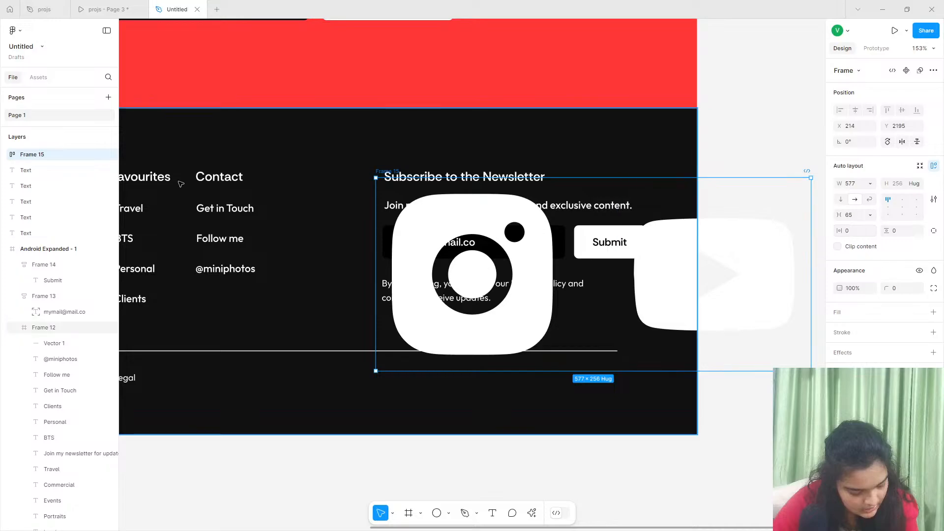
- Set the width and height of the four social icons inside the auto layout frame to 10
{"action": "left_click", "coordinate": [6, 154]}
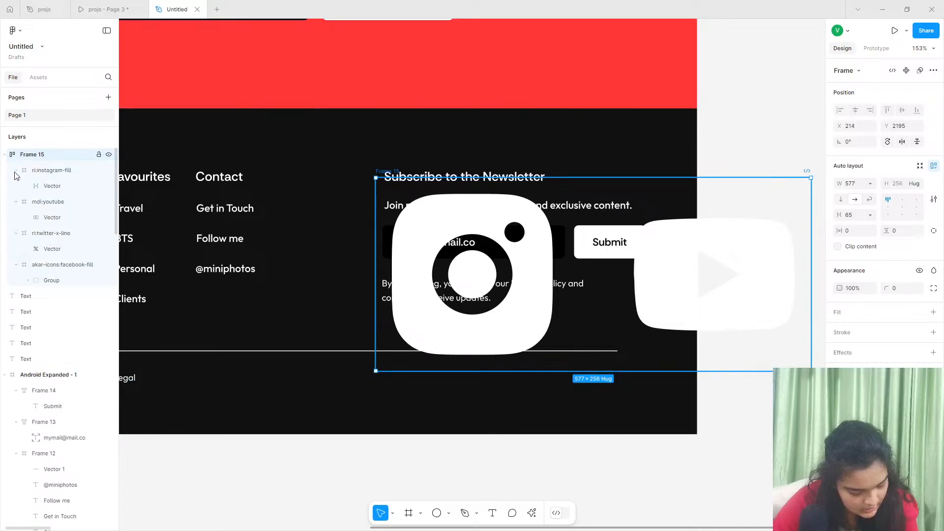
{"action": "left_click", "coordinate": [45, 170]}
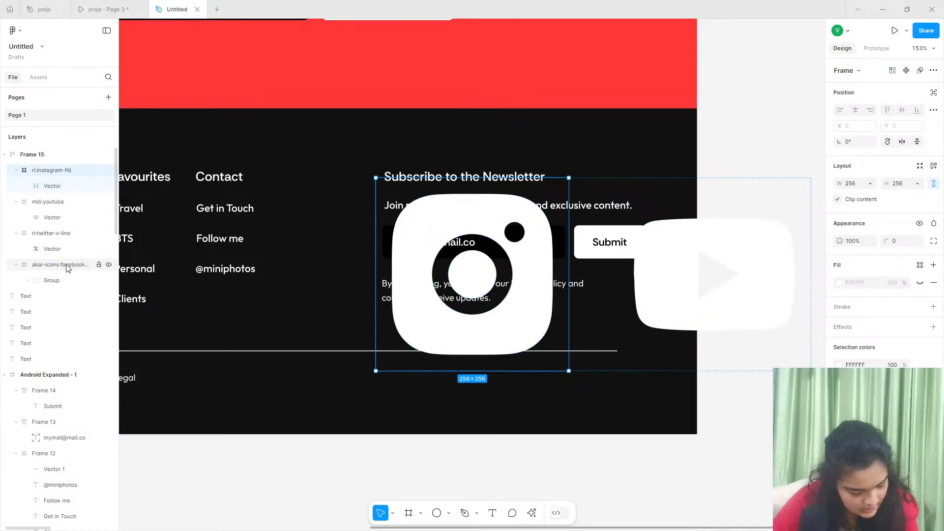
{"action": "left_click", "coordinate": [69, 264], "text": "shift"}
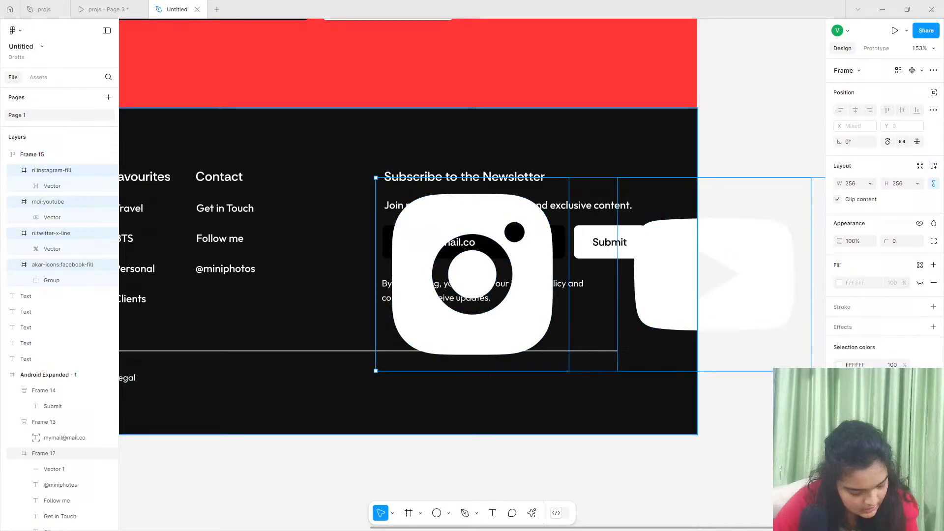
{"action": "left_click", "coordinate": [848, 184]}
{"action": "type", "text": "10"}
{"action": "key", "text": "Return"}
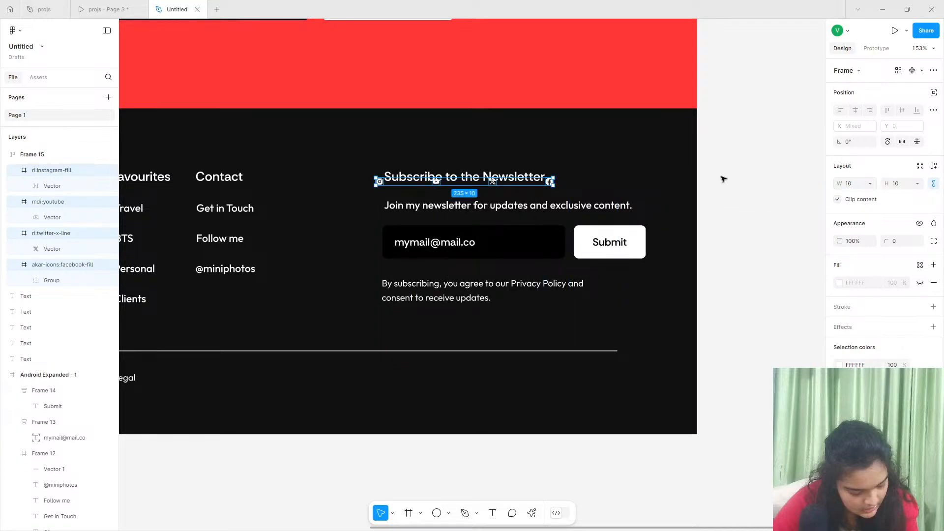
- Move the four social icons into the footer below the divider line and set their size to 24 × 24
{"action": "left_click_drag", "start_coordinate": [493, 182], "coordinate": [523, 381]}
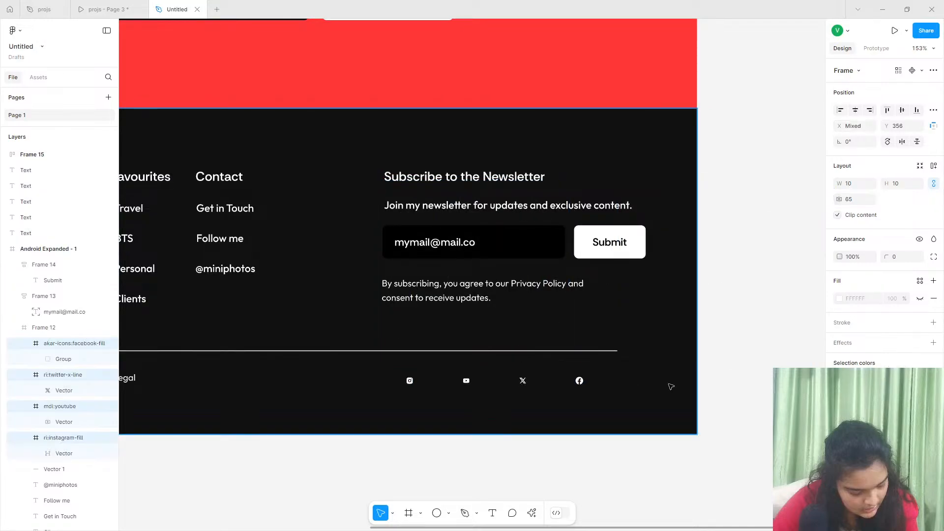
{"action": "left_click", "coordinate": [855, 183]}
{"action": "type", "text": "2"}
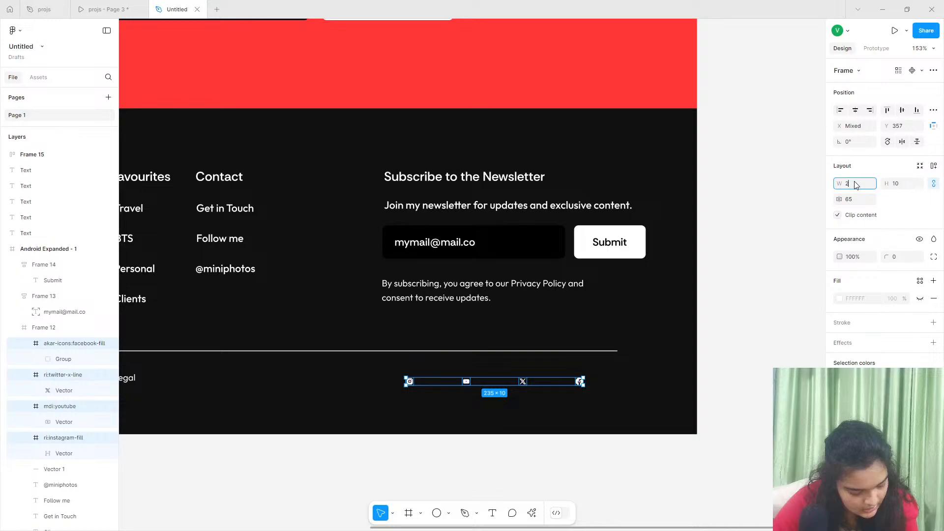
{"action": "type", "text": "4"}
{"action": "key", "text": "Return"}
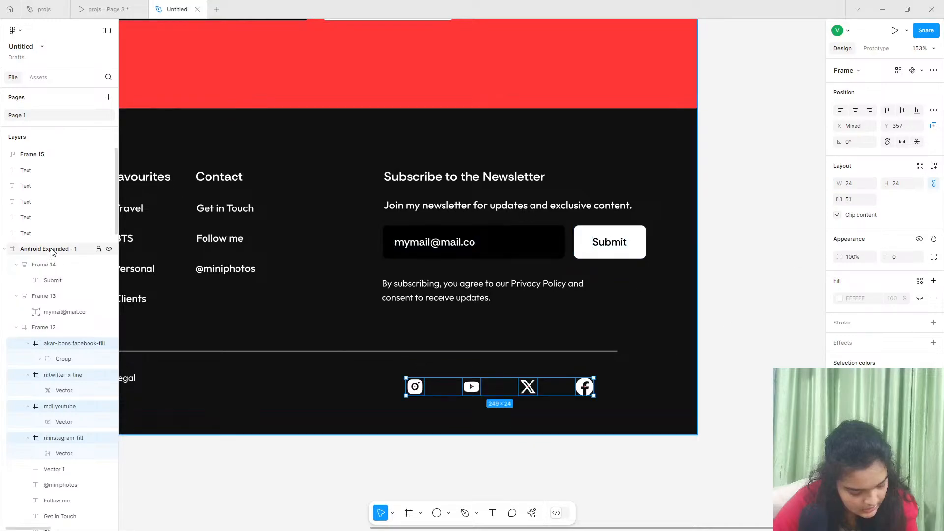
- Delete the leftover empty auto layout frame lying over the newsletter section
{"action": "left_click", "coordinate": [46, 154]}
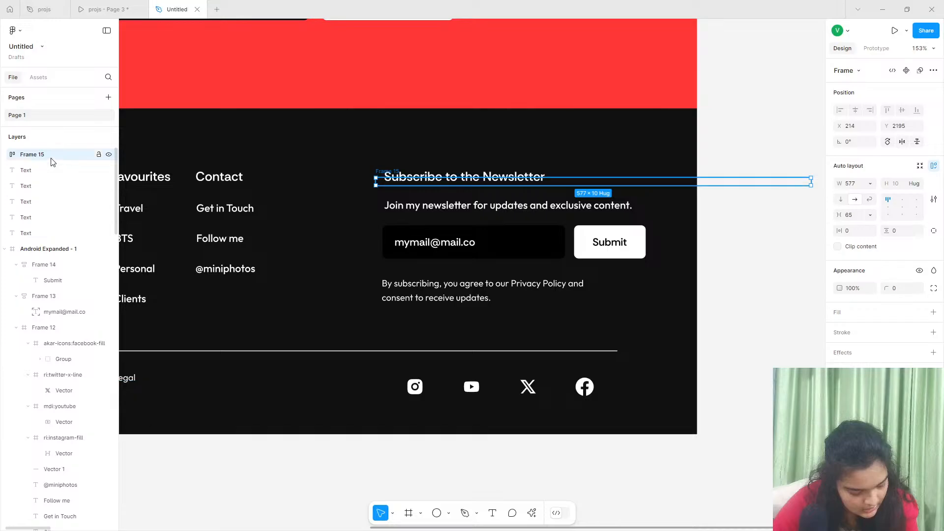
{"action": "scroll", "coordinate": [600, 181], "scroll_direction": "down", "scroll_amount": 5}
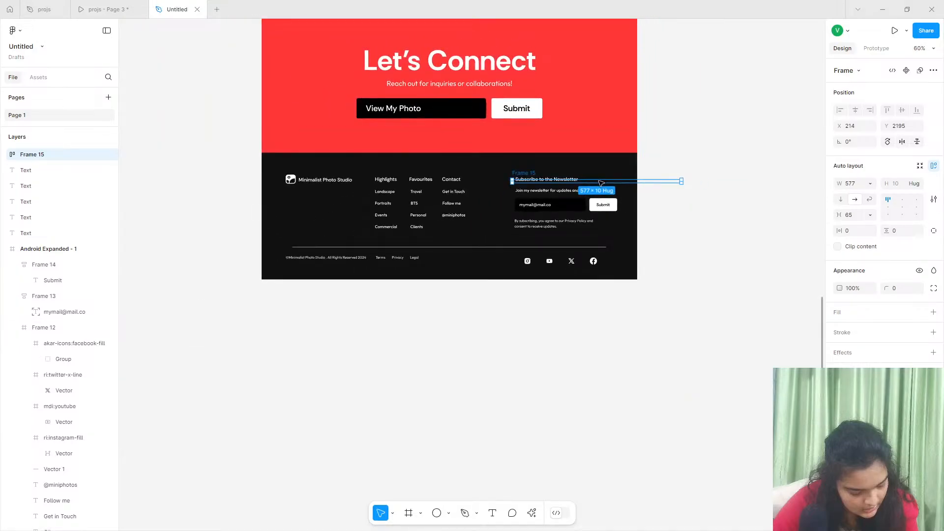
{"action": "left_click_drag", "start_coordinate": [614, 326], "coordinate": [348, 305]}
{"action": "key", "text": "Delete"}
- Reduce the spacing between the four footer social icons to 28 and reorder them so the X logo follows Facebook
{"action": "scroll", "coordinate": [386, 289], "scroll_direction": "right", "scroll_amount": 5}
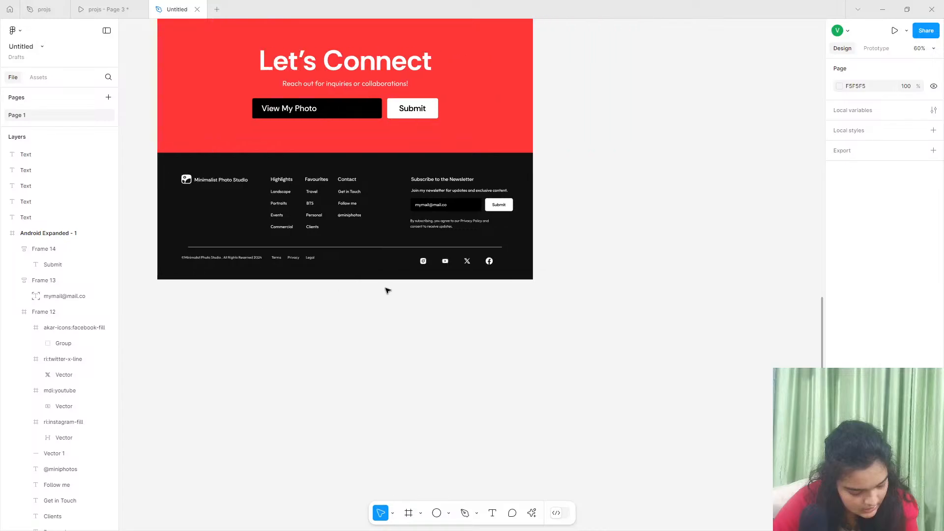
{"action": "scroll", "coordinate": [420, 243], "scroll_direction": "up", "scroll_amount": 5}
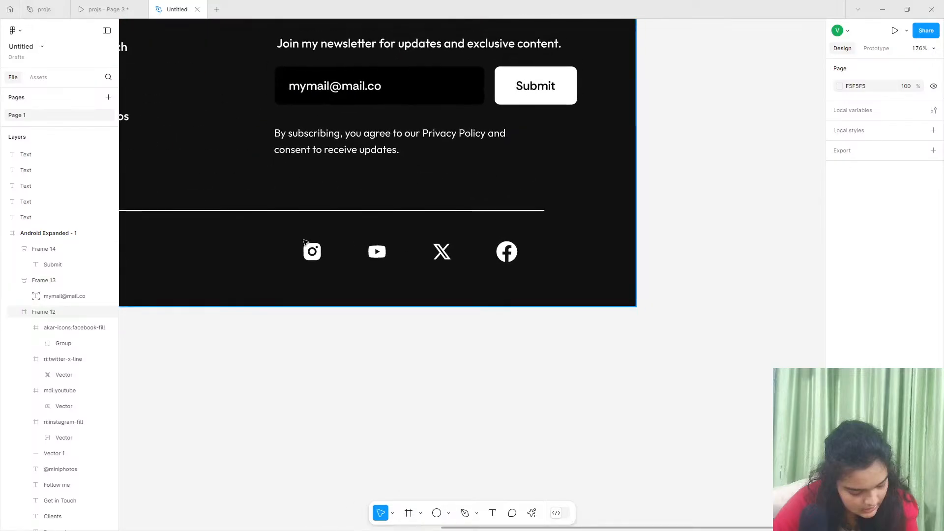
{"action": "left_click", "coordinate": [314, 251]}
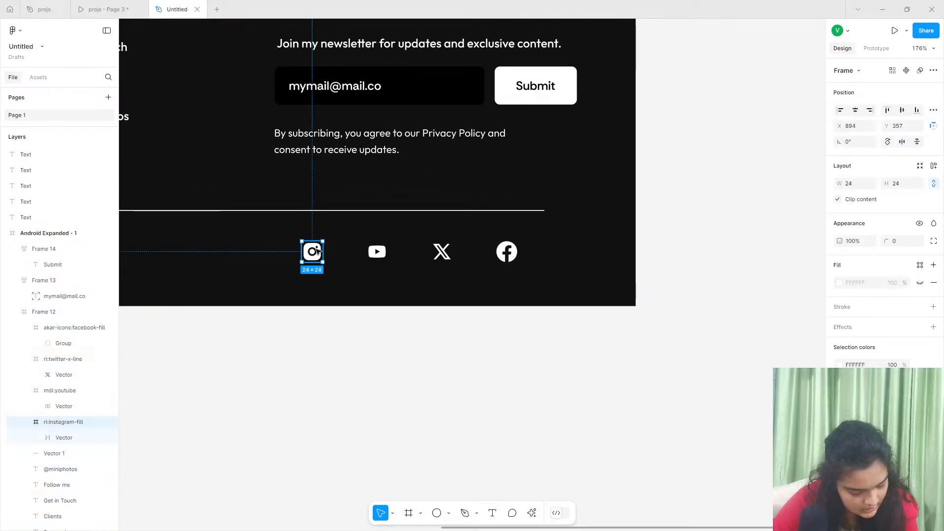
{"action": "left_click", "coordinate": [45, 312]}
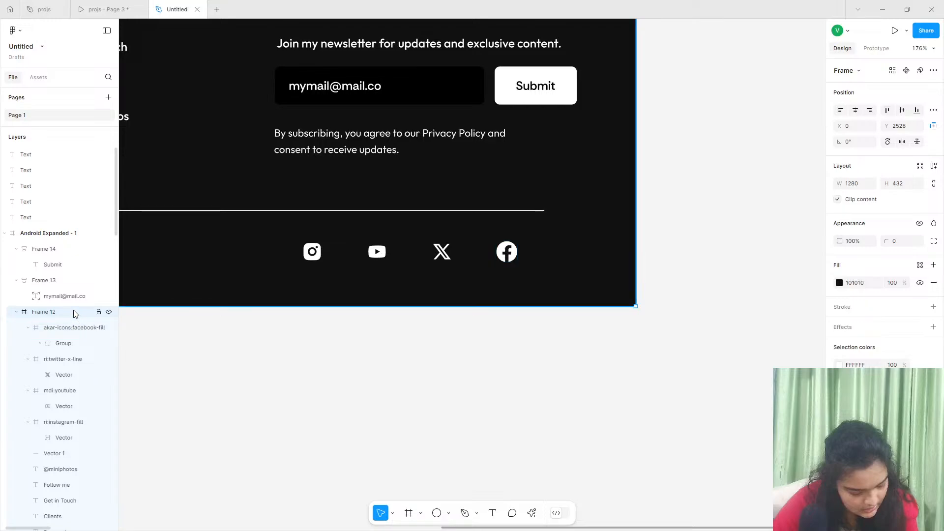
{"action": "left_click", "coordinate": [69, 343]}
{"action": "left_click", "coordinate": [59, 422], "text": "shift"}
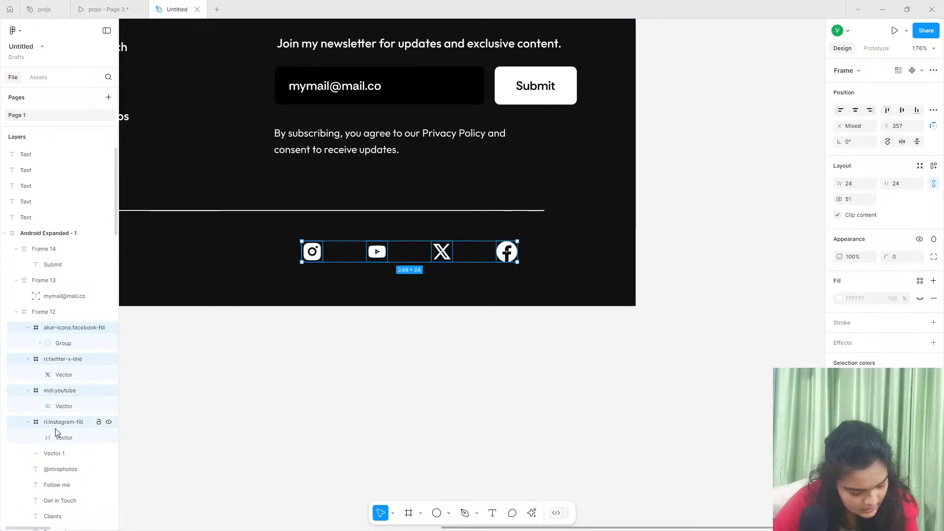
{"action": "left_click_drag", "start_coordinate": [841, 195], "coordinate": [819, 198]}
{"action": "left_click_drag", "start_coordinate": [403, 251], "coordinate": [484, 248]}
{"action": "key", "text": "Escape"}
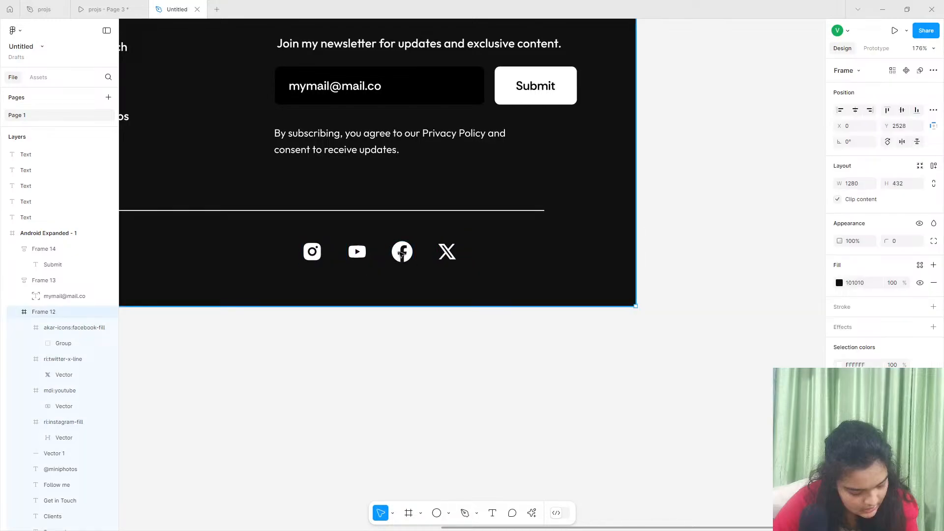
- Shift all four social icons along the footer's bottom row so they end near the right end of the divider line
{"action": "left_click", "coordinate": [402, 253]}
{"action": "left_click", "coordinate": [446, 251], "text": "shift"}
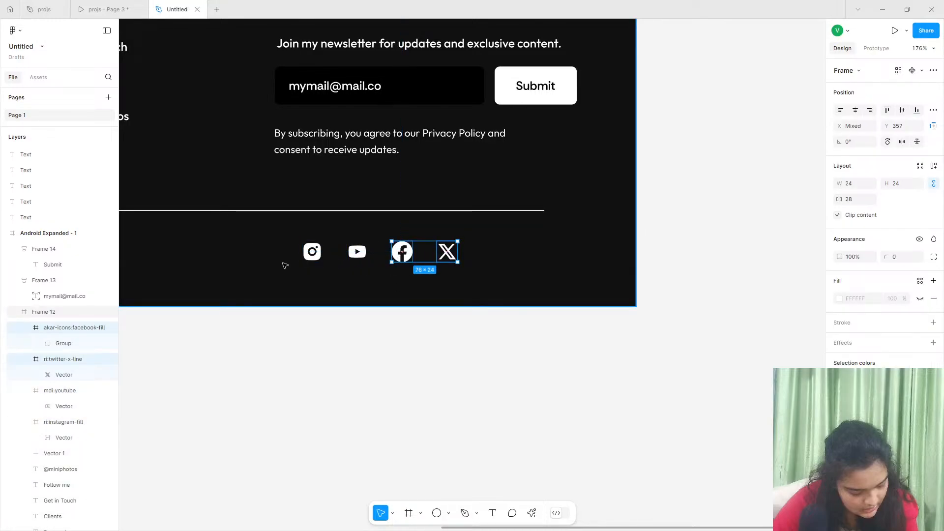
{"action": "left_click", "coordinate": [357, 251], "text": "shift"}
{"action": "left_click", "coordinate": [312, 251], "text": "shift"}
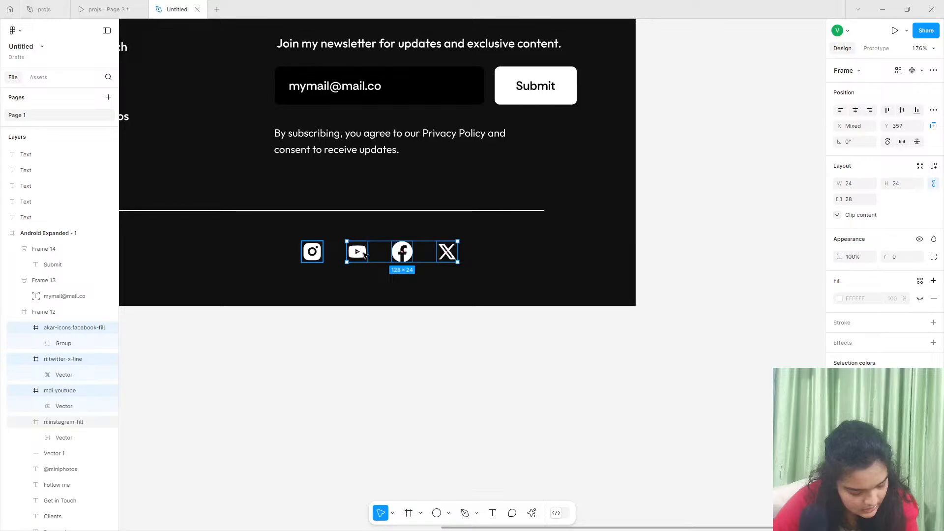
{"action": "left_click_drag", "start_coordinate": [428, 259], "coordinate": [482, 249]}
{"action": "left_click", "coordinate": [481, 353]}
- Check the prototype settings of the finished page and launch its prototype preview
{"action": "scroll", "coordinate": [483, 355], "scroll_direction": "down", "scroll_amount": 5}
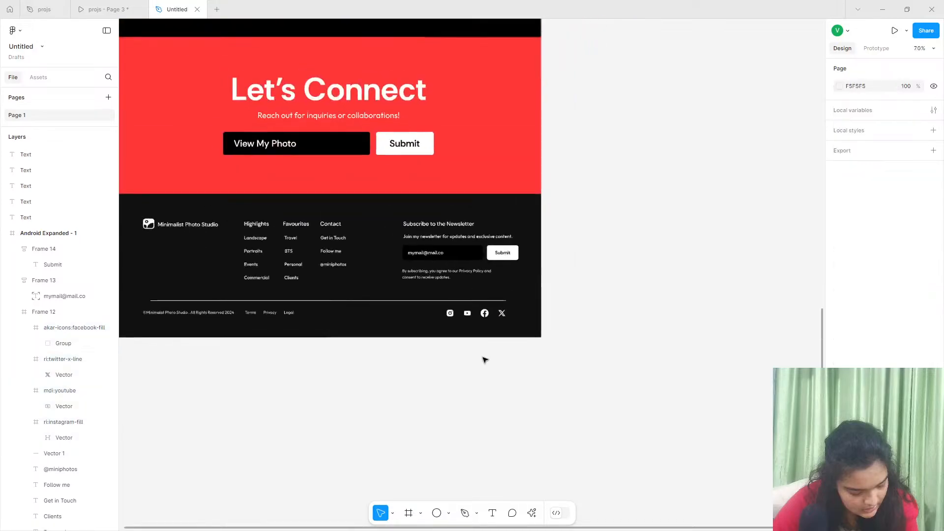
{"action": "scroll", "coordinate": [487, 364], "scroll_direction": "left", "scroll_amount": 2}
{"action": "scroll", "coordinate": [488, 366], "scroll_direction": "left", "scroll_amount": 1}
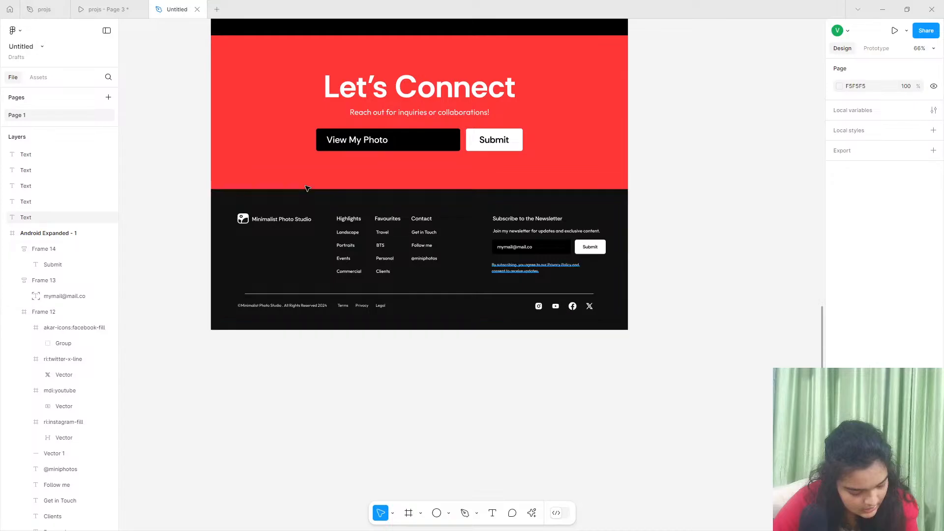
{"action": "scroll", "coordinate": [432, 273], "scroll_direction": "up", "scroll_amount": 15}
{"action": "scroll", "coordinate": [361, 210], "scroll_direction": "up", "scroll_amount": 5}
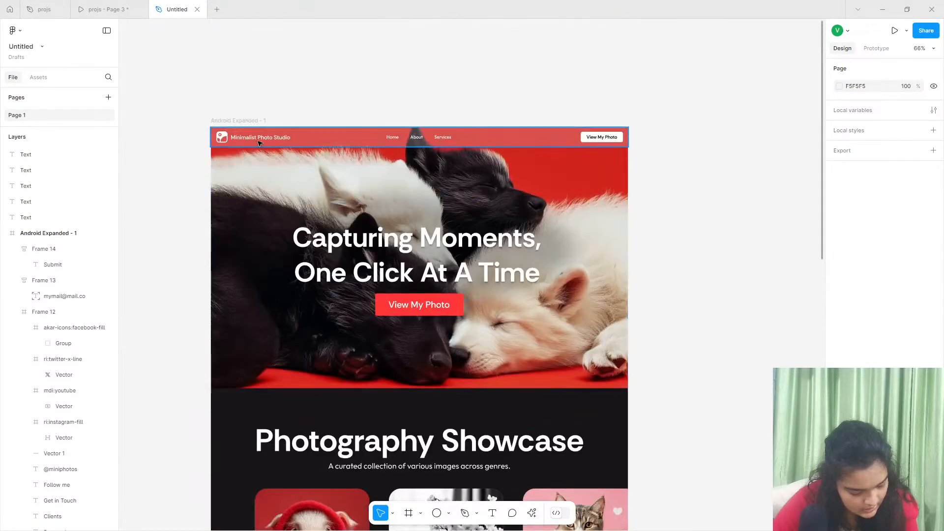
{"action": "left_click", "coordinate": [245, 148]}
{"action": "left_click", "coordinate": [245, 140]}
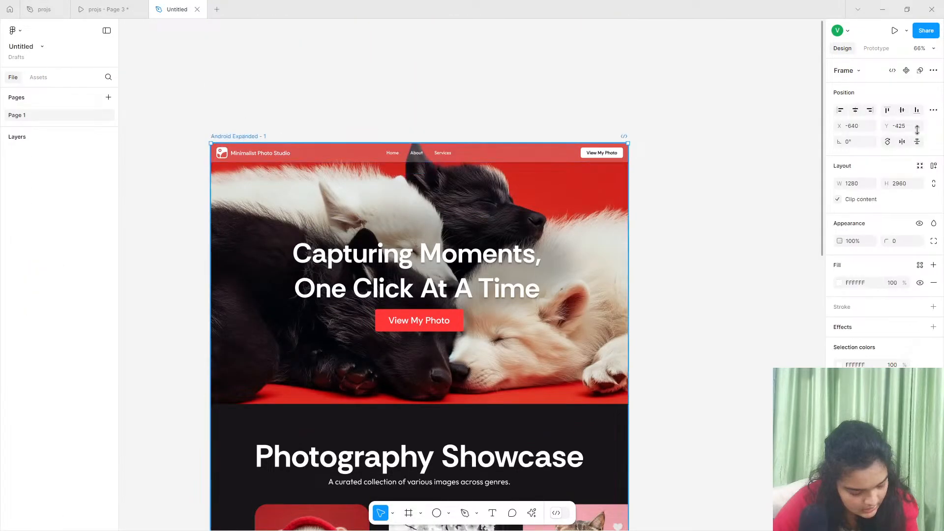
{"action": "left_click", "coordinate": [878, 48]}
{"action": "left_click", "coordinate": [888, 156]}
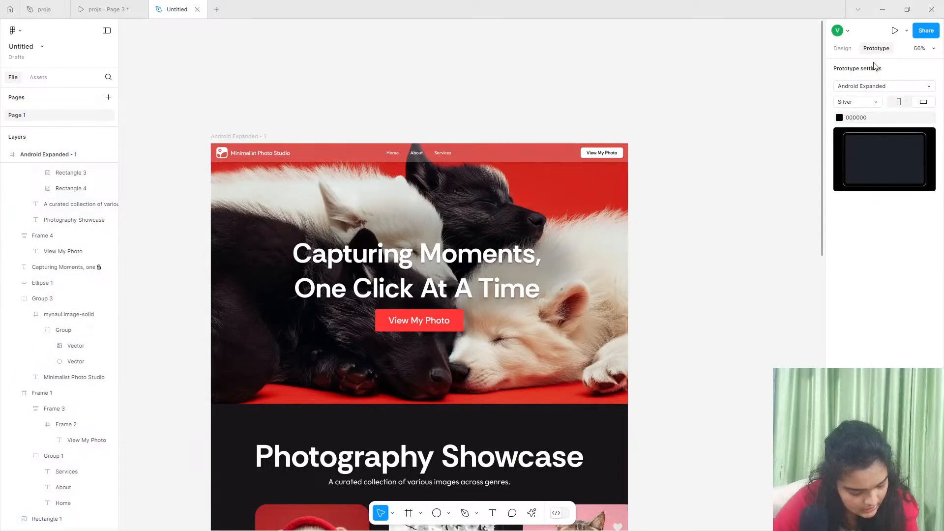
{"action": "left_click", "coordinate": [895, 30]}
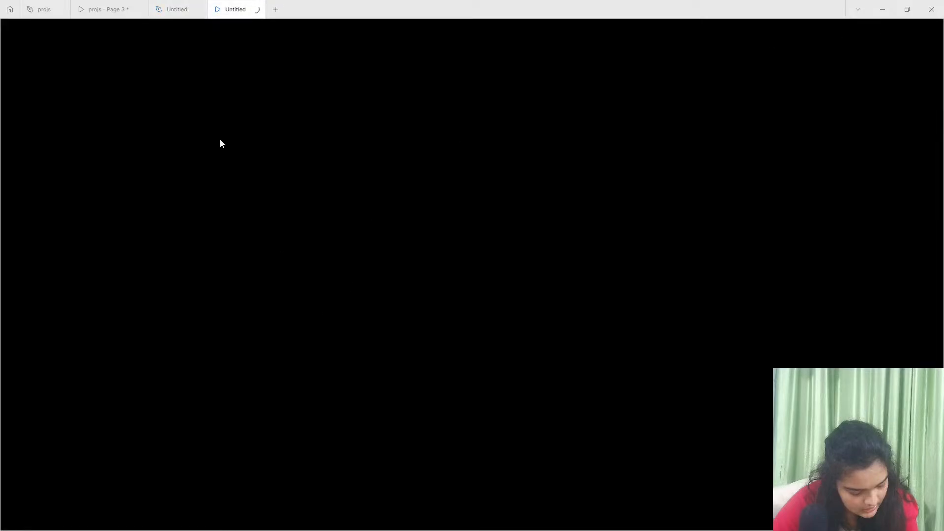
- Return to the design file and rename it "live stream"
{"action": "left_click", "coordinate": [204, 9]}
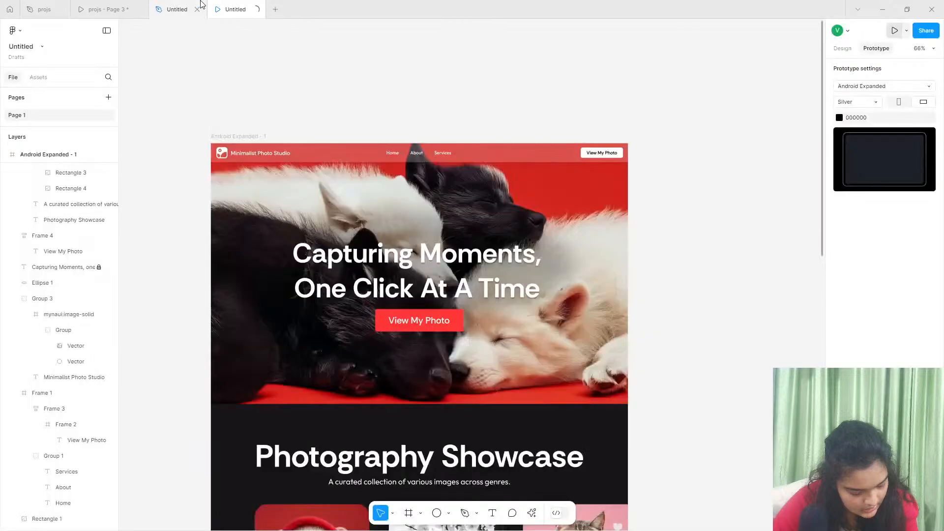
{"action": "left_click", "coordinate": [34, 48]}
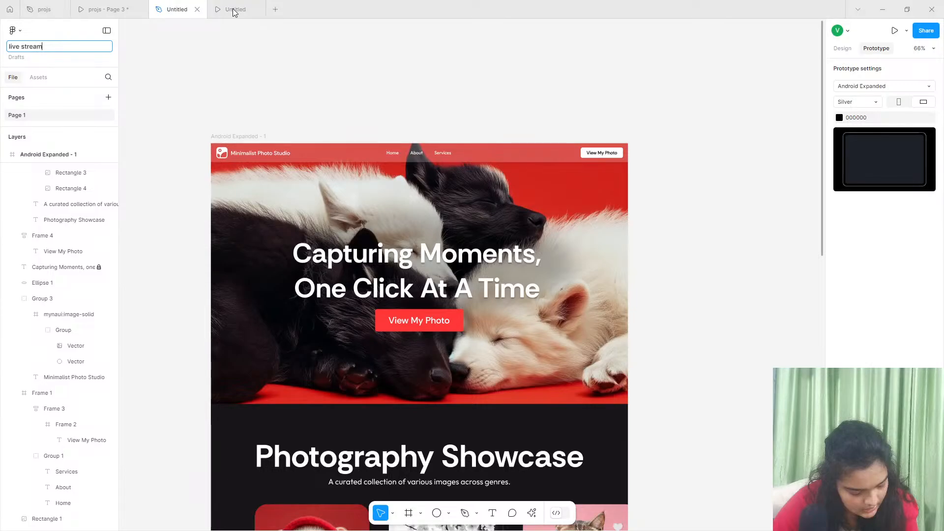
{"action": "key", "text": "Return"}
- Review the whole page in the prototype preview, from the hero through the showcase, testimonial and contact sections to the footer
{"action": "key", "text": "ctrl+alt+Return"}
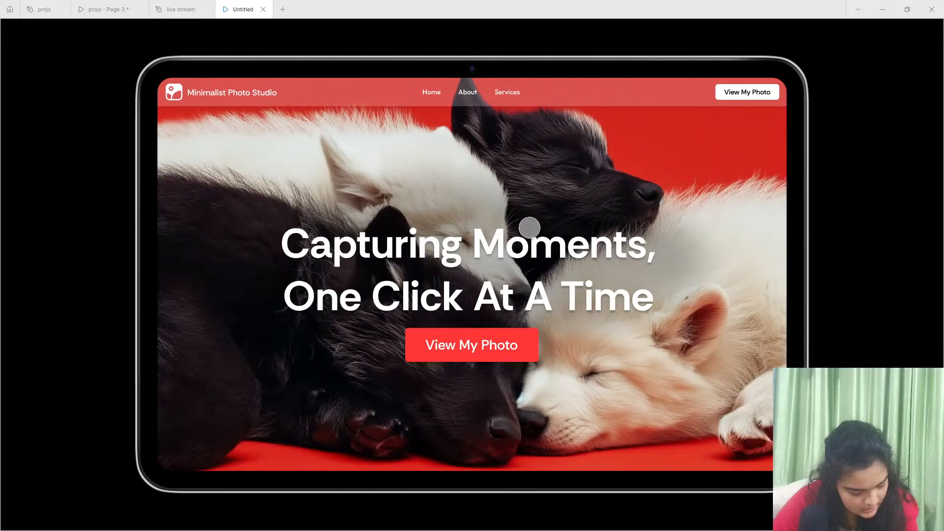
{"action": "scroll", "coordinate": [517, 246], "scroll_direction": "down", "scroll_amount": 2}
{"action": "scroll", "coordinate": [517, 248], "scroll_direction": "up", "scroll_amount": 2}
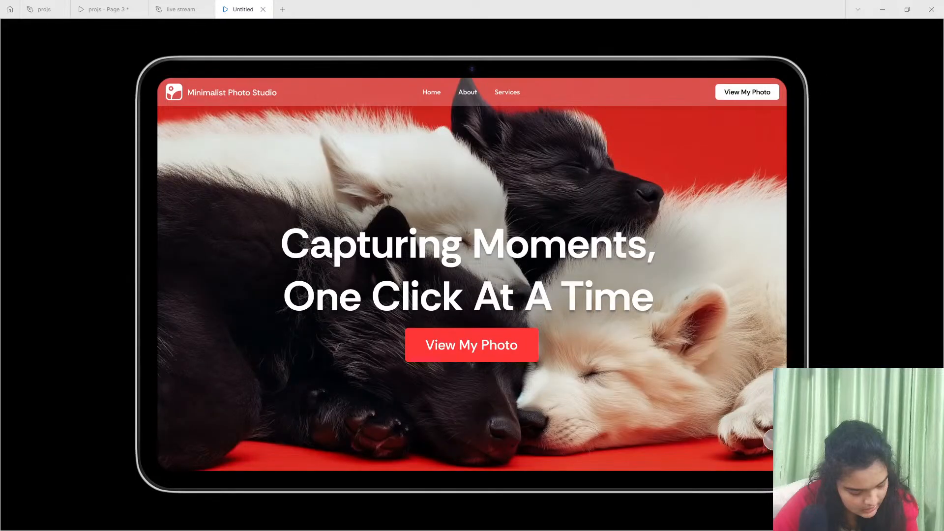
{"action": "scroll", "coordinate": [721, 137], "scroll_direction": "down", "scroll_amount": 3}
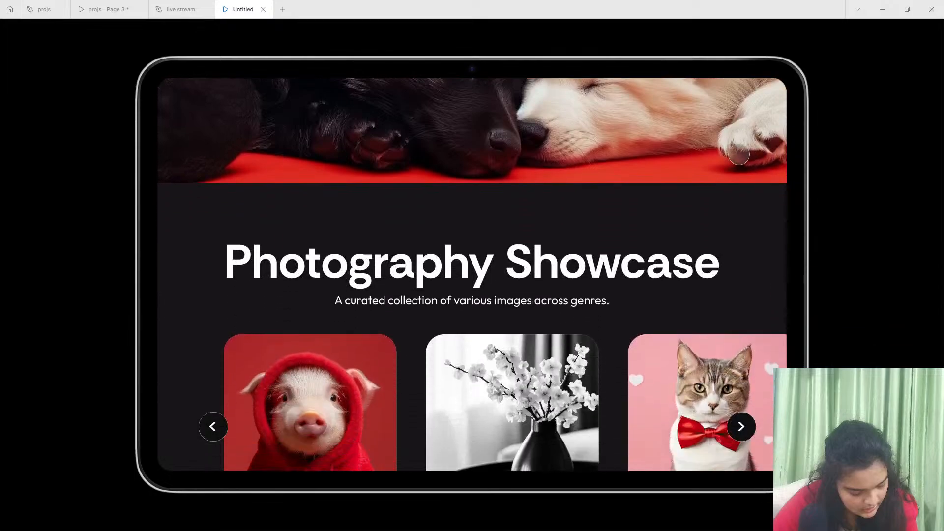
{"action": "scroll", "coordinate": [714, 262], "scroll_direction": "down", "scroll_amount": 1}
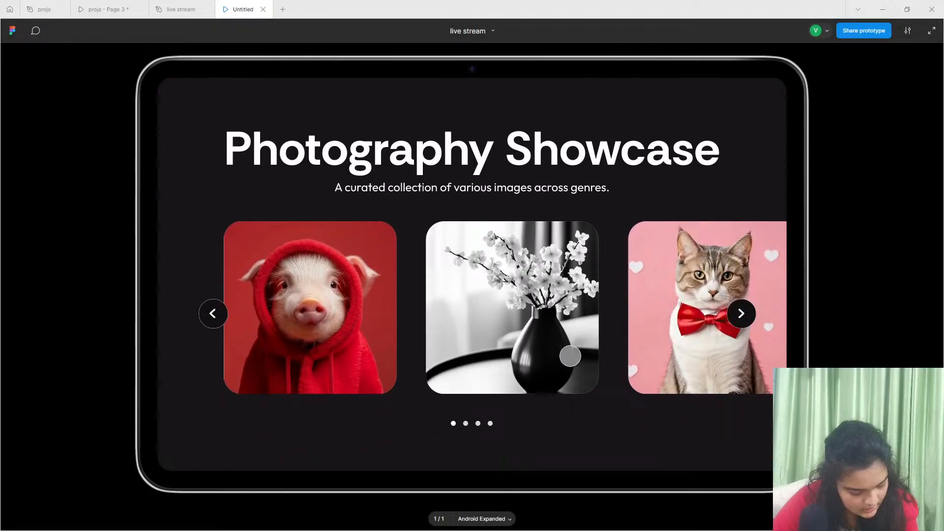
{"action": "scroll", "coordinate": [742, 242], "scroll_direction": "down", "scroll_amount": 6}
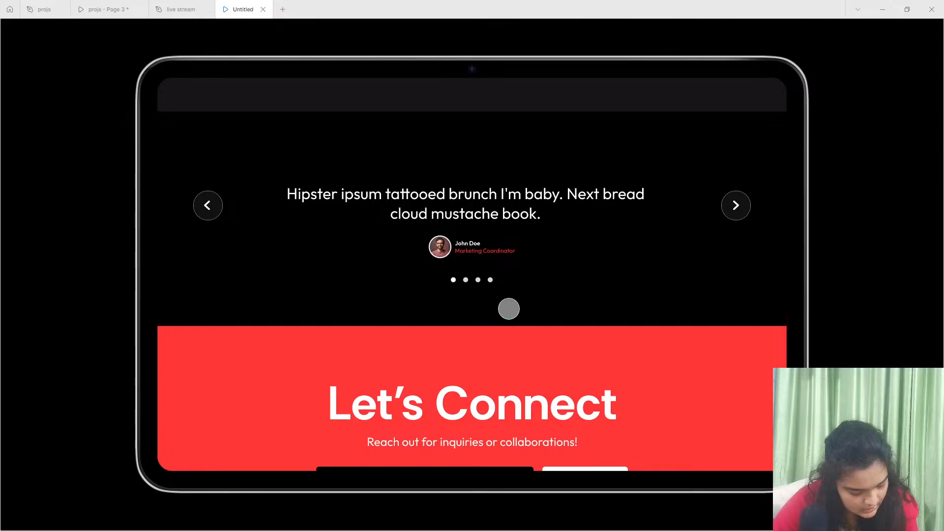
{"action": "left_click_drag", "start_coordinate": [560, 320], "coordinate": [560, 102]}
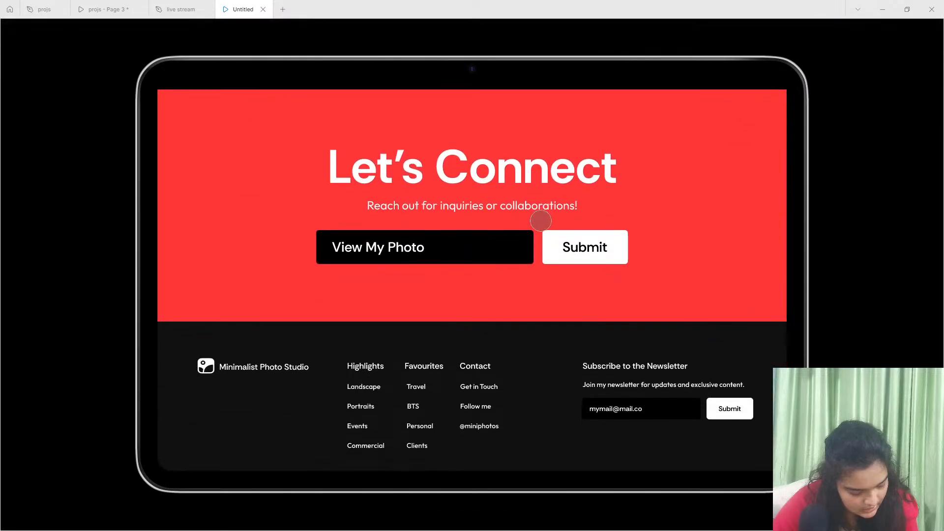
{"action": "scroll", "coordinate": [469, 336], "scroll_direction": "down", "scroll_amount": 2}
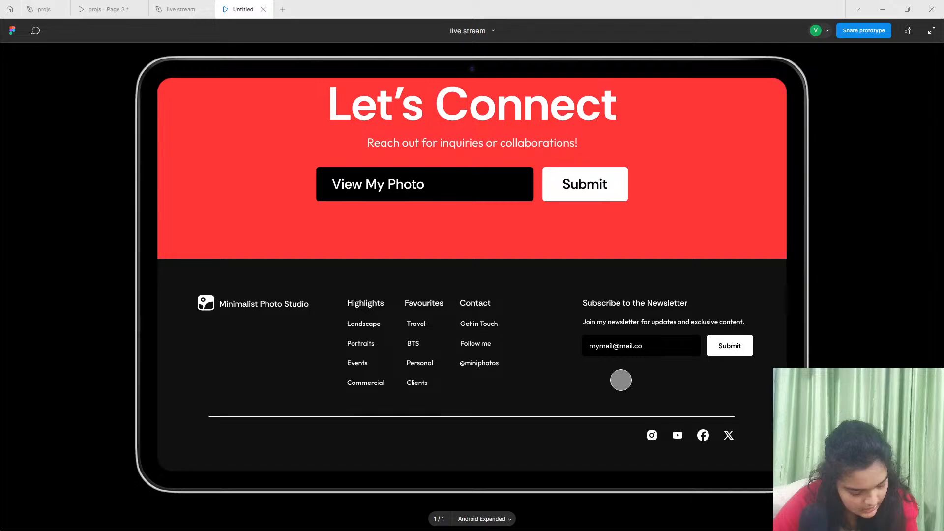
- Move the loose footer text layers (copyright line, Terms, Privacy, Legal and newsletter consent note) into the Android Expanded - 1 frame in the design file
{"action": "left_click", "coordinate": [179, 10]}
{"action": "scroll", "coordinate": [297, 326], "scroll_direction": "down", "scroll_amount": 15}
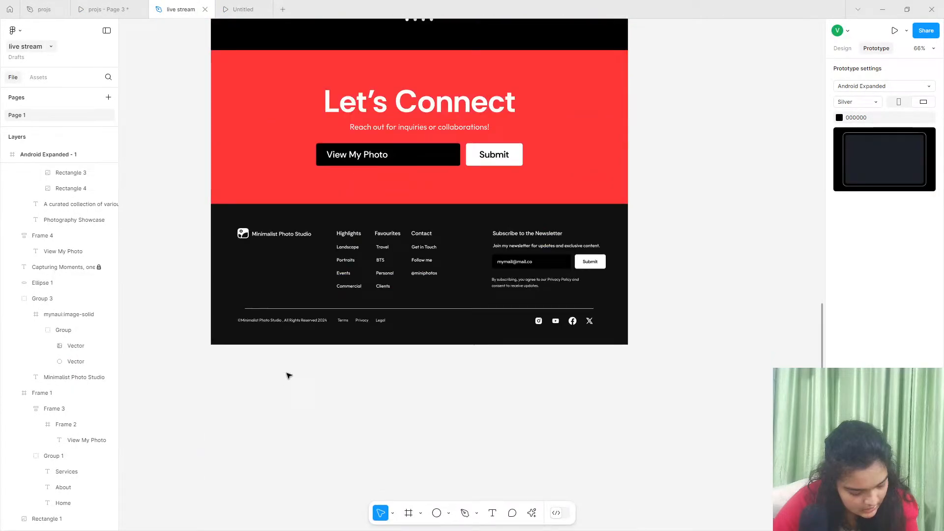
{"action": "left_click", "coordinate": [294, 321]}
{"action": "scroll", "coordinate": [48, 193], "scroll_direction": "up", "scroll_amount": 1}
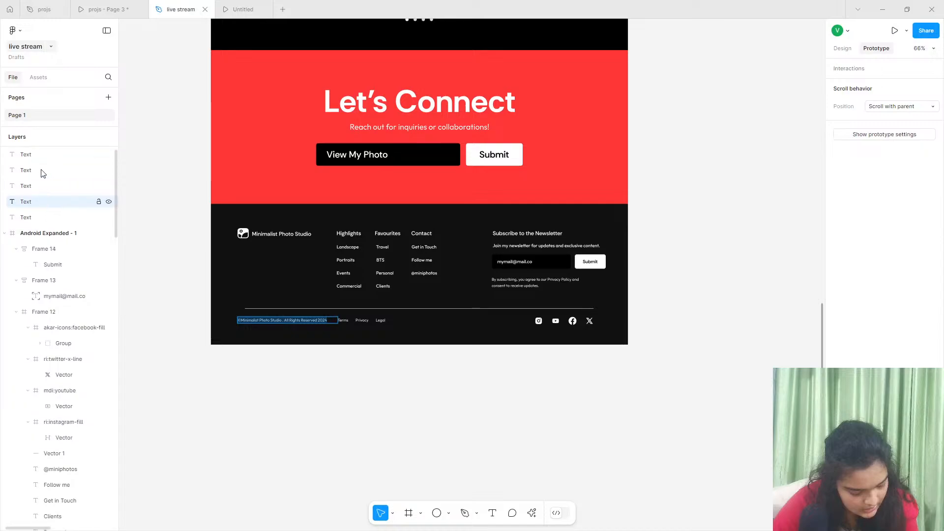
{"action": "left_click", "coordinate": [42, 156], "text": "shift"}
{"action": "left_click", "coordinate": [42, 218]}
{"action": "left_click_drag", "start_coordinate": [41, 201], "coordinate": [51, 246]}
{"action": "left_click", "coordinate": [43, 158]}
{"action": "left_click", "coordinate": [42, 201], "text": "shift"}
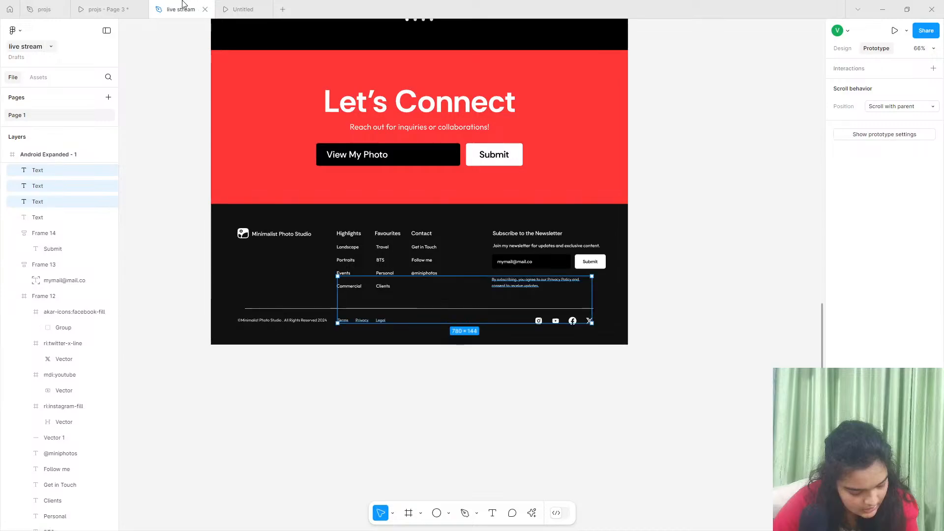
- Check the footer text in the prototype preview and copy the prototype's share link
{"action": "left_click", "coordinate": [236, 9]}
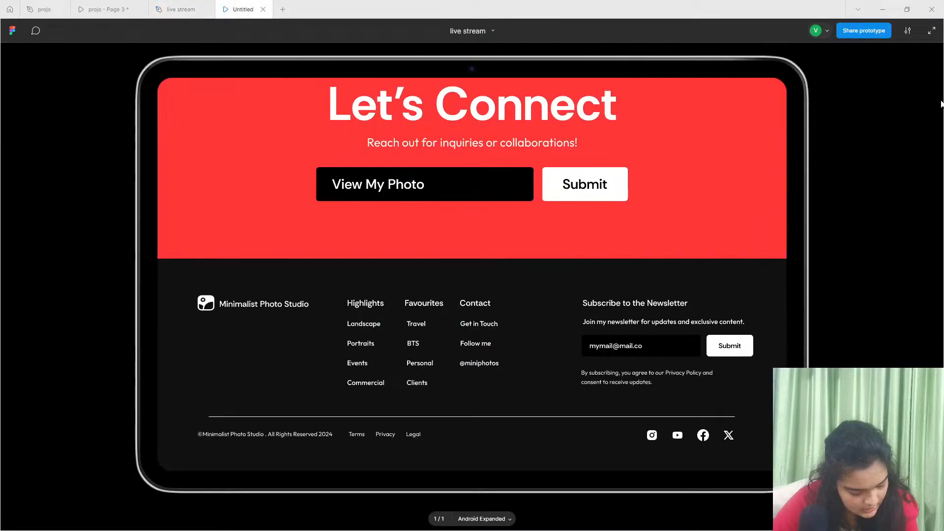
{"action": "left_click", "coordinate": [863, 30]}
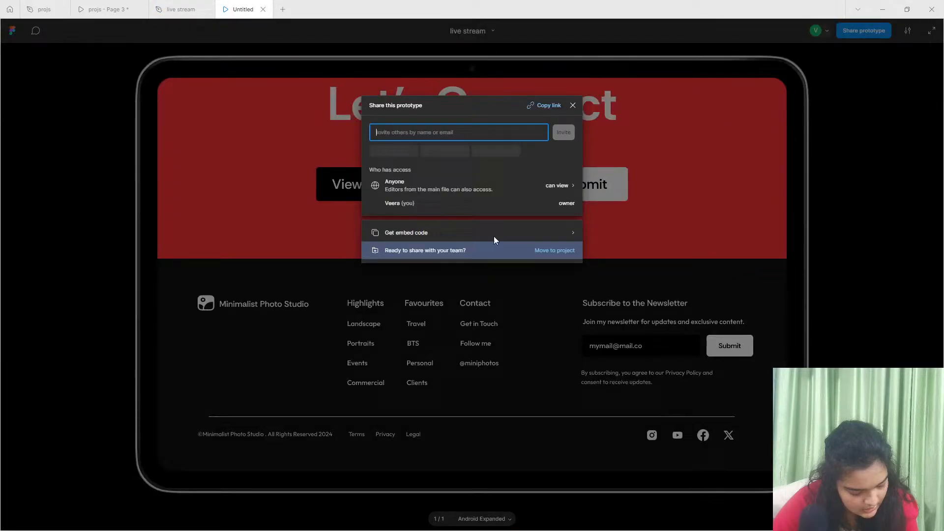
{"action": "left_click", "coordinate": [531, 106]}
- Switch to YouTube Studio and paste the copied prototype link into the live stream's chat
{"action": "left_click", "coordinate": [882, 10]}
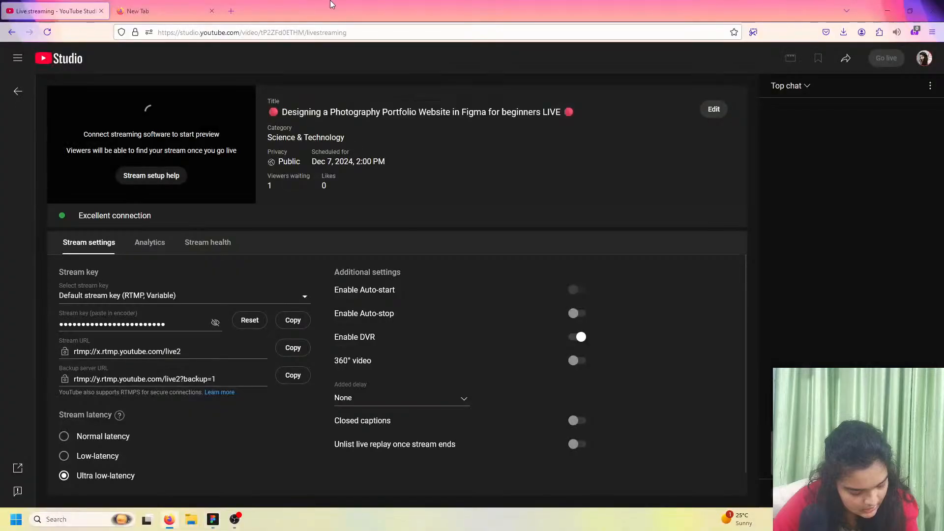
{"action": "right_click", "coordinate": [794, 493]}
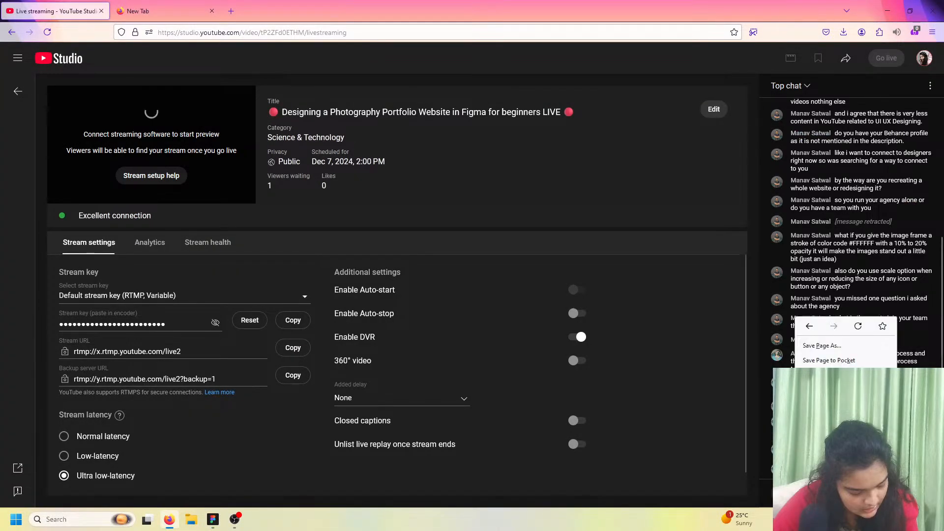
{"action": "left_click", "coordinate": [791, 492]}
{"action": "right_click", "coordinate": [790, 493]}
{"action": "left_click", "coordinate": [817, 334]}
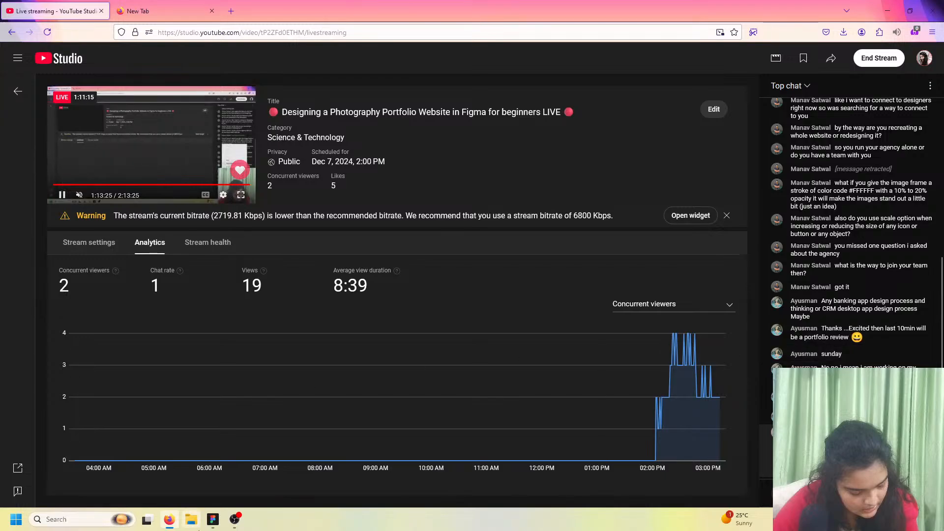
- Switch back to the Figma prototype, close the sharing dialog and look through the page's contact and Photography Showcase sections
{"action": "left_click", "coordinate": [222, 525]}
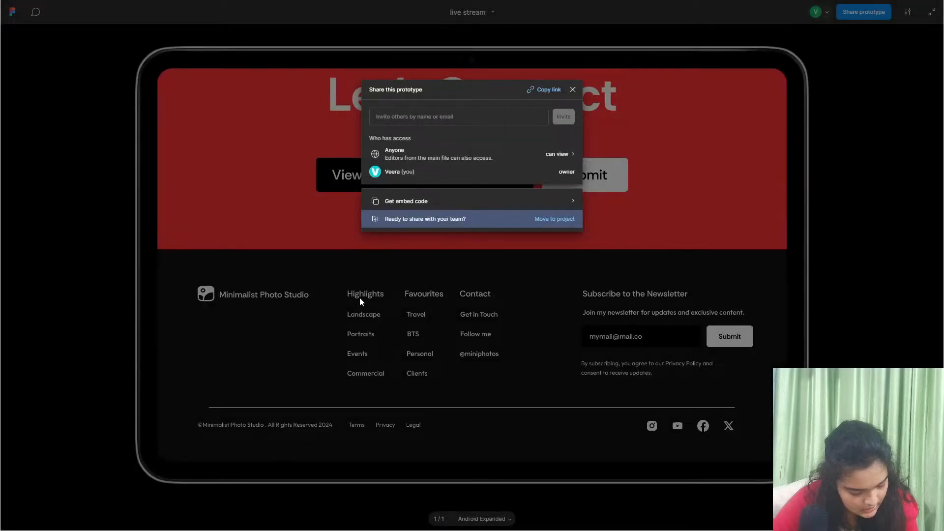
{"action": "left_click", "coordinate": [359, 297]}
{"action": "scroll", "coordinate": [554, 282], "scroll_direction": "up", "scroll_amount": 5}
{"action": "scroll", "coordinate": [553, 282], "scroll_direction": "down", "scroll_amount": 3}
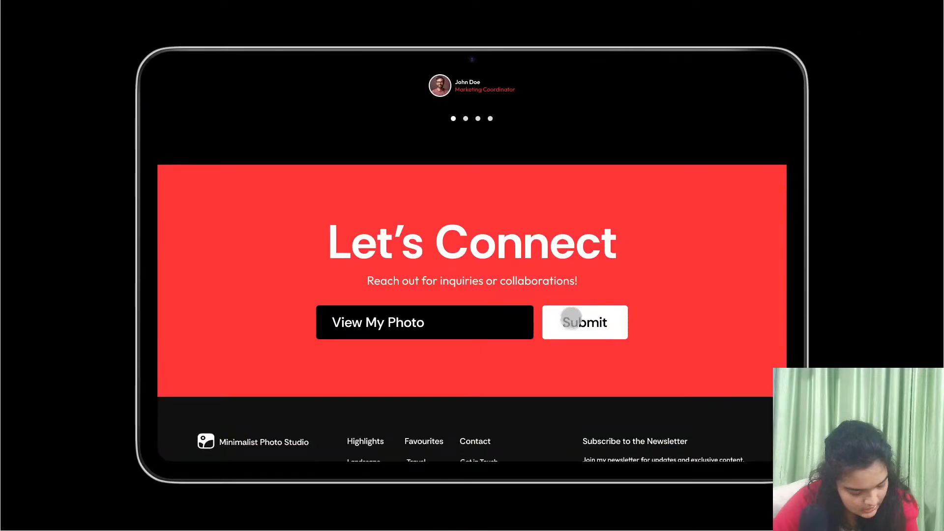
{"action": "scroll", "coordinate": [571, 318], "scroll_direction": "up", "scroll_amount": 20}
{"action": "scroll", "coordinate": [545, 383], "scroll_direction": "down", "scroll_amount": 7}
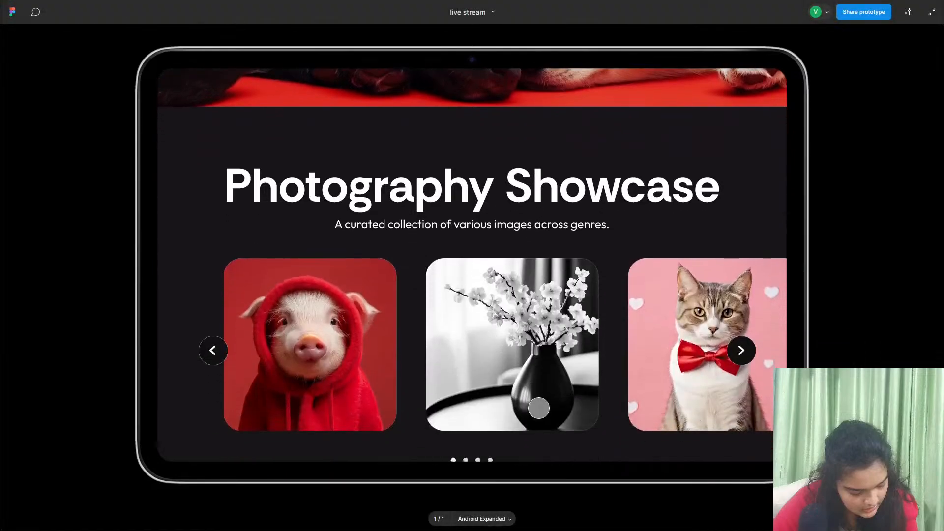
{"action": "left_click_drag", "start_coordinate": [539, 408], "coordinate": [528, 369]}
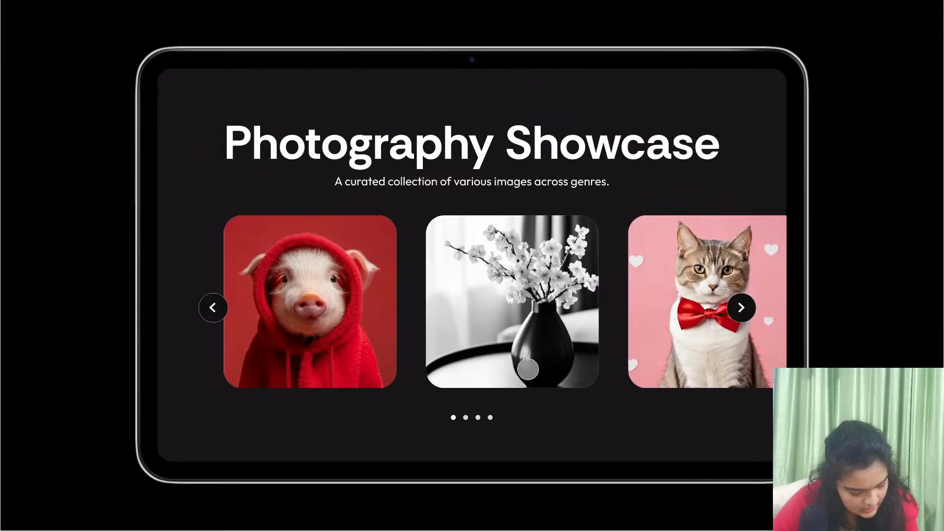